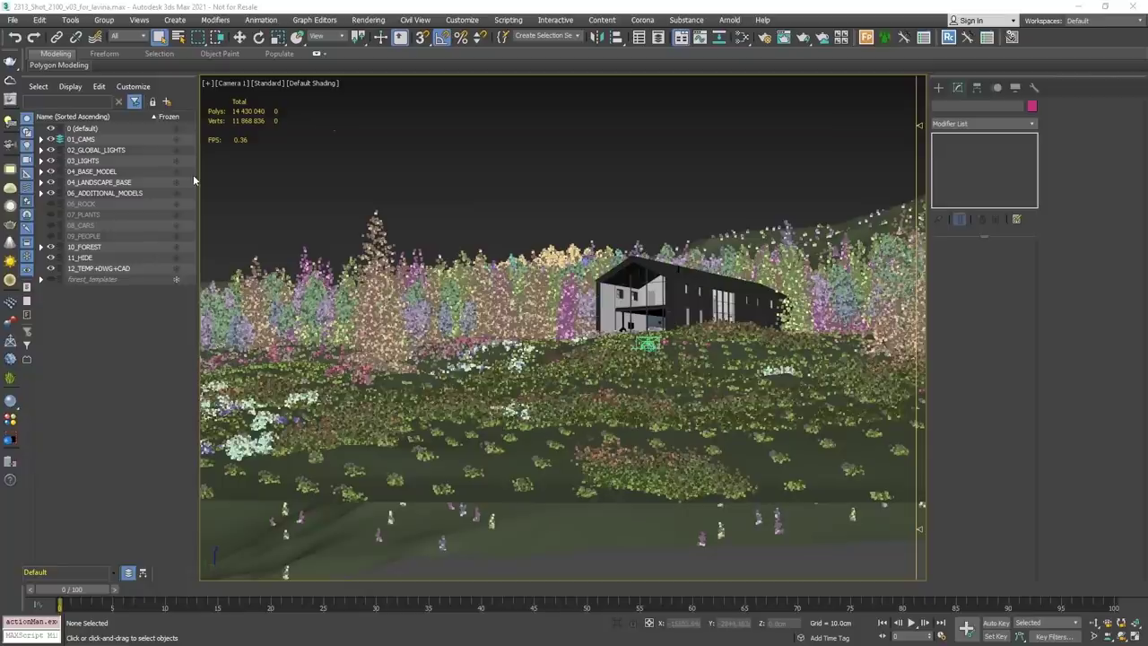
# Expand the 01_CAMS layer and view the settings of Camera 1.
pyautogui.click(41, 139)
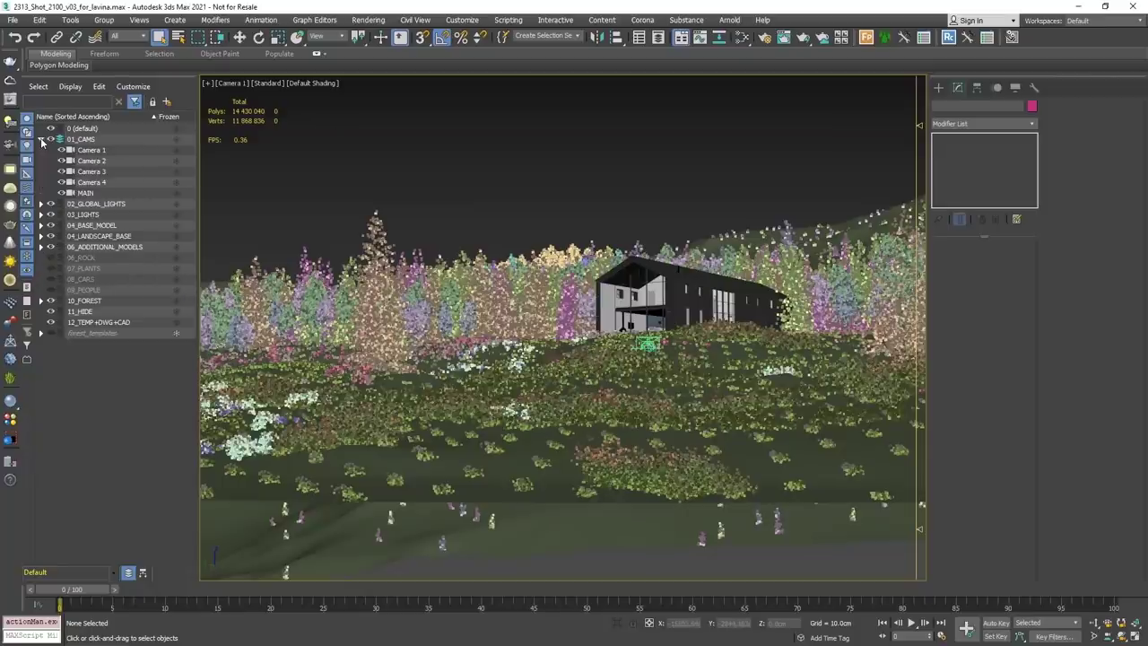
pyautogui.click(102, 151)
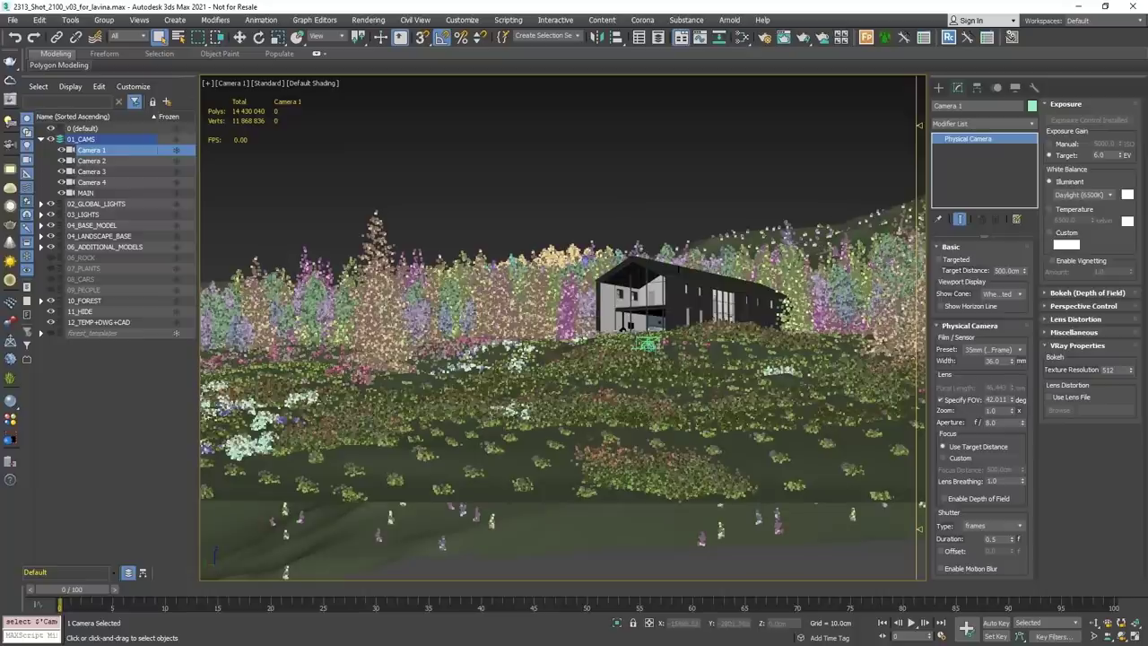
# Switch to a perspective view and examine the far landscape, the scattered forest, and the paths around the house.
pyautogui.click(584, 262)
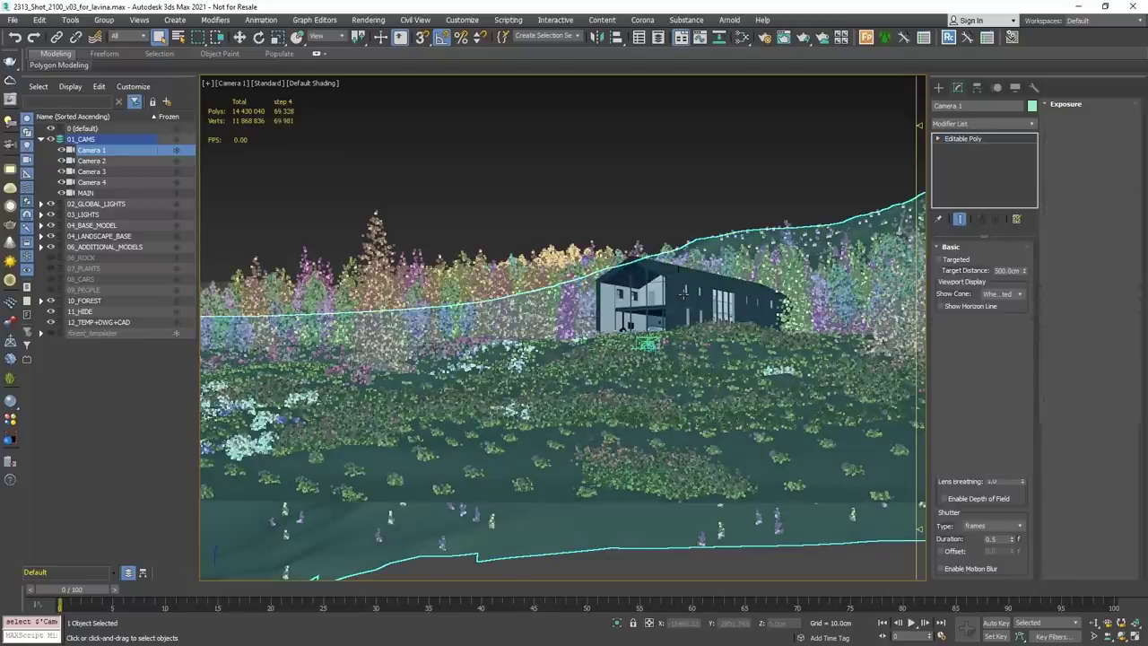
pyautogui.press('p')
pyautogui.scroll(-2, 661, 303)
pyautogui.scroll(2, 661, 303)
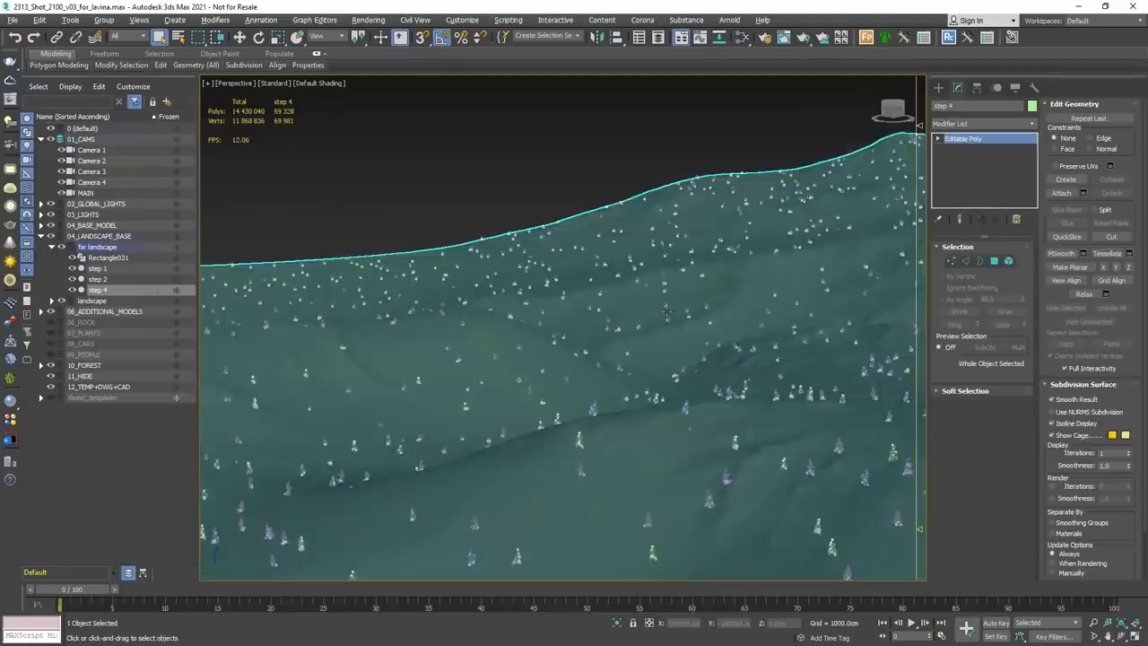
pyautogui.scroll(-6, 600, 149)
pyautogui.moveTo(723, 254); pyautogui.dragTo(736, 467, button='middle')
pyautogui.scroll(3, 718, 431)
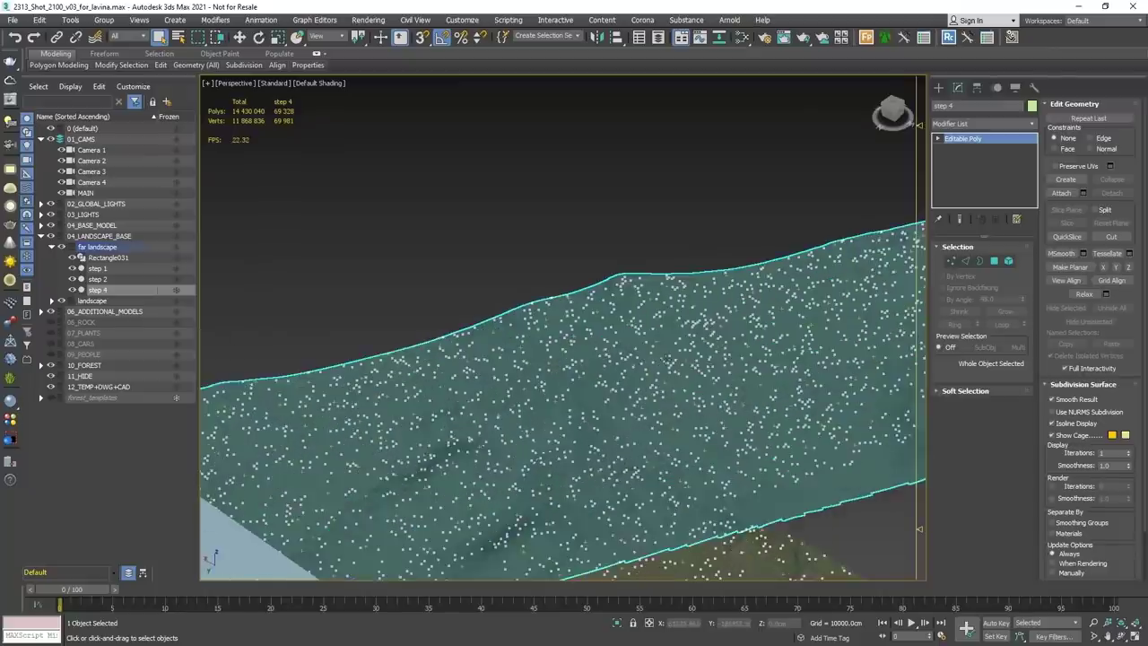
pyautogui.moveTo(610, 350); pyautogui.dragTo(604, 153, button='middle')
pyautogui.moveTo(541, 404); pyautogui.dragTo(717, 251, button='middle')
pyautogui.scroll(2, 535, 312)
pyautogui.scroll(4, 535, 312)
pyautogui.scroll(-5, 555, 451)
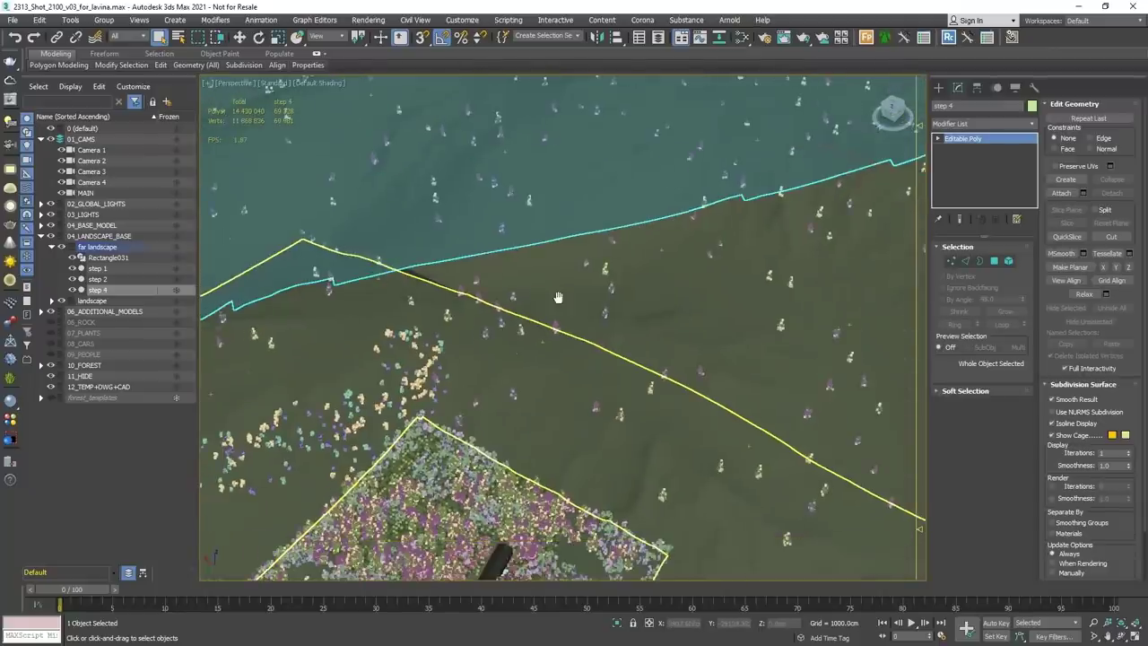
pyautogui.scroll(2, 576, 408)
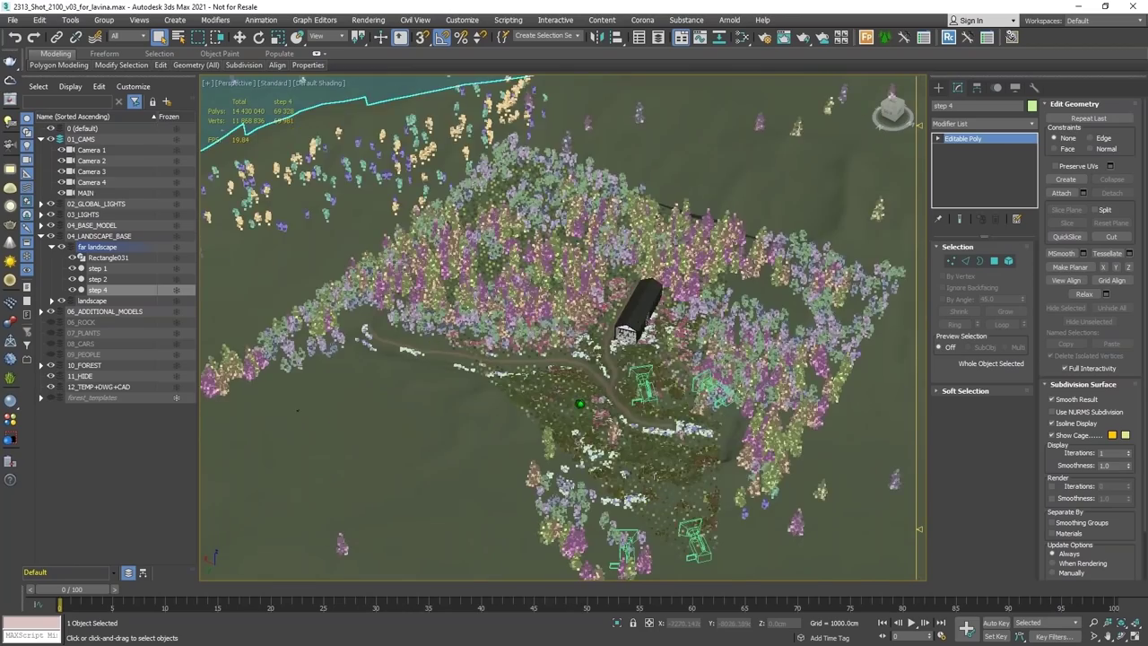
pyautogui.scroll(3, 579, 405)
pyautogui.scroll(4, 589, 356)
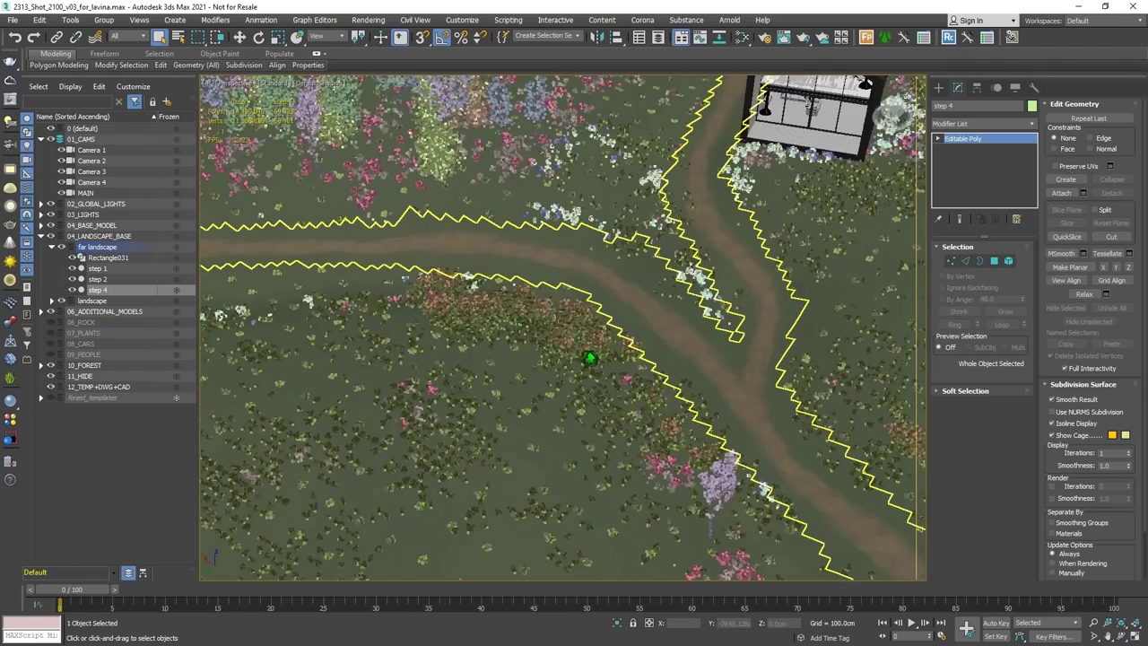
pyautogui.moveTo(589, 357); pyautogui.dragTo(612, 341, button='middle')
pyautogui.scroll(-3, 610, 340)
pyautogui.scroll(2, 611, 339)
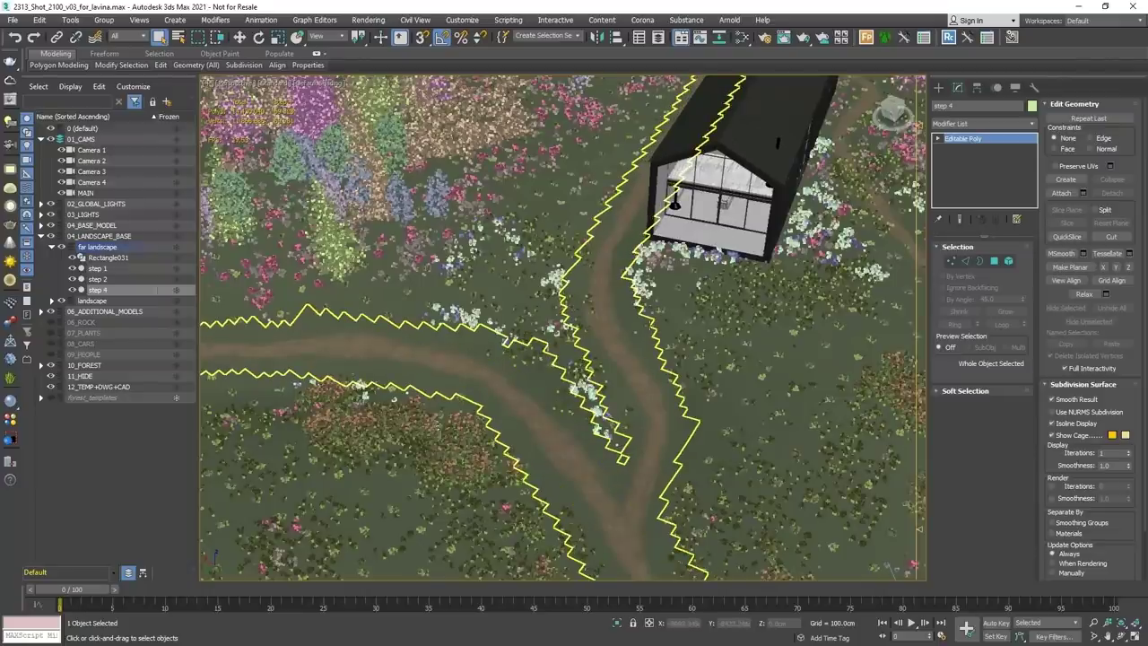
# Open the .vrscene exporter, review its export path and options, and close it without exporting.
pyautogui.rightClick(653, 315)
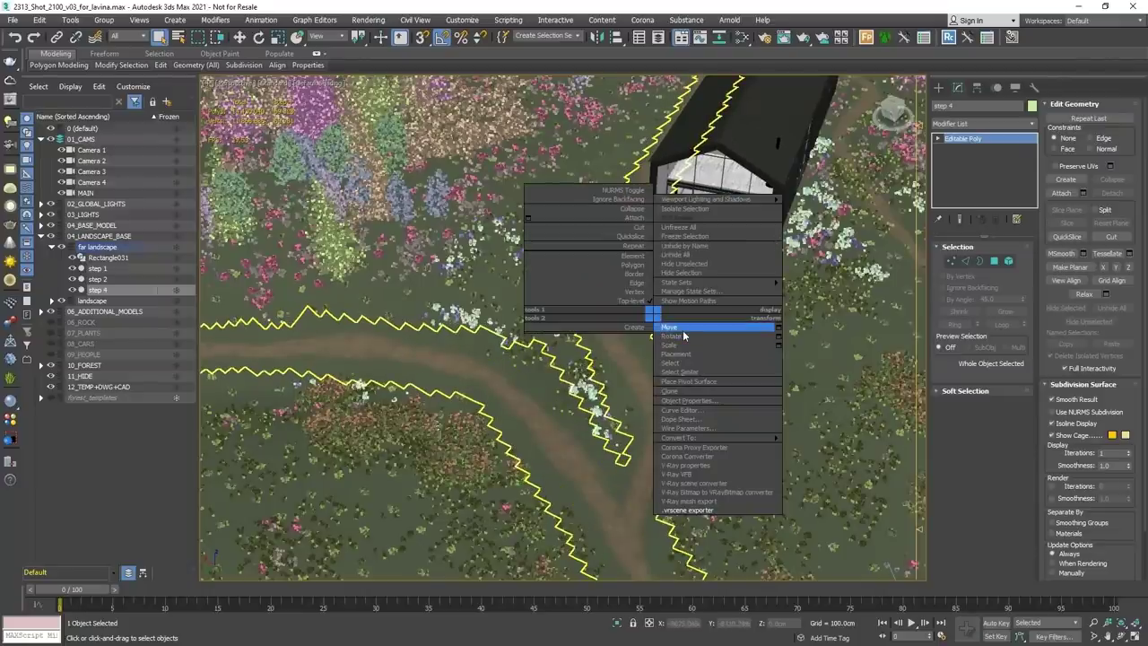
pyautogui.click(731, 511)
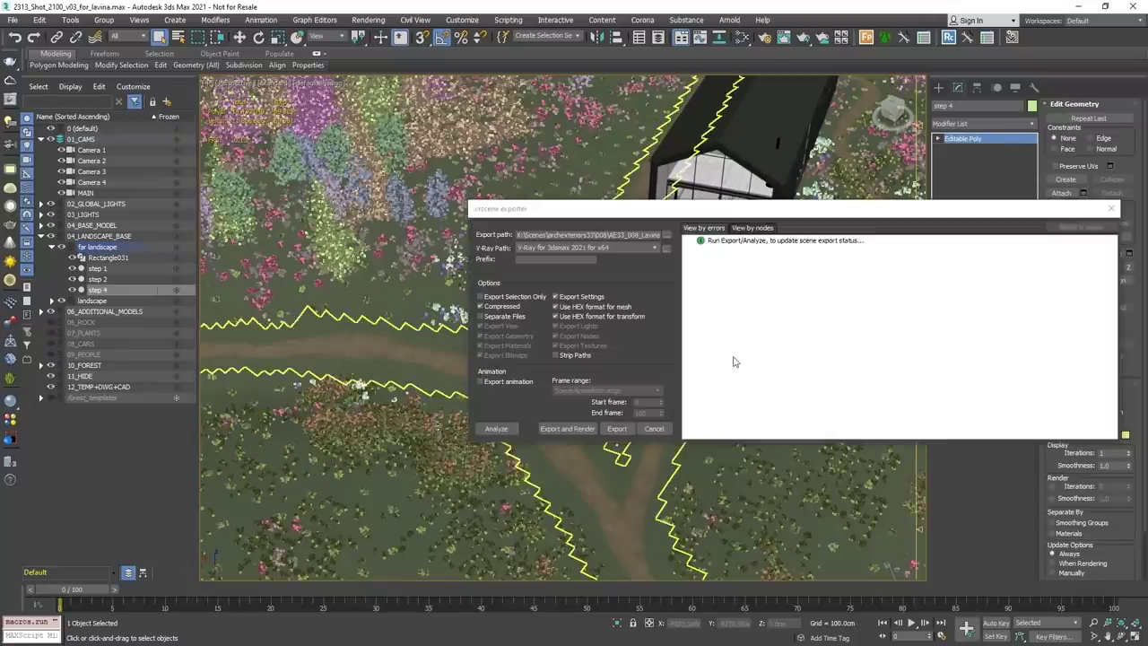
pyautogui.moveTo(597, 234); pyautogui.dragTo(664, 237)
pyautogui.click(638, 235)
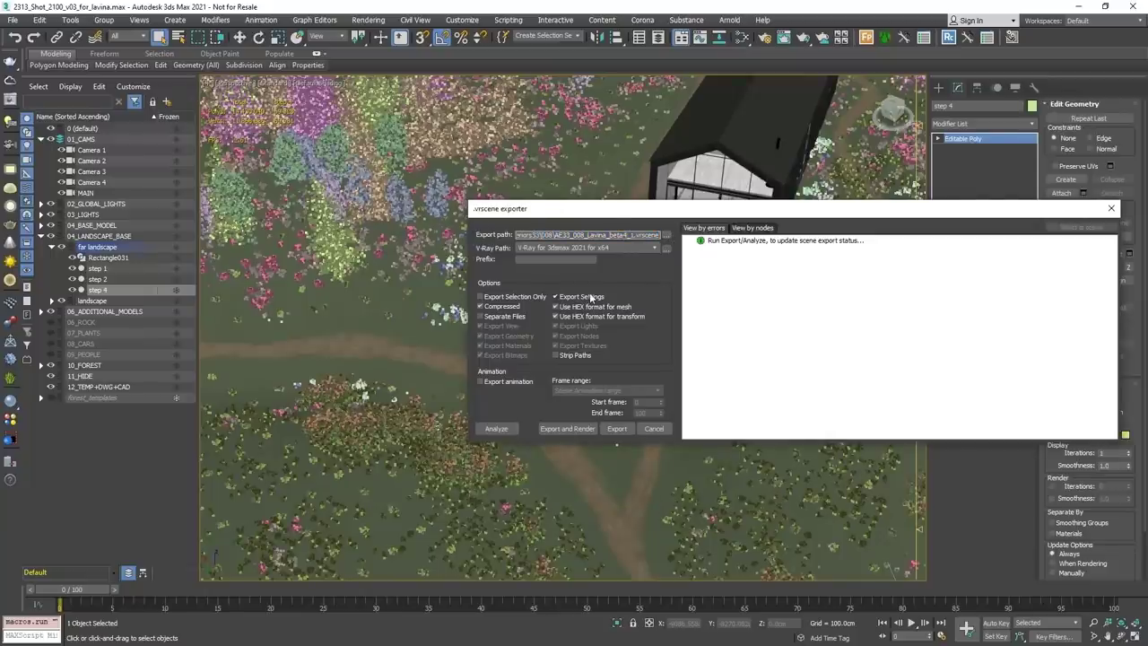
pyautogui.click(518, 385)
pyautogui.click(661, 428)
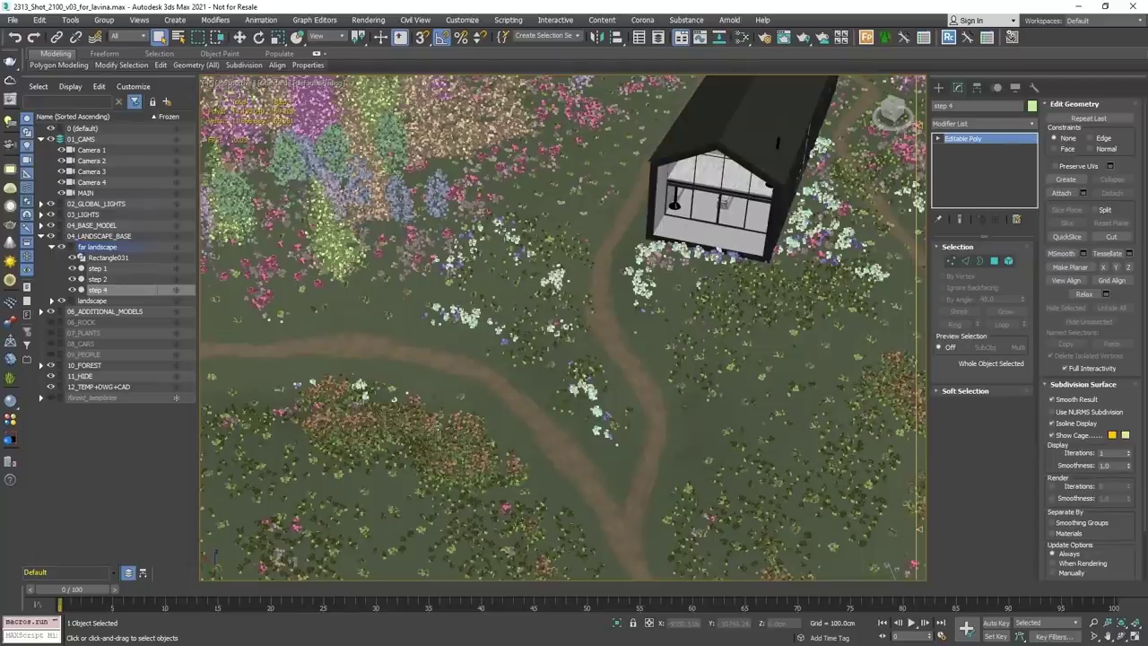
# Switch to Project Lavina and locate the exported 2313_Shot_2100_v03_for_lavina.vrscene file in the 20200716 folder.
pyautogui.hotkey('alt', 'Tab')
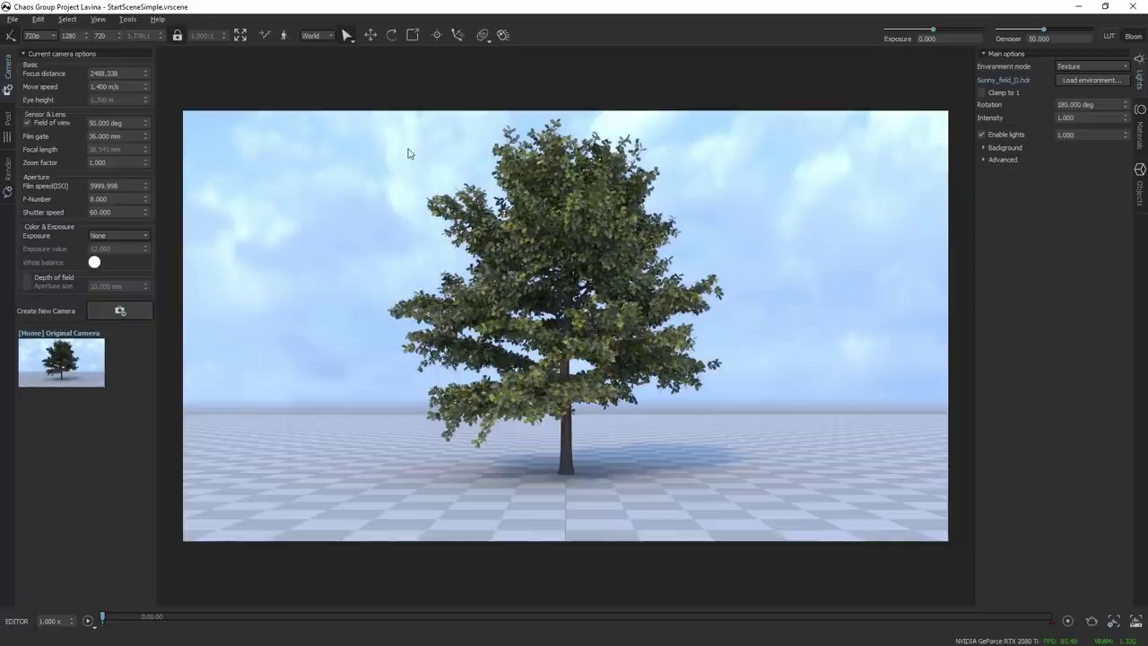
pyautogui.click(12, 21)
pyautogui.click(1112, 283)
pyautogui.hotkey('alt', 'Tab')
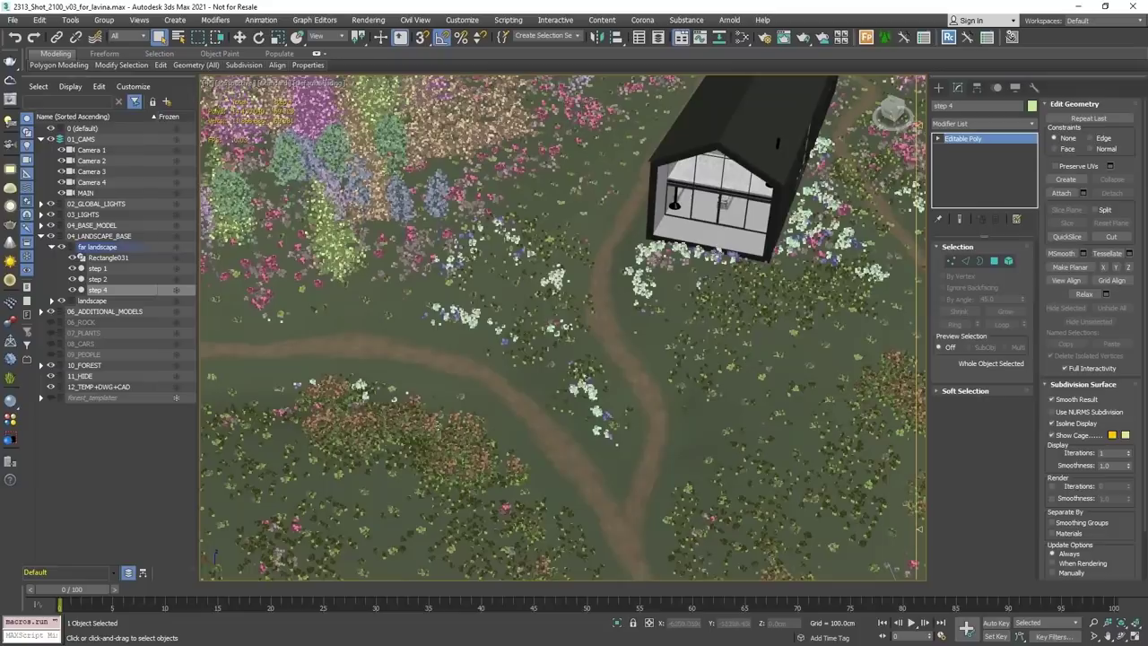
pyautogui.hotkey('alt', 'Tab')
pyautogui.moveTo(661, 330); pyautogui.dragTo(415, 240)
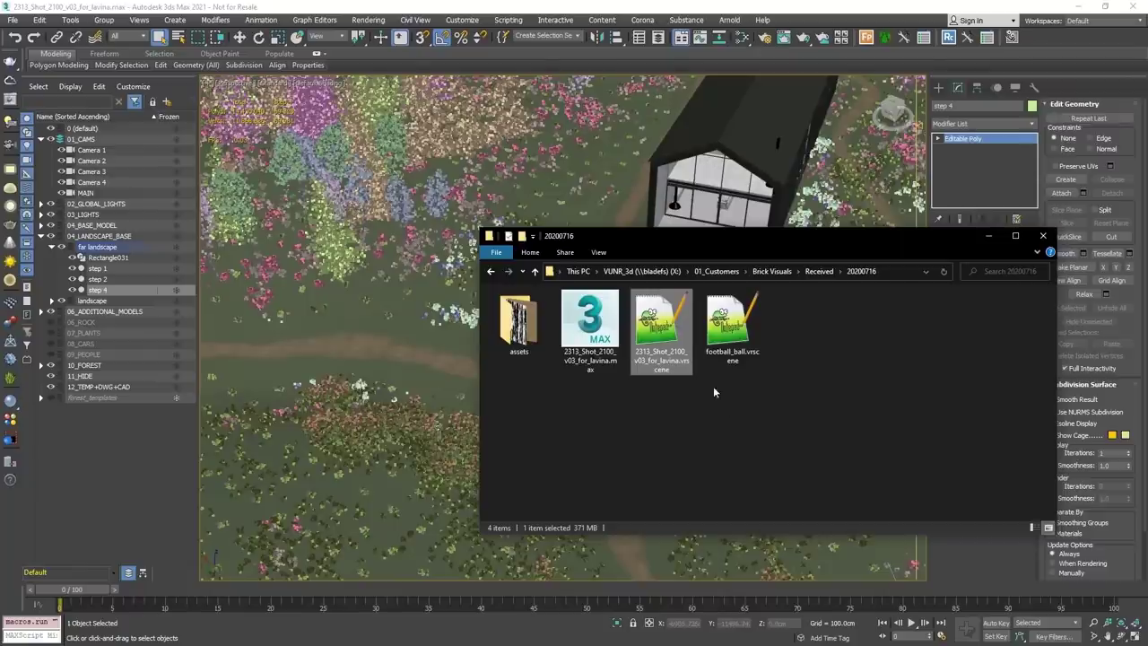
pyautogui.click(741, 10)
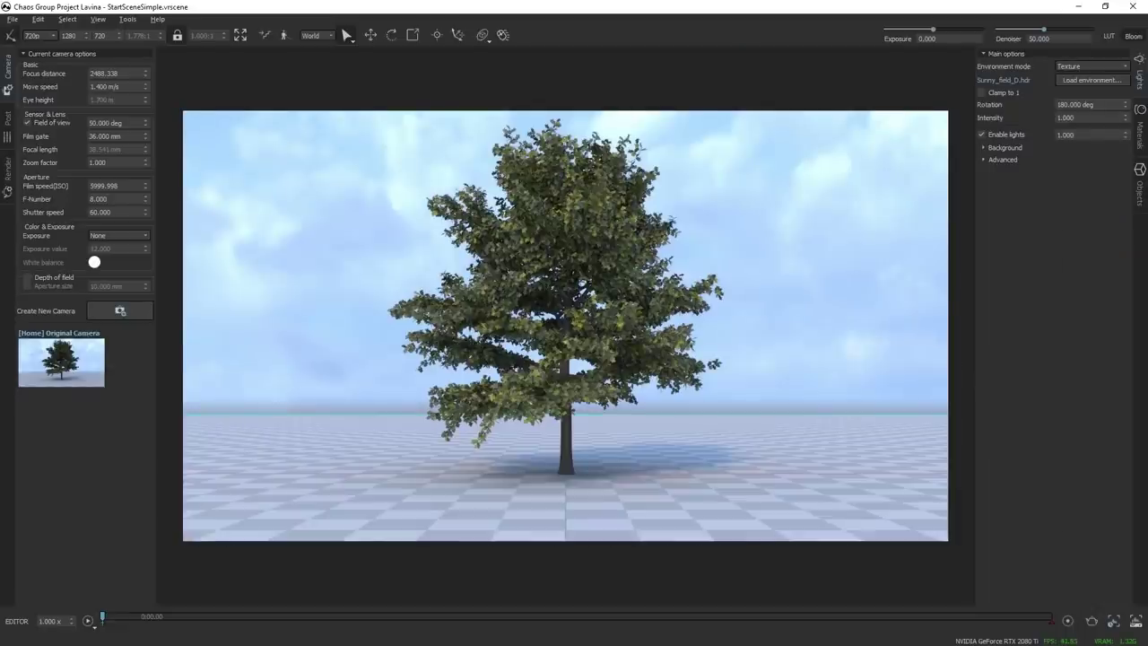
pyautogui.hotkey('alt', 'Tab')
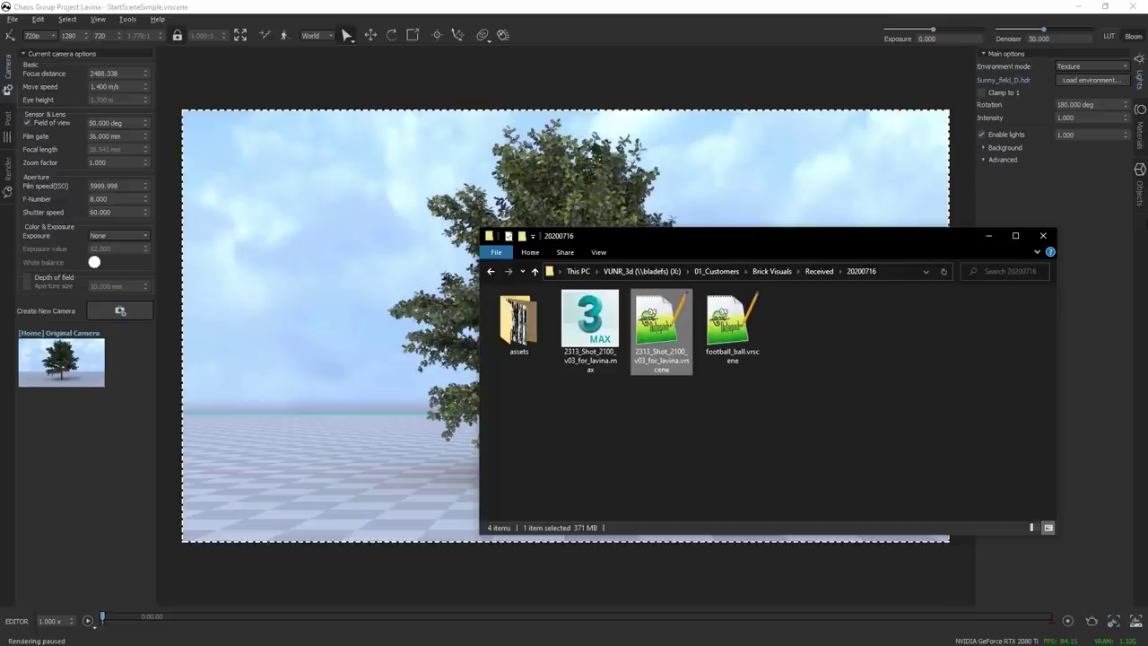
pyautogui.click(1087, 297)
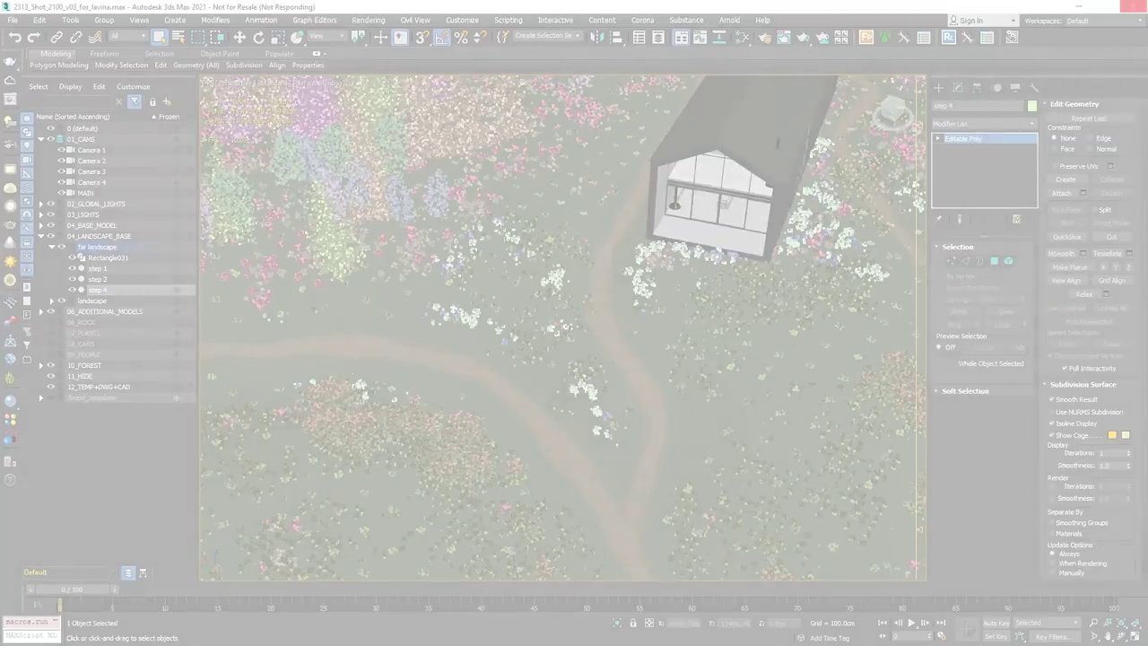
# End the unresponsive 3ds Max 2021 process in Task Manager and minimize Task Manager.
pyautogui.hotkey('ctrl', 'shift', 'Escape')
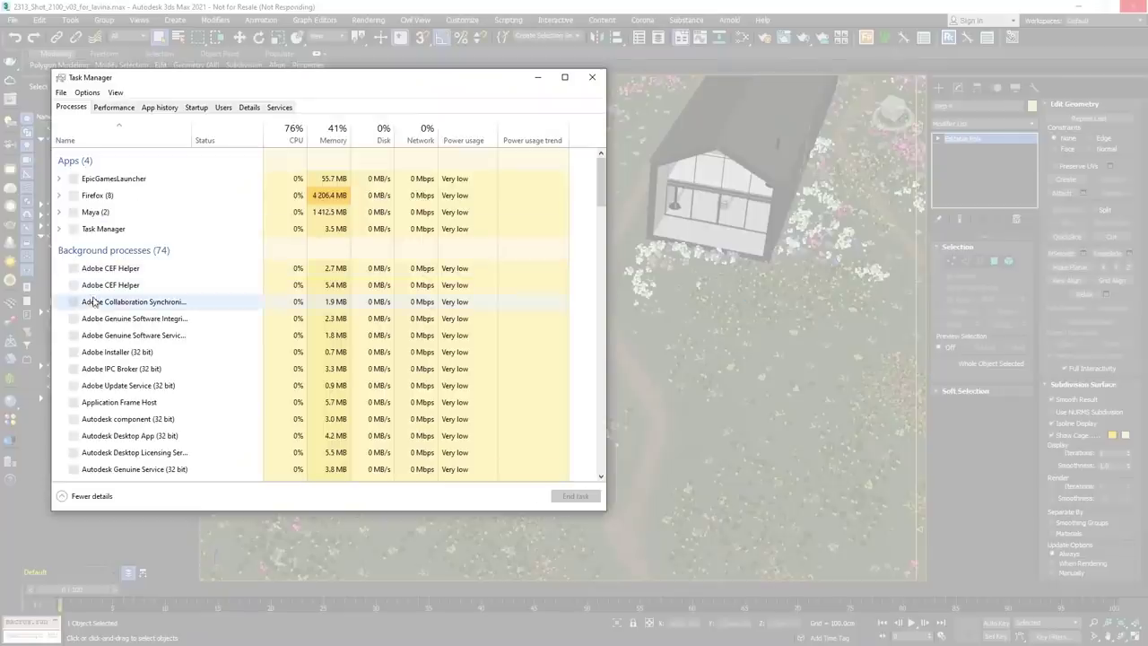
pyautogui.click(113, 107)
pyautogui.click(74, 108)
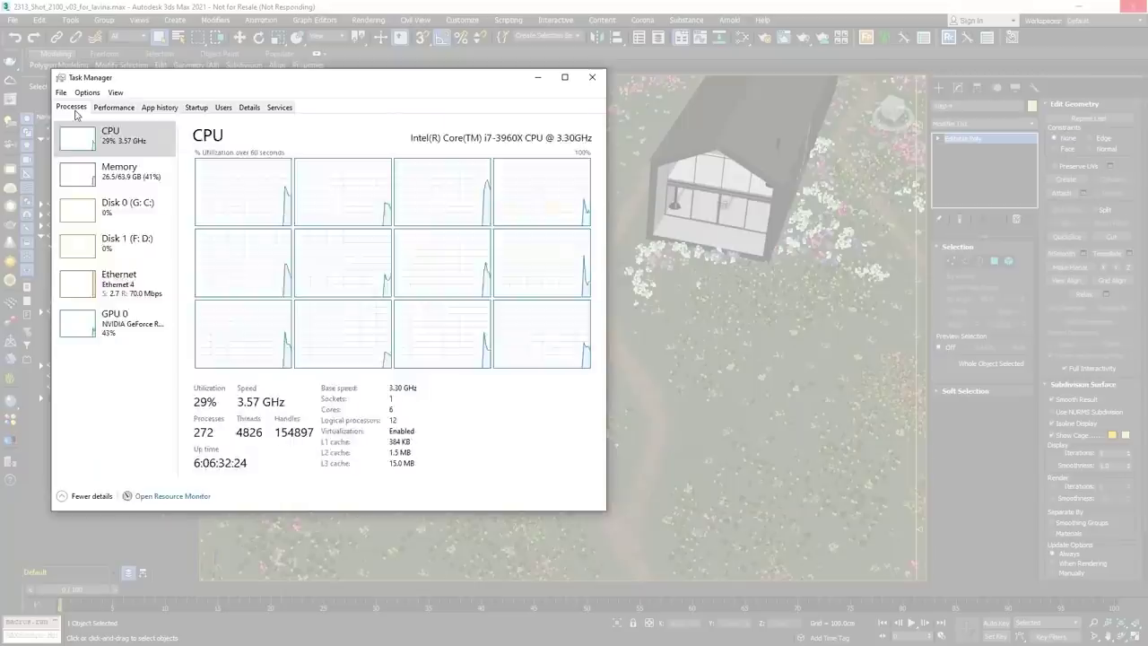
pyautogui.click(103, 179)
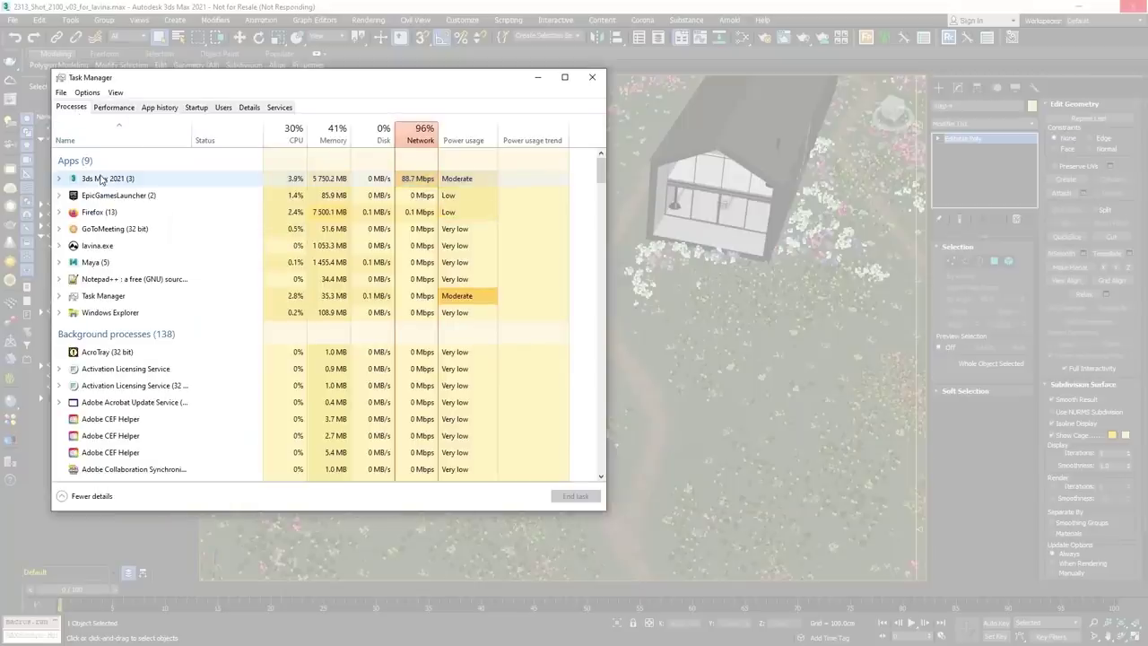
pyautogui.click(575, 496)
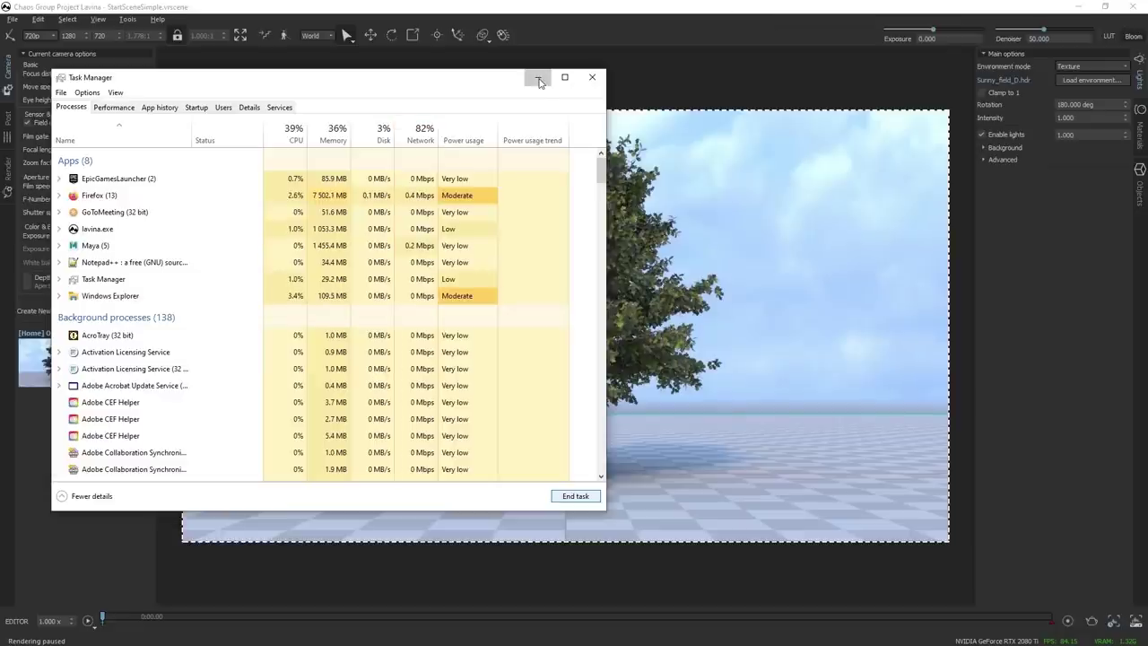
pyautogui.click(538, 79)
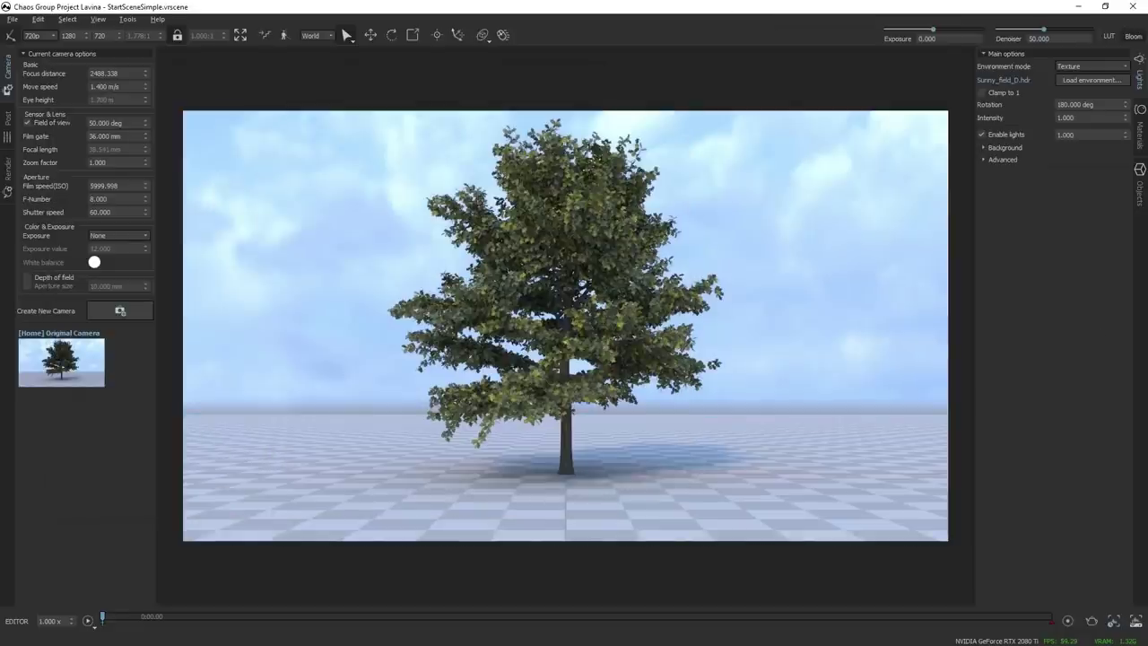
# Load 2313_Shot_2100_v03_for_lavina.vrscene from the file browser into Project Lavina.
pyautogui.hotkey('alt', 'Tab')
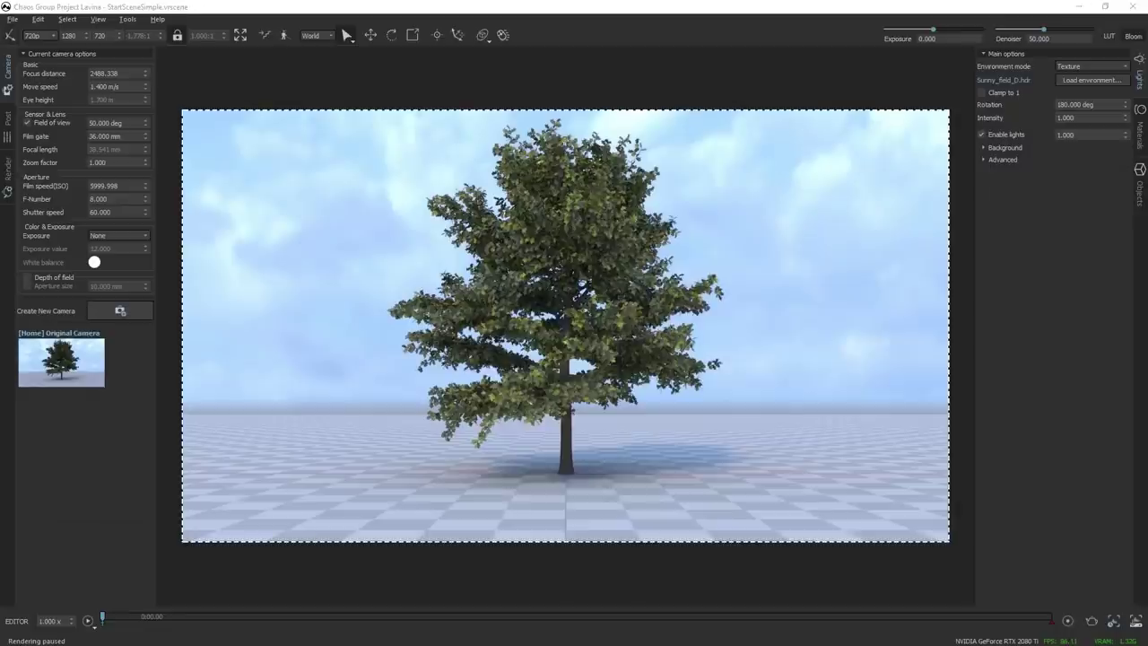
pyautogui.moveTo(680, 324); pyautogui.dragTo(367, 452)
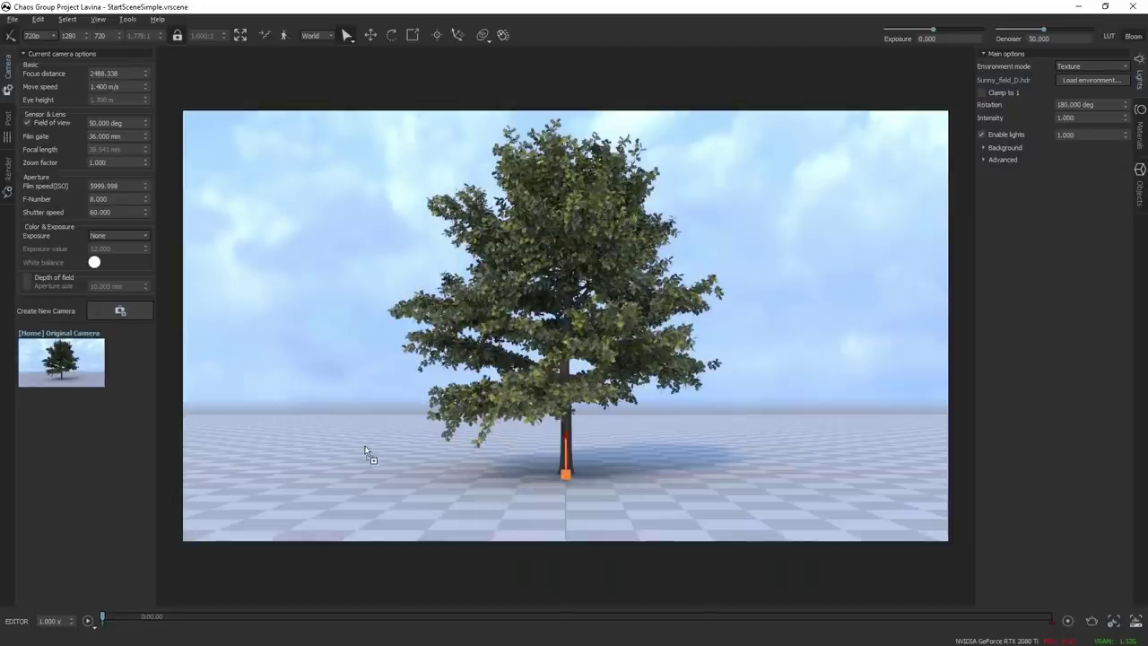
pyautogui.click(558, 348)
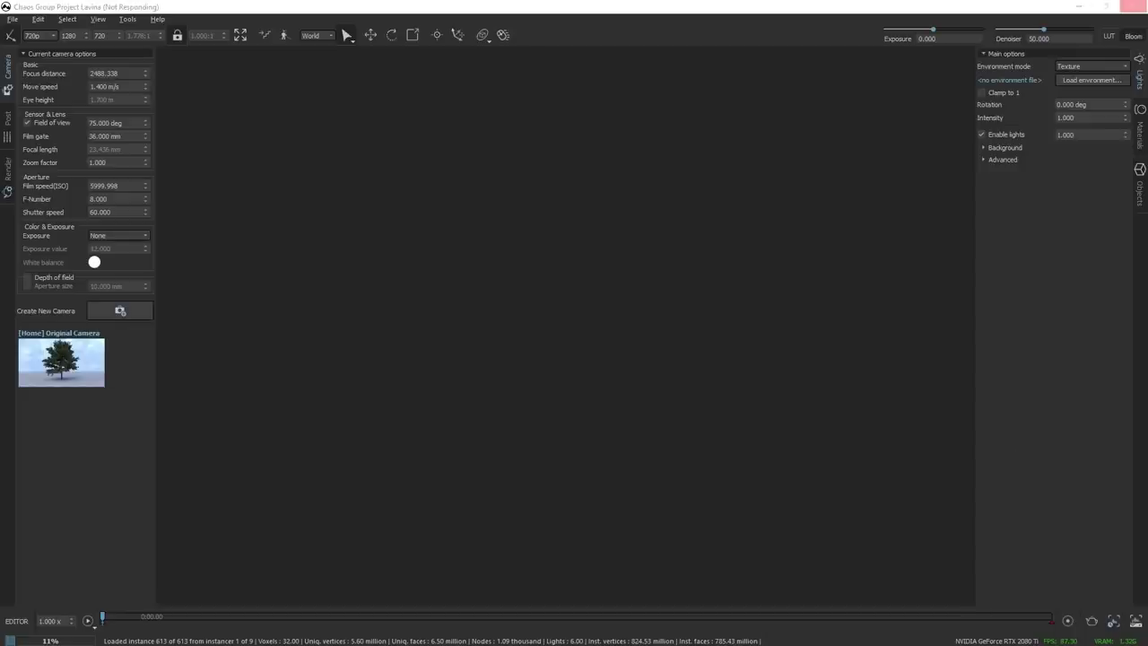
# Check the computer's performance graphs in Task Manager while the scene loads, and close Task Manager.
pyautogui.hotkey('alt', 'Tab')
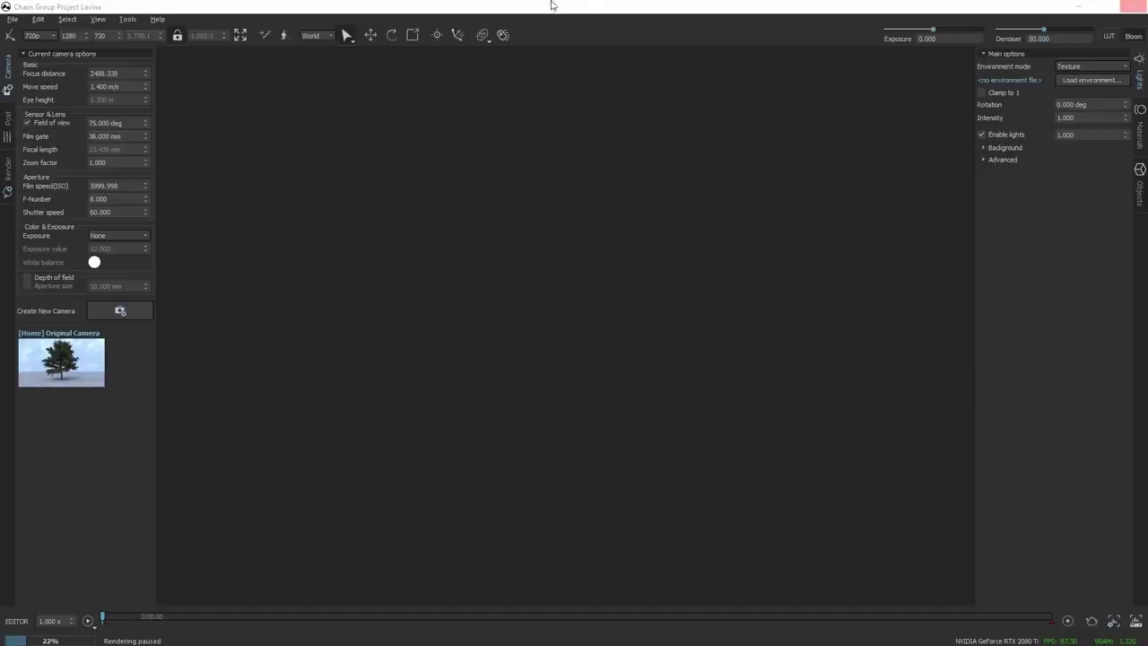
pyautogui.click(638, 15)
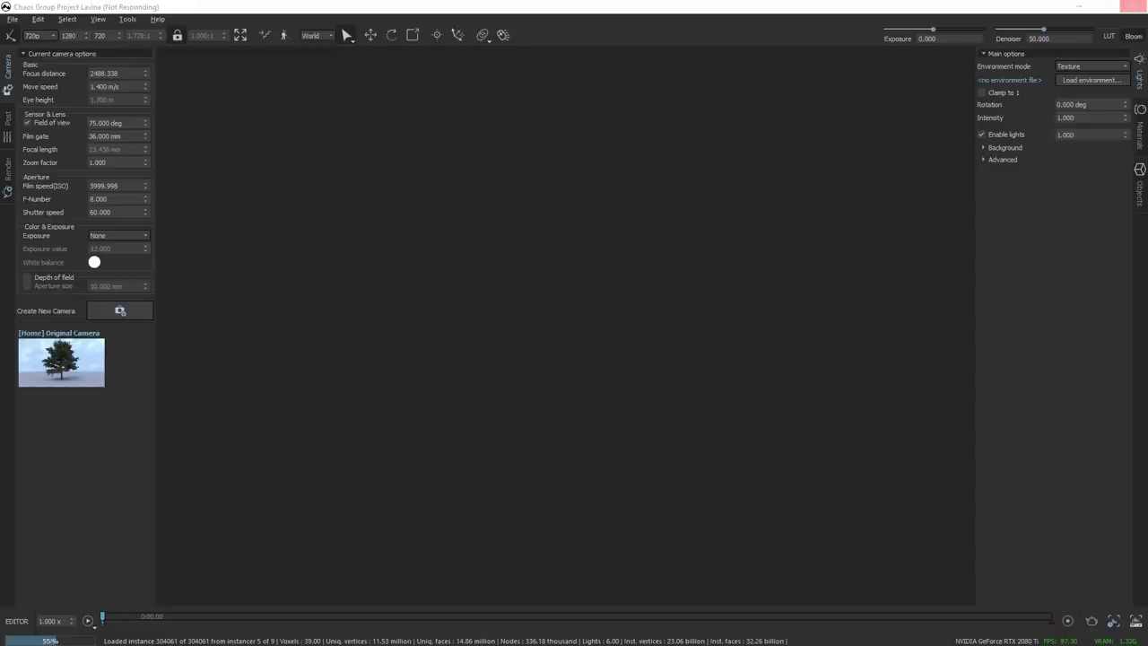
pyautogui.hotkey('ctrl', 'shift', 'Escape')
pyautogui.click(113, 107)
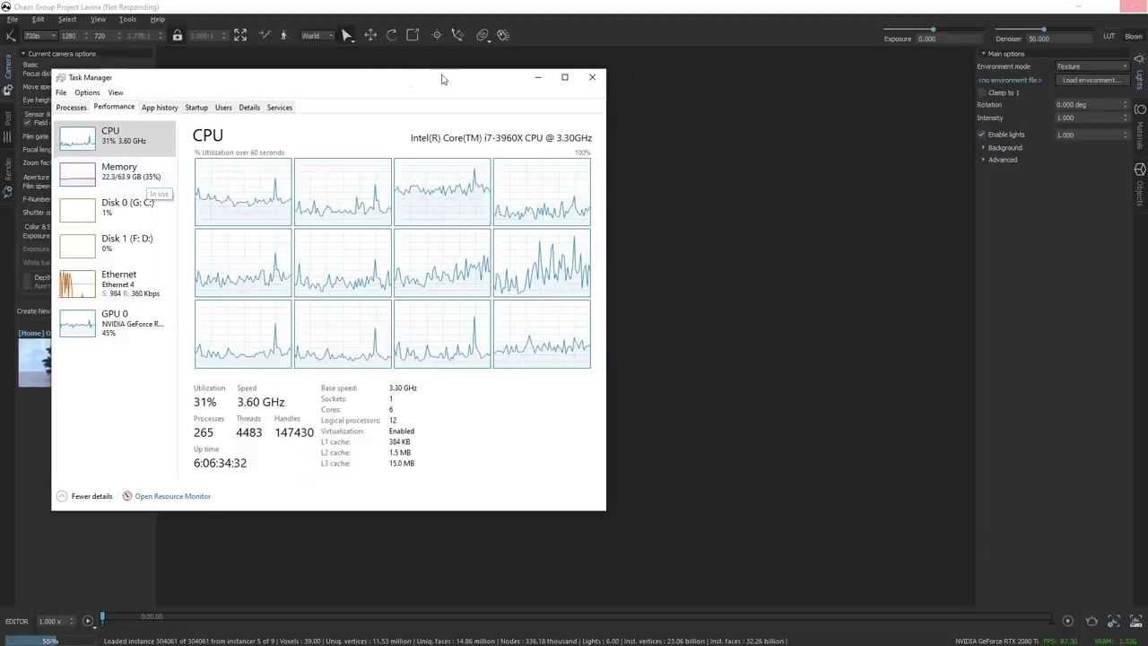
pyautogui.click(593, 79)
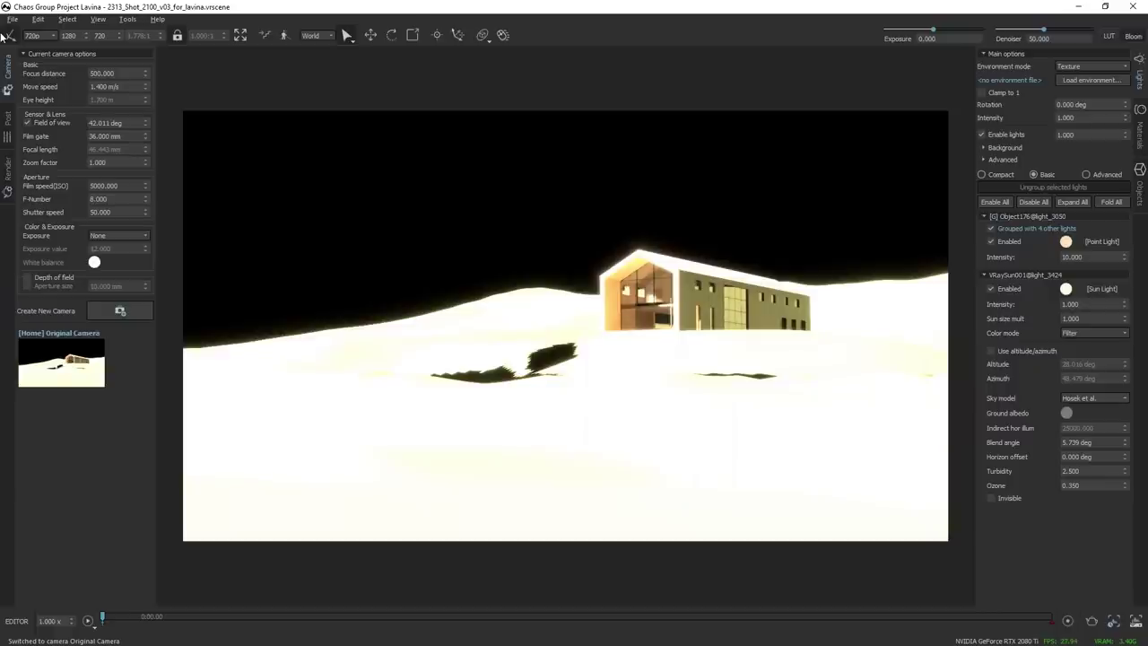
# Load 2313_Shot_2100_v03_for_lavina.vrscene into Project Lavina again from the file browser, with its trees and vegetation included.
pyautogui.click(641, 429)
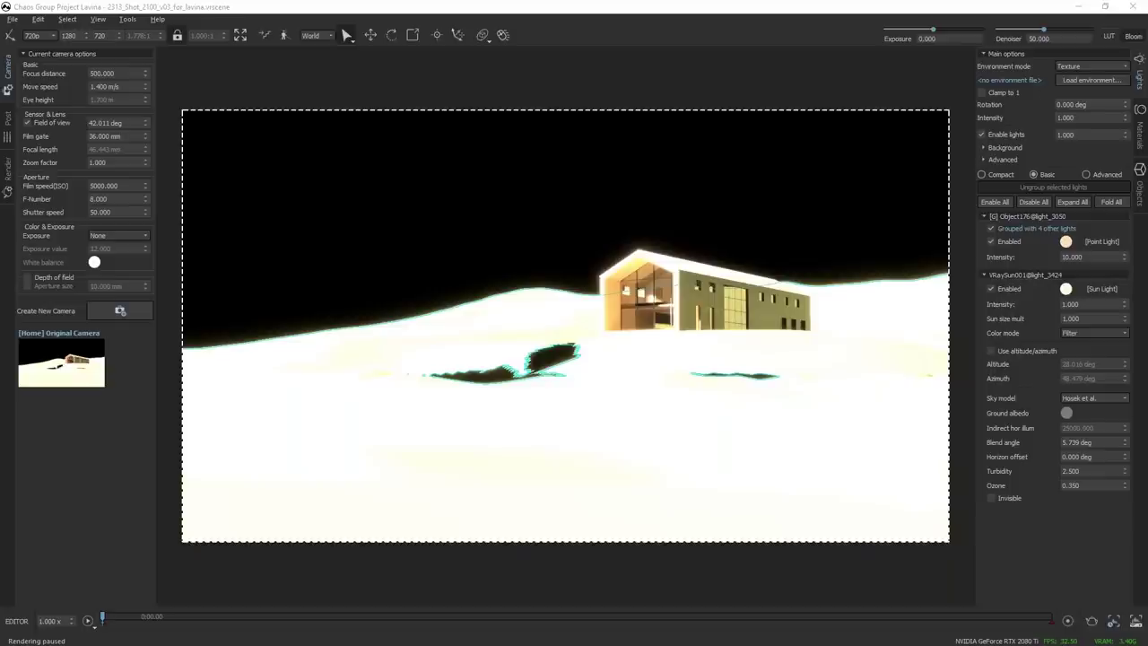
pyautogui.moveTo(1147, 230); pyautogui.dragTo(803, 257)
pyautogui.moveTo(640, 348); pyautogui.dragTo(426, 395)
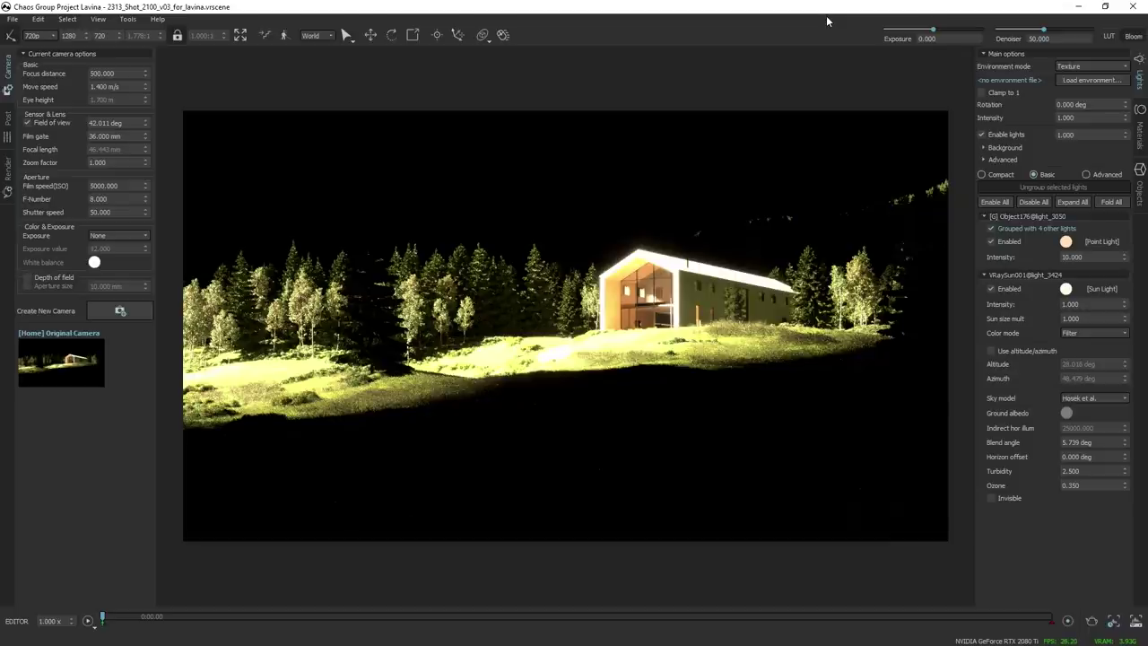
# Load 1828 Dusk Sun.exr from the Brick assets folder as the scene's environment texture.
pyautogui.click(1080, 82)
pyautogui.hotkey('alt', 'Tab')
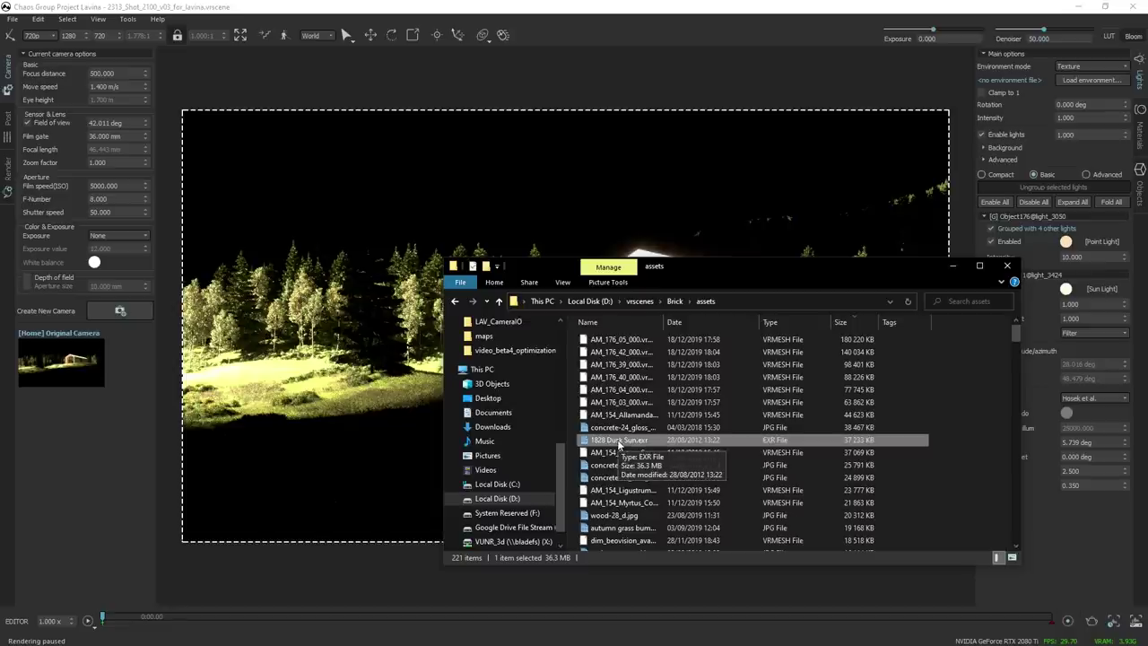
pyautogui.moveTo(619, 446); pyautogui.dragTo(731, 168)
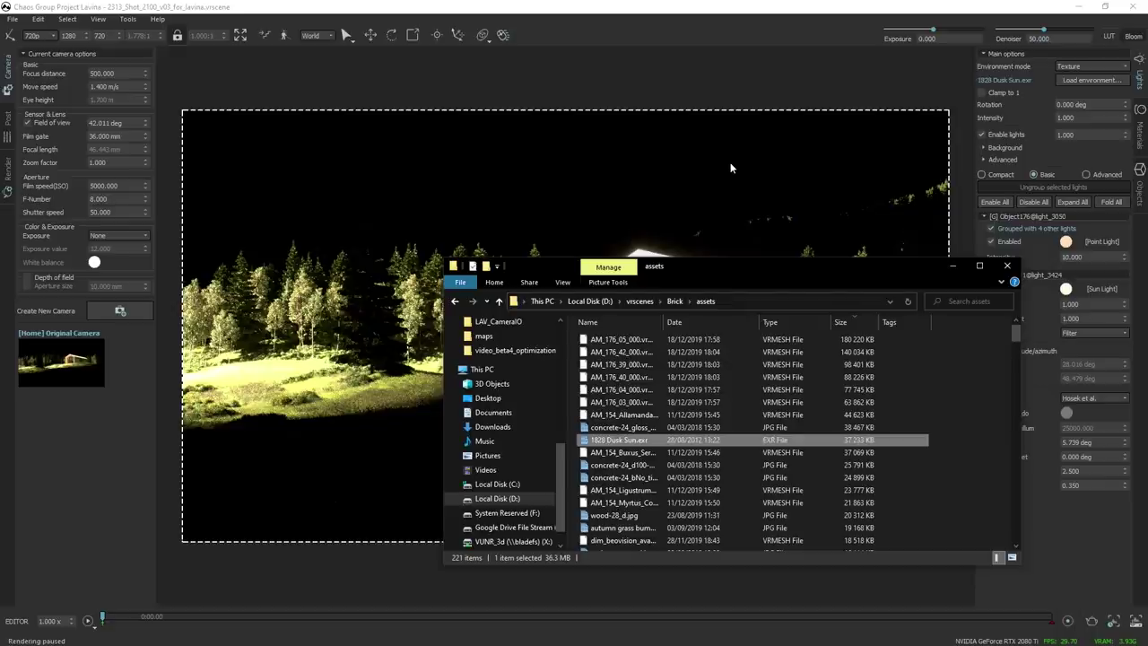
# Resume rendering with the dusk environment and set the camera's exposure mode to Value.
pyautogui.click(758, 29)
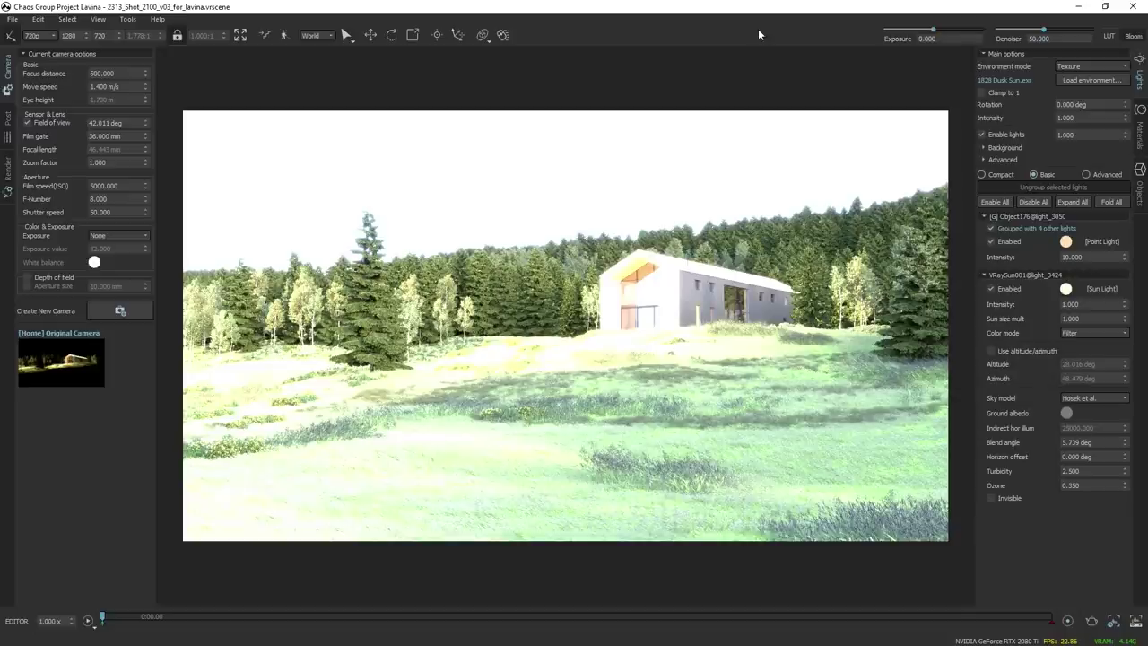
pyautogui.click(136, 237)
pyautogui.click(117, 260)
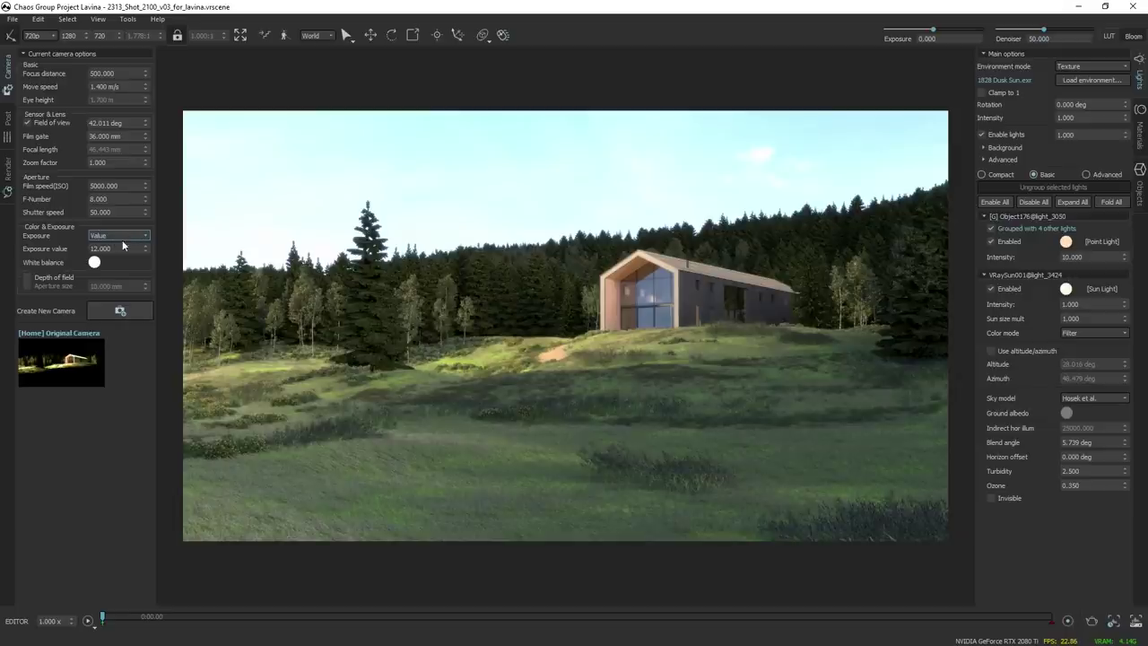
# Try the Physical exposure mode on the camera, and switch it back to Value.
pyautogui.click(129, 248)
pyautogui.moveTo(129, 249); pyautogui.dragTo(86, 249)
pyautogui.click(106, 235)
pyautogui.click(125, 252)
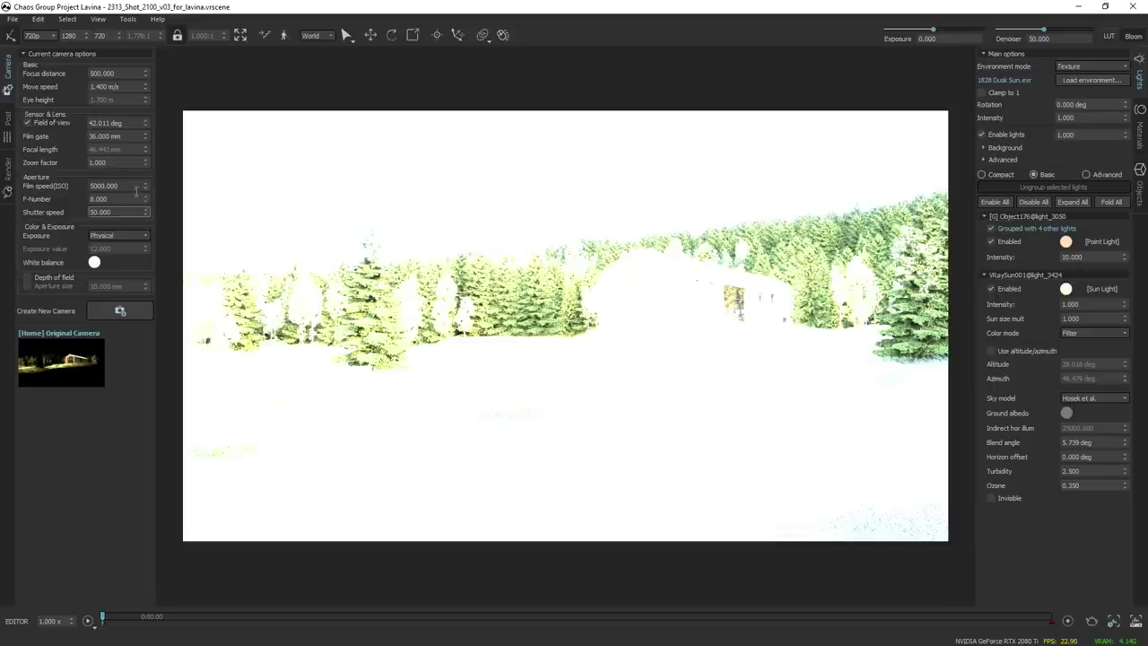
pyautogui.click(126, 236)
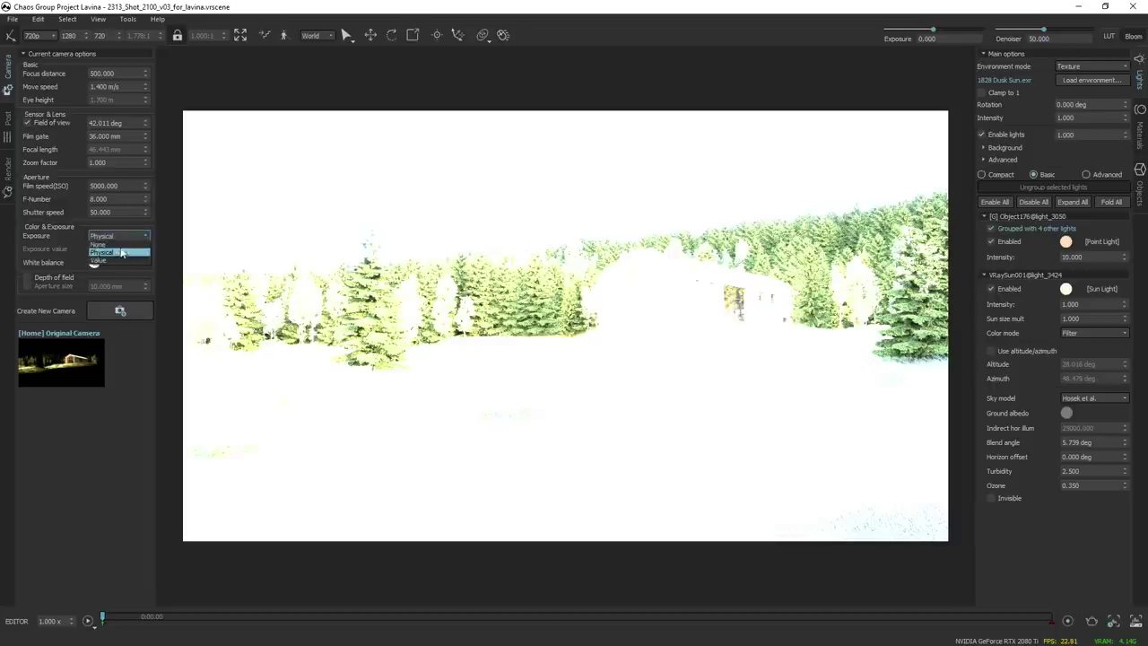
pyautogui.click(115, 260)
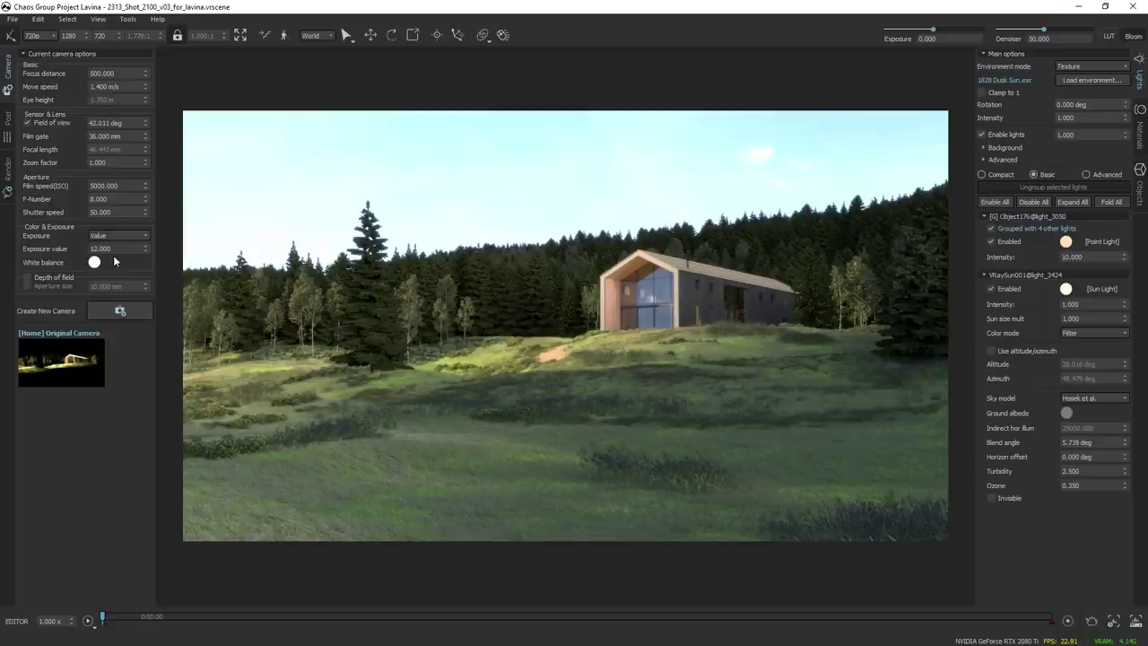
# Review the scene's loading and geometry statistics, and close the Scene stats window.
pyautogui.click(13, 19)
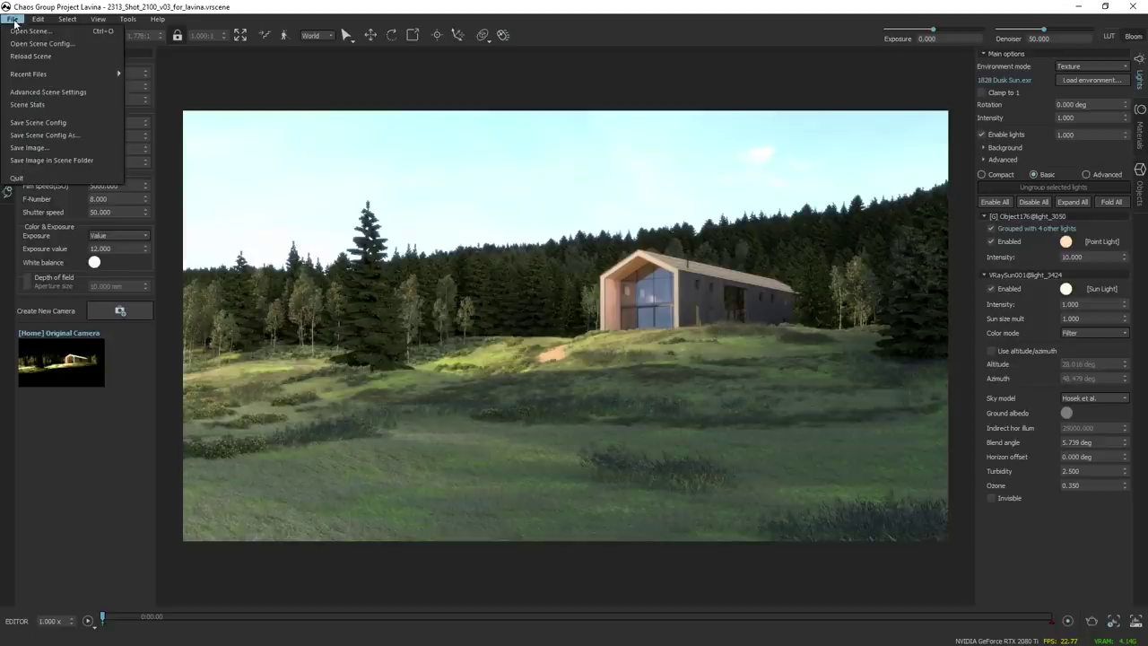
pyautogui.click(36, 106)
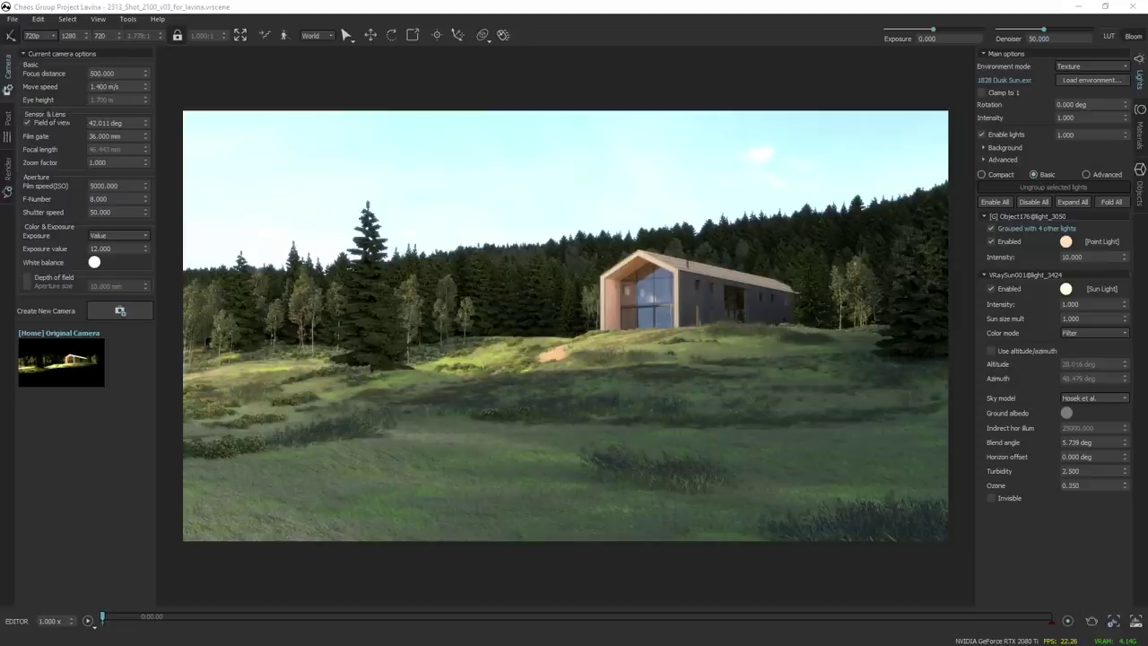
pyautogui.moveTo(224, 216); pyautogui.dragTo(322, 178)
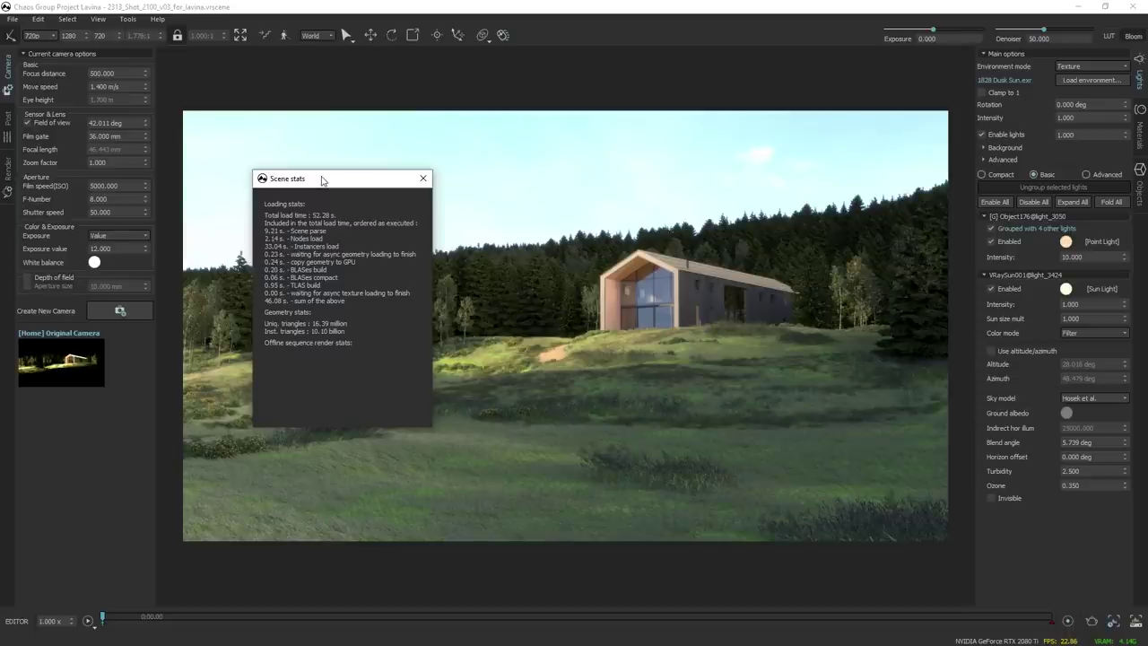
pyautogui.click(423, 178)
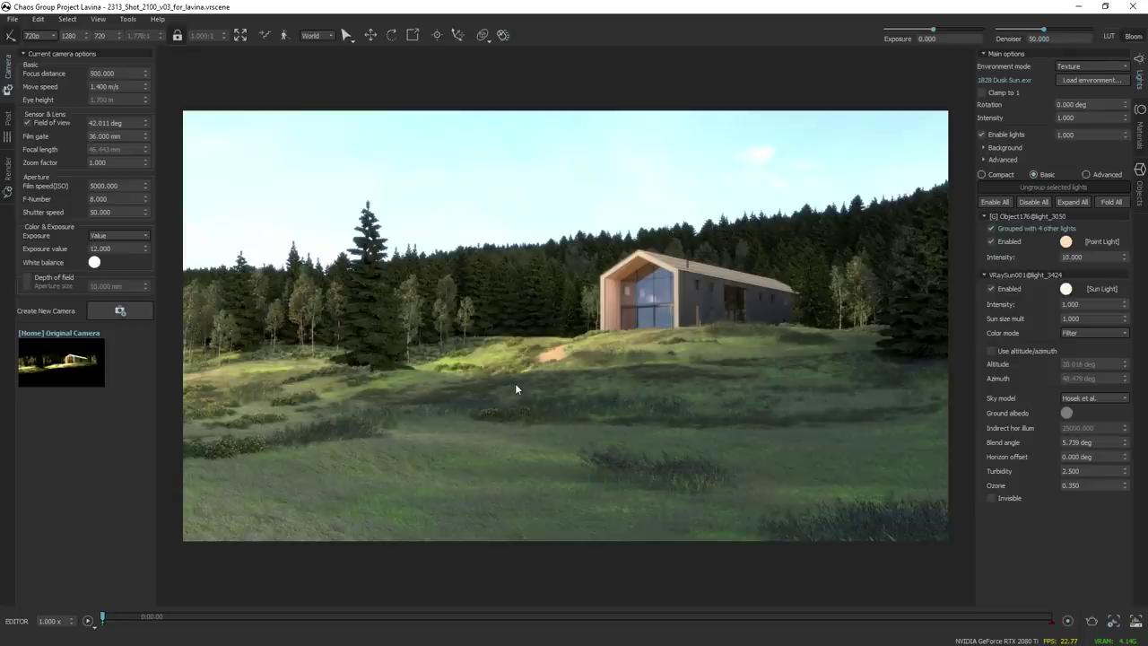
# Move the camera across the meadow to view the house from closer up.
pyautogui.moveTo(542, 374); pyautogui.dragTo(468, 507)
pyautogui.press('w')
pyautogui.press('w')
pyautogui.moveTo(495, 295); pyautogui.dragTo(542, 360)
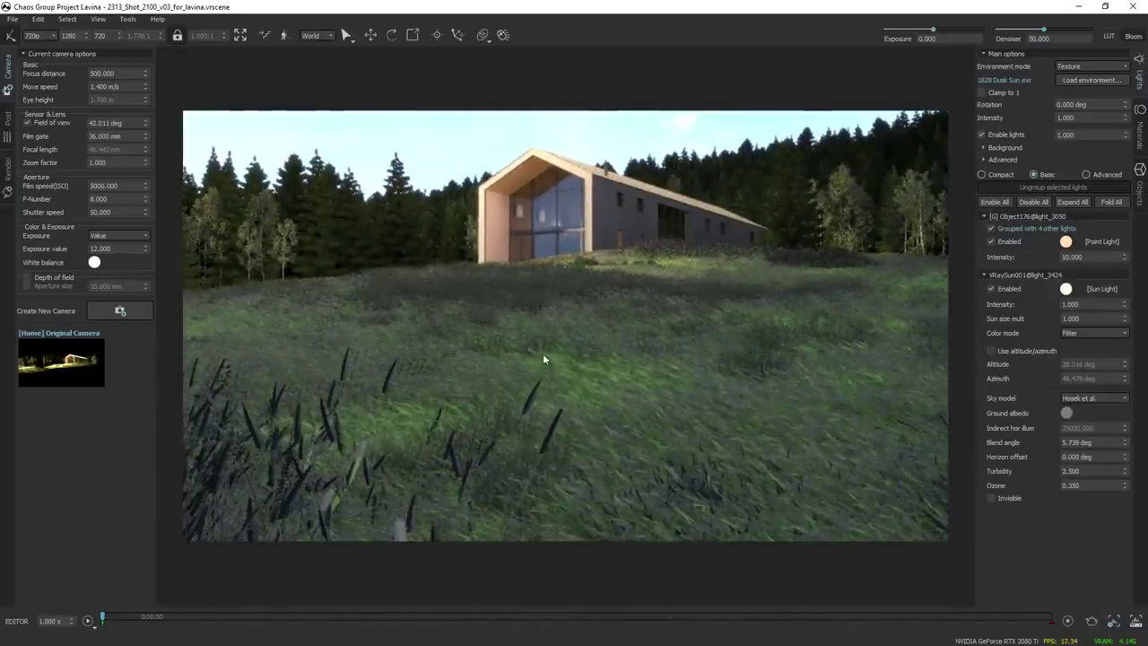
# Look around the house, sky and forest in free look mode, and return to the editor view.
pyautogui.click(286, 36)
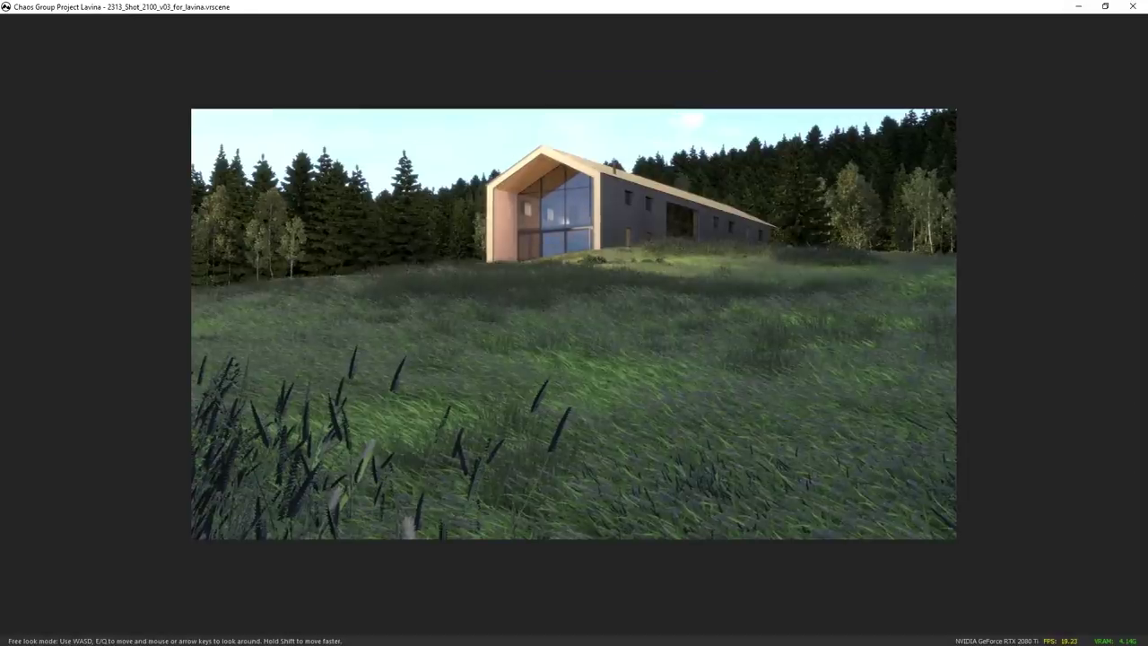
pyautogui.press('Down')
pyautogui.press('Up')
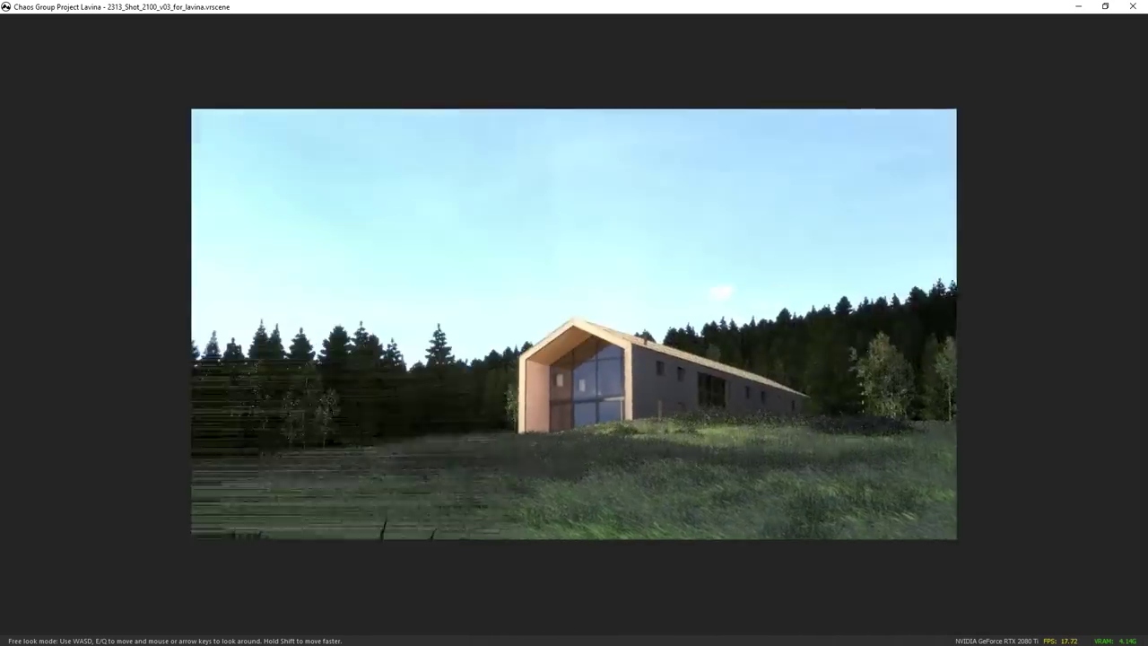
pyautogui.press('Left')
pyautogui.press('Down')
pyautogui.press('Right')
pyautogui.press('Up')
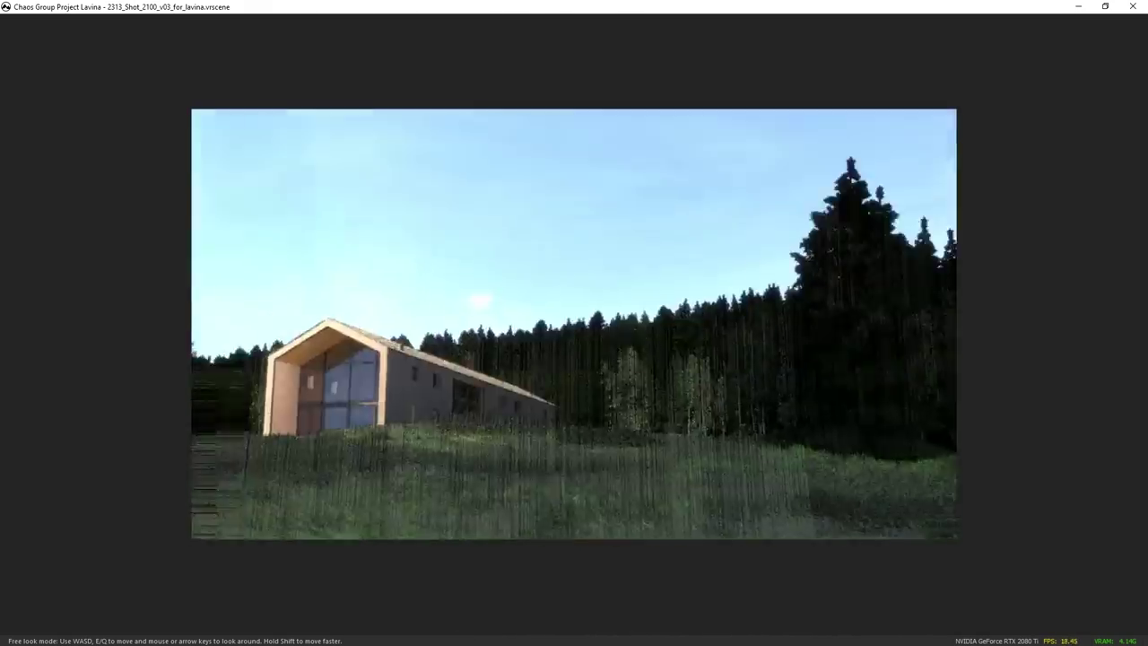
pyautogui.press('Left')
pyautogui.press('Right')
pyautogui.press('Down')
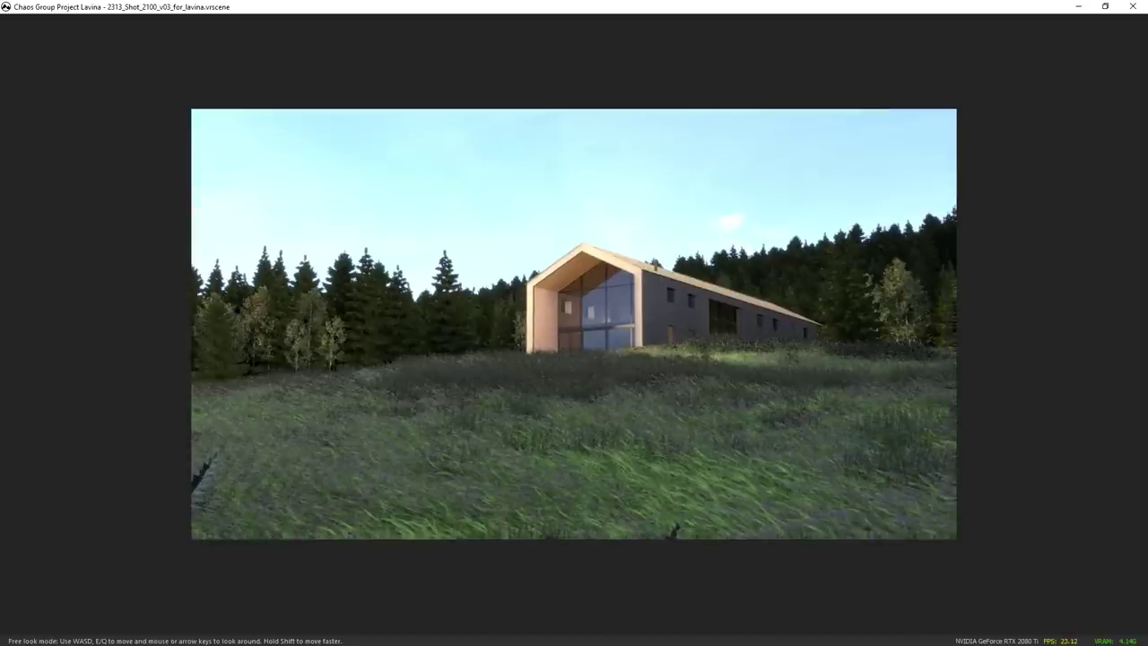
pyautogui.press('Escape')
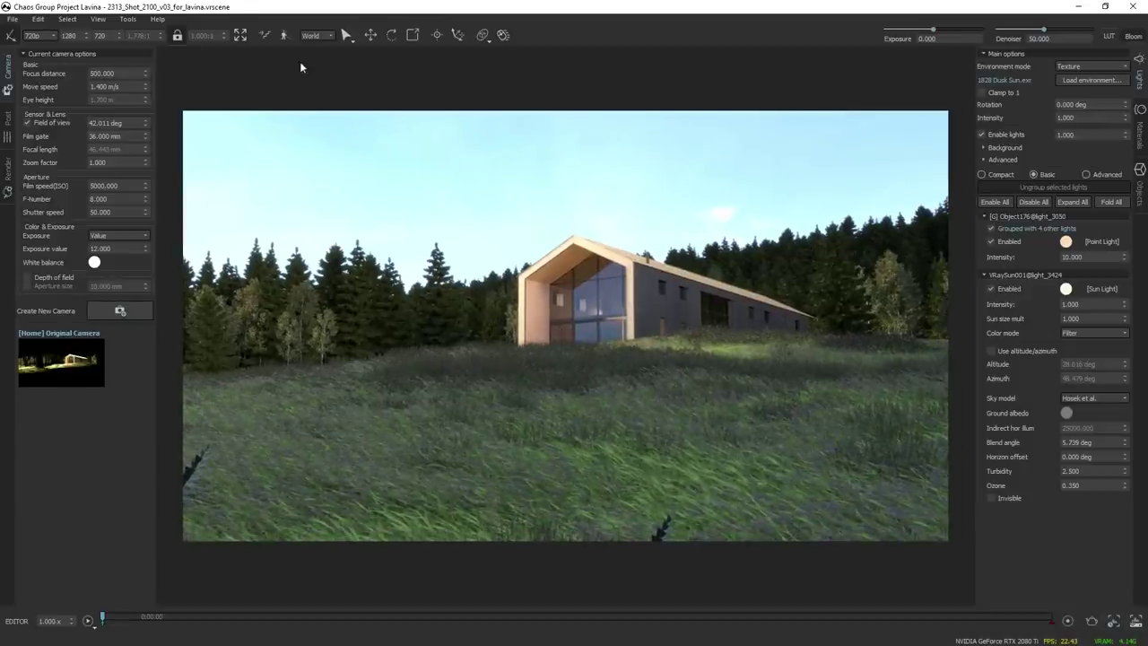
# Fit the render image to the viewport and fly around the house and meadow in free look mode.
pyautogui.click(243, 37)
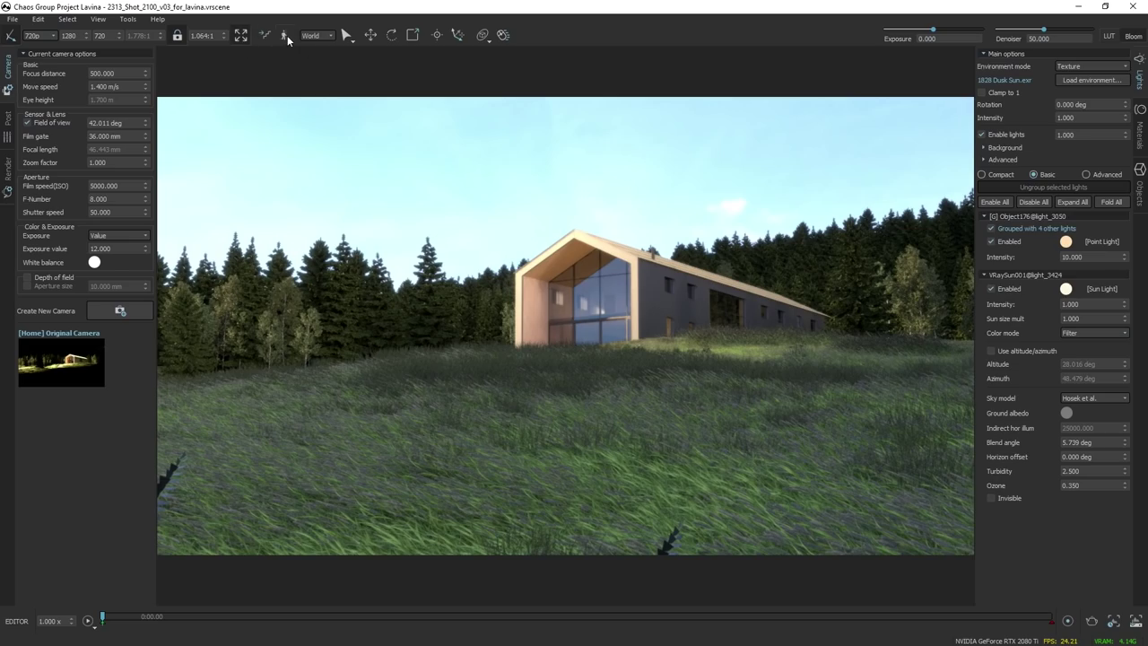
pyautogui.click(285, 35)
pyautogui.press('Down')
pyautogui.press('Right')
pyautogui.press('Up')
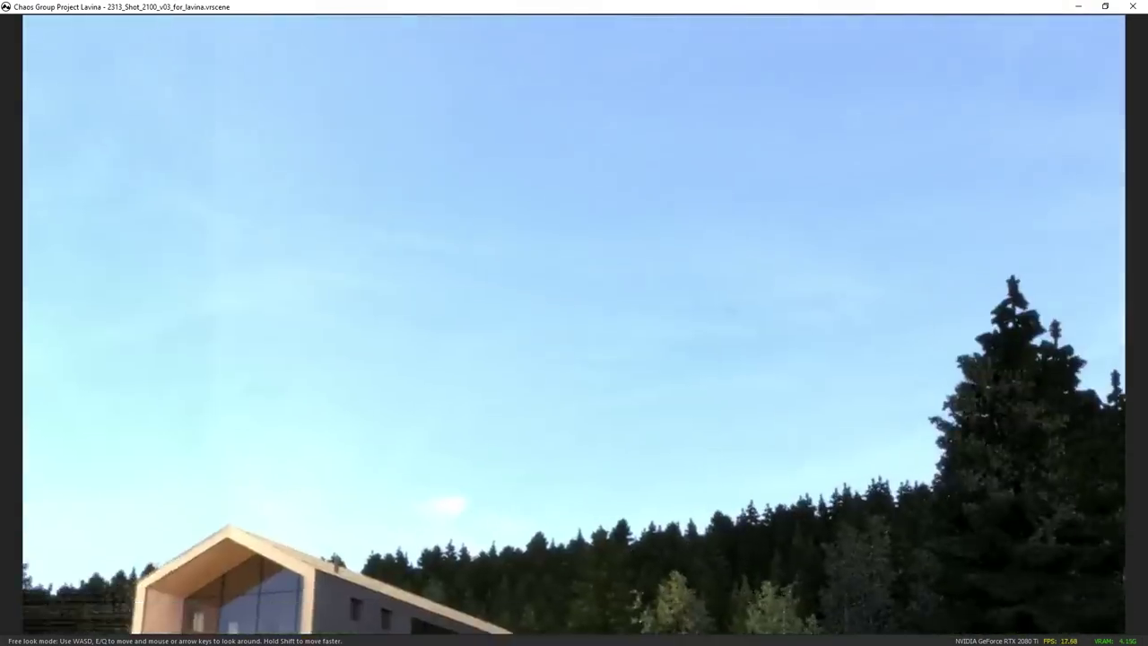
pyautogui.press('Down')
pyautogui.press('Right')
pyautogui.press('Up')
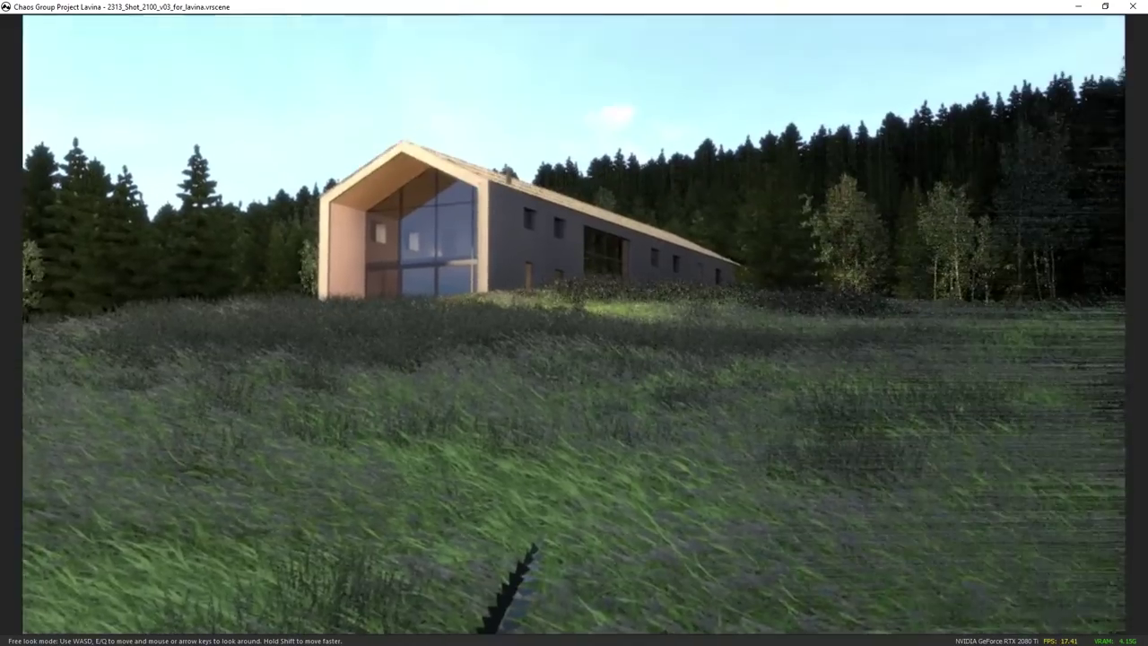
pyautogui.press('Left')
pyautogui.press('Down')
pyautogui.press('Right')
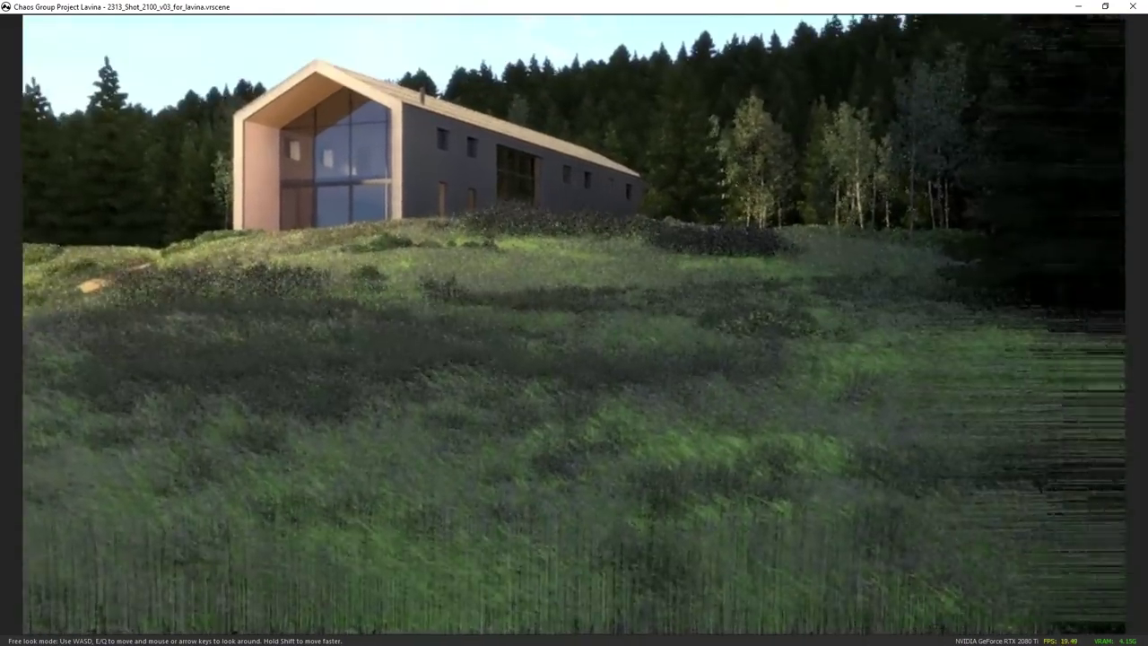
pyautogui.press('Up')
pyautogui.press('Left')
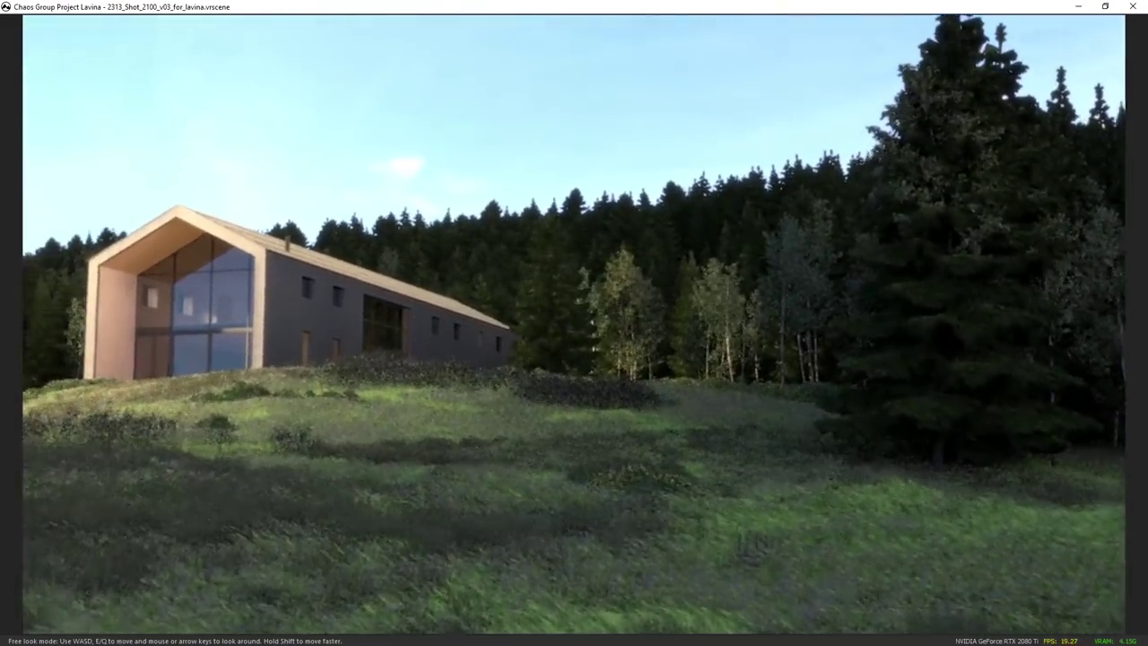
pyautogui.press('Left')
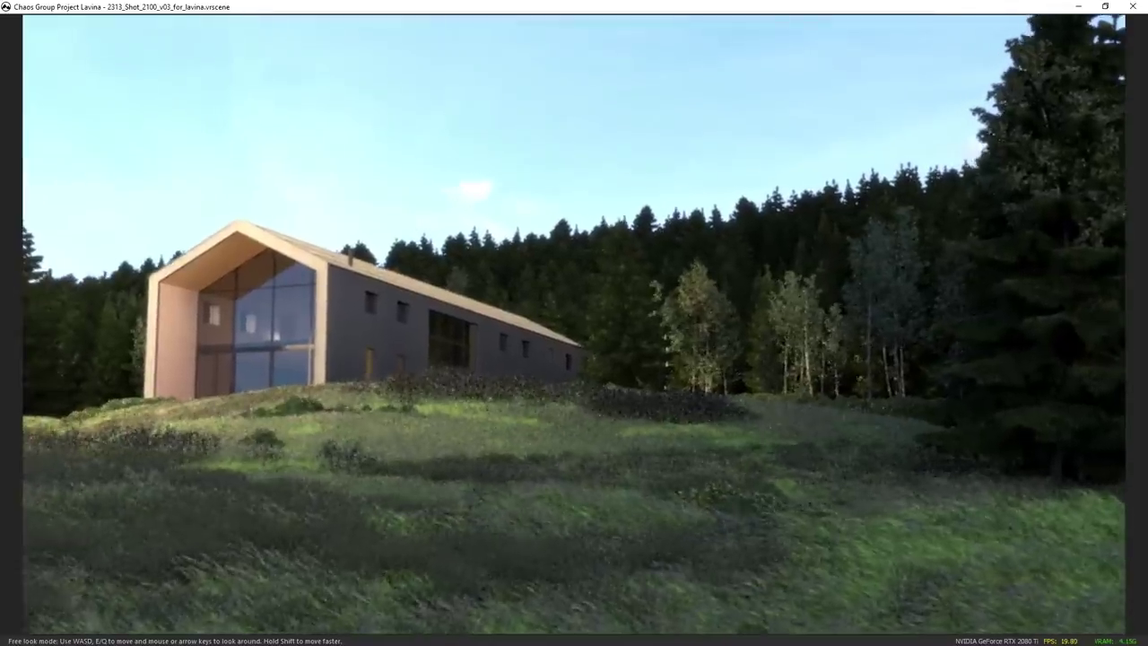
pyautogui.press('Escape')
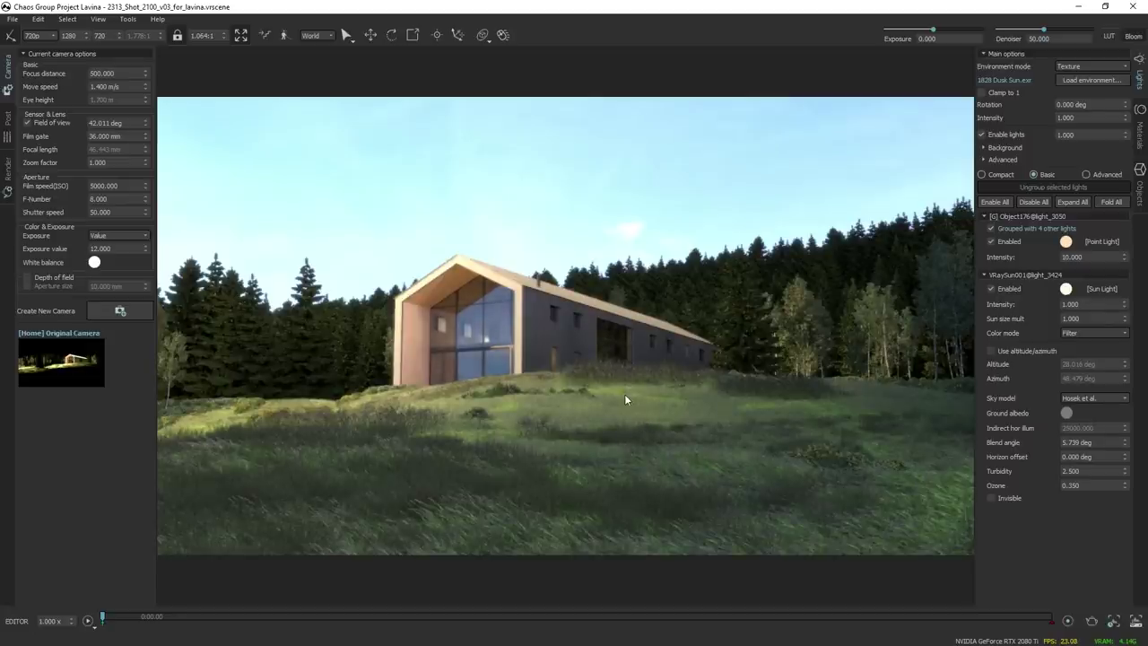
# Turn and shift the camera to examine the forest edge and path beside the house.
pyautogui.moveTo(626, 398); pyautogui.dragTo(565, 325)
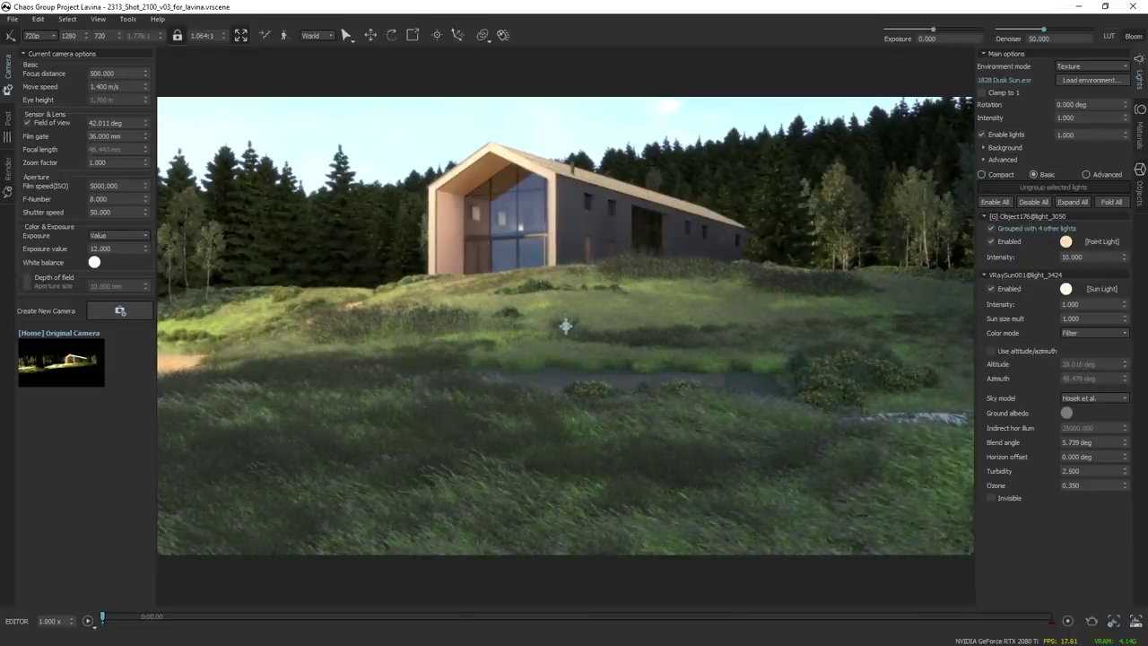
pyautogui.moveTo(604, 416); pyautogui.dragTo(636, 544, button='middle')
pyautogui.moveTo(633, 347)
pyautogui.mouseDown()
pyautogui.moveTo(564, 325)
pyautogui.moveTo(638, 348)
pyautogui.mouseUp()
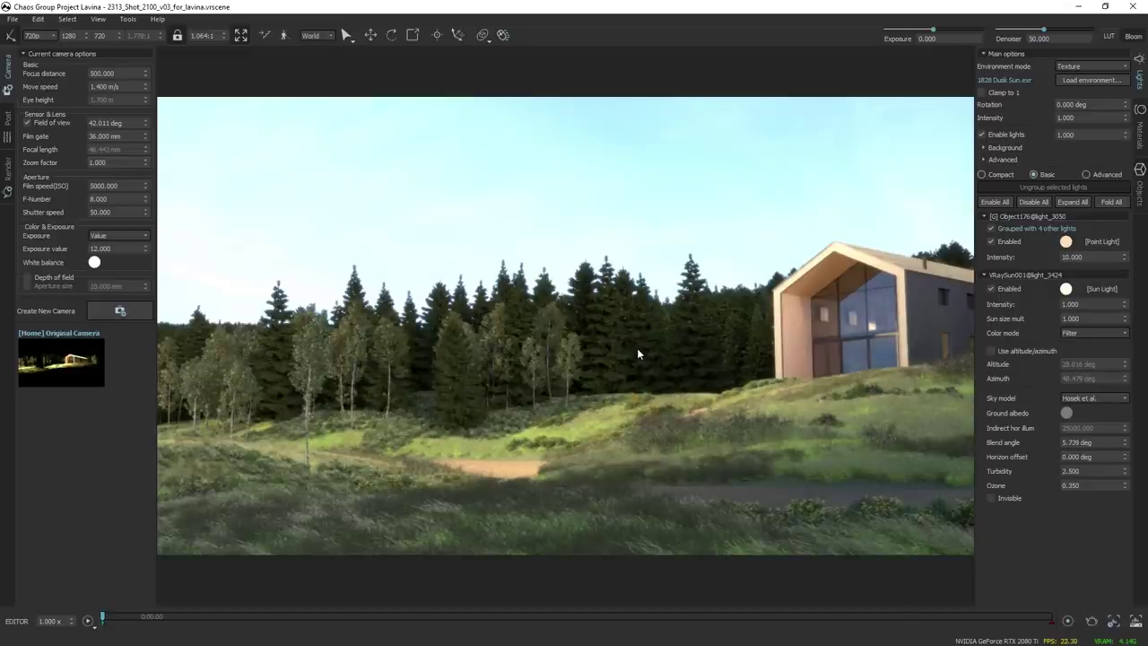
pyautogui.click(667, 465)
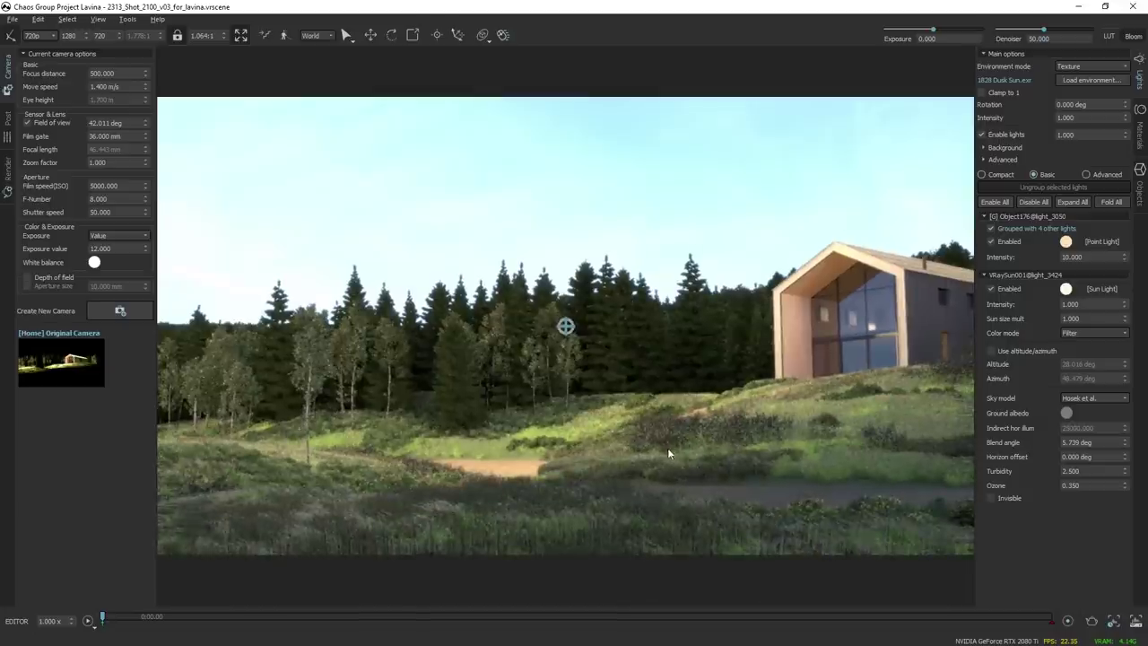
# Set the navigation preset to 3ds Max in the Interaction preferences.
pyautogui.click(36, 20)
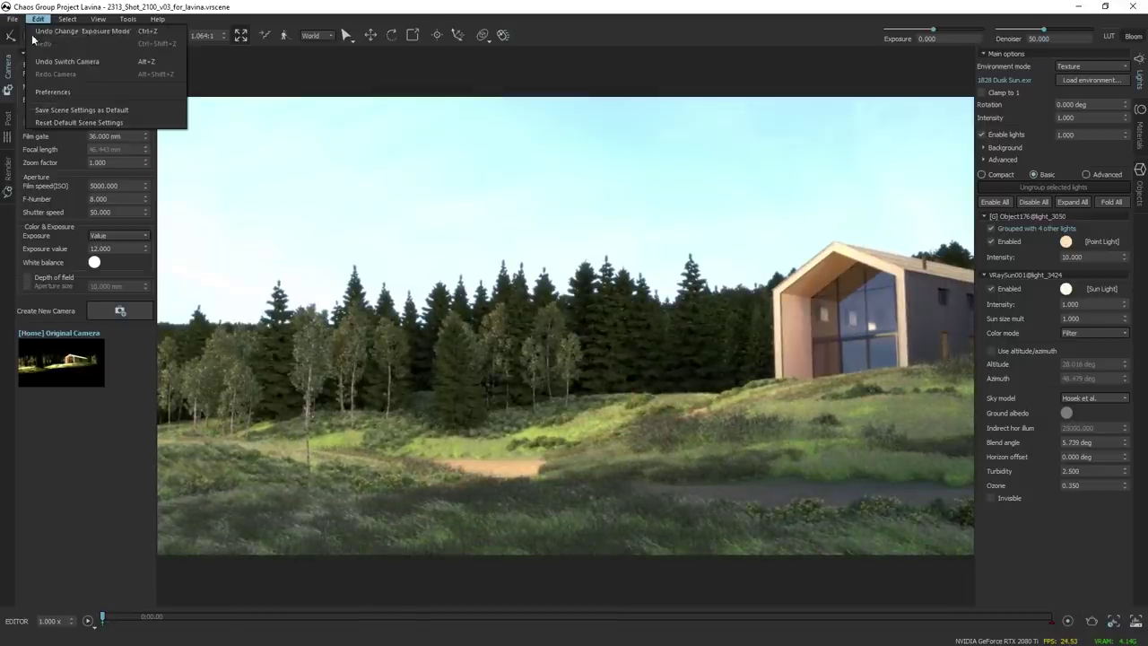
pyautogui.click(54, 93)
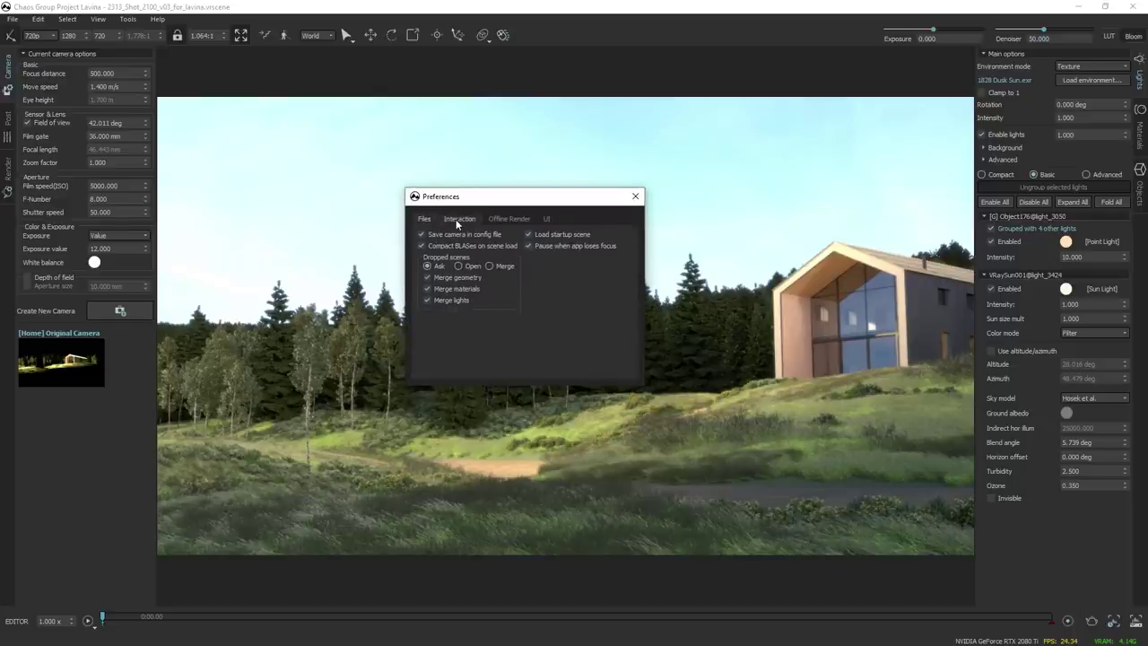
pyautogui.click(457, 219)
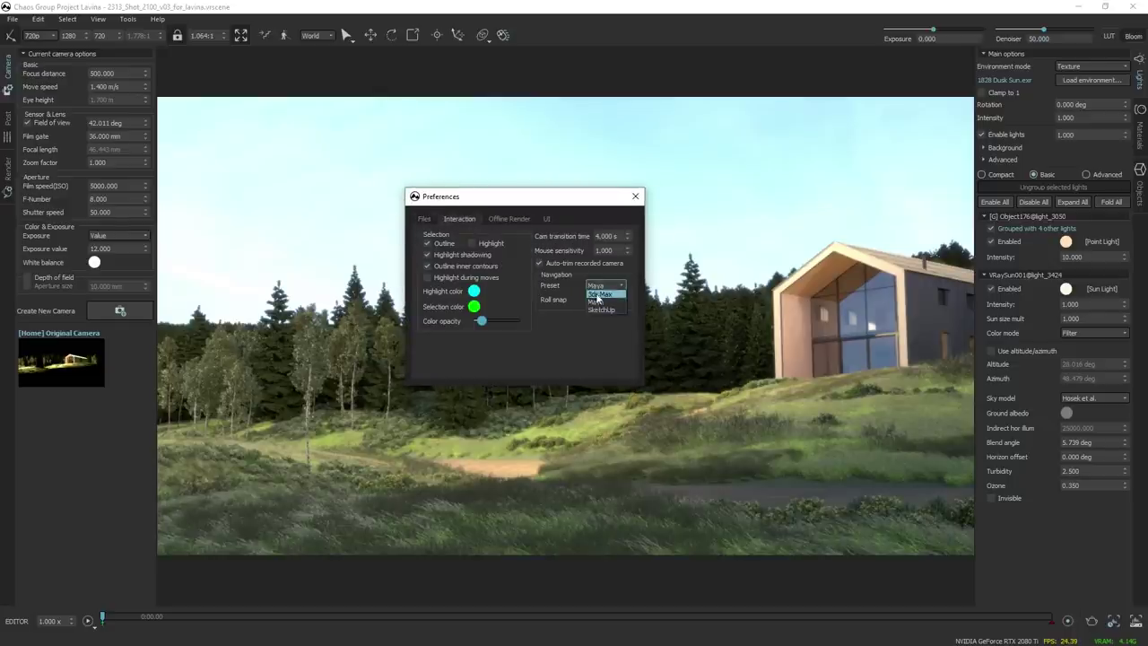
pyautogui.click(634, 198)
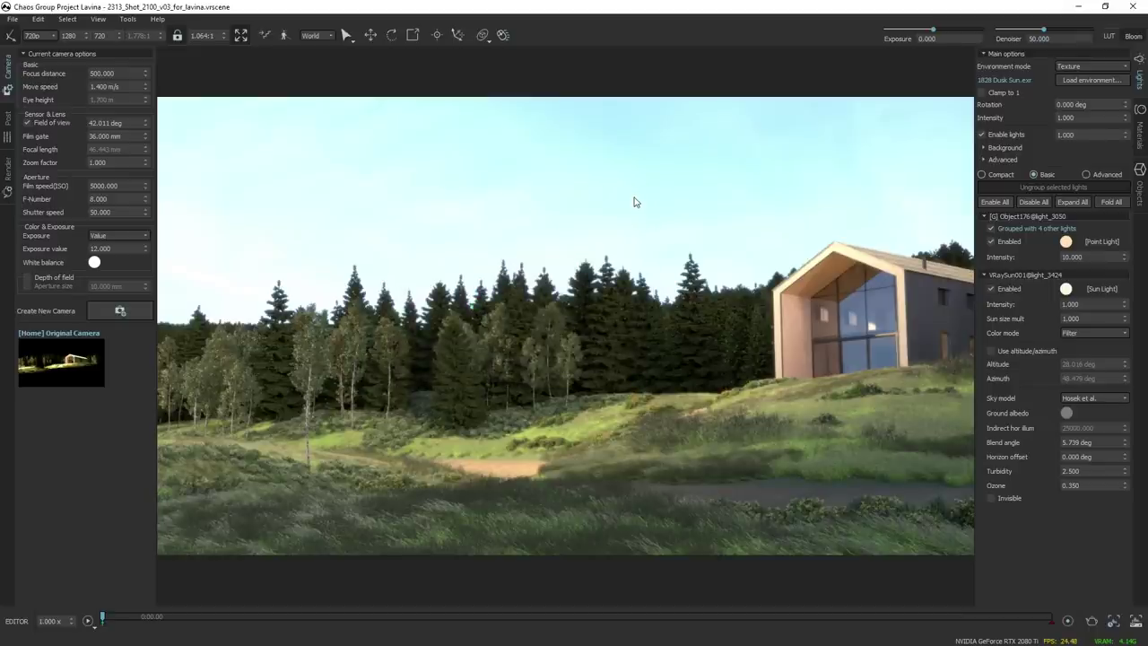
# Check the mouse sensitivity setting in the Interaction preferences, and close them.
pyautogui.click(15, 19)
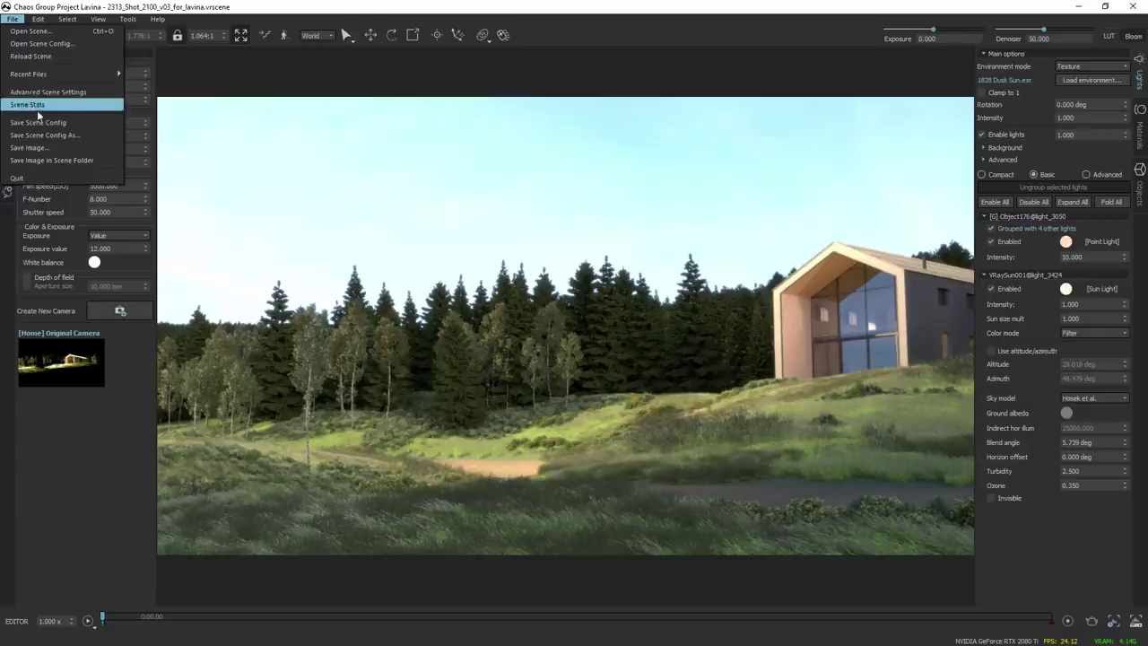
pyautogui.moveTo(40, 20)
pyautogui.click(58, 91)
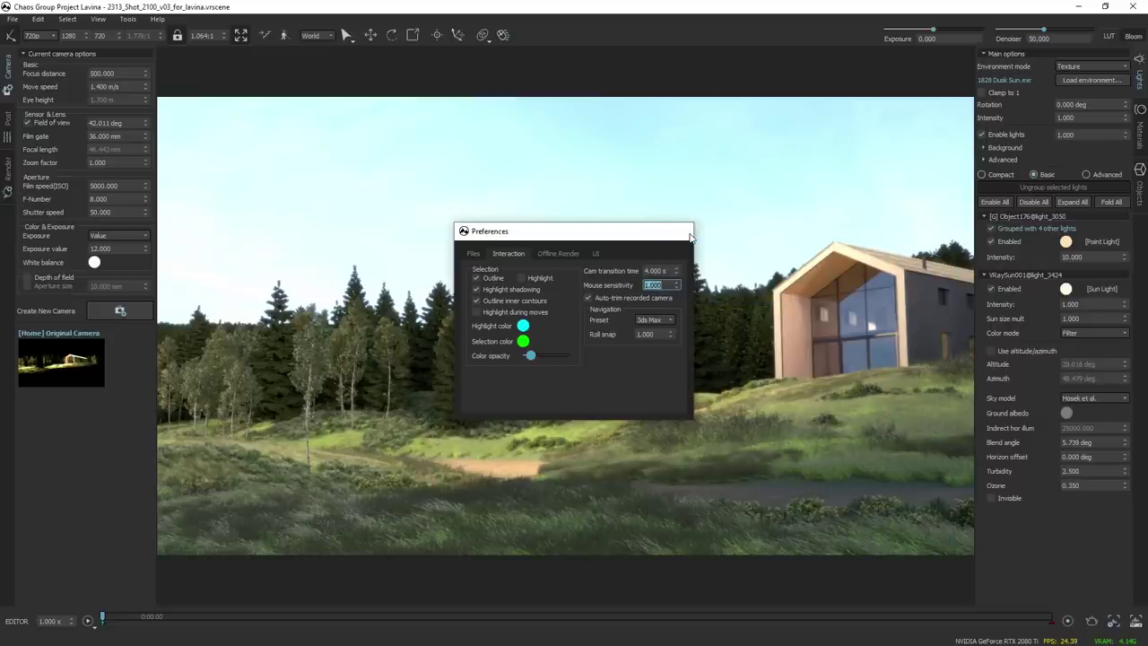
pyautogui.click(687, 235)
# Orbit, pan and move the camera around the house and stream to test the viewport navigation.
pyautogui.moveTo(574, 434); pyautogui.dragTo(565, 327, button='right')
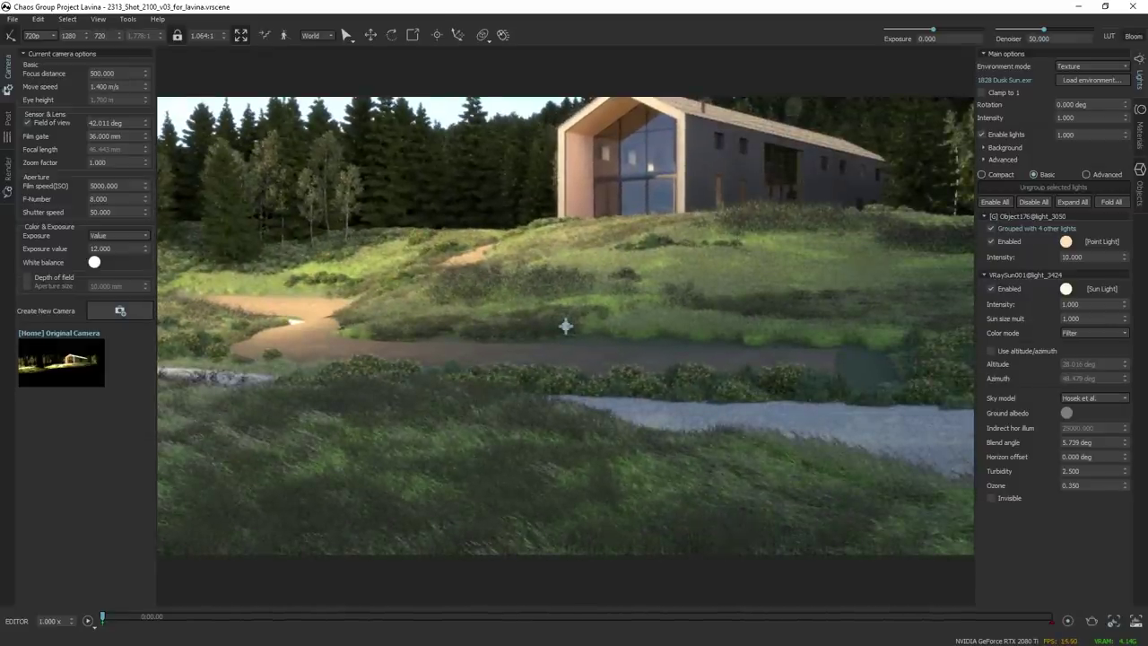
pyautogui.moveTo(544, 440); pyautogui.dragTo(345, 508)
pyautogui.moveTo(346, 508); pyautogui.dragTo(667, 466, button='middle')
pyautogui.moveTo(567, 325); pyautogui.dragTo(565, 326, button='right')
pyautogui.moveTo(566, 326); pyautogui.dragTo(531, 246)
pyautogui.press('w')
pyautogui.press('s')
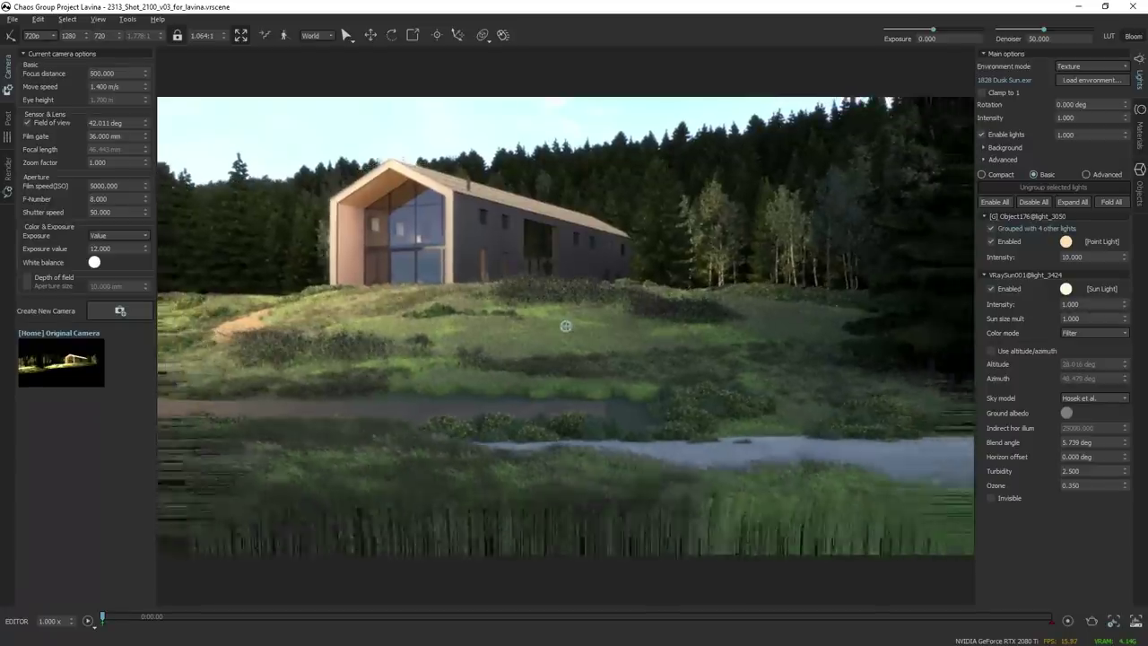
pyautogui.press('w')
pyautogui.press('s')
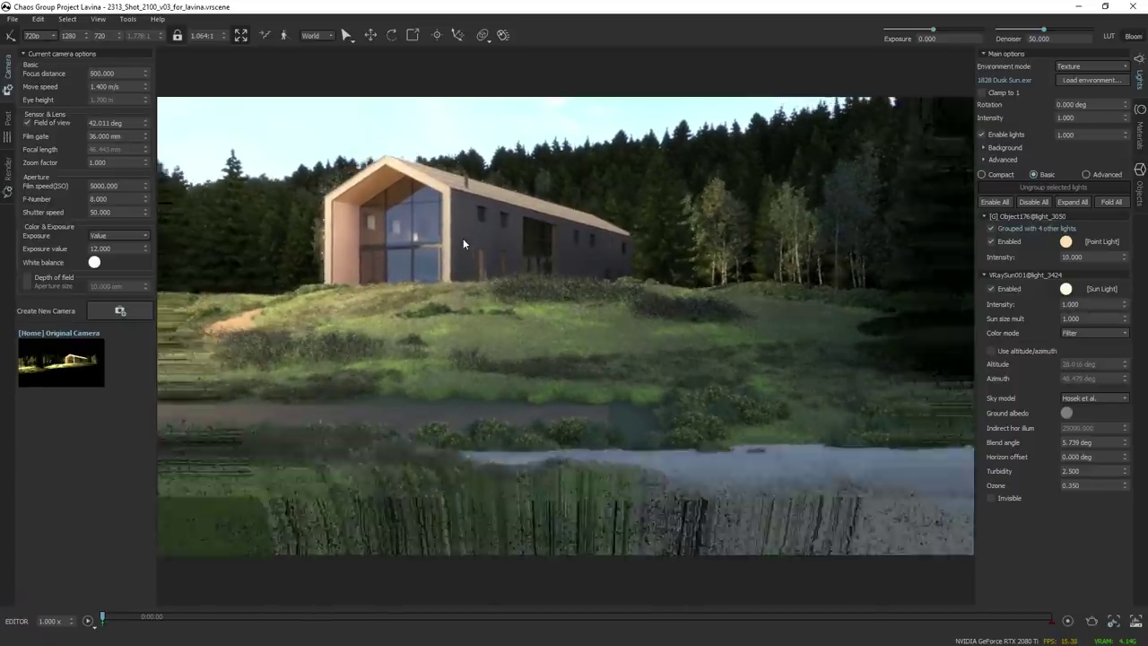
pyautogui.scroll(4, 463, 238)
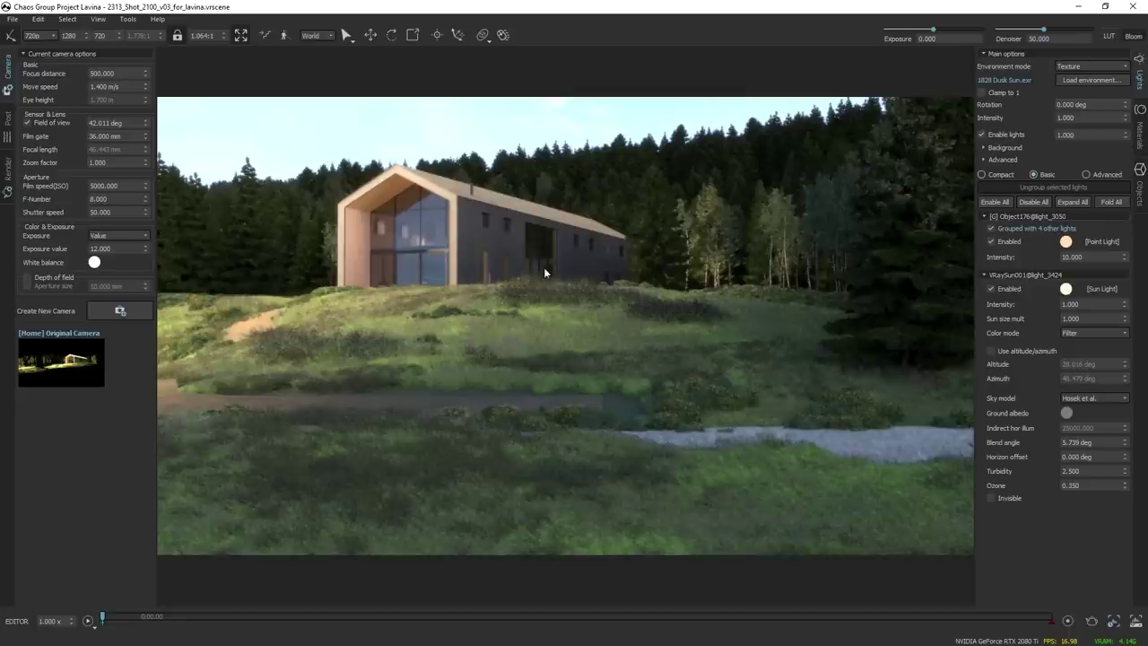
# Orbit and pan around the house across the meadow, ending low in front of the tall grass.
pyautogui.moveTo(554, 295); pyautogui.dragTo(682, 529)
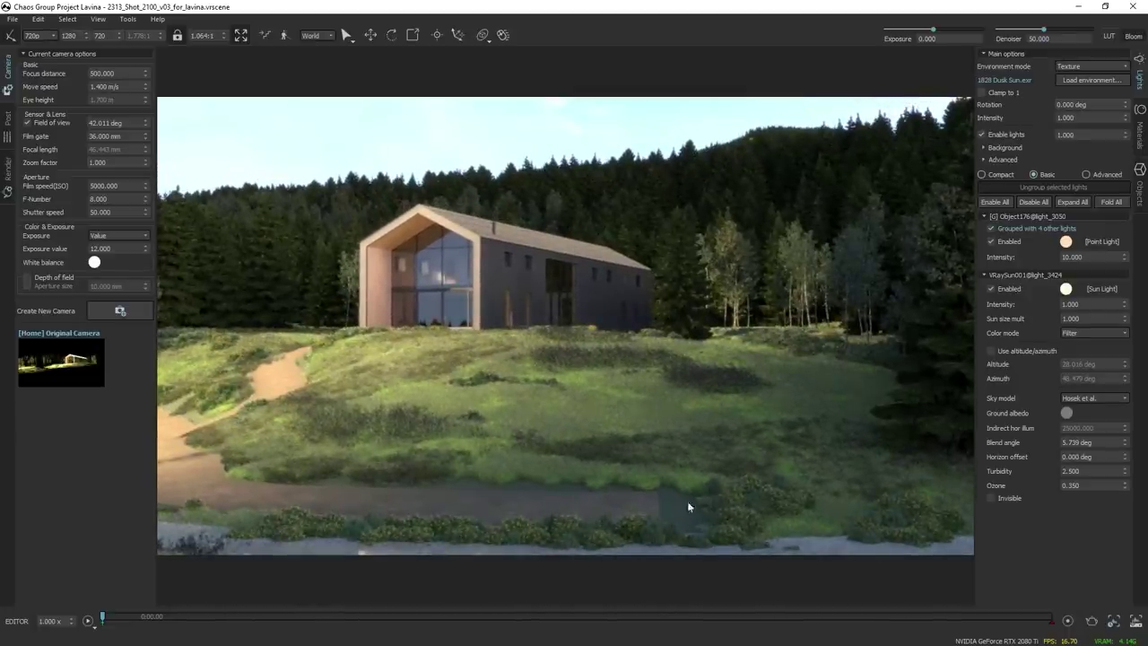
pyautogui.moveTo(683, 529); pyautogui.dragTo(565, 326)
pyautogui.moveTo(649, 535); pyautogui.dragTo(692, 296)
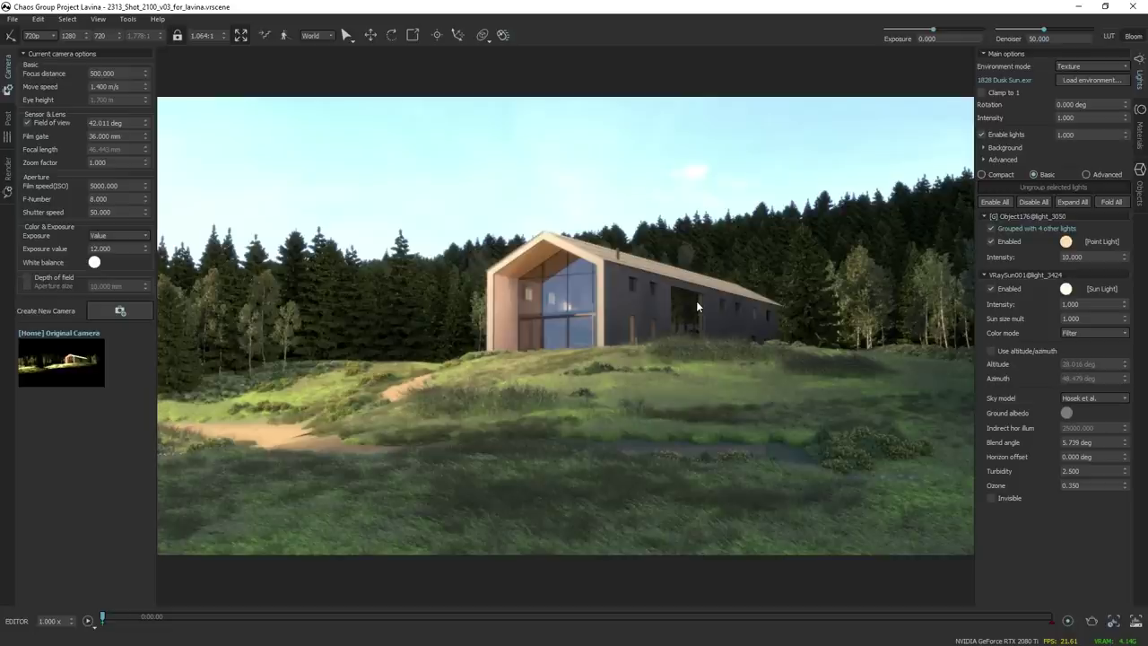
pyautogui.moveTo(696, 306); pyautogui.dragTo(700, 259, button='middle')
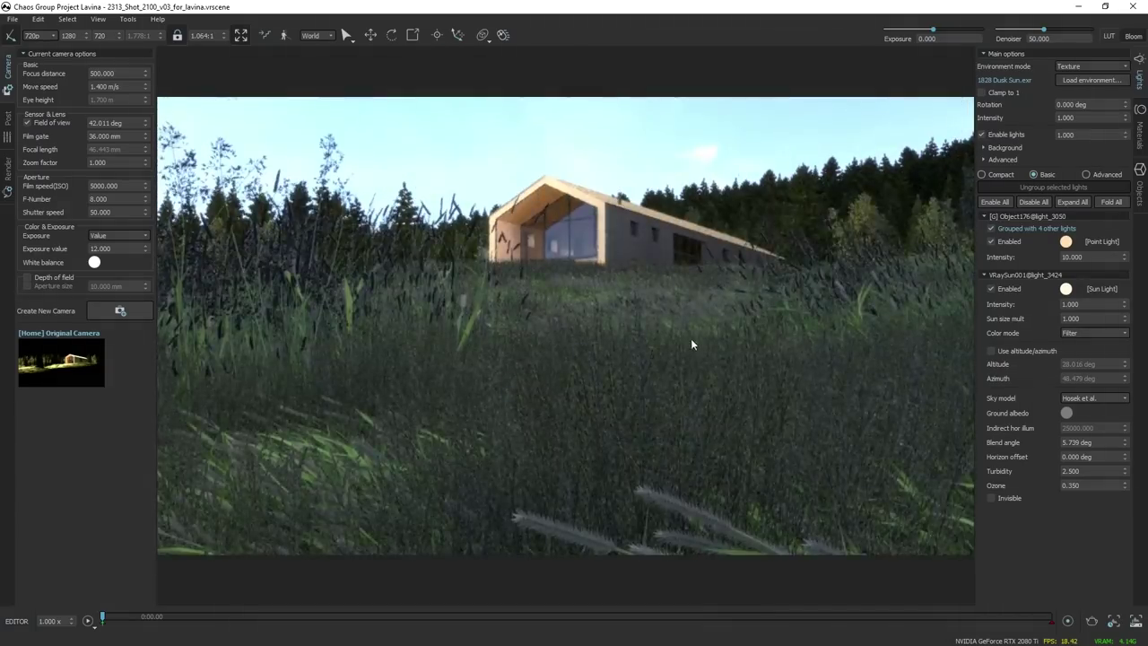
# Fly forward through the tall grass and rise back above it to view the house.
pyautogui.moveTo(692, 339); pyautogui.dragTo(687, 327)
pyautogui.press('w')
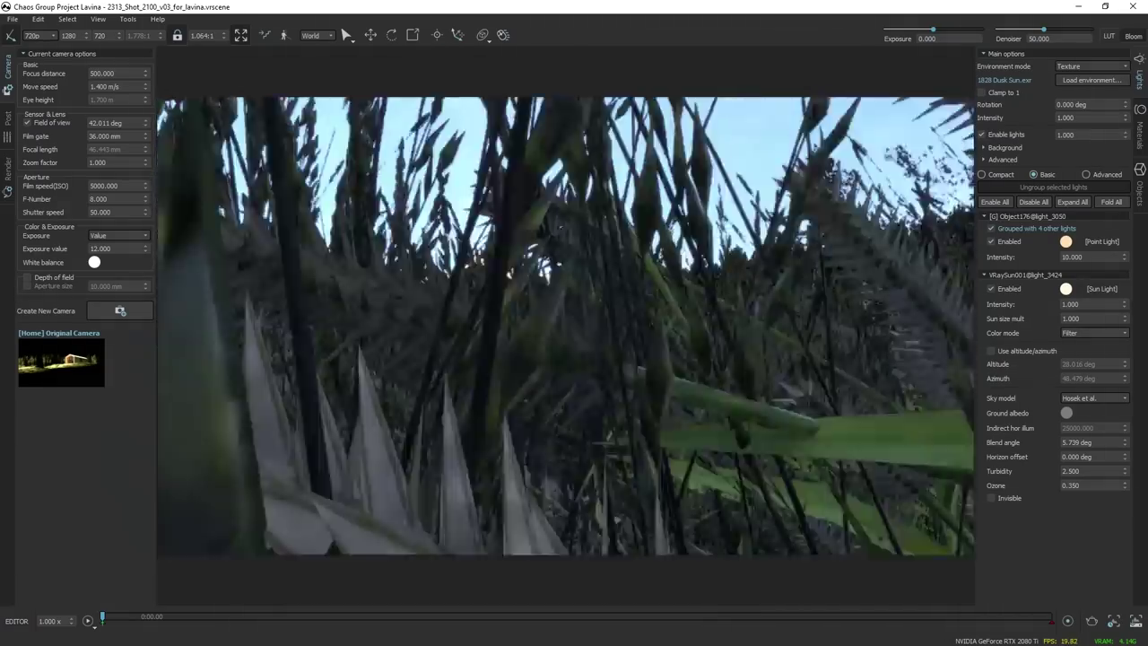
pyautogui.press('w')
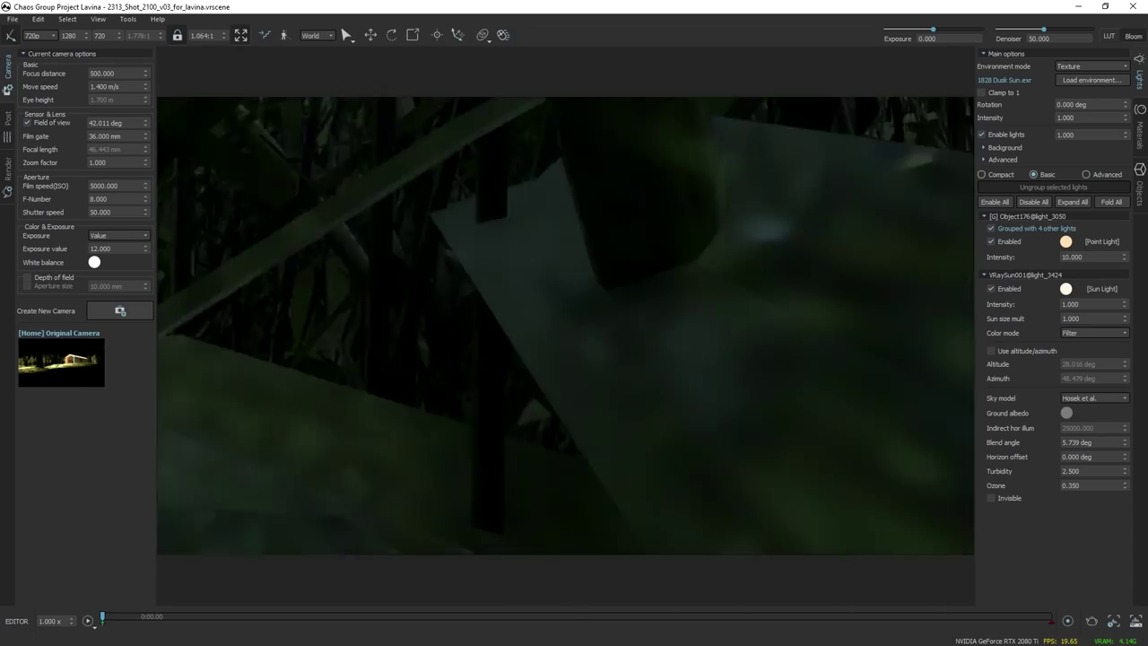
pyautogui.press('w')
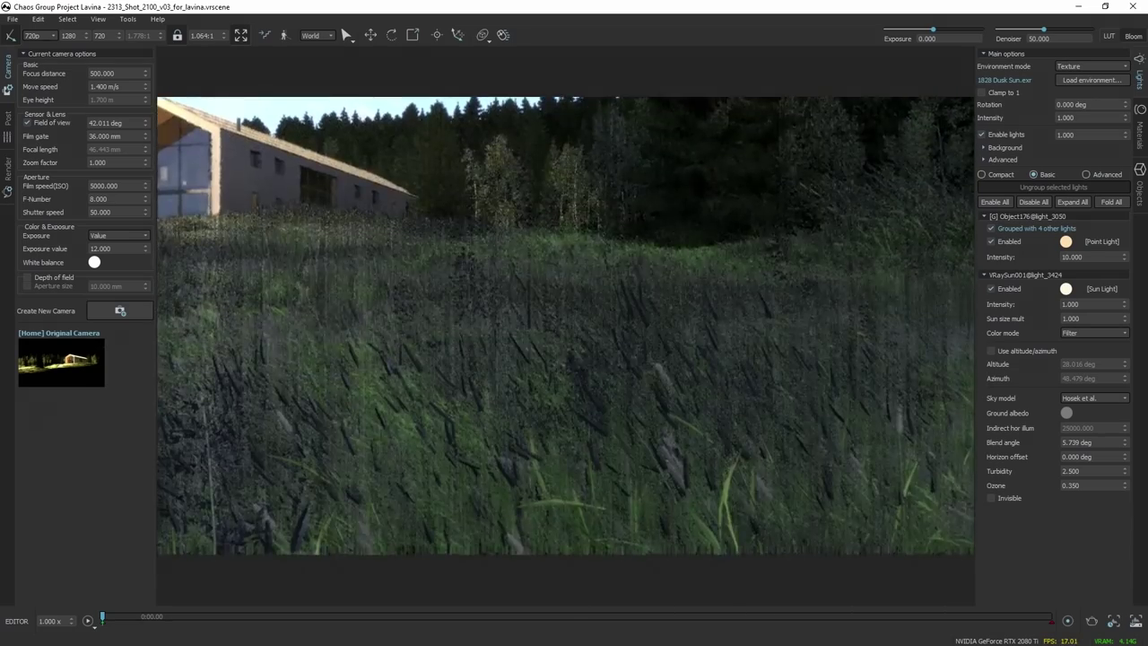
pyautogui.press('e')
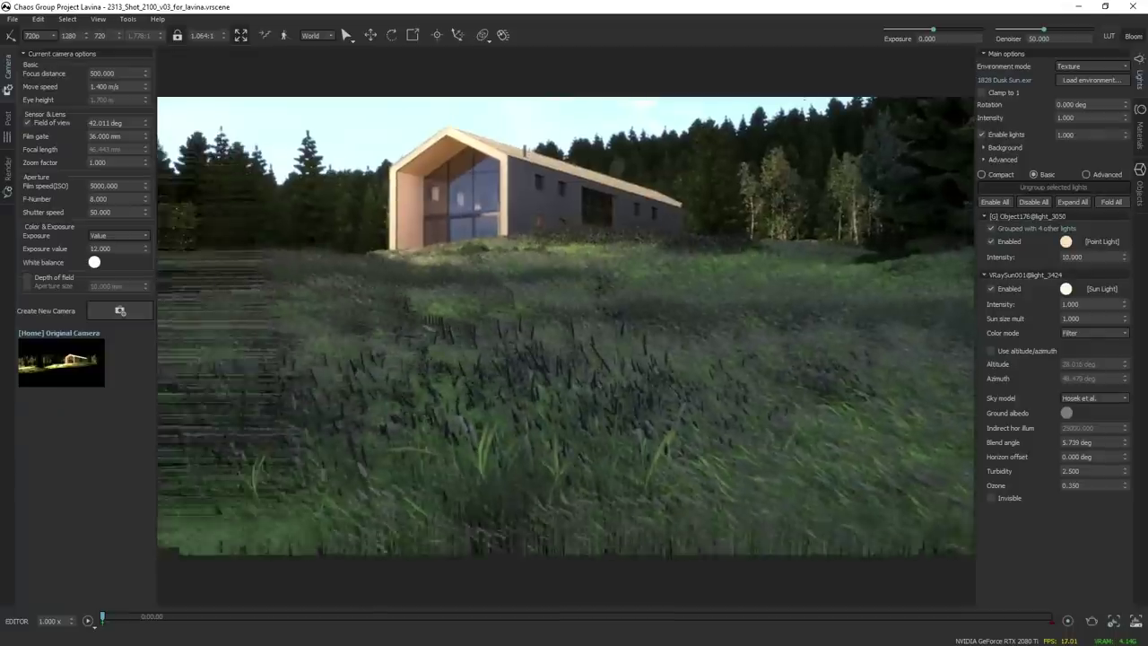
# Raise the camera's move speed to 24.55 m/s and fly across the meadow to the house.
pyautogui.moveTo(503, 137); pyautogui.dragTo(495, 137)
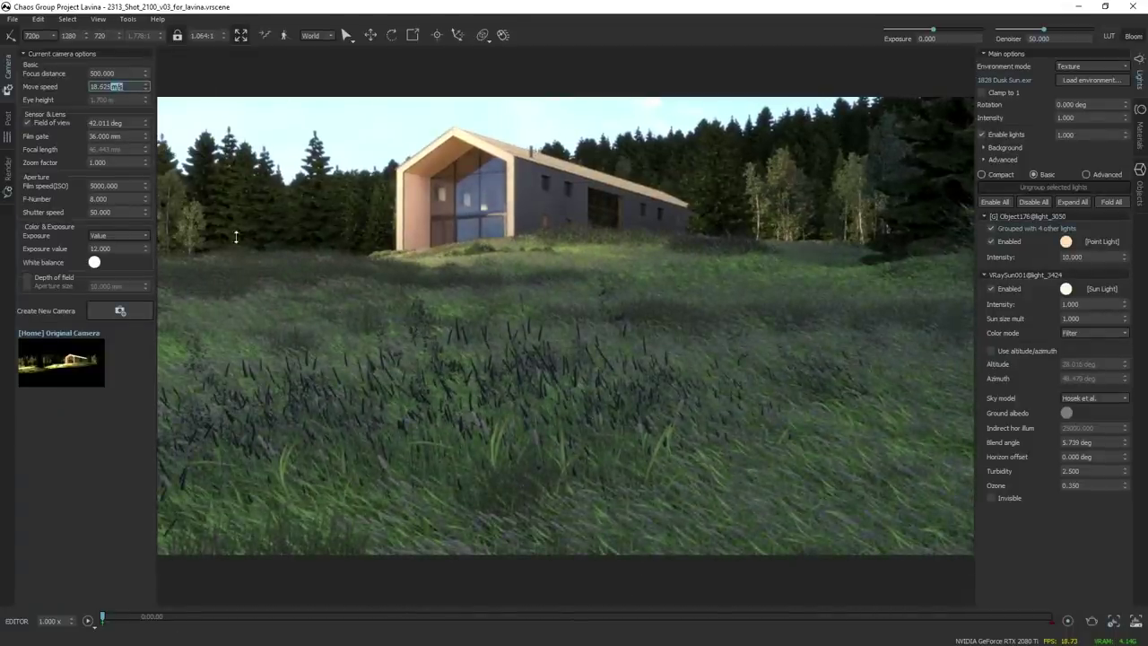
pyautogui.press('e')
pyautogui.moveTo(595, 358); pyautogui.dragTo(560, 363)
pyautogui.press('w')
pyautogui.press('w')
pyautogui.press('w')
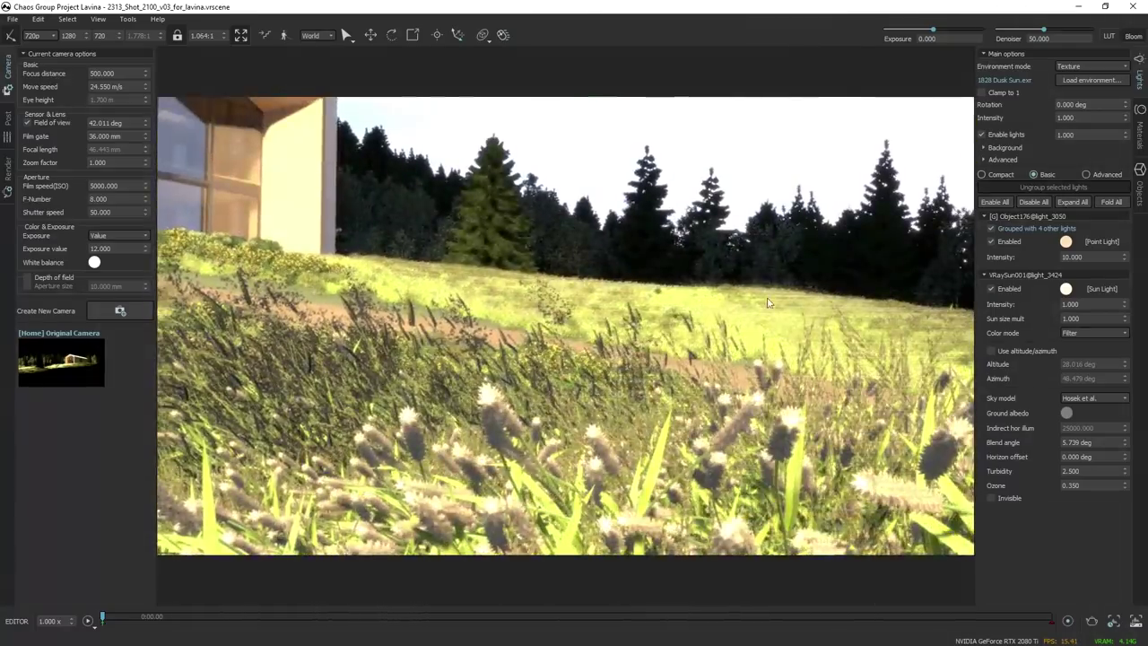
# Fly past the house toward the birches and spruce at the forest edge.
pyautogui.moveTo(768, 302)
pyautogui.mouseDown()
pyautogui.moveTo(883, 306)
pyautogui.moveTo(843, 273)
pyautogui.moveTo(811, 336)
pyautogui.moveTo(784, 304)
pyautogui.mouseUp()
pyautogui.press('w')
pyautogui.press('w')
pyautogui.press('w')
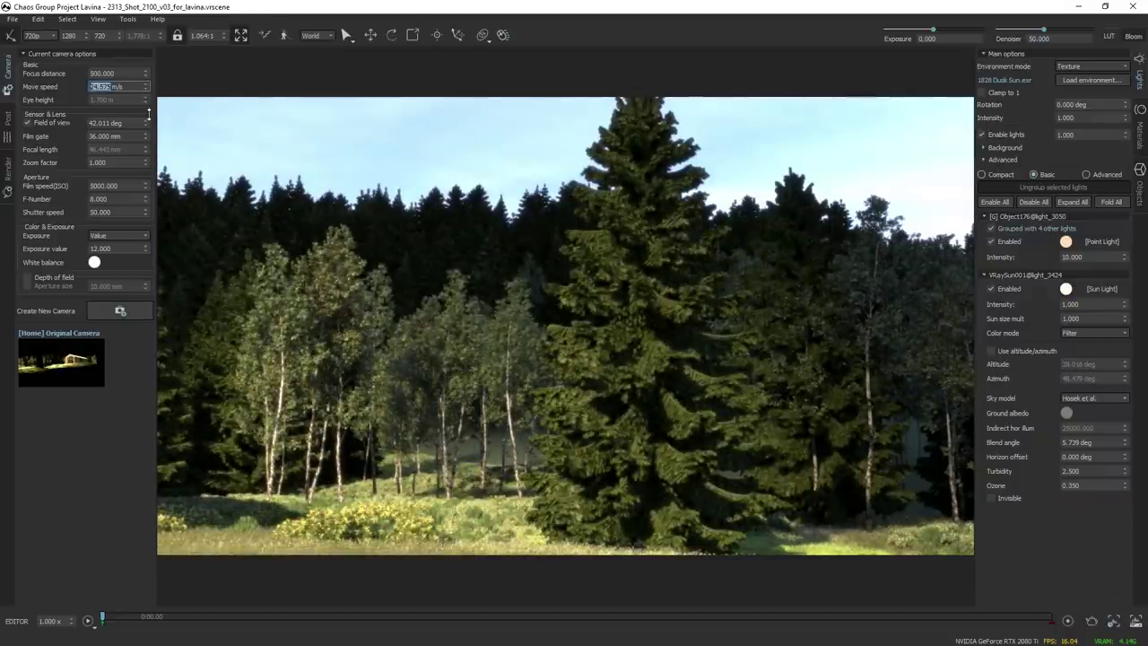
# Set the camera's move speed to 12.65 m/s and rise above the treetops to view the forested hill.
pyautogui.moveTo(948, 445); pyautogui.dragTo(735, 404)
pyautogui.press('e')
pyautogui.press('e')
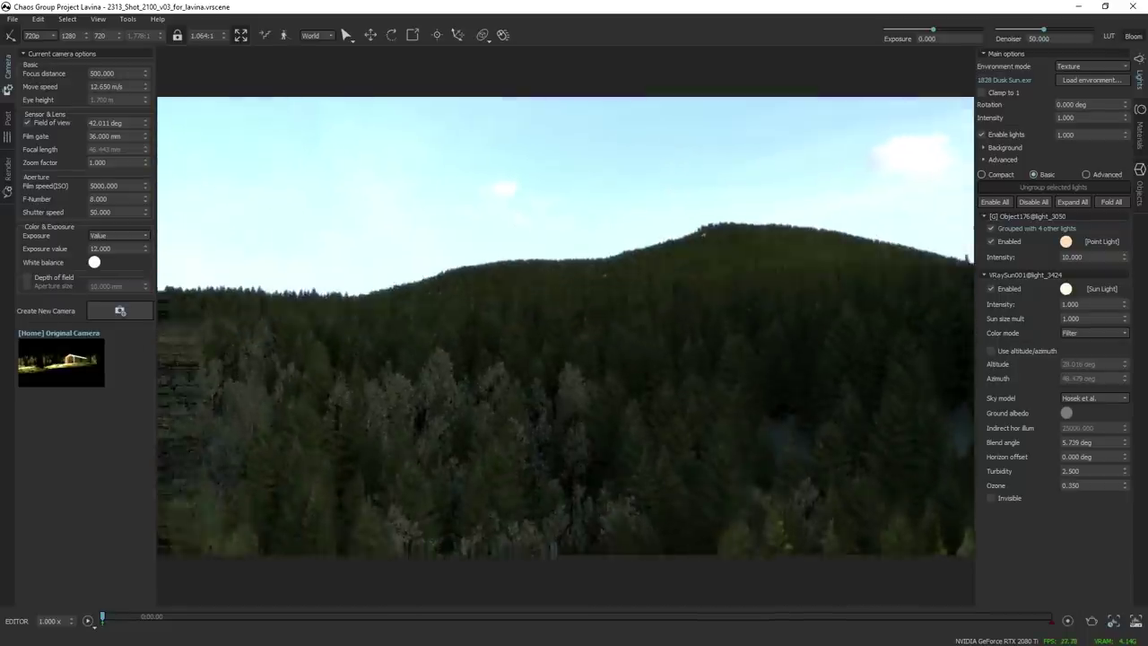
# Set the camera's move speed to 67.3 m/s and fly across the forested hill for a close view of a spruce tip.
pyautogui.press('w')
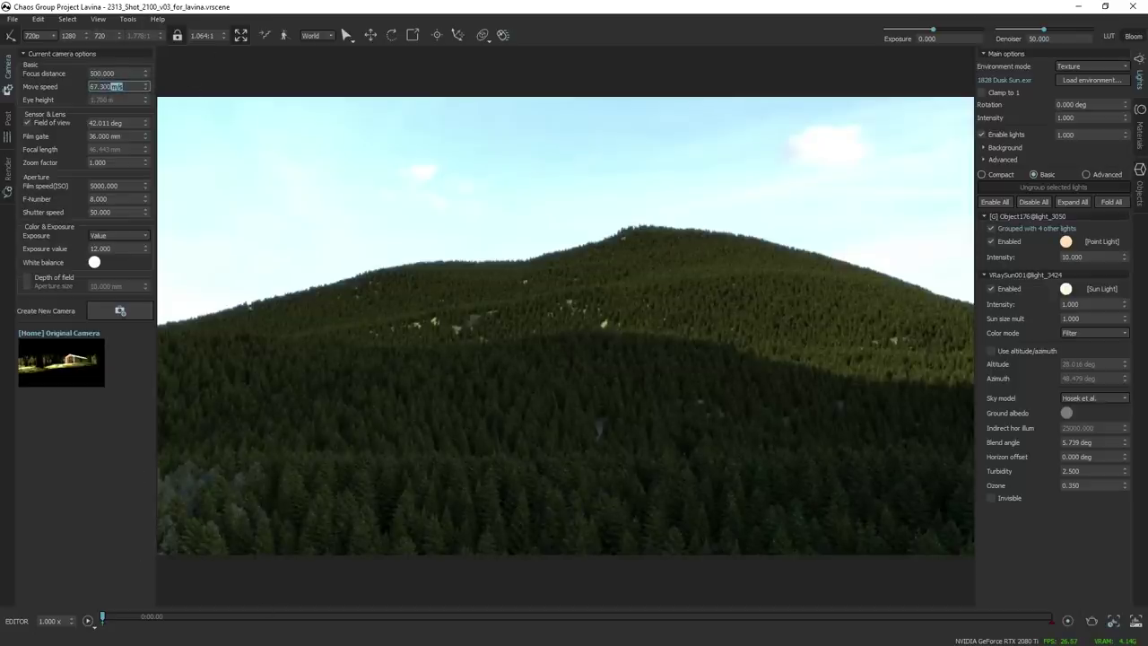
pyautogui.press('Return')
pyautogui.press('w')
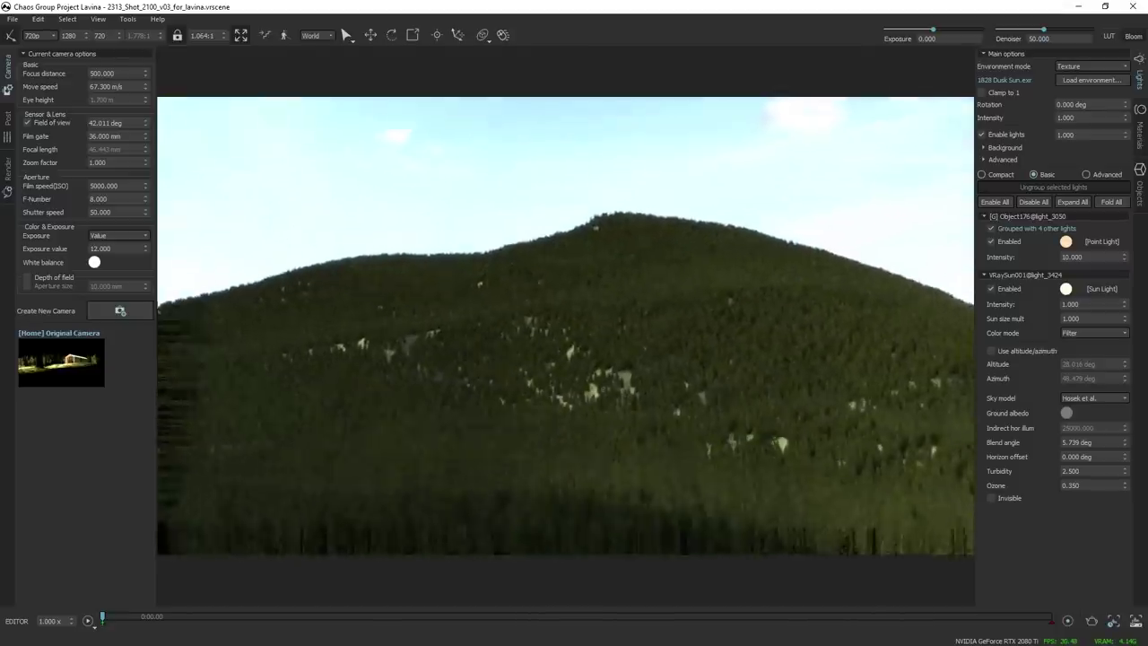
pyautogui.press('w')
pyautogui.press('w')
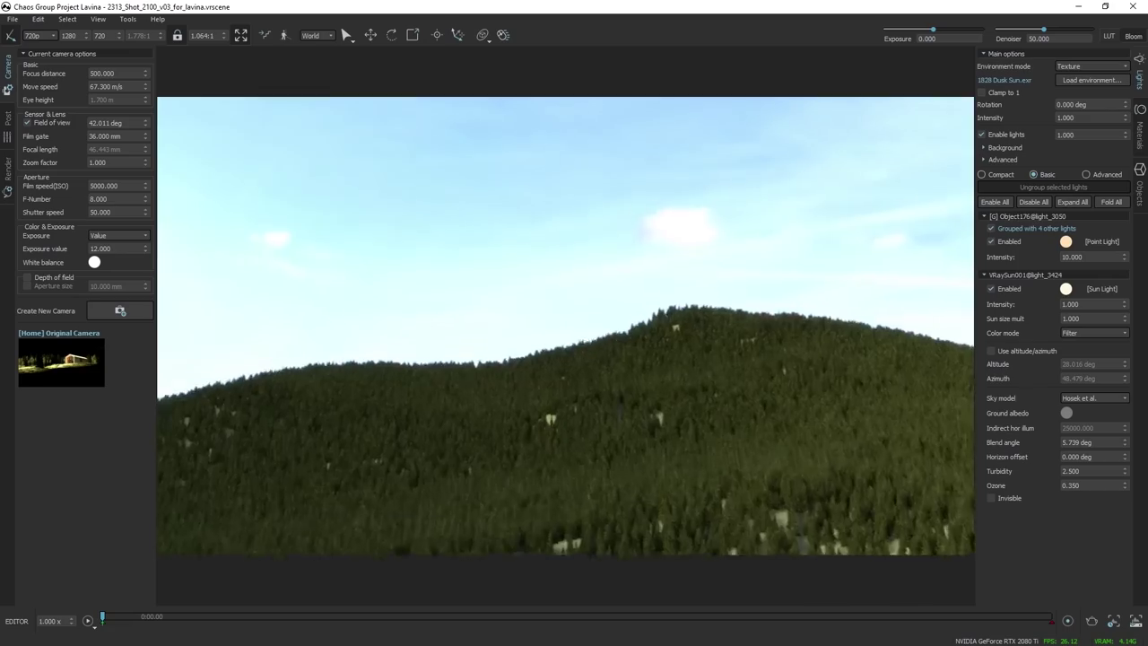
pyautogui.press('w')
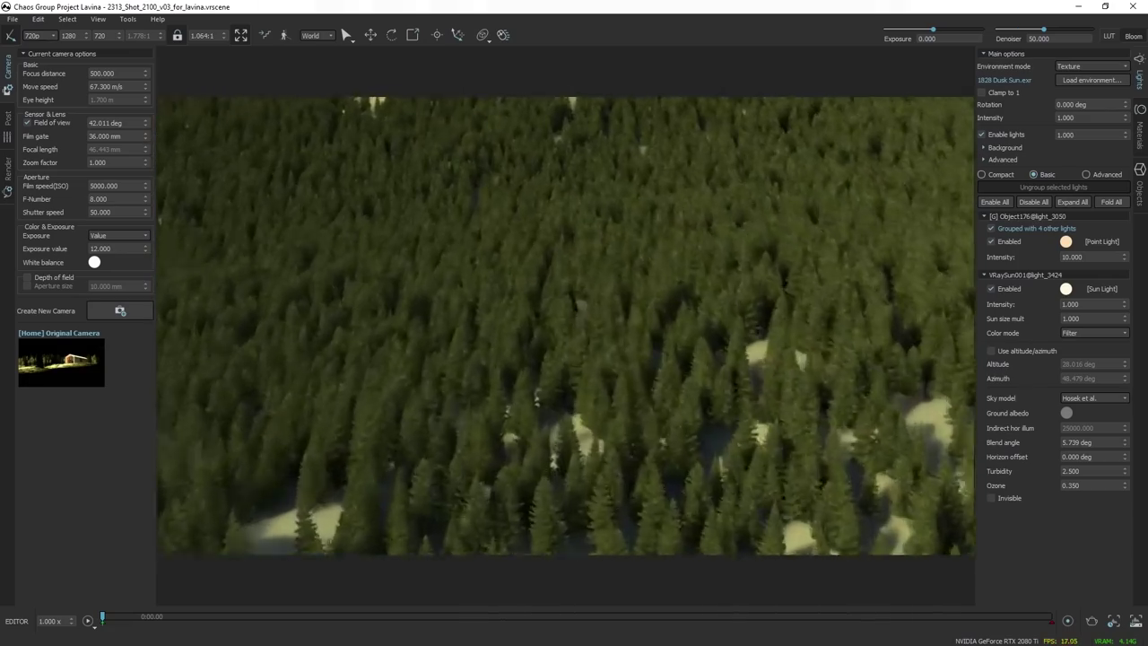
pyautogui.press('w')
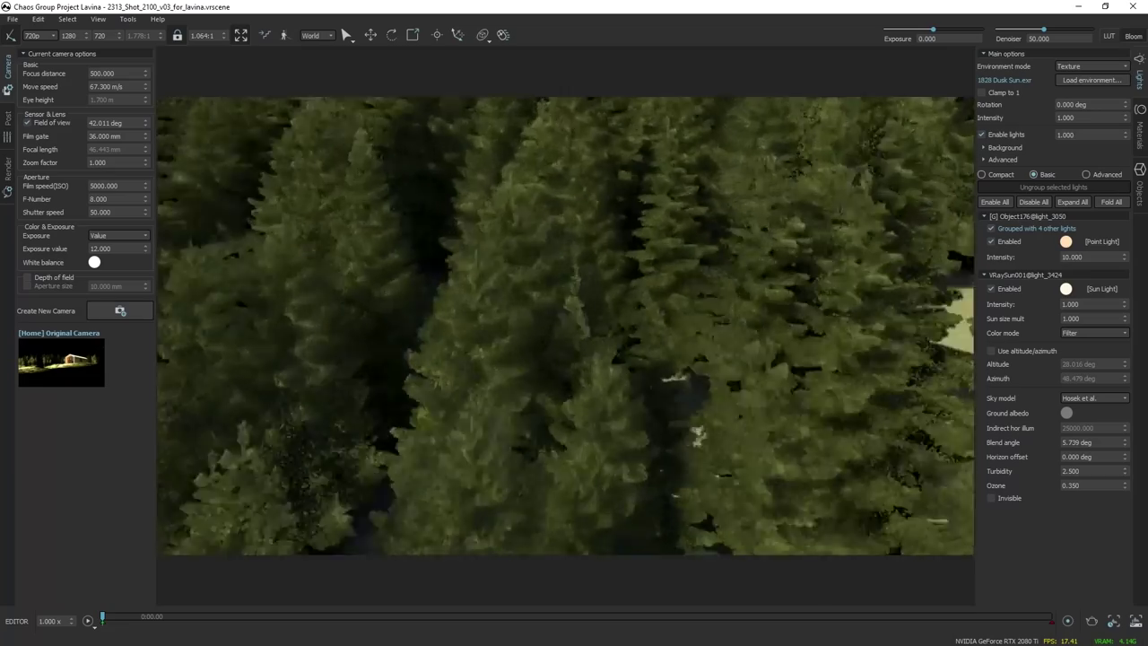
pyautogui.press('w')
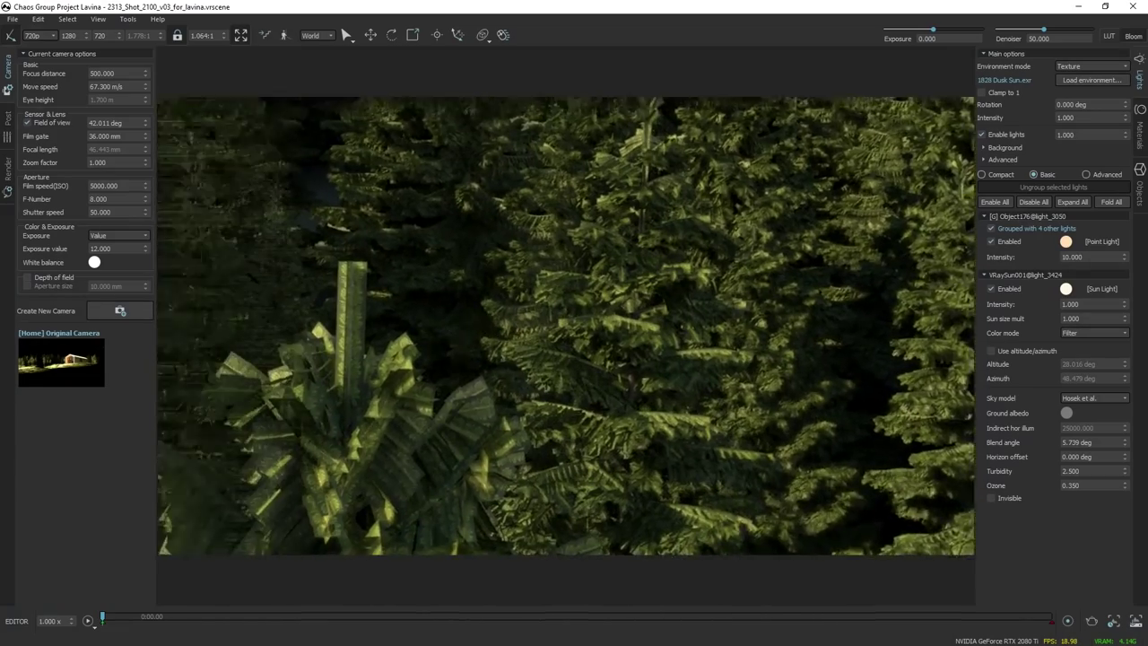
pyautogui.moveTo(382, 379); pyautogui.dragTo(321, 415)
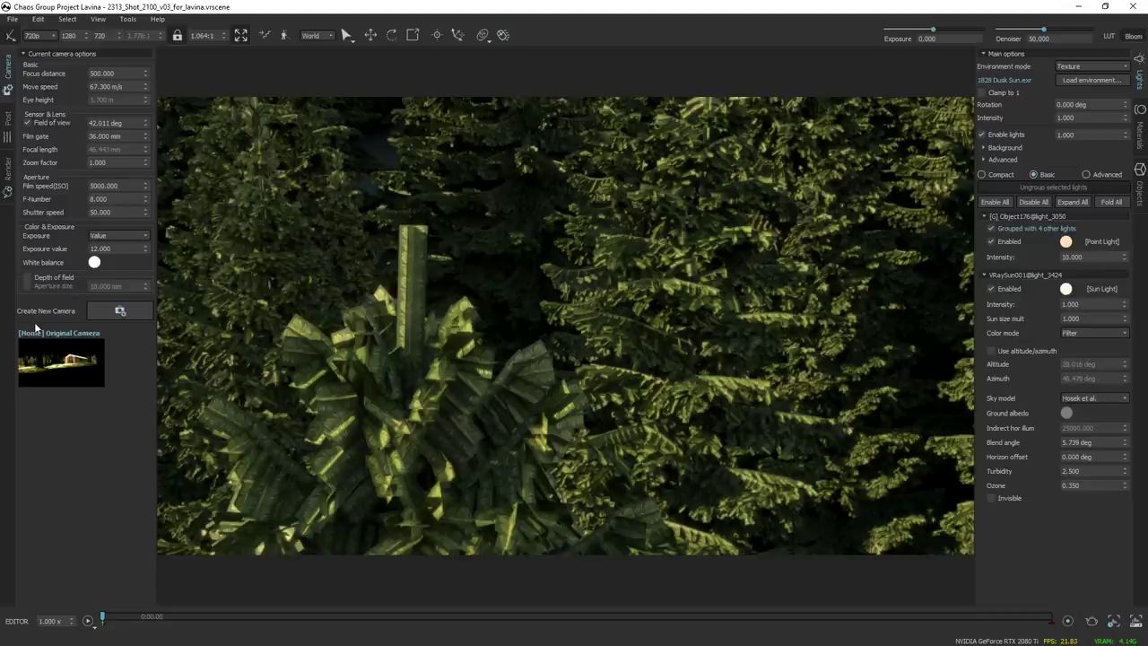
# Enable opacity maps (clip mode) in the advanced render settings.
pyautogui.click(7, 172)
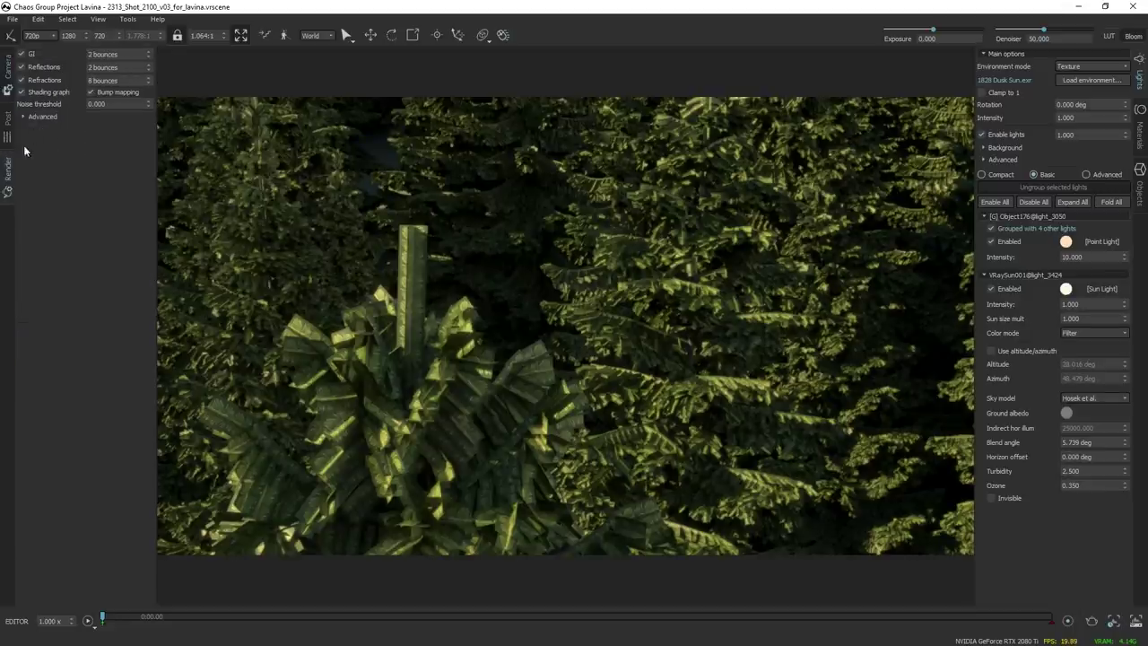
pyautogui.click(36, 117)
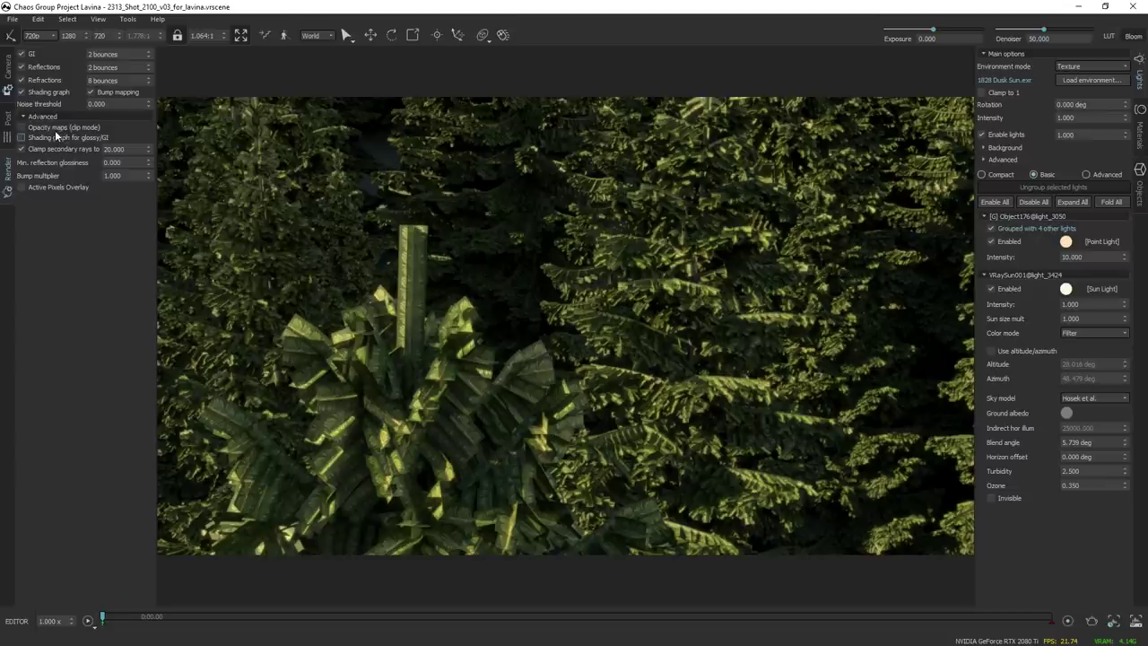
pyautogui.click(56, 131)
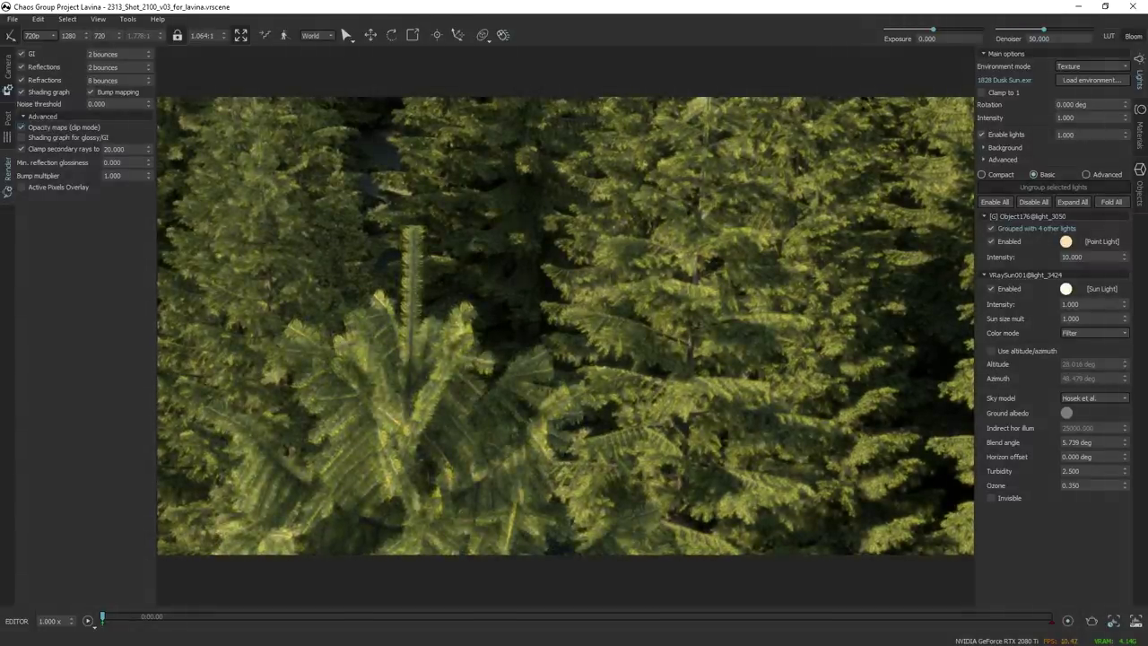
# Return to the Original Camera, set its exposure to Value, and create a new camera from this view.
pyautogui.press('e')
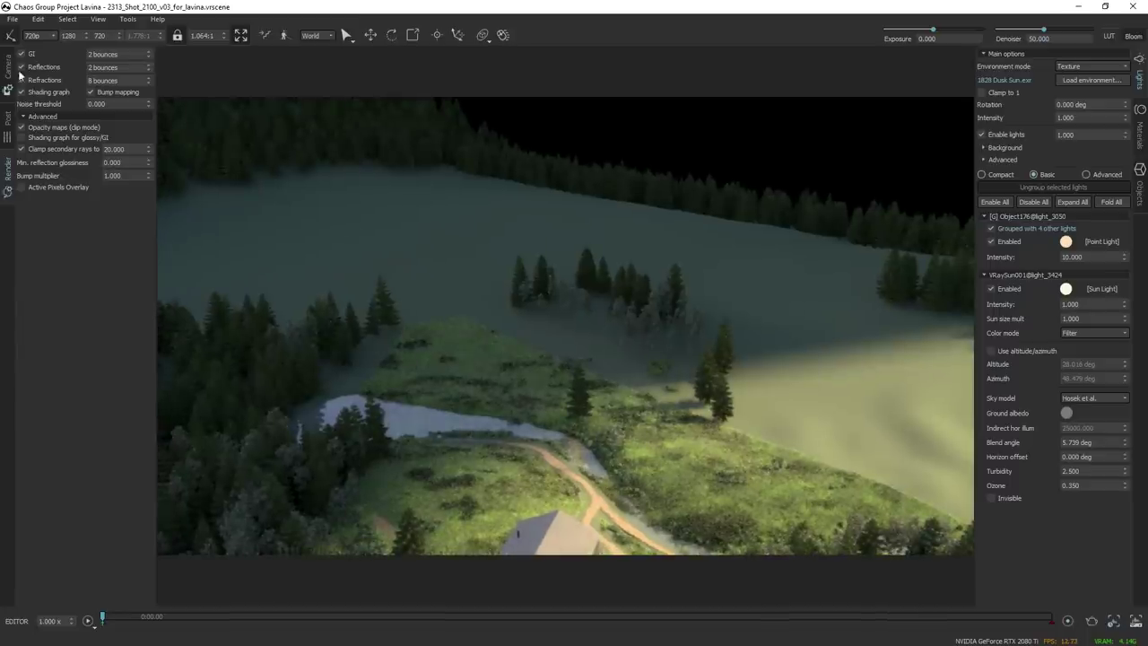
pyautogui.click(5, 60)
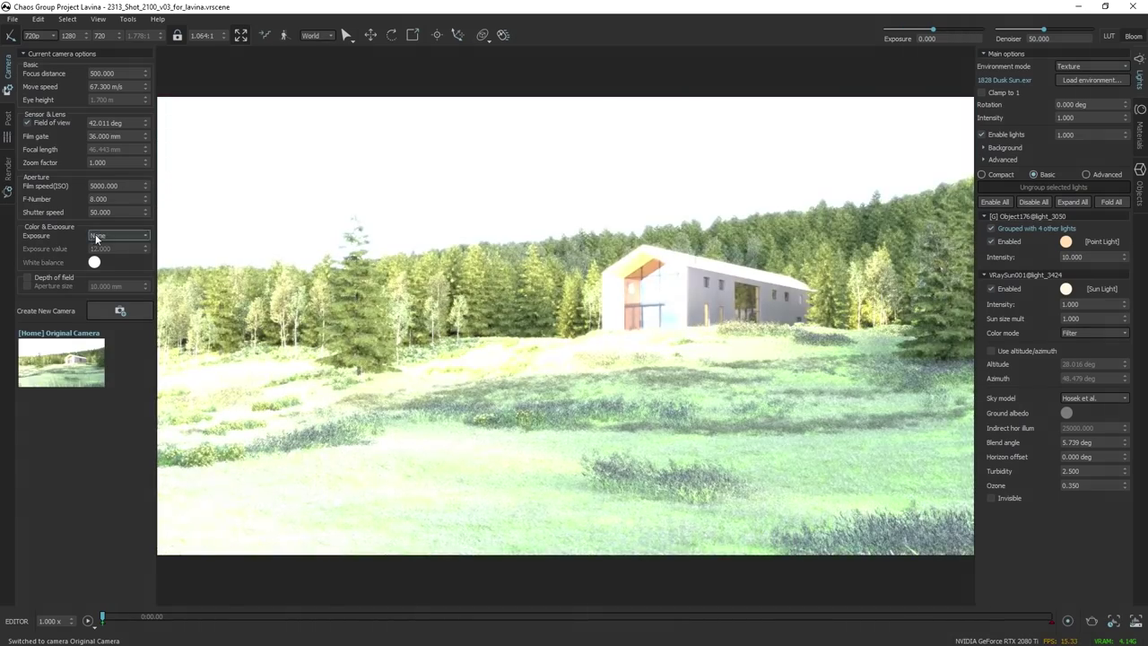
pyautogui.click(95, 259)
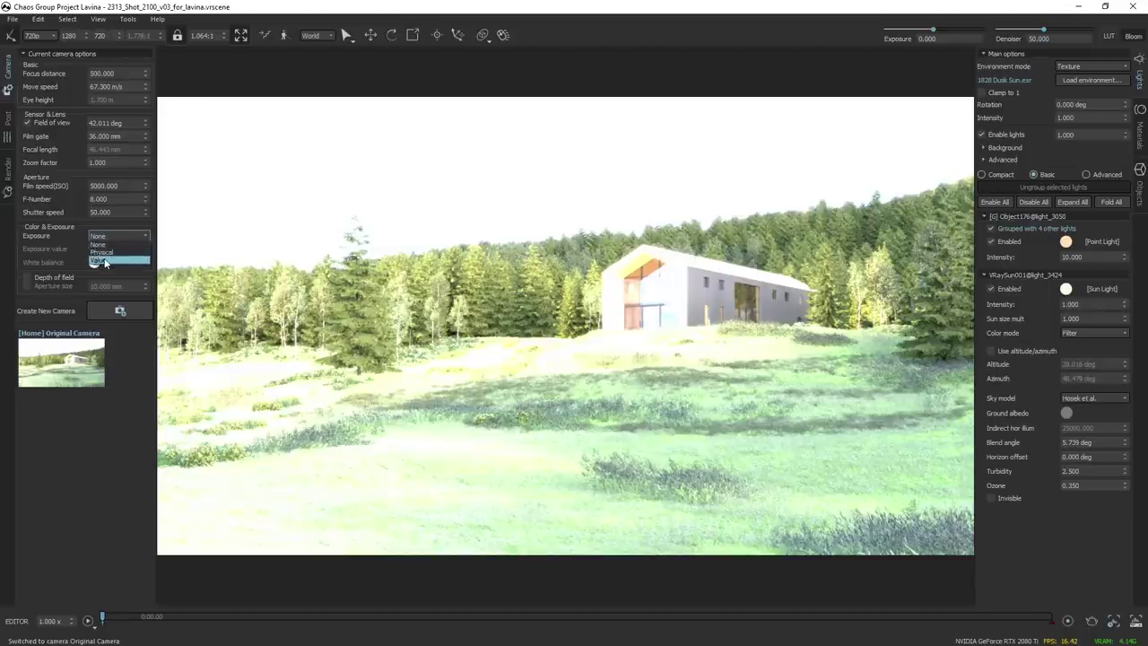
pyautogui.click(122, 310)
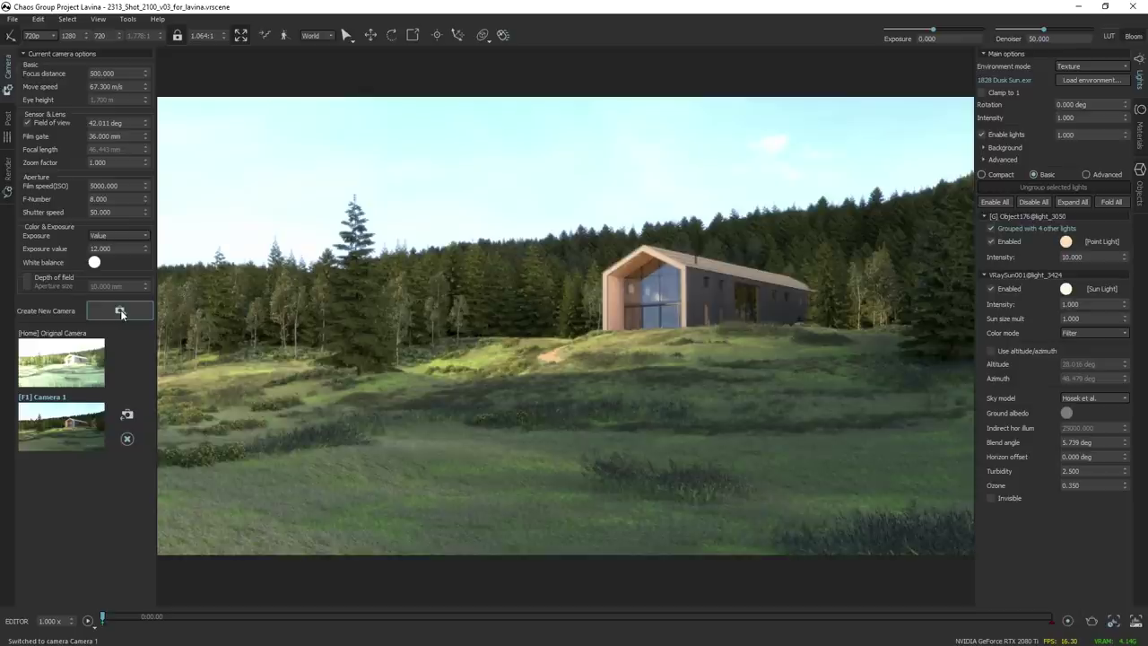
# Check the render settings and lower the render resolution to 540p.
pyautogui.click(8, 188)
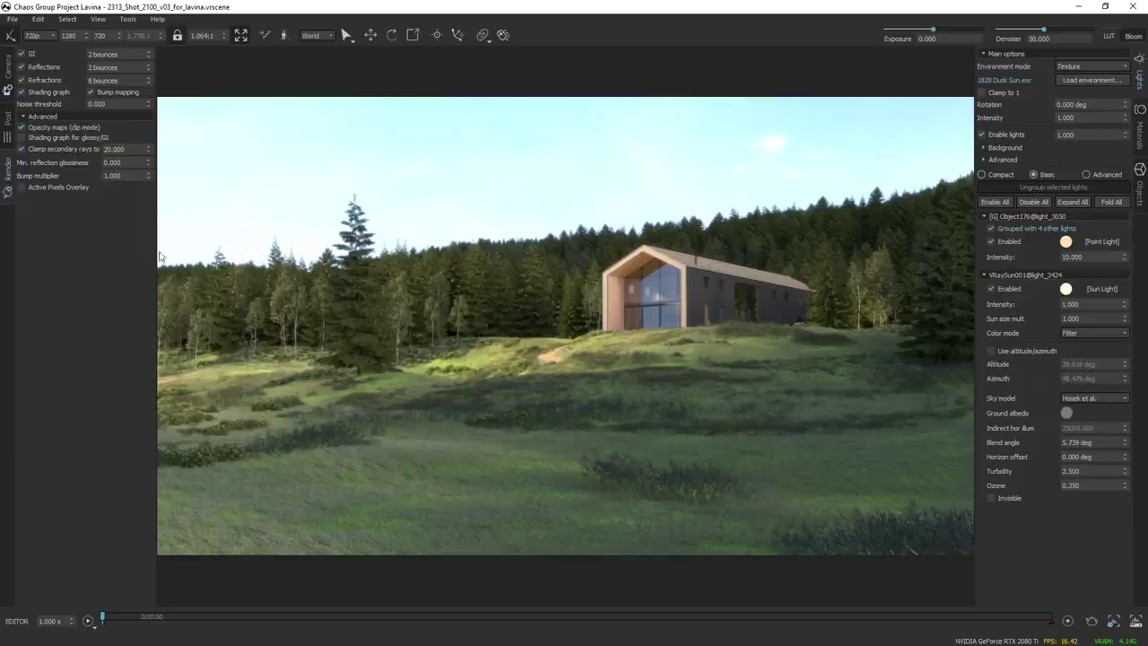
pyautogui.click(7, 81)
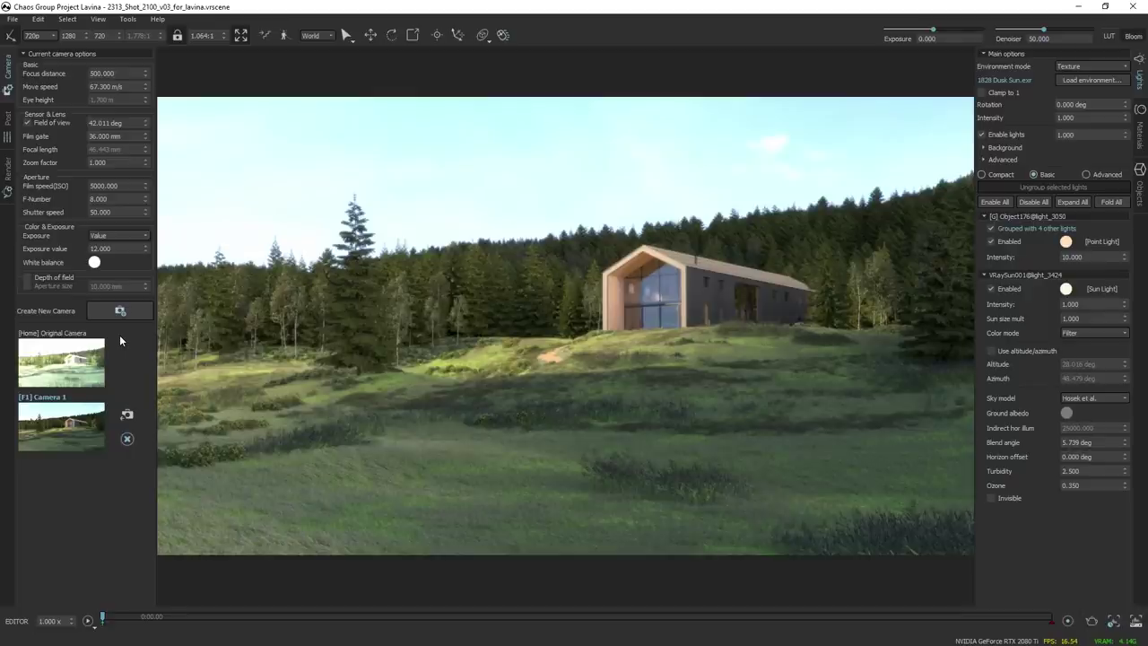
pyautogui.click(55, 37)
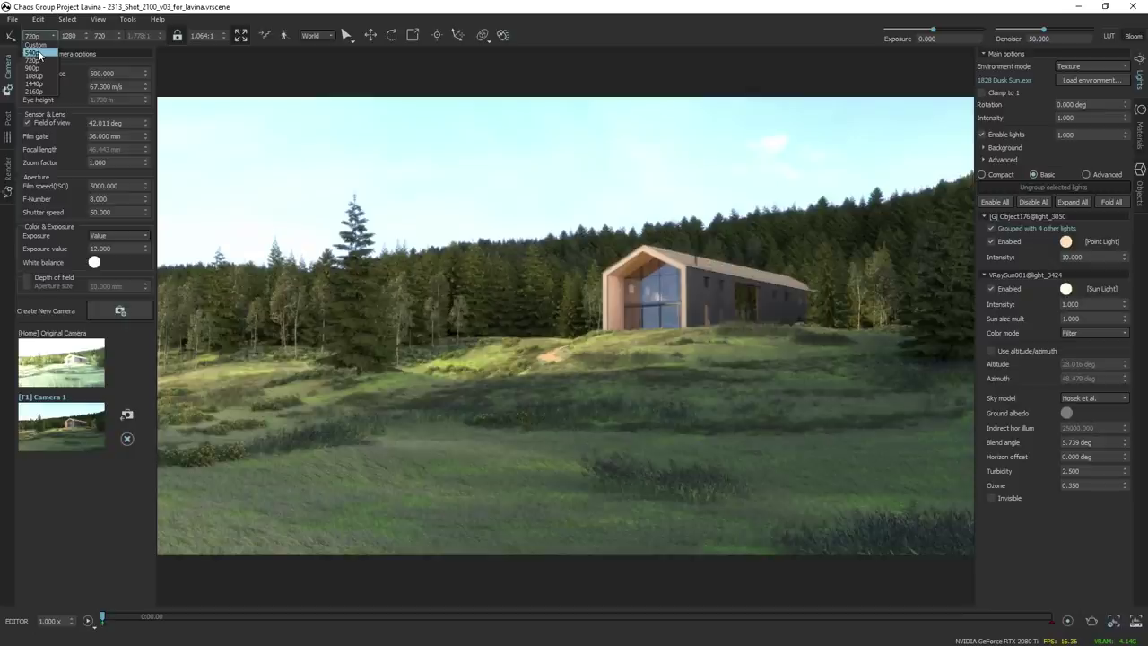
pyautogui.click(39, 54)
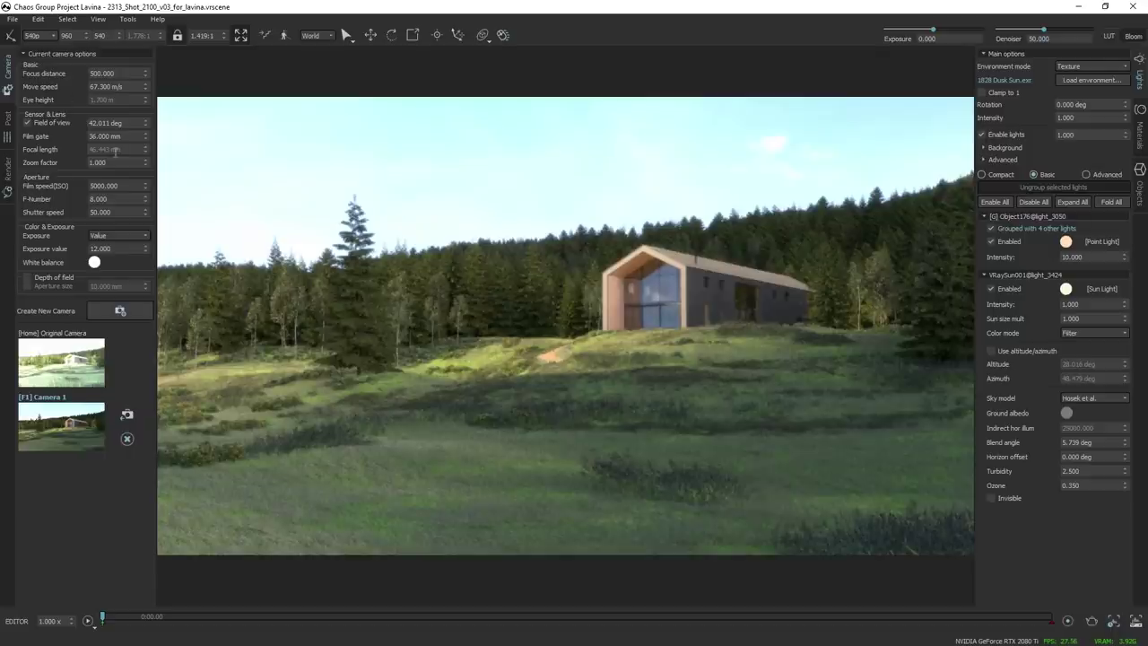
# Recall Camera 1 and fly from it to the dirt path beside the house.
pyautogui.moveTo(648, 318); pyautogui.dragTo(271, 306)
pyautogui.press('F1')
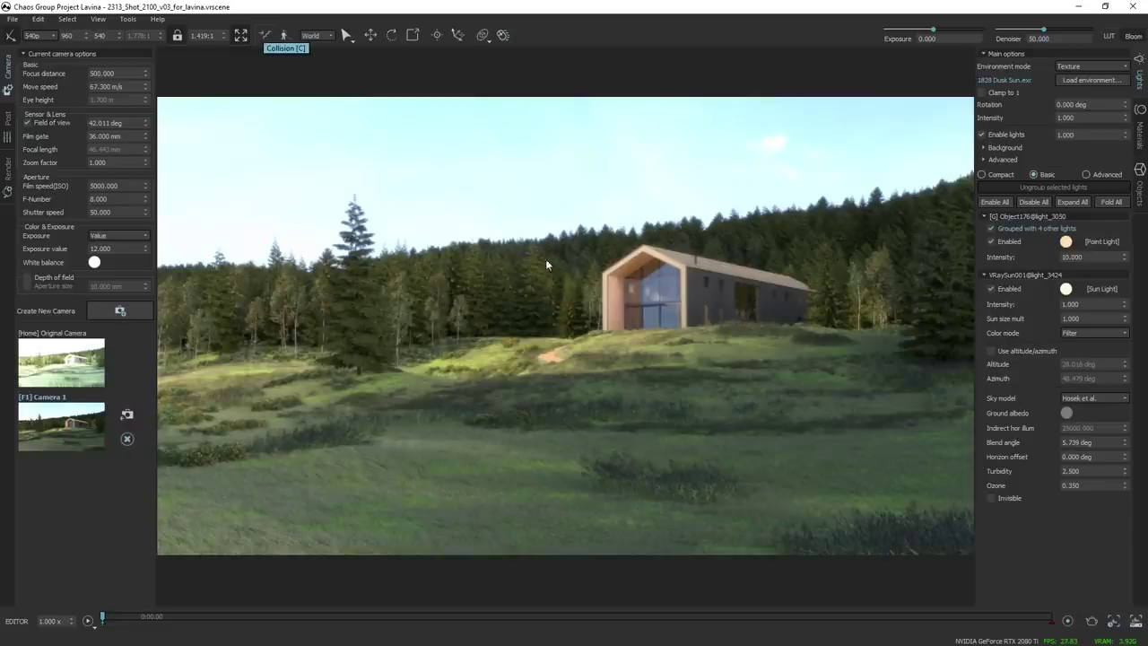
pyautogui.moveTo(500, 343); pyautogui.dragTo(762, 583)
pyautogui.press('w')
pyautogui.press('s')
pyautogui.press('w')
pyautogui.press('a')
pyautogui.press('w')
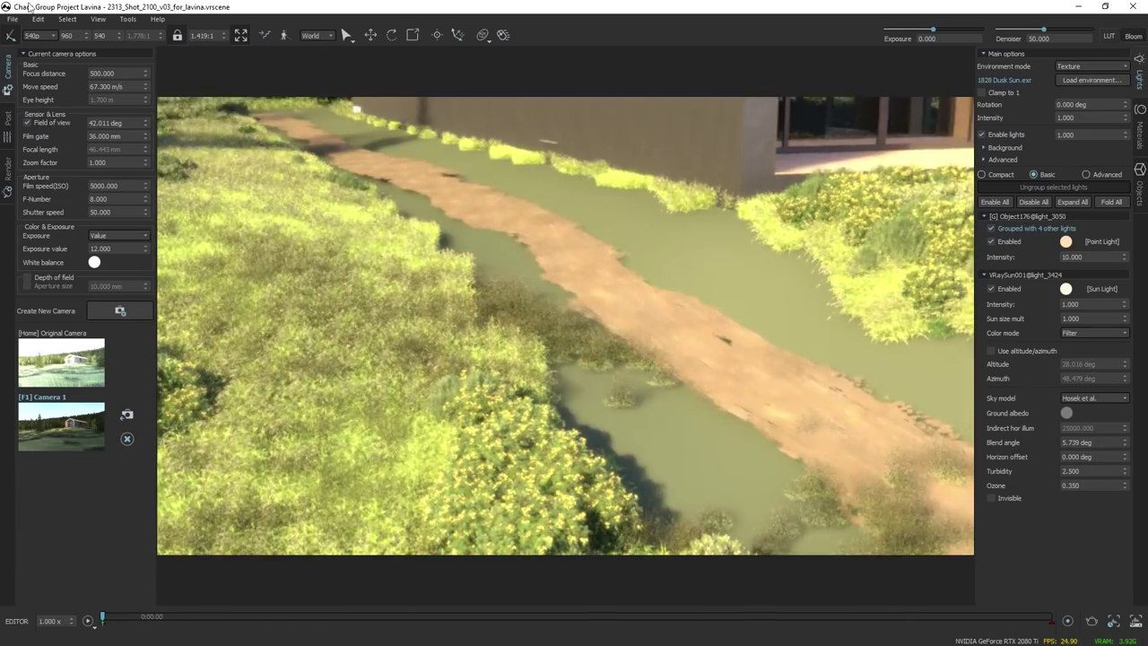
# Reset the camera's move speed to 1.4 m/s and move along the path toward the house's side wall.
pyautogui.rightClick(144, 86)
pyautogui.moveTo(278, 139); pyautogui.dragTo(296, 94)
pyautogui.moveTo(565, 323); pyautogui.dragTo(560, 238)
pyautogui.press('w')
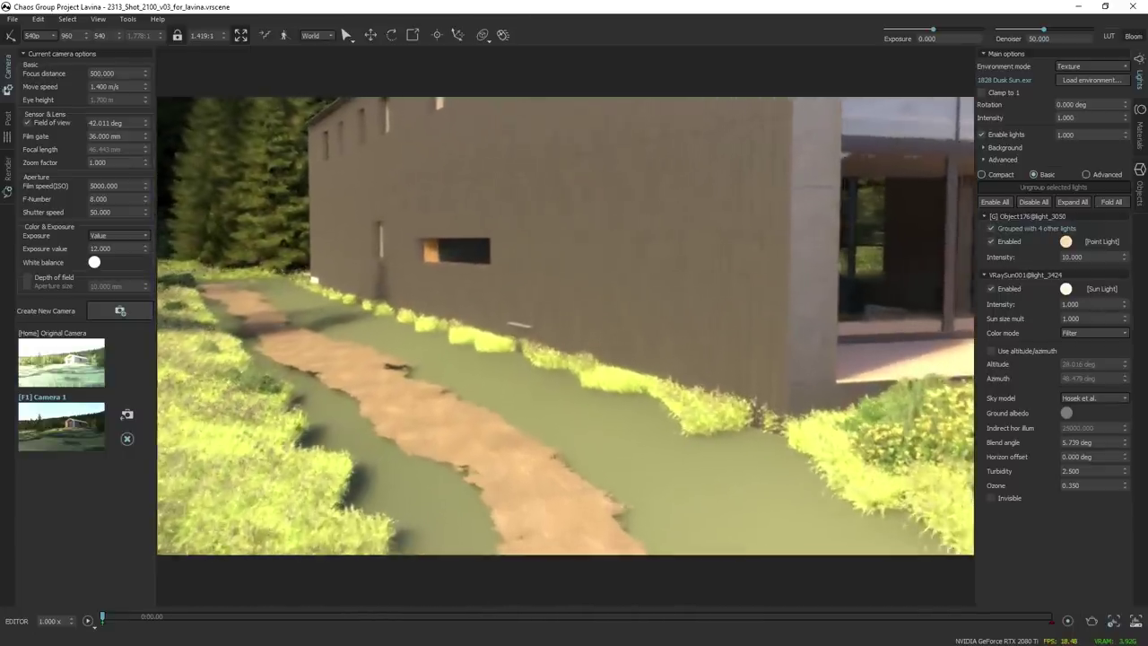
pyautogui.press('w')
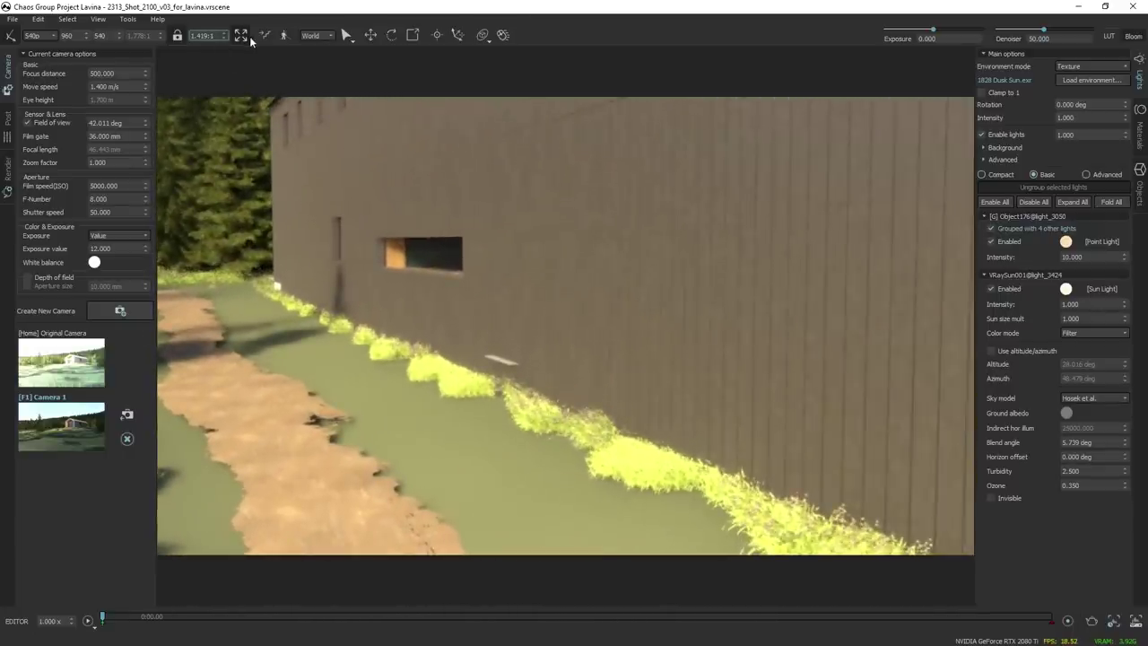
# Turn on collision and eye-height walking, and walk up to the wooden facade in free look mode.
pyautogui.click(261, 37)
pyautogui.click(281, 37)
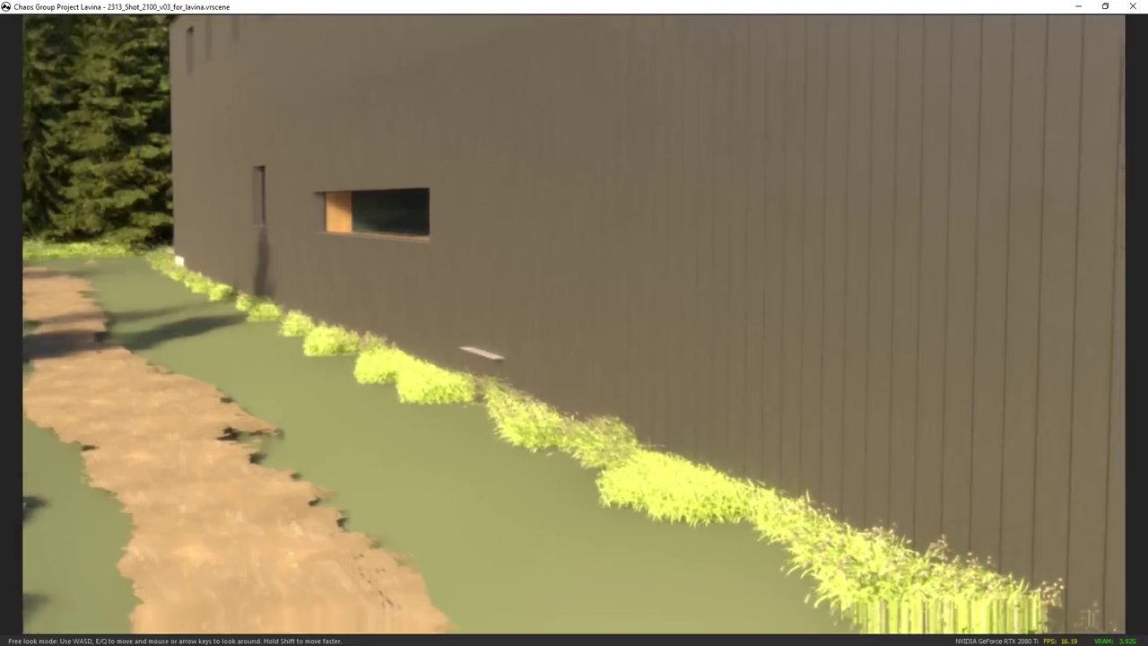
pyautogui.press('w')
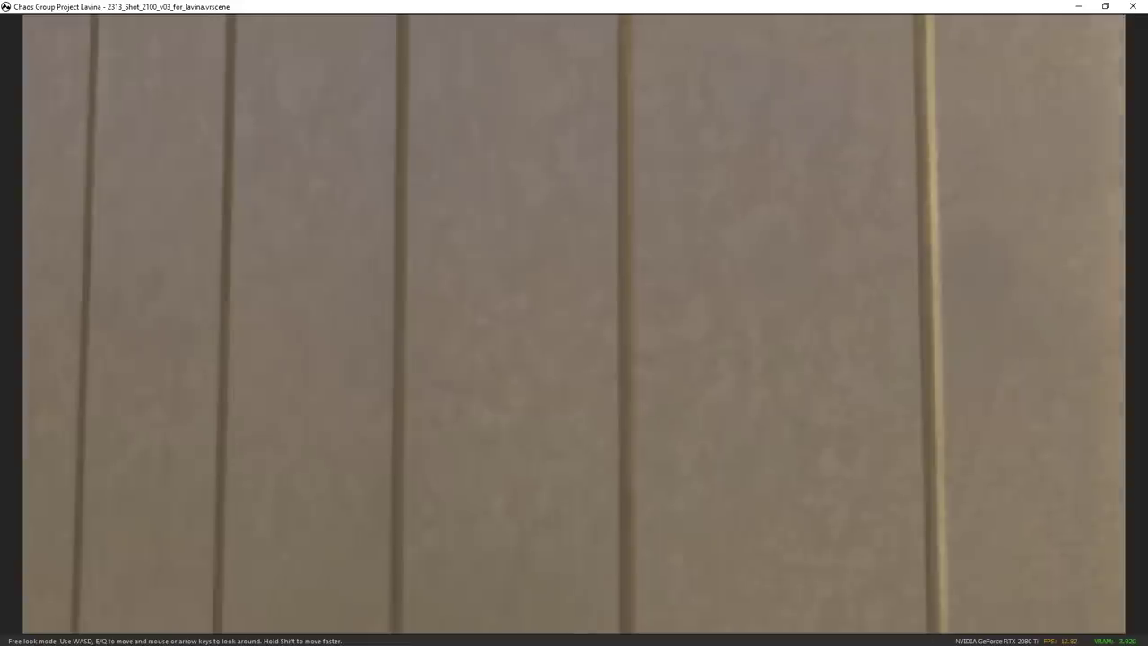
# Walk against the wooden facade, disable collisions to pass through the wall into the house, and re-enable collisions inside.
pyautogui.press('w')
pyautogui.press('s')
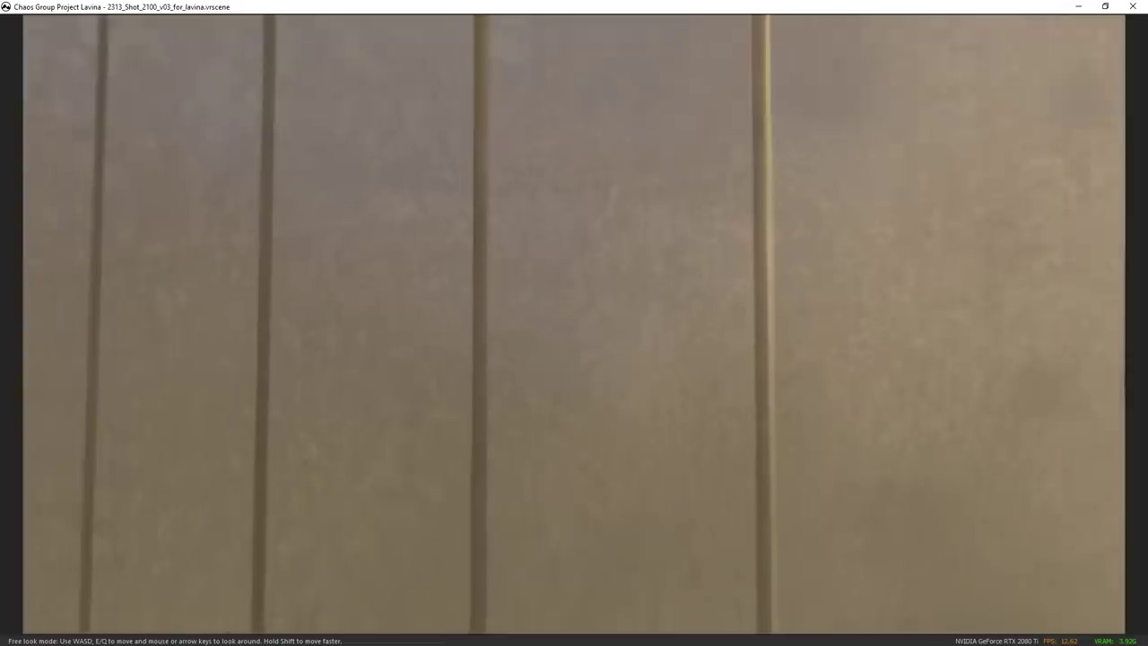
pyautogui.press('s')
pyautogui.press('w')
pyautogui.press('c')
pyautogui.press('w')
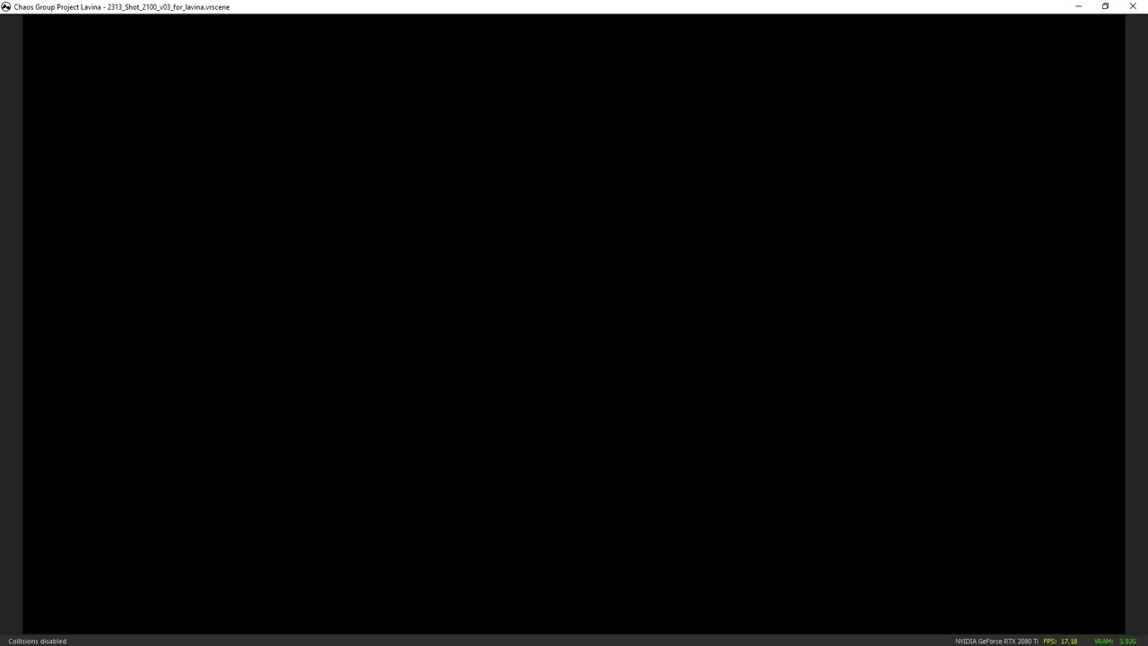
pyautogui.press('s')
pyautogui.press('w')
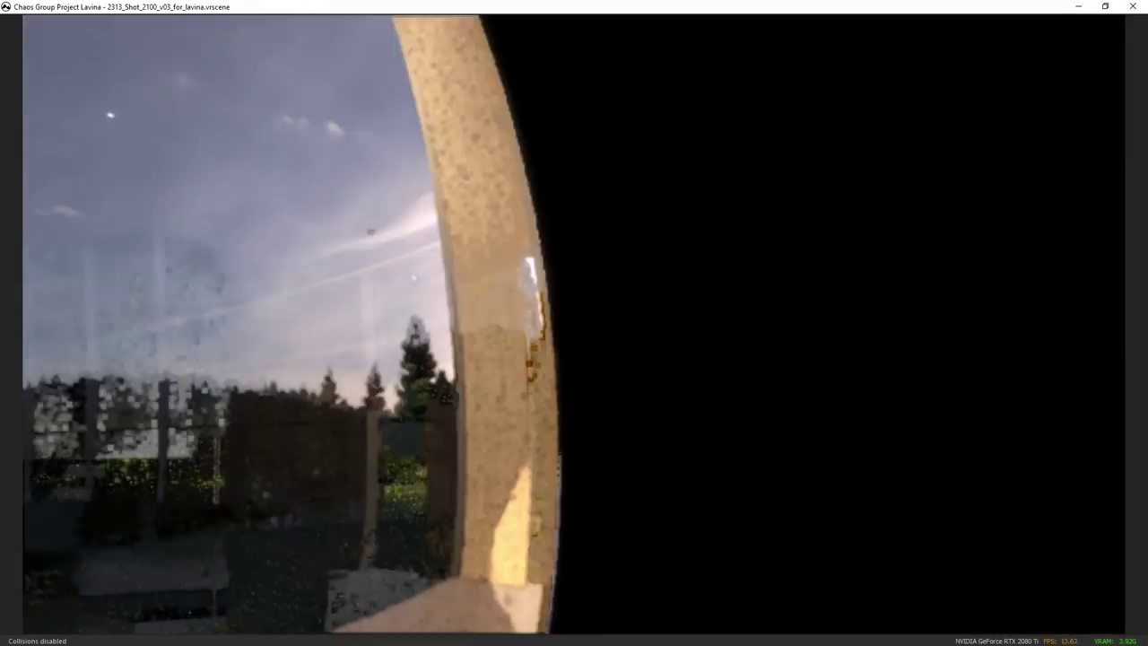
pyautogui.press('w')
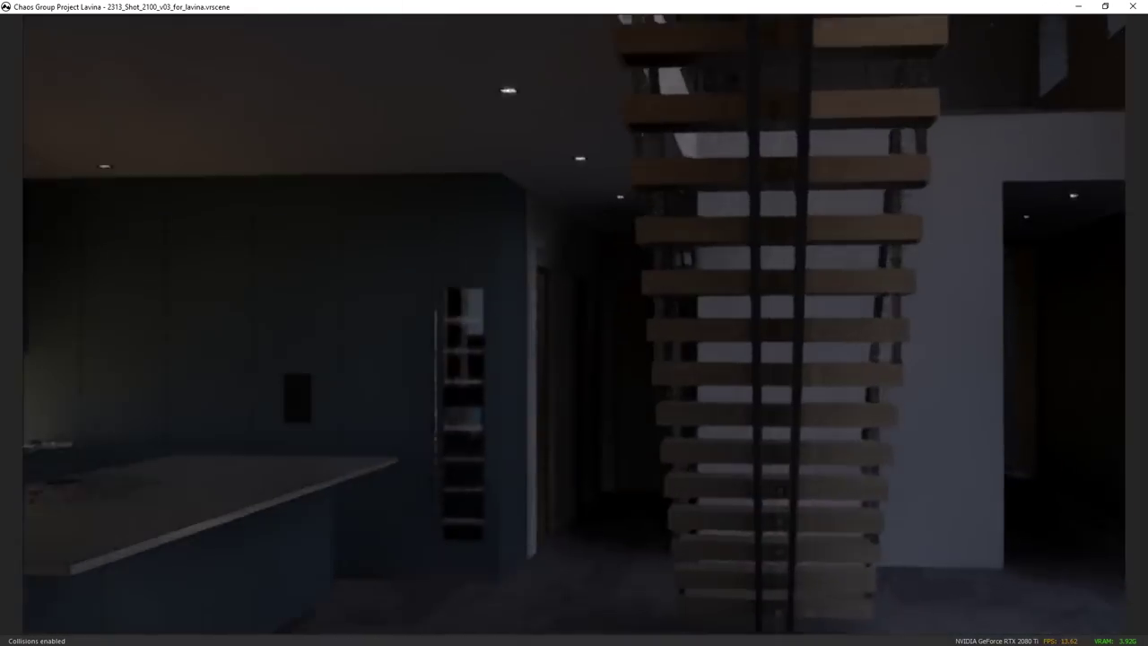
# Walk through the dark interior and climb the wooden staircase up to the large window overlooking the meadow.
pyautogui.press('w')
pyautogui.press('w')
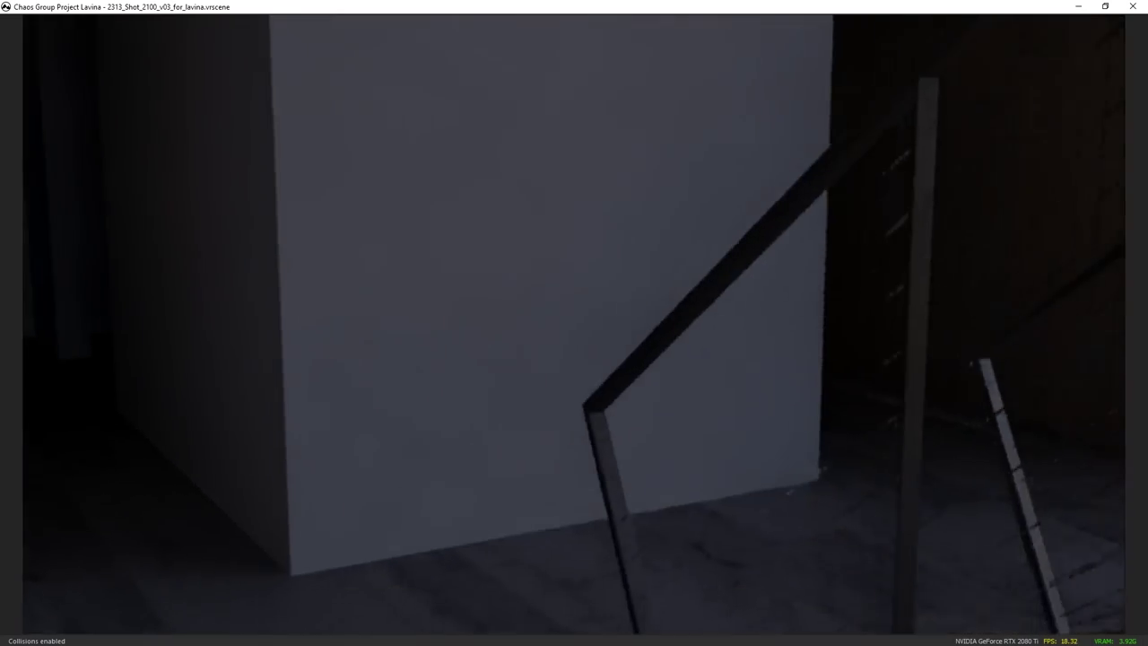
pyautogui.press('w')
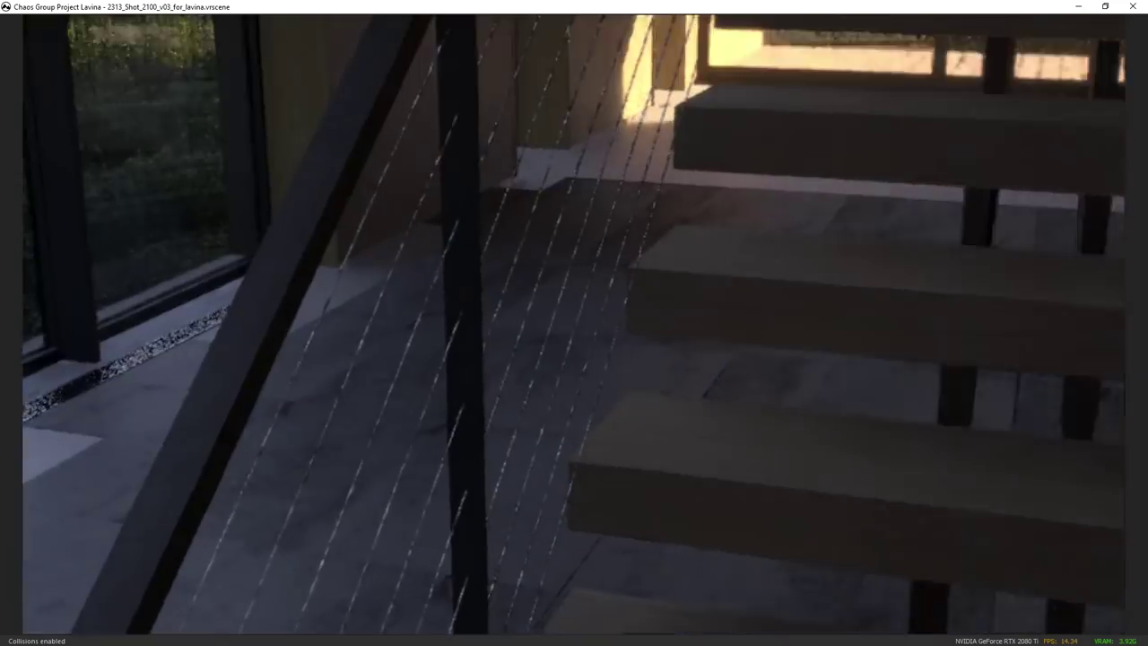
pyautogui.press('w')
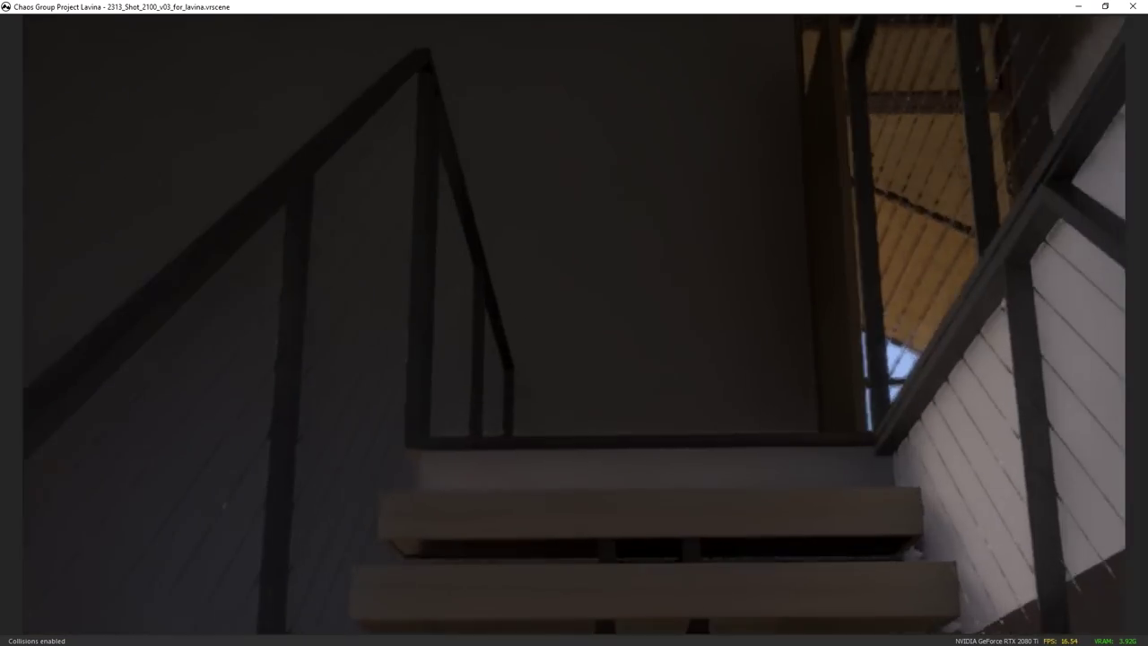
pyautogui.press('w')
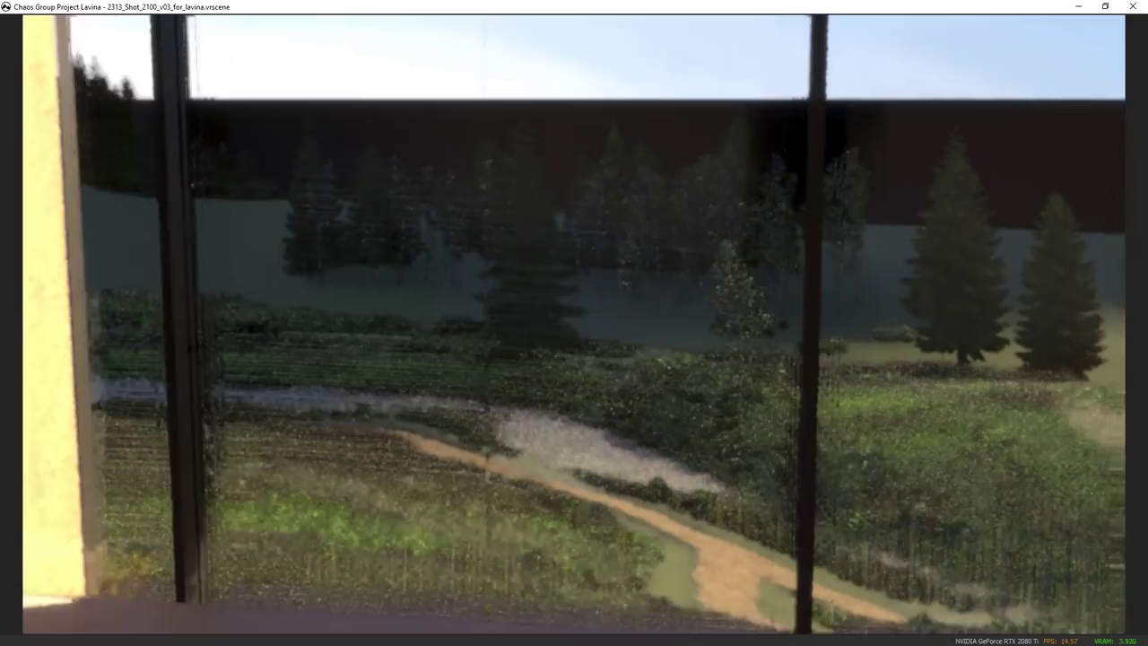
# Disable collisions, leave free look mode and recall Camera 1.
pyautogui.press('s')
pyautogui.press('c')
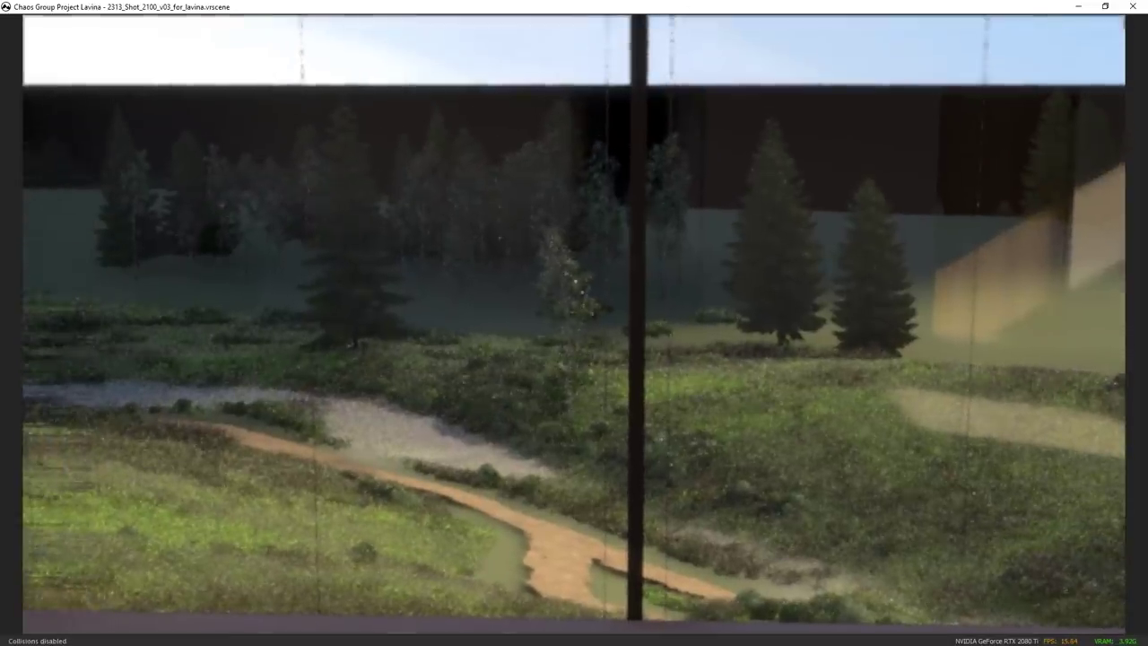
pyautogui.press('Escape')
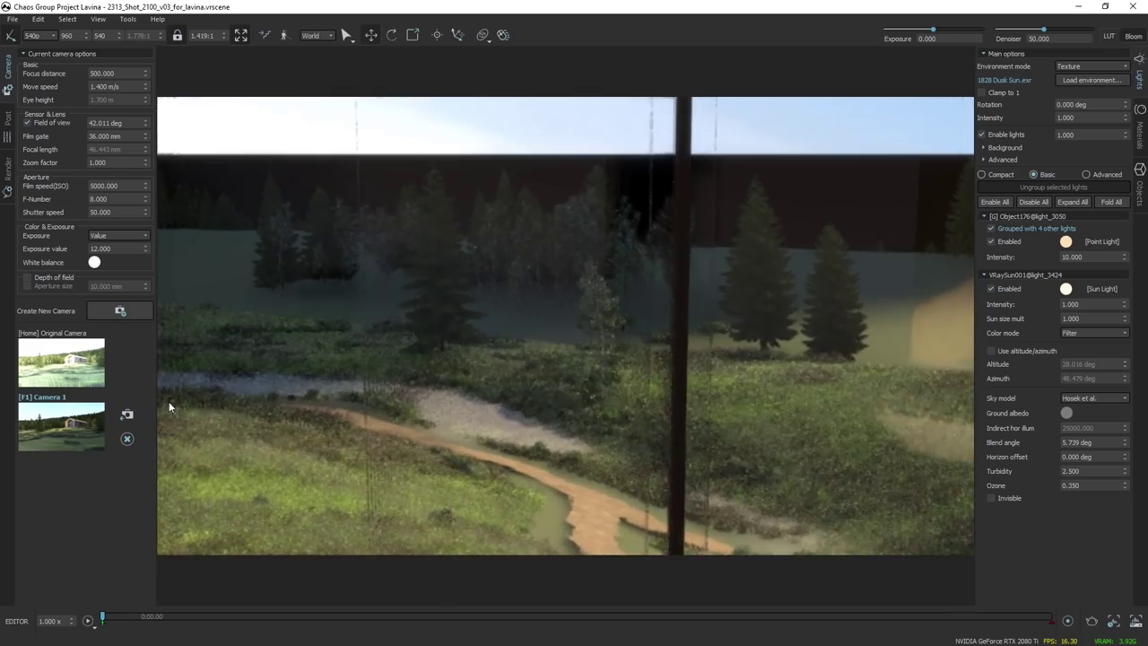
pyautogui.click(74, 423)
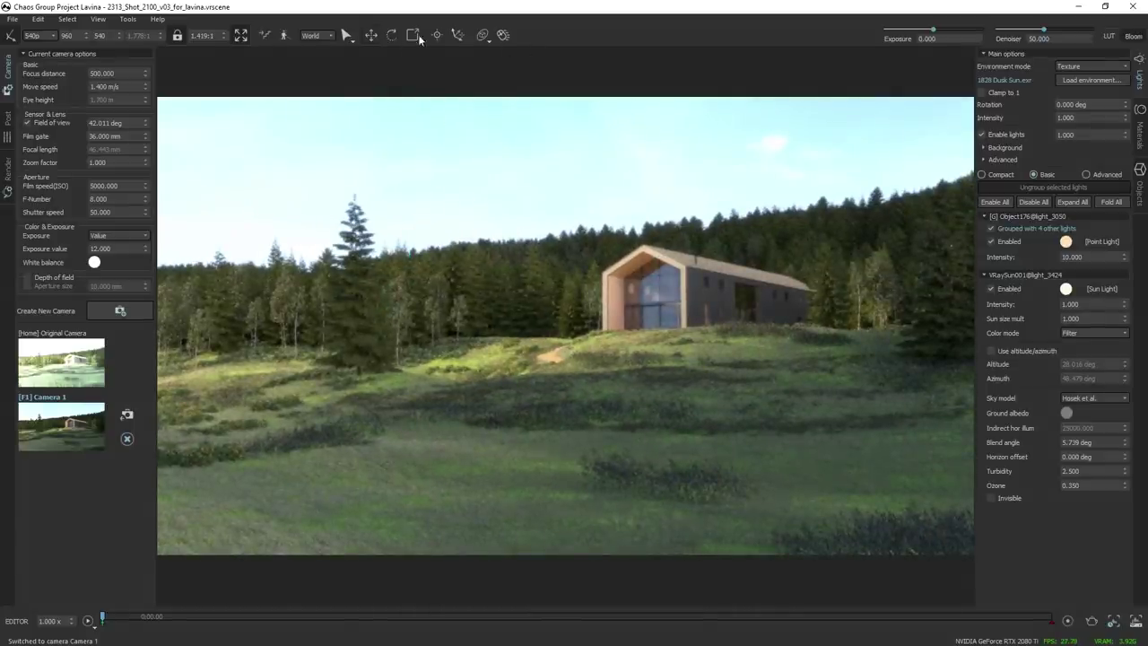
pyautogui.press('w')
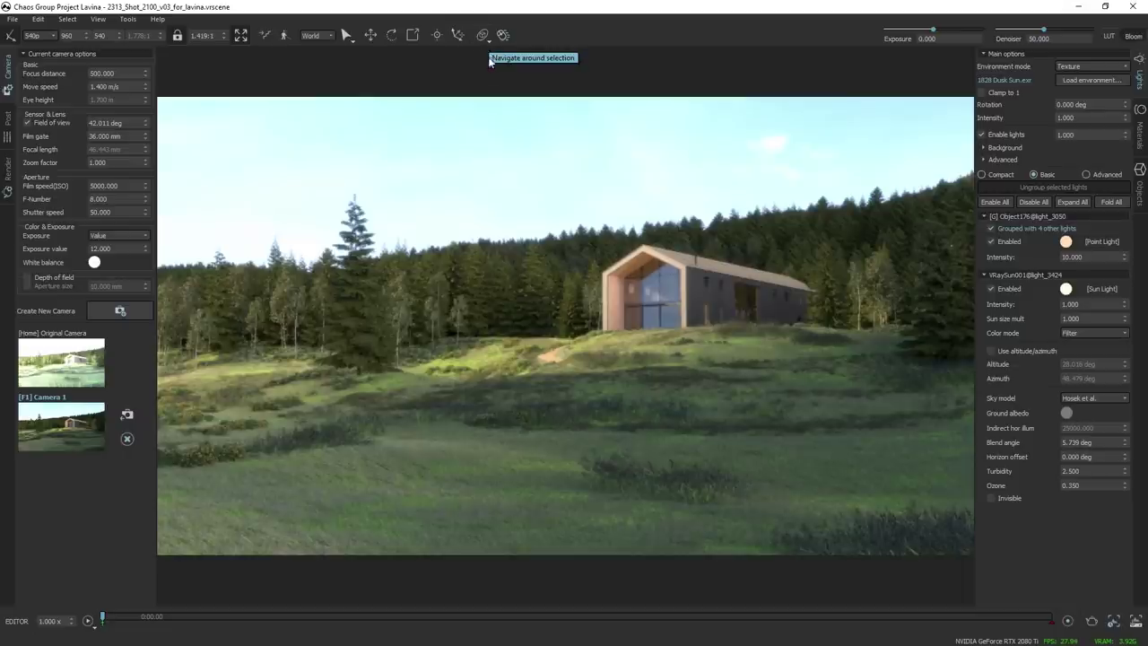
# Select the tall spruce in front of the forest, raise its pivot from the base toward the treetop, and undo the last object move.
pyautogui.click(360, 317)
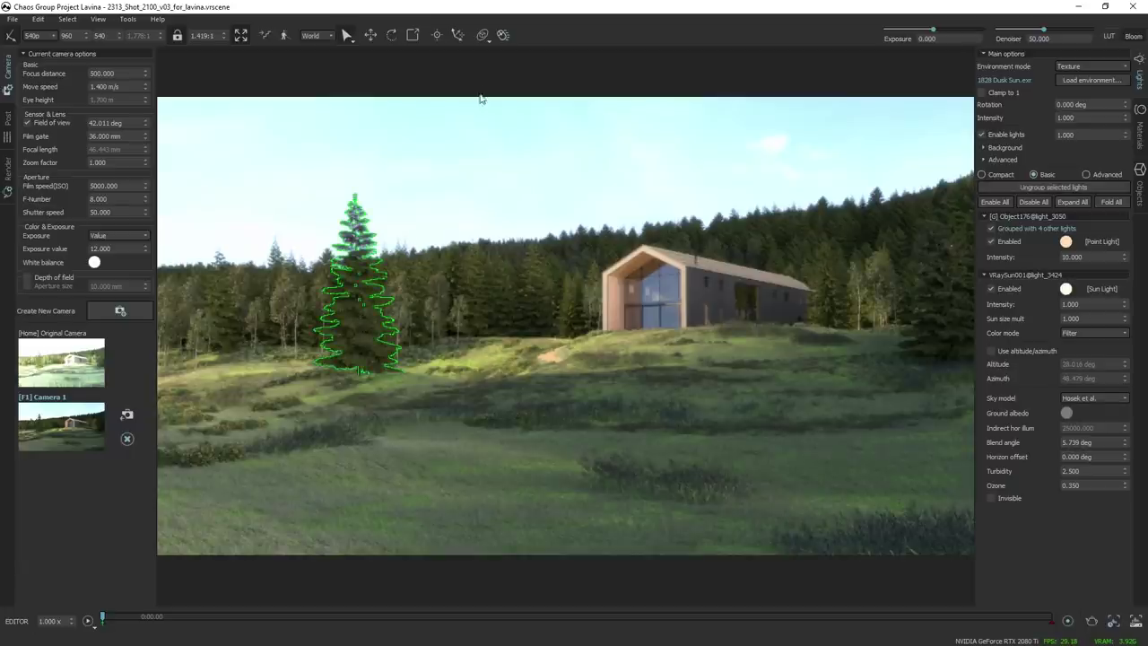
pyautogui.click(458, 36)
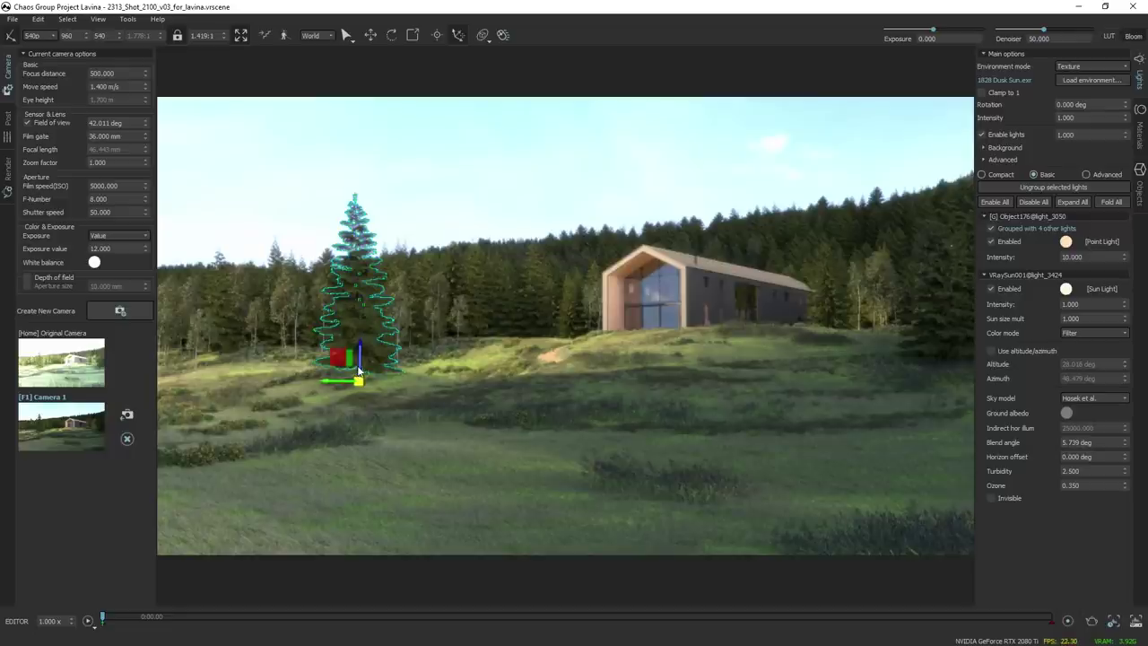
pyautogui.moveTo(359, 365); pyautogui.dragTo(351, 236)
pyautogui.press('e')
pyautogui.hotkey('ctrl', 'z')
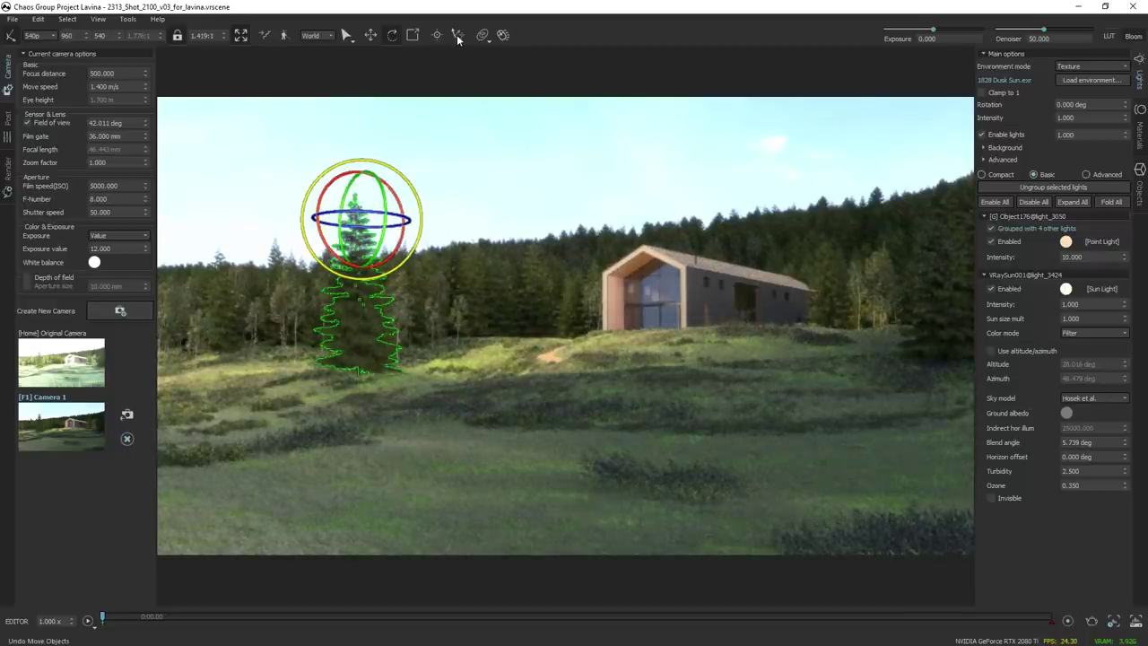
pyautogui.press('q')
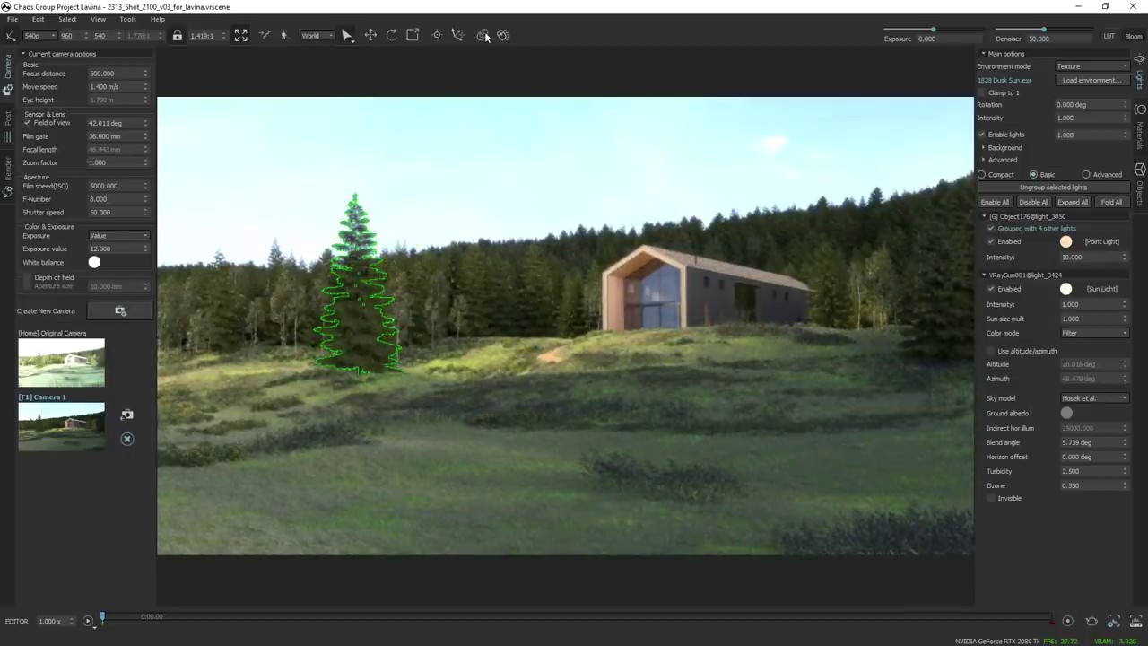
# Set the navigation mode to Navigate around selection and orbit the camera around the selected spruce.
pyautogui.click(485, 36)
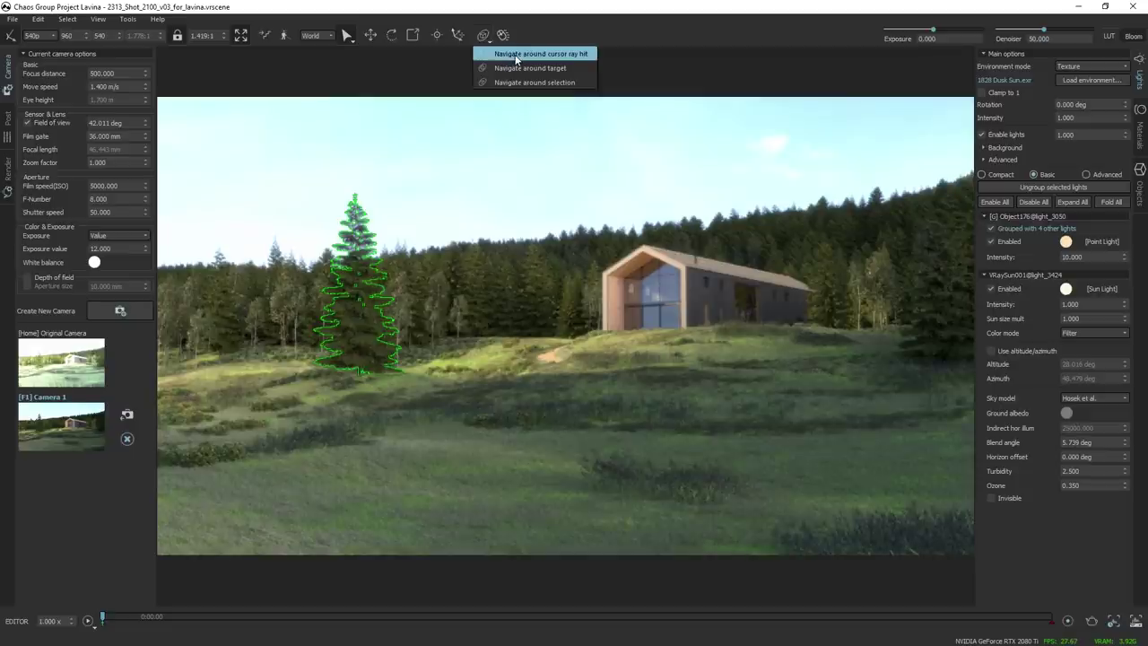
pyautogui.click(589, 83)
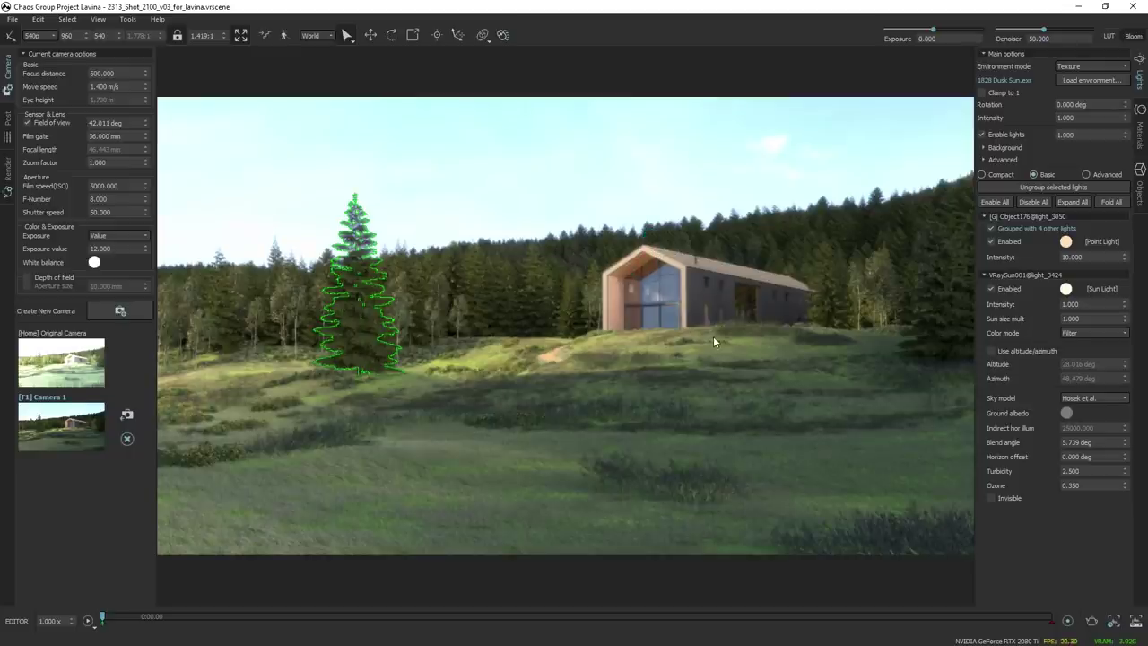
pyautogui.moveTo(722, 335); pyautogui.dragTo(770, 358)
pyautogui.click(307, 225)
pyautogui.moveTo(308, 225)
pyautogui.keyDown('alt'); pyautogui.mouseDown()
pyautogui.moveTo(308, 153)
pyautogui.moveTo(308, 296)
pyautogui.moveTo(442, 242)
pyautogui.moveTo(332, 126)
pyautogui.moveTo(345, 179)
pyautogui.moveTo(274, 166)
pyautogui.moveTo(308, 226)
pyautogui.mouseUp(); pyautogui.keyUp('alt')
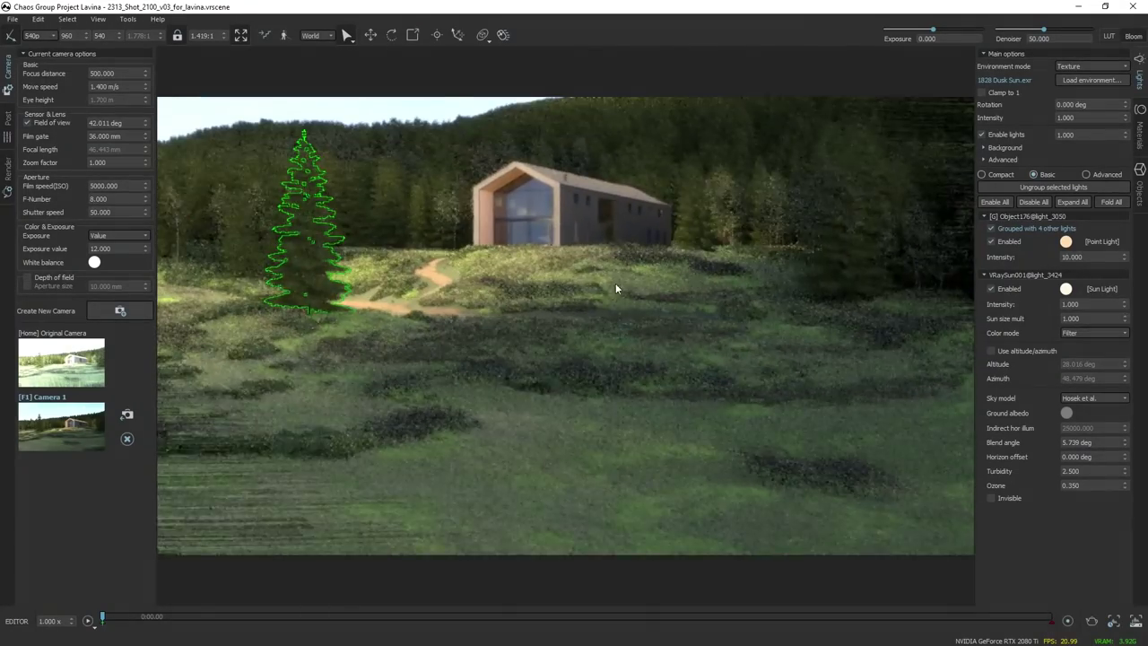
# Select the gable window frame of the house and orbit the camera around it.
pyautogui.click(535, 207)
pyautogui.moveTo(611, 269)
pyautogui.keyDown('alt'); pyautogui.mouseDown()
pyautogui.moveTo(556, 269)
pyautogui.moveTo(664, 269)
pyautogui.moveTo(611, 269)
pyautogui.mouseUp(); pyautogui.keyUp('alt')
pyautogui.moveTo(611, 269); pyautogui.dragTo(619, 322, button='middle')
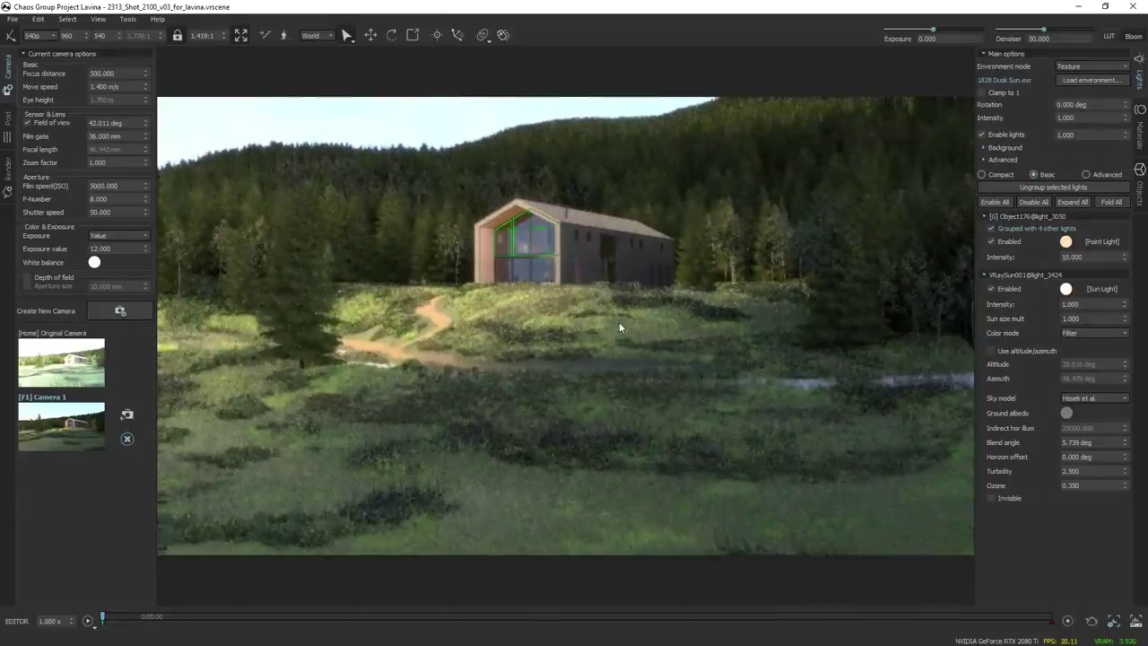
pyautogui.moveTo(533, 235)
pyautogui.keyDown('alt'); pyautogui.mouseDown()
pyautogui.moveTo(556, 242)
pyautogui.moveTo(533, 235)
pyautogui.mouseUp(); pyautogui.keyUp('alt')
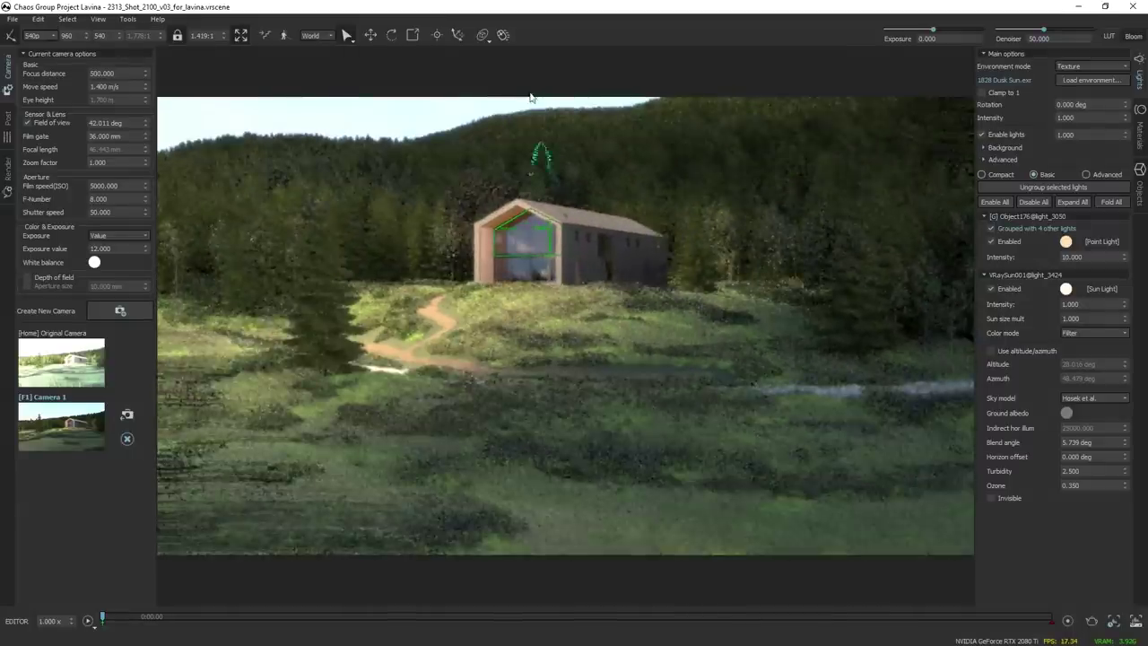
# Choose Navigate around selection again, orbit around the house's gable window down to a low view of the facade, and clear the selection.
pyautogui.click(483, 36)
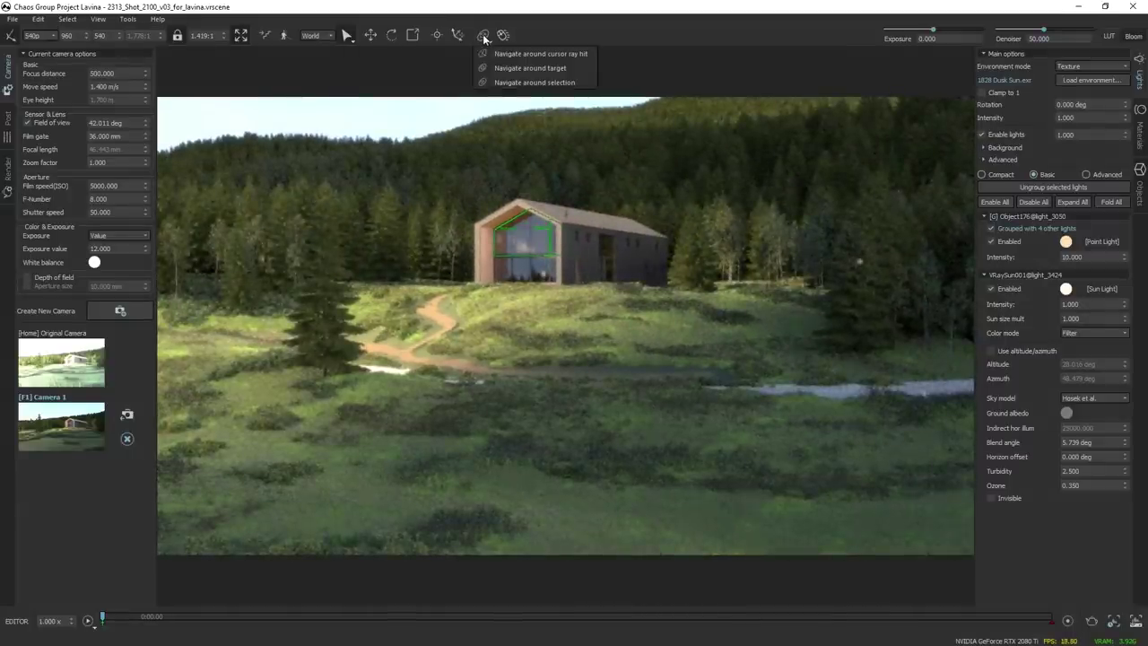
pyautogui.click(535, 82)
pyautogui.click(544, 244)
pyautogui.keyDown('alt'); pyautogui.moveTo(626, 238); pyautogui.dragTo(602, 239); pyautogui.keyUp('alt')
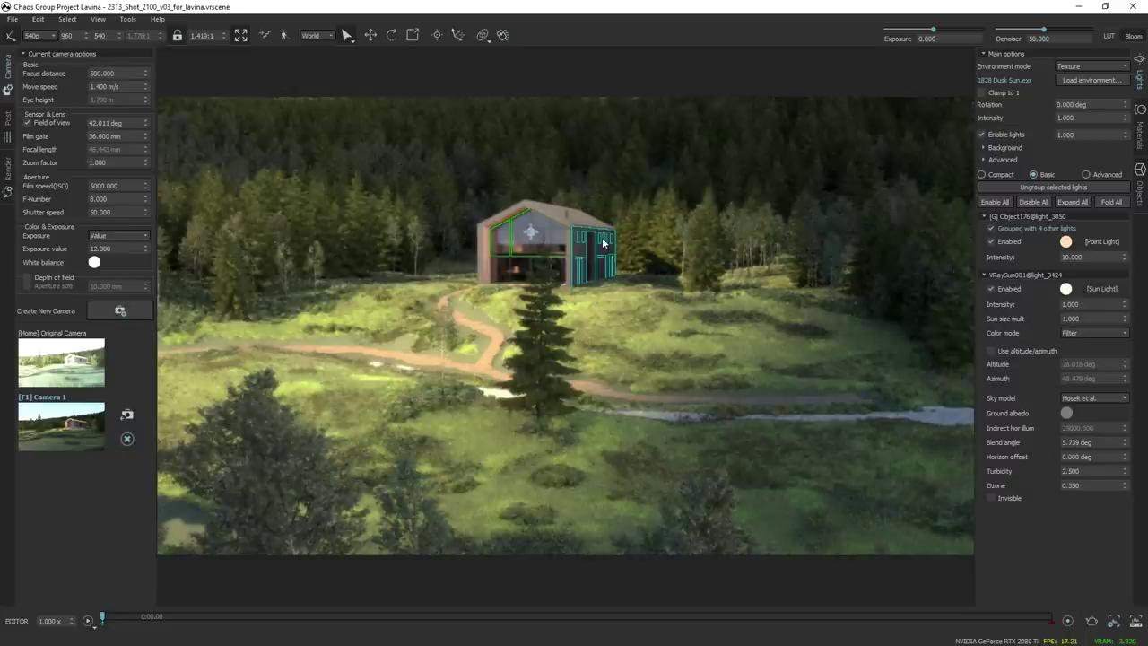
pyautogui.scroll(2, 611, 255)
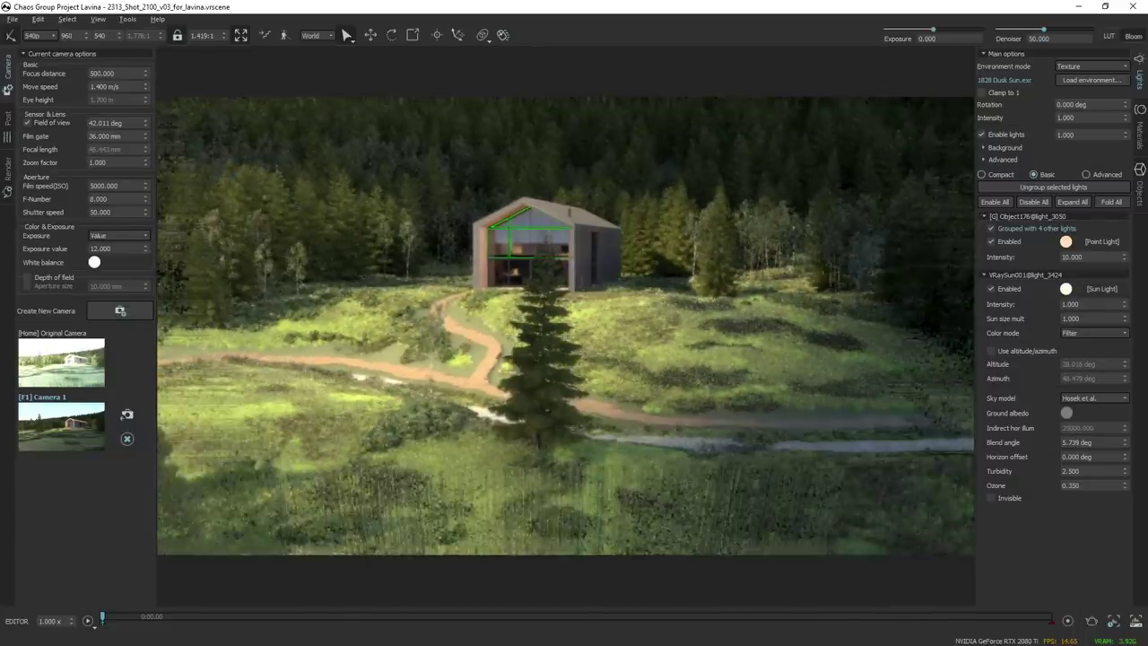
pyautogui.keyDown('alt'); pyautogui.moveTo(530, 231); pyautogui.dragTo(573, 104); pyautogui.keyUp('alt')
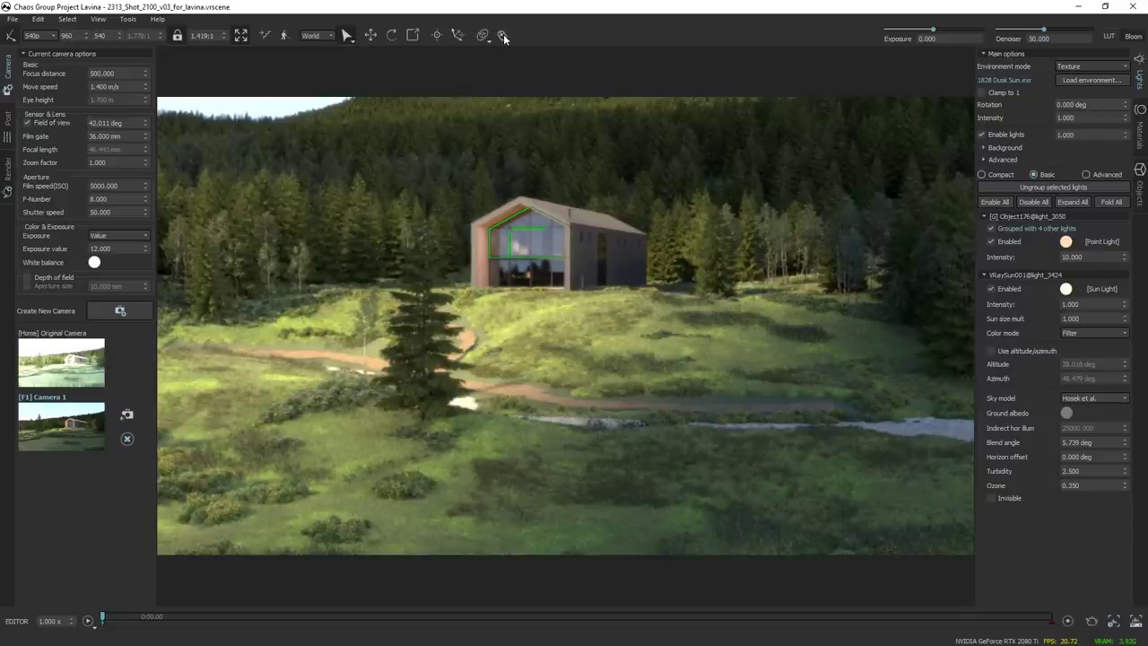
pyautogui.moveTo(626, 238)
pyautogui.keyDown('alt'); pyautogui.mouseDown()
pyautogui.moveTo(529, 250)
pyautogui.moveTo(506, 223)
pyautogui.moveTo(501, 174)
pyautogui.mouseUp(); pyautogui.keyUp('alt')
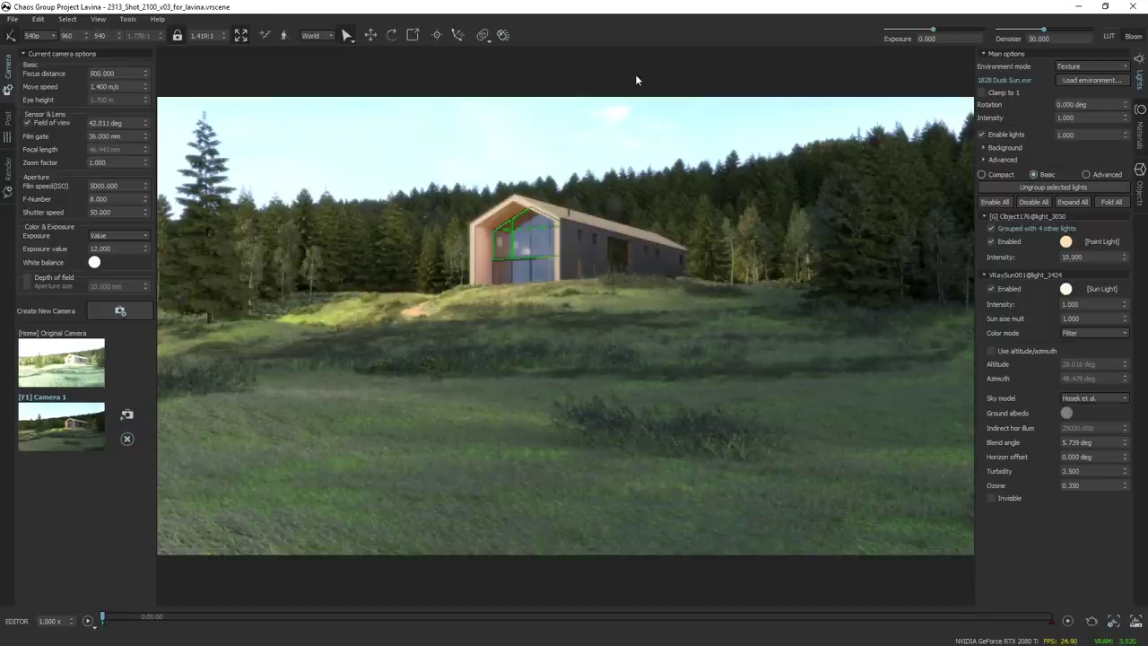
pyautogui.press('Escape')
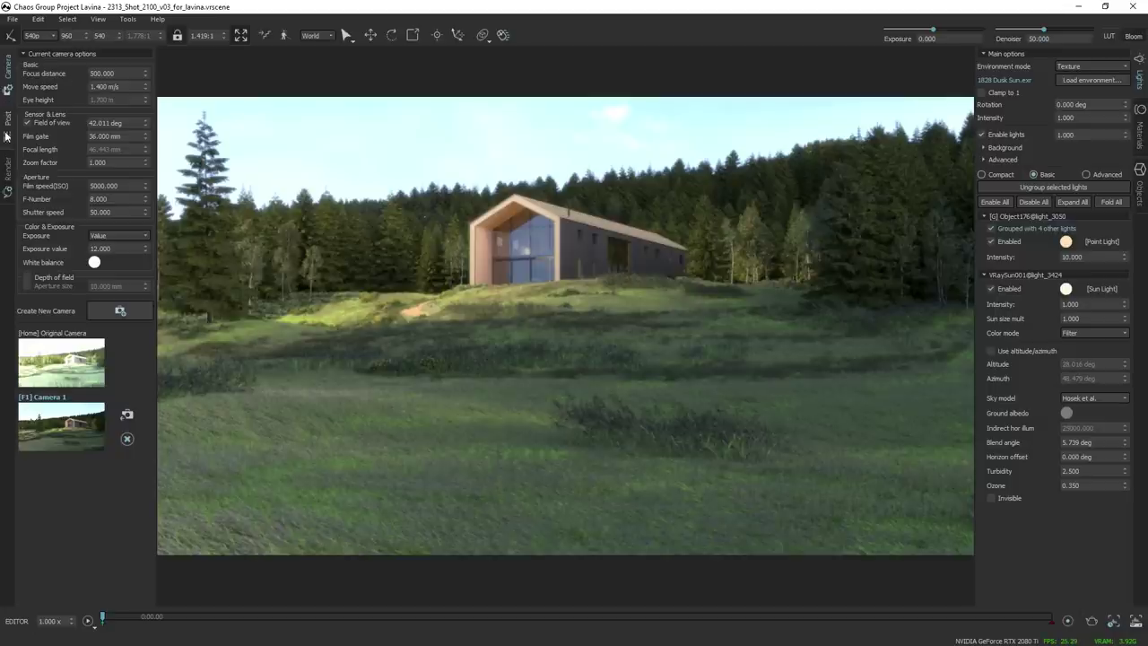
# Review the render and post-processing settings, including LUT and bloom, and return to the camera settings.
pyautogui.click(9, 169)
pyautogui.click(8, 120)
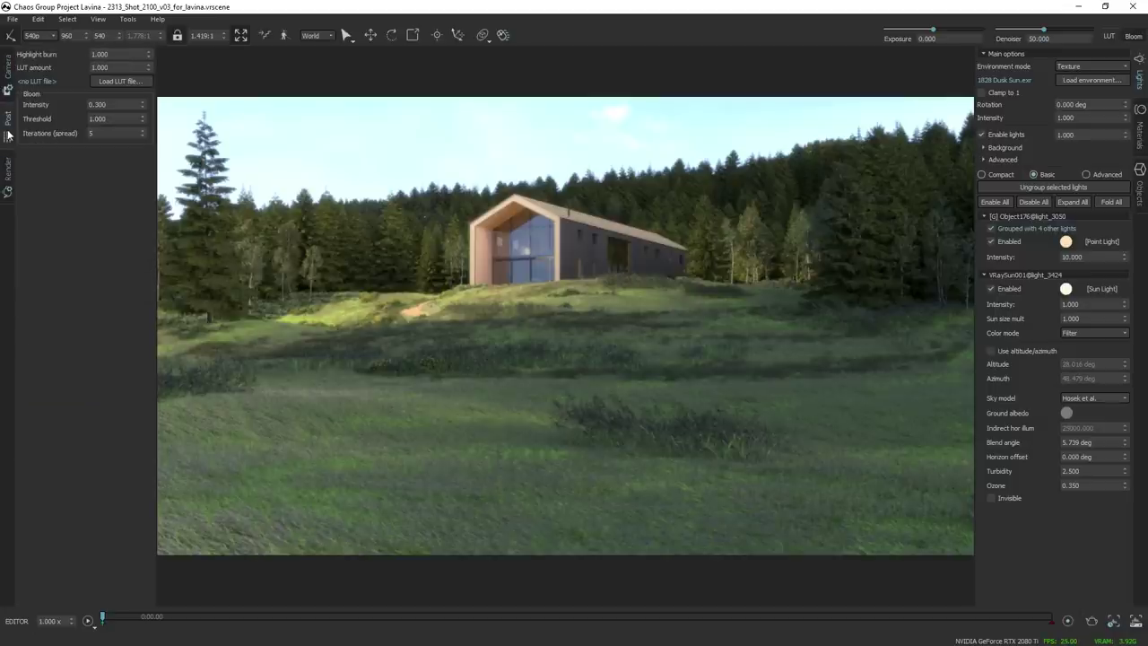
pyautogui.click(8, 90)
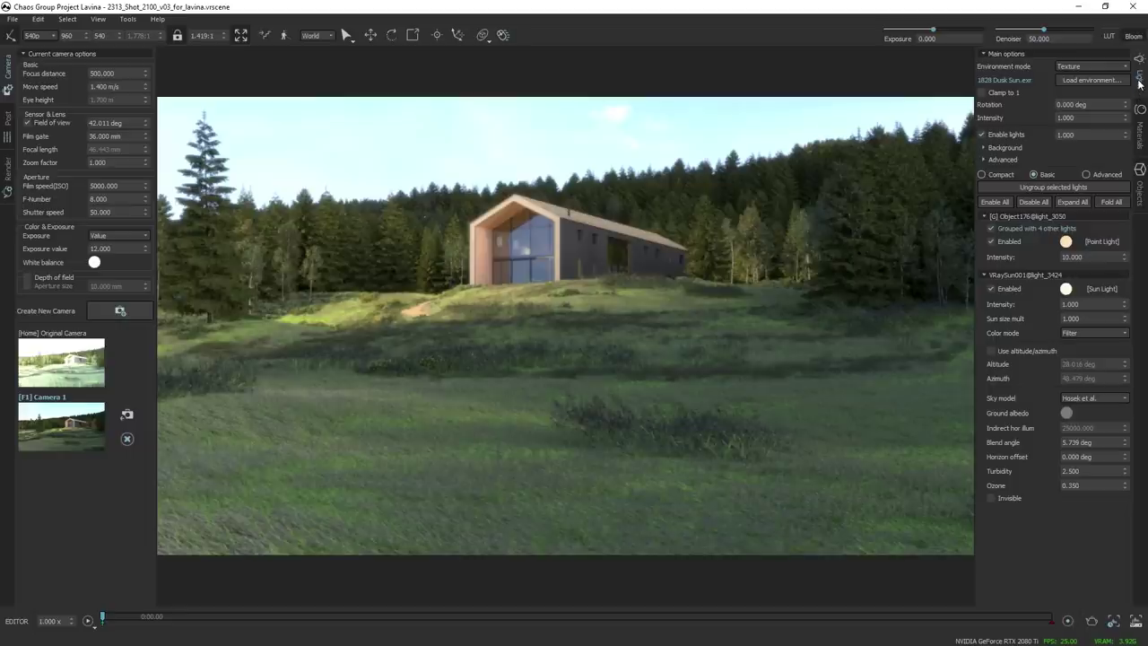
# Switch the environment texture to LA_Downtown_Helipad_Night_A_3k.hdr and set its intensity to 10.
pyautogui.click(1011, 79)
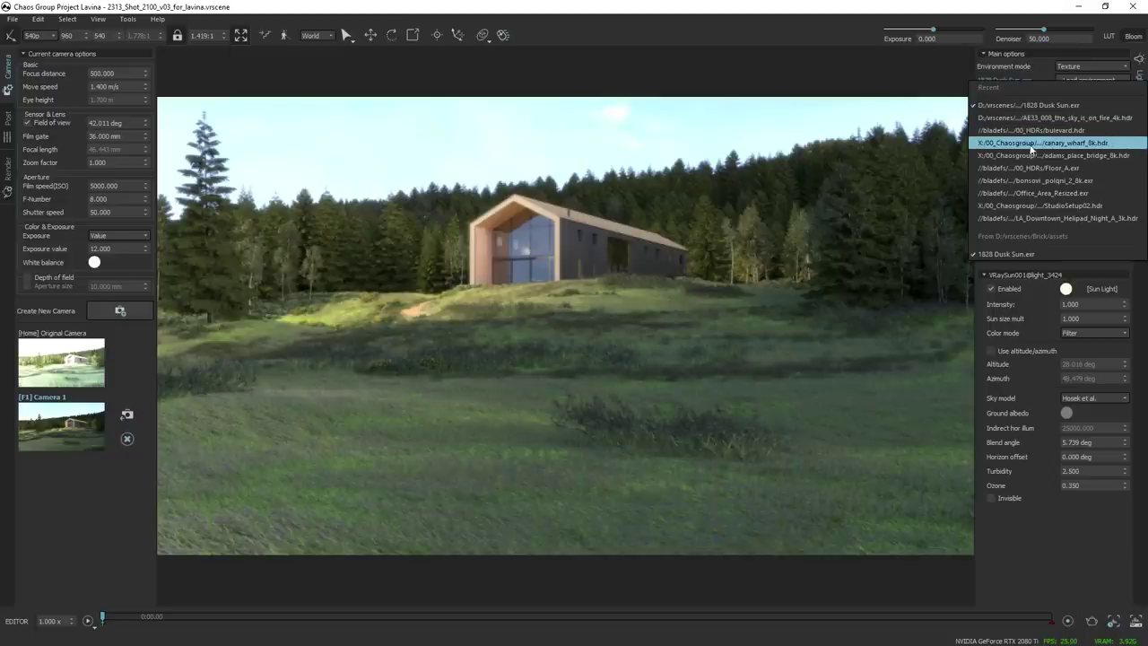
pyautogui.click(1055, 217)
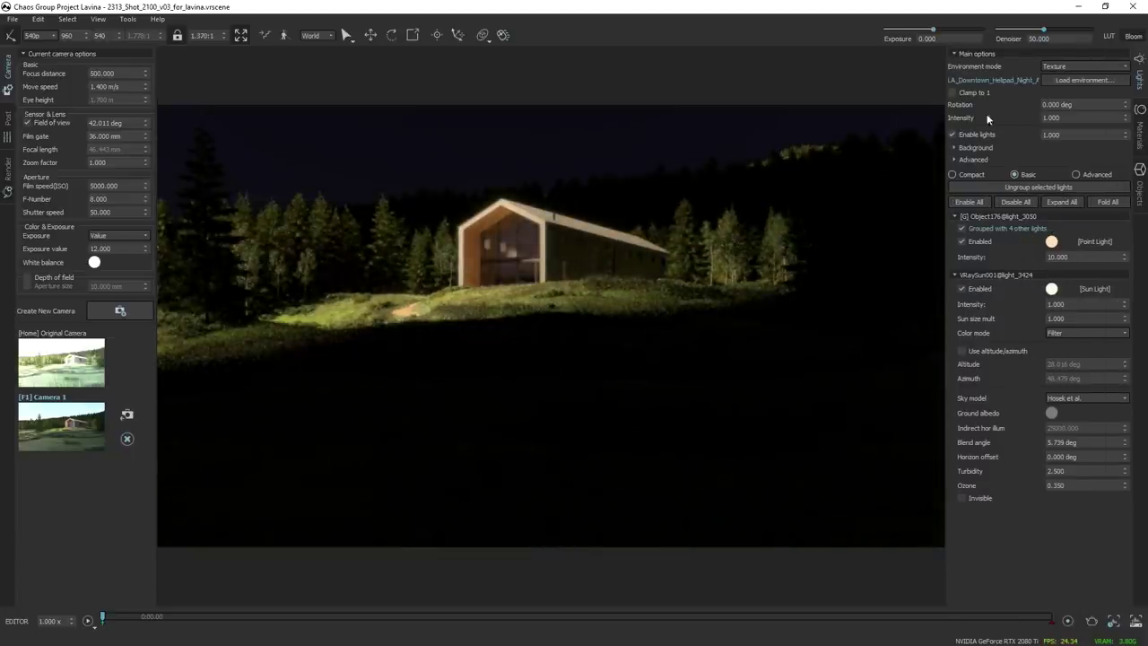
pyautogui.moveTo(1093, 117); pyautogui.dragTo(978, 66)
pyautogui.write('10')
pyautogui.press('Return')
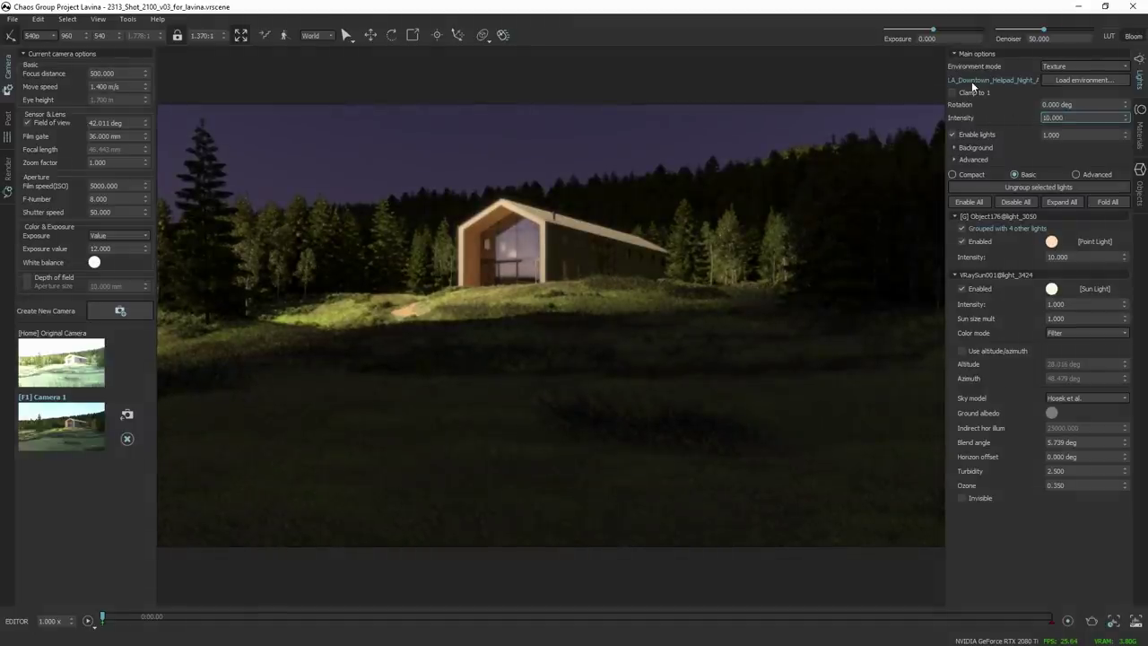
# Switch the environment texture back to 1828 Dusk Sun.exr and reset its intensity to 1.
pyautogui.click(978, 80)
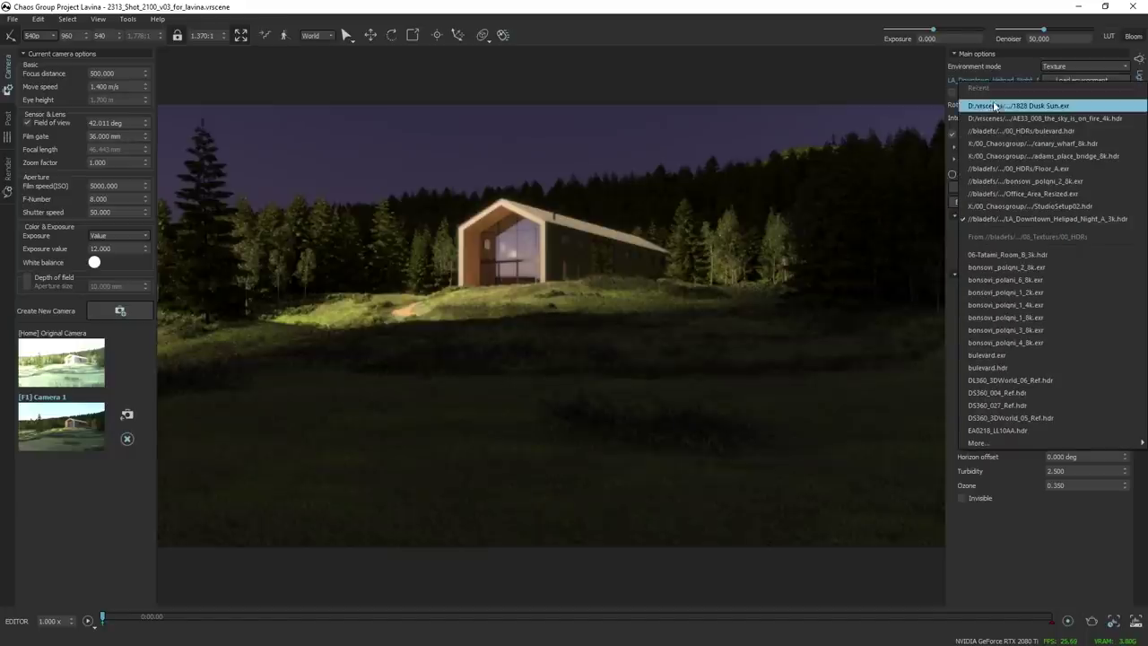
pyautogui.click(994, 105)
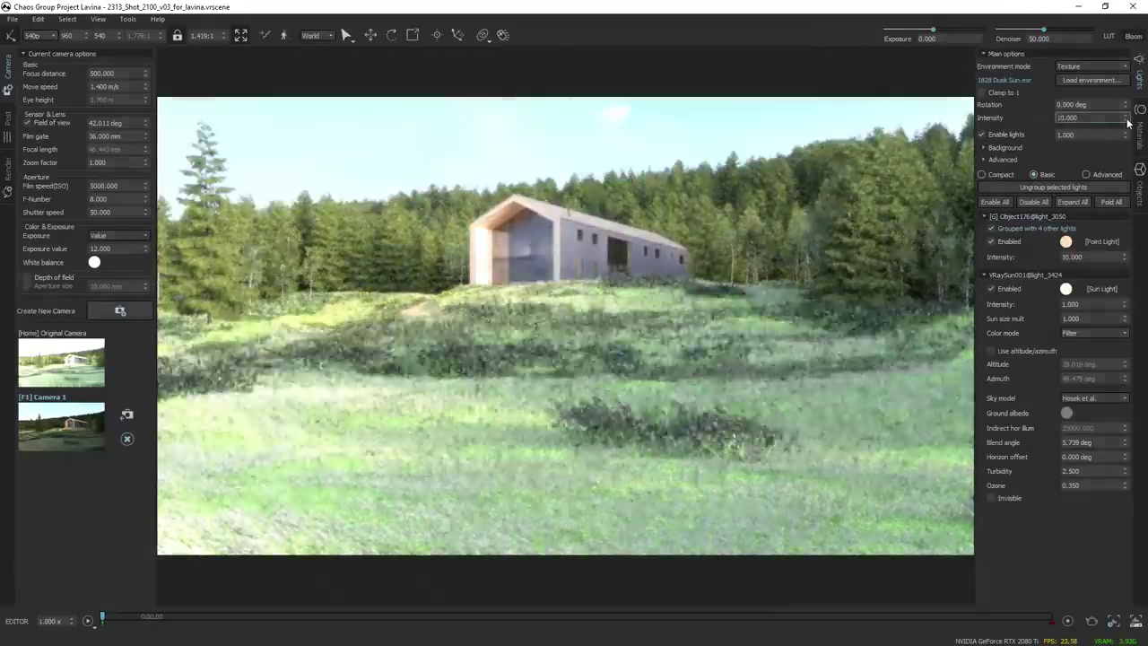
pyautogui.rightClick(1127, 120)
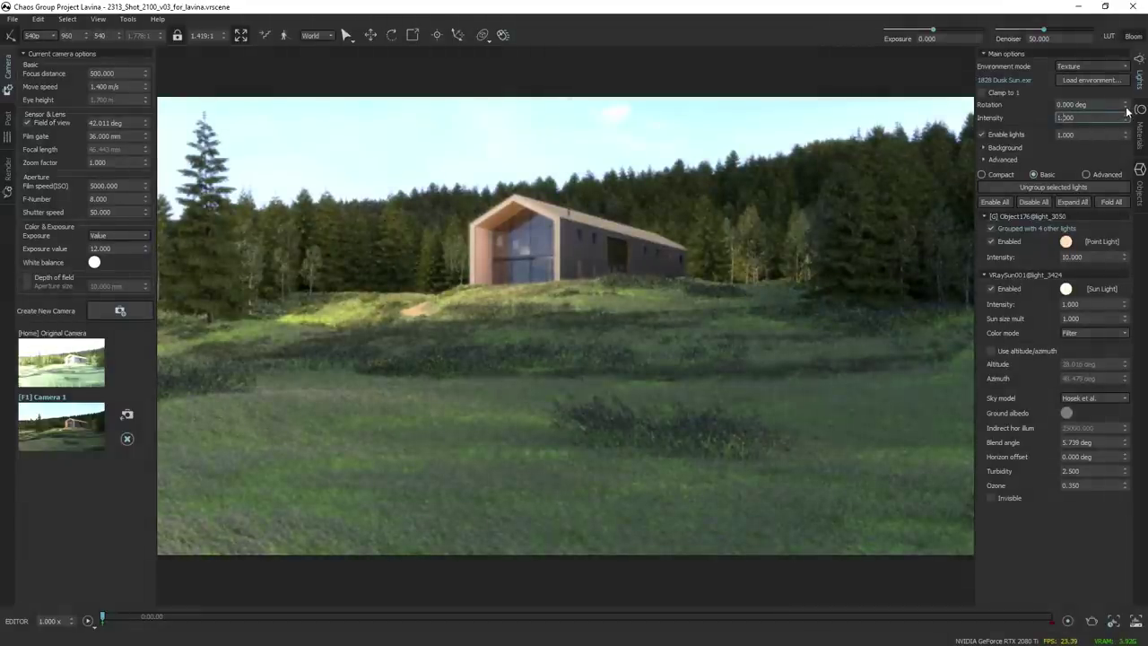
# Turn all scene lights off and on again twice to compare the house with environment lighting only.
pyautogui.moveTo(1126, 105); pyautogui.dragTo(1099, 135)
pyautogui.rightClick(1128, 104)
pyautogui.click(983, 135)
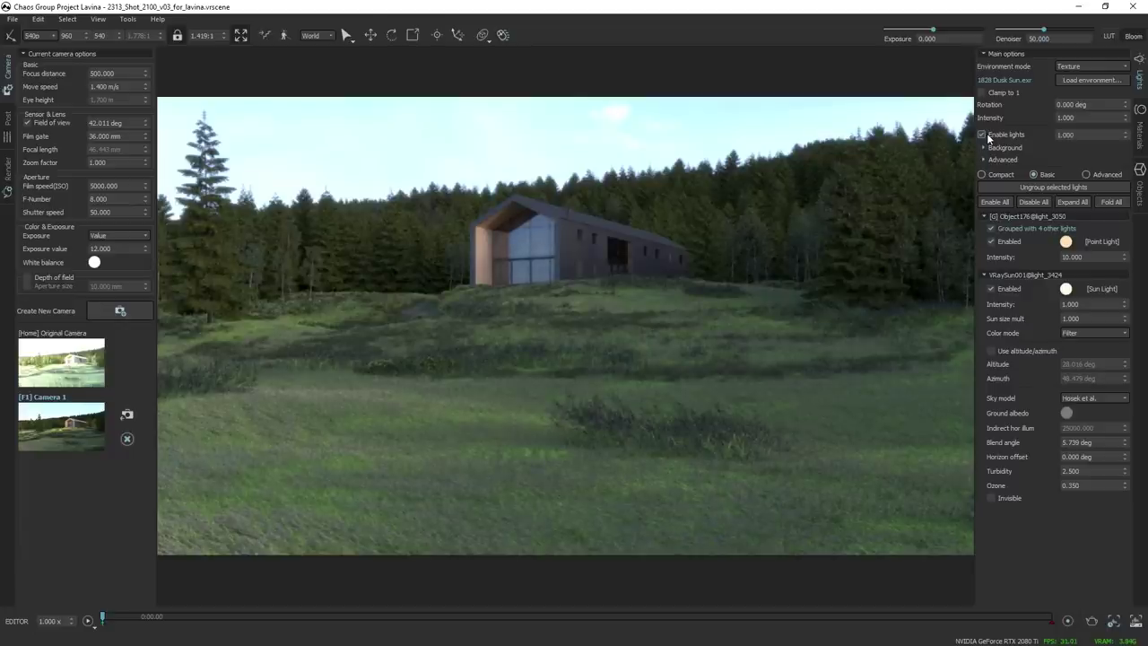
pyautogui.click(983, 135)
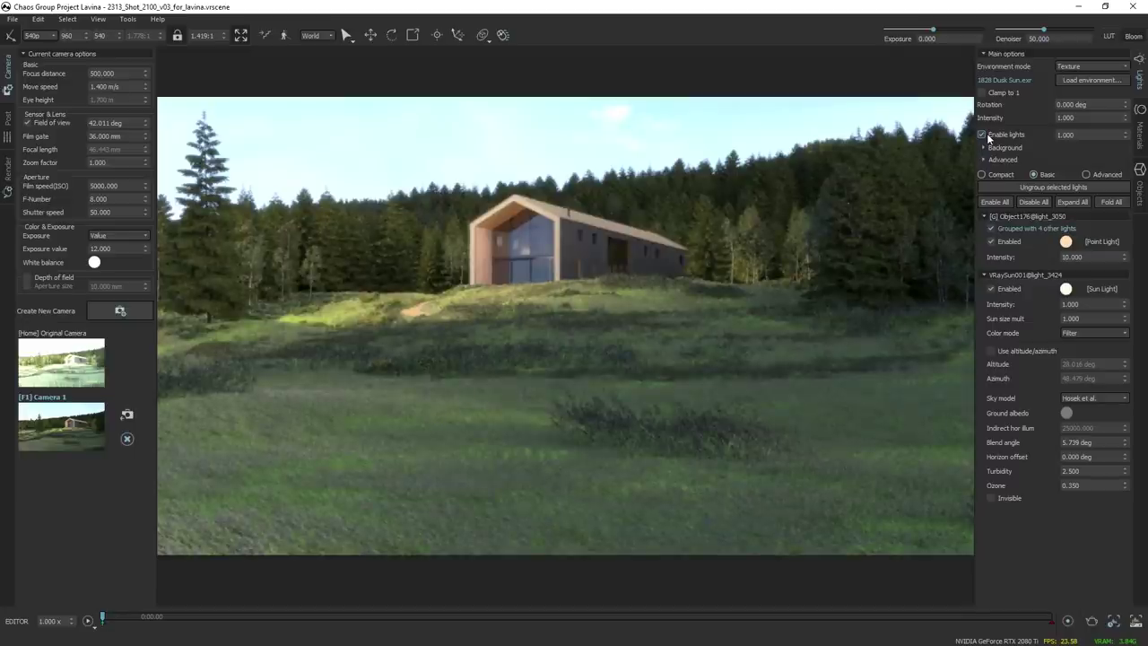
pyautogui.click(986, 136)
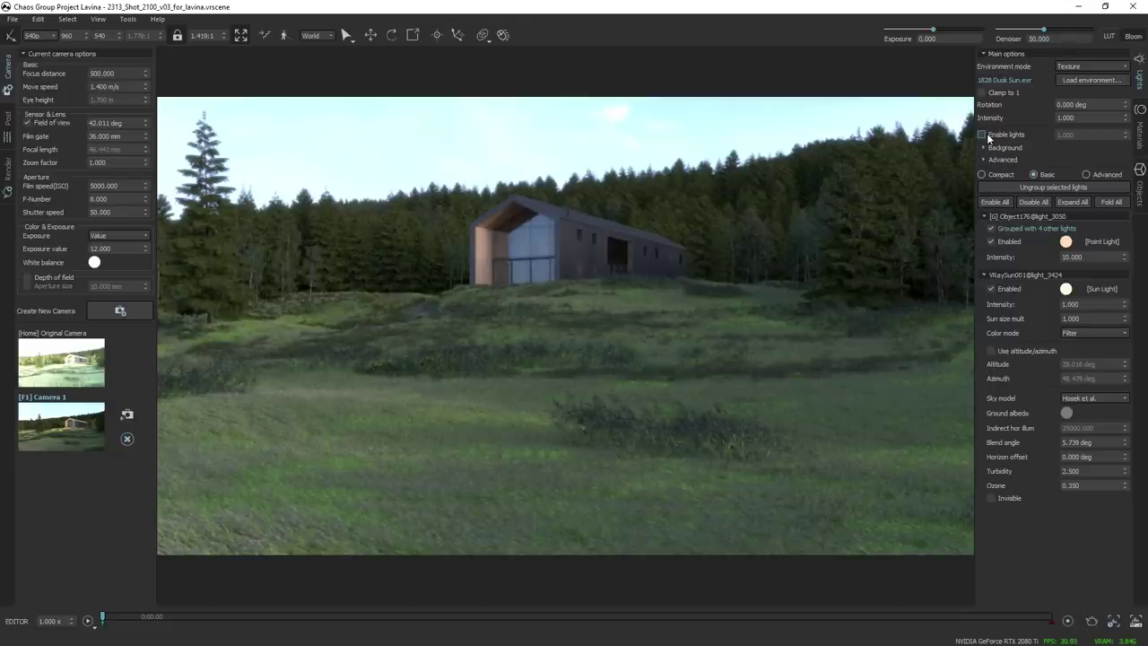
pyautogui.click(987, 136)
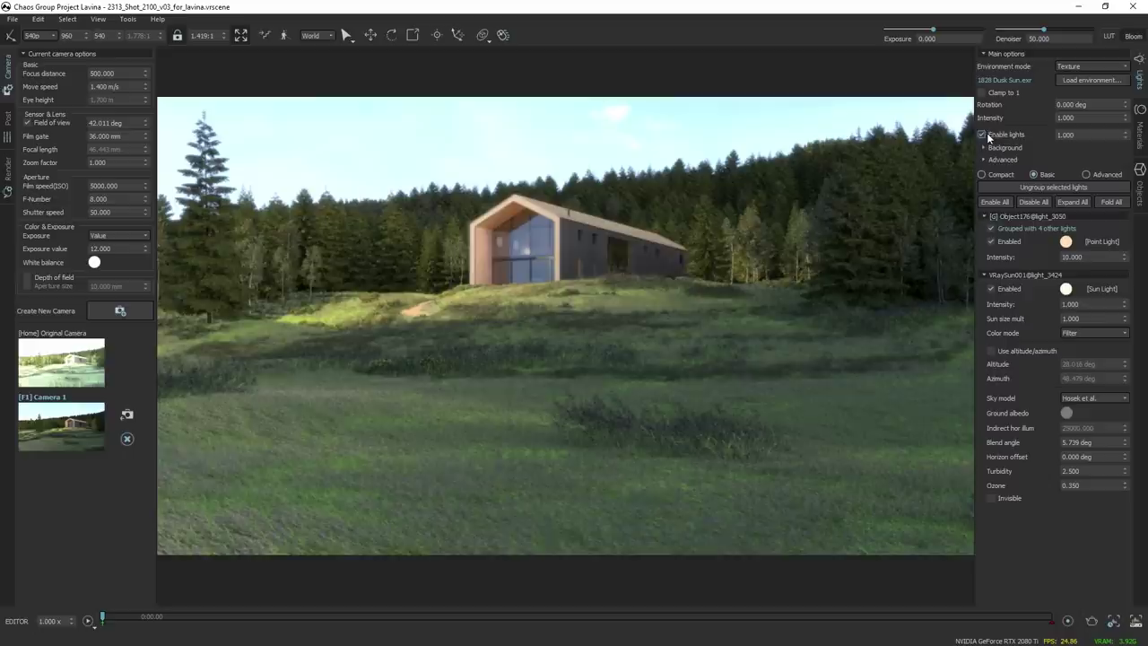
# Check the background option, try the Physical sky environment mode, and return the environment mode to Texture.
pyautogui.click(984, 148)
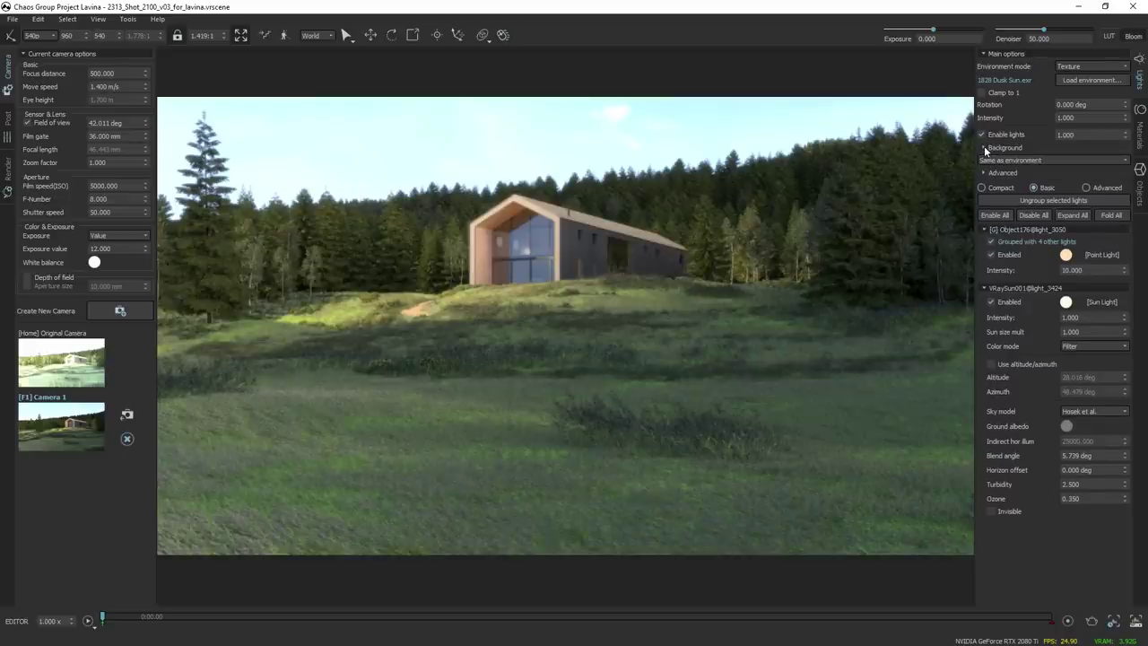
pyautogui.click(986, 150)
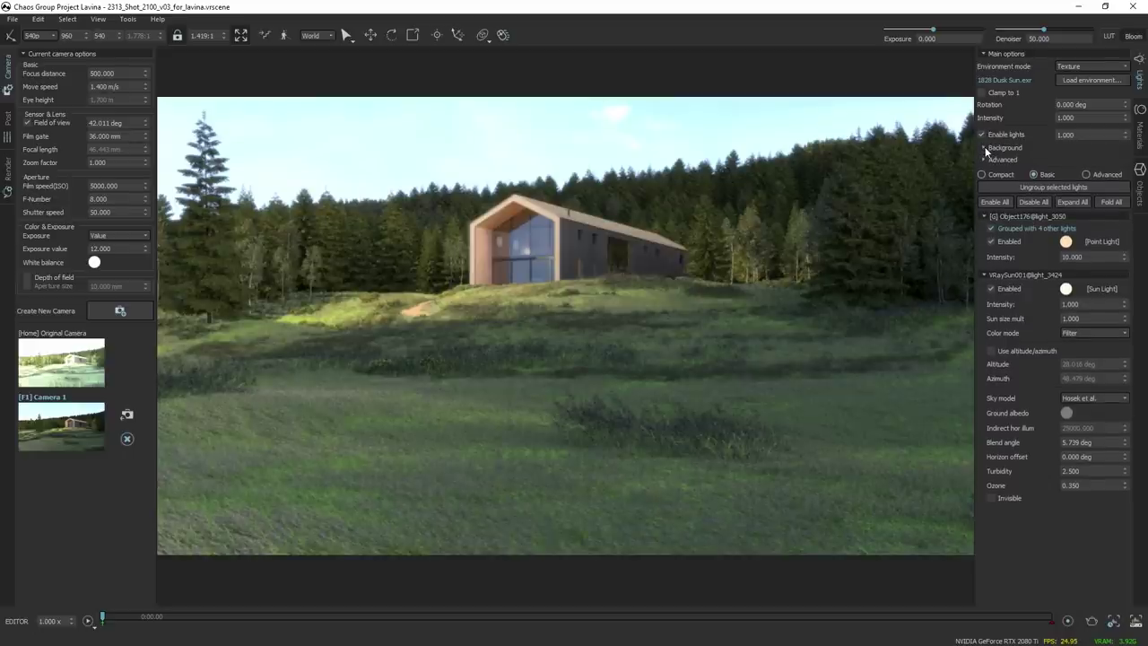
pyautogui.click(1090, 67)
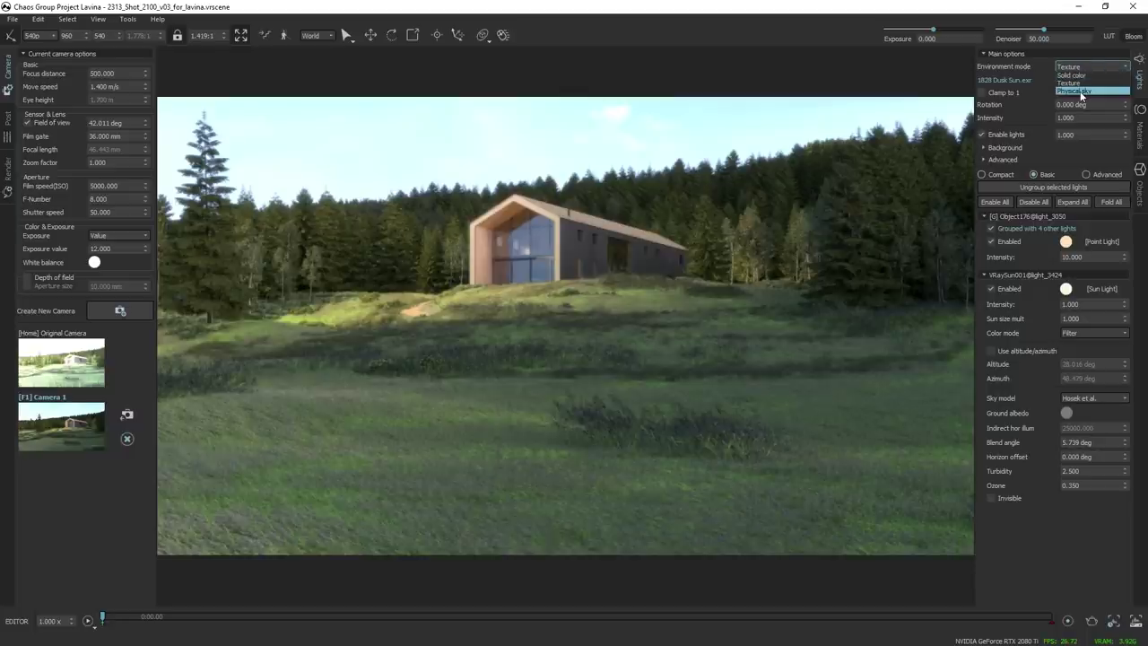
pyautogui.click(1081, 91)
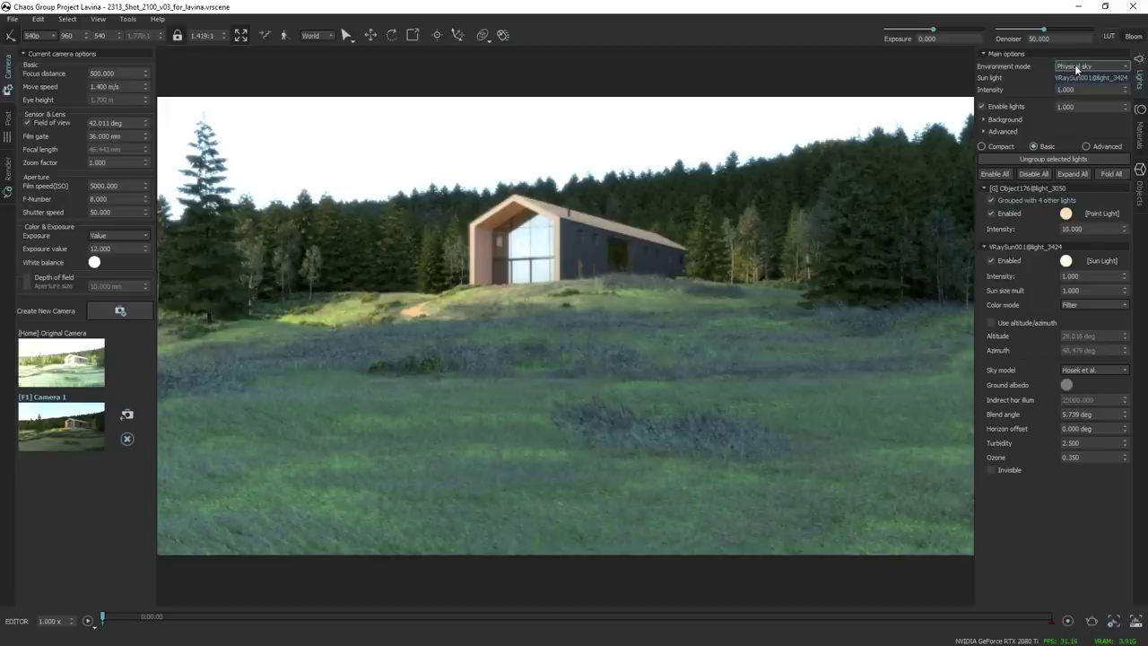
pyautogui.click(1077, 68)
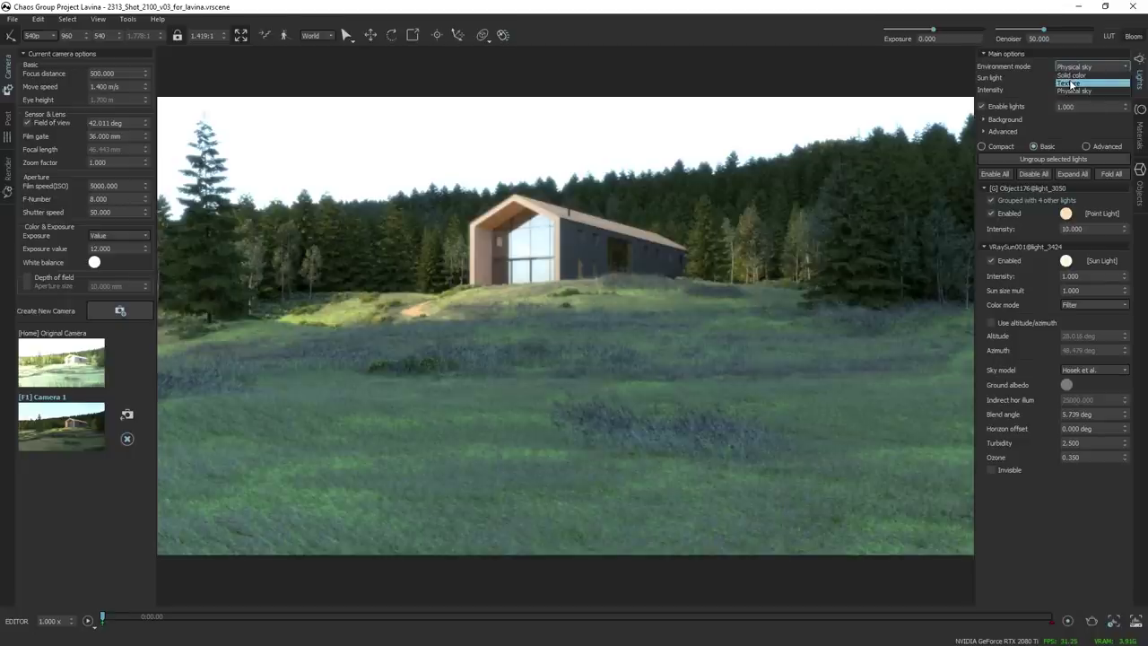
pyautogui.click(1071, 83)
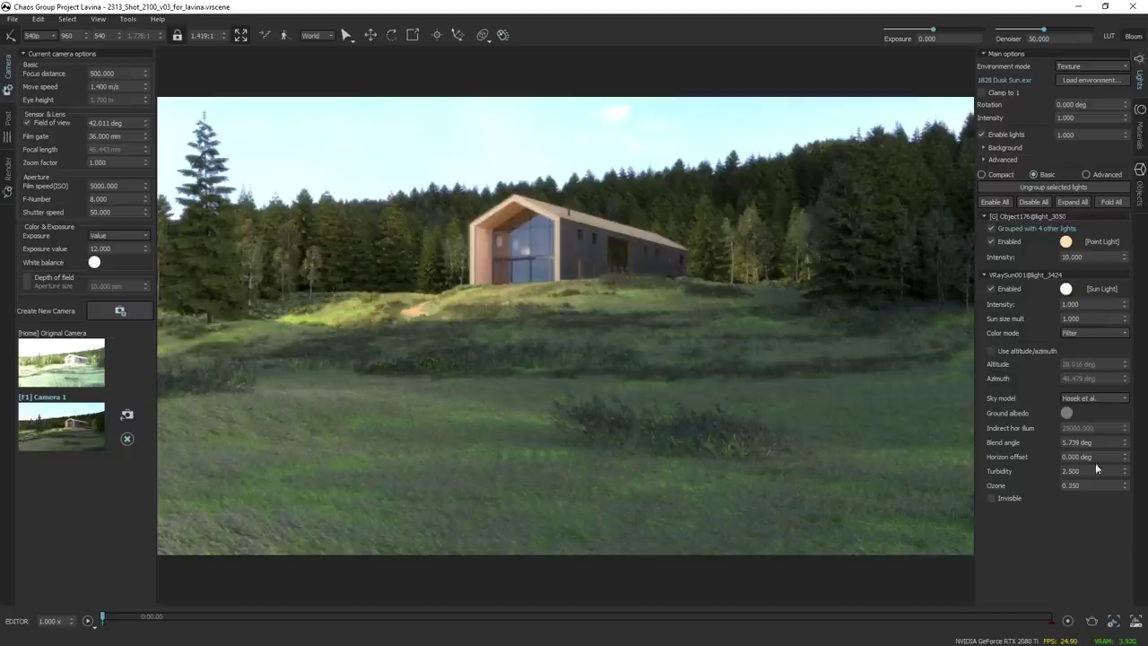
# Review the scene's material list and browse through the object list.
pyautogui.click(1139, 126)
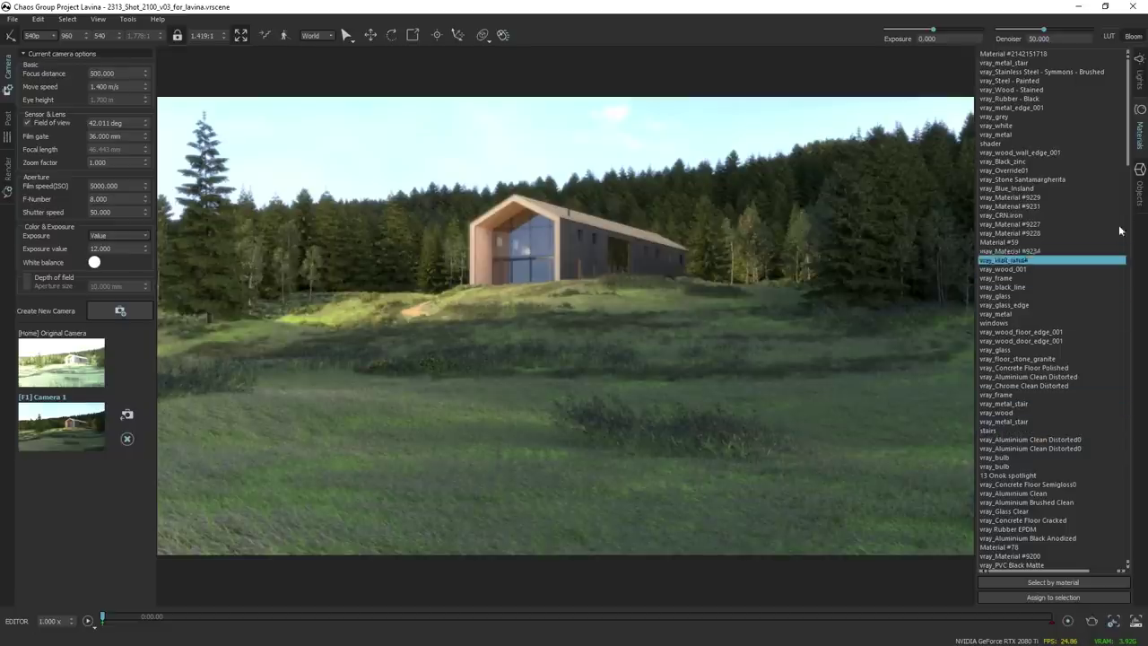
pyautogui.click(1141, 196)
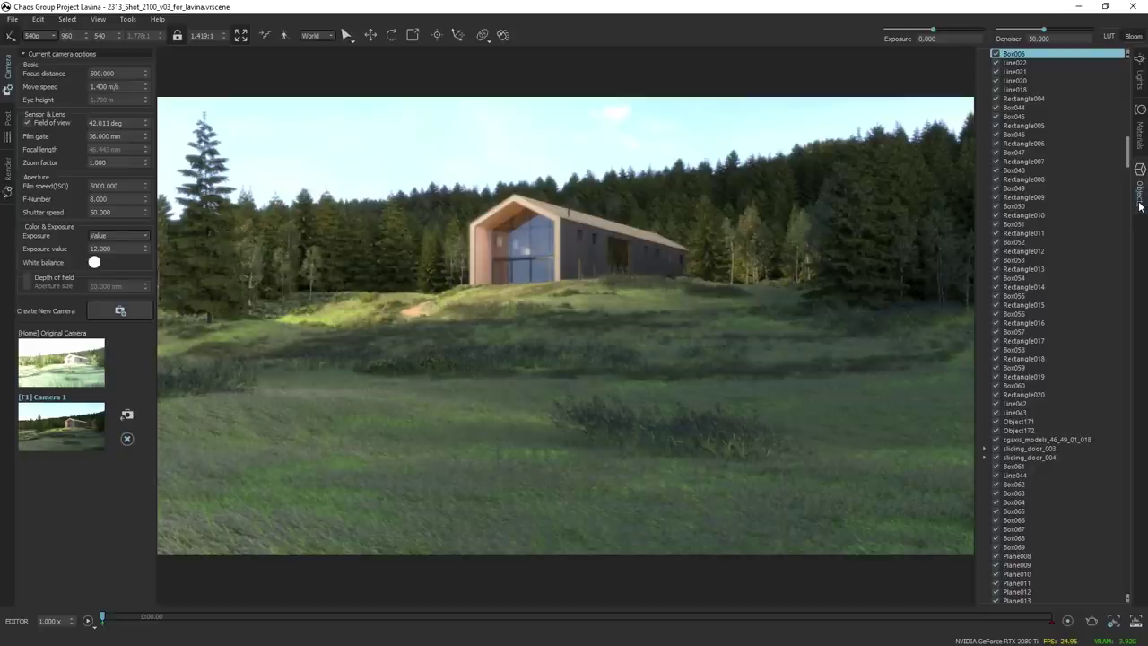
pyautogui.scroll(-5, 1001, 305)
pyautogui.click(1001, 314)
pyautogui.moveTo(1001, 314); pyautogui.dragTo(1016, 253)
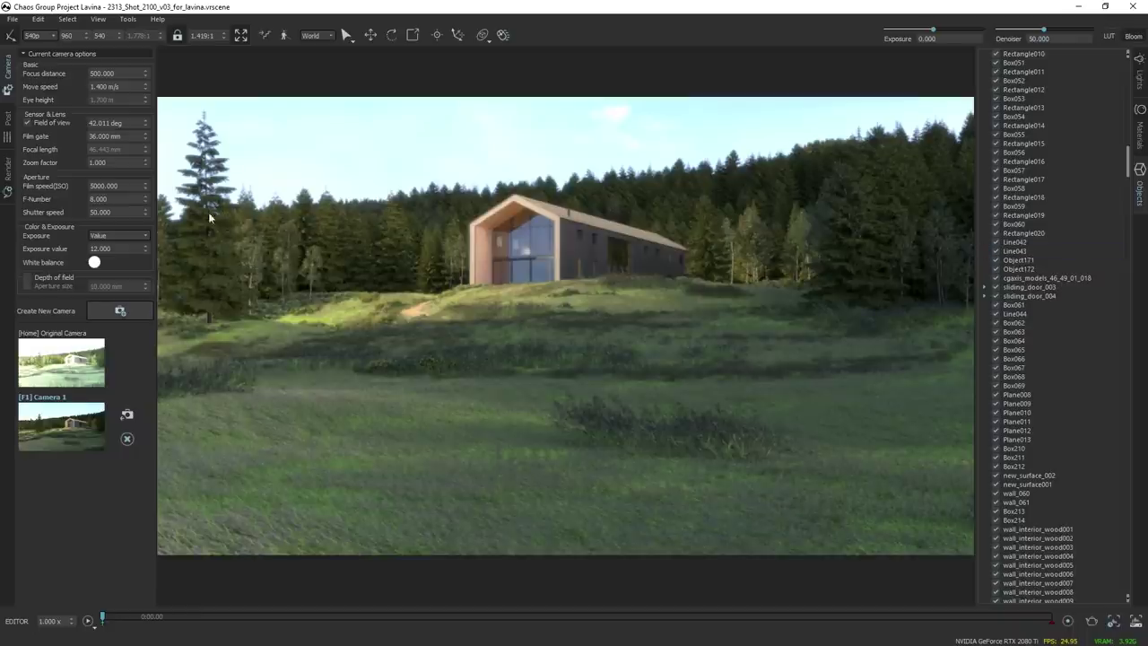
# Hide the tall pine tree 38_0 in front of the forest, show it again, and clear the selection.
pyautogui.click(228, 256)
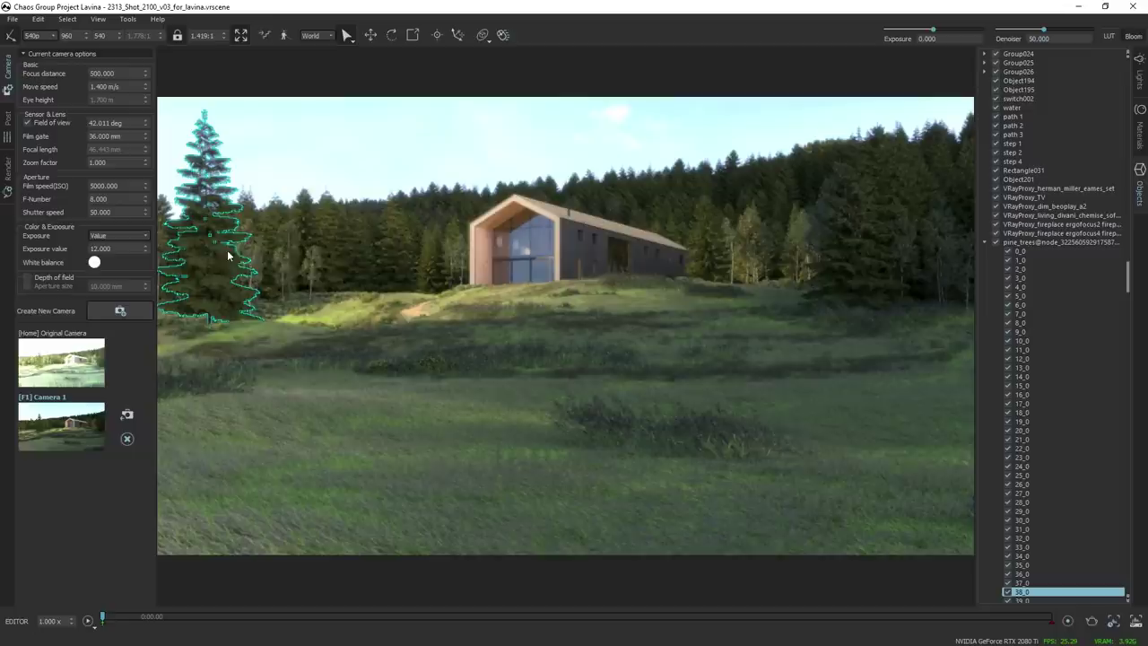
pyautogui.click(1007, 592)
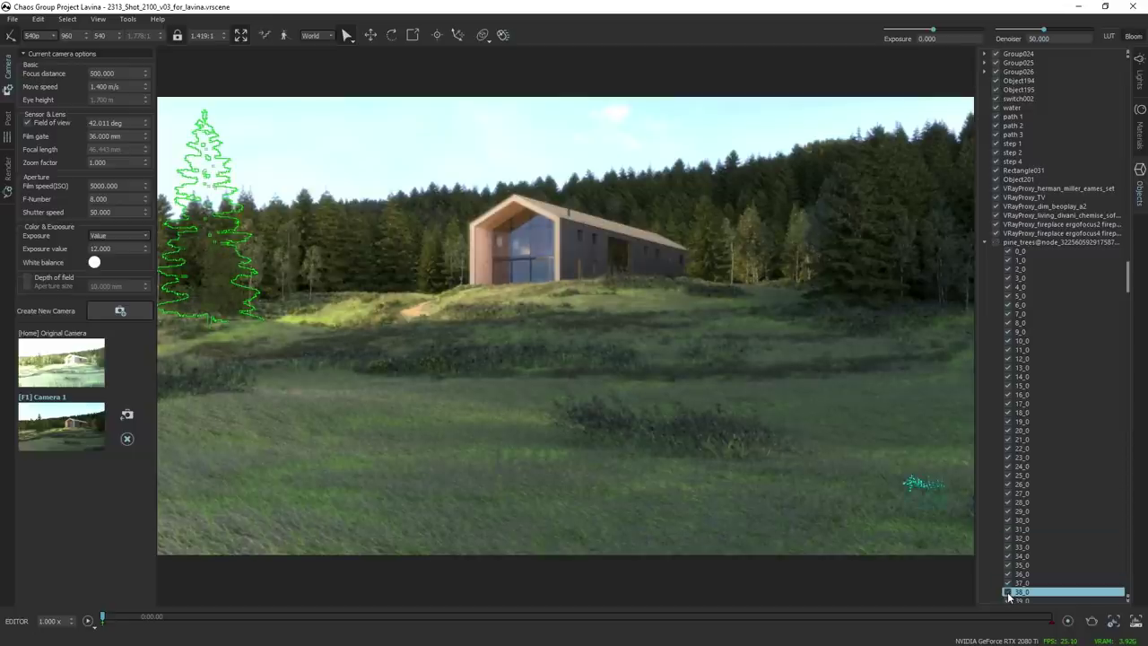
pyautogui.click(1007, 593)
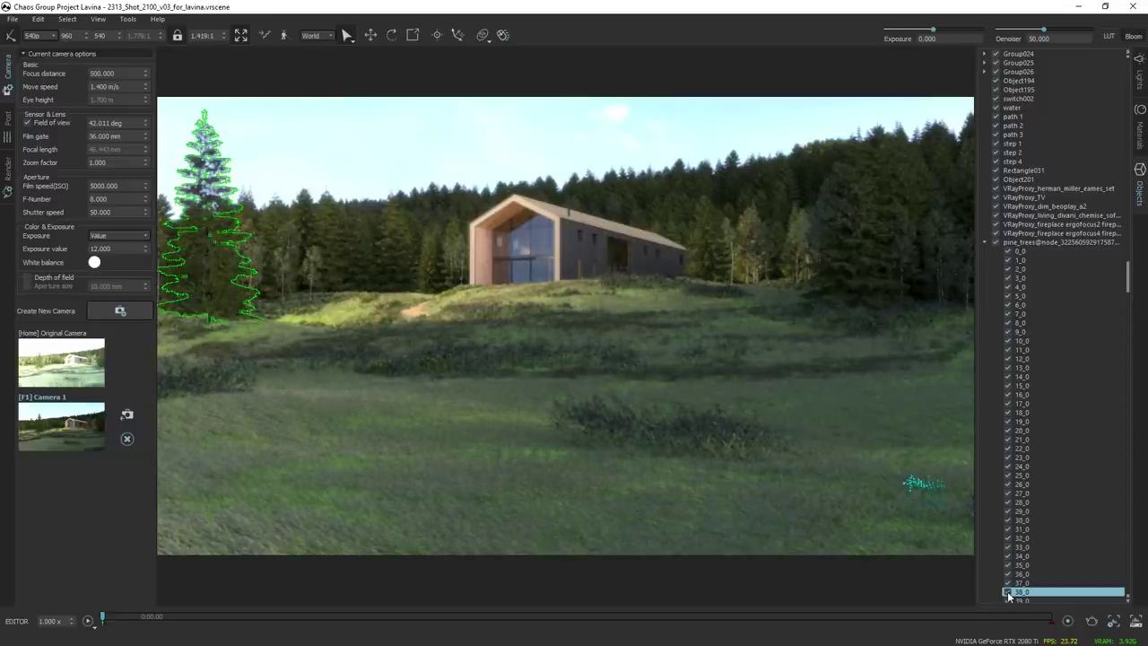
pyautogui.click(628, 146)
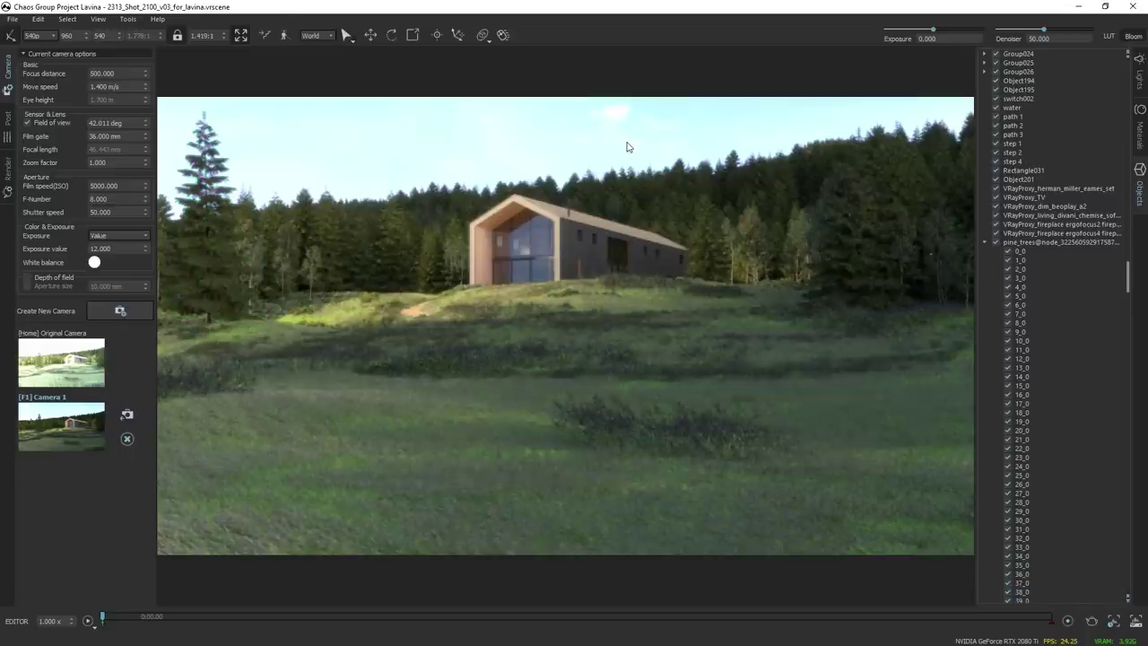
pyautogui.click(1101, 243)
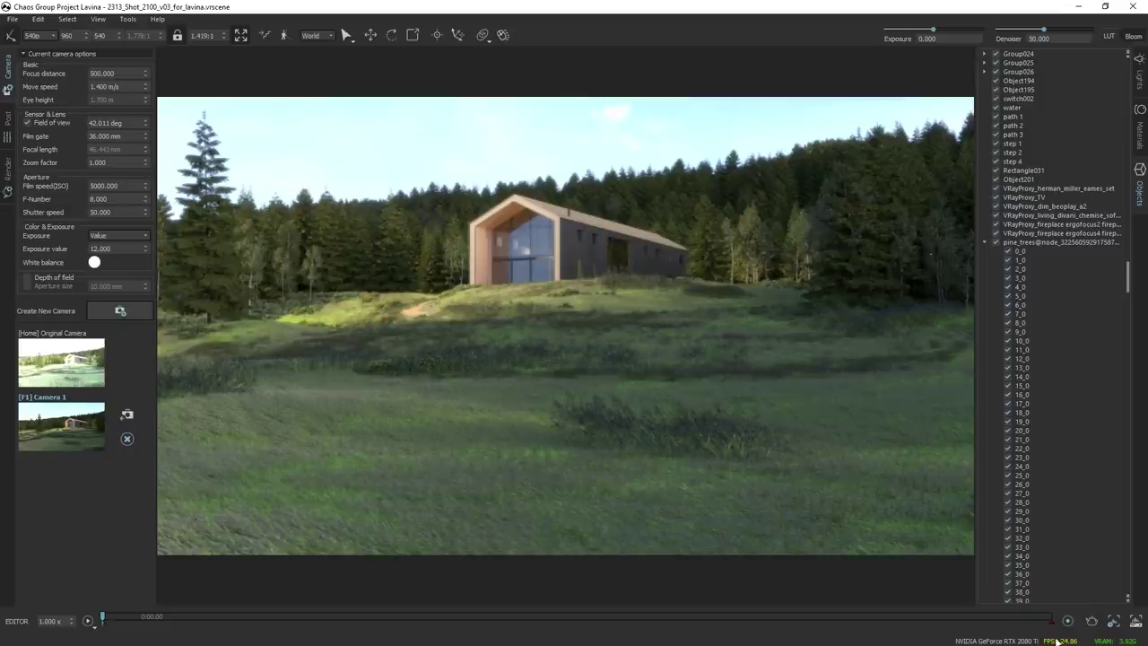
pyautogui.moveTo(1066, 637)
pyautogui.click(990, 588)
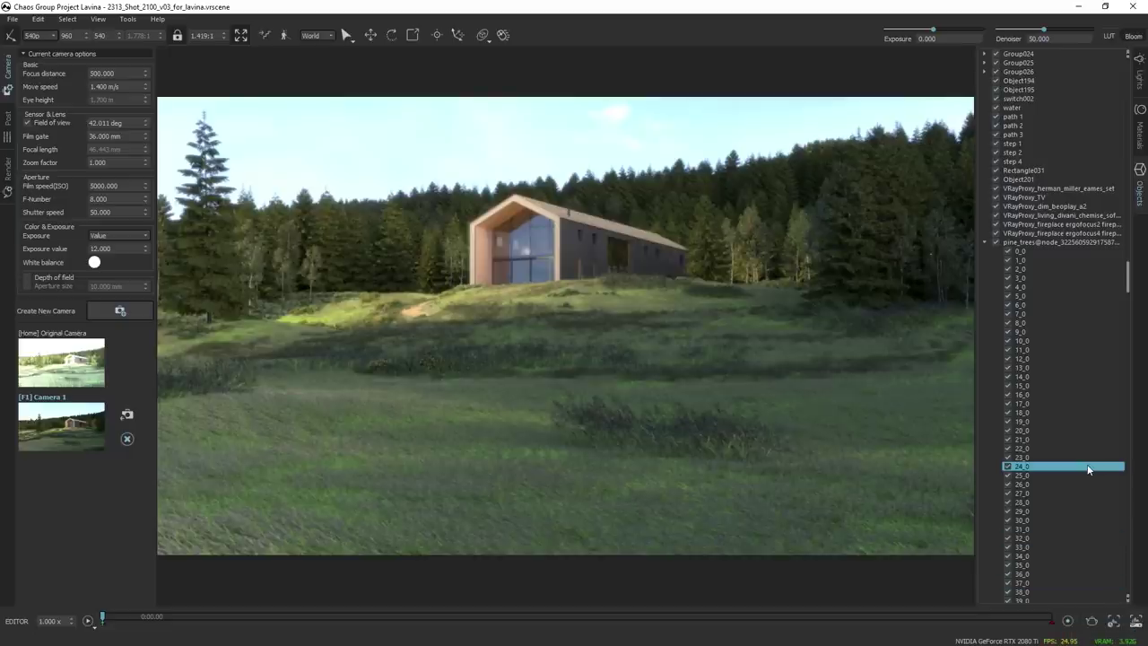
# View the newer saved snapshot PNG in the Brick folder, return to Project Lavina, and check the snapshot render settings without starting a render.
pyautogui.hotkey('alt', 'Tab')
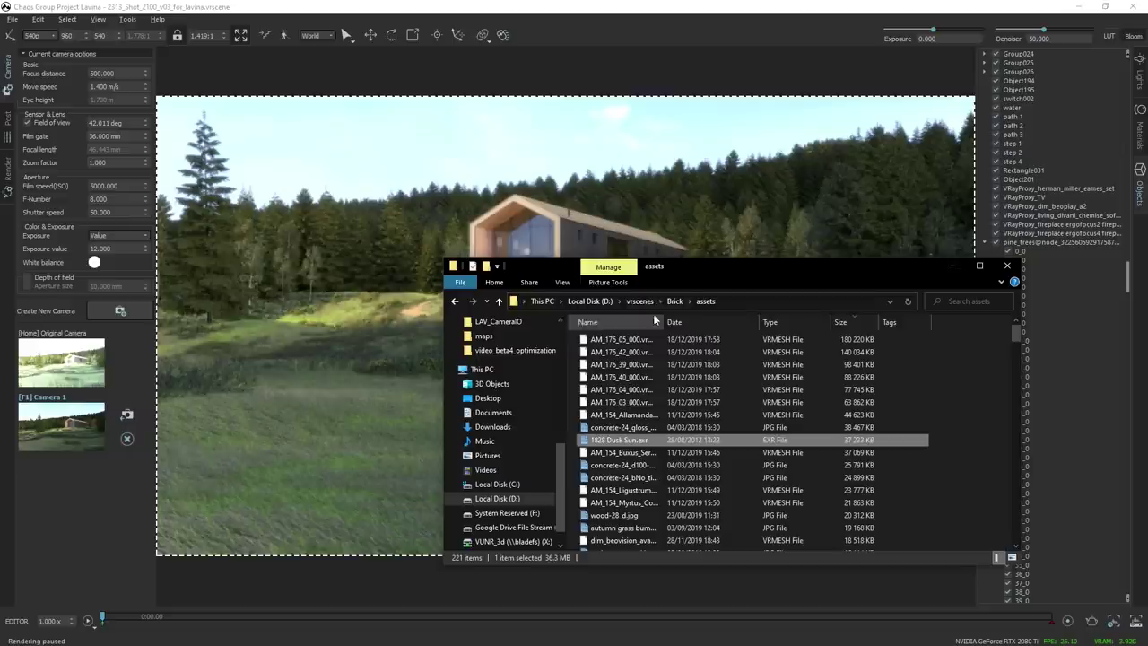
pyautogui.click(674, 301)
pyautogui.doubleClick(822, 380)
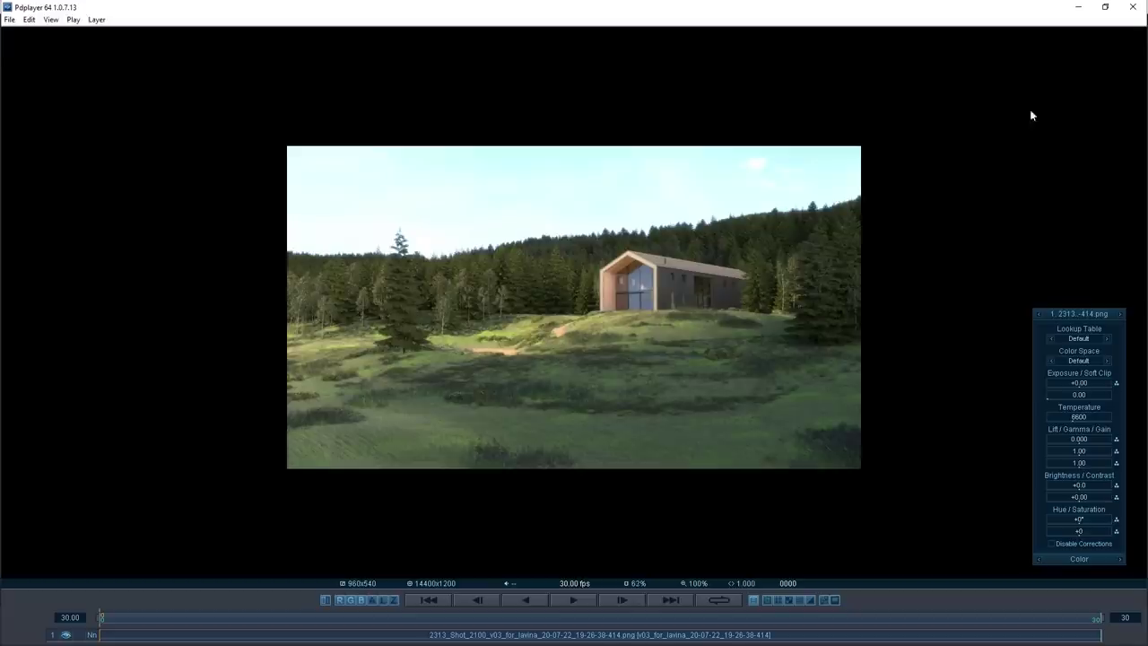
pyautogui.click(1132, 6)
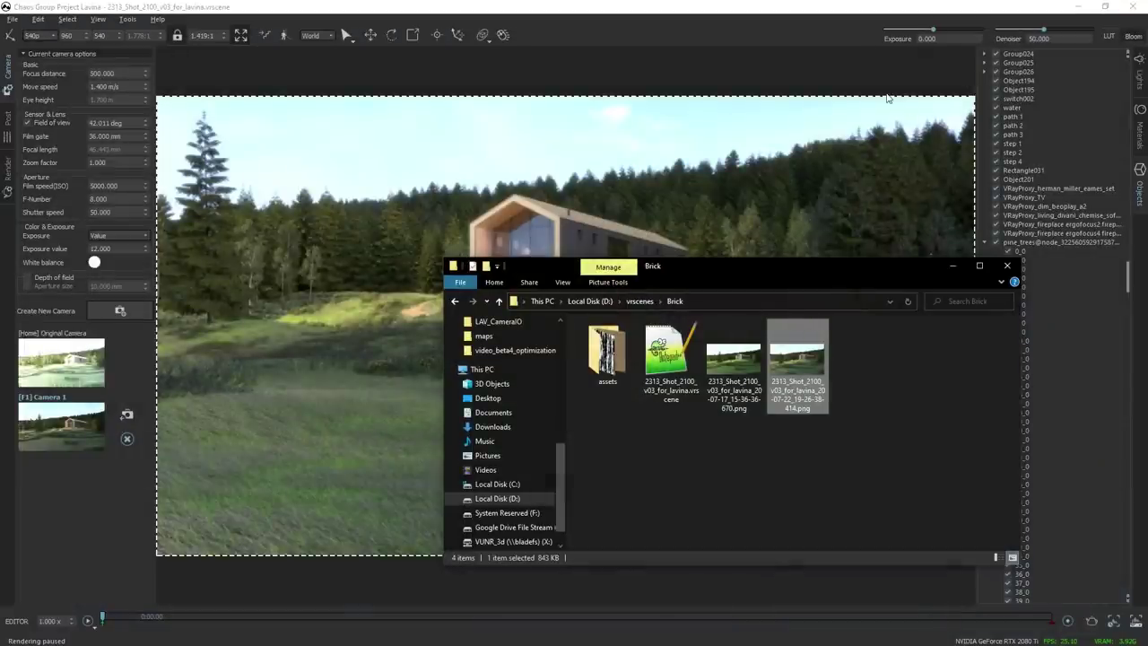
pyautogui.click(851, 30)
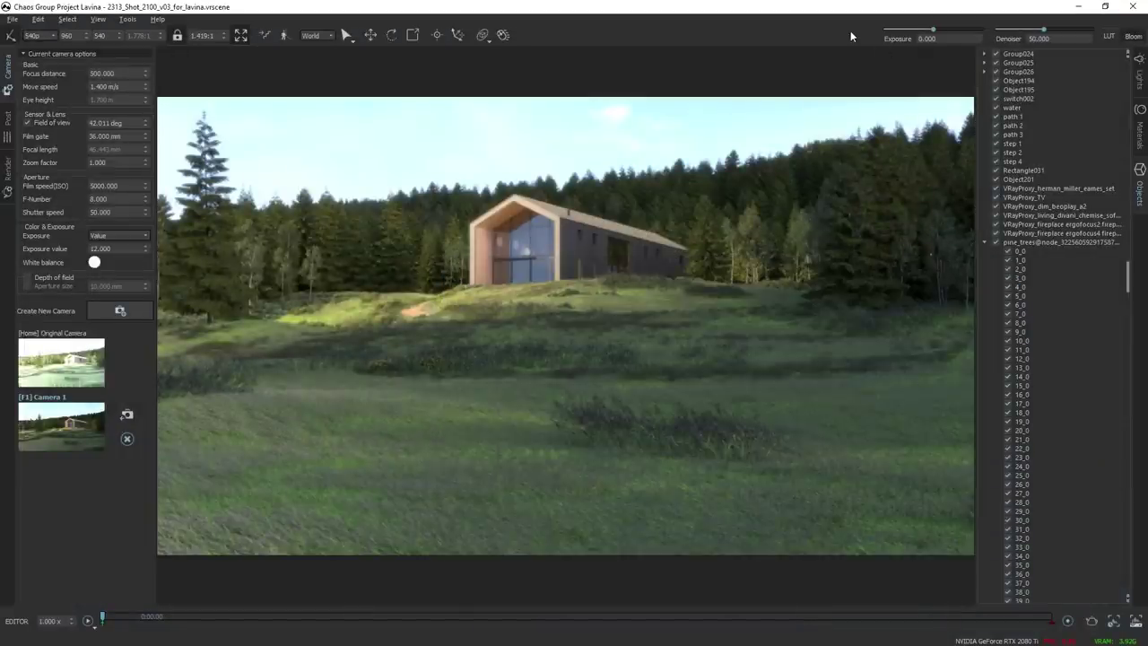
pyautogui.click(1114, 620)
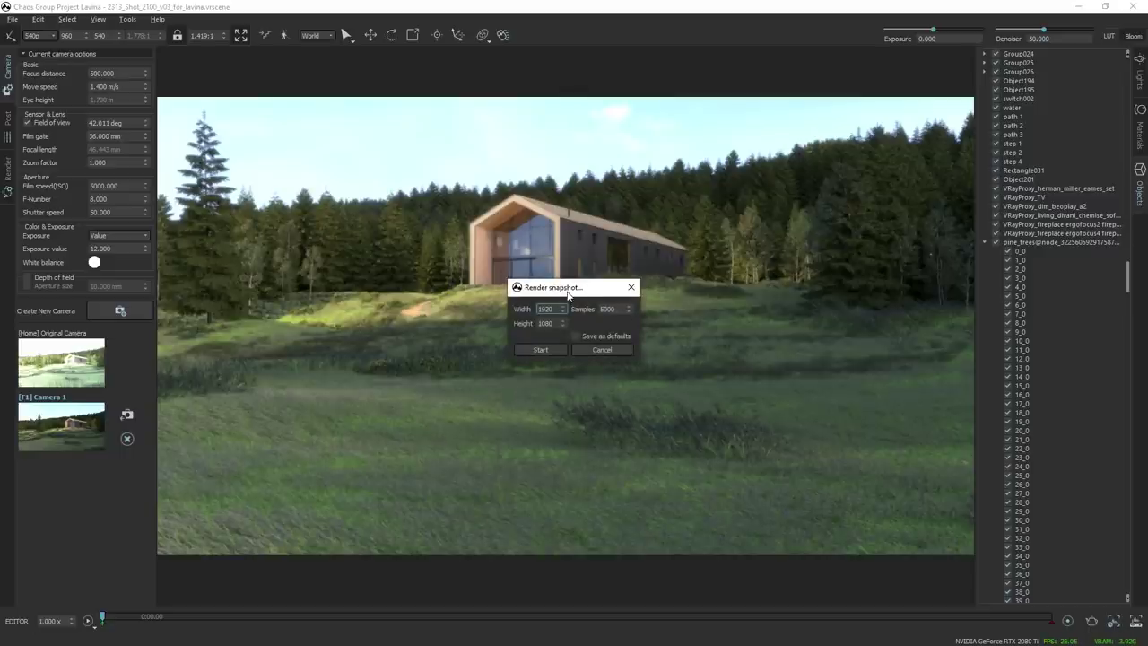
pyautogui.click(621, 351)
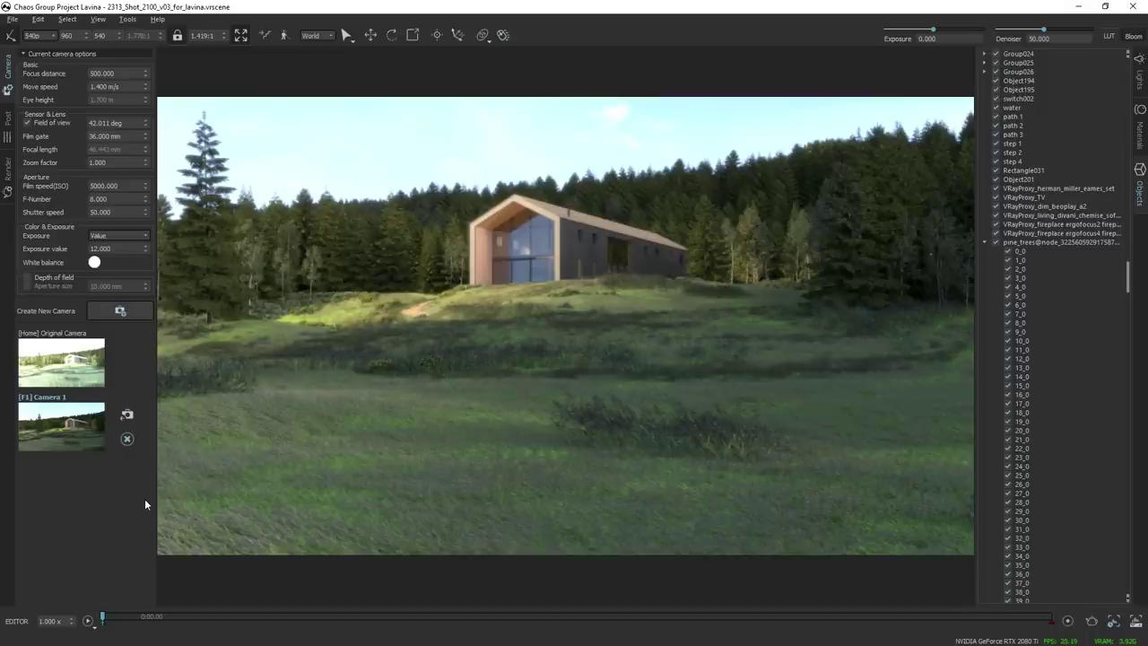
# Raise the move speed to 15.025 m/s, fly to a frontal view of the glazed gable behind the pine, and save it as a new camera.
pyautogui.moveTo(705, 391); pyautogui.dragTo(641, 428)
pyautogui.moveTo(145, 88); pyautogui.dragTo(191, 391)
pyautogui.moveTo(574, 358); pyautogui.dragTo(550, 357)
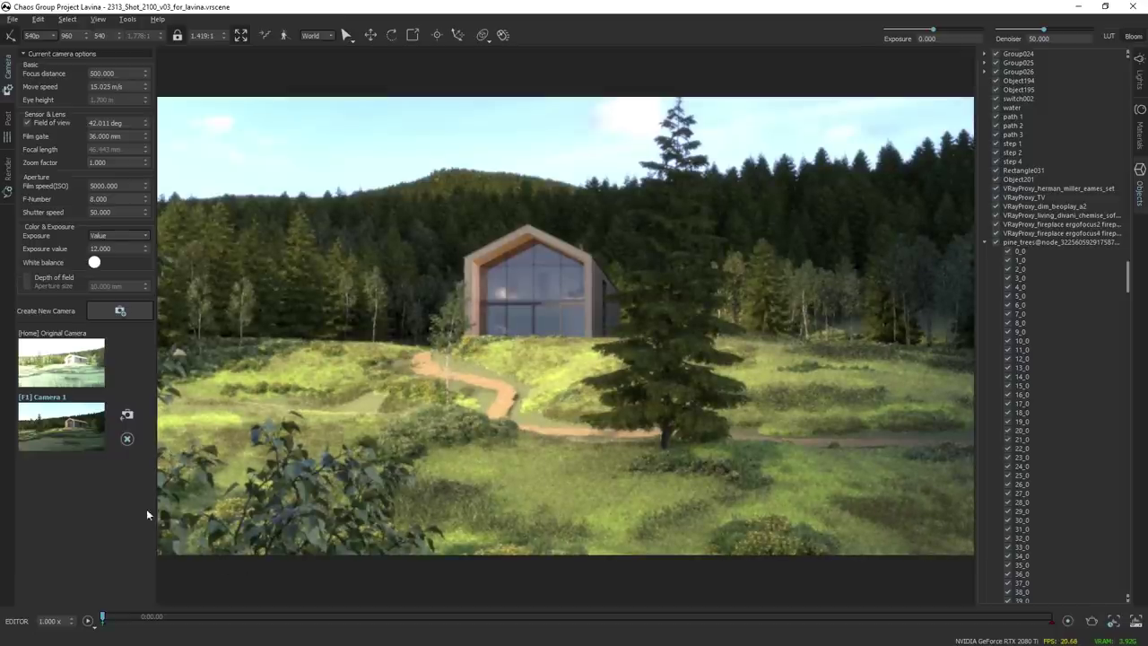
pyautogui.click(124, 310)
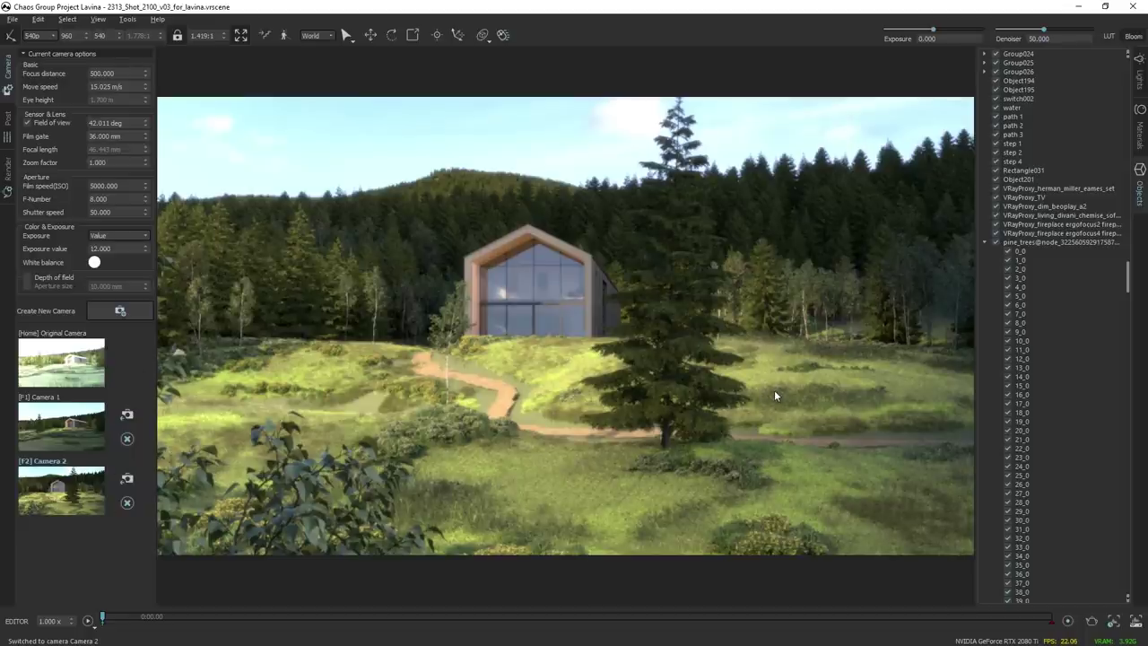
# Fly to an elevated view of the house's long side above the trees and save it as a new camera.
pyautogui.moveTo(565, 325); pyautogui.dragTo(677, 162)
pyautogui.press('d')
pyautogui.moveTo(466, 277); pyautogui.dragTo(457, 279)
pyautogui.press('q')
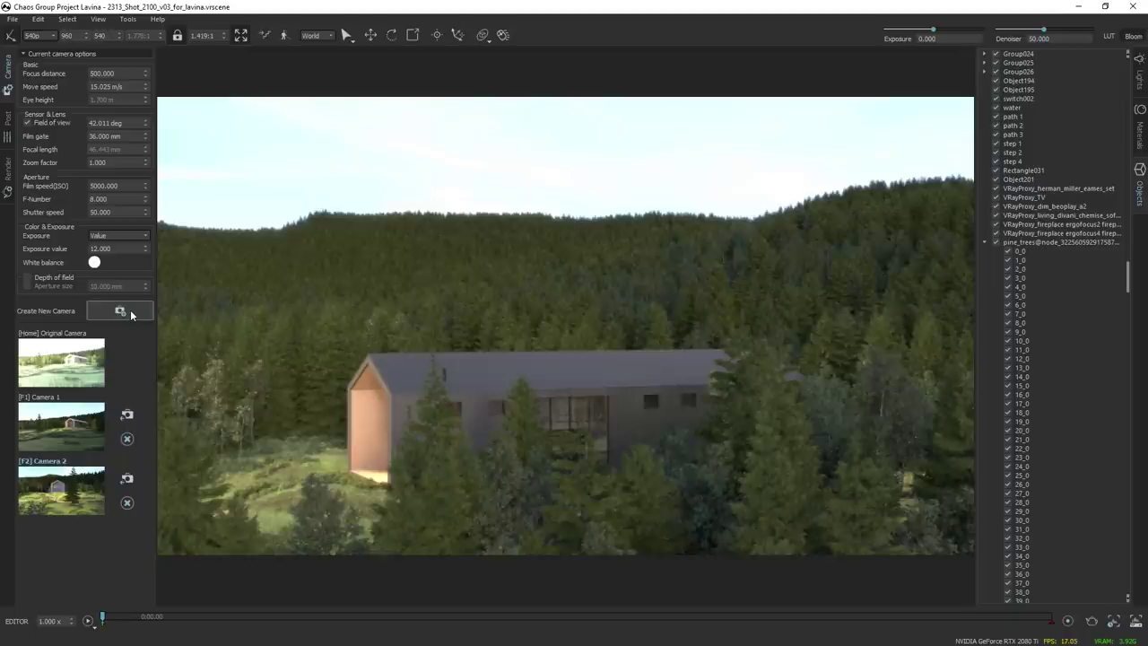
pyautogui.click(129, 312)
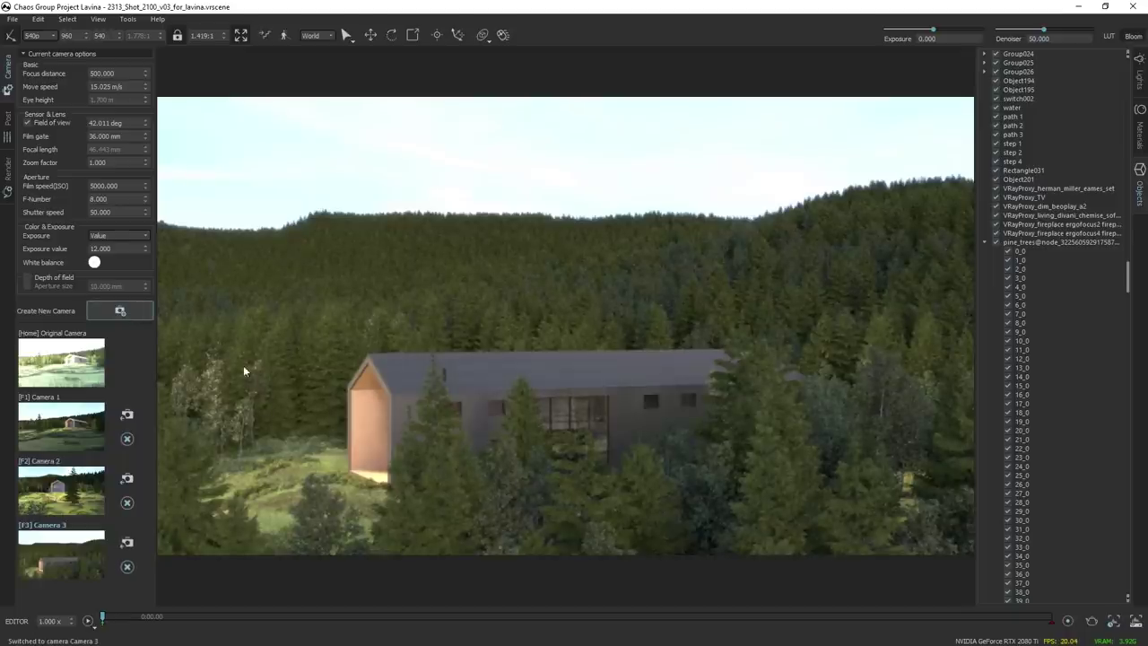
# Shift the elevated view sideways until the dirt path and the open gable are in frame, and save it as another camera.
pyautogui.moveTo(466, 419); pyautogui.dragTo(1019, 436, button='middle')
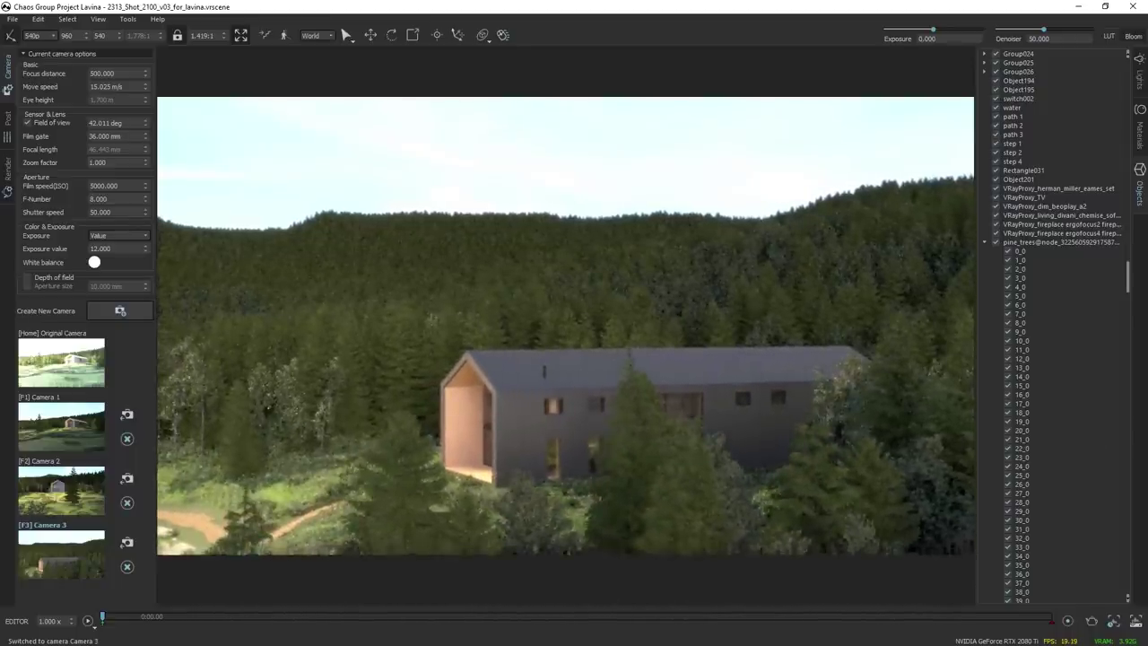
pyautogui.moveTo(695, 346); pyautogui.dragTo(830, 343, button='middle')
pyautogui.moveTo(629, 413); pyautogui.dragTo(915, 433, button='middle')
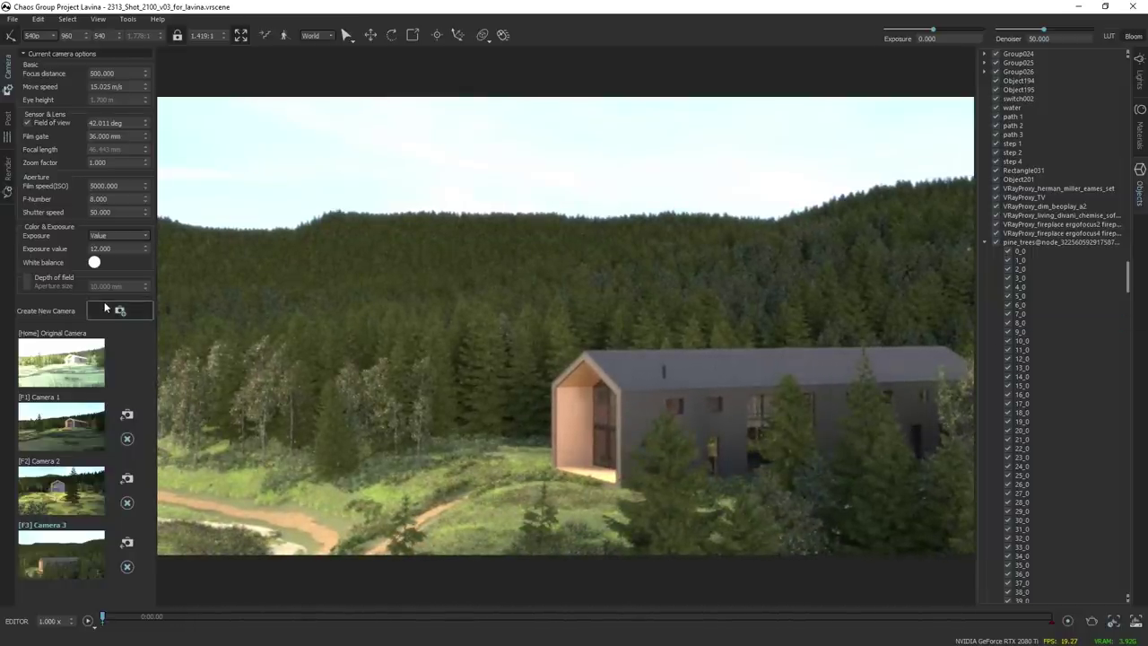
pyautogui.click(105, 307)
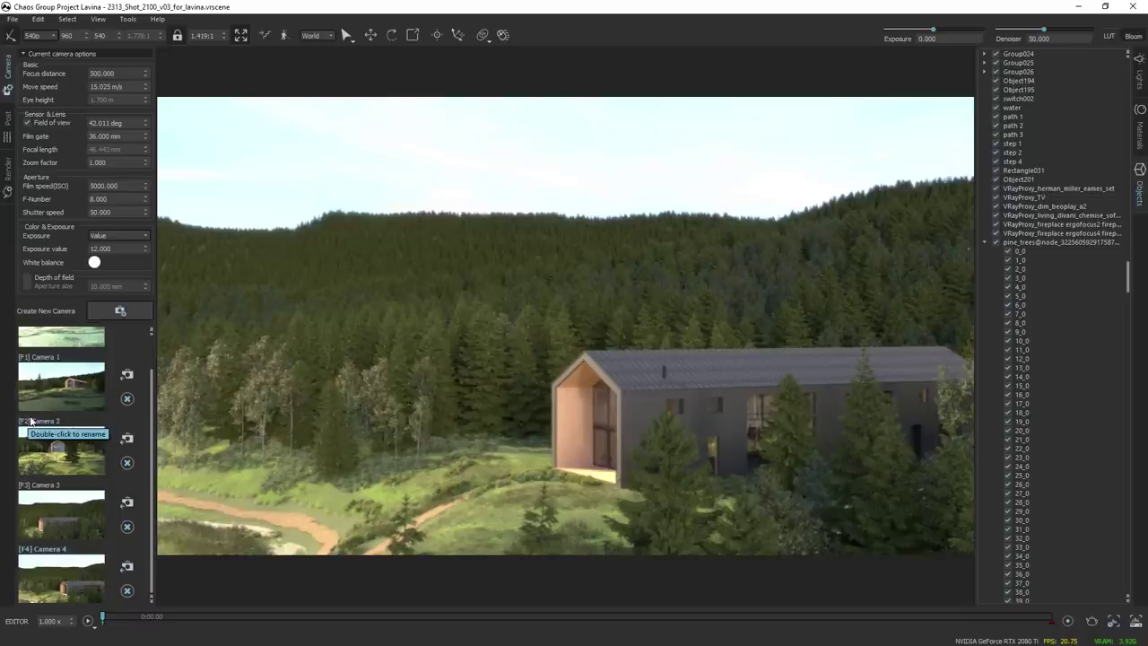
# Play the transitions between saved views by switching to Camera 1, on to Camera 2, and back to Camera 1.
pyautogui.doubleClick(82, 381)
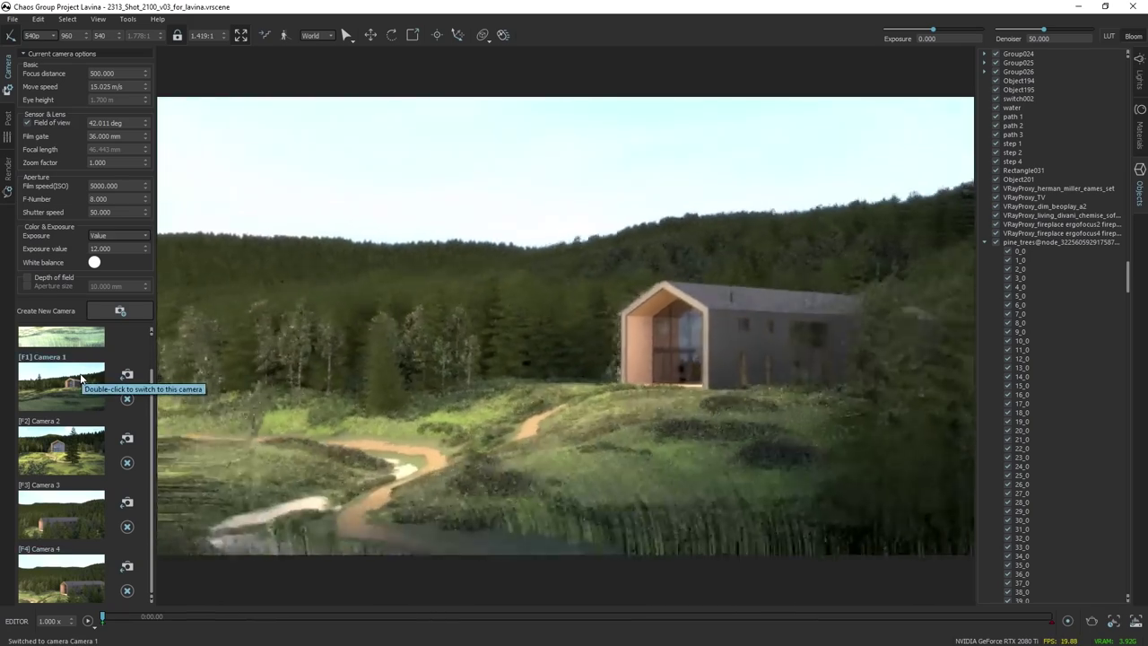
pyautogui.doubleClick(84, 448)
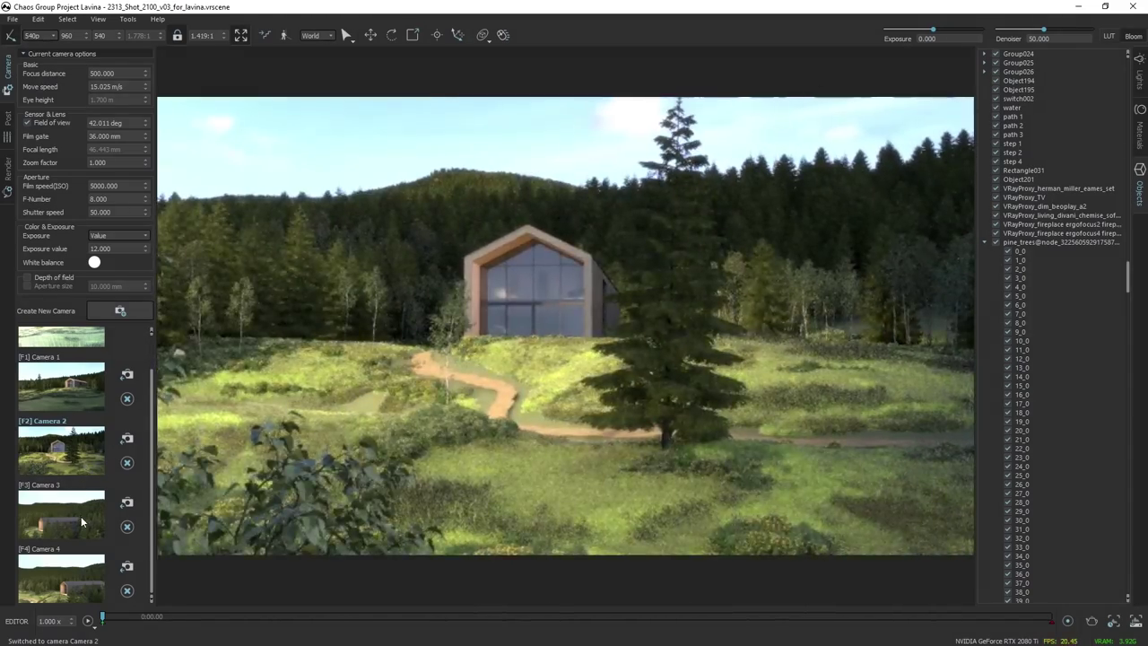
pyautogui.doubleClick(76, 389)
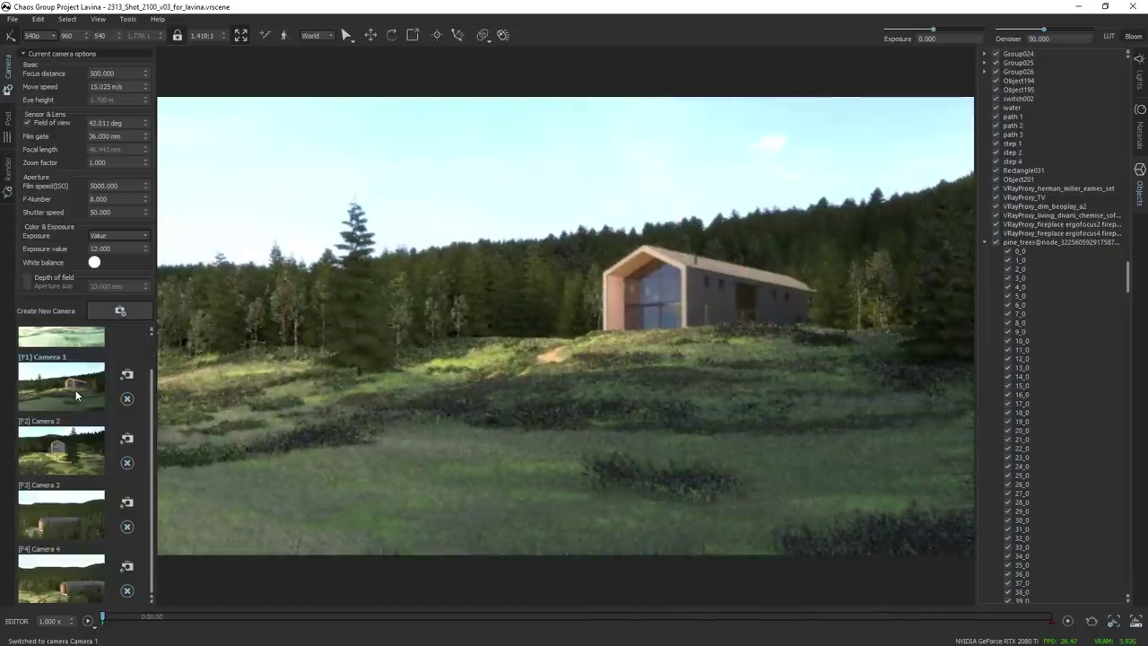
# Play the view transitions by switching to Camera 3, Camera 4 and Camera 2, and repeat the same sequence.
pyautogui.click(86, 515)
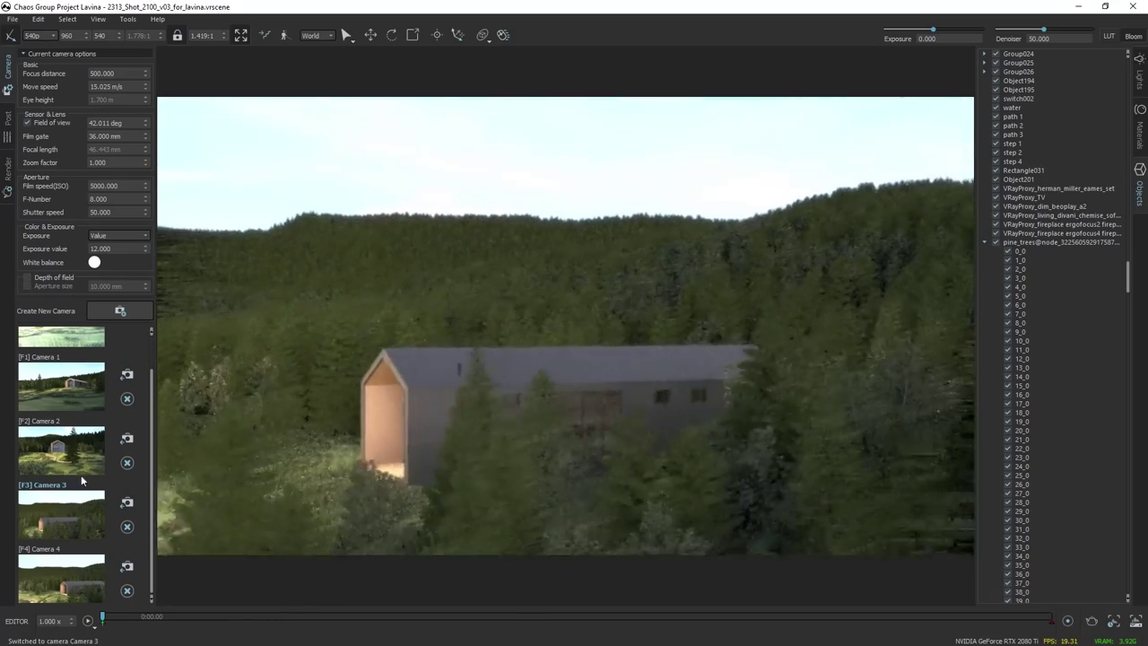
pyautogui.click(73, 584)
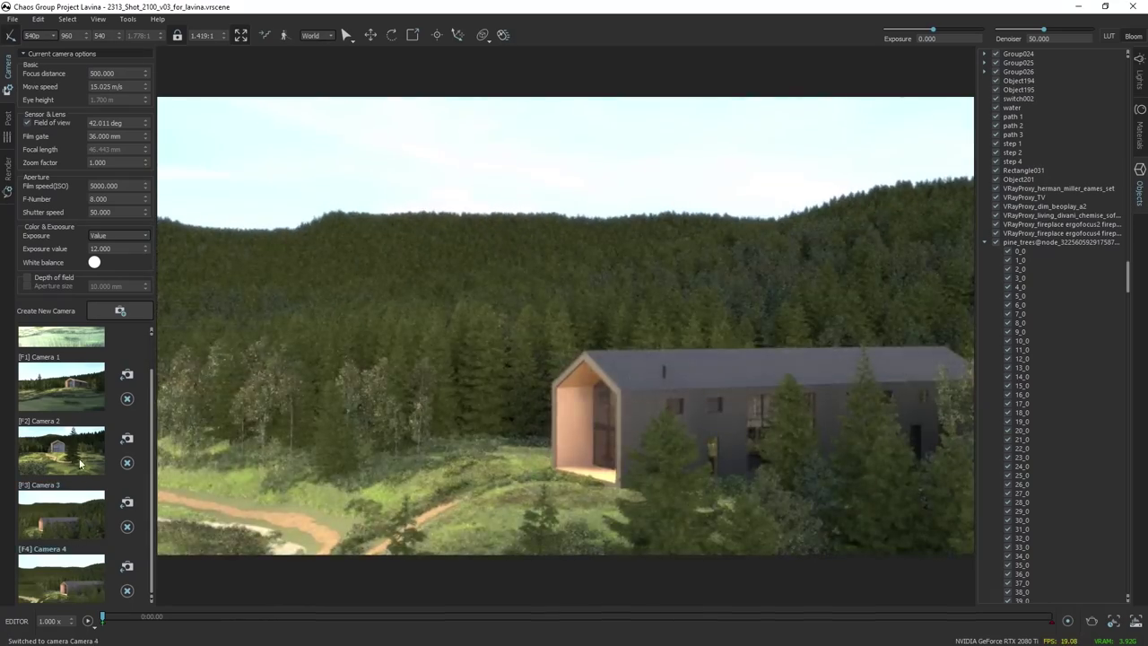
pyautogui.click(78, 459)
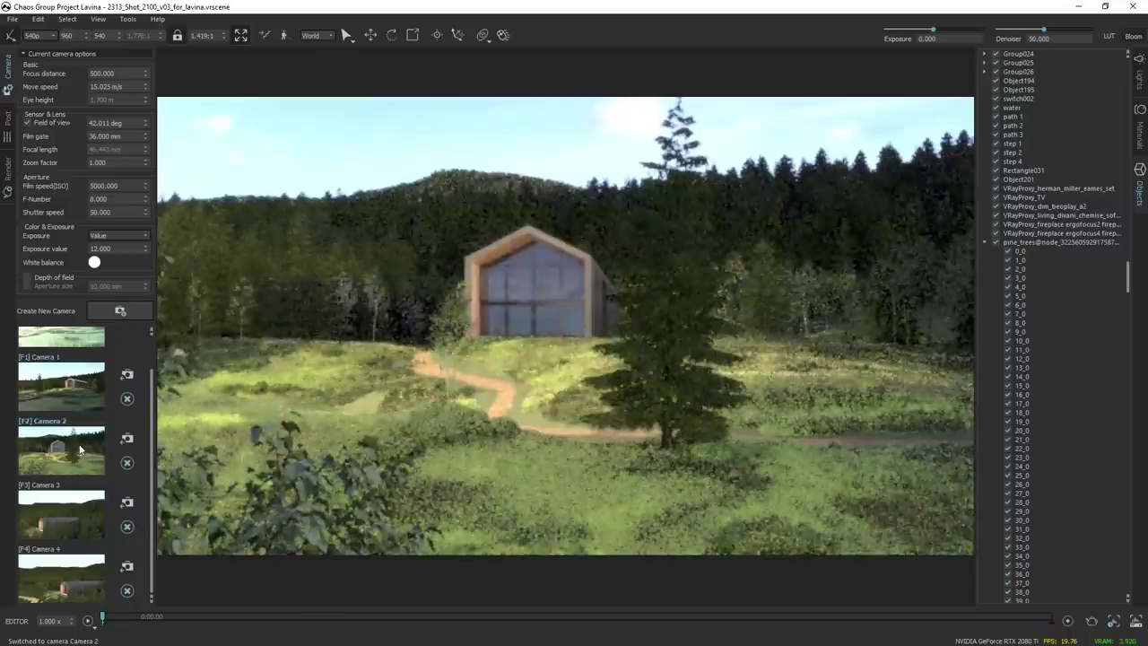
pyautogui.click(75, 512)
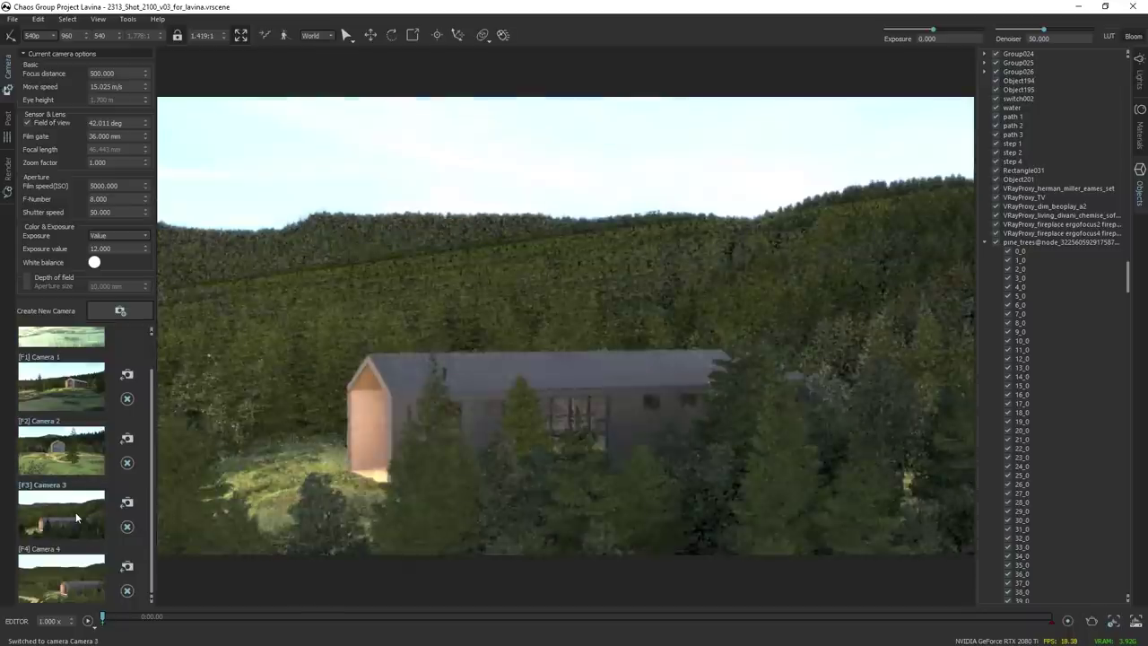
pyautogui.click(71, 574)
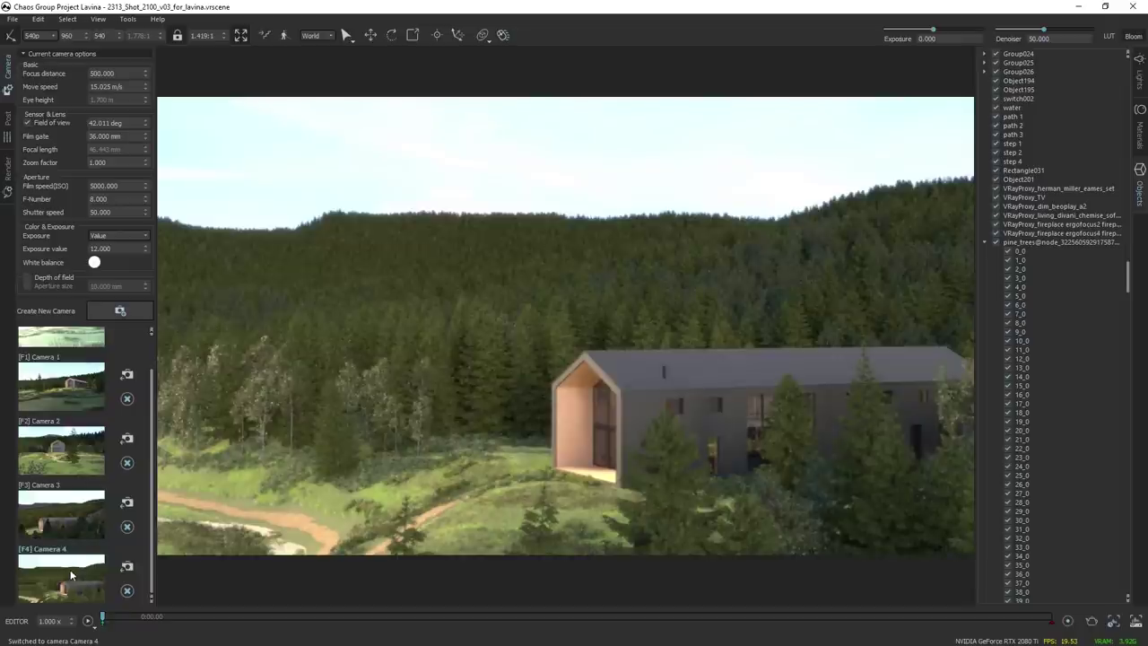
pyautogui.click(87, 450)
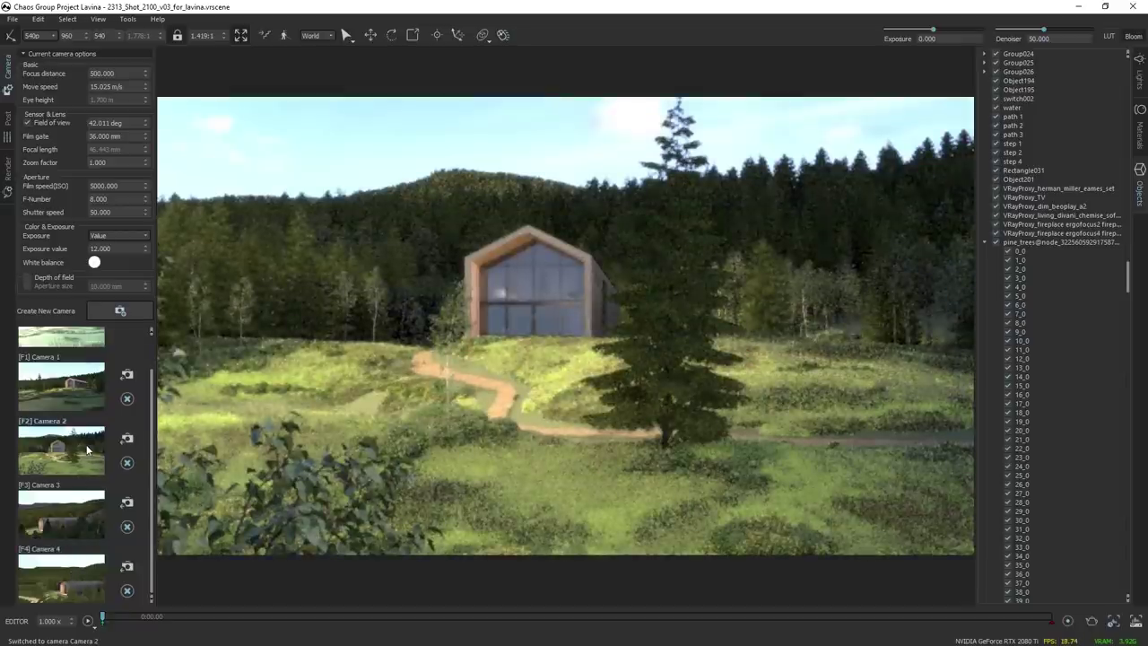
# Open the animation editor and switch through the saved views Camera 1, Camera 2 and Camera 3.
pyautogui.click(18, 620)
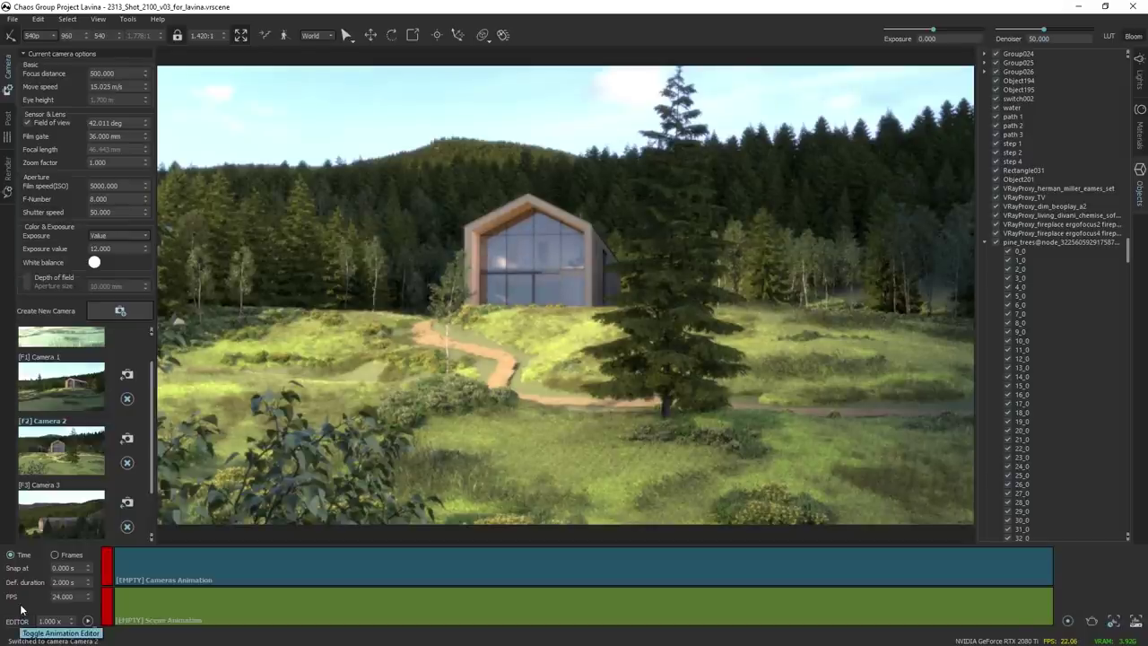
pyautogui.press('F1')
pyautogui.press('F2')
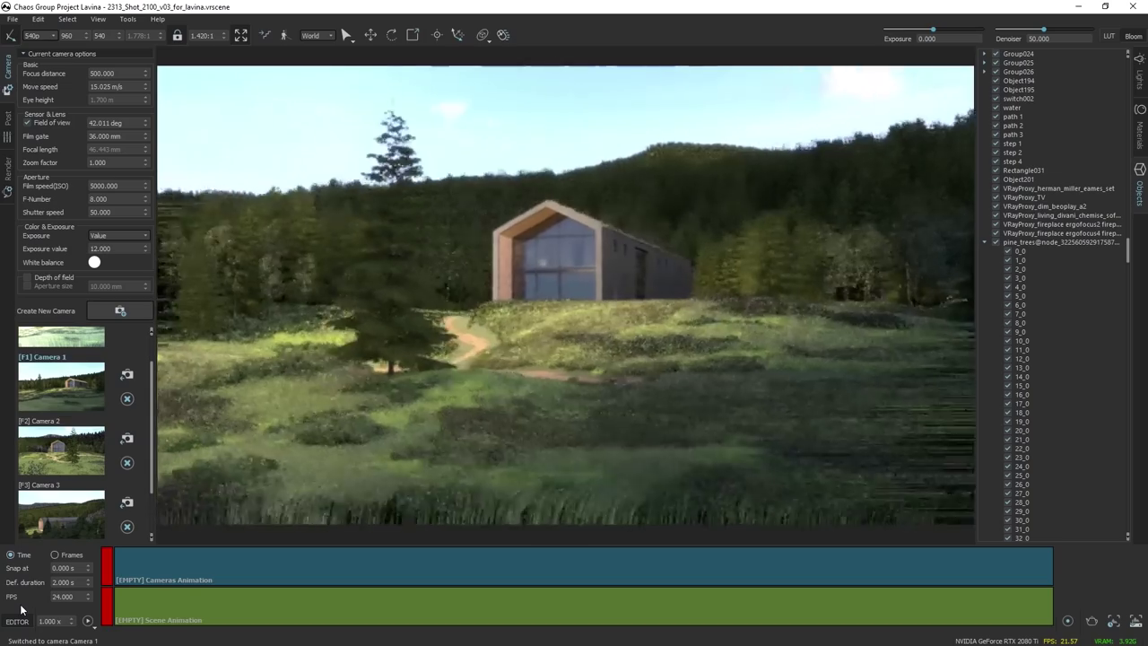
pyautogui.press('F3')
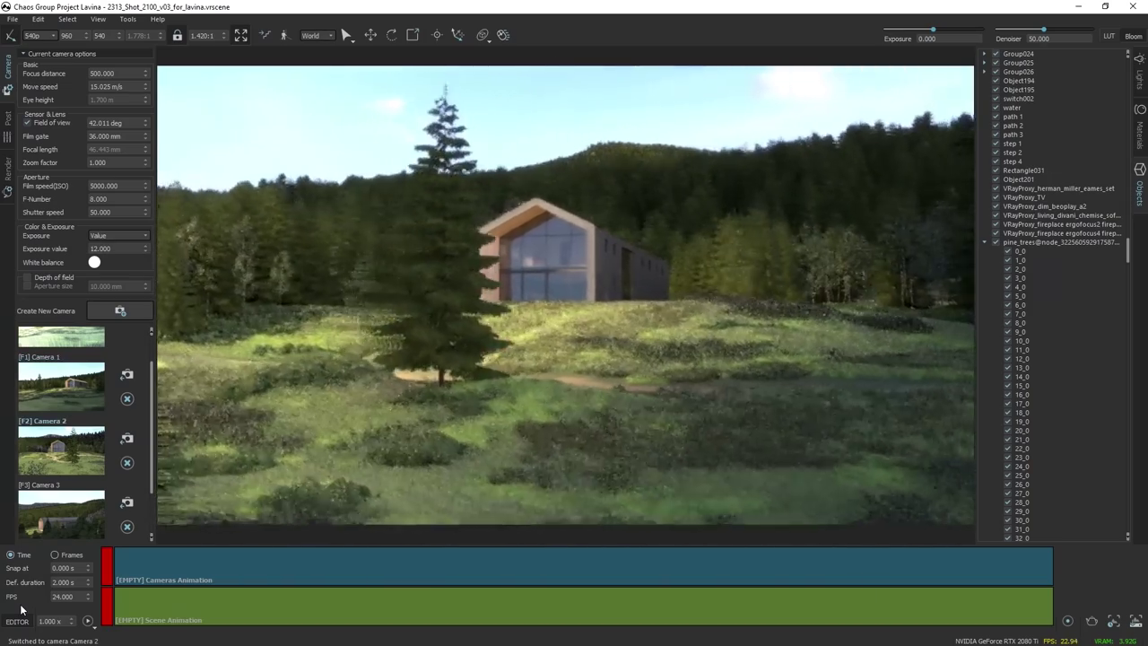
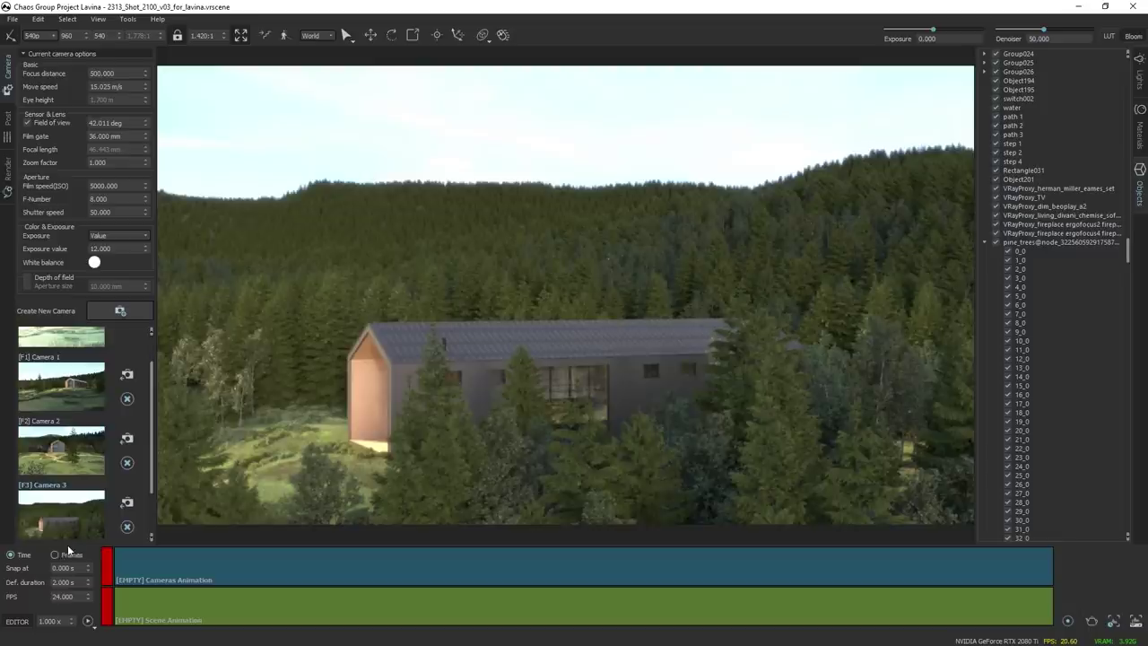
# Try the timeline in frames, raise the snap interval to 0.208 s, and return the timeline units to time.
pyautogui.click(60, 556)
pyautogui.click(99, 569)
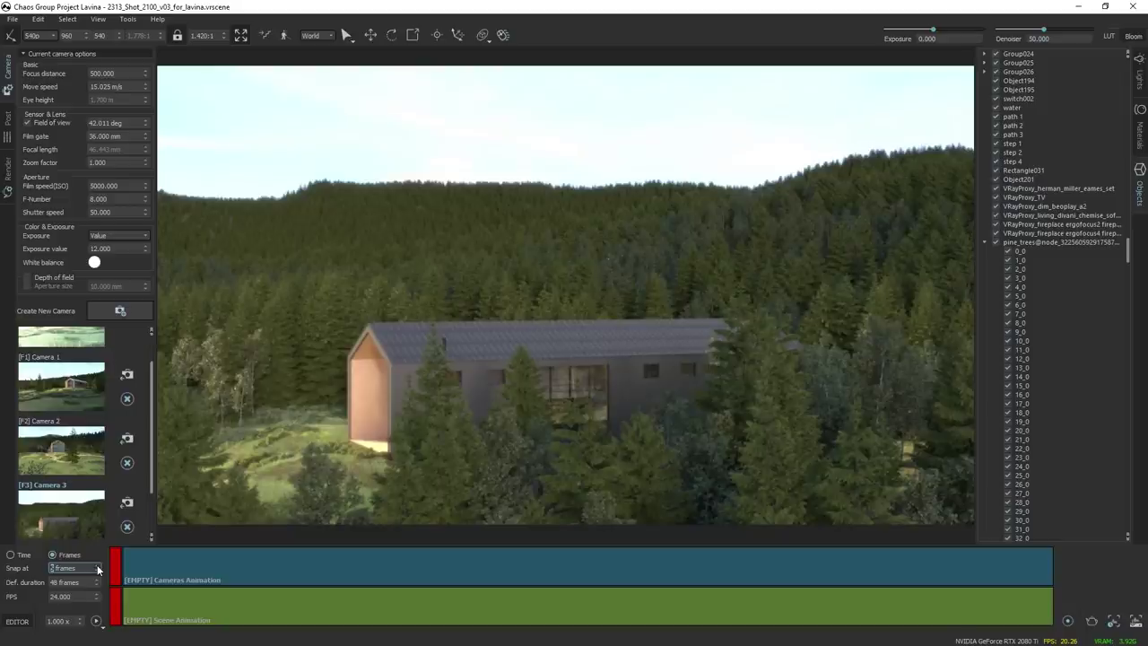
pyautogui.click(20, 557)
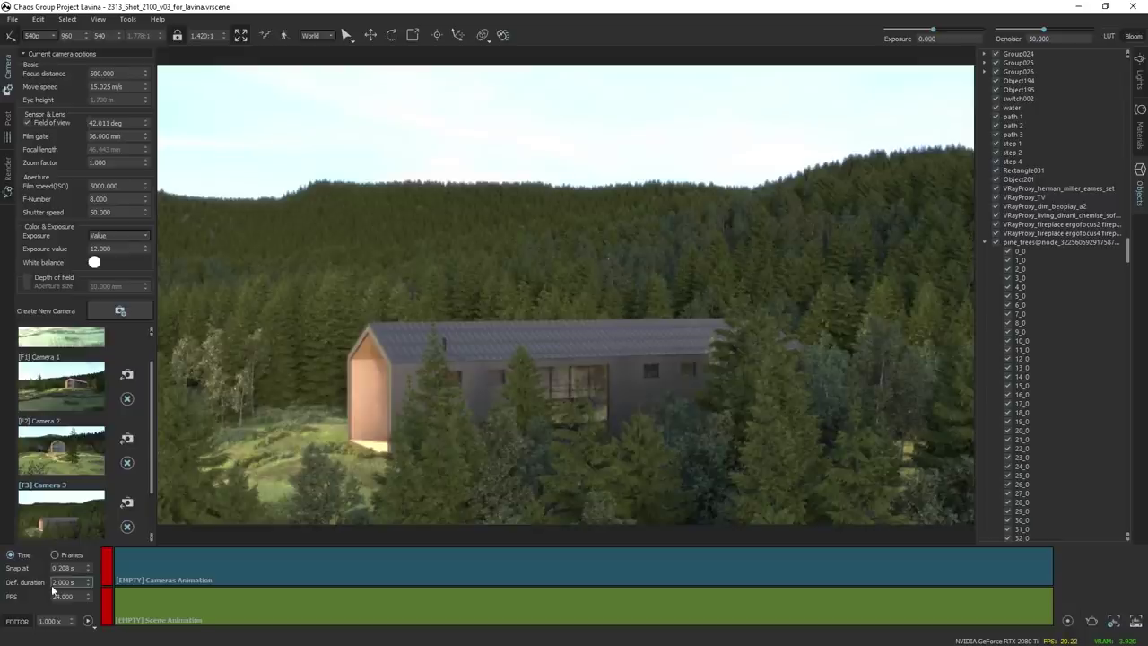
# Place Camera 1 followed by Camera 2 on the cameras animation track and scrub through the Camera 1 clip.
pyautogui.moveTo(92, 363); pyautogui.dragTo(122, 559)
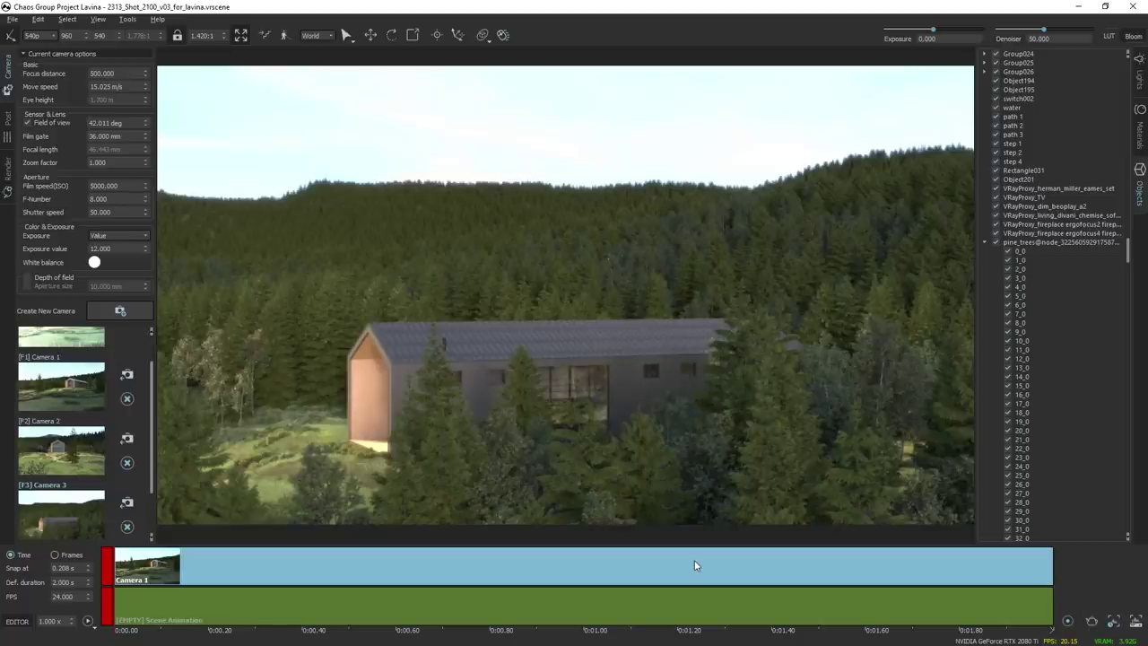
pyautogui.scroll(-2, 695, 565)
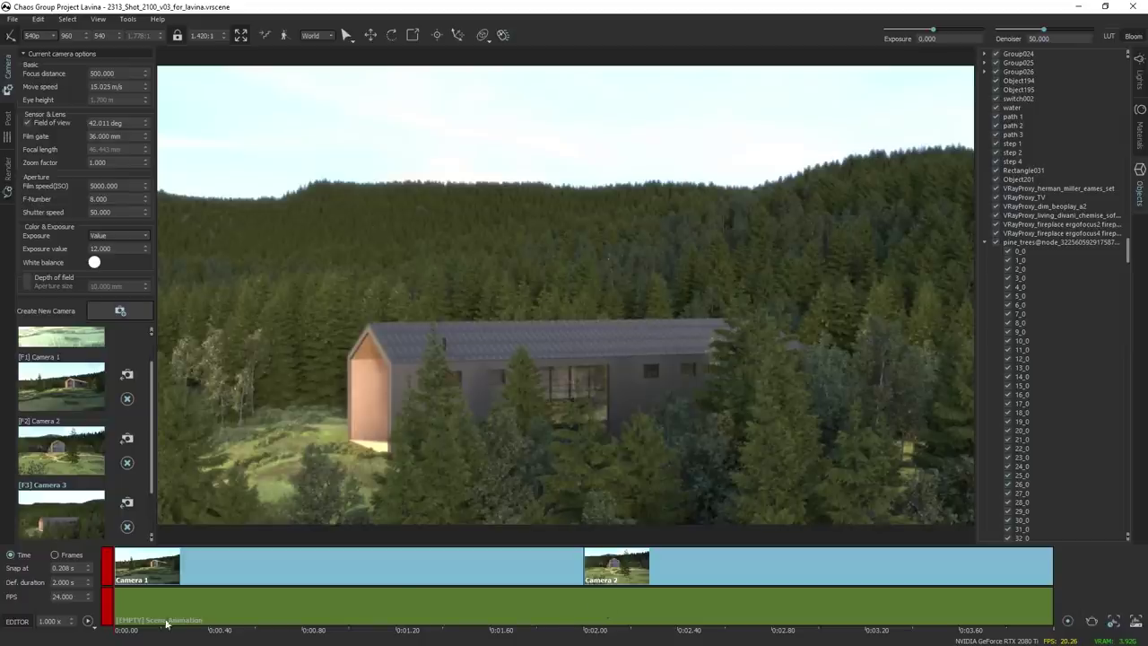
pyautogui.moveTo(189, 637); pyautogui.dragTo(441, 619)
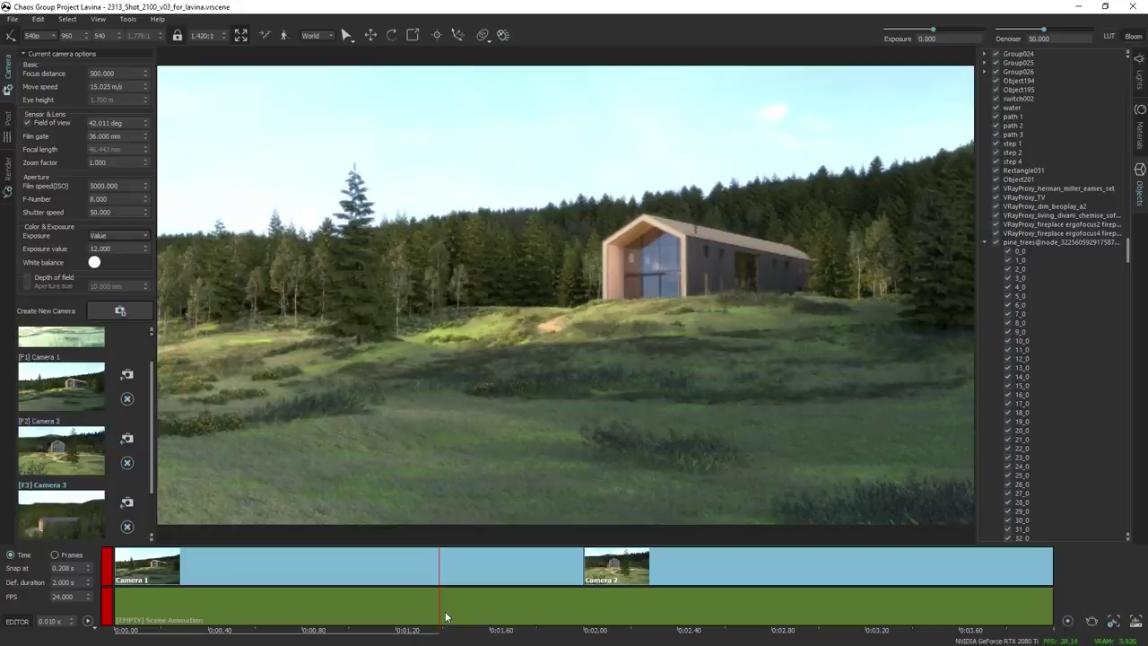
# Add a transition after the Camera 1 clip and scrub through it to preview the move to Camera 2.
pyautogui.rightClick(533, 574)
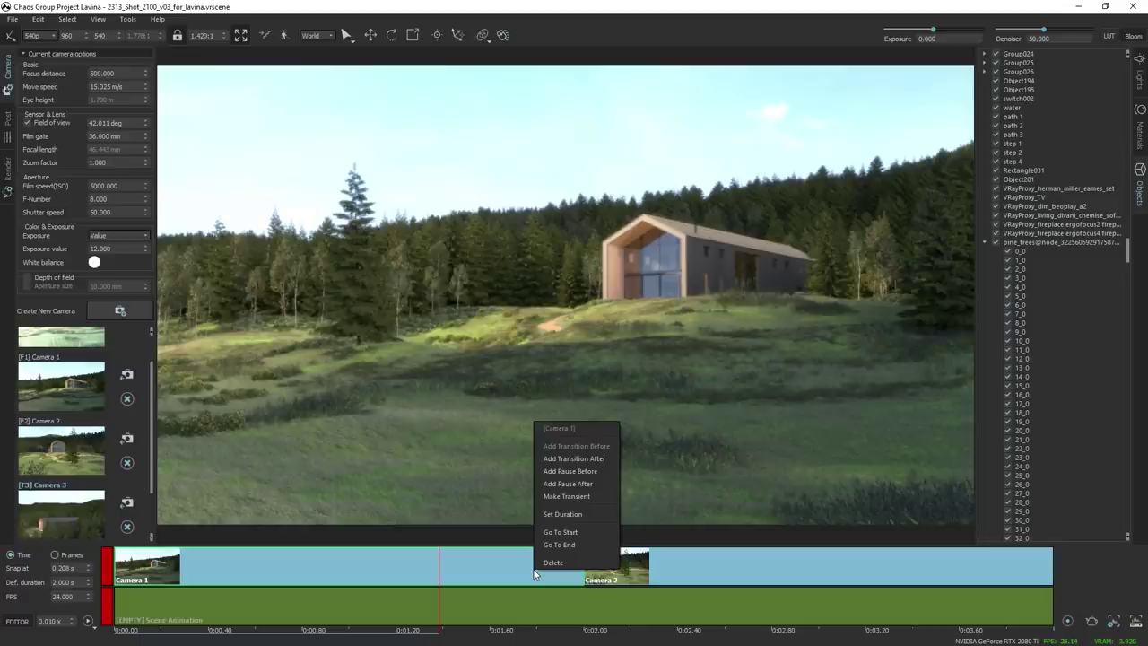
pyautogui.click(600, 458)
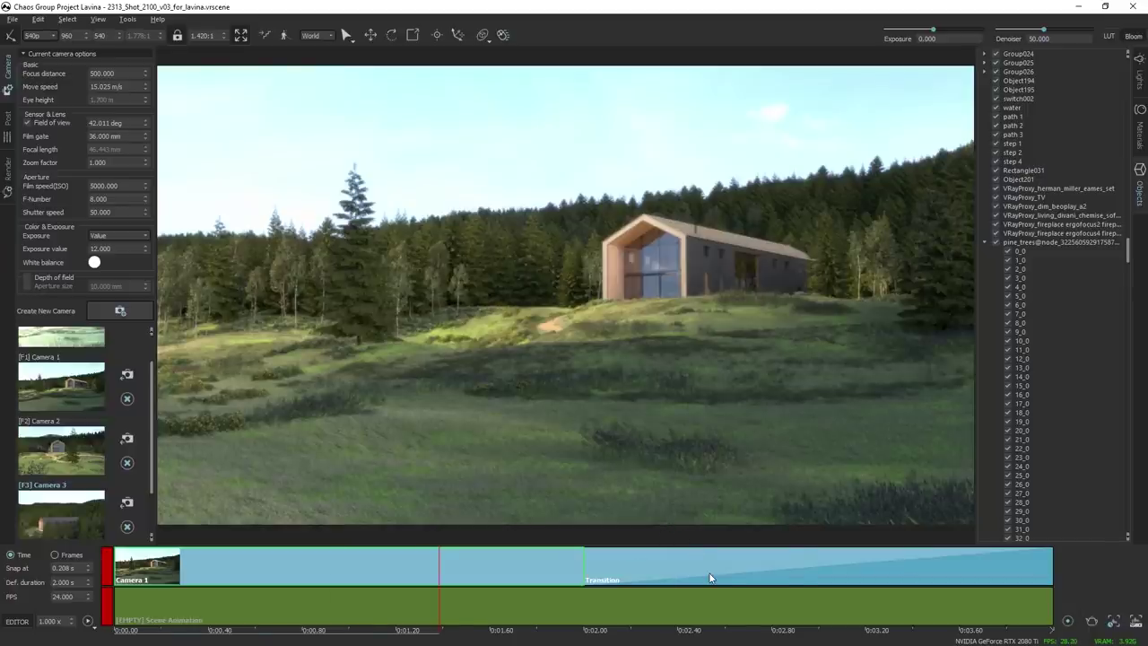
pyautogui.scroll(-2, 709, 578)
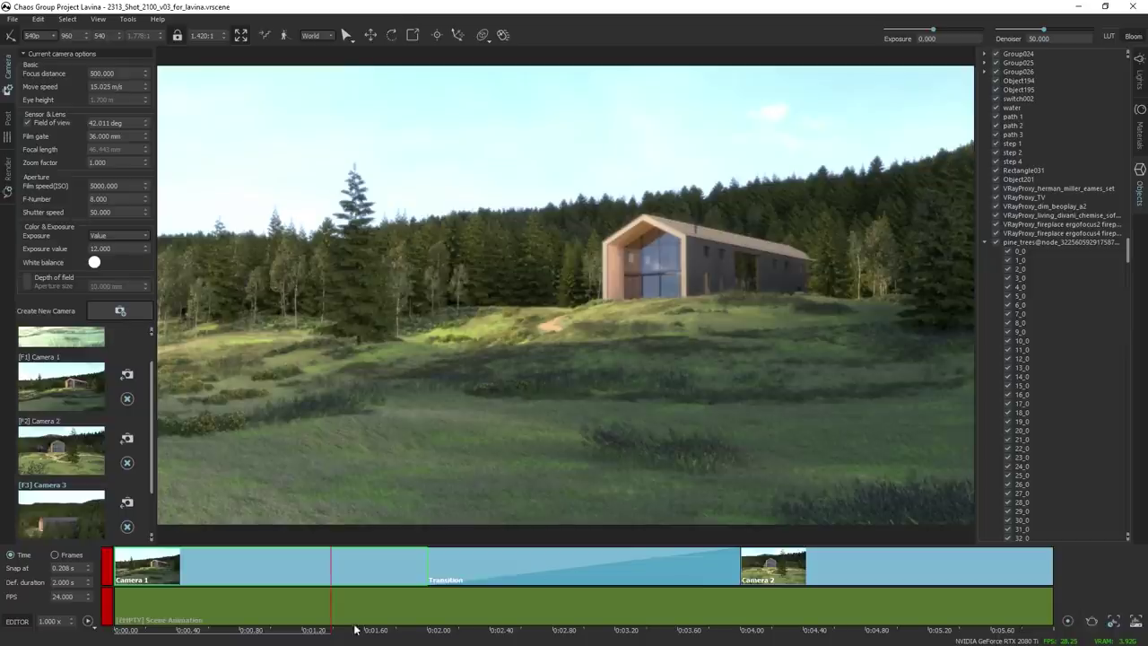
pyautogui.moveTo(366, 635); pyautogui.dragTo(736, 604)
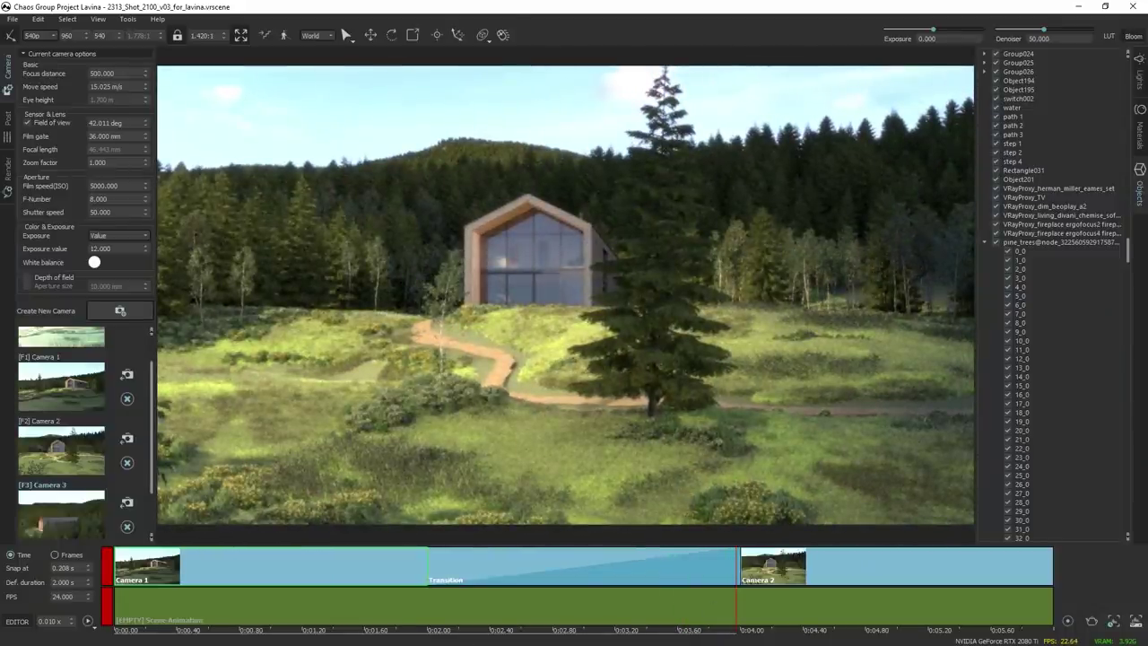
pyautogui.click(423, 634)
pyautogui.moveTo(429, 629); pyautogui.dragTo(515, 625)
pyautogui.moveTo(712, 631); pyautogui.dragTo(594, 574)
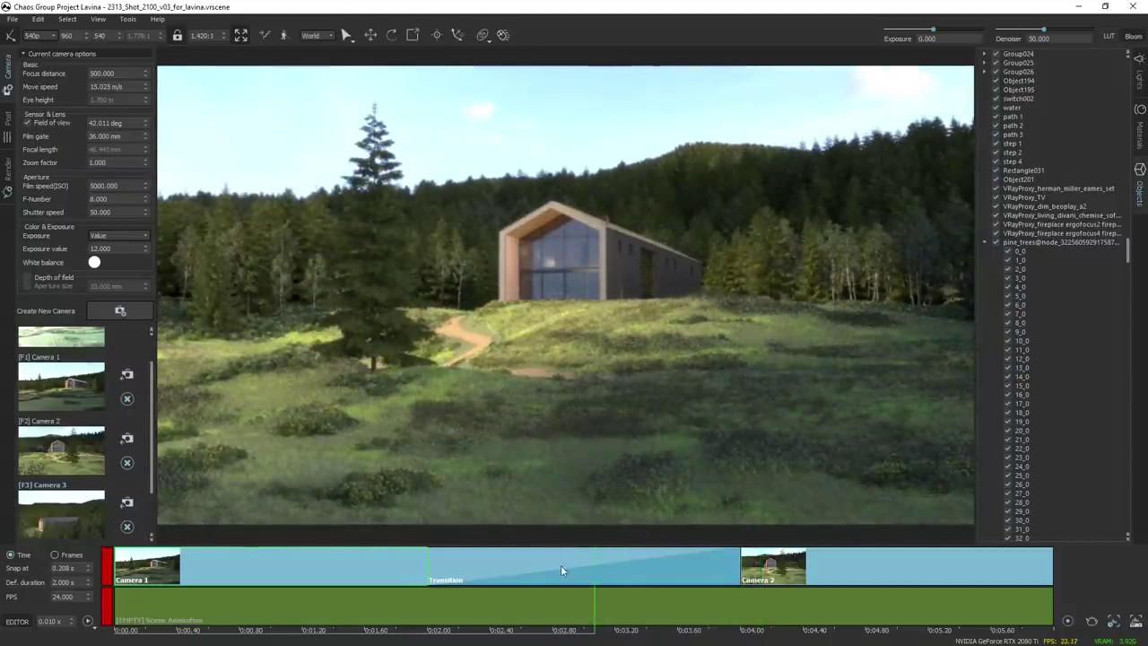
# Change the transition between Camera 1 and Camera 2 to In/Out Quad and scrub through it to preview the easing.
pyautogui.rightClick(549, 567)
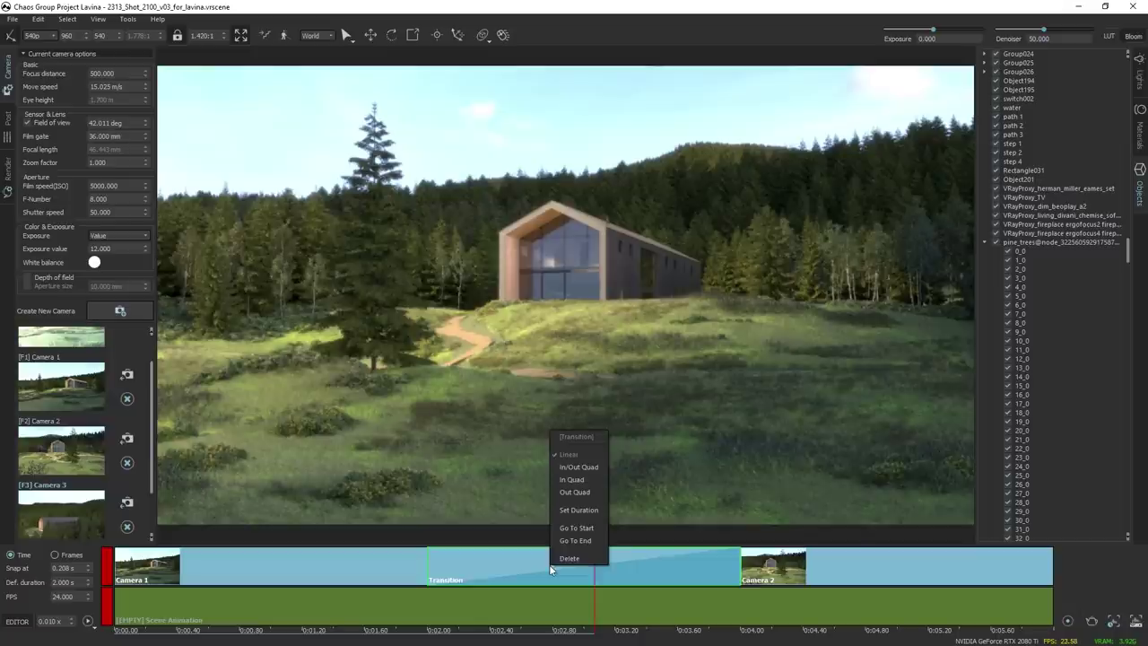
pyautogui.click(596, 466)
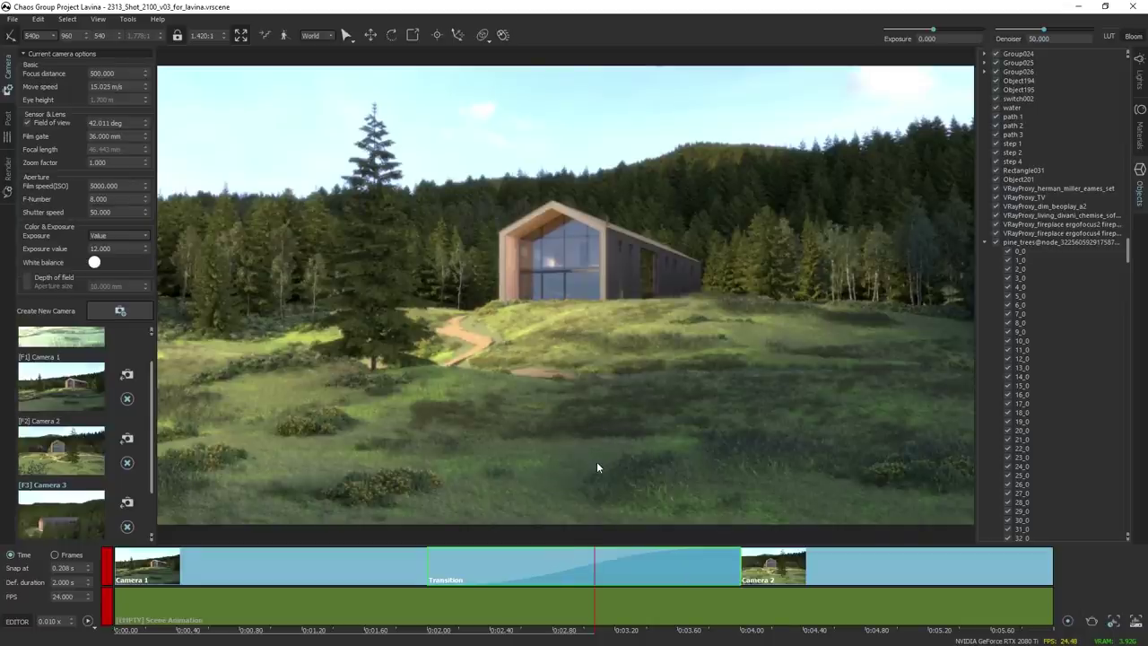
pyautogui.moveTo(420, 633); pyautogui.dragTo(753, 619)
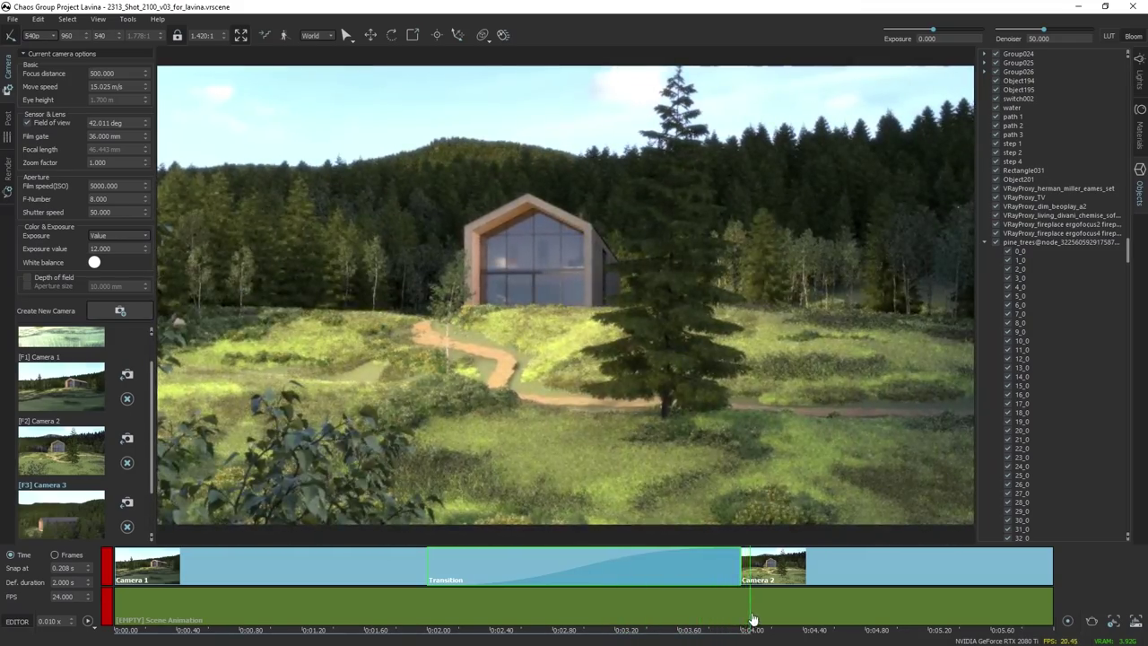
pyautogui.moveTo(416, 630); pyautogui.dragTo(762, 606)
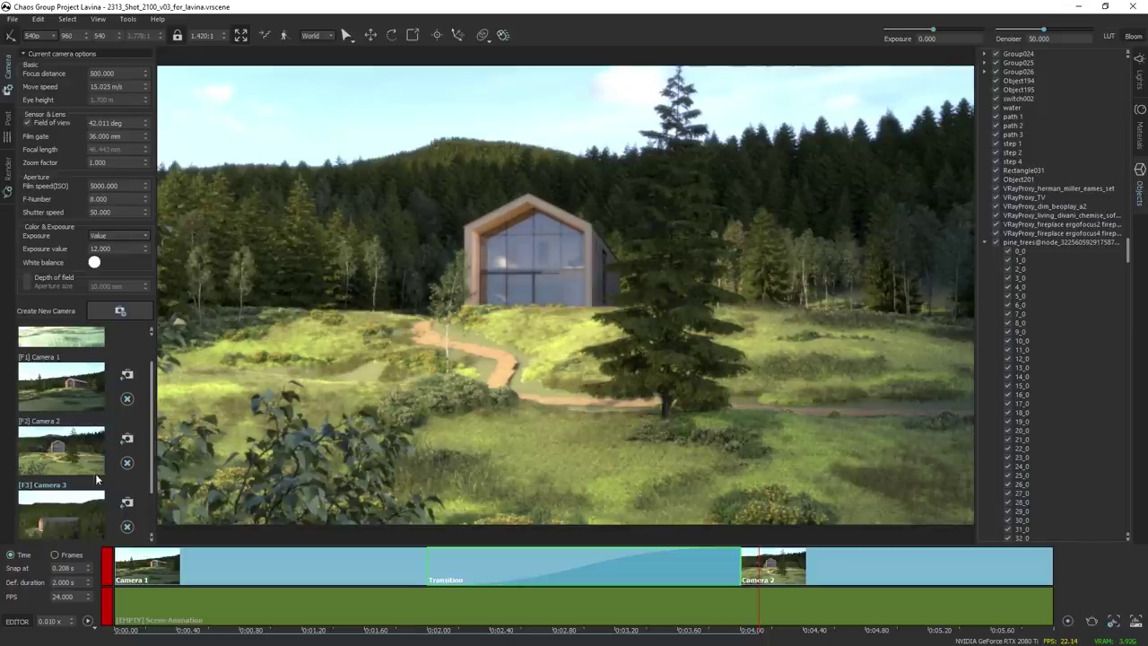
# Append Camera 3 and Camera 4 to the cameras animation track, previewing the cut from Camera 2 to Camera 3.
pyautogui.scroll(-1, 64, 517)
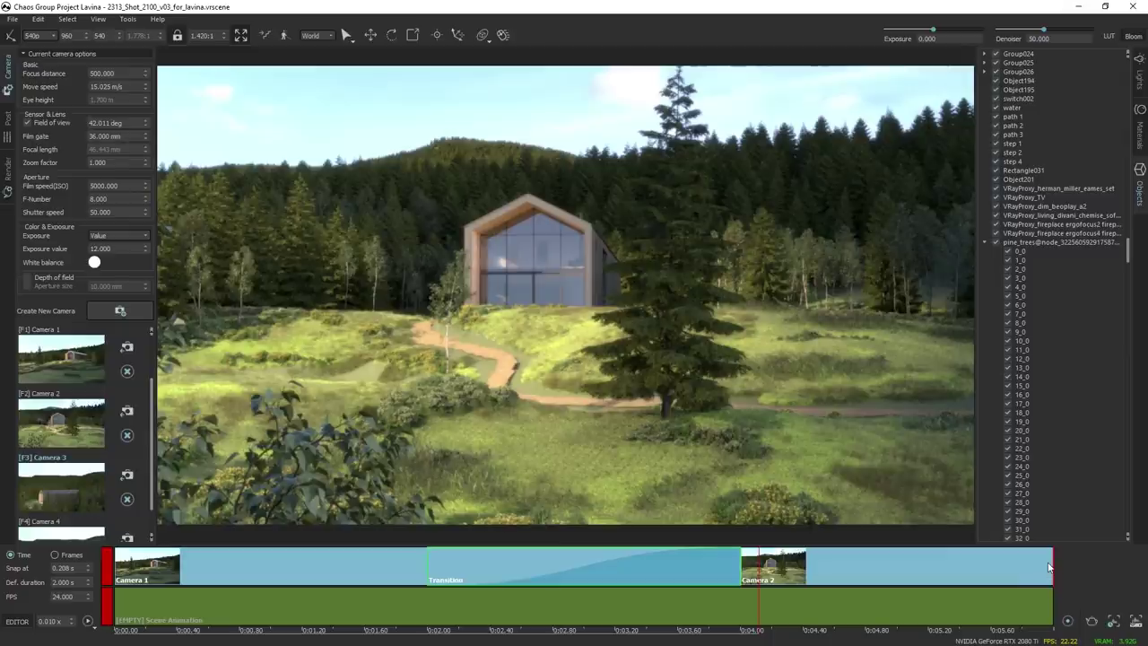
pyautogui.scroll(-1, 953, 576)
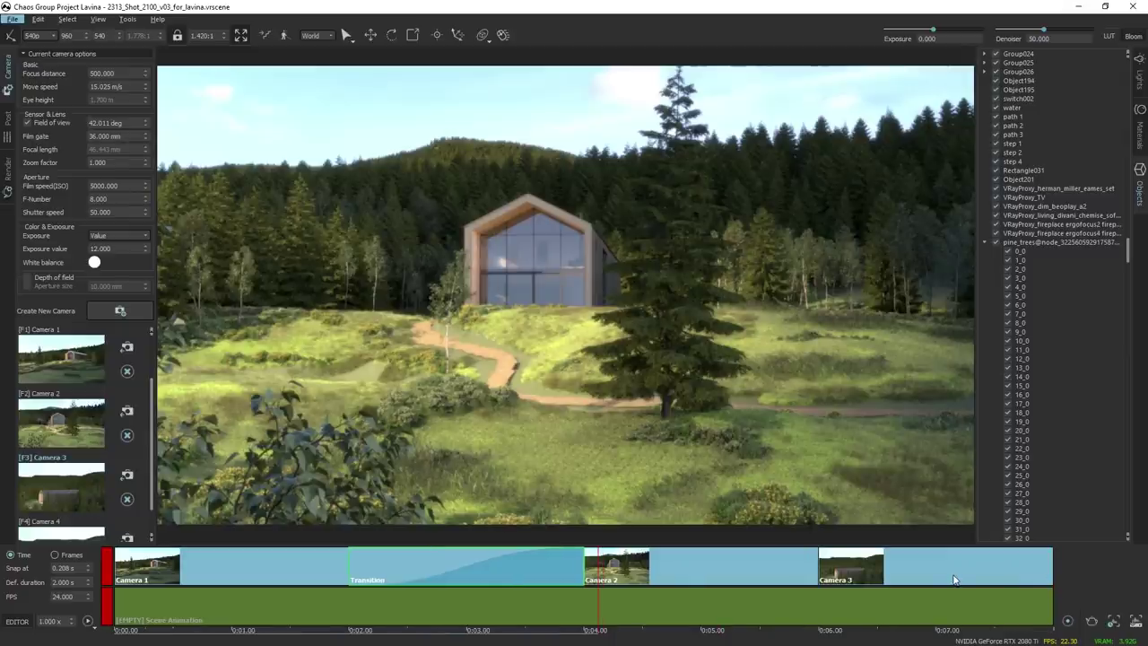
pyautogui.moveTo(811, 637); pyautogui.dragTo(828, 632)
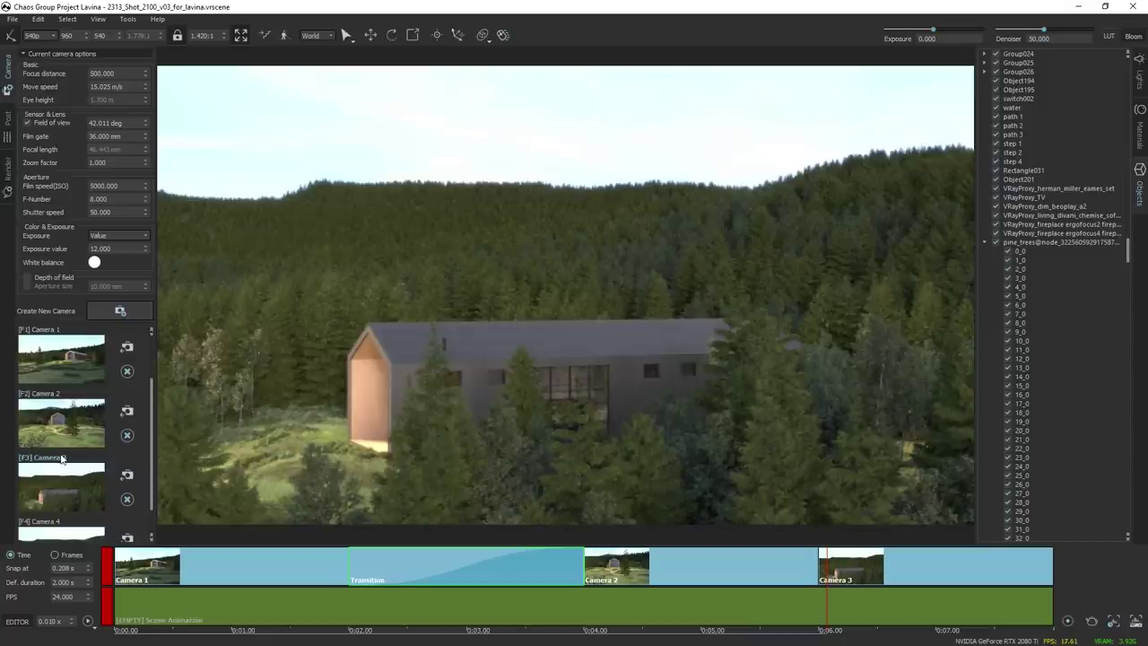
pyautogui.scroll(-1, 62, 458)
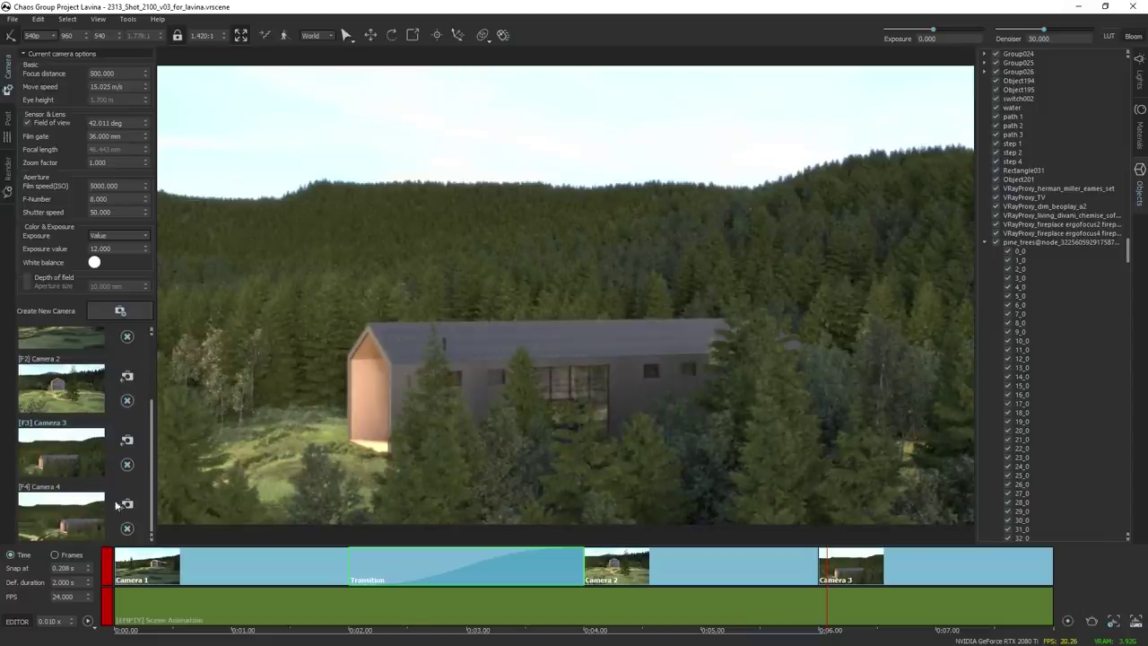
pyautogui.moveTo(1045, 563); pyautogui.dragTo(900, 577)
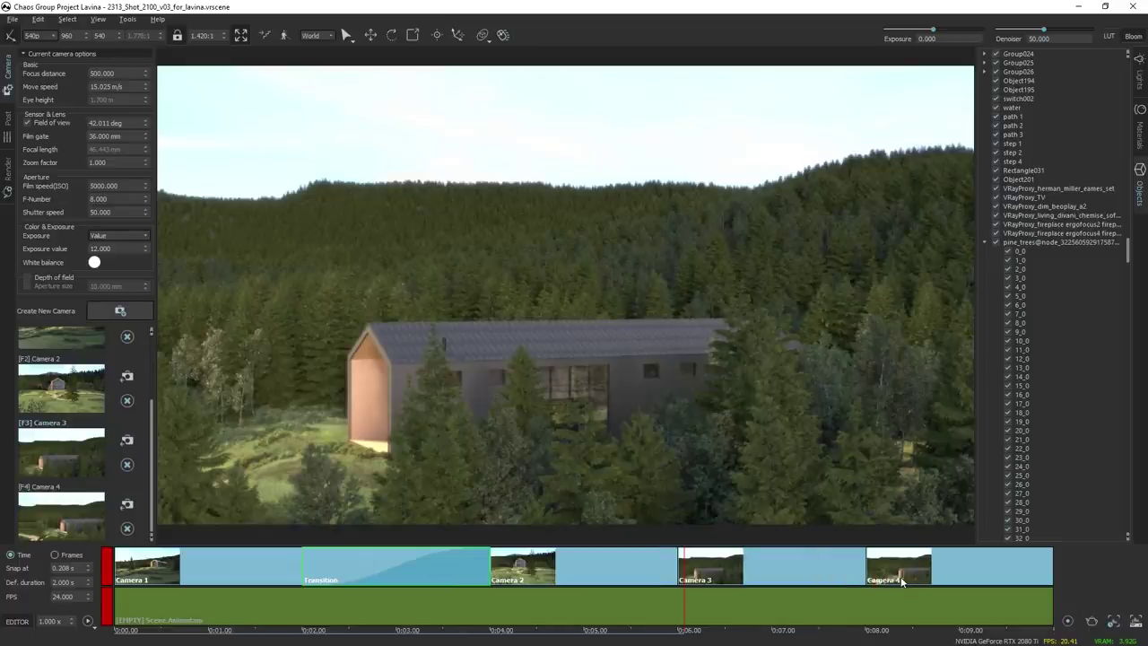
# Add a transition after the Camera 3 clip and scrub through it to the Camera 4 clip.
pyautogui.rightClick(846, 569)
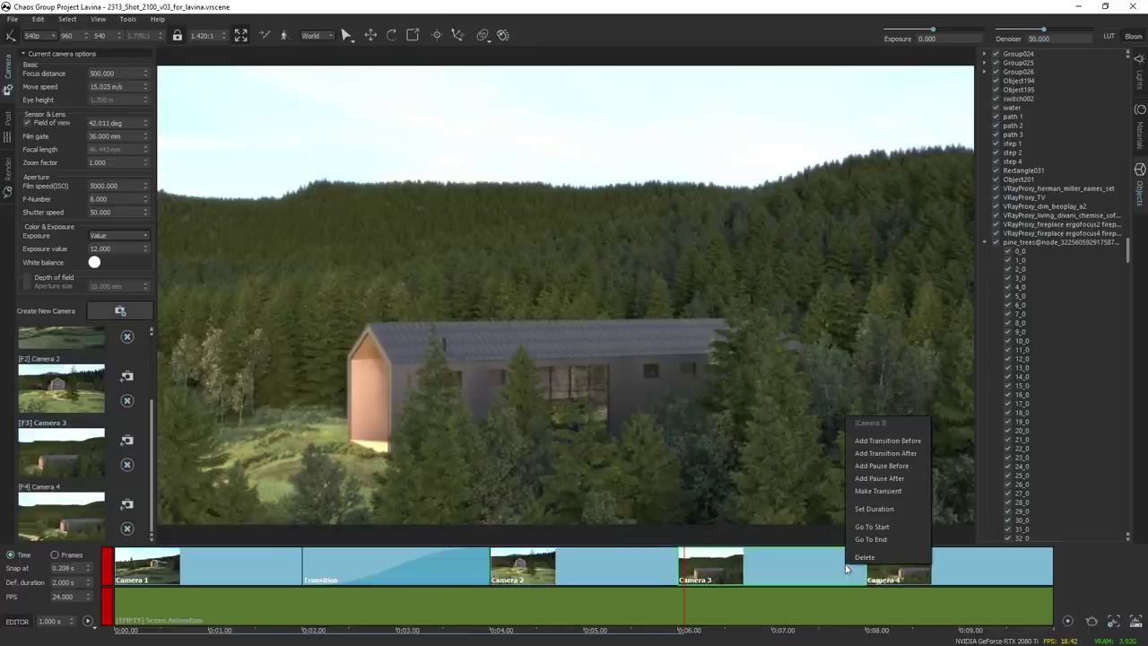
pyautogui.click(886, 455)
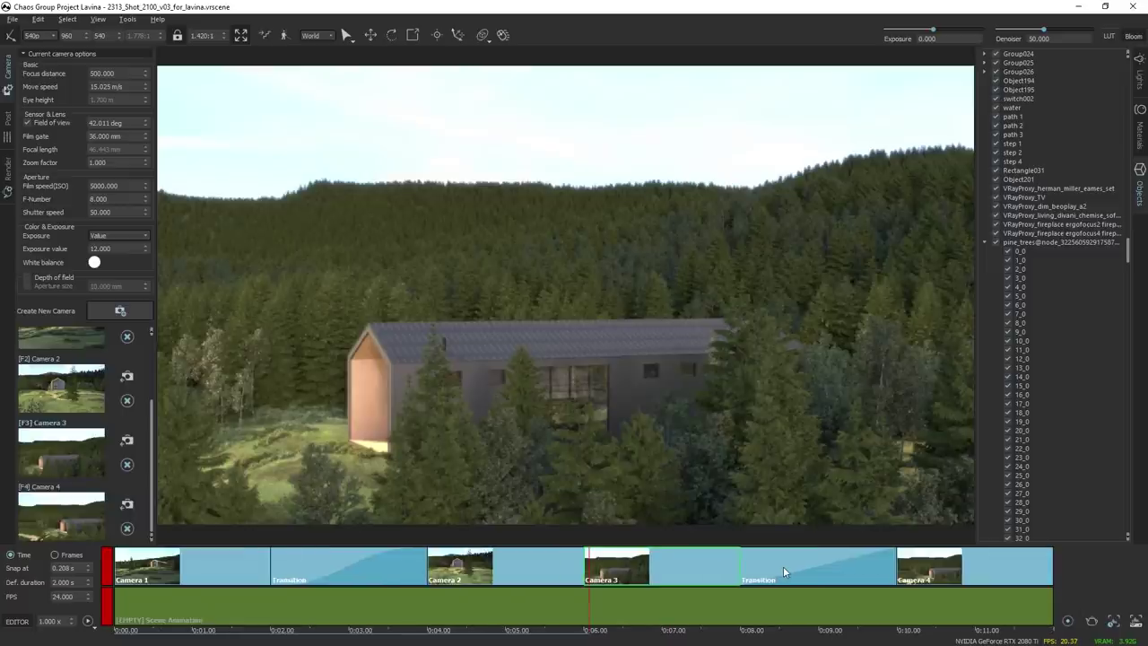
pyautogui.moveTo(708, 634); pyautogui.dragTo(917, 603)
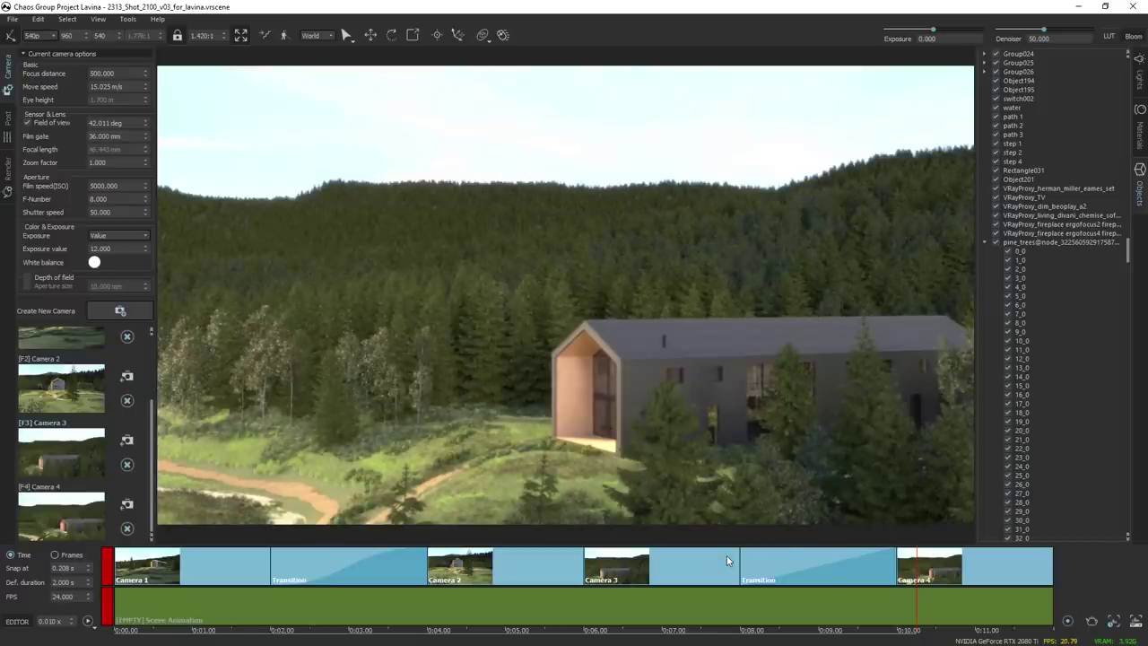
# Return the playhead to the Camera 3 clip, select the clip and scrub within its still view.
pyautogui.click(626, 631)
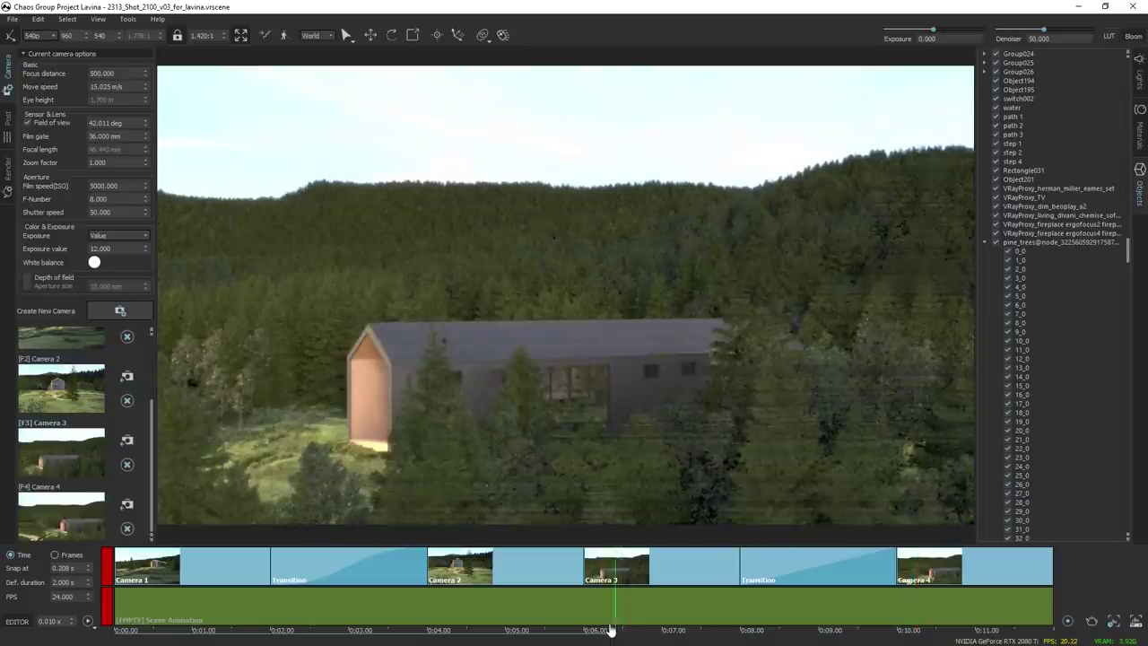
pyautogui.click(658, 565)
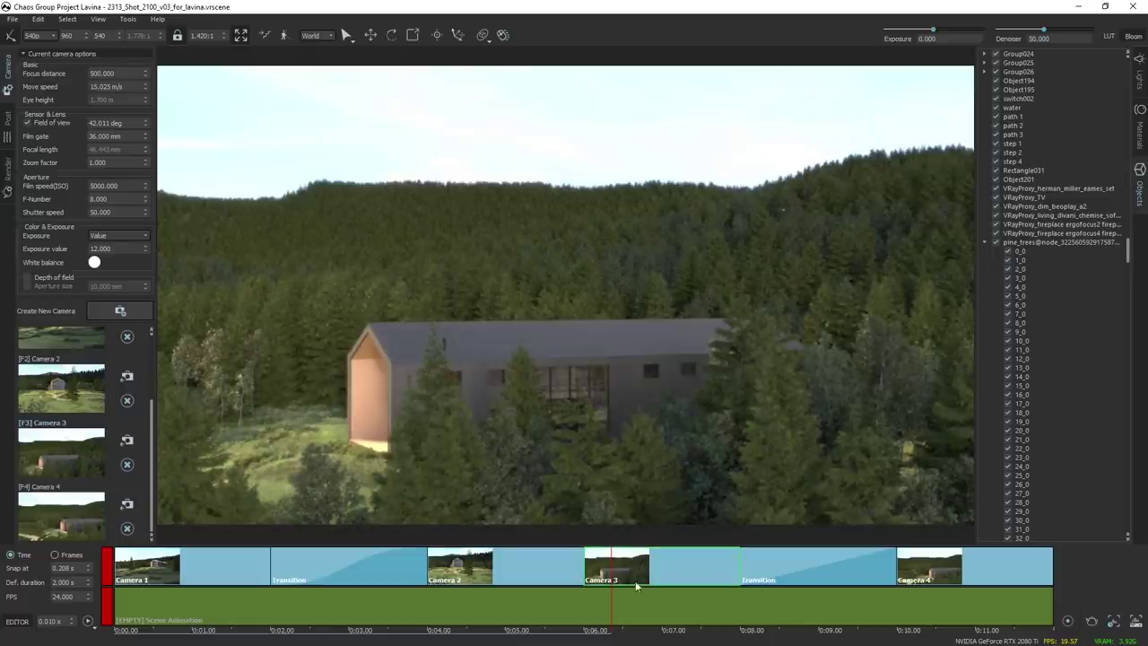
pyautogui.moveTo(594, 631); pyautogui.dragTo(631, 599)
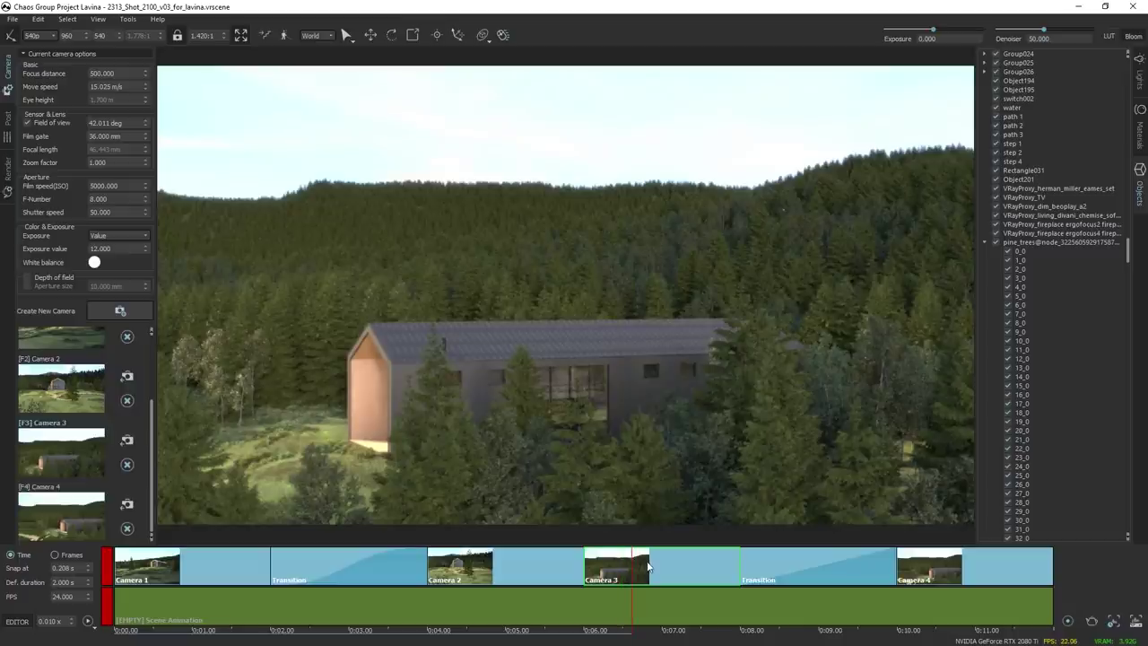
# Make the Camera 3 clip transient and scrub across it to the Camera 4 clip to preview the movement.
pyautogui.rightClick(671, 561)
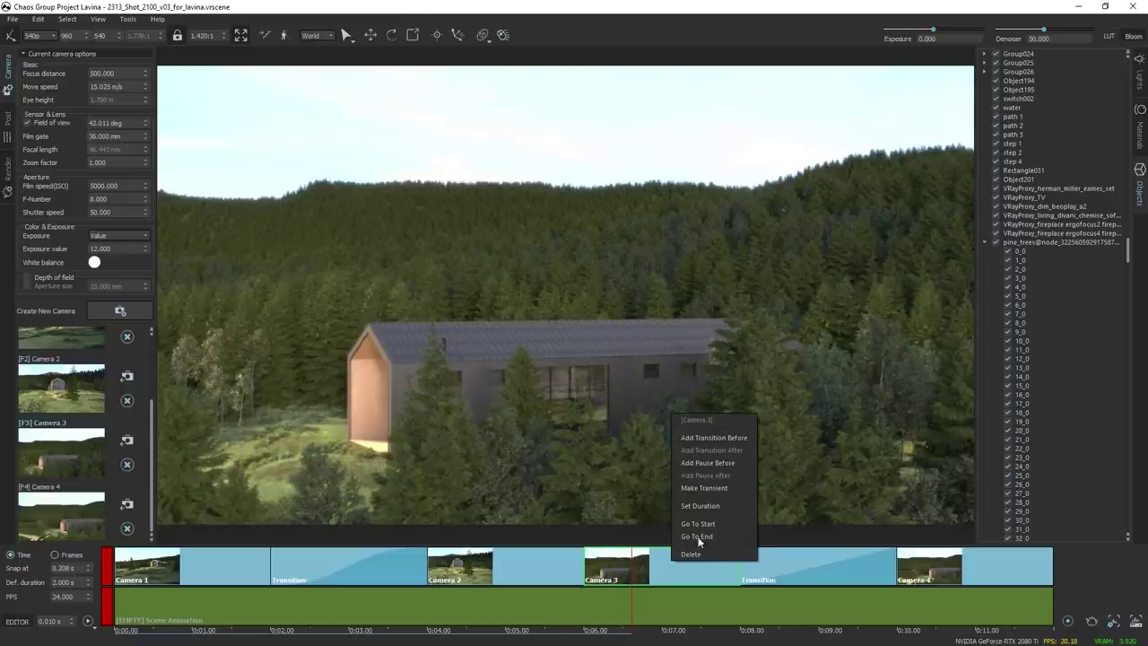
pyautogui.click(750, 487)
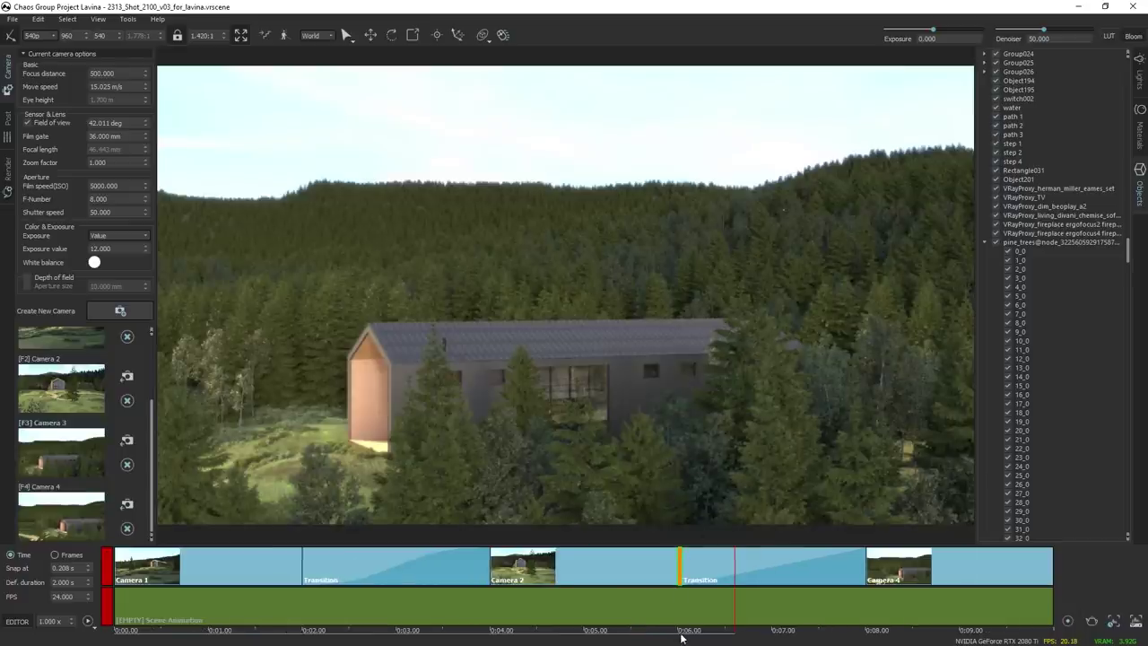
pyautogui.moveTo(664, 635); pyautogui.dragTo(884, 578)
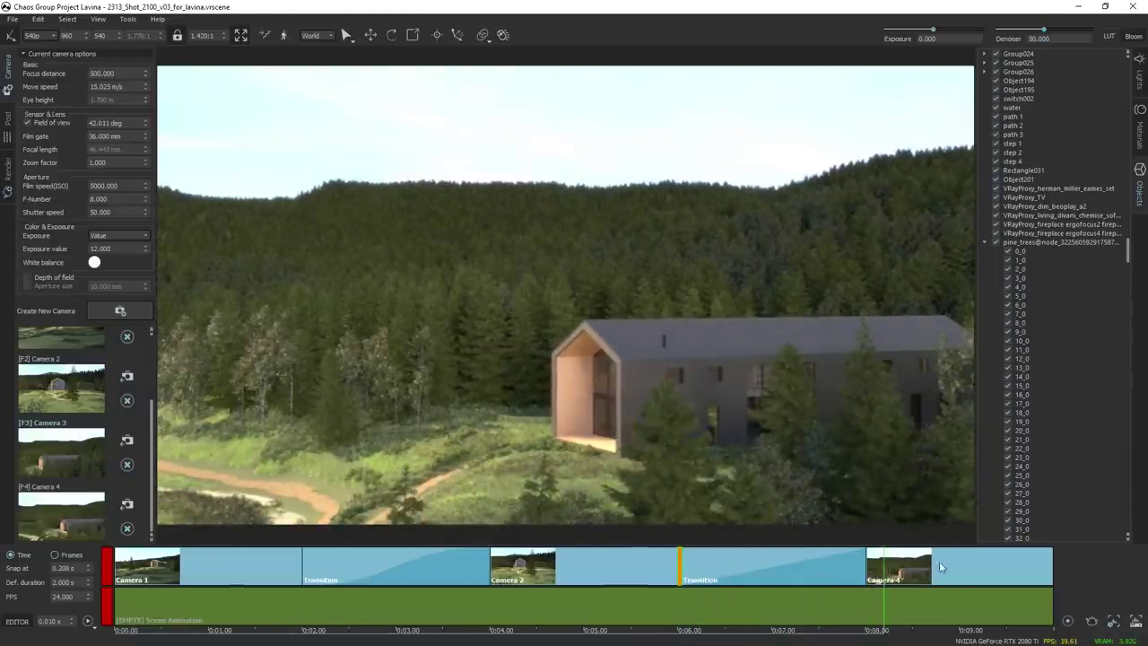
# Make the Camera 4 clip transient and scrub through the animation to preview the continuous camera move.
pyautogui.click(942, 563)
pyautogui.rightClick(964, 567)
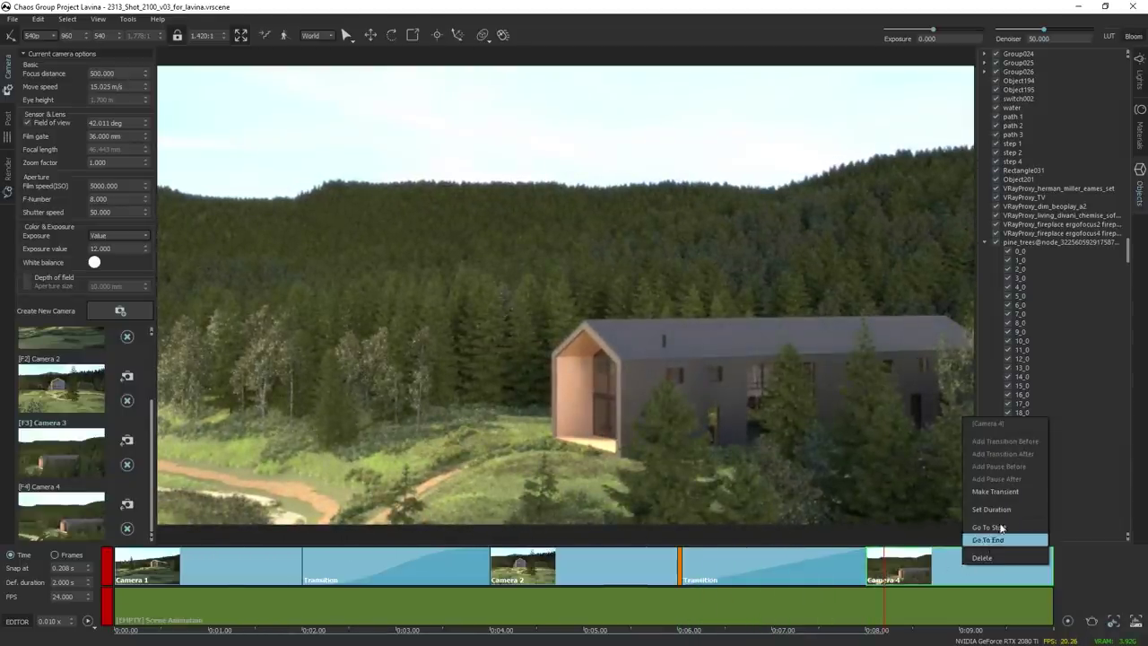
pyautogui.click(1001, 491)
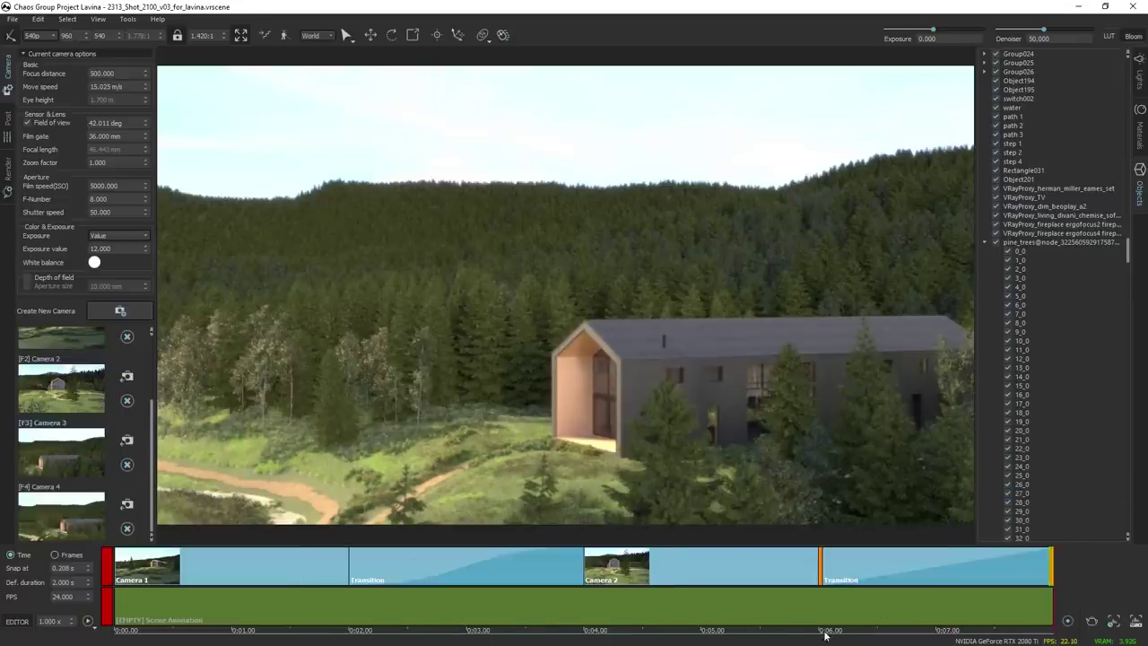
pyautogui.moveTo(789, 637); pyautogui.dragTo(1070, 589)
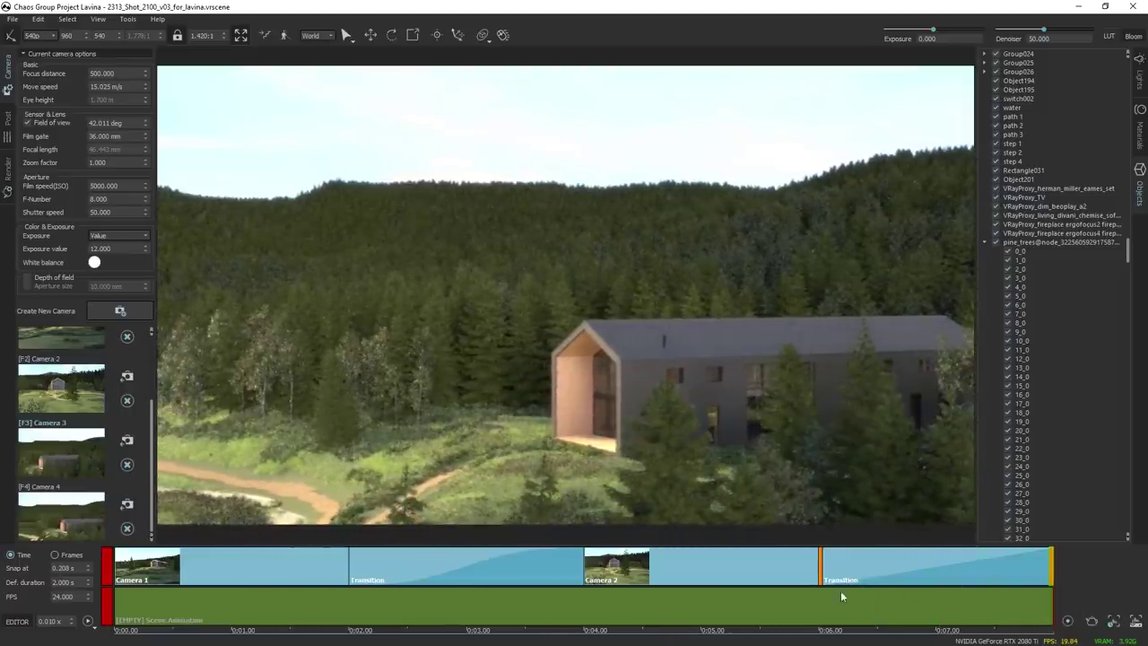
pyautogui.moveTo(451, 633); pyautogui.dragTo(959, 614)
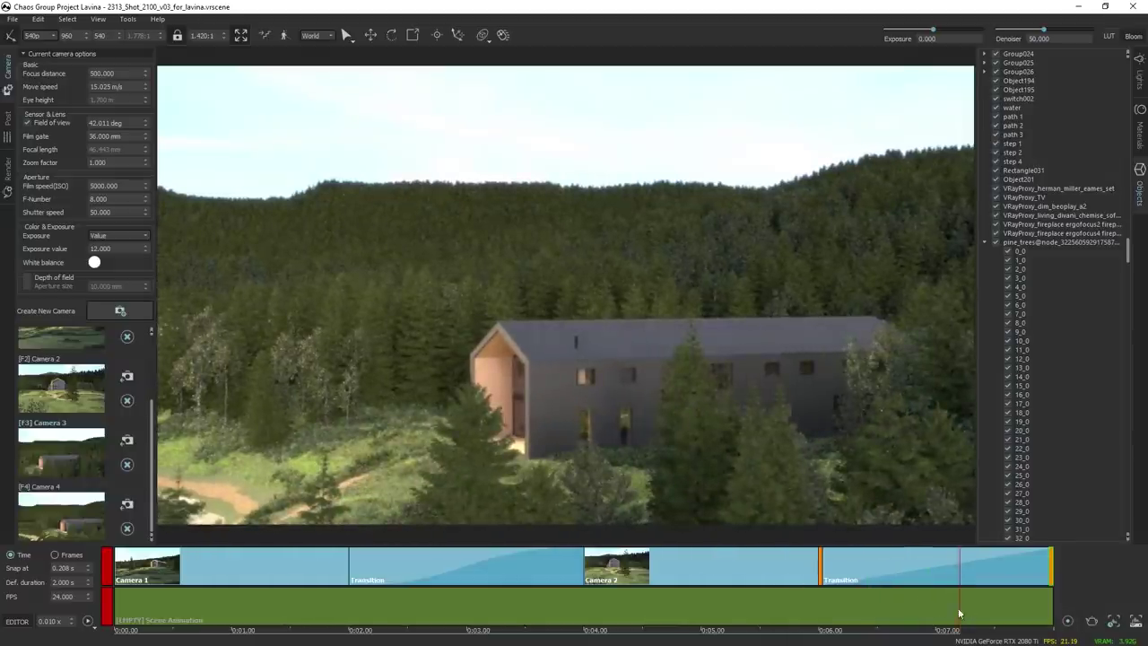
# Set the duration of the last transition, after Camera 2, to 10 s and scrub through the lengthened animation.
pyautogui.rightClick(909, 571)
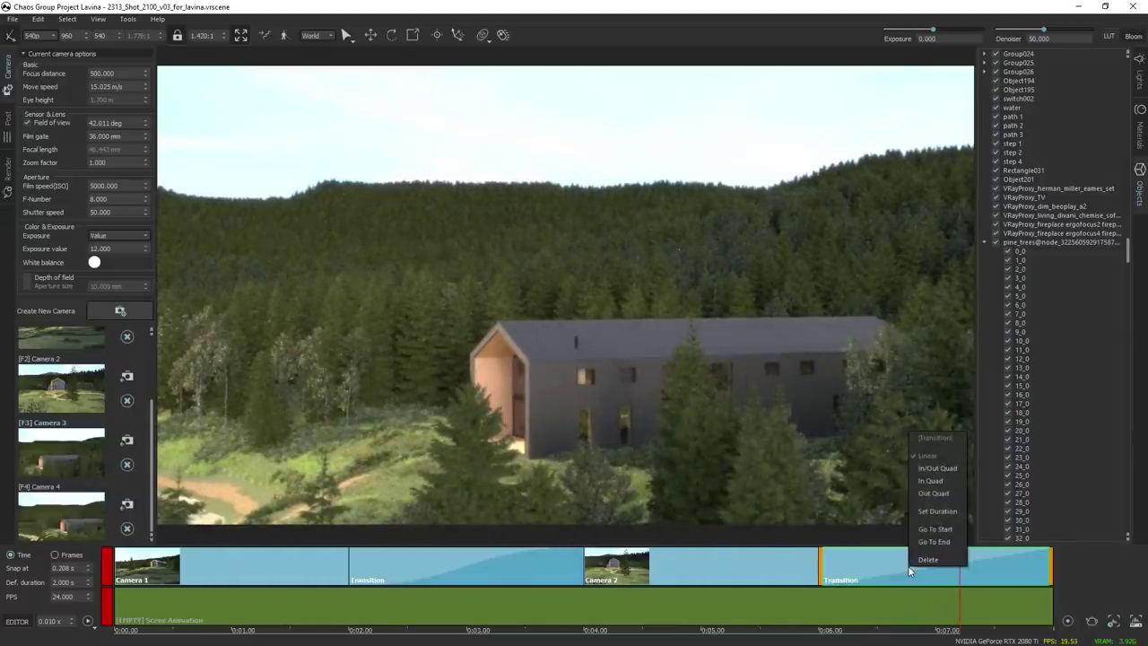
pyautogui.click(936, 510)
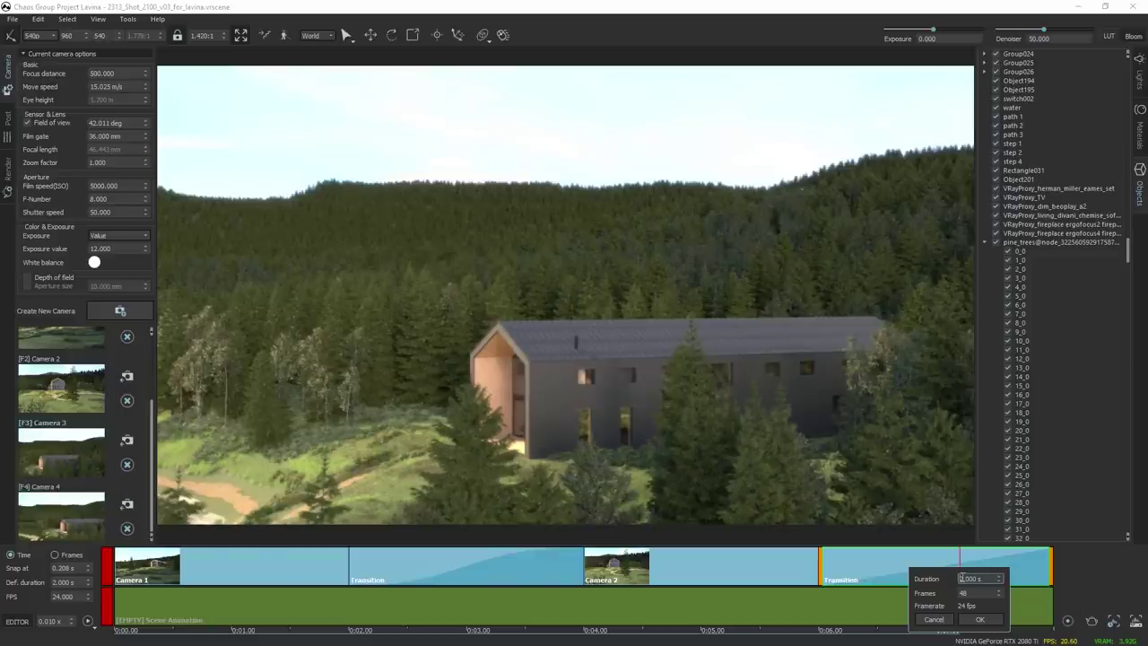
pyautogui.write('10')
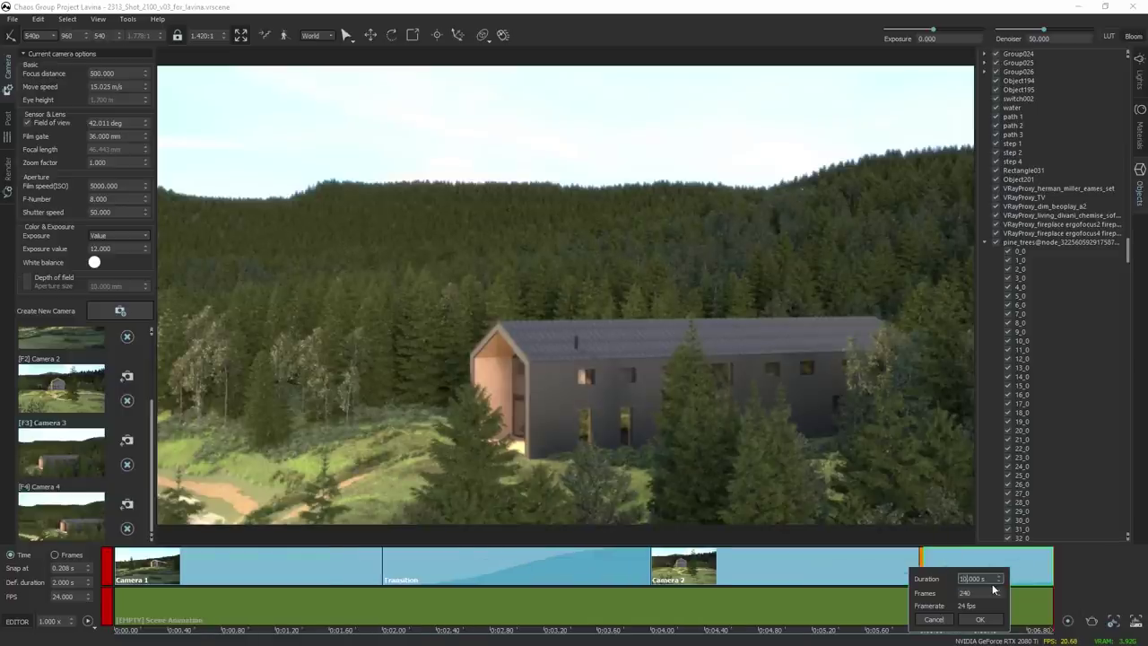
pyautogui.press('Return')
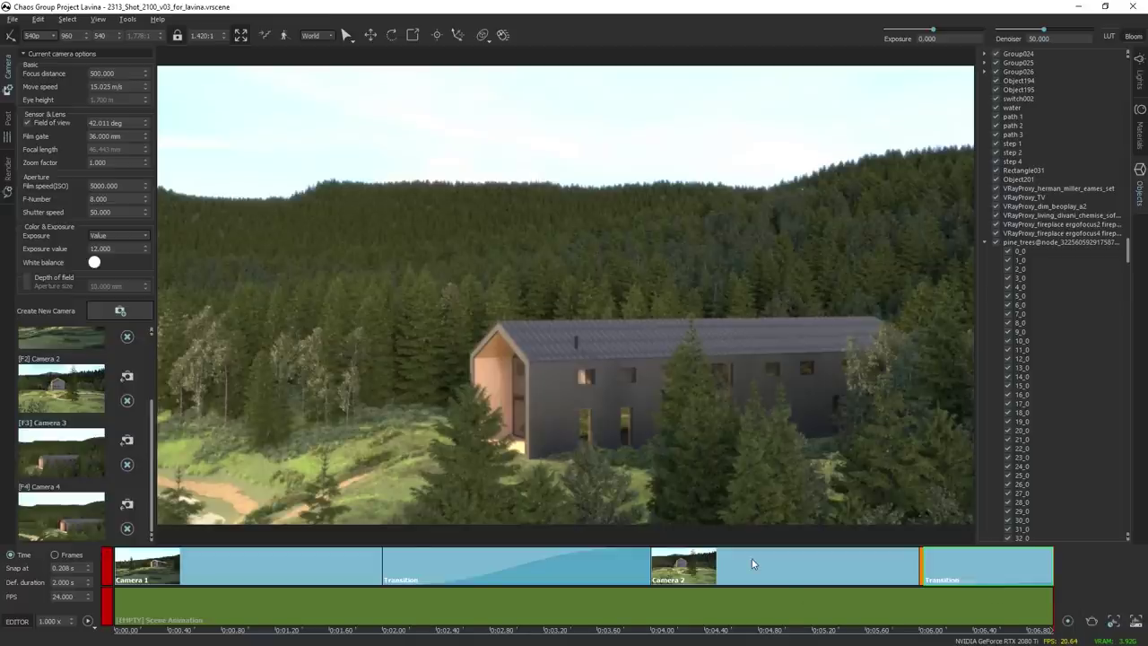
pyautogui.scroll(-3, 752, 558)
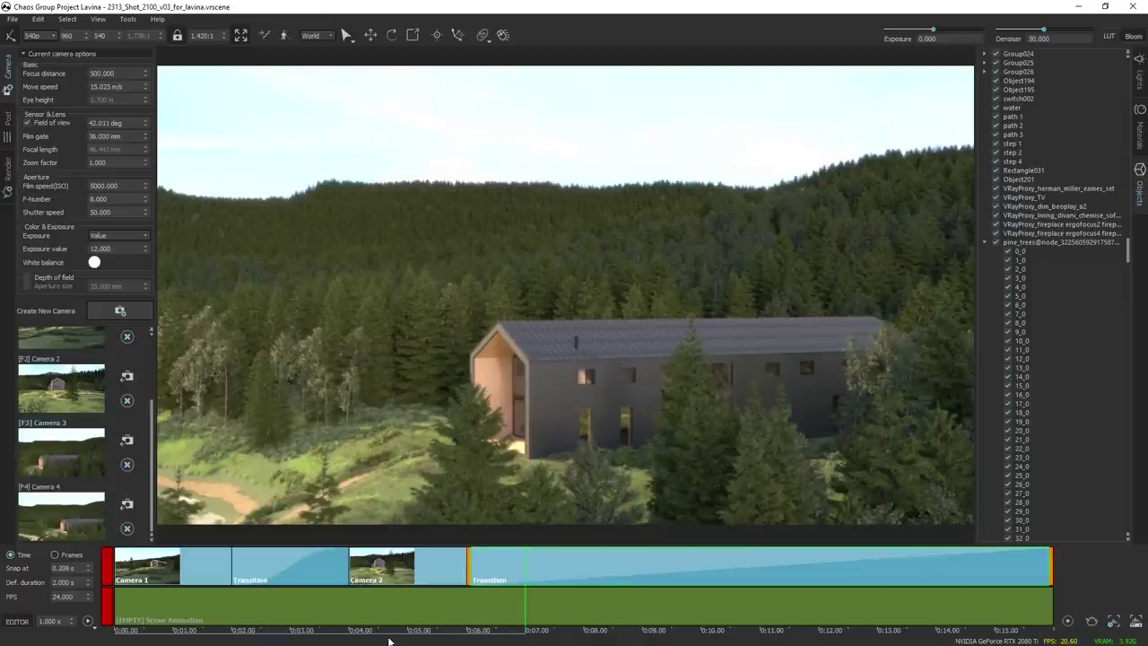
pyautogui.moveTo(135, 634); pyautogui.dragTo(688, 616)
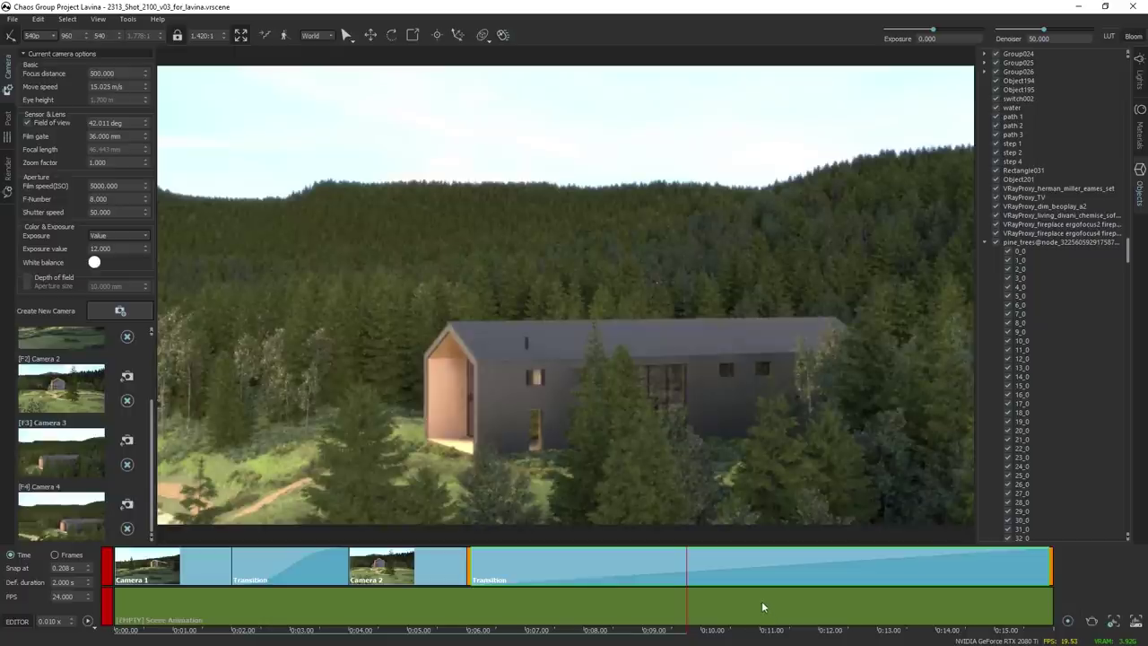
# Open the render sequence settings, enter 5000 samples and cancel without starting the render.
pyautogui.click(1096, 623)
pyautogui.doubleClick(614, 309)
pyautogui.write('5000')
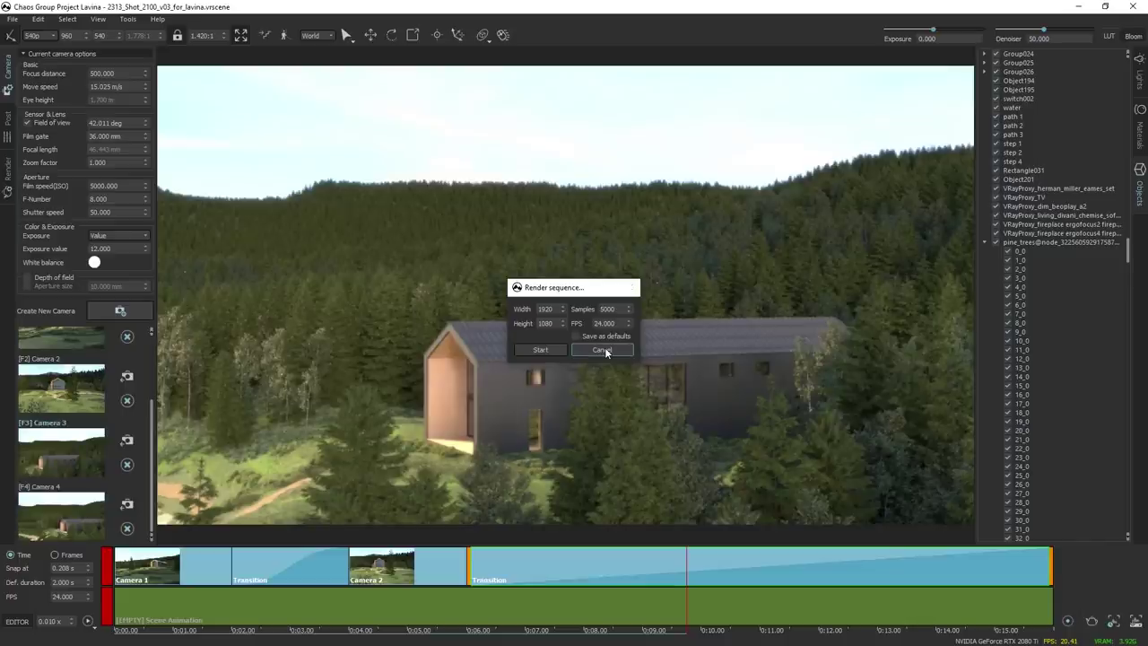
pyautogui.click(604, 350)
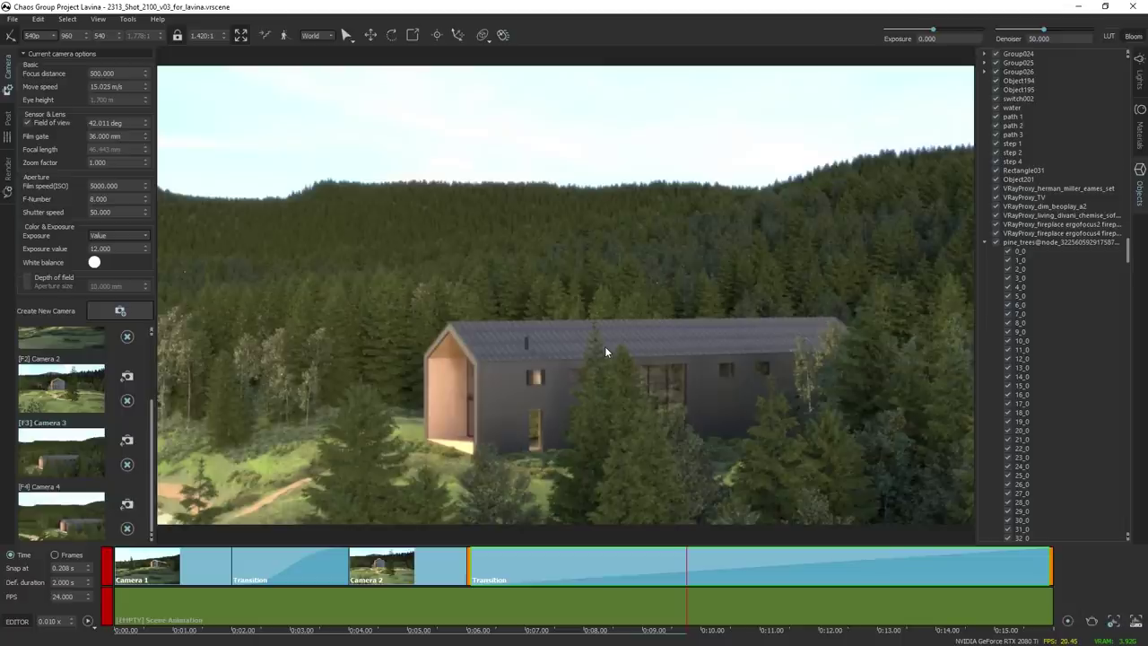
# Set the noise threshold in the render settings to 0.010.
pyautogui.click(11, 168)
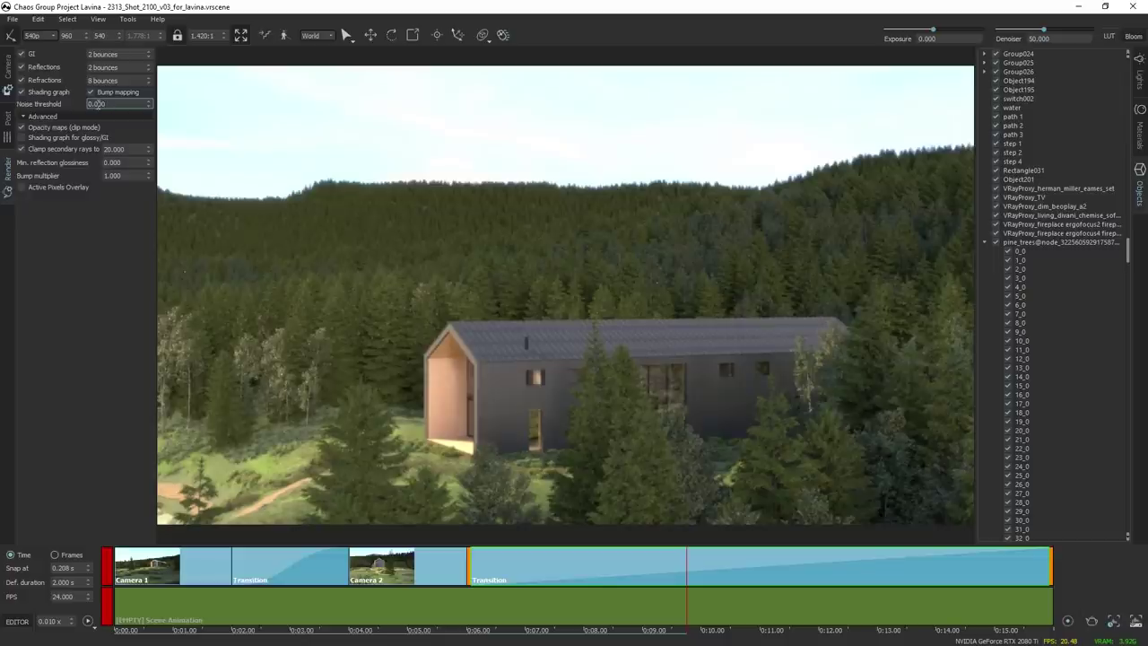
pyautogui.doubleClick(135, 108)
pyautogui.write('010')
pyautogui.press('Return')
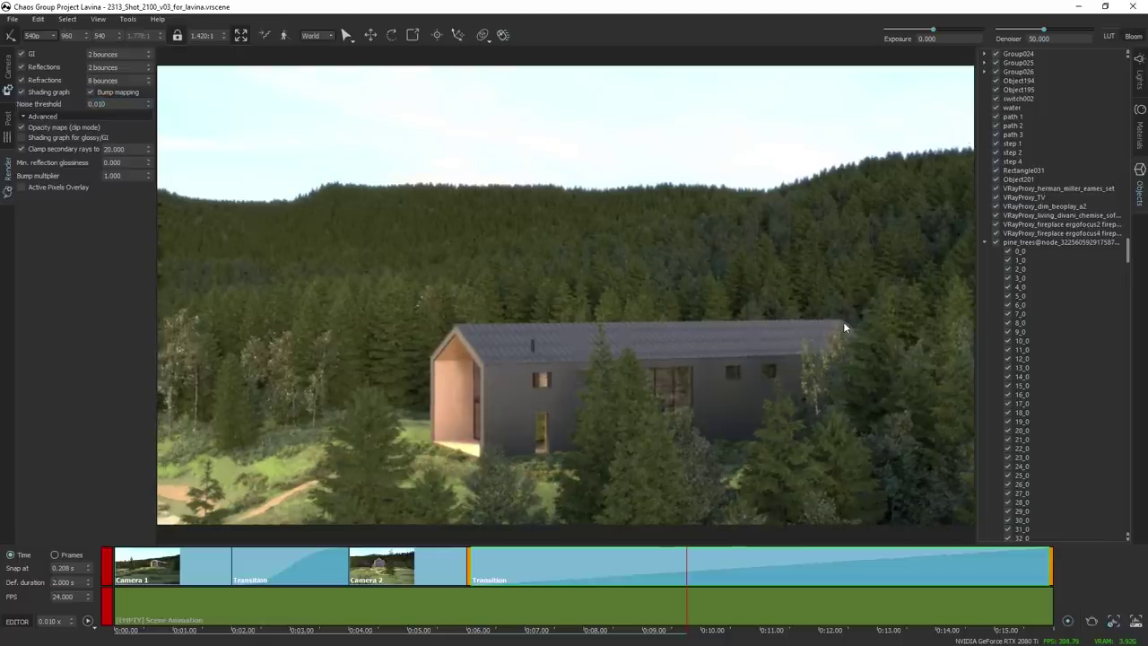
# Toggle the Active Pixels Overlay on and off repeatedly to examine which pixels are still being shaded, leaving it off.
pyautogui.click(24, 188)
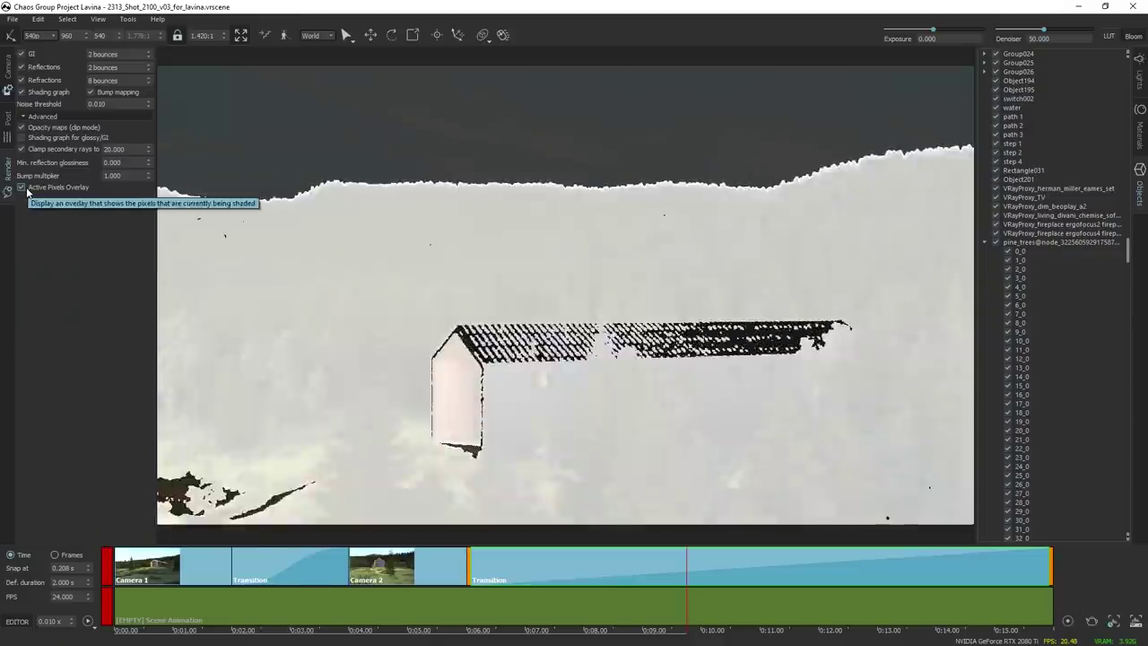
pyautogui.click(26, 186)
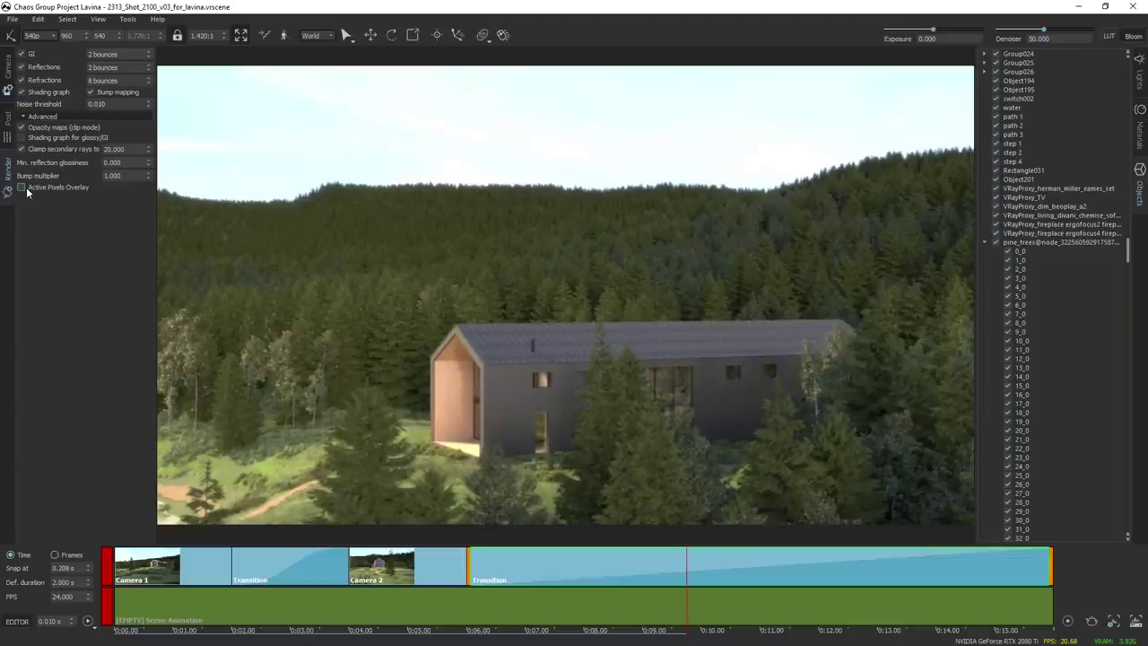
pyautogui.click(21, 187)
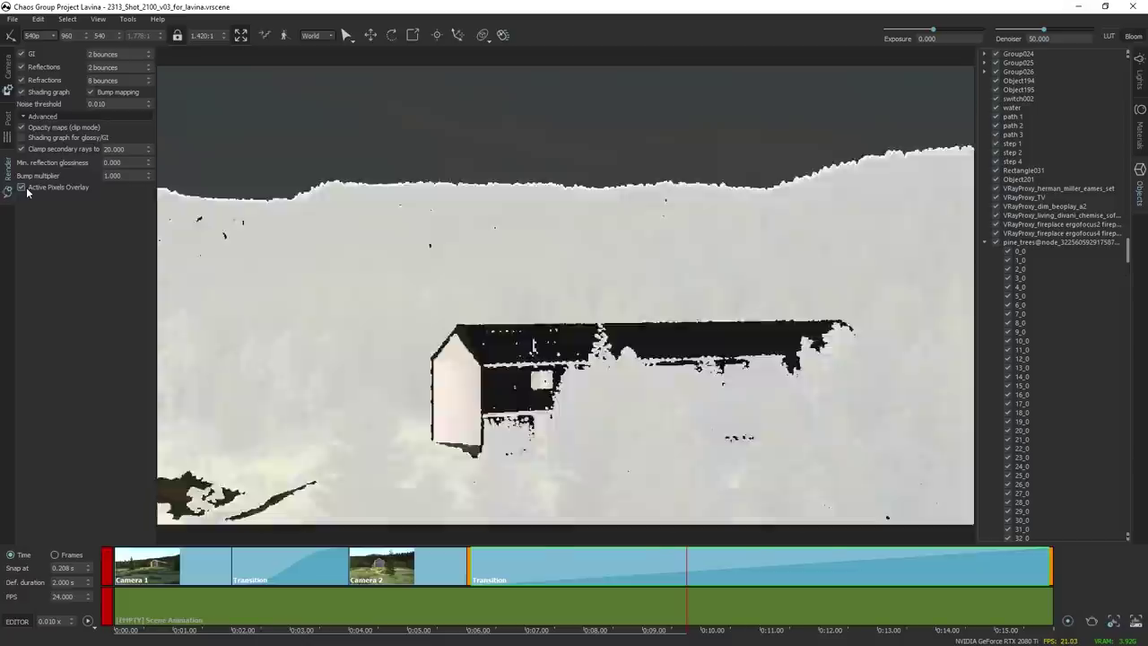
pyautogui.click(21, 187)
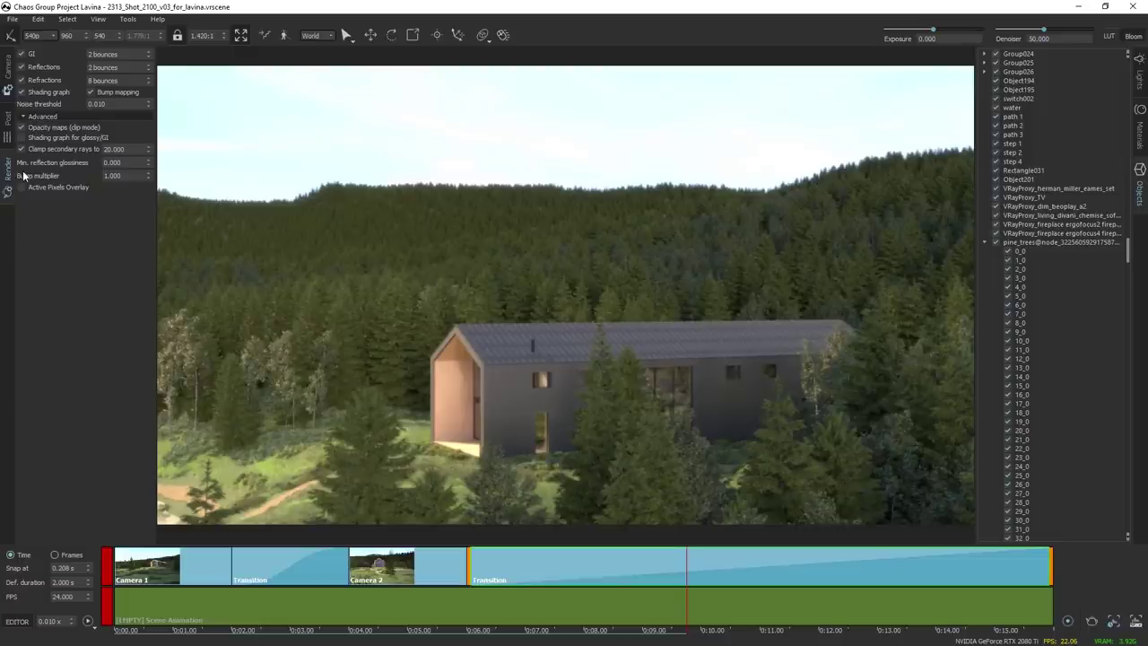
pyautogui.click(30, 189)
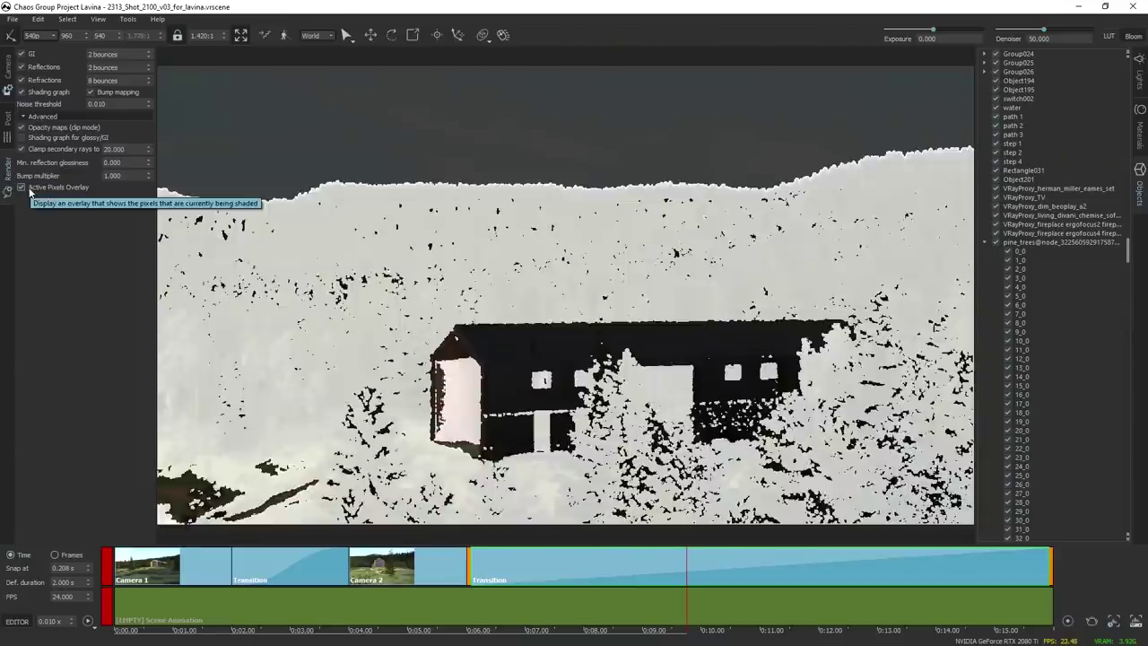
pyautogui.click(21, 187)
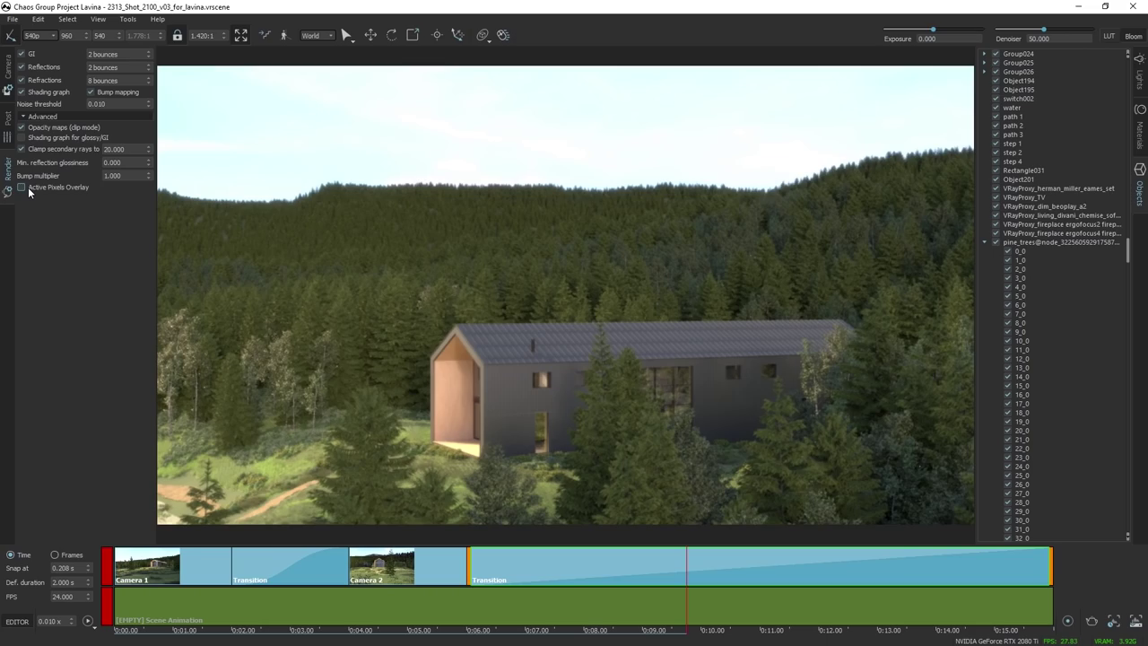
pyautogui.click(27, 186)
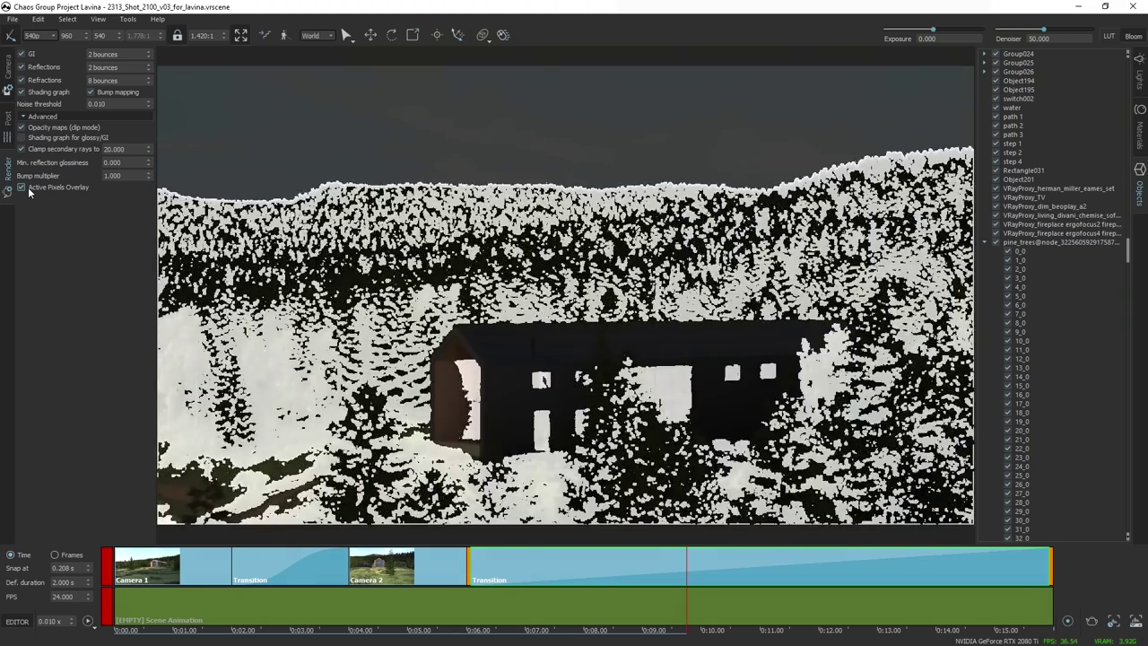
pyautogui.click(21, 188)
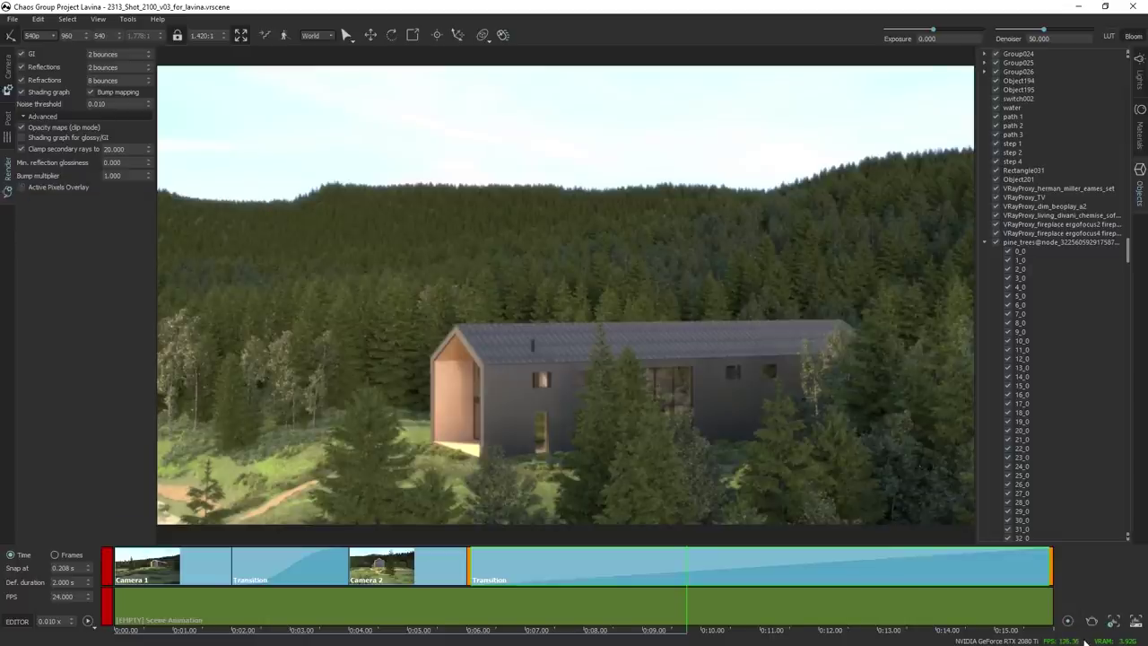
# Return the playhead to the Camera 1 clip and check the list of recent environment textures in the light settings.
pyautogui.moveTo(1085, 641)
pyautogui.click(134, 636)
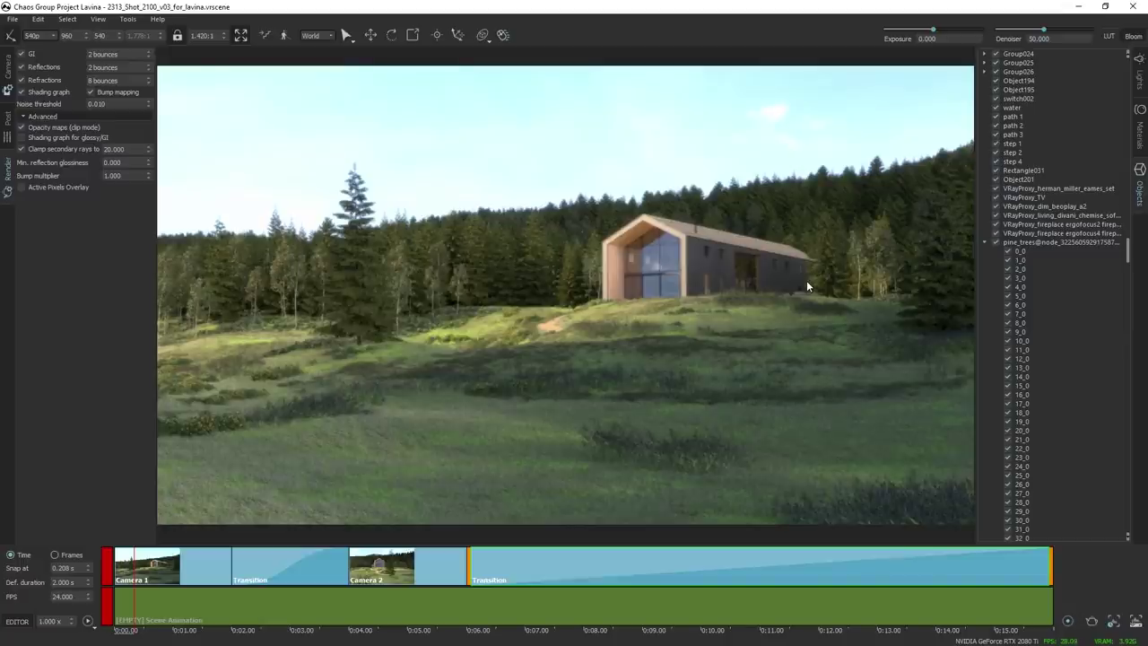
pyautogui.click(1142, 79)
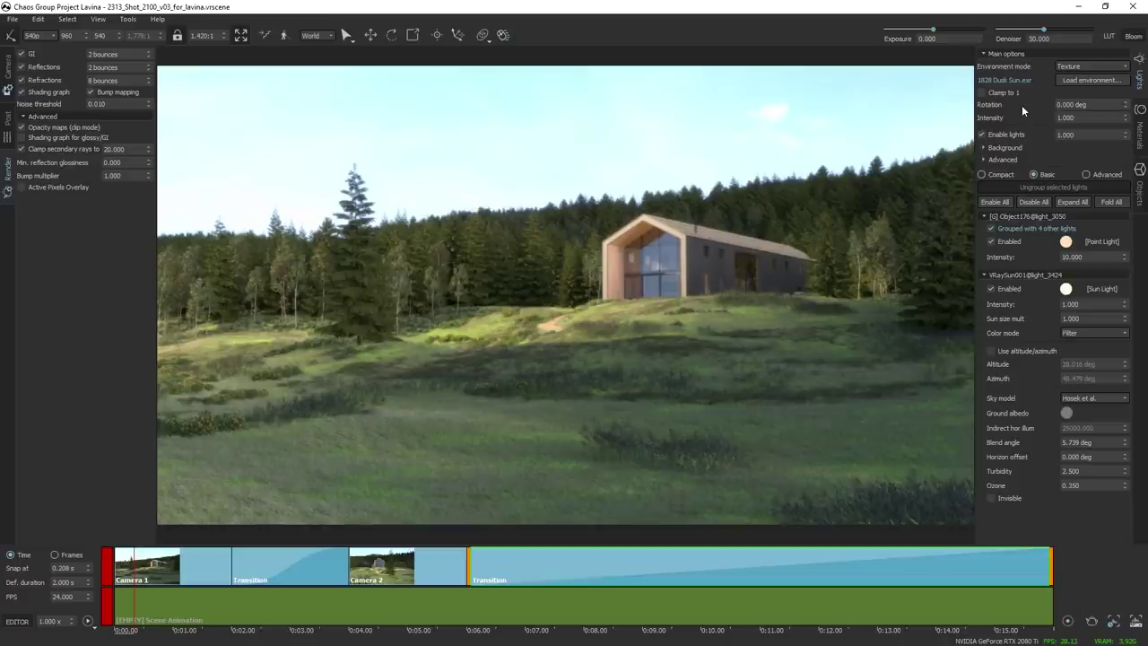
pyautogui.click(1029, 80)
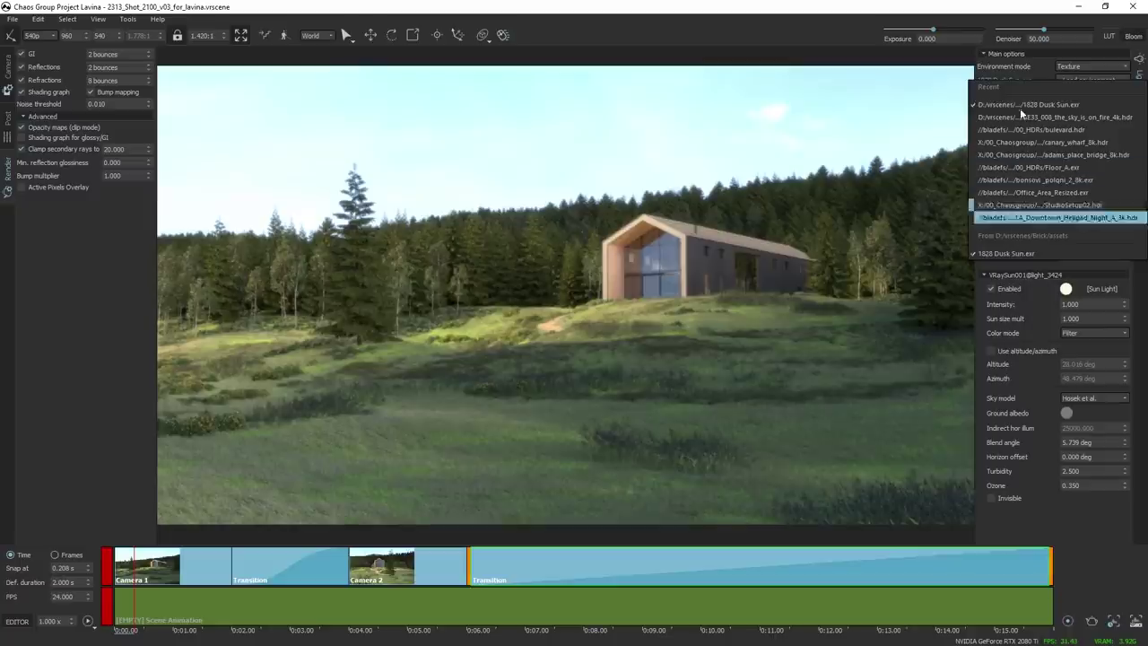
pyautogui.click(1006, 306)
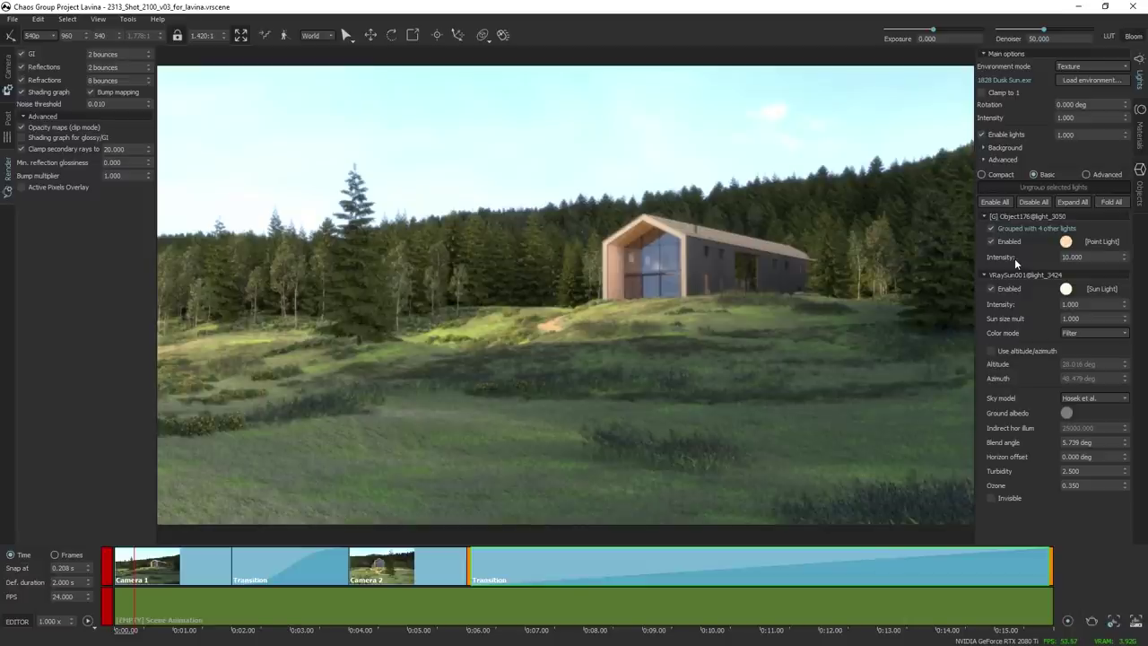
# Change the environment mode to Physical sky and close the animation editor.
pyautogui.click(1086, 68)
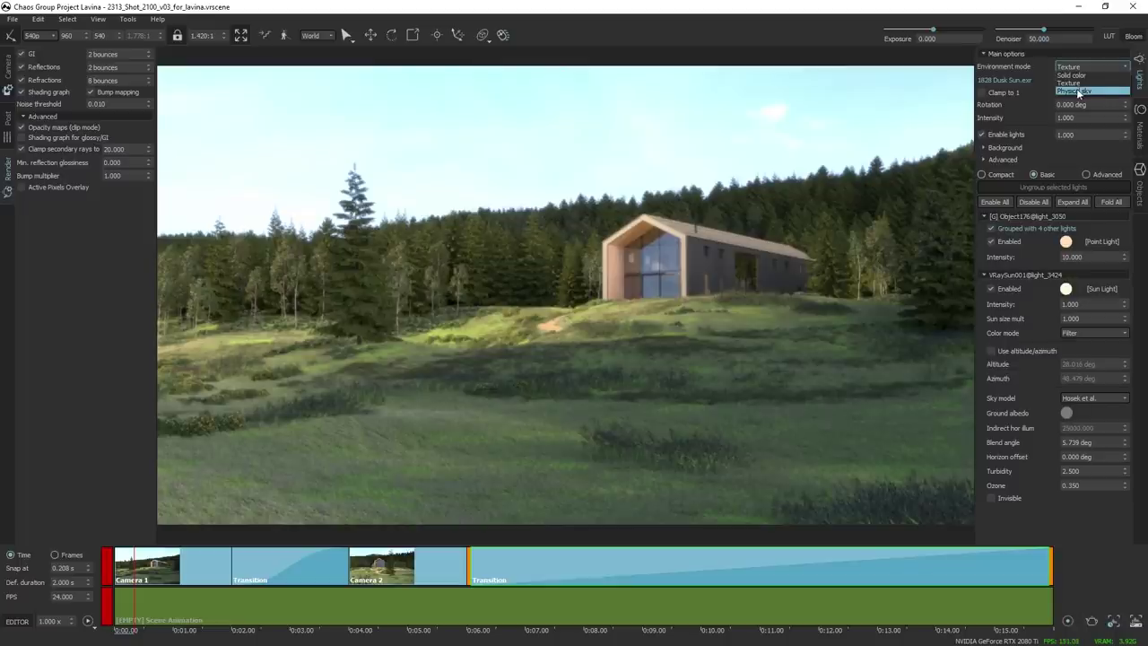
pyautogui.click(1110, 93)
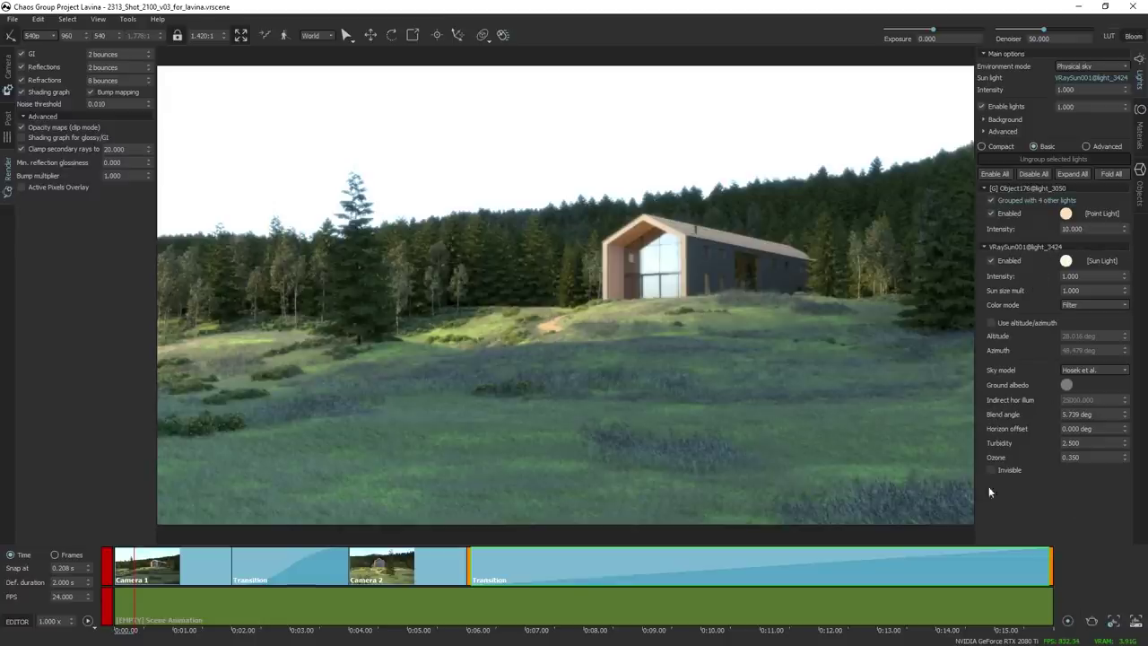
pyautogui.click(18, 621)
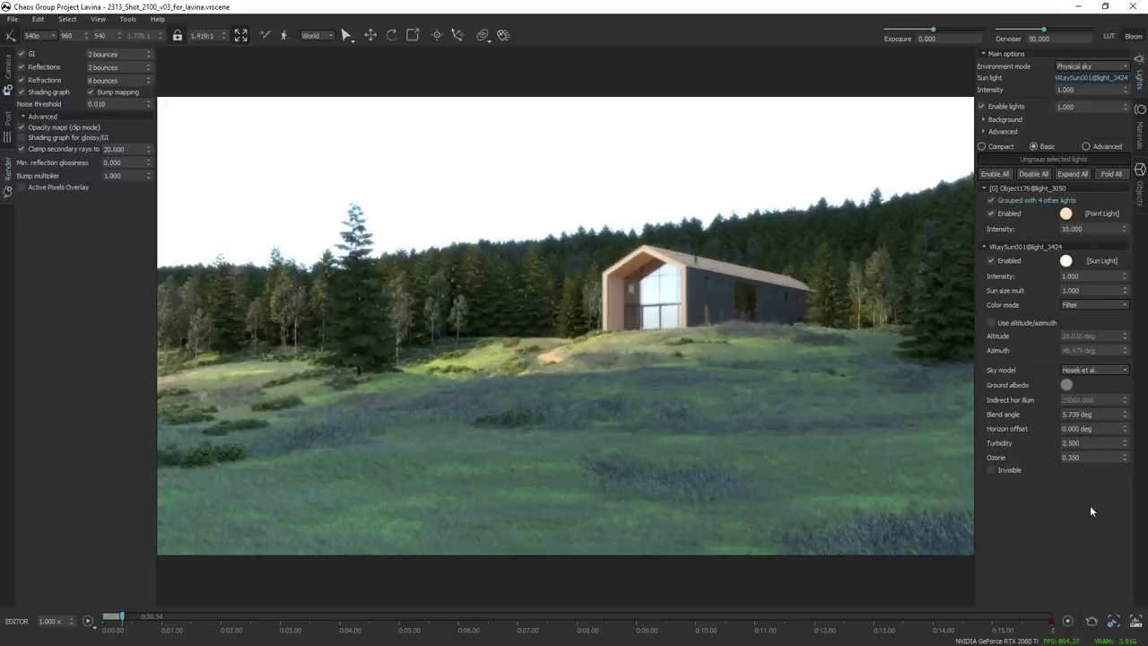
# Show the lights in the Compact view and switch VRaySun001 off and on again to compare its effect.
pyautogui.click(1001, 148)
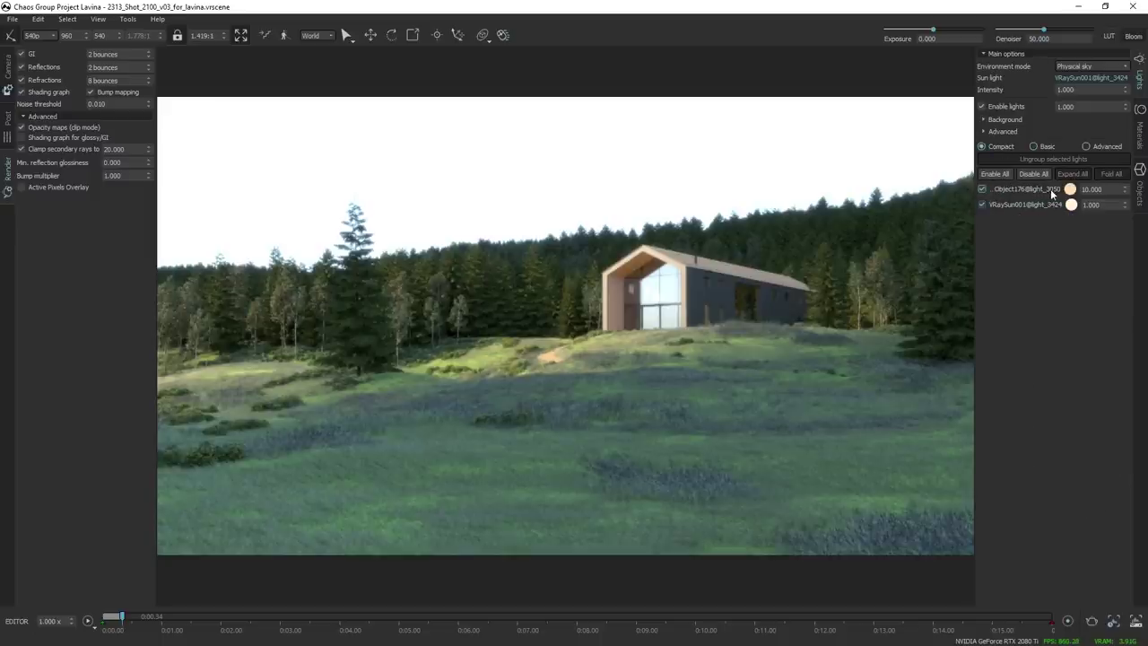
pyautogui.click(982, 205)
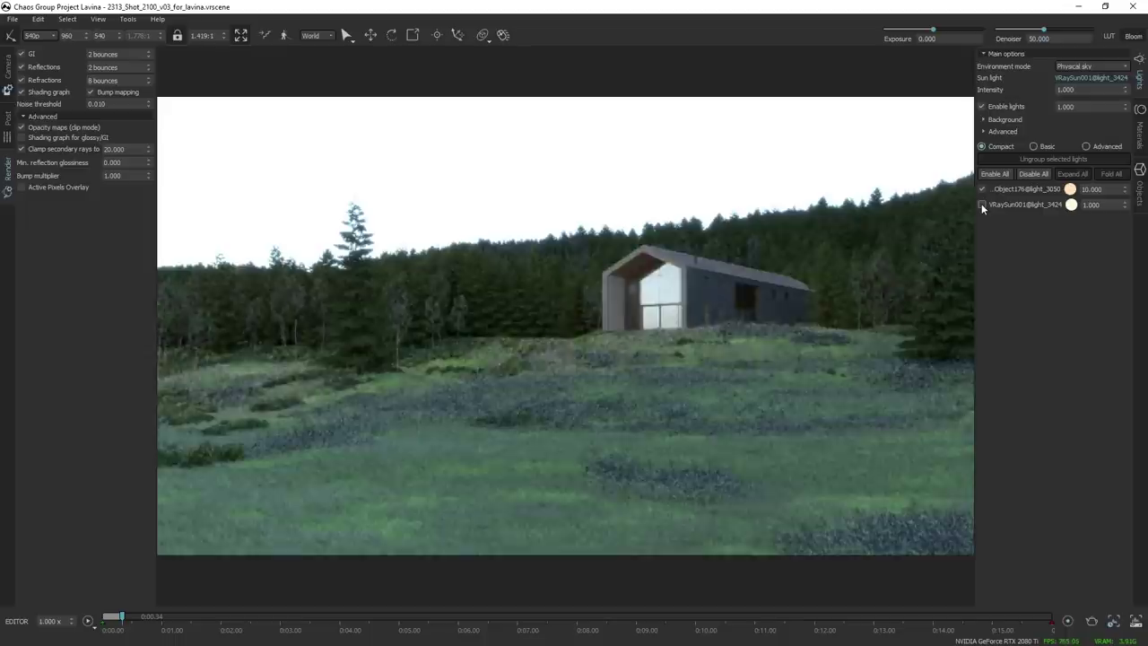
pyautogui.click(982, 205)
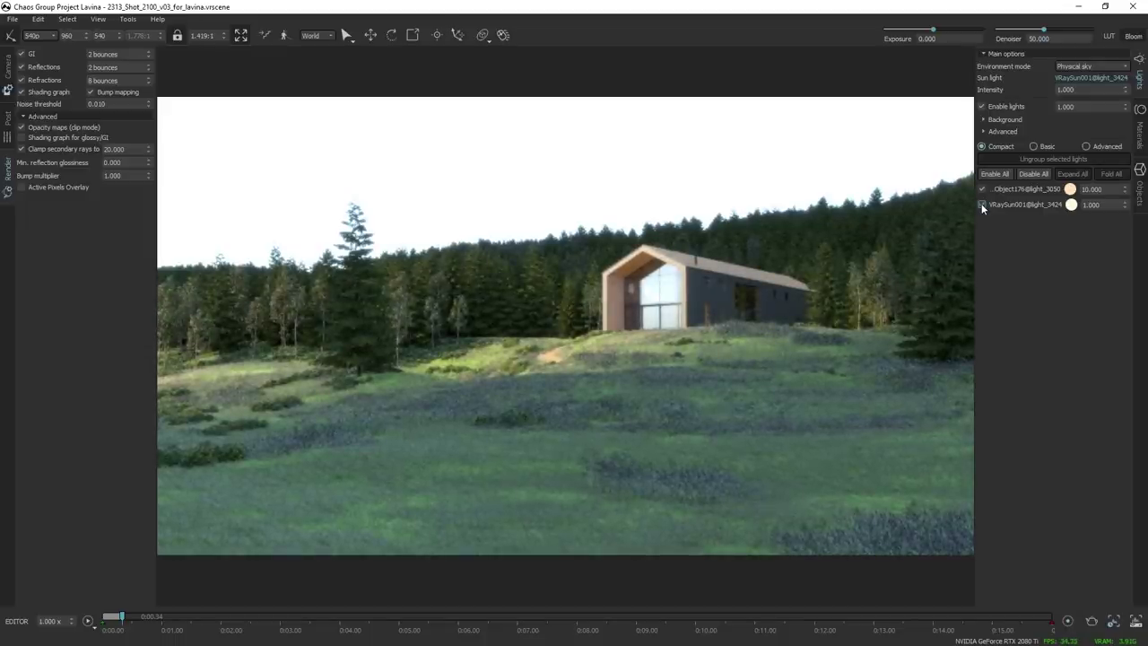
# Keep the VRaySun001 intensity at 1.000 and examine the light settings offered in the Basic and Advanced views.
pyautogui.click(1087, 205)
pyautogui.press('Return')
pyautogui.click(1040, 147)
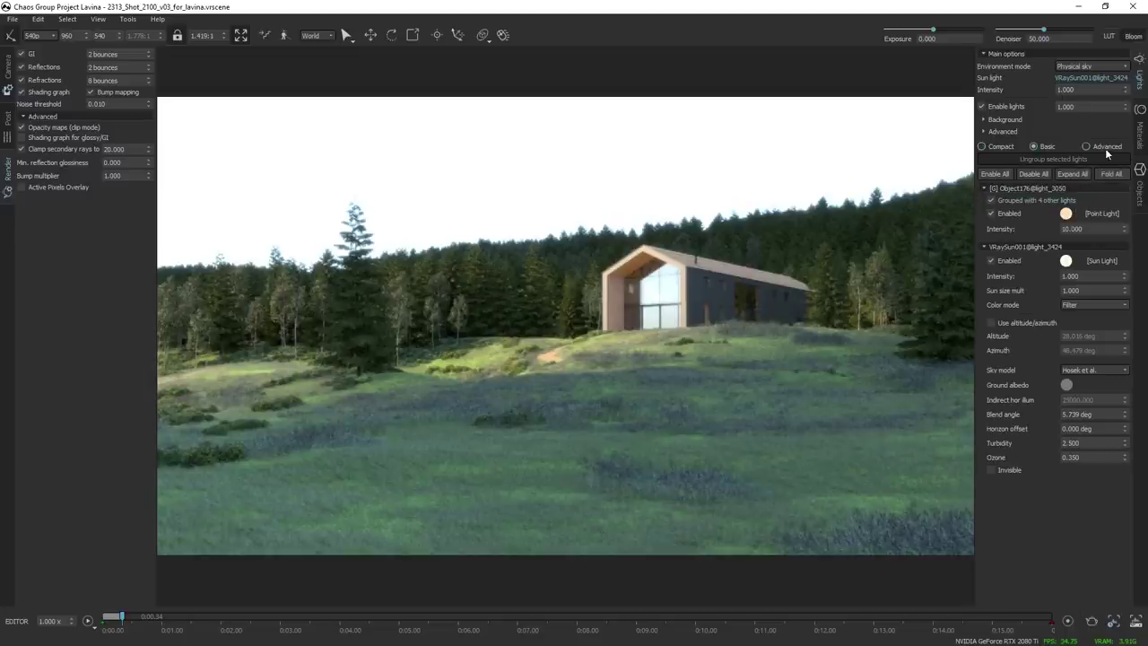
pyautogui.click(1106, 147)
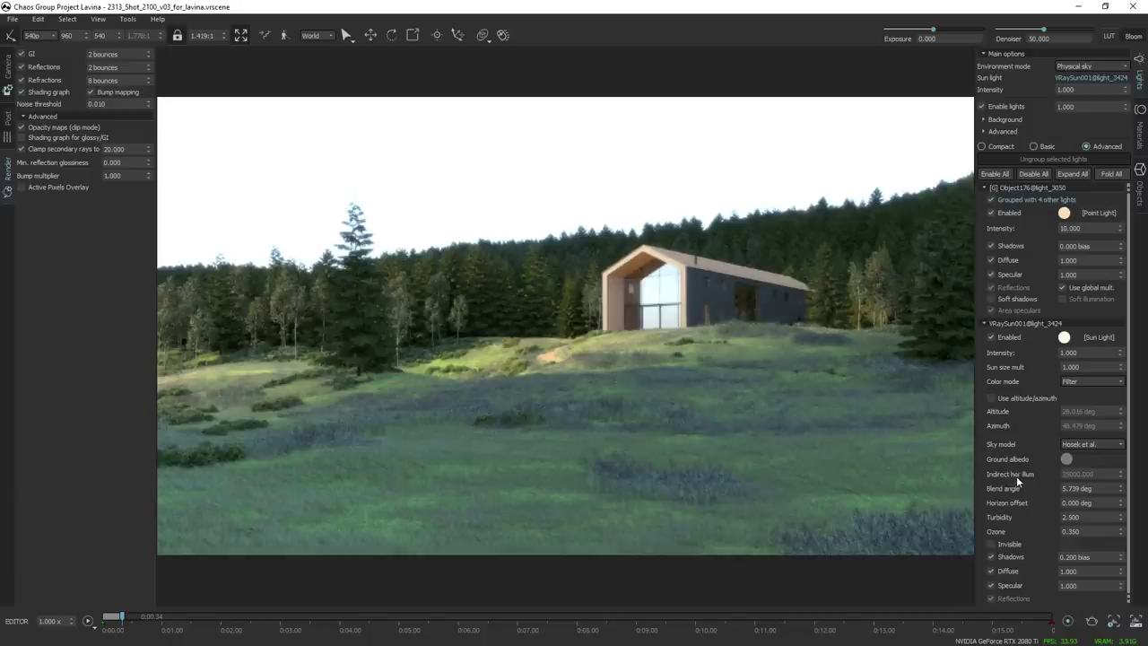
# Return the lights to the Basic view and set the VRaySun001 sky model to Improved.
pyautogui.click(1051, 148)
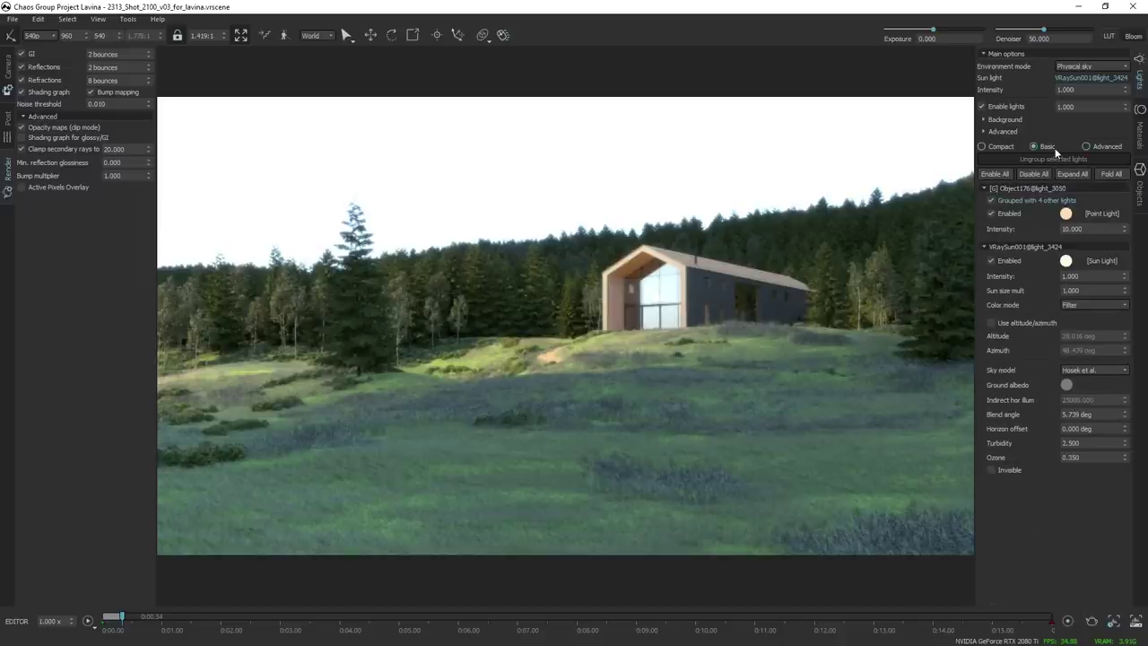
pyautogui.click(1104, 371)
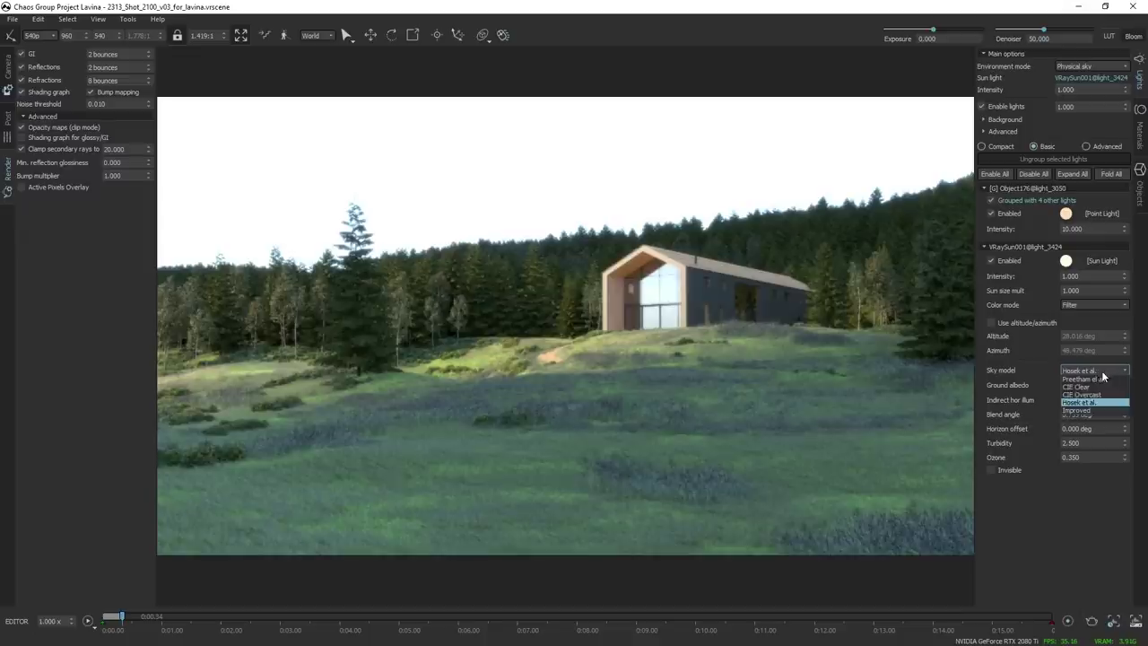
pyautogui.click(1080, 411)
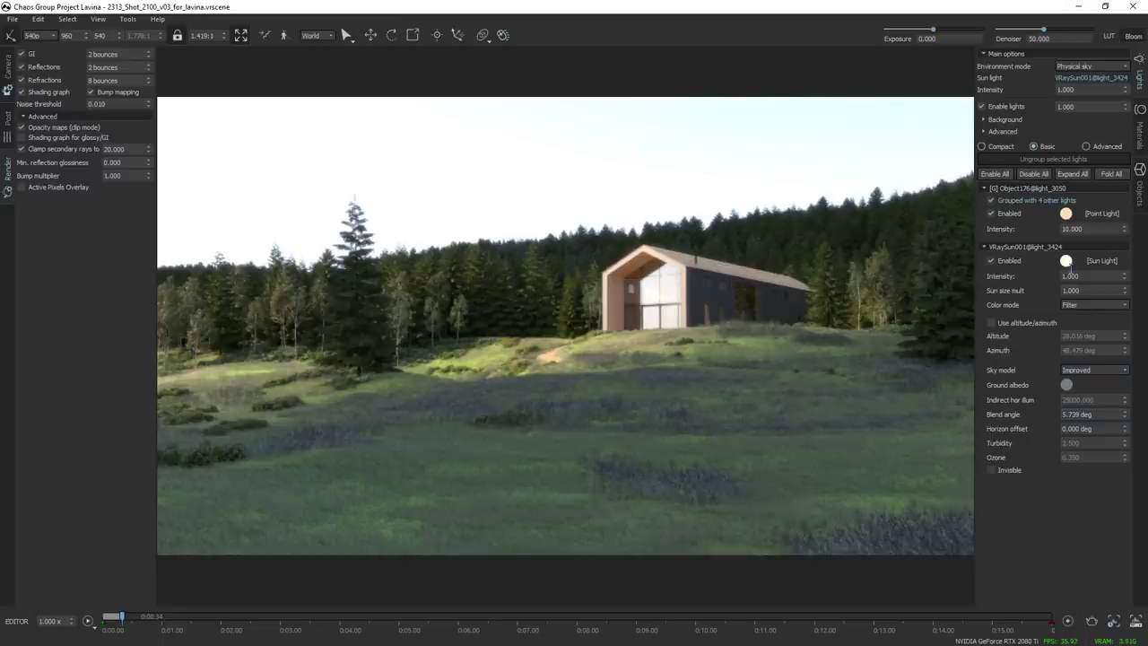
# Select VRaySun001 in the scene's object list and choose the Rotate tool for it.
pyautogui.click(1139, 190)
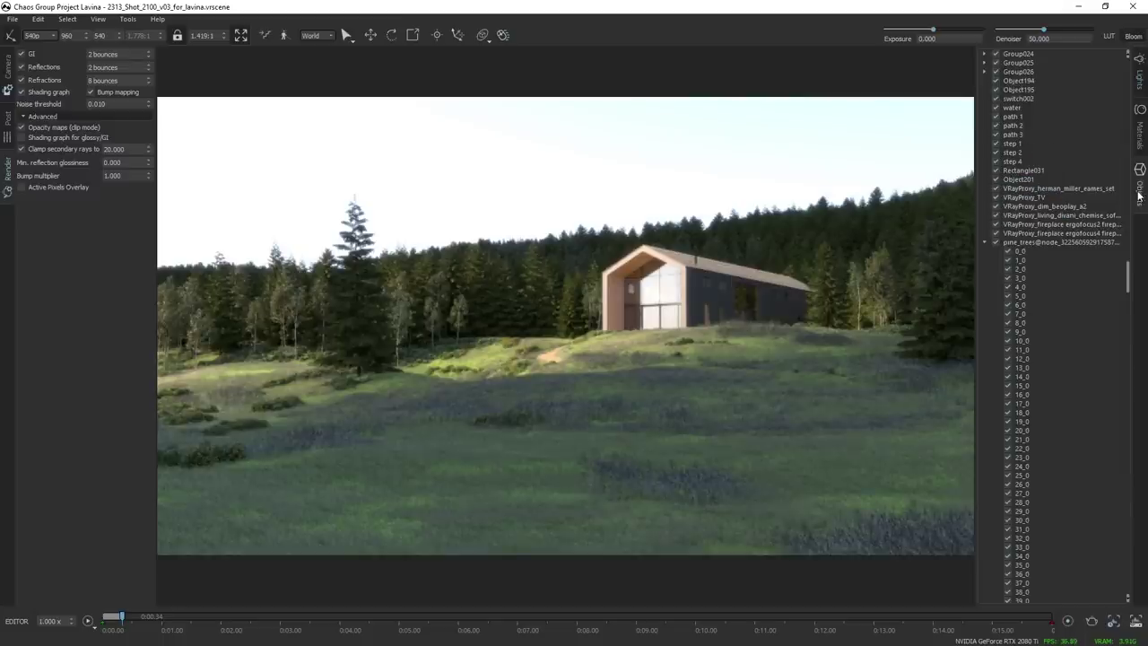
pyautogui.scroll(1, 1128, 242)
pyautogui.scroll(20, 1129, 243)
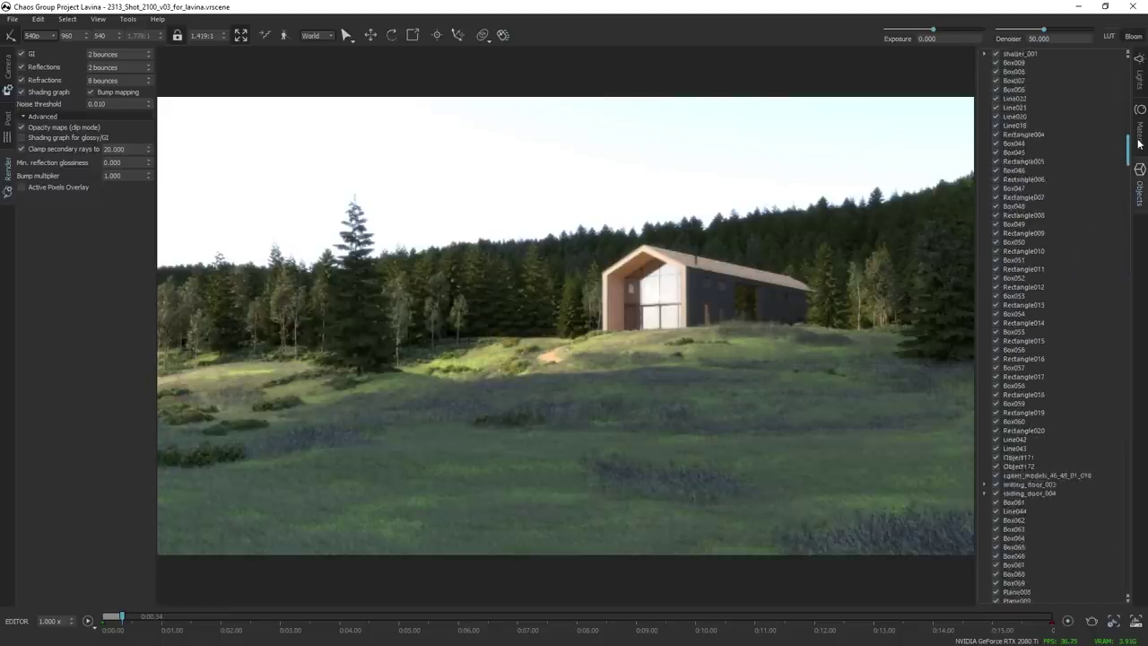
pyautogui.scroll(15, 1139, 109)
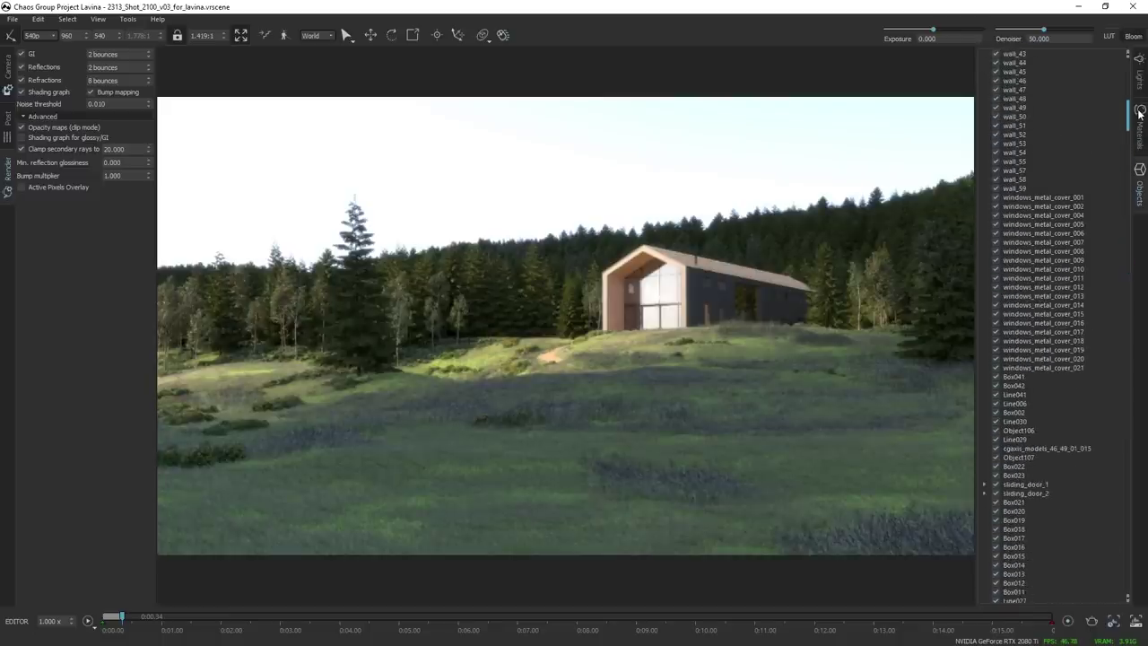
pyautogui.click(1038, 99)
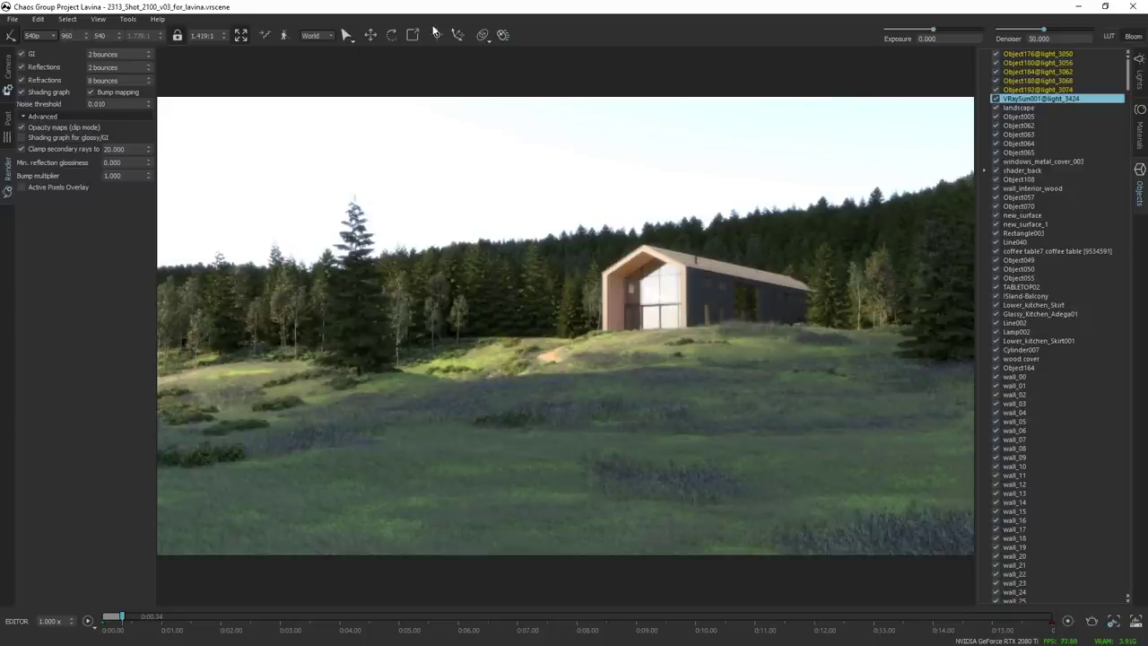
pyautogui.click(391, 35)
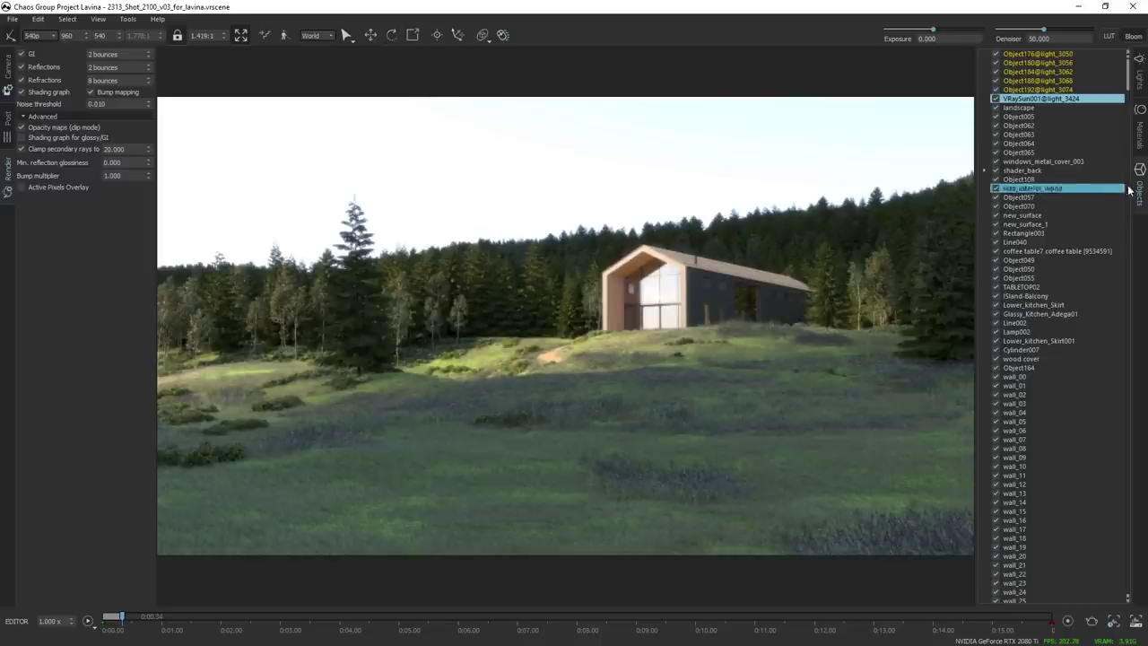
# Enable altitude/azimuth control in the VRaySun001 light settings, lowering the altitude to about 0.1 deg with the azimuth at about 133 deg.
pyautogui.click(1139, 72)
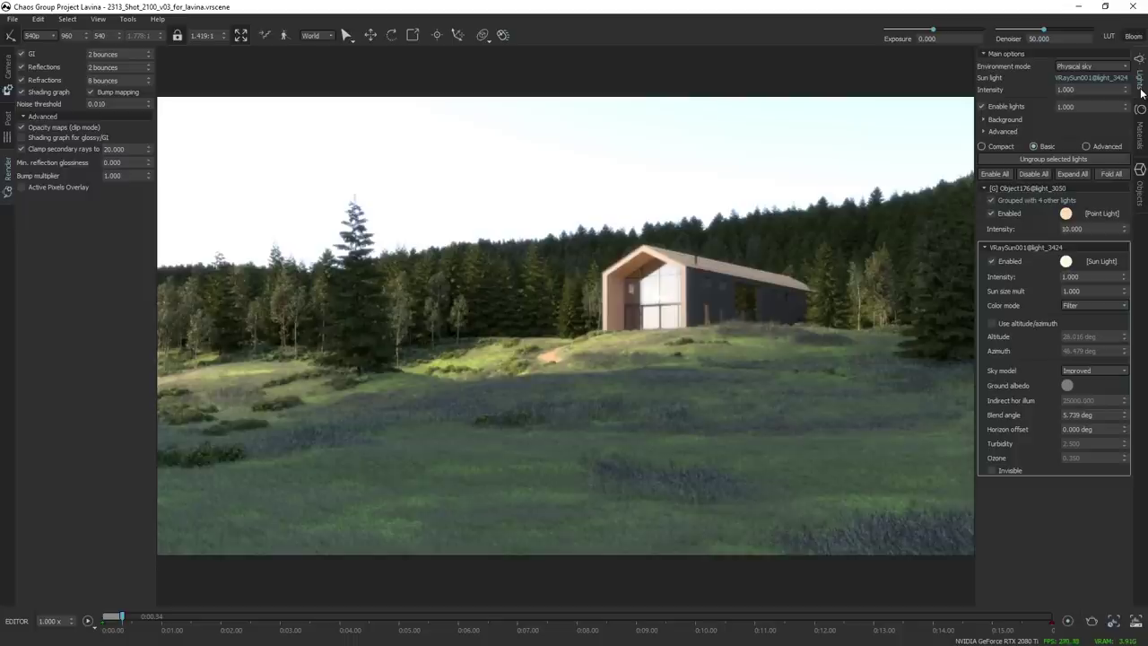
pyautogui.click(1041, 322)
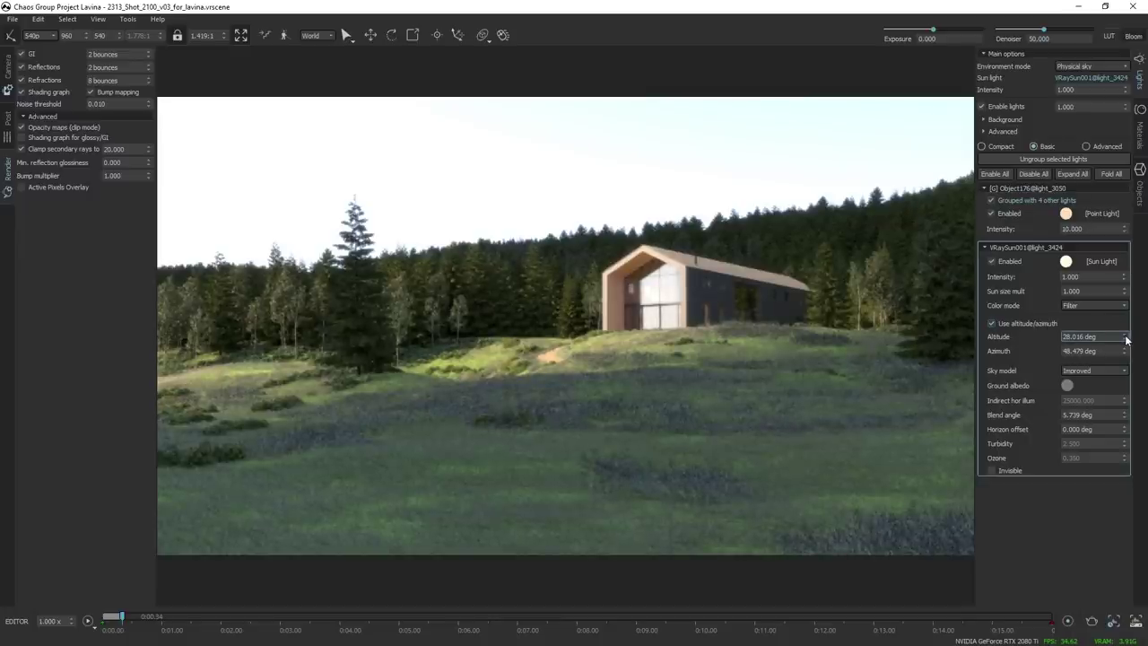
pyautogui.moveTo(1126, 339); pyautogui.dragTo(1103, 469)
pyautogui.moveTo(1127, 341); pyautogui.dragTo(1106, 475)
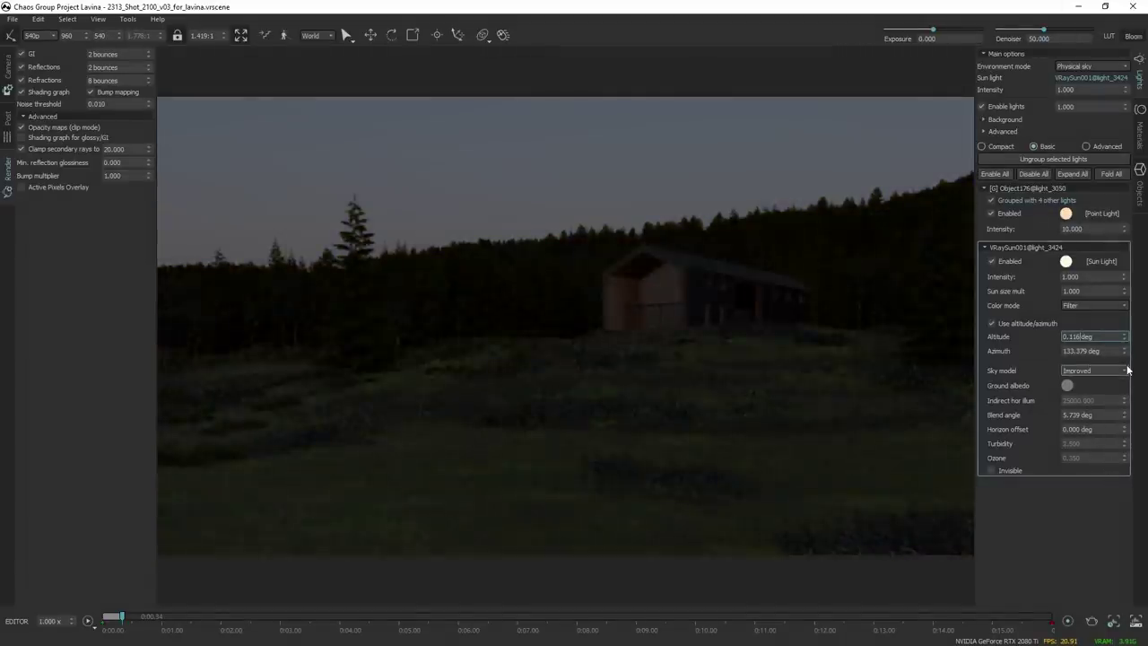
# Reposition VRaySun001 to an altitude of 1.816 deg and an azimuth of 324.779 deg, and lower the exposure to -1.588.
pyautogui.moveTo(1128, 354); pyautogui.dragTo(1133, 459)
pyautogui.moveTo(1125, 337)
pyautogui.mouseDown()
pyautogui.moveTo(1132, 378)
pyautogui.moveTo(1128, 321)
pyautogui.mouseUp()
pyautogui.moveTo(933, 29); pyautogui.dragTo(917, 30)
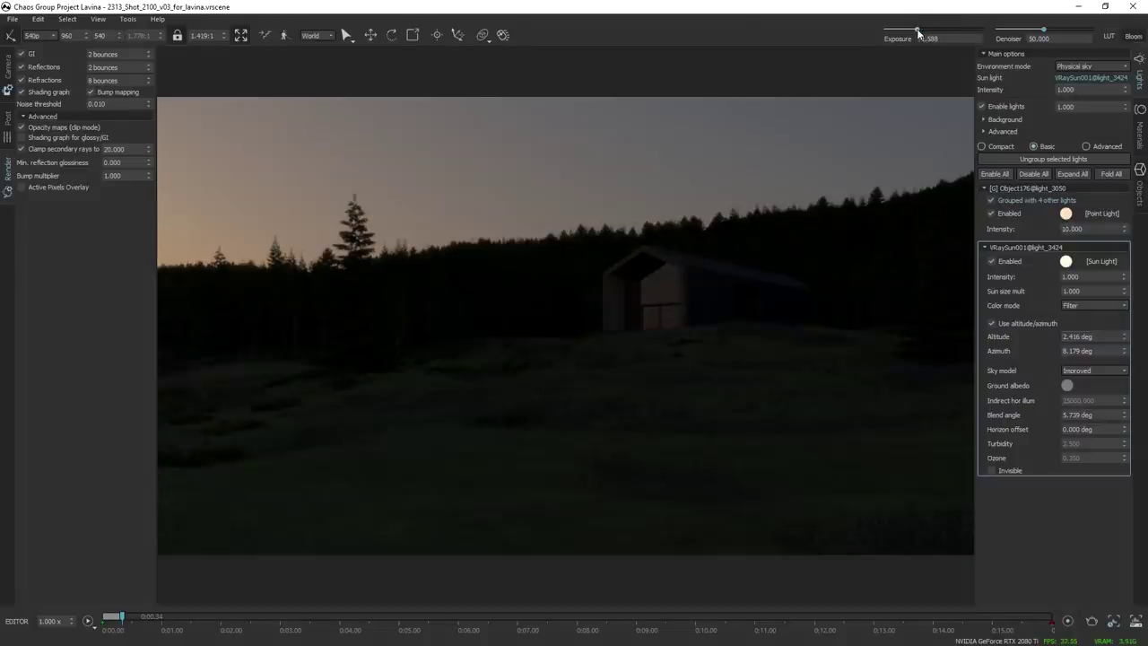
pyautogui.moveTo(1126, 353); pyautogui.dragTo(1088, 603)
pyautogui.moveTo(1124, 337); pyautogui.dragTo(1124, 343)
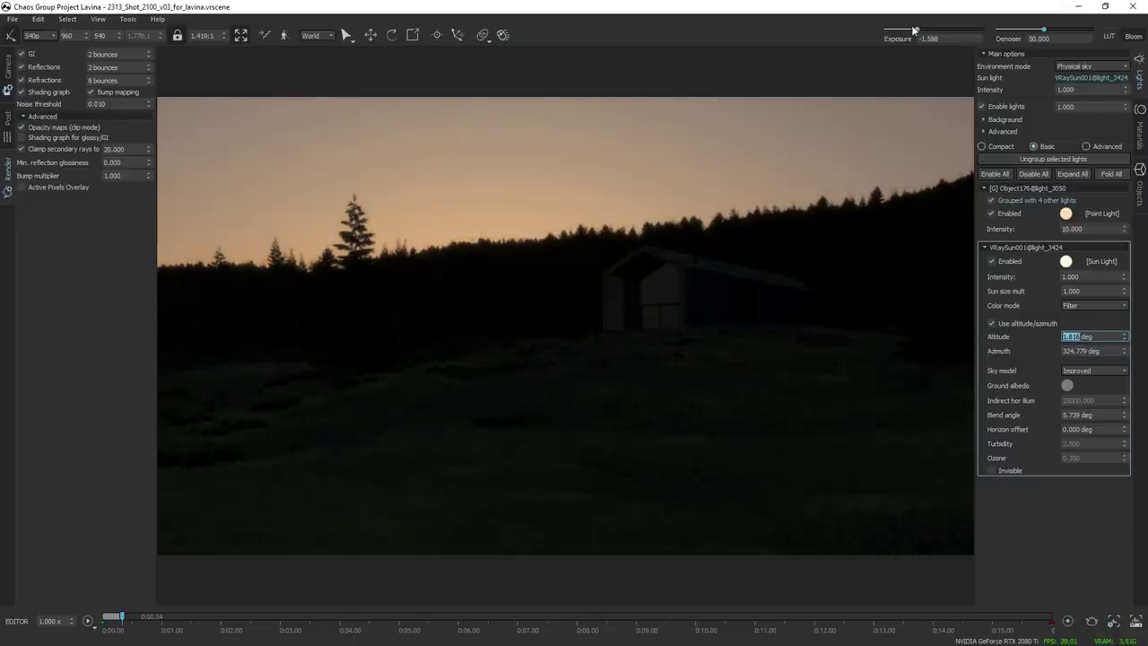
# Try an exposure of -2.235, reset it to 0, and set the exposure to -3.
pyautogui.moveTo(916, 31); pyautogui.dragTo(912, 34)
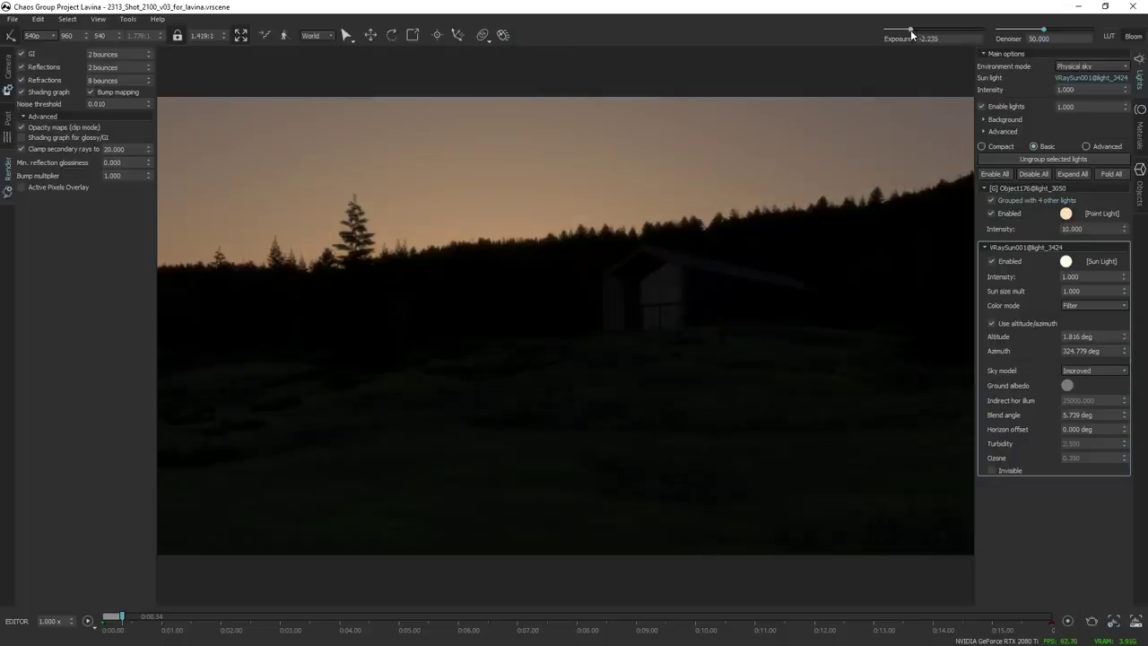
pyautogui.rightClick(916, 31)
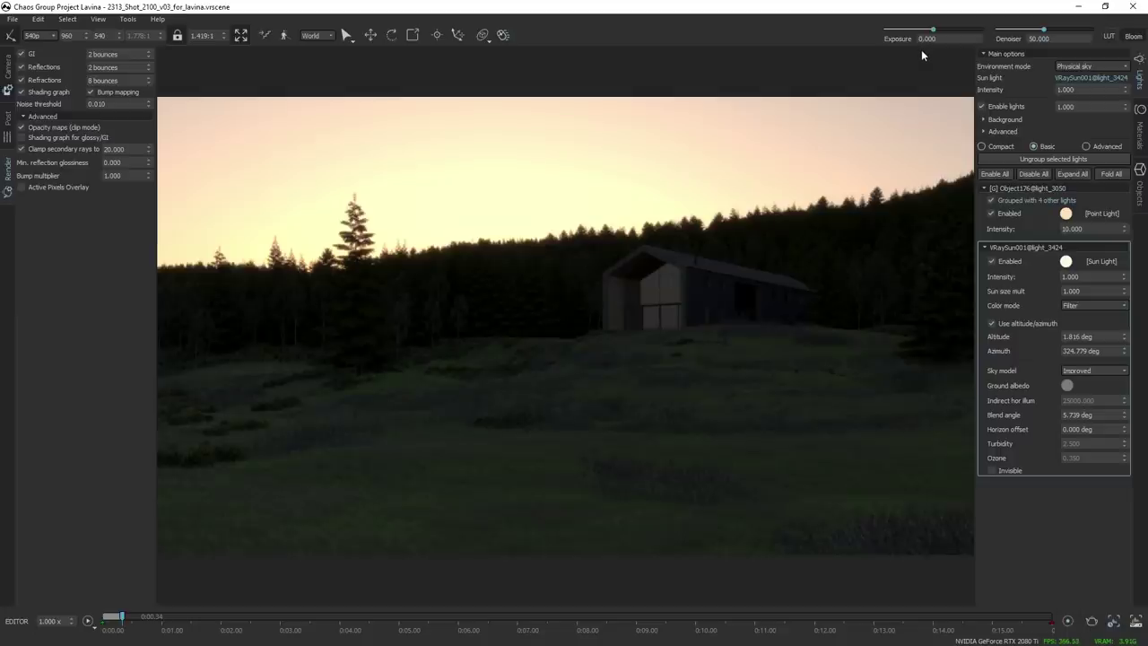
pyautogui.moveTo(919, 33); pyautogui.dragTo(907, 32)
pyautogui.write('-3')
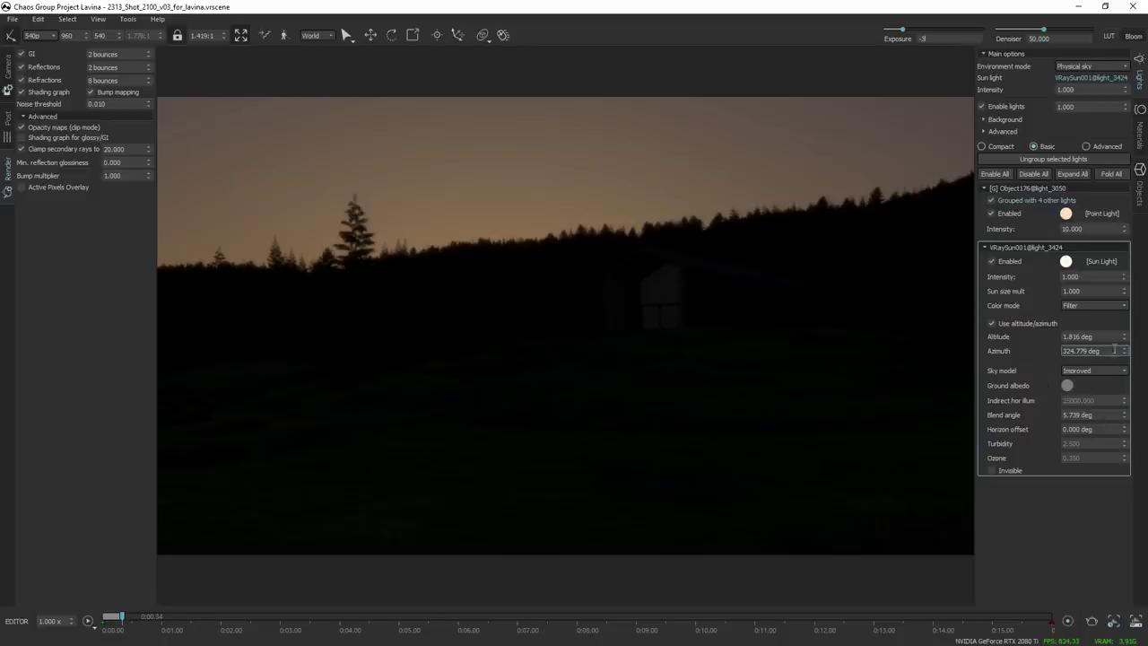
# Reset the viewport exposure to 0 and set the sun's altitude to about -1.584 deg.
pyautogui.moveTo(1124, 341); pyautogui.dragTo(1129, 369)
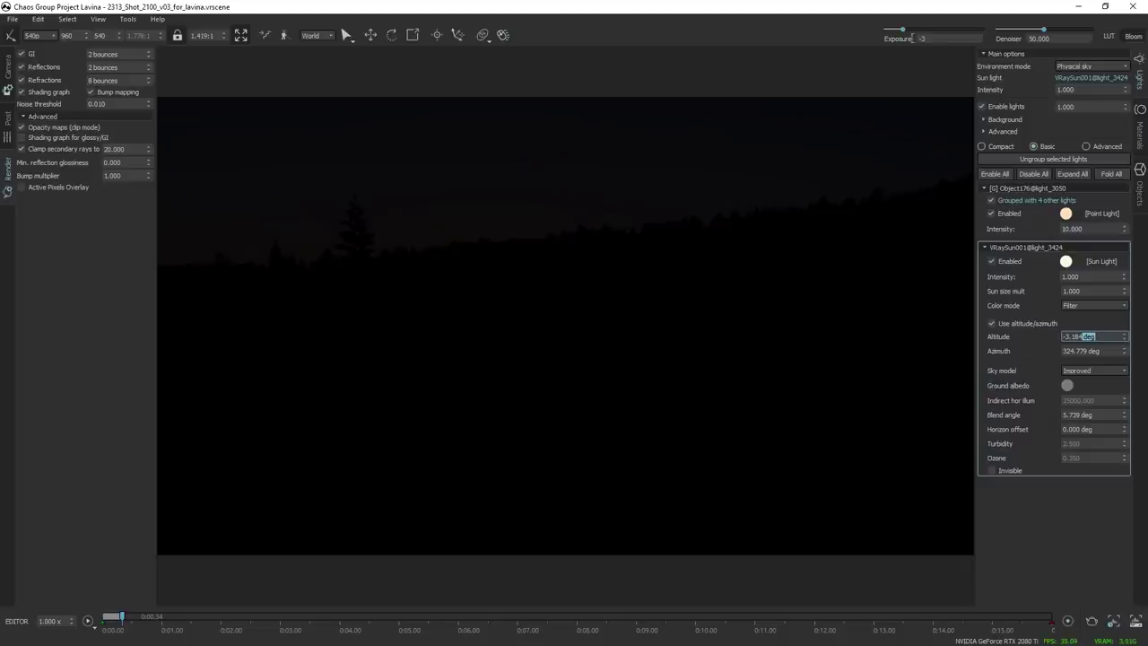
pyautogui.doubleClick(913, 30)
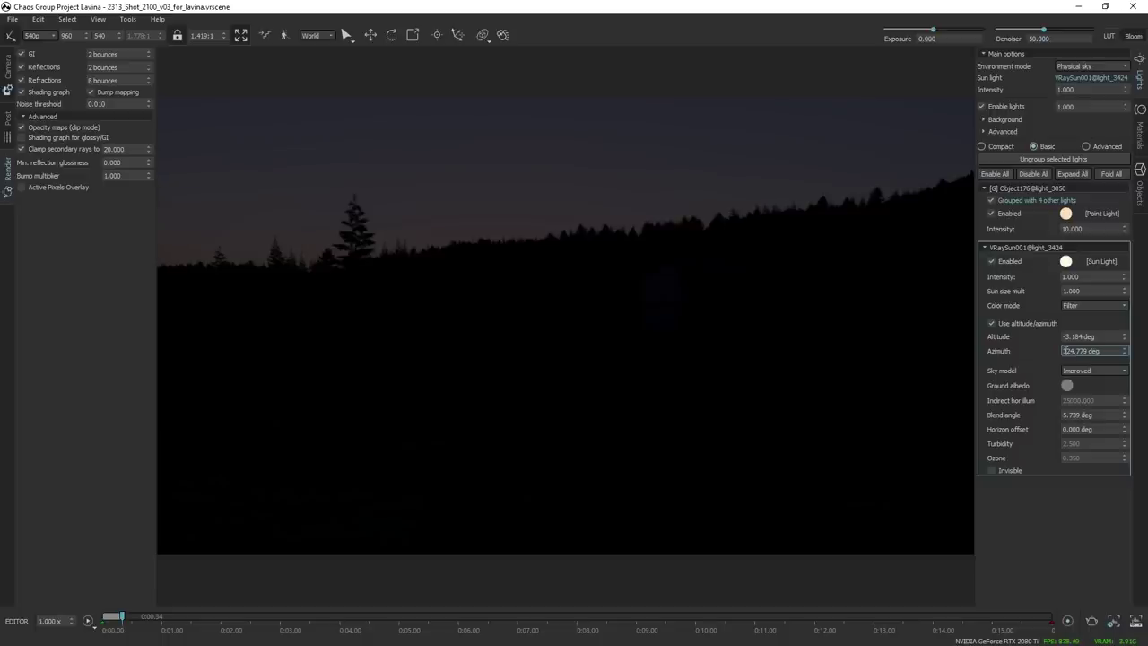
pyautogui.click(1124, 333)
pyautogui.moveTo(1126, 335); pyautogui.dragTo(1128, 318)
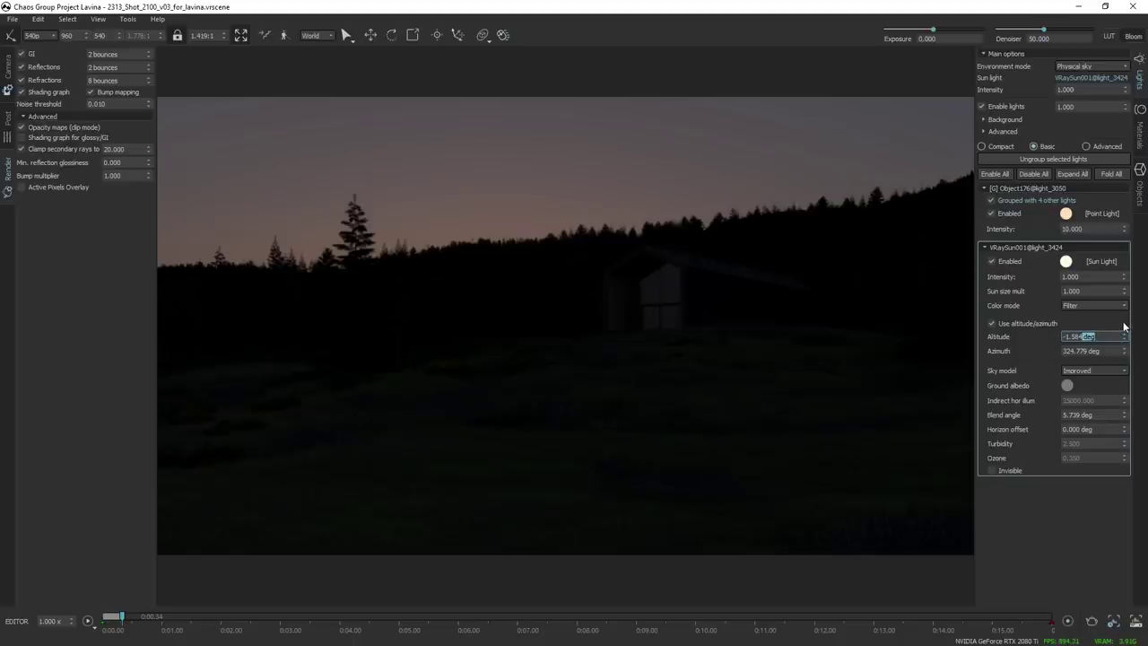
# Try camera exposure values of 8 and 6, and settle on 7.
pyautogui.click(9, 68)
pyautogui.moveTo(146, 249); pyautogui.dragTo(153, 334)
pyautogui.moveTo(108, 249); pyautogui.dragTo(27, 231)
pyautogui.write('8')
pyautogui.press('Return')
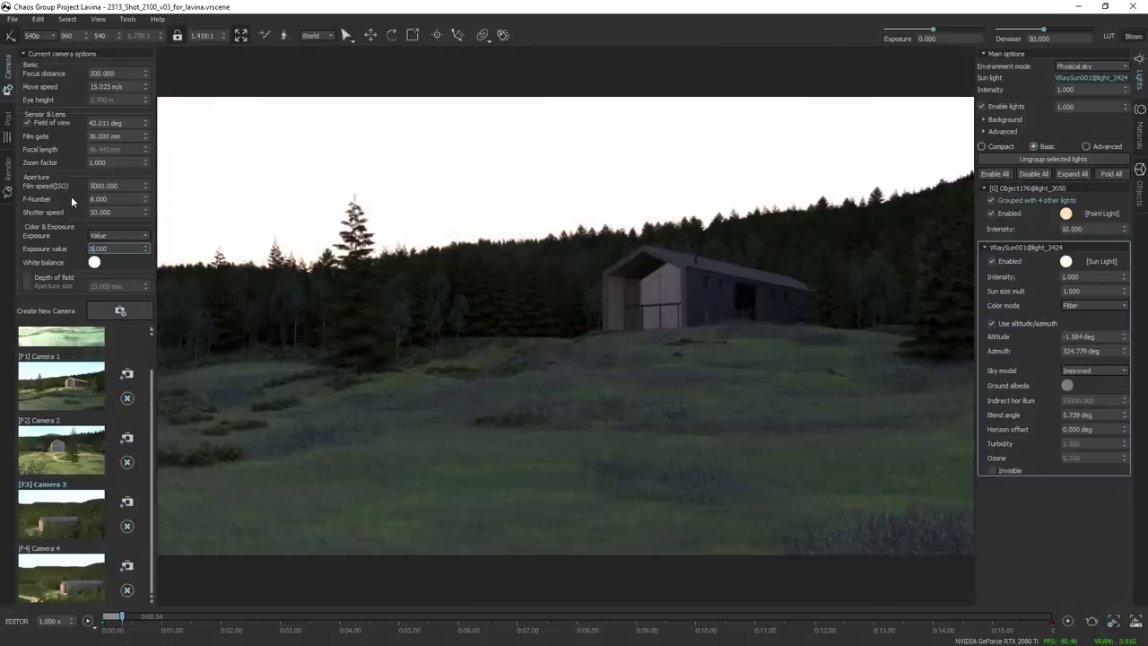
pyautogui.write('6')
pyautogui.press('Return')
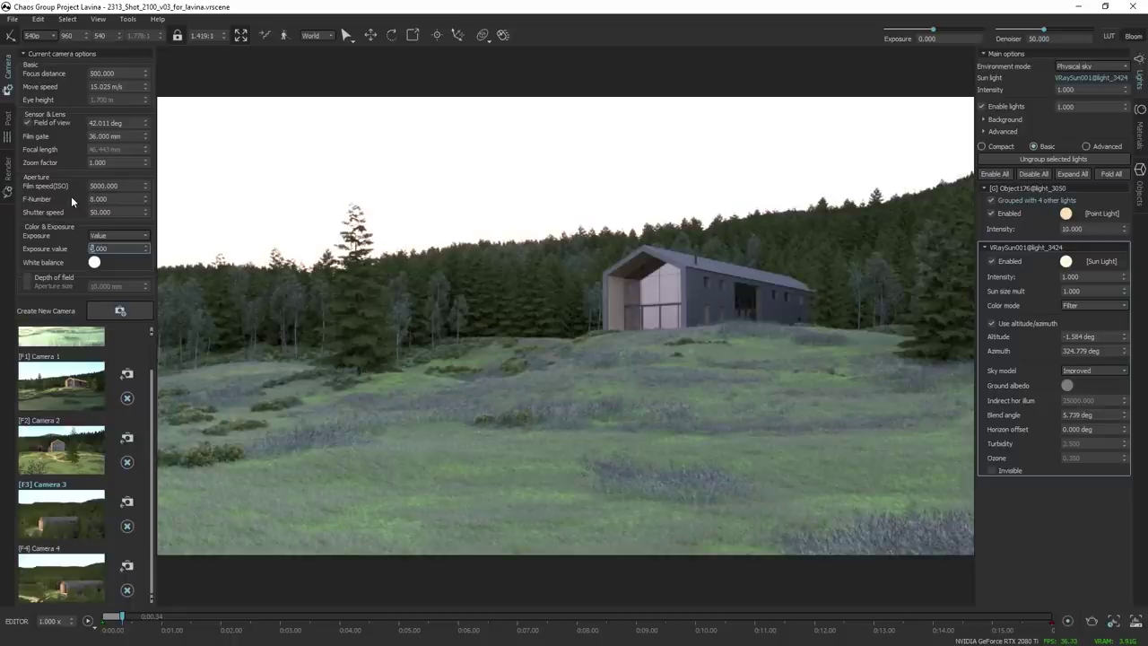
pyautogui.write('7')
pyautogui.press('Return')
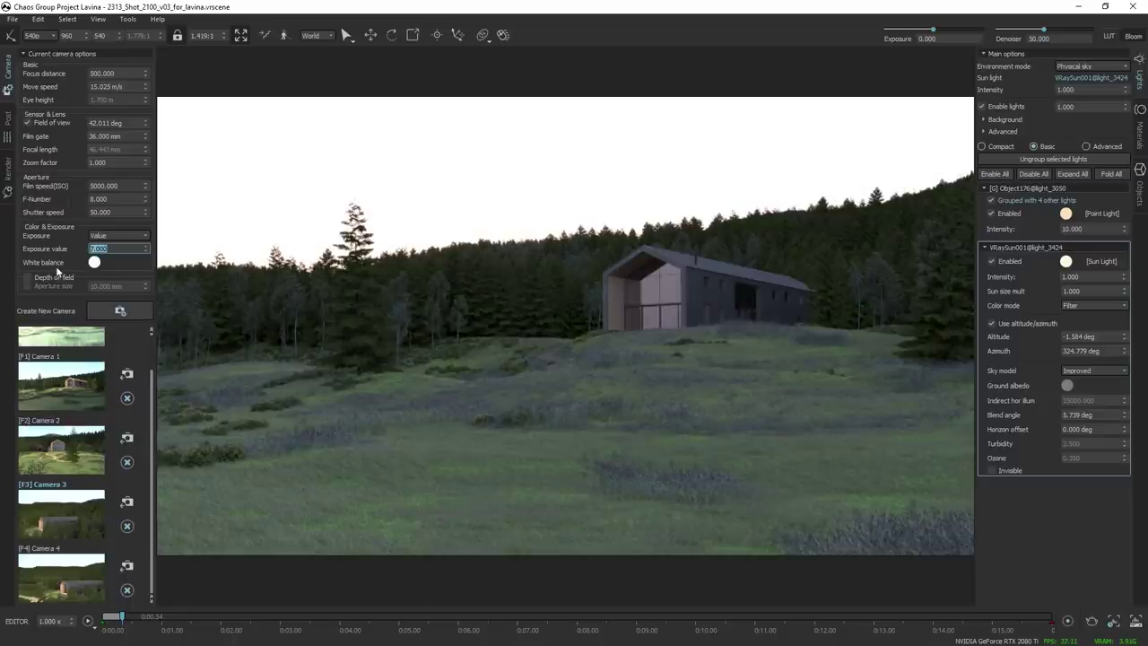
# Lower the sun's altitude to about -3.984 deg and, after trying 5 and 6, set the camera exposure value to 7.125.
pyautogui.moveTo(1124, 339); pyautogui.dragTo(1127, 354)
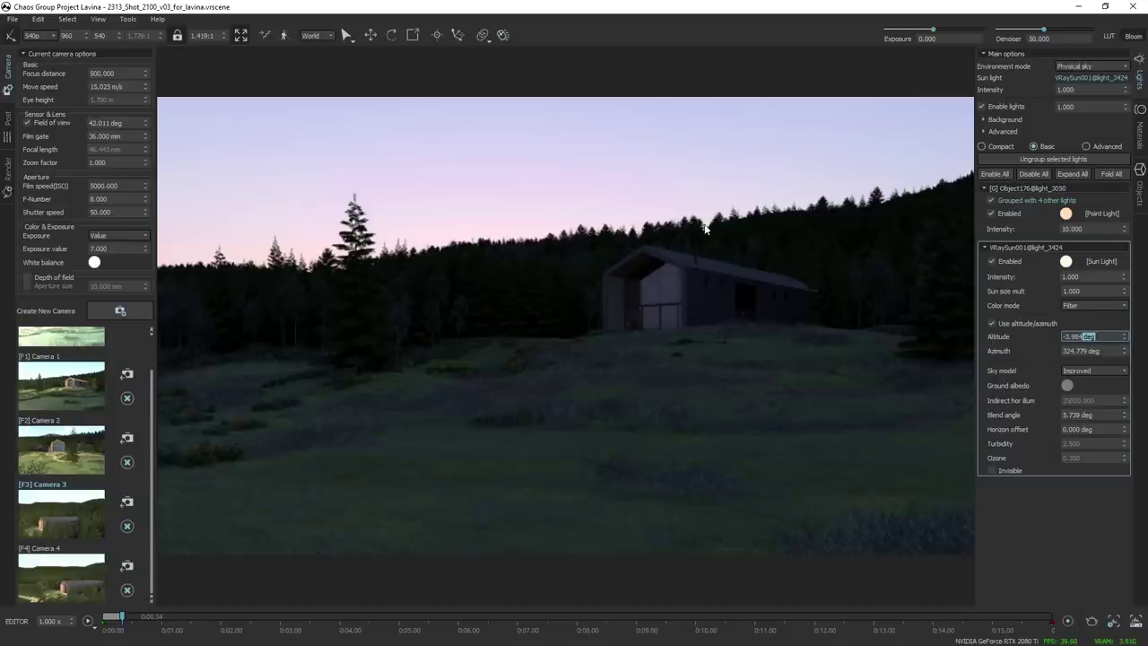
pyautogui.click(87, 248)
pyautogui.write('5.')
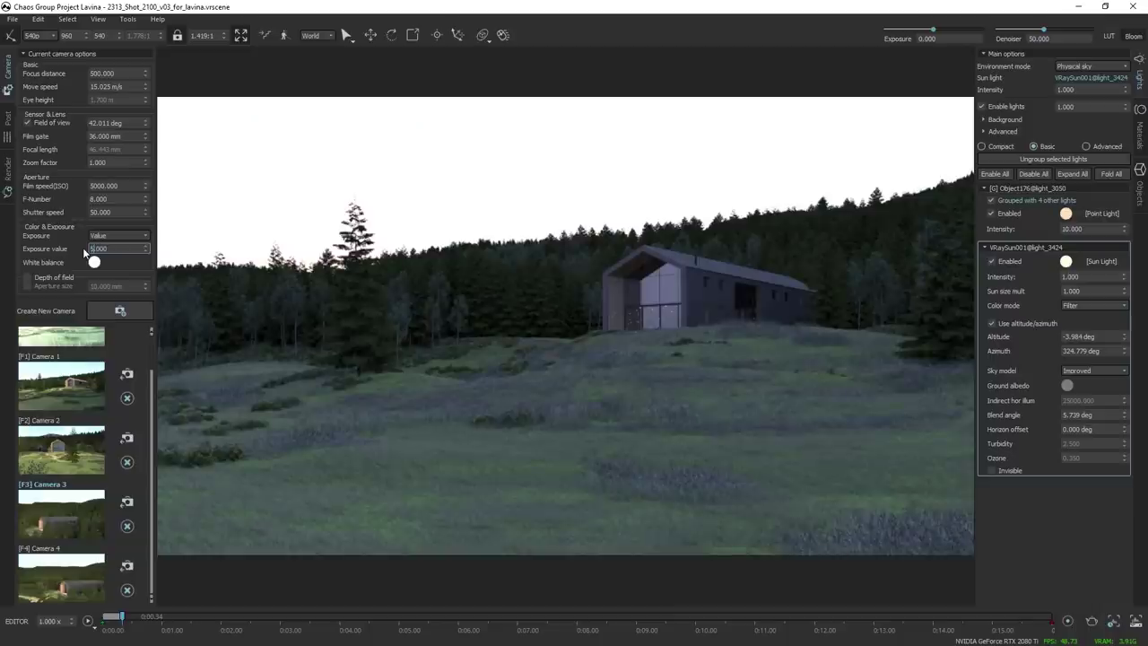
pyautogui.write('6')
pyautogui.press('Return')
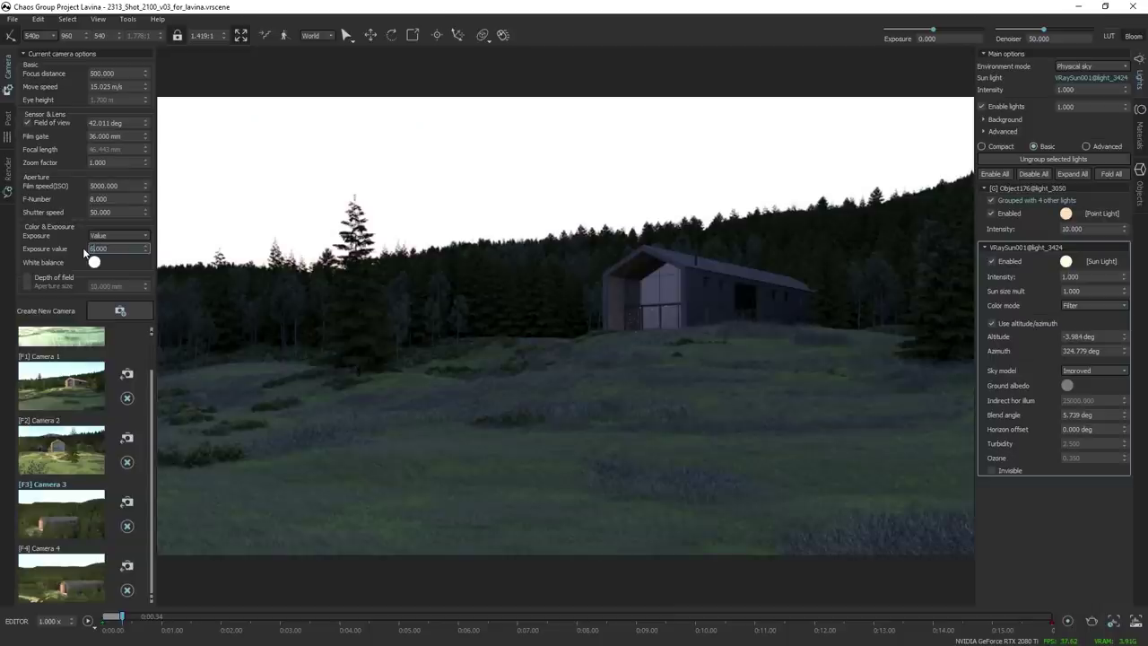
pyautogui.moveTo(145, 255); pyautogui.dragTo(157, 214)
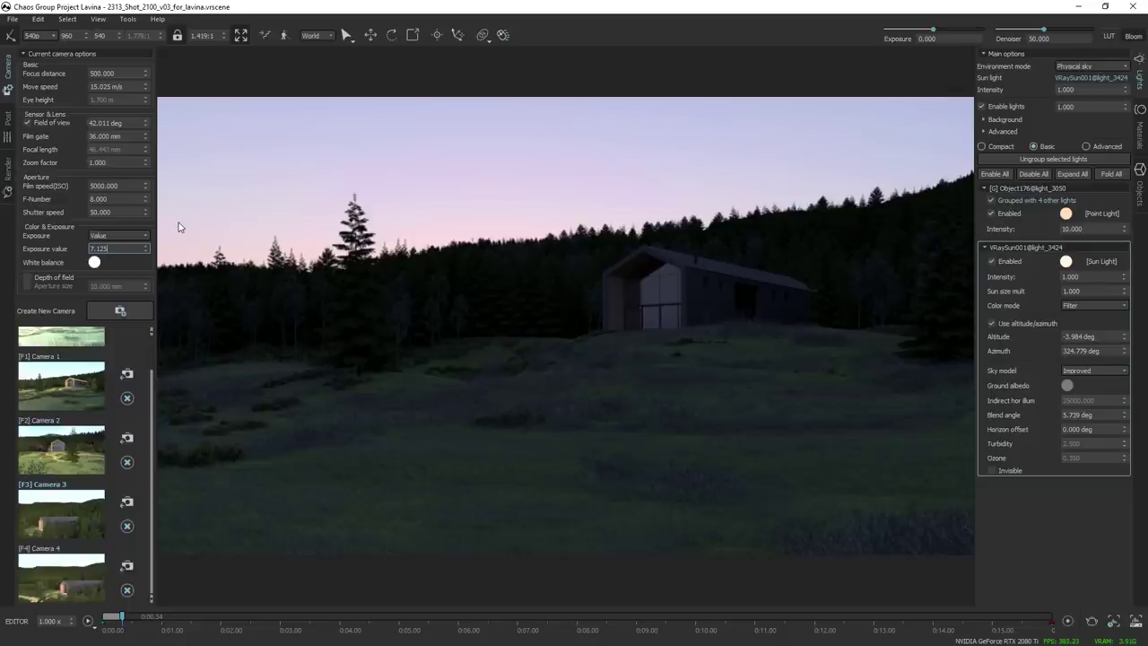
# Fly around to the gabled glass front of the house and examine its interior lights at dusk.
pyautogui.moveTo(583, 236); pyautogui.dragTo(731, 253)
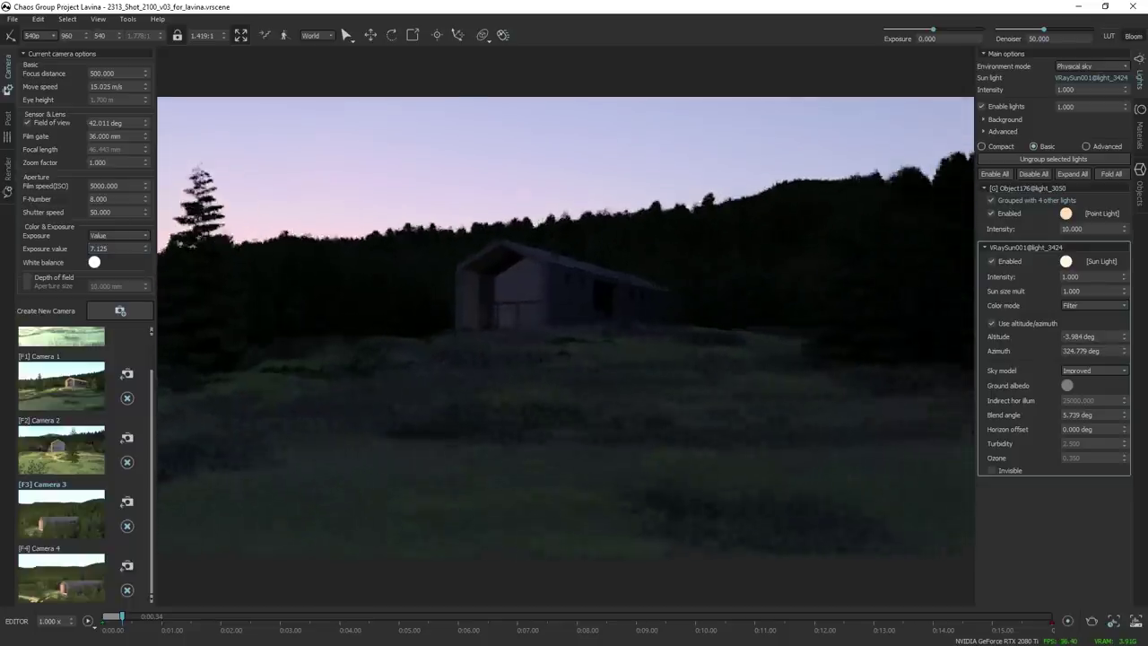
pyautogui.press('a')
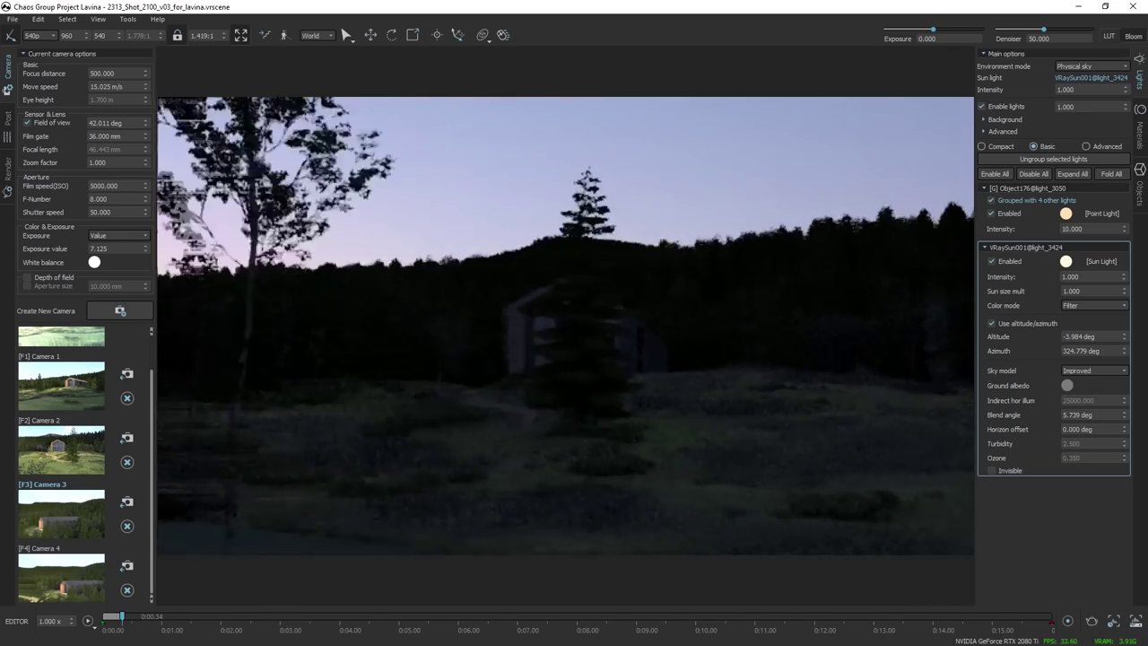
pyautogui.press('a')
pyautogui.press('w')
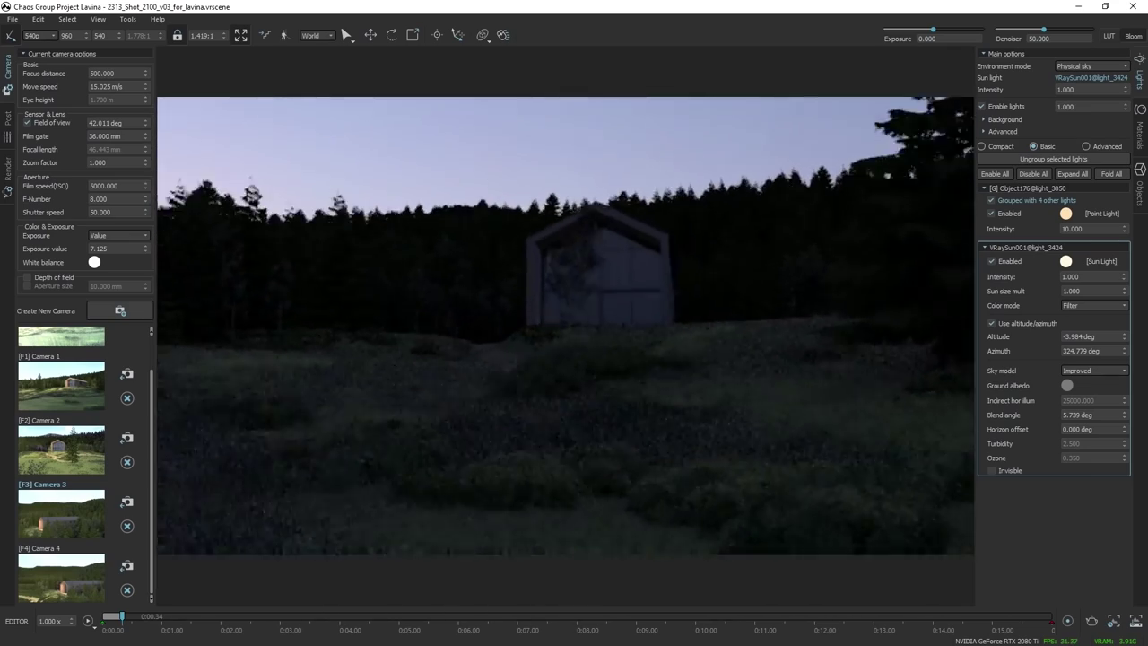
pyautogui.press('w')
pyautogui.press('e')
pyautogui.press('q')
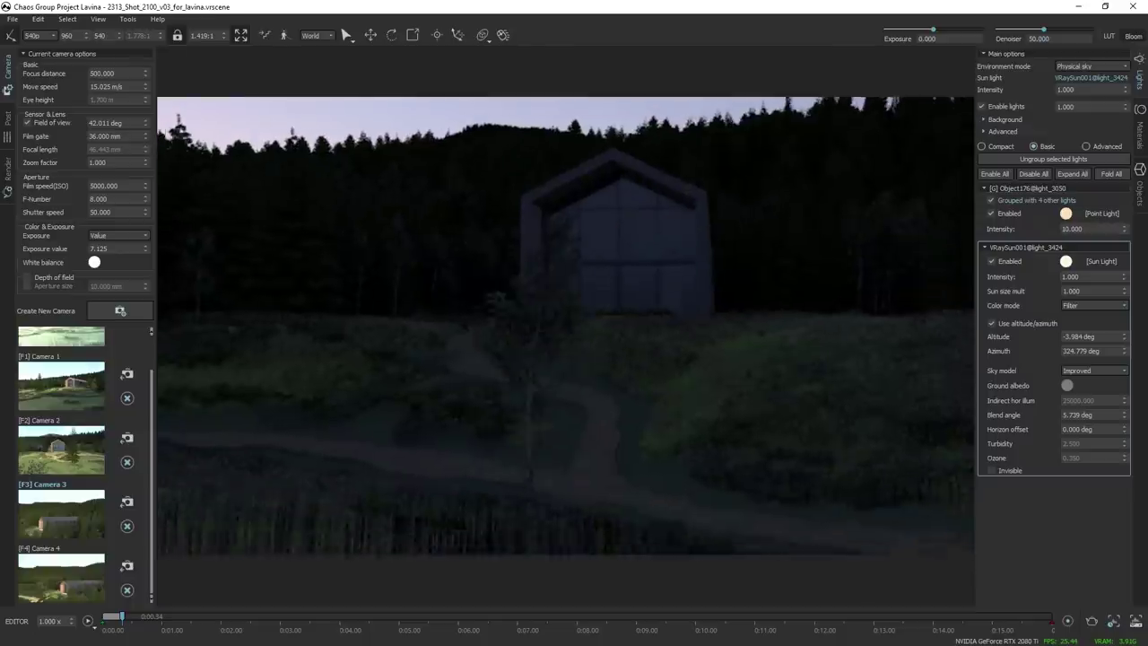
pyautogui.press('w')
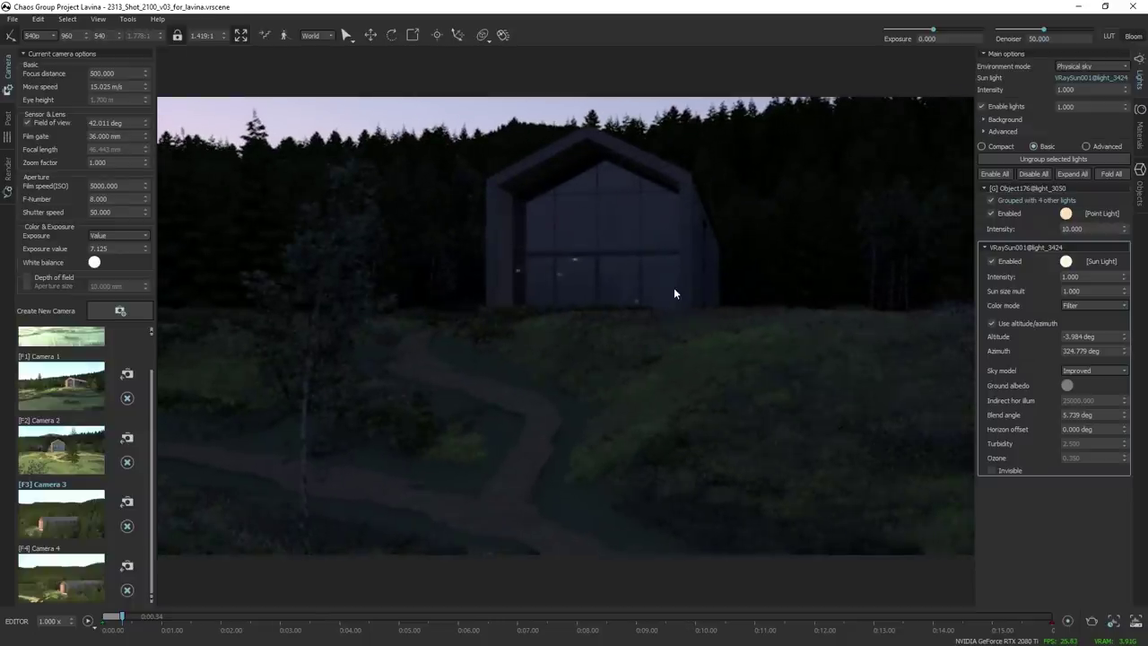
pyautogui.press('s')
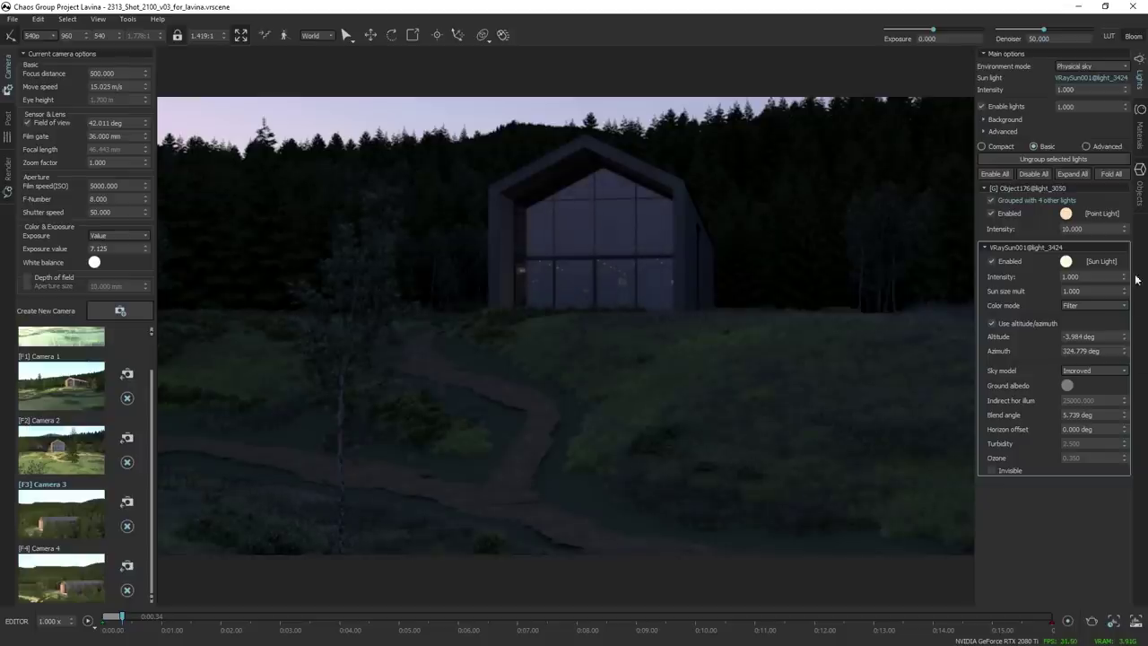
# Set the intensity of the grouped point lights inside the house to 10000.
pyautogui.click(1087, 229)
pyautogui.write('1000')
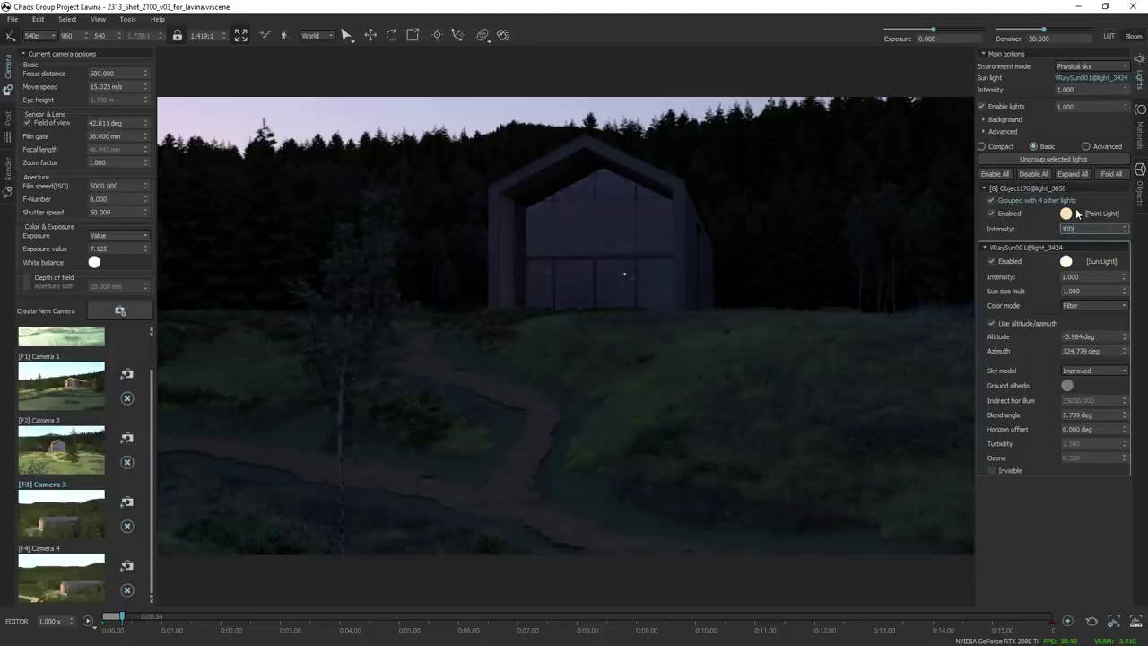
pyautogui.write('0')
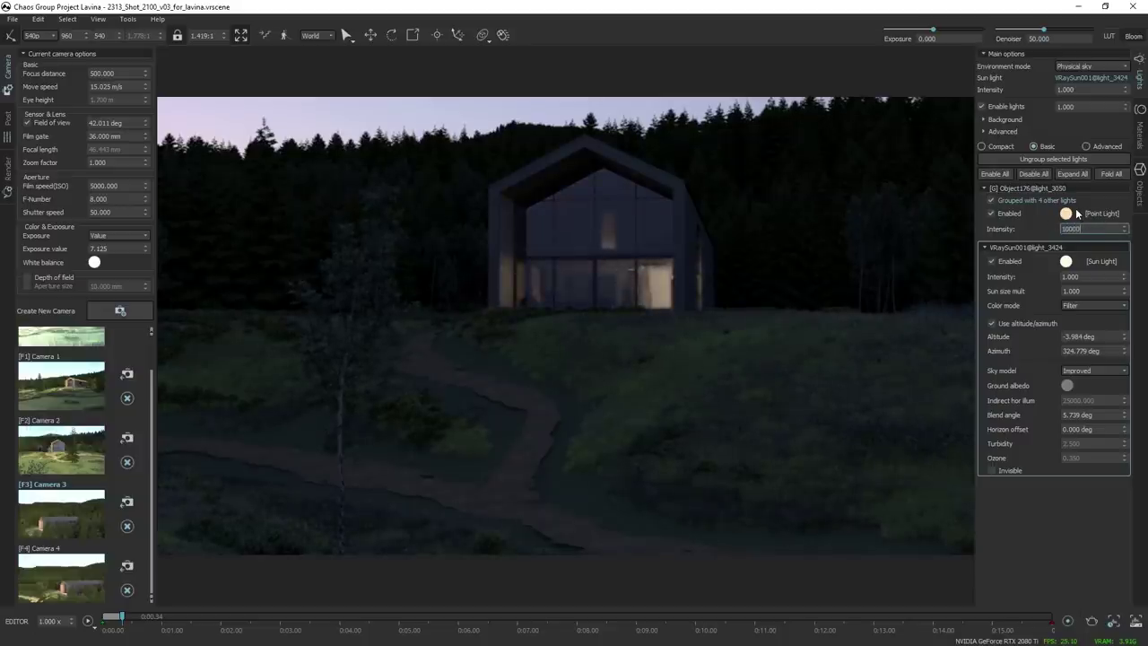
pyautogui.press('Return')
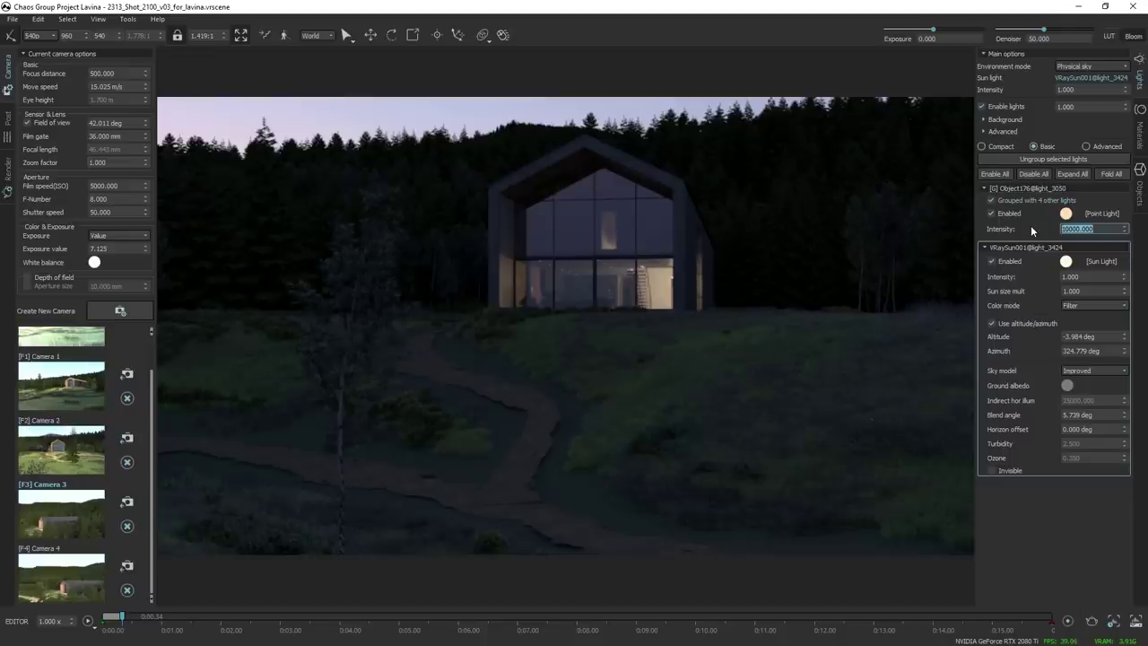
pyautogui.moveTo(880, 256); pyautogui.dragTo(834, 184)
pyautogui.press('w')
pyautogui.press('d')
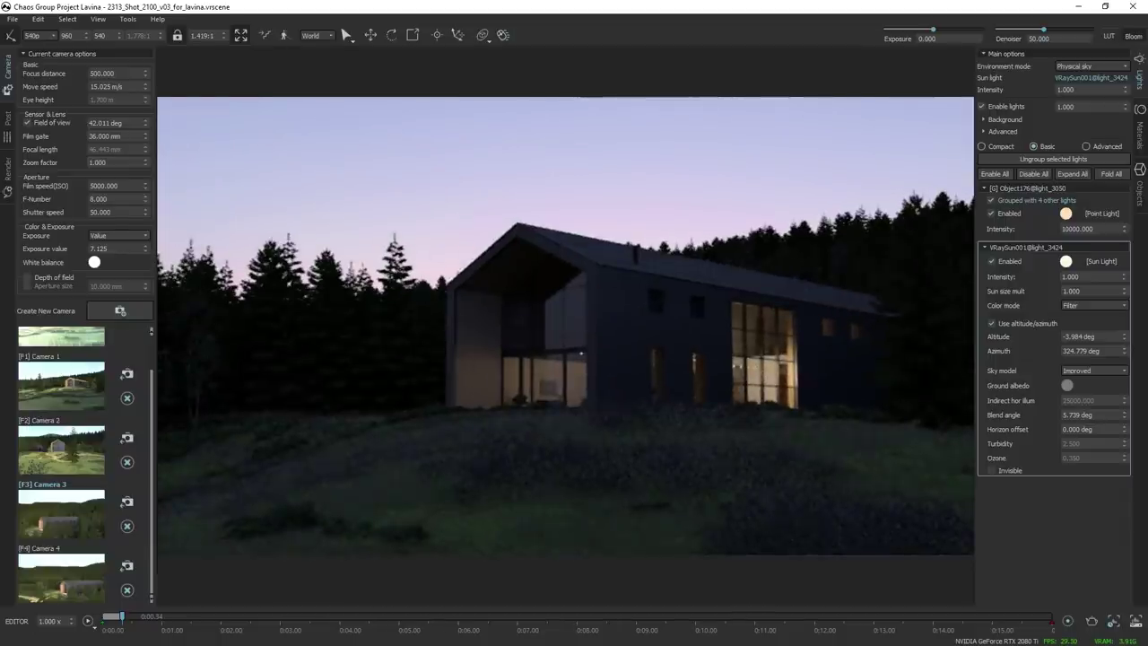
# Switch to Camera 1, set its exposure value to 6.850 and overwrite the saved camera with it.
pyautogui.scroll(1, 74, 419)
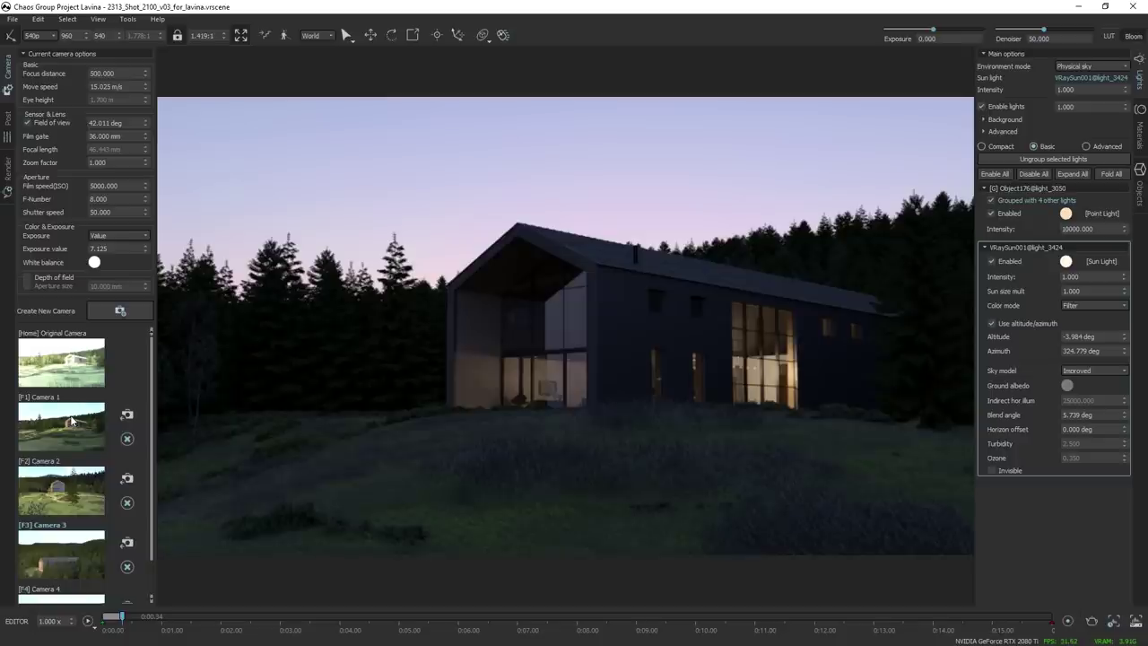
pyautogui.click(73, 422)
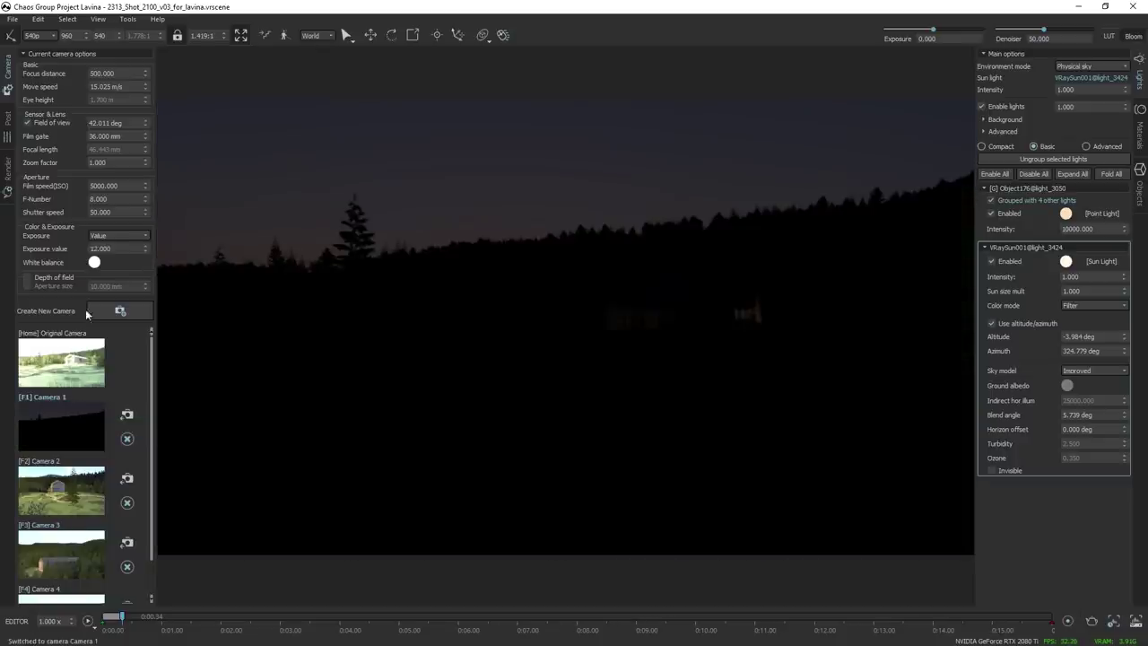
pyautogui.doubleClick(100, 249)
pyautogui.write('7')
pyautogui.press('Return')
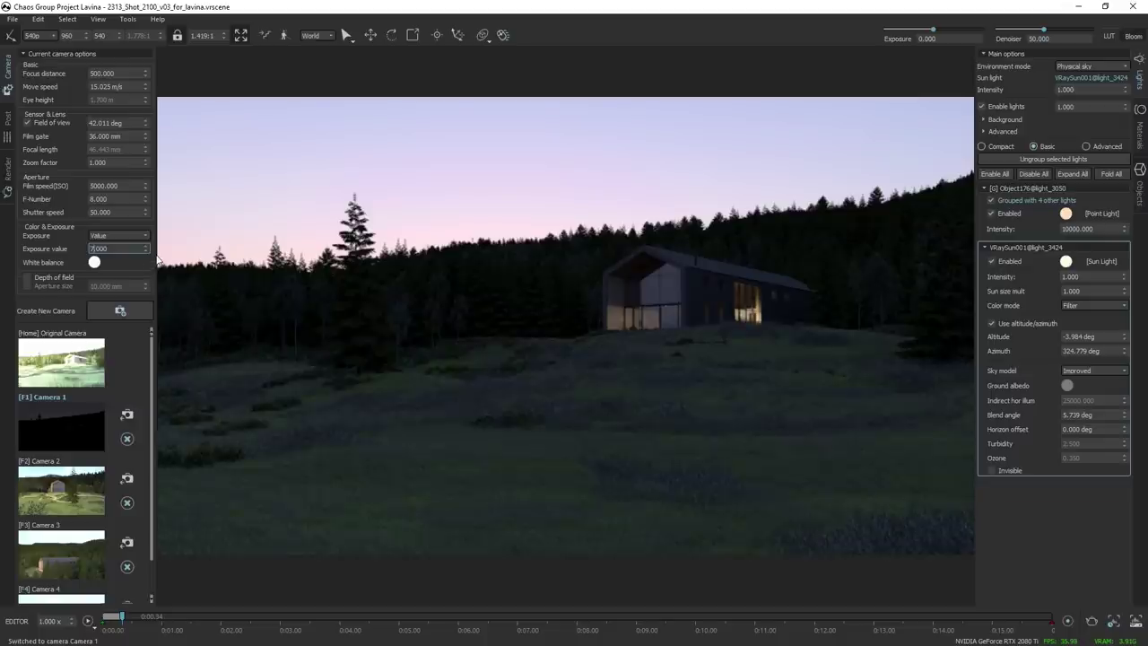
pyautogui.click(56, 263)
pyautogui.moveTo(147, 250); pyautogui.dragTo(150, 257)
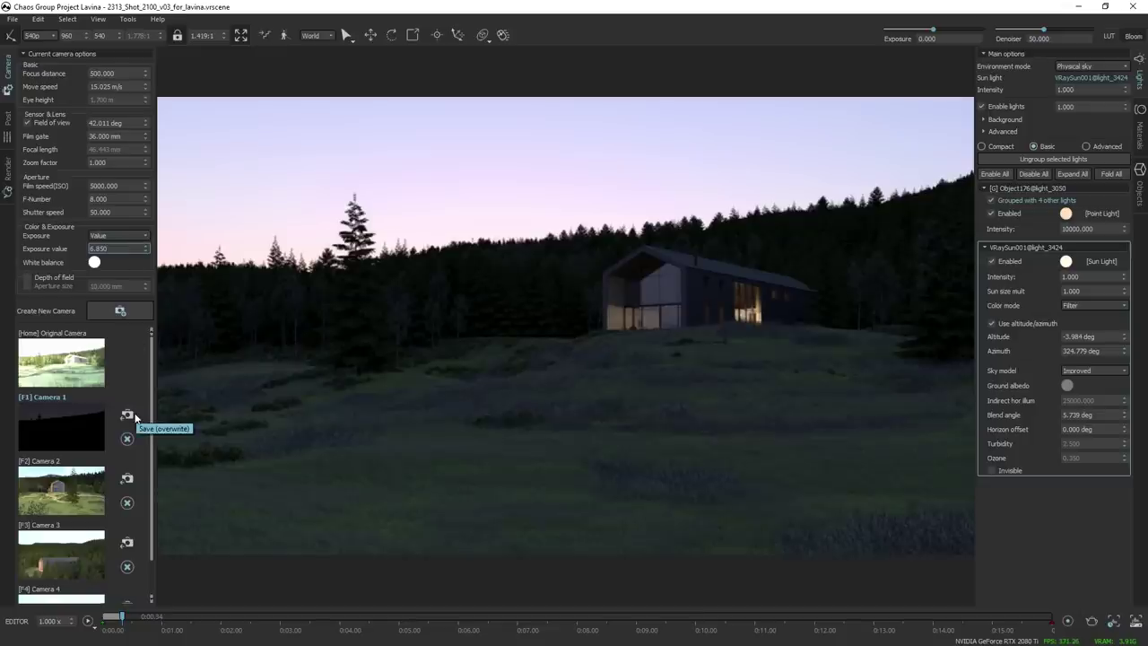
pyautogui.click(128, 415)
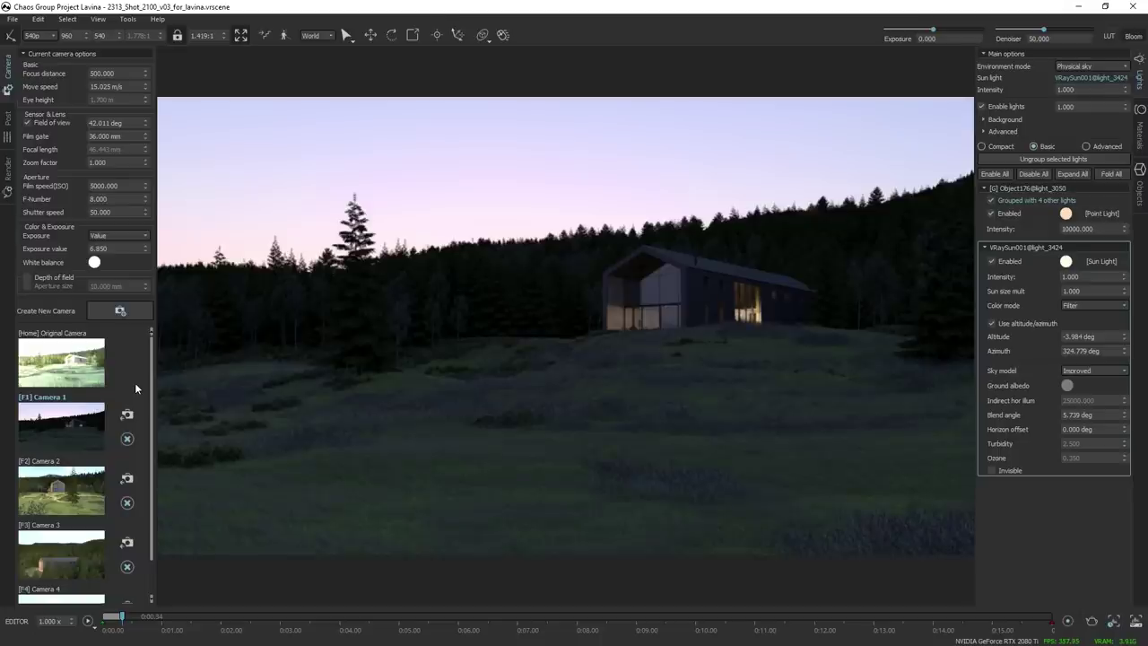
# Set the white balance temperature to about 7688 K and lower the highlight burn to about 0.801.
pyautogui.click(94, 263)
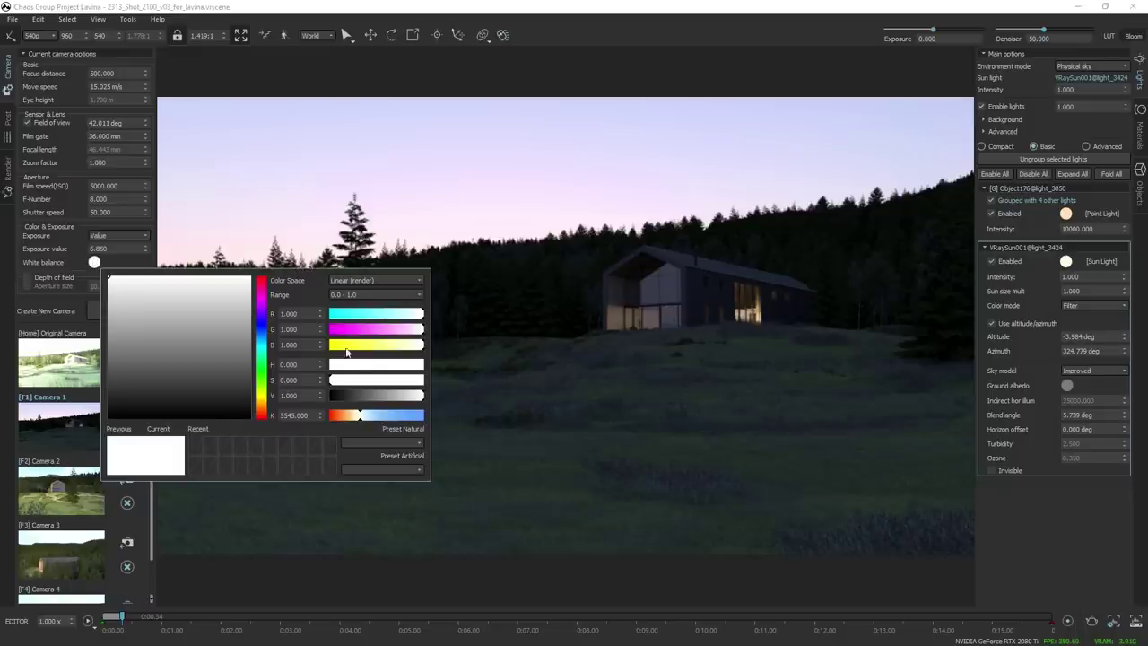
pyautogui.moveTo(382, 415); pyautogui.dragTo(375, 415)
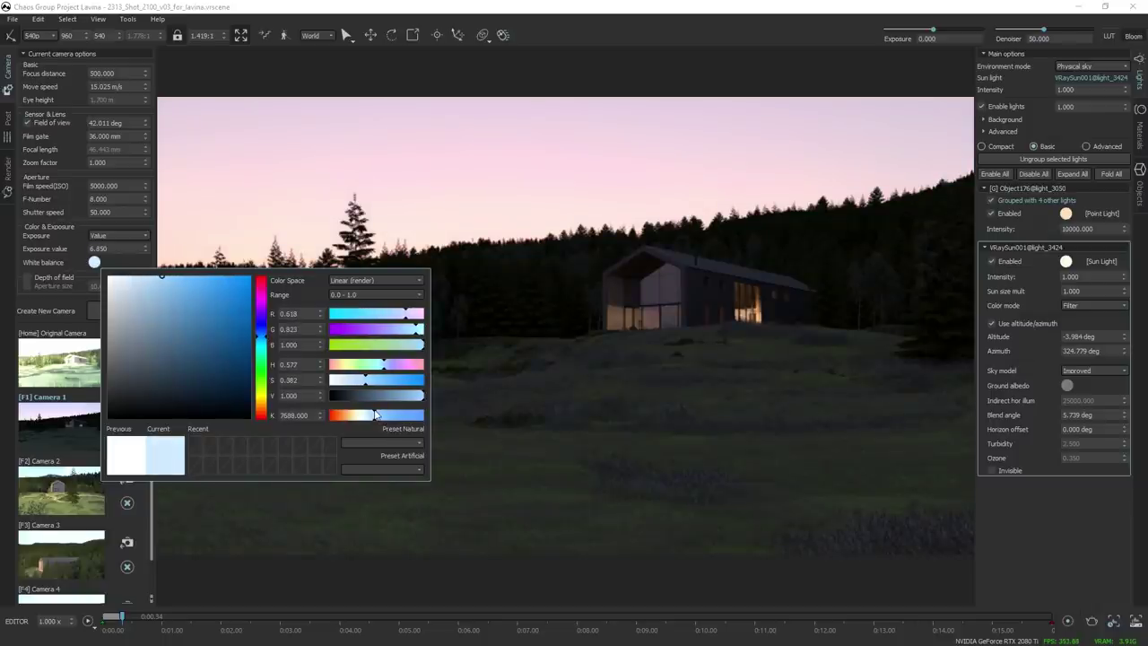
pyautogui.click(7, 115)
pyautogui.moveTo(148, 56); pyautogui.dragTo(150, 135)
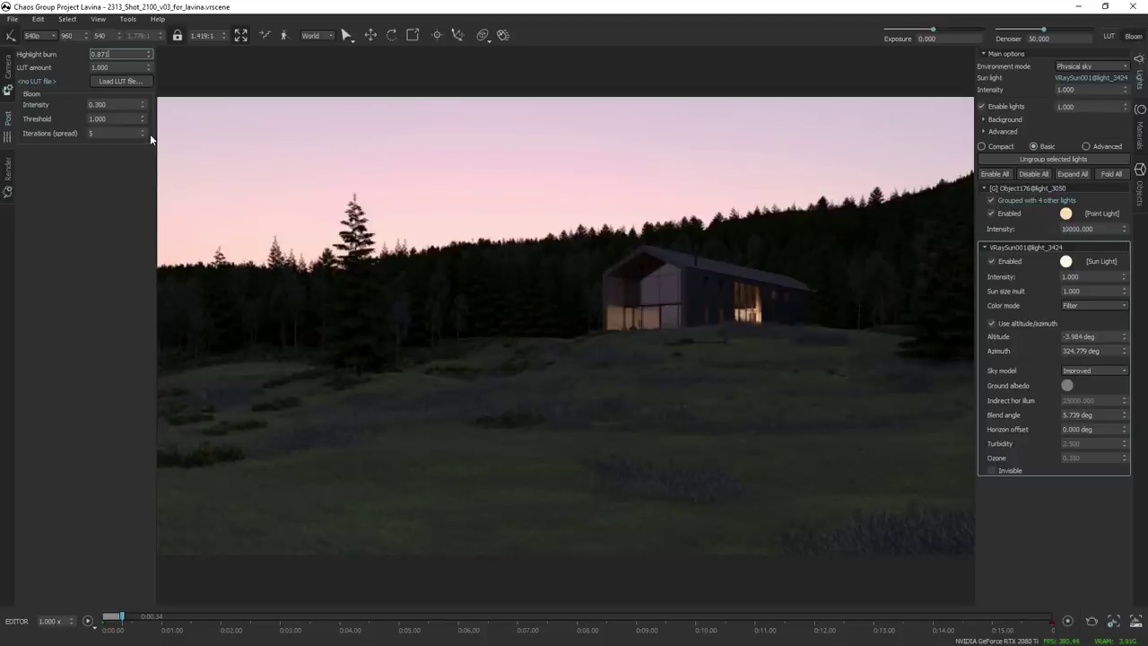
pyautogui.click(150, 54)
pyautogui.moveTo(152, 60); pyautogui.dragTo(152, 70)
pyautogui.moveTo(147, 57); pyautogui.dragTo(149, 74)
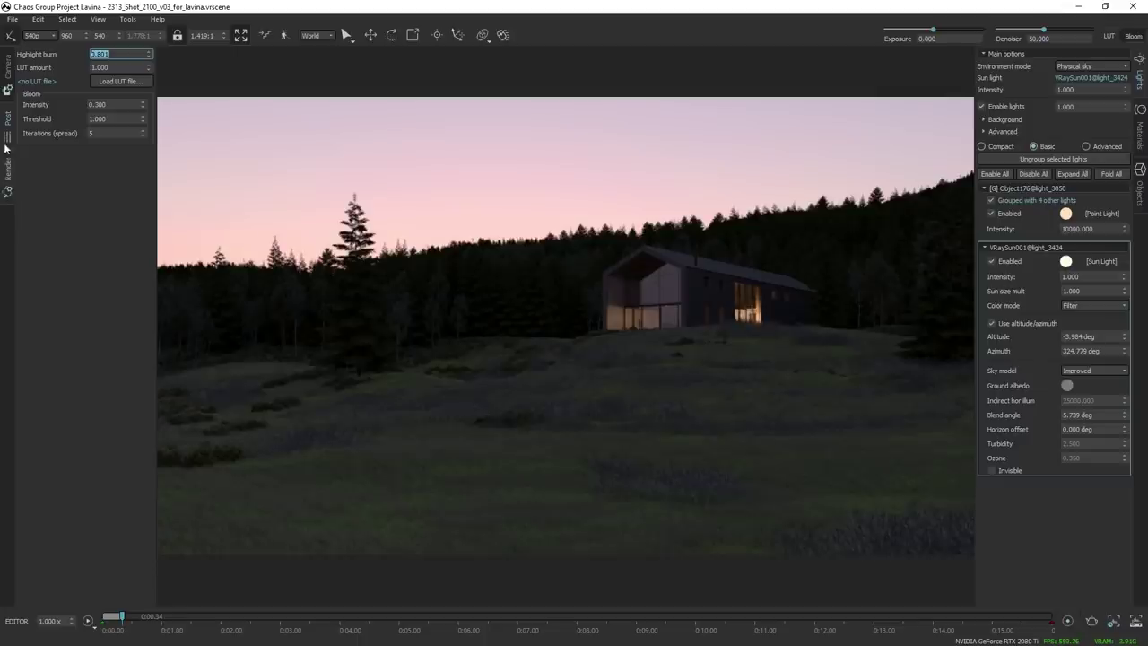
# Set the camera exposure value to about 6.075 and reduce the highlight burn to about 0.618.
pyautogui.click(9, 70)
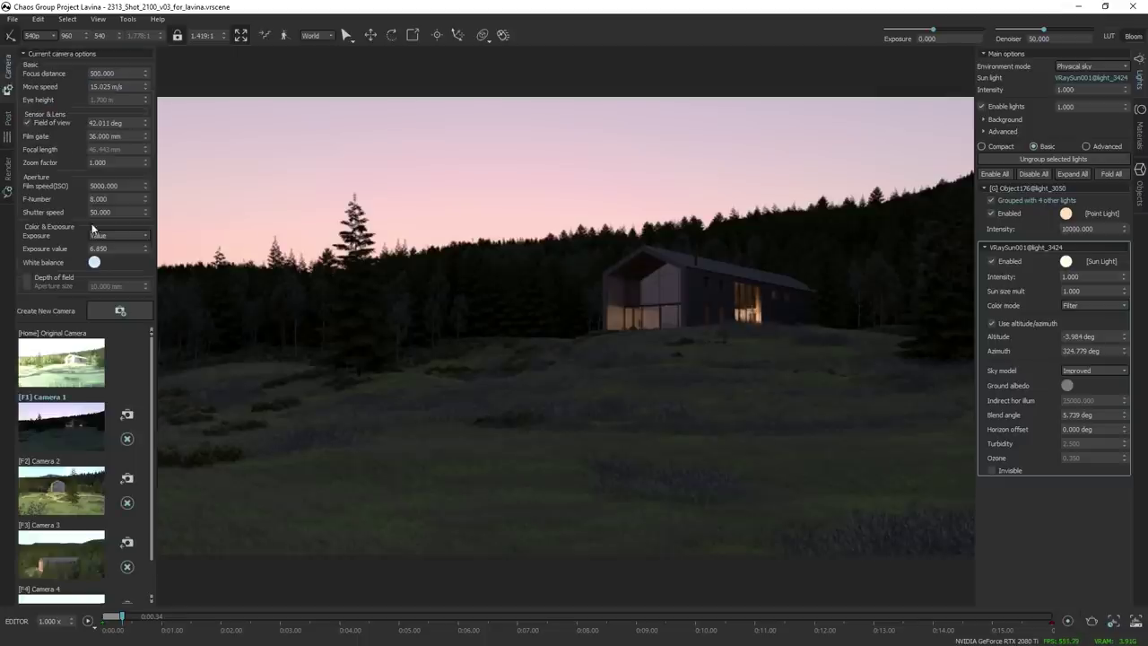
pyautogui.click(146, 251)
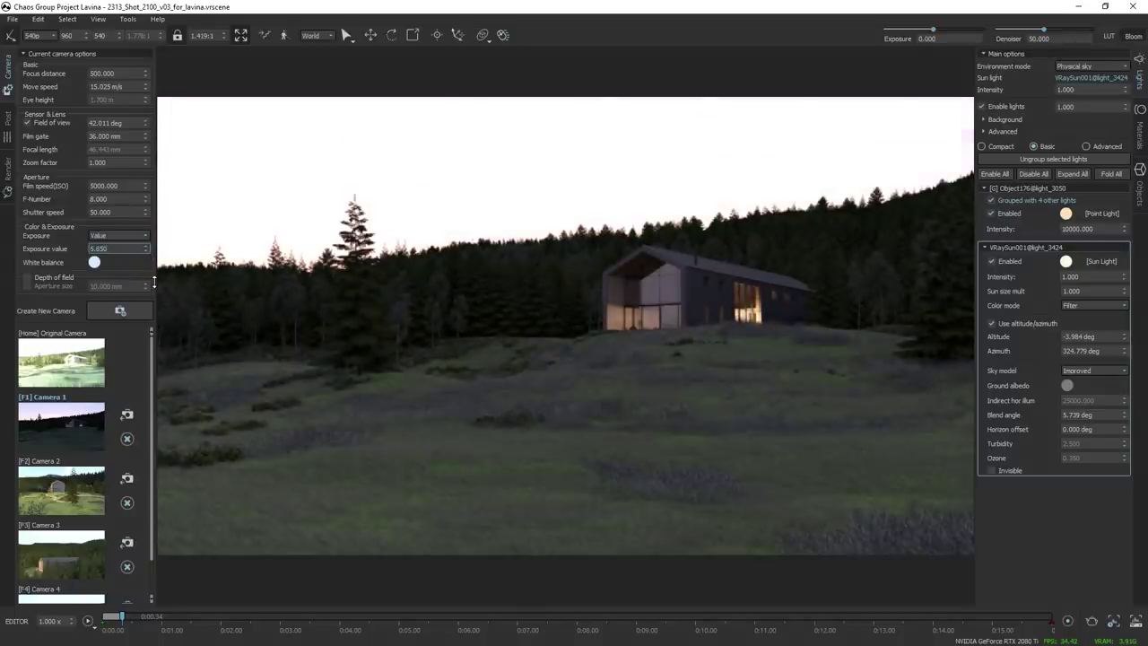
pyautogui.moveTo(154, 280); pyautogui.dragTo(151, 270)
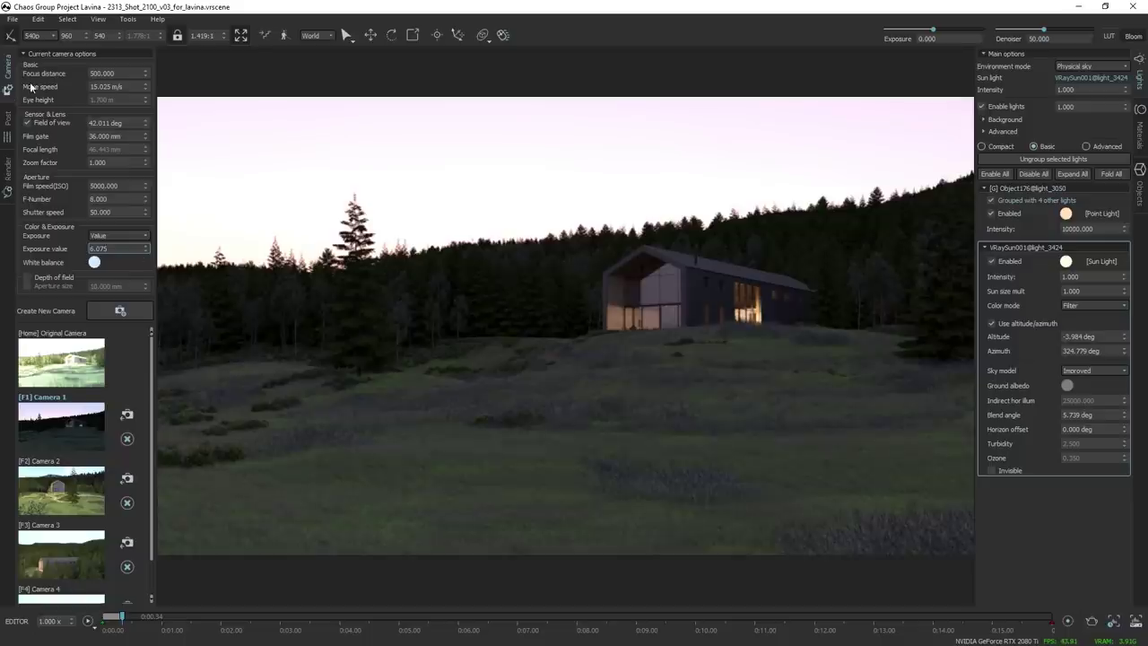
pyautogui.click(6, 120)
pyautogui.moveTo(151, 57); pyautogui.dragTo(159, 173)
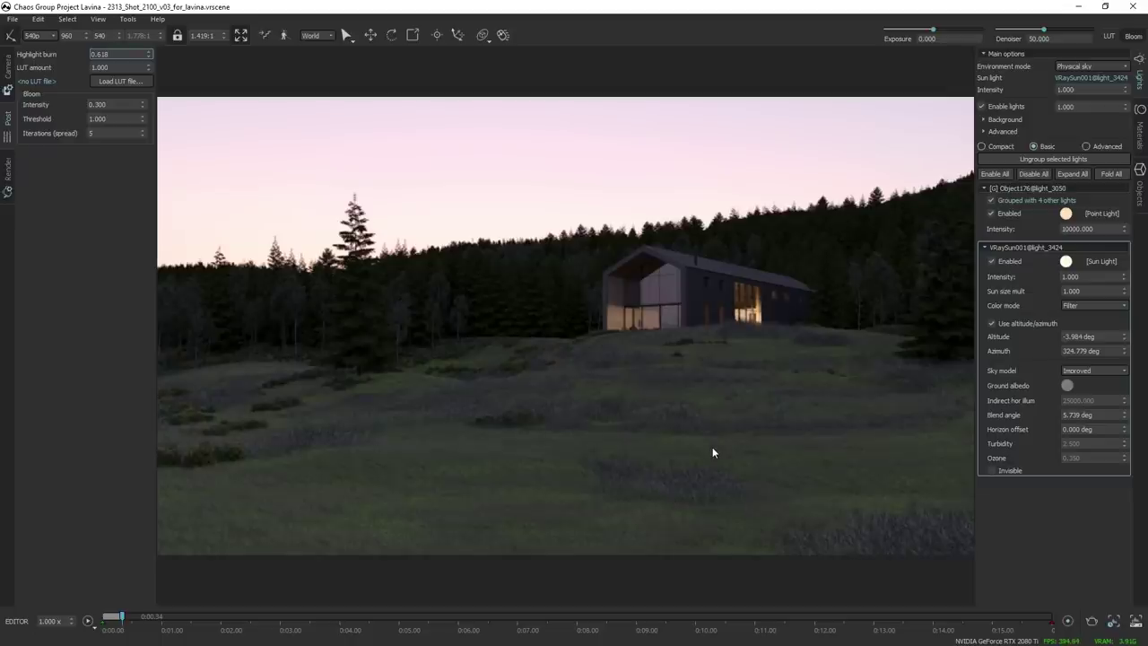
# Try the C-7070-STD.cube LUT on the dusk render.
pyautogui.click(40, 83)
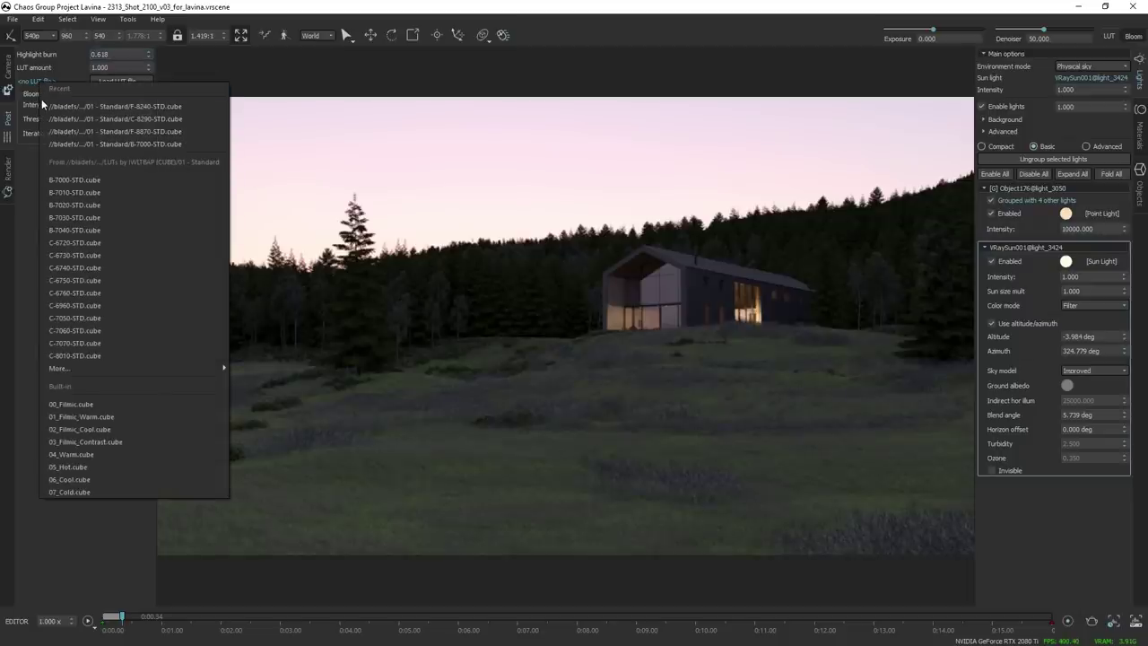
pyautogui.click(42, 103)
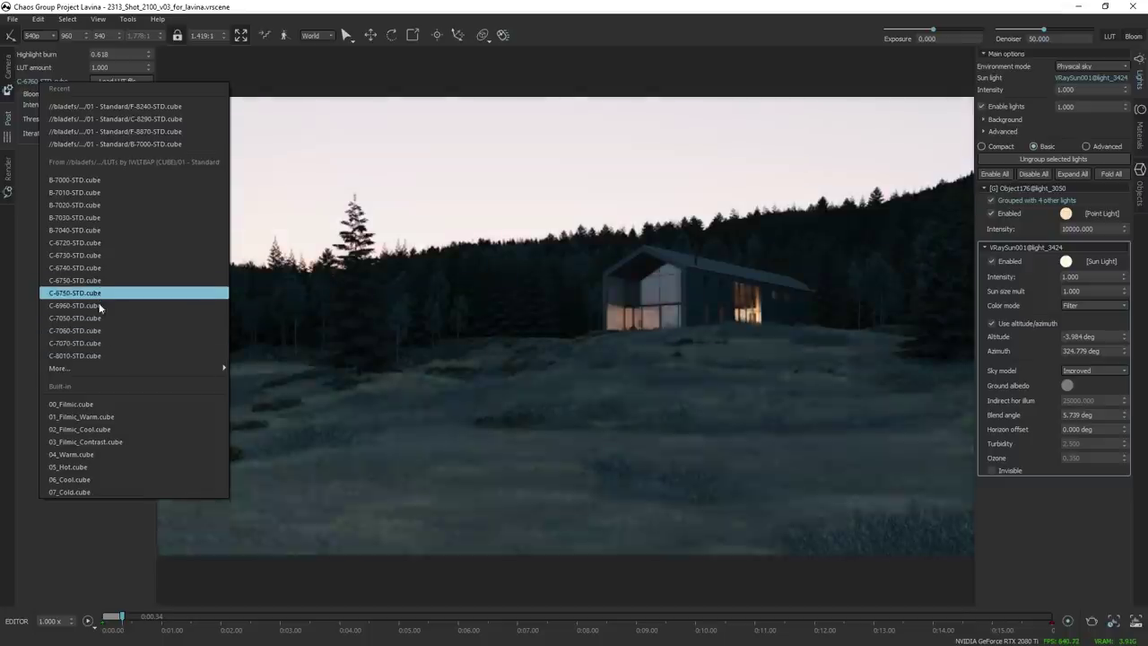
pyautogui.click(104, 343)
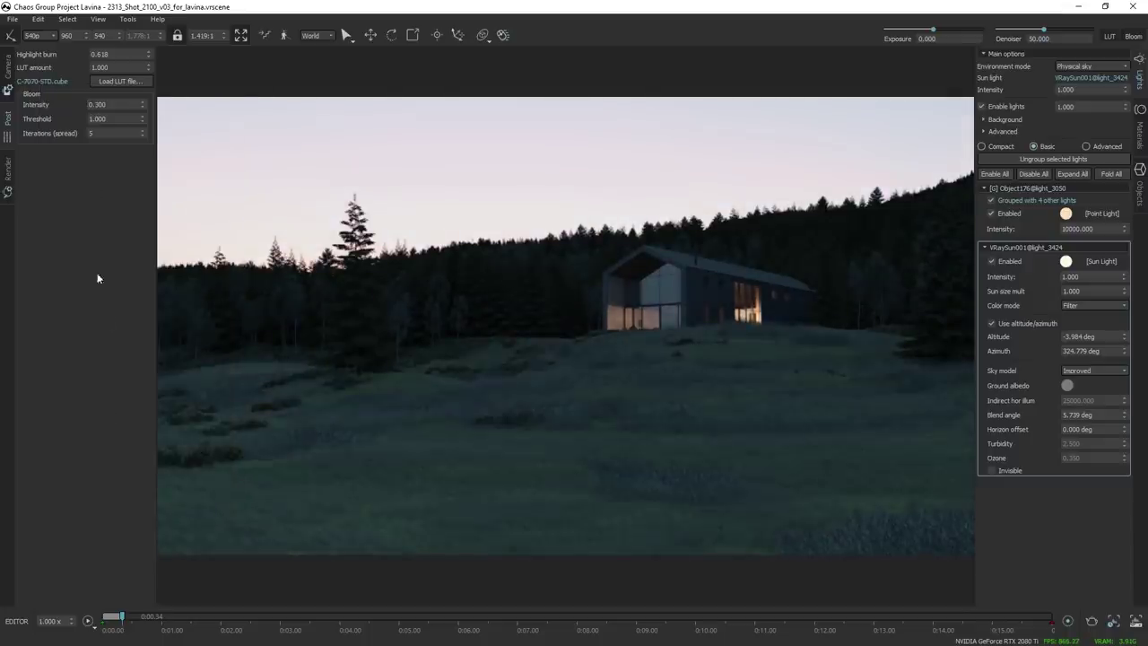
# Preview several LUTs from the standard and built-in sets and apply F-8240-STD.cube to the render.
pyautogui.click(43, 86)
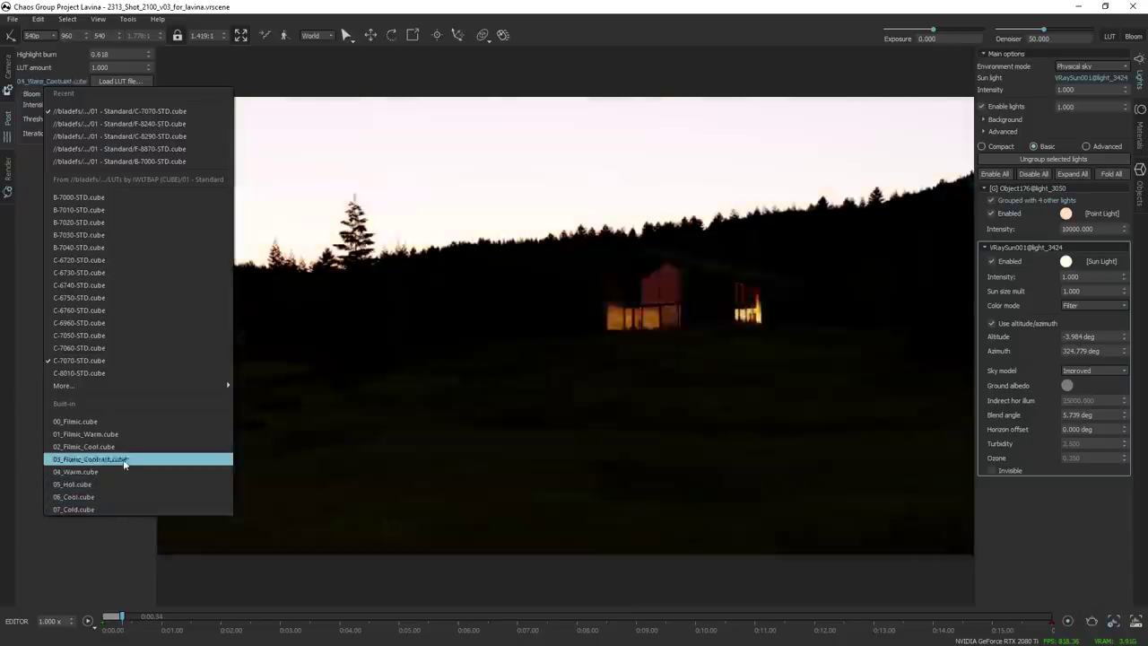
pyautogui.moveTo(134, 386)
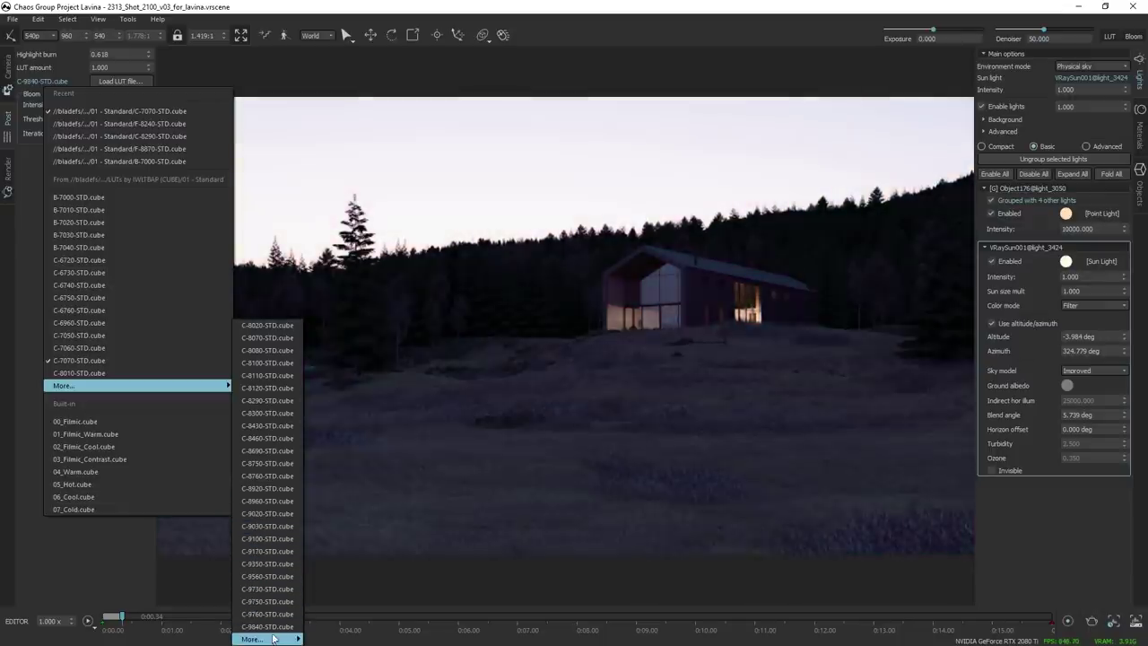
pyautogui.moveTo(273, 638)
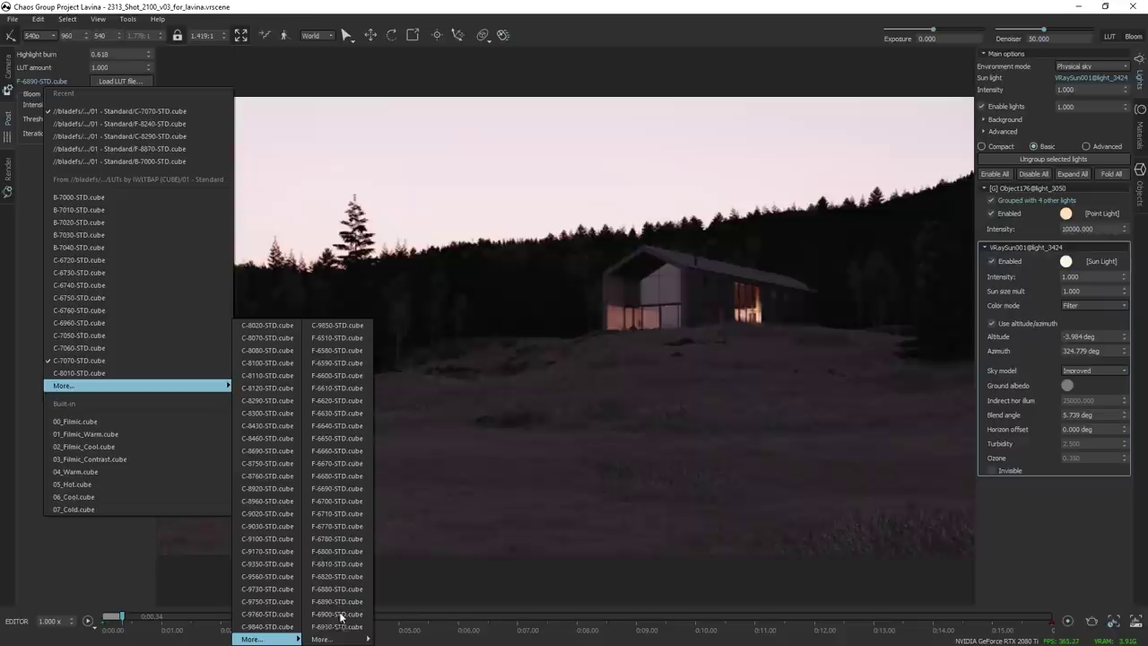
pyautogui.moveTo(348, 638)
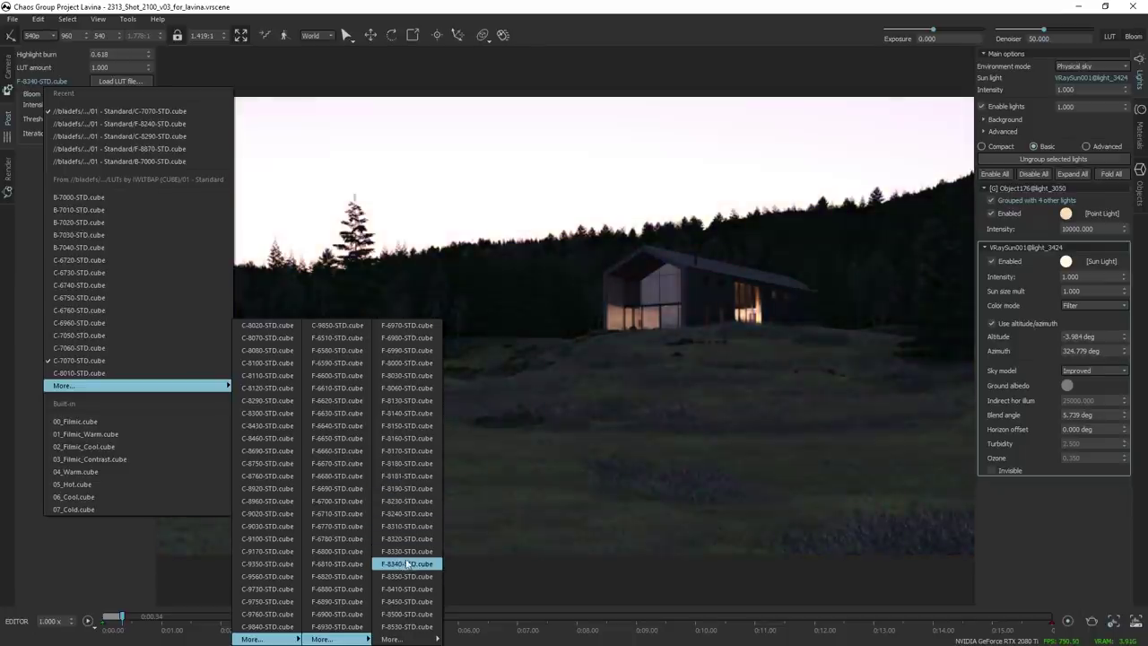
pyautogui.click(405, 513)
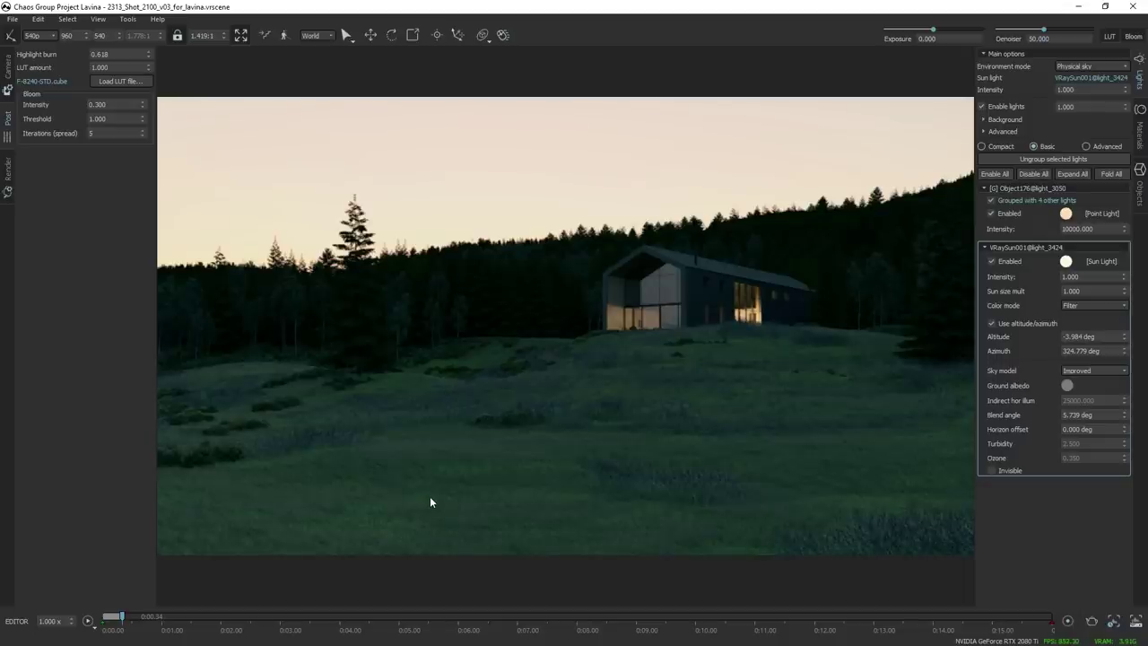
# Brighten the camera by lowering its exposure value to about 5.2.
pyautogui.click(8, 65)
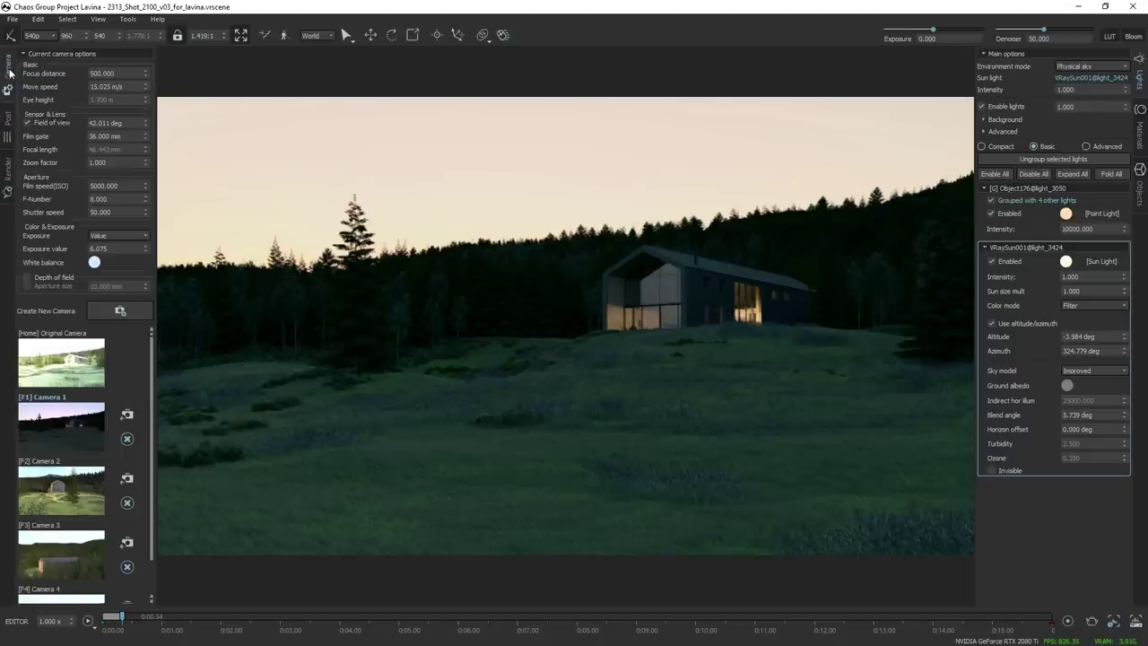
pyautogui.moveTo(145, 249)
pyautogui.mouseDown()
pyautogui.moveTo(144, 224)
pyautogui.moveTo(152, 261)
pyautogui.mouseUp()
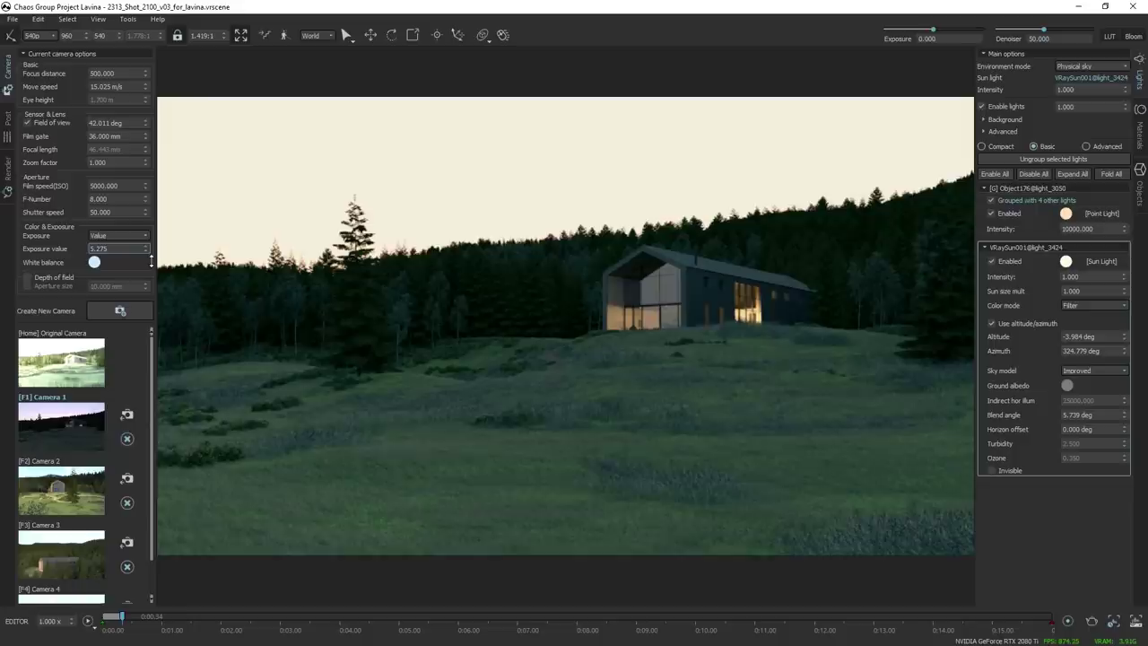
pyautogui.click(146, 249)
pyautogui.click(147, 250)
pyautogui.click(146, 250)
pyautogui.click(147, 245)
# Set the camera's white balance temperature to about 6707 K.
pyautogui.click(94, 262)
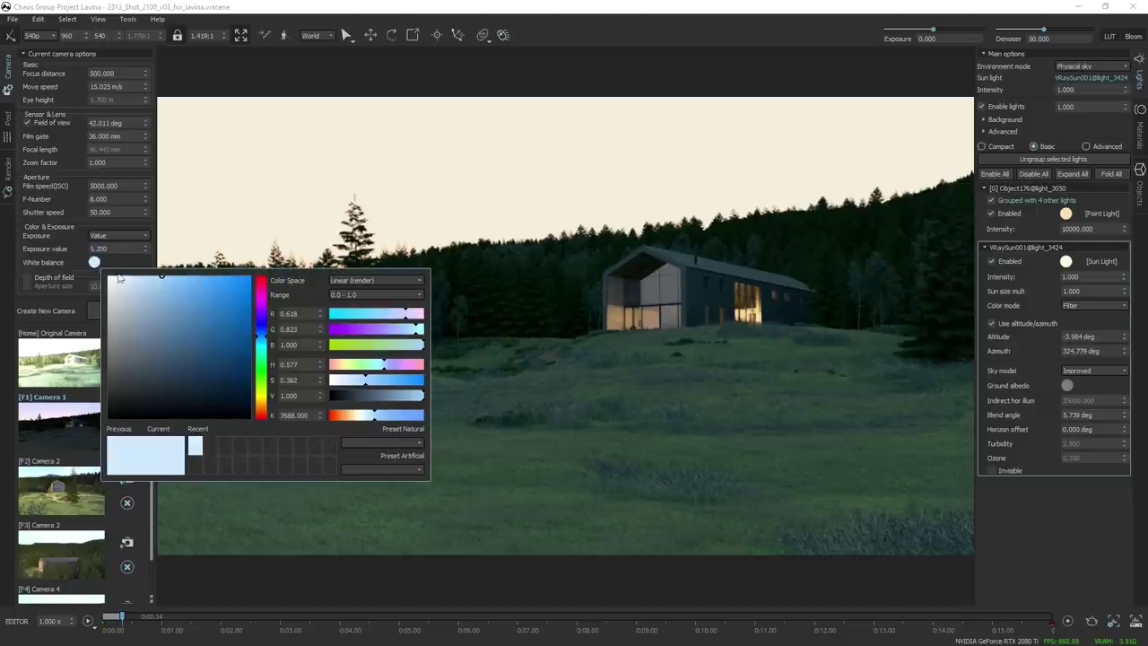
pyautogui.moveTo(381, 418); pyautogui.dragTo(368, 421)
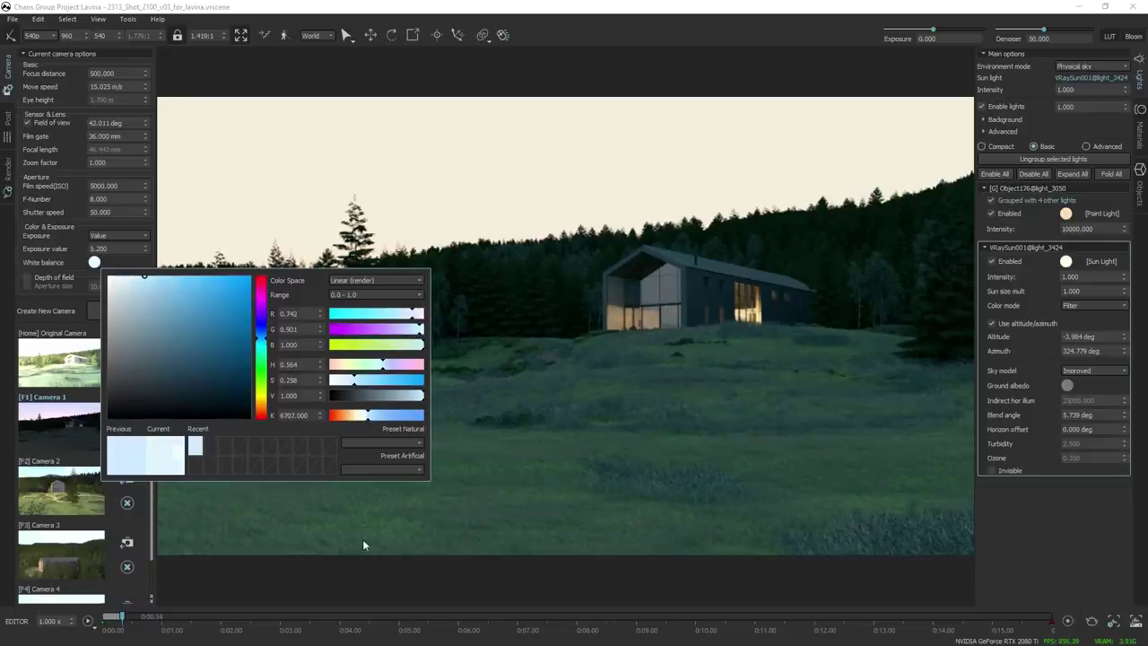
pyautogui.click(243, 641)
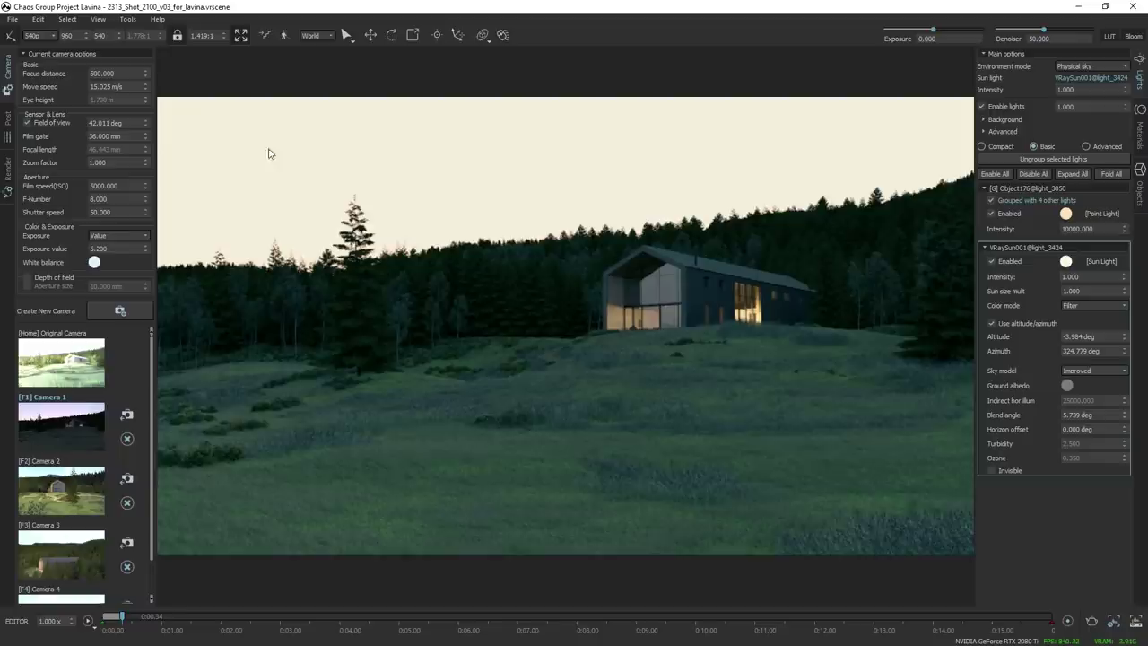
# Try a highlight burn of about 0.296, ending with the value at about 0.691.
pyautogui.click(6, 134)
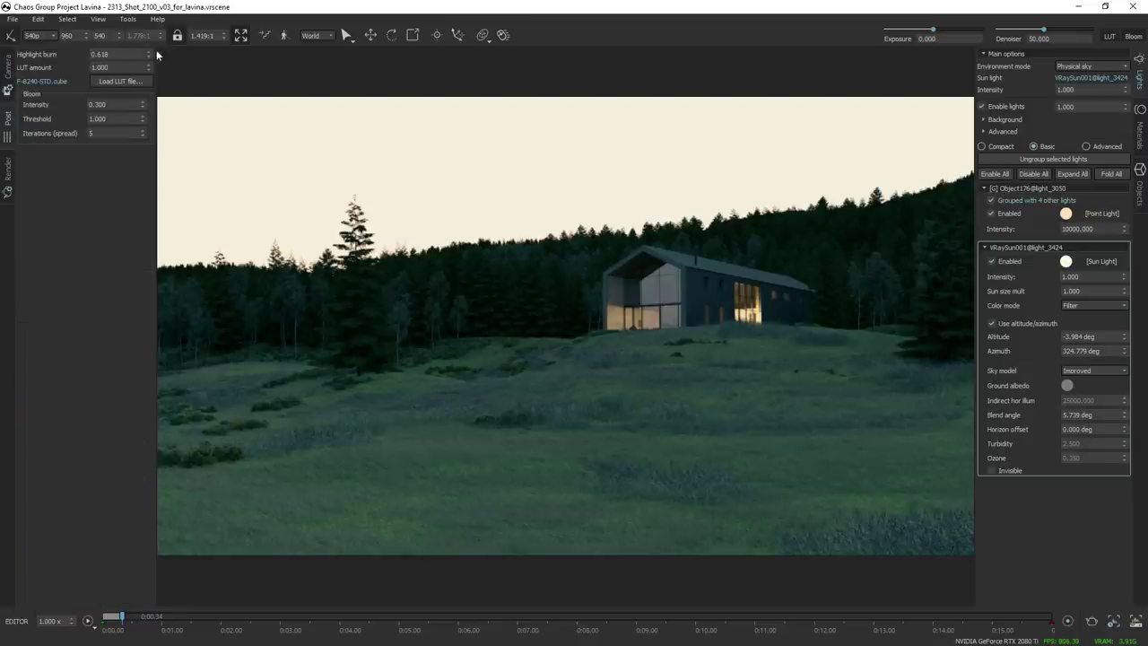
pyautogui.moveTo(157, 78)
pyautogui.mouseDown()
pyautogui.moveTo(175, 355)
pyautogui.moveTo(207, 253)
pyautogui.mouseUp()
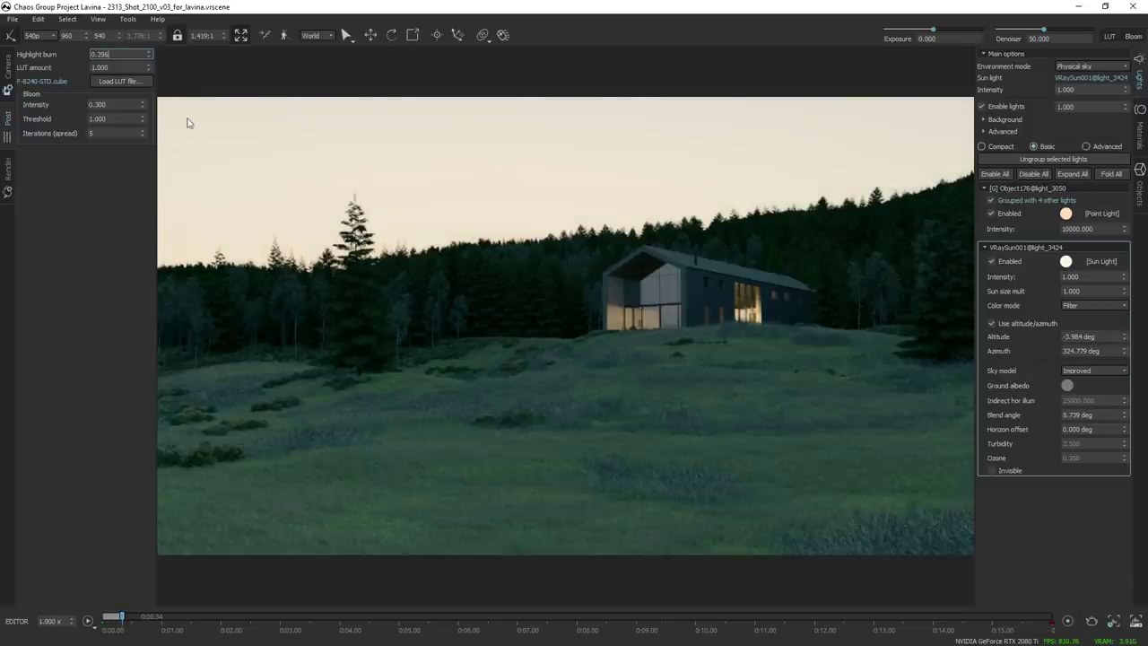
pyautogui.moveTo(148, 58)
pyautogui.mouseDown()
pyautogui.moveTo(154, 619)
pyautogui.moveTo(175, 447)
pyautogui.mouseUp()
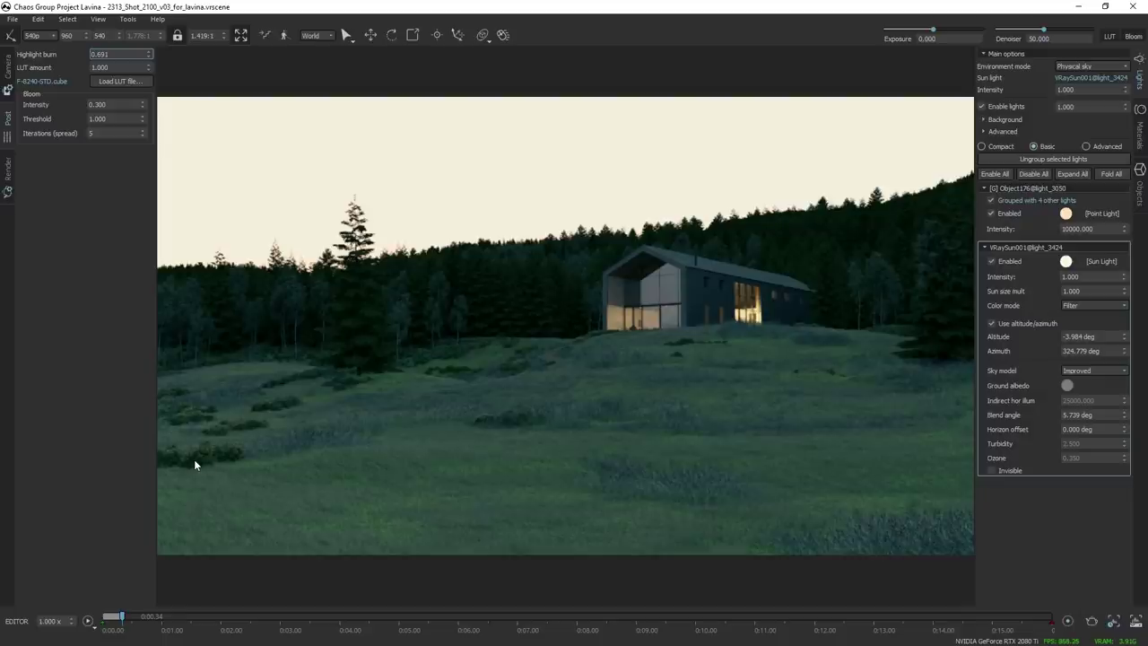
# Darken the camera by raising its exposure value to about 6.475.
pyautogui.click(9, 172)
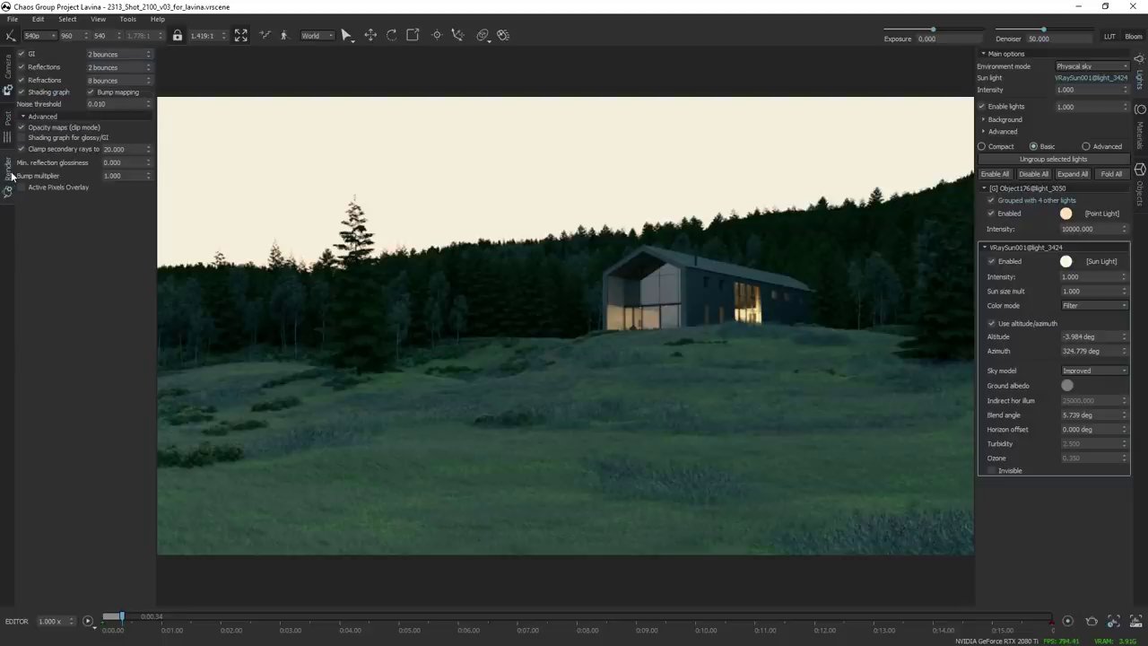
pyautogui.click(6, 125)
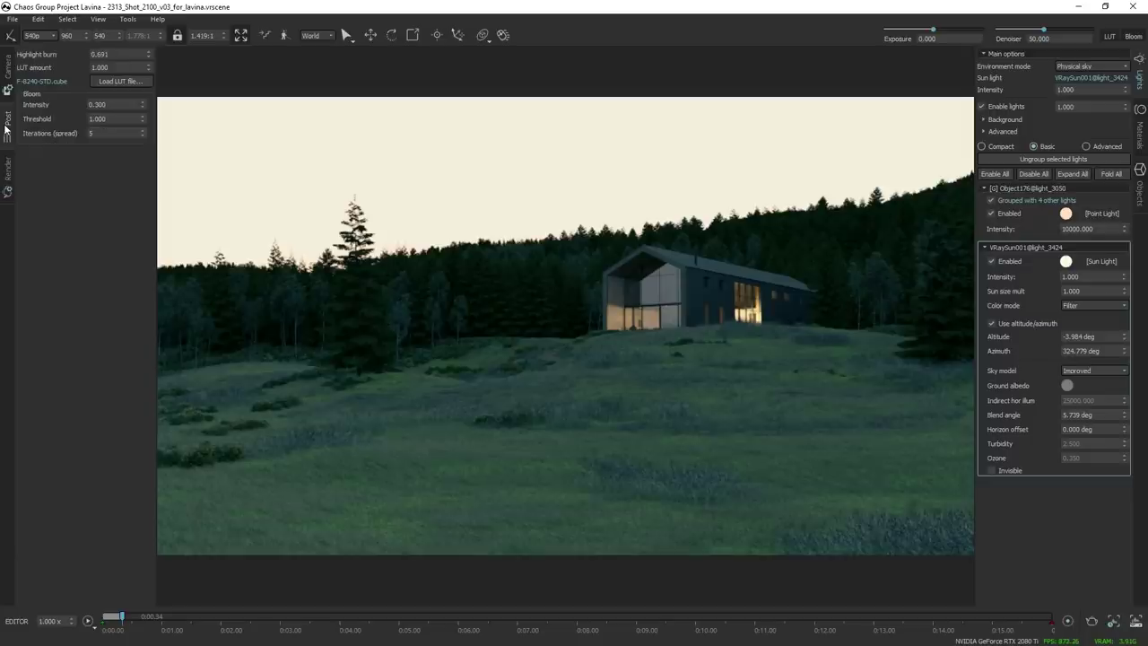
pyautogui.click(8, 71)
pyautogui.moveTo(148, 246); pyautogui.dragTo(160, 217)
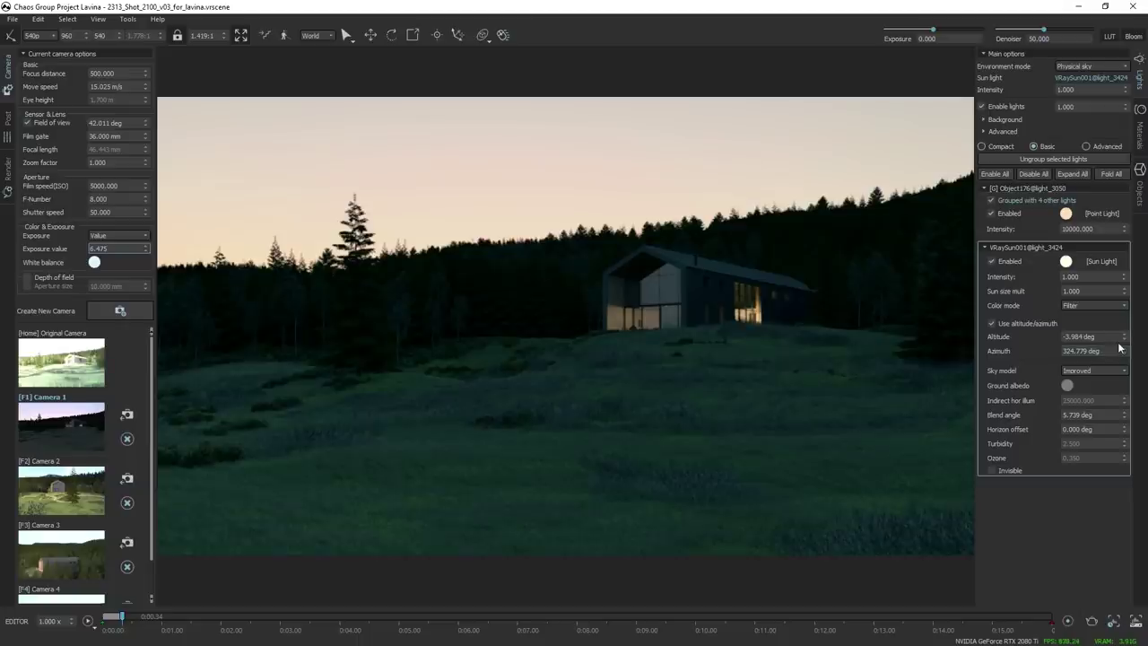
# Lower the sun light's intensity to about 0.240 and set the camera exposure value to about 5.575.
pyautogui.click(1123, 294)
pyautogui.moveTo(1128, 281); pyautogui.dragTo(1139, 332)
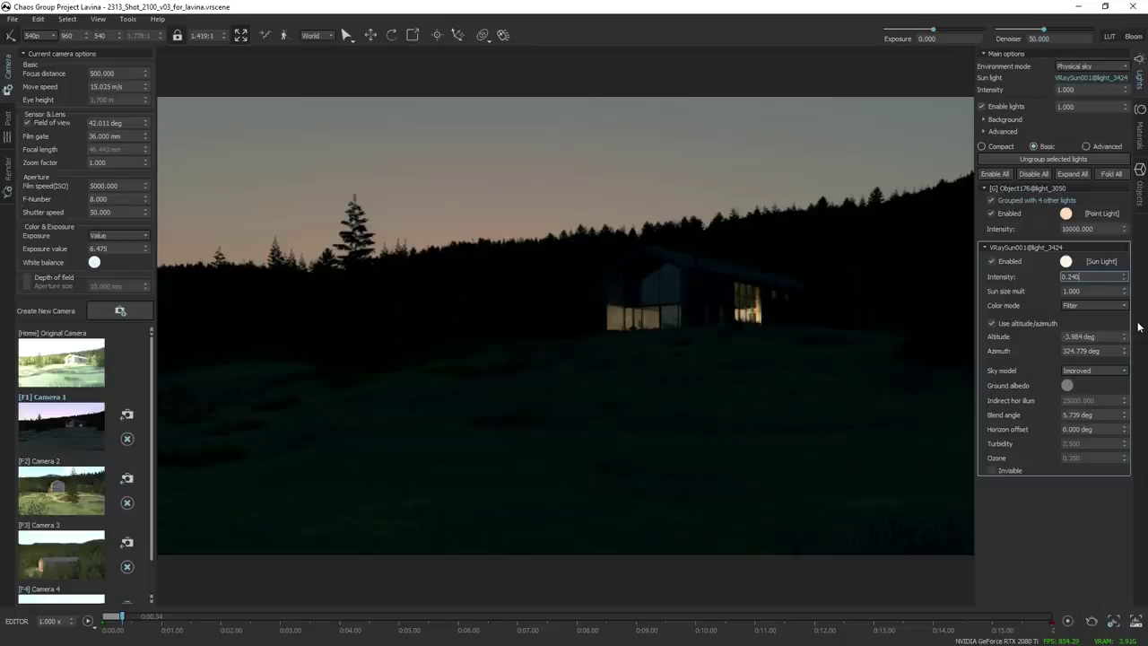
pyautogui.click(148, 250)
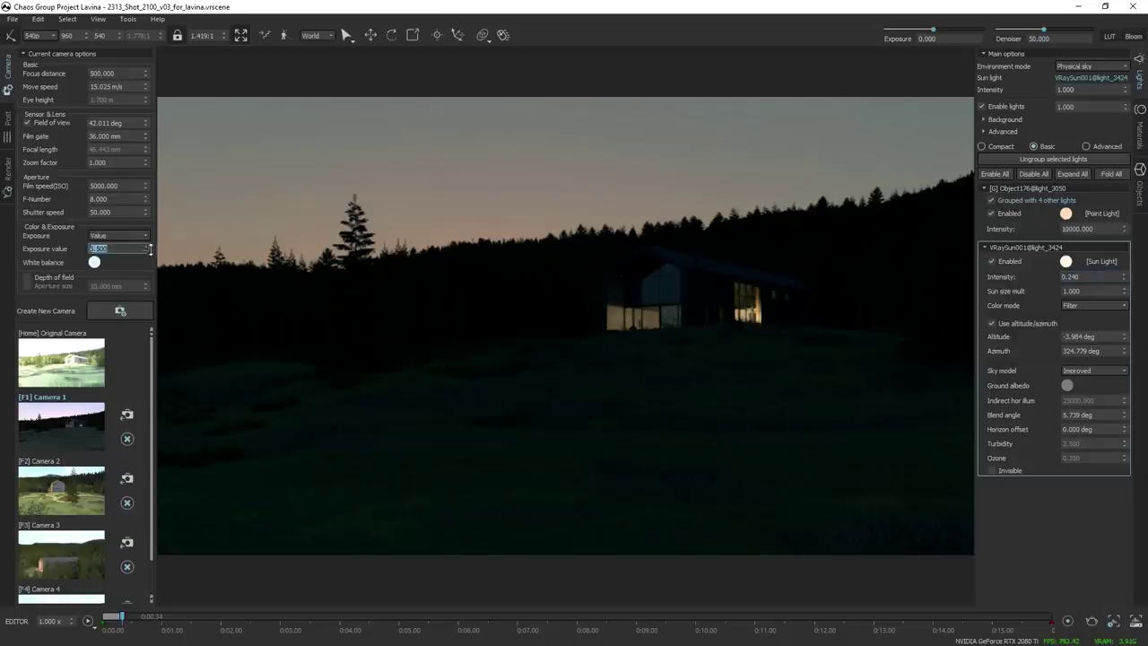
pyautogui.write('5.625')
pyautogui.moveTo(150, 270); pyautogui.dragTo(150, 272)
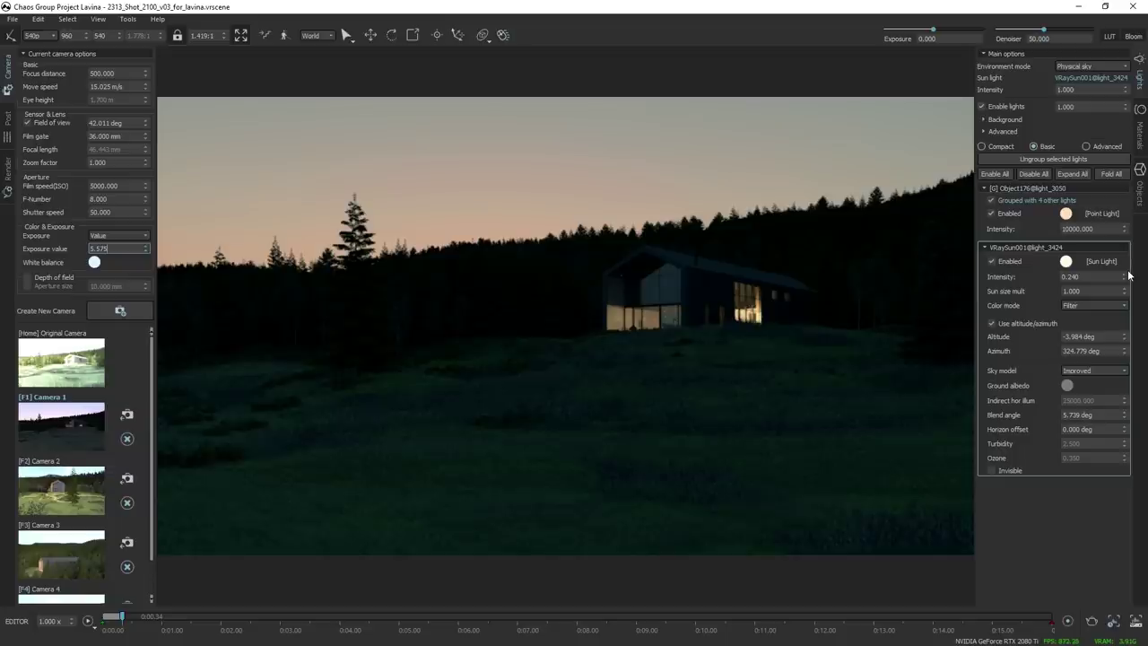
# Switch to Camera 4 and set the sun's altitude to about 61.2 degrees and its azimuth to about 309.7 degrees.
pyautogui.scroll(-1, 76, 519)
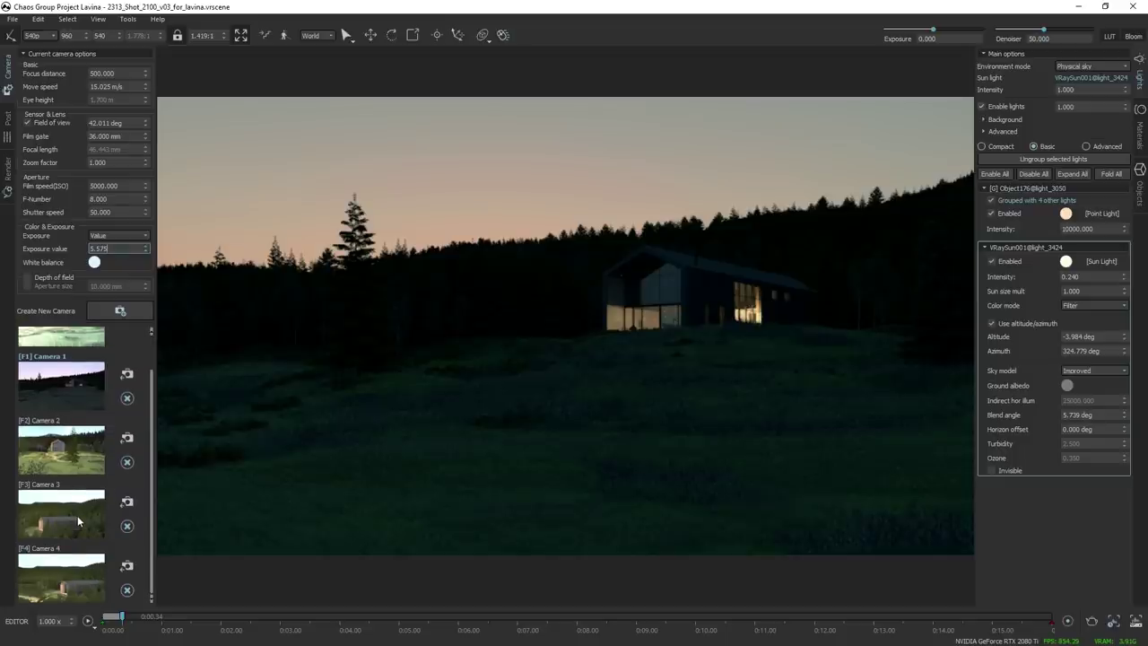
pyautogui.doubleClick(74, 597)
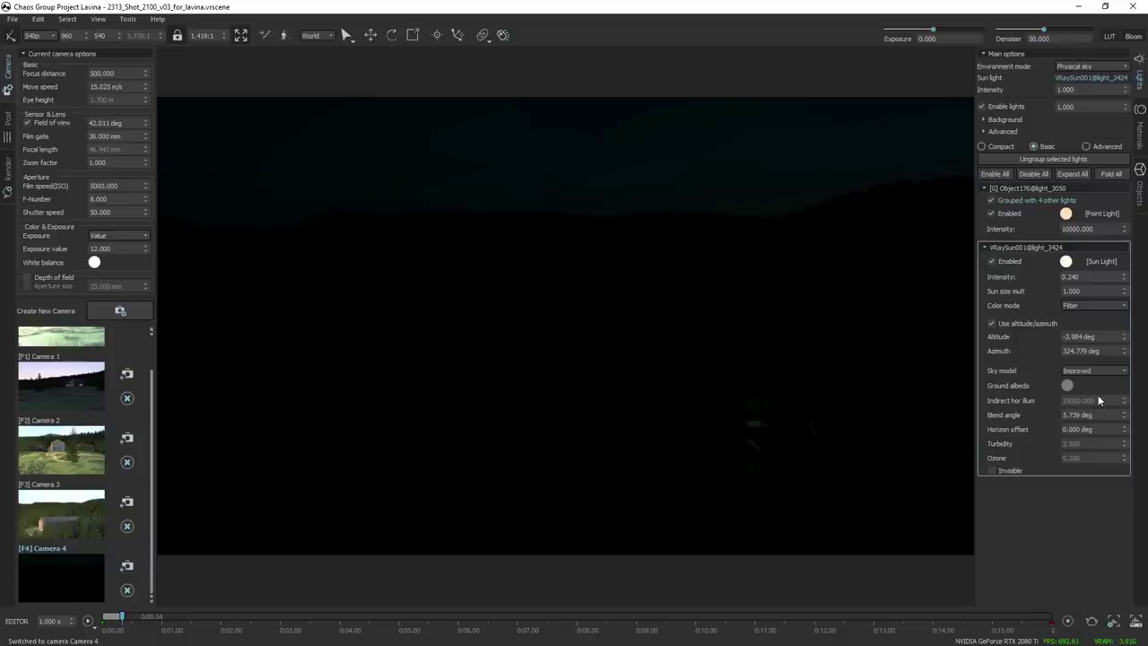
pyautogui.moveTo(1121, 338); pyautogui.dragTo(1128, 409)
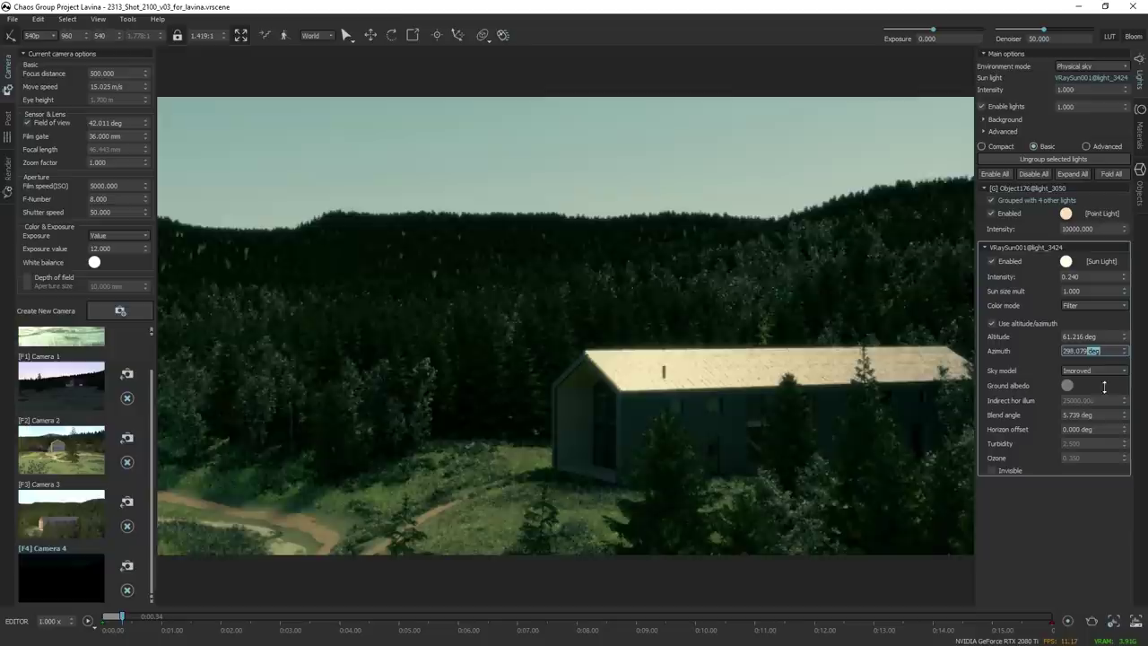
pyautogui.moveTo(1023, 620)
pyautogui.mouseDown()
pyautogui.moveTo(973, 628)
pyautogui.moveTo(953, 511)
pyautogui.moveTo(962, 370)
pyautogui.moveTo(1041, 3)
pyautogui.moveTo(1043, 453)
pyautogui.moveTo(1081, 65)
pyautogui.moveTo(1041, 441)
pyautogui.mouseUp()
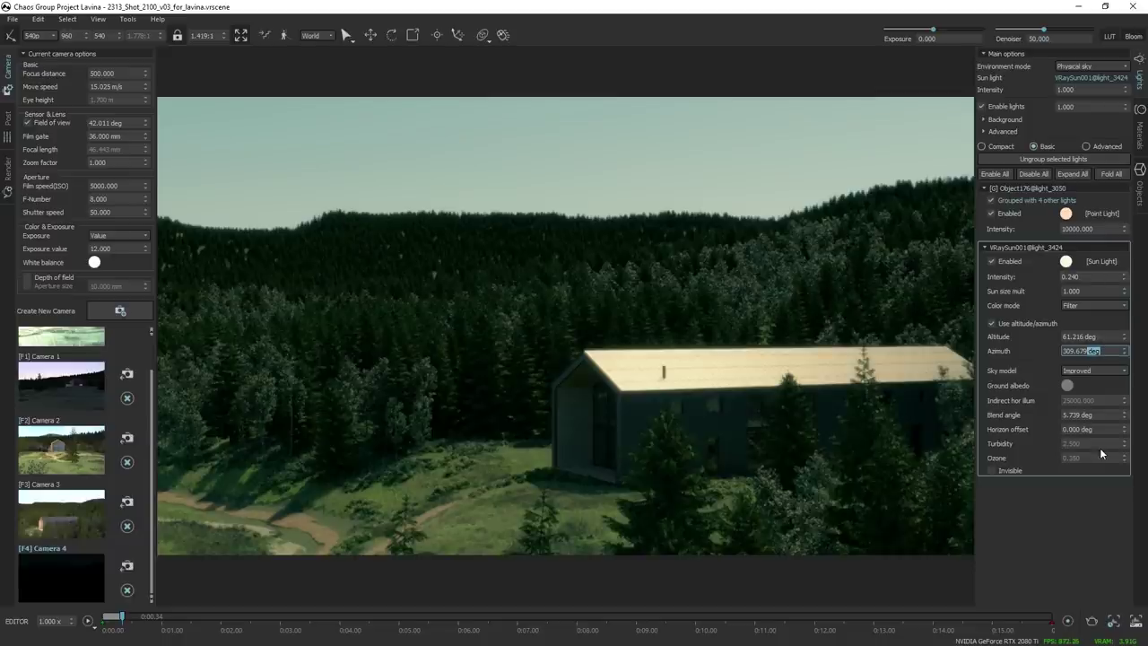
# Lower the sun's altitude to about 44.6 degrees and turn its azimuth through about 278.3 to about 349 degrees.
pyautogui.moveTo(1125, 338); pyautogui.dragTo(1128, 445)
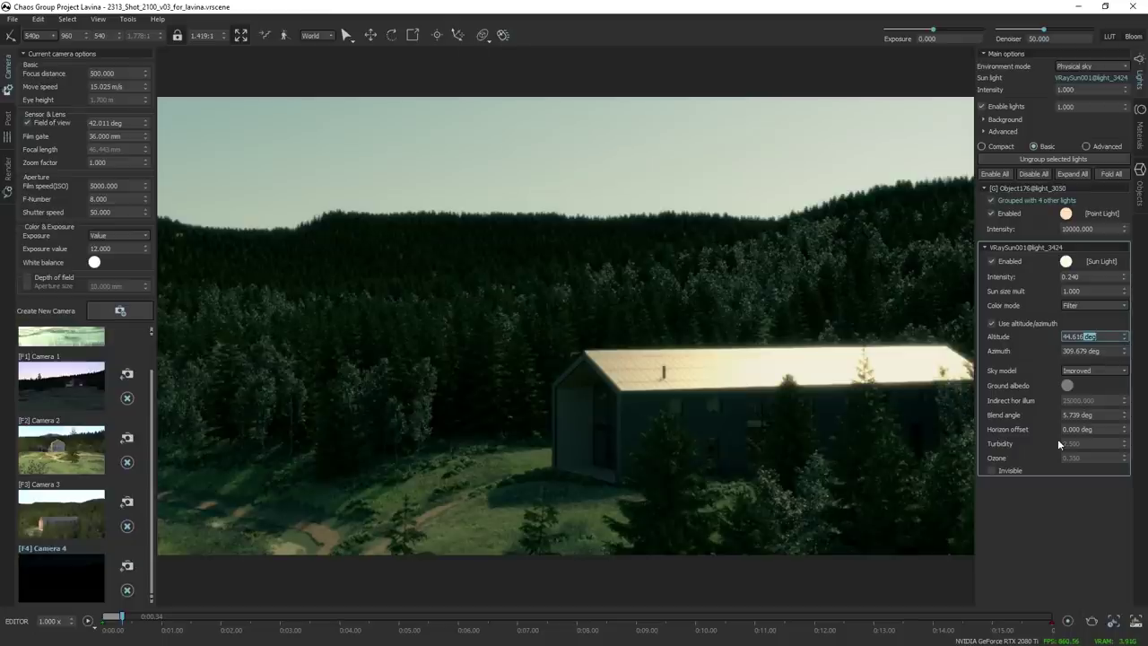
pyautogui.moveTo(1126, 351); pyautogui.dragTo(1126, 551)
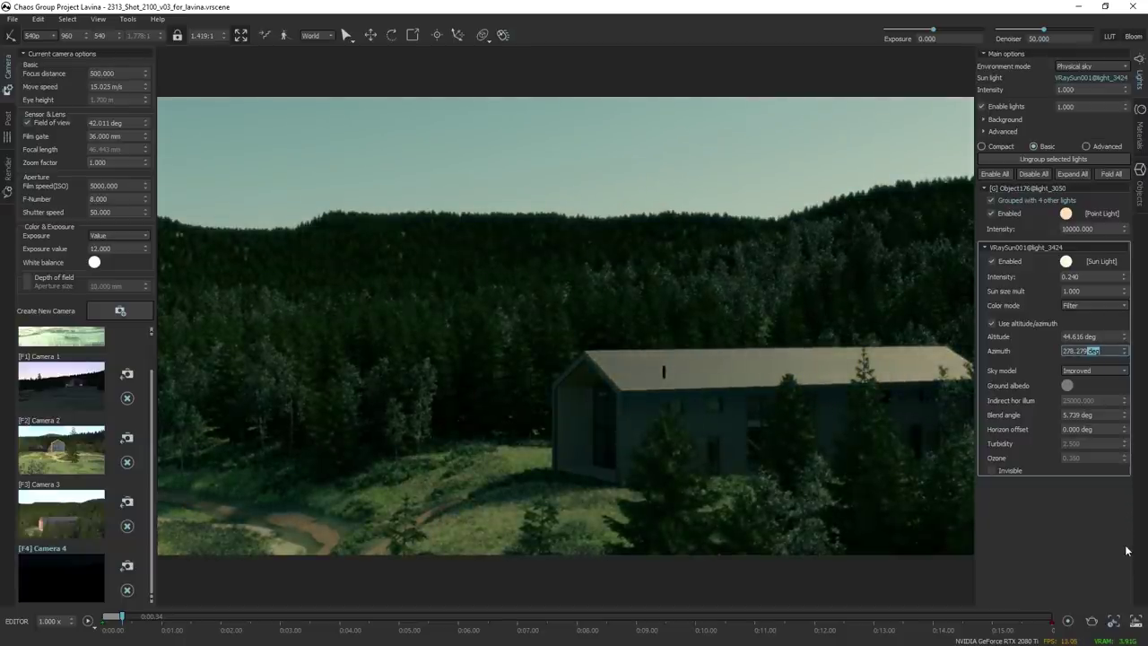
pyautogui.moveTo(1125, 350); pyautogui.dragTo(1111, 564)
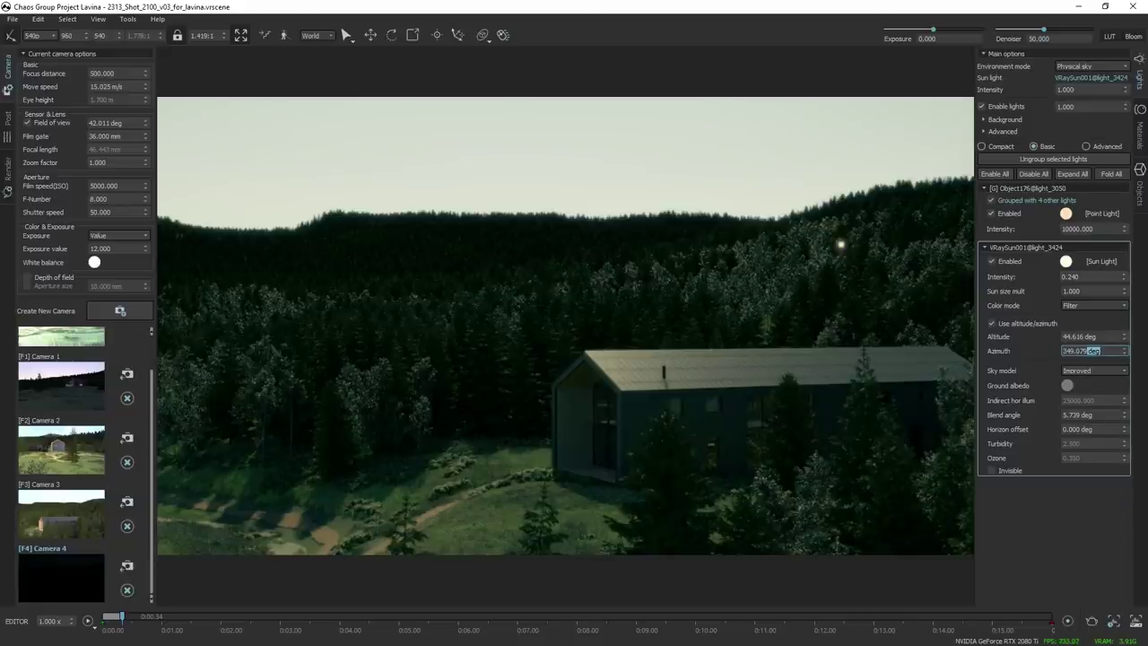
# Look through the scene's material list and select the vray_wood material.
pyautogui.click(1141, 145)
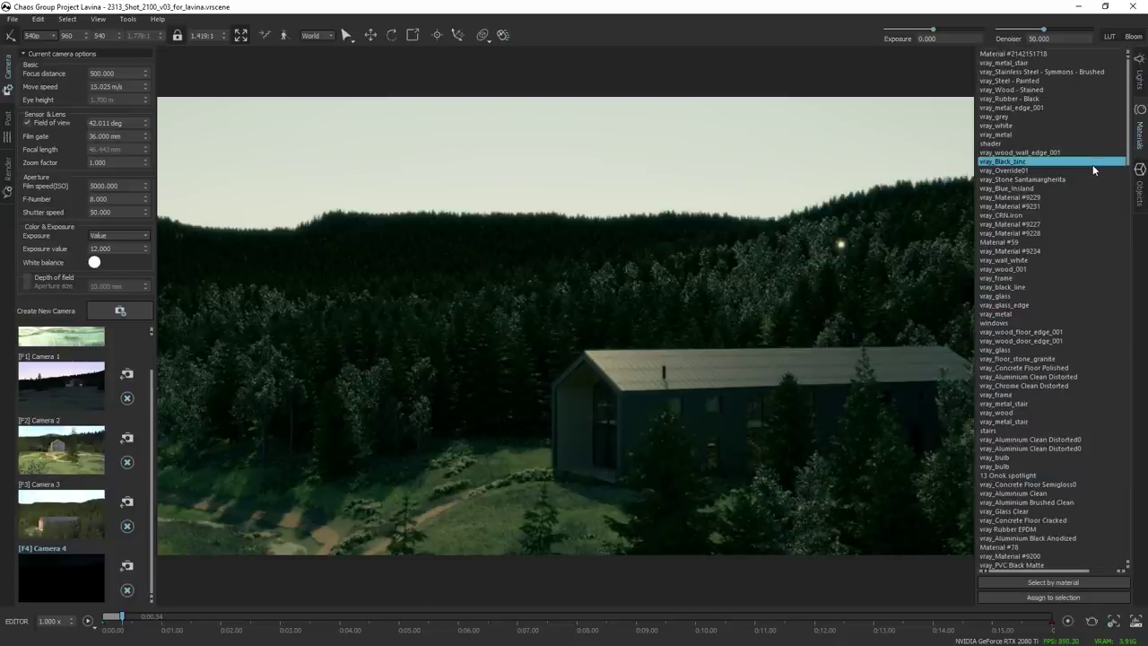
pyautogui.click(1075, 189)
pyautogui.click(1068, 180)
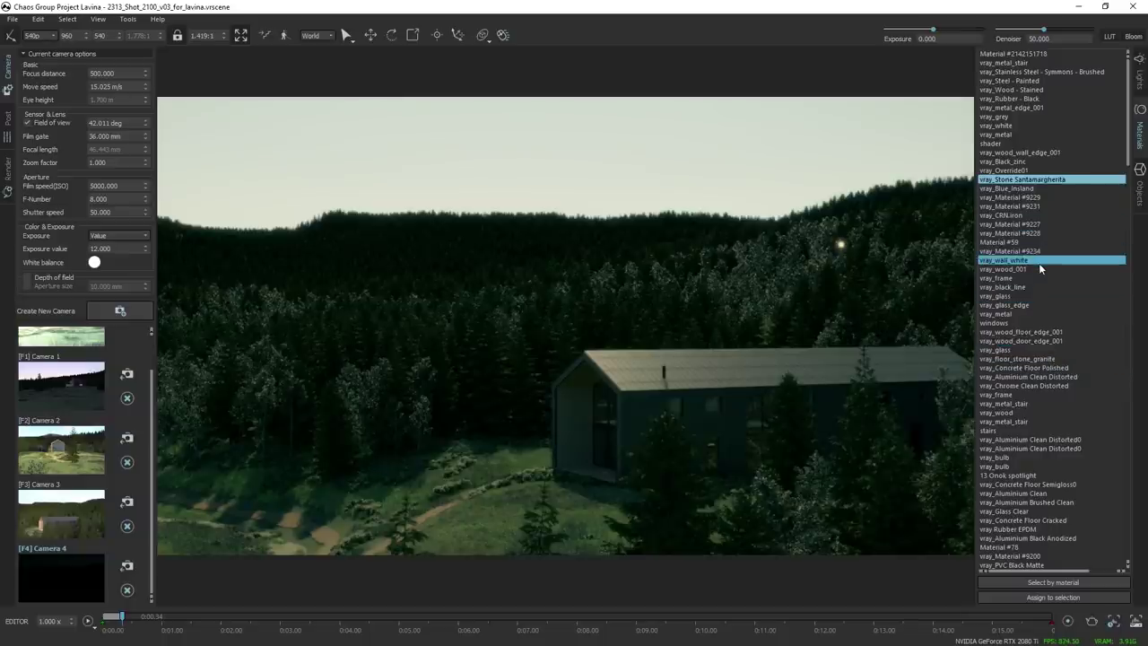
pyautogui.click(1031, 413)
# Inside the house beside the staircase, widen the camera's field of view to about 72.5 degrees and set its exposure value to about 10.450.
pyautogui.moveTo(550, 319); pyautogui.dragTo(552, 422)
pyautogui.press('w')
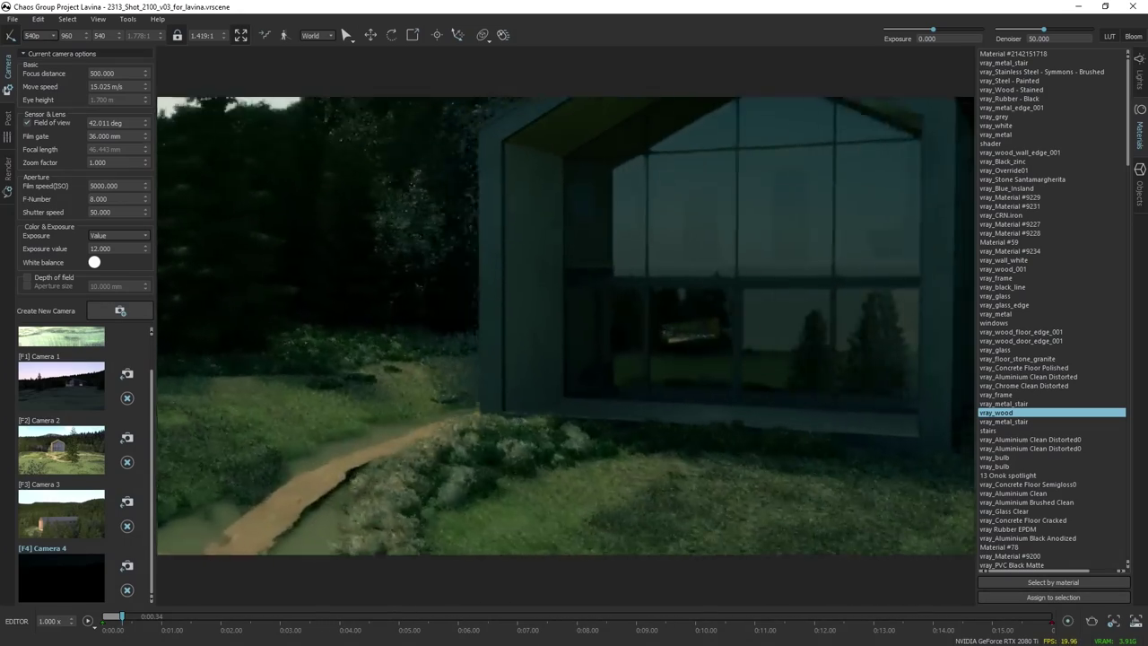
pyautogui.press('w')
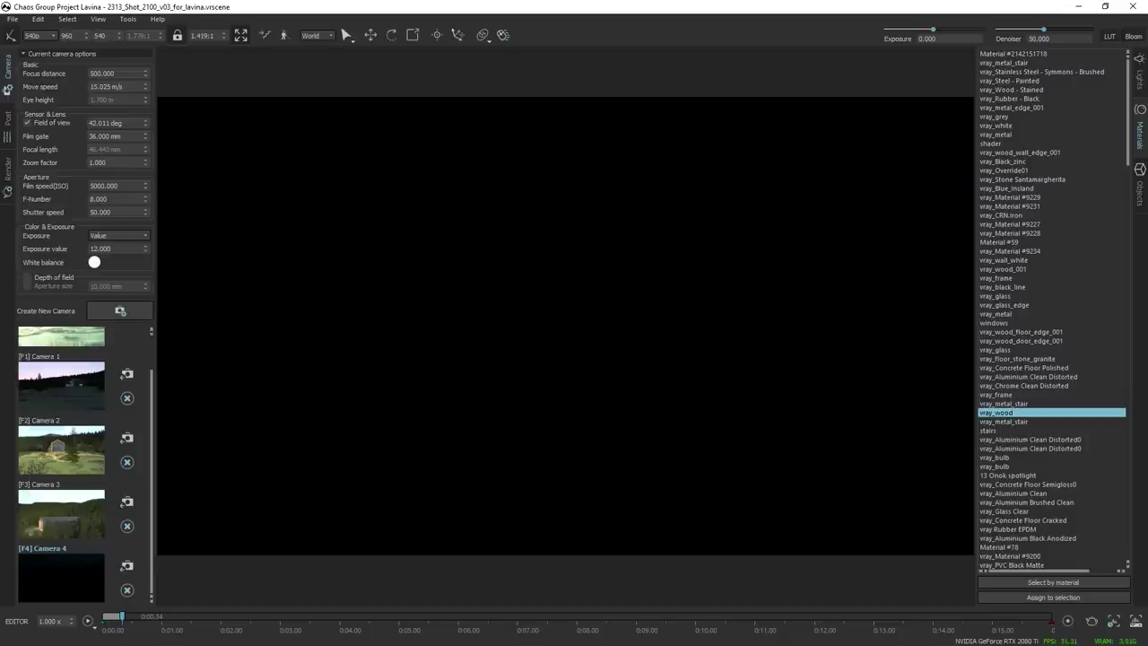
pyautogui.press('w')
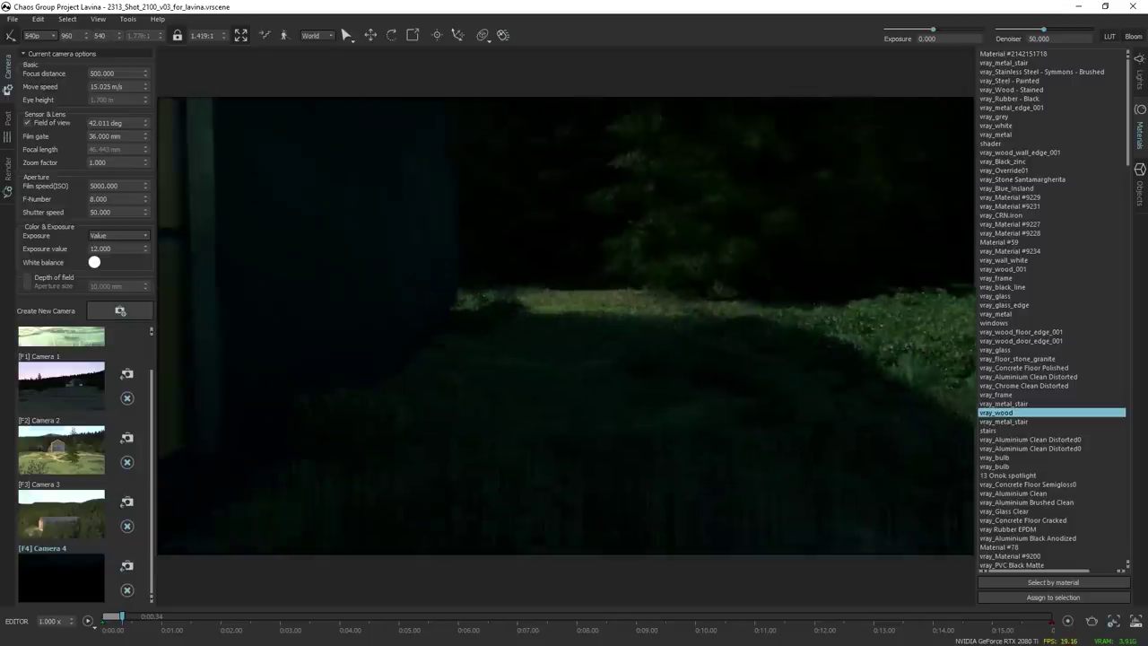
pyautogui.press('w')
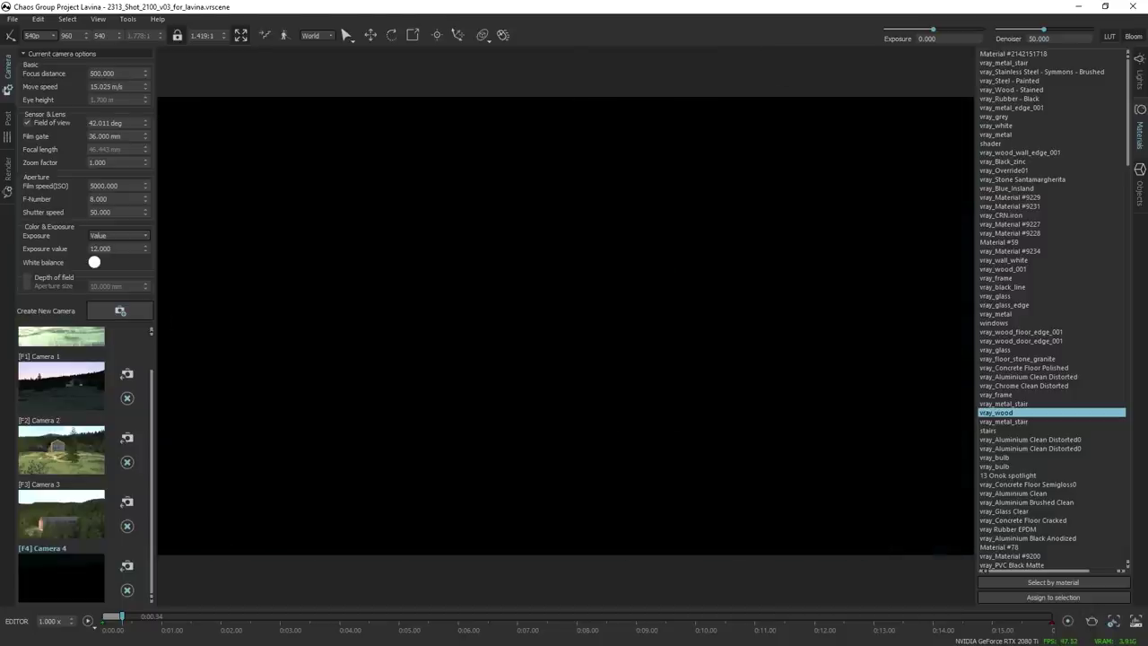
pyautogui.press('s')
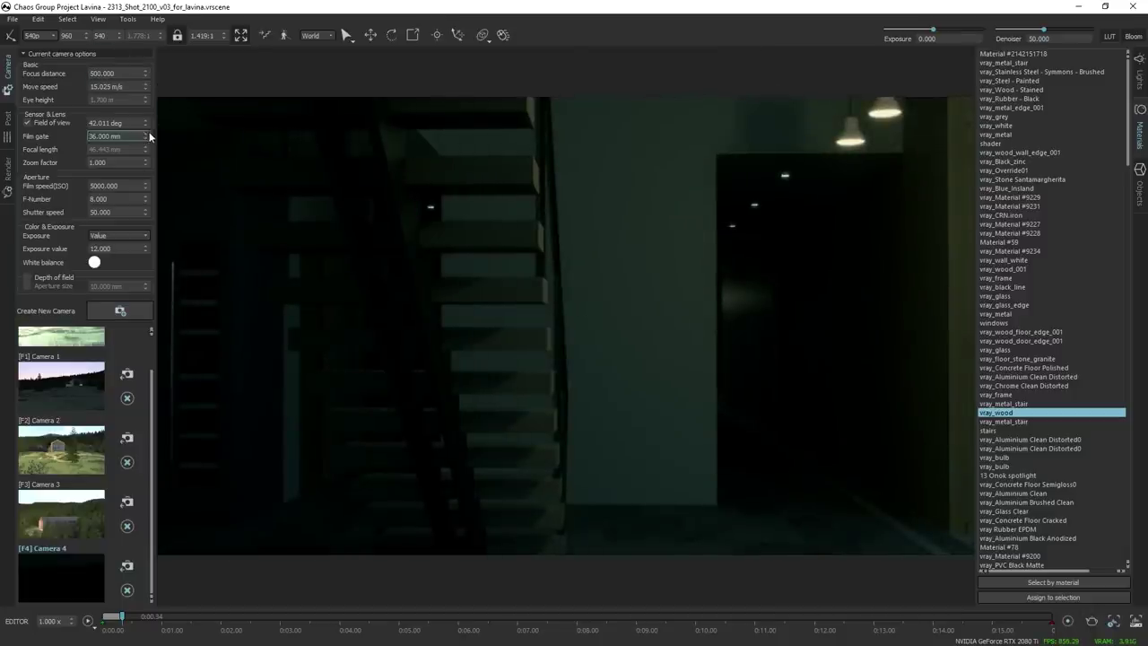
pyautogui.moveTo(145, 123); pyautogui.dragTo(161, 574)
pyautogui.moveTo(678, 421); pyautogui.dragTo(692, 418)
pyautogui.press('d')
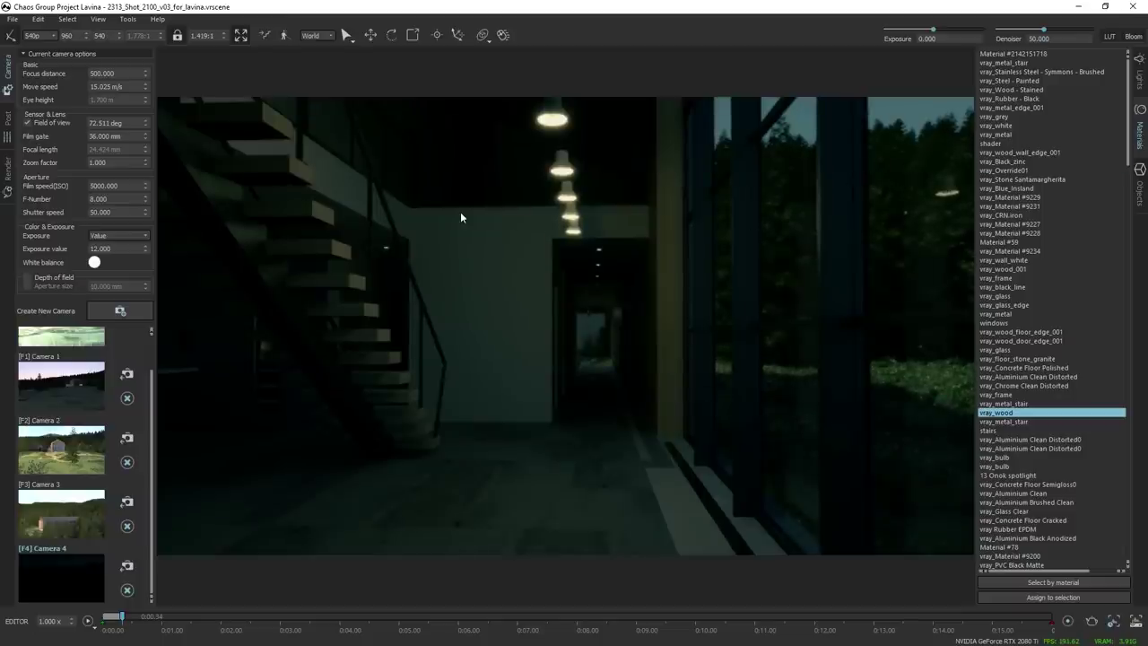
pyautogui.click(139, 248)
pyautogui.moveTo(146, 251); pyautogui.dragTo(152, 289)
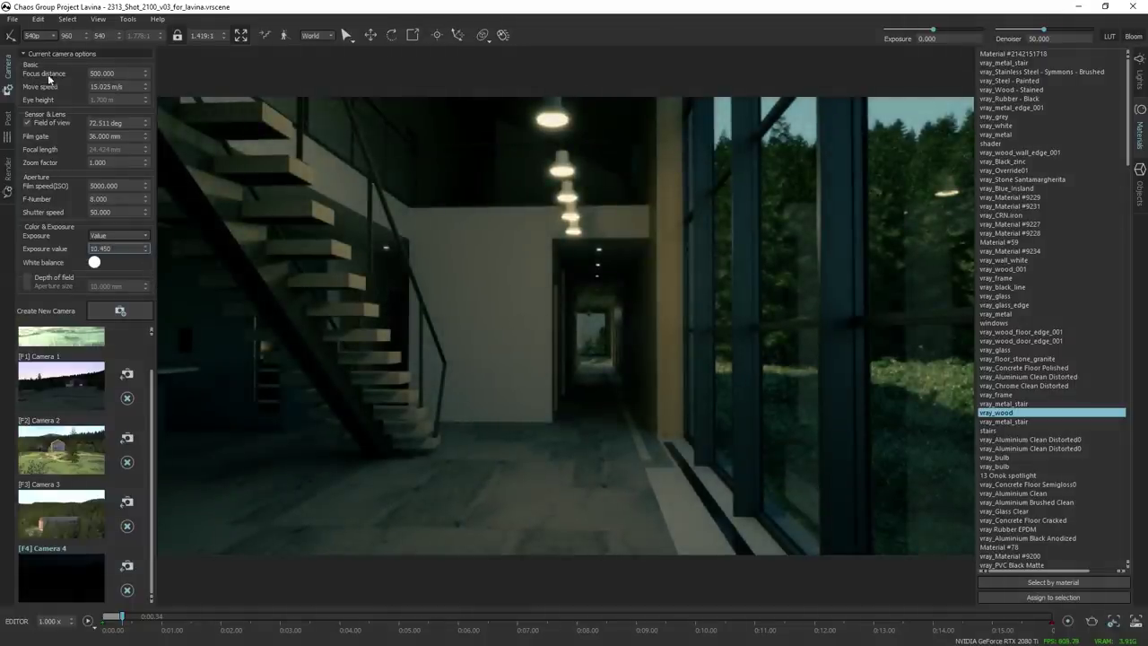
# Set the highlight burn to 1.000 and turn off the LUT colour correction.
pyautogui.click(9, 119)
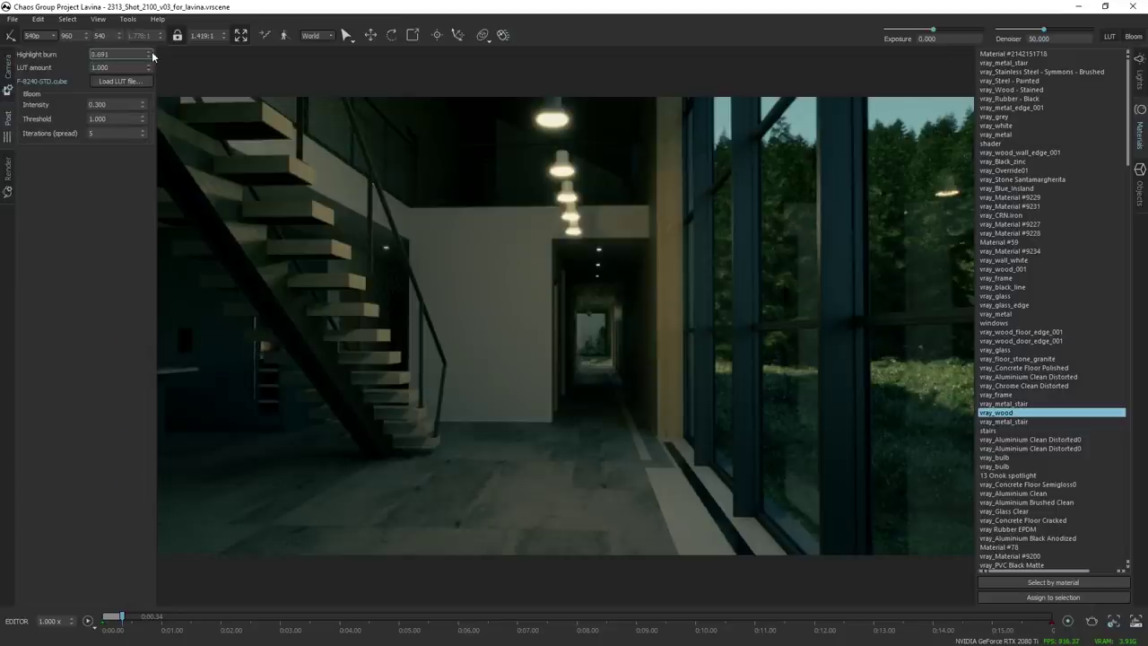
pyautogui.click(1111, 37)
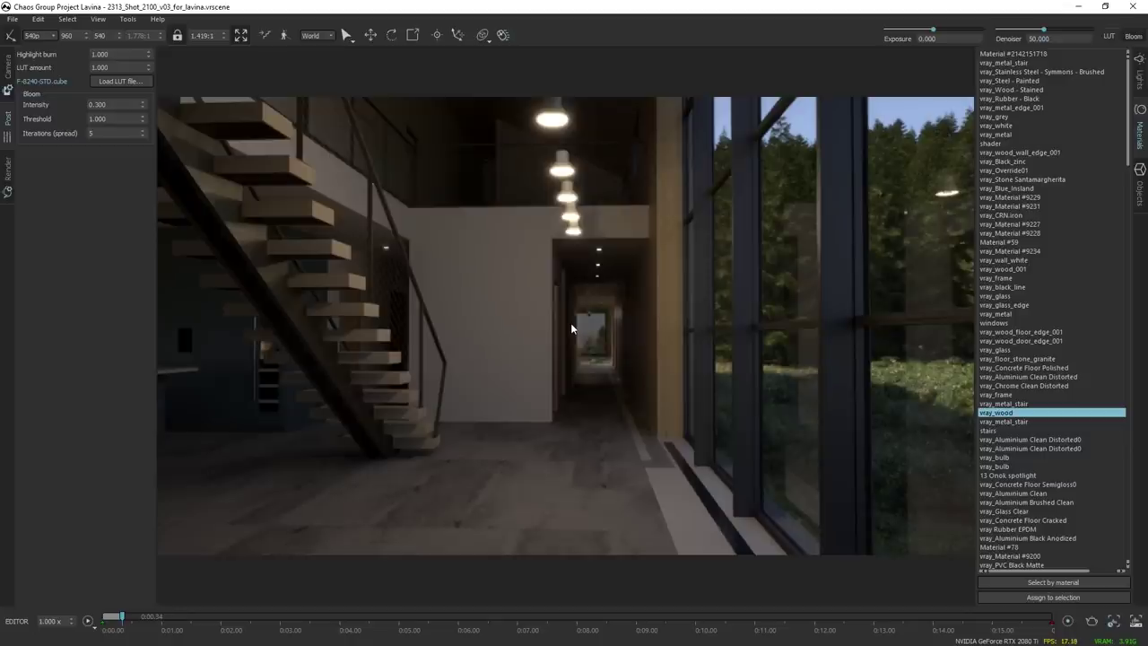
# Select the white interior wall behind the staircase and assign the vray_wood material to it.
pyautogui.moveTo(571, 324); pyautogui.dragTo(640, 273, button='middle')
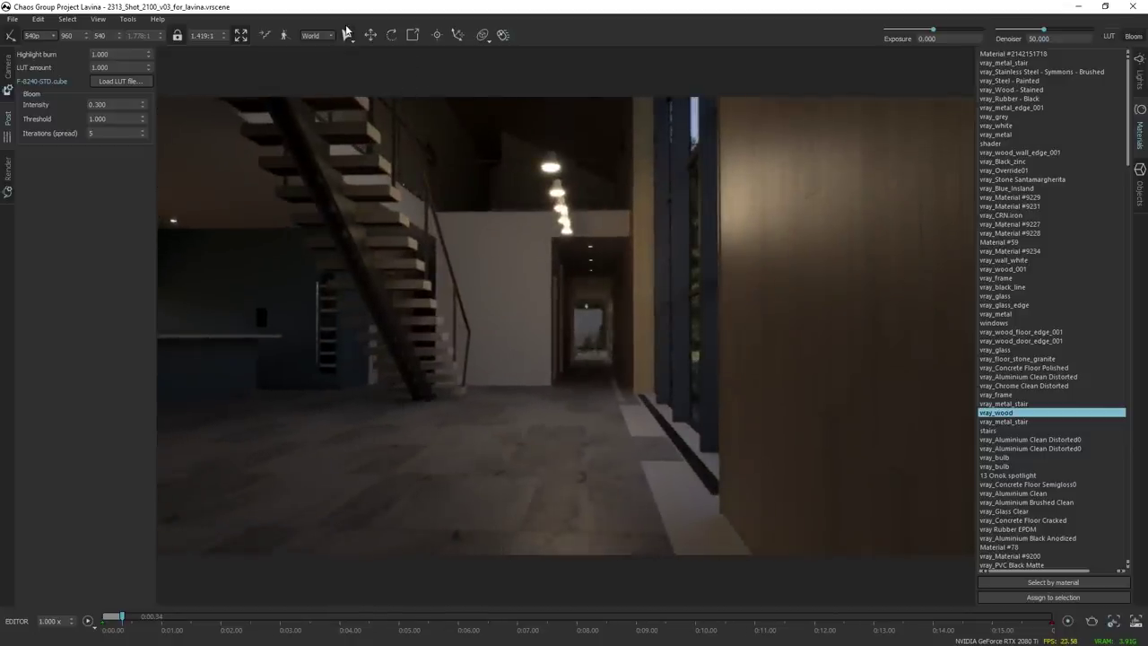
pyautogui.click(346, 34)
pyautogui.click(516, 296)
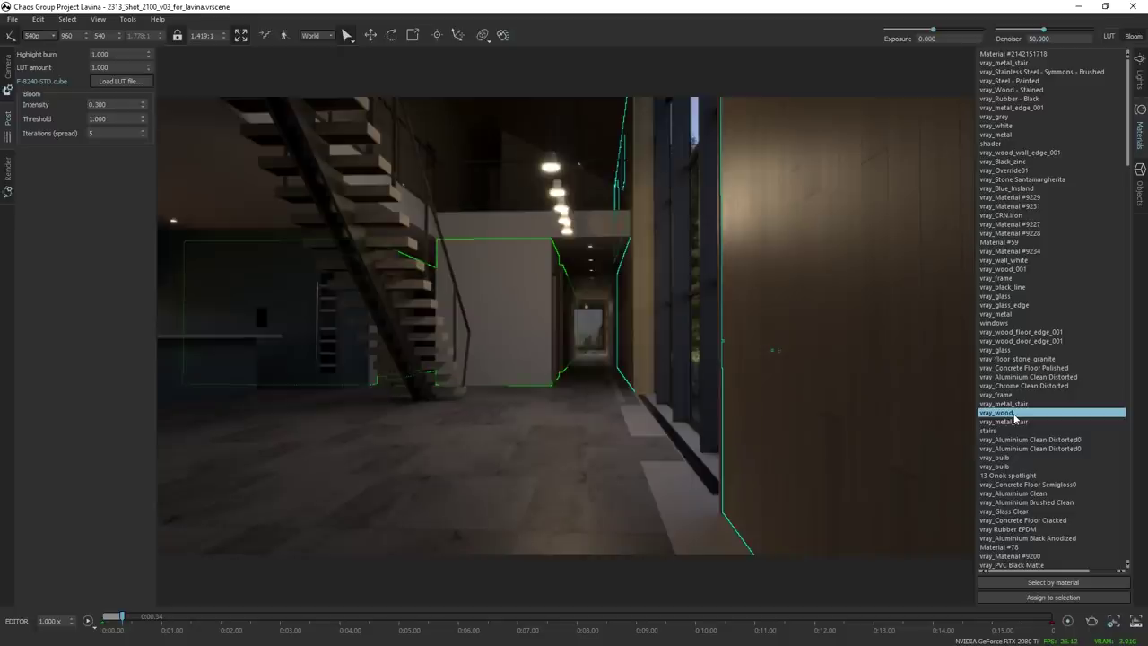
pyautogui.click(1091, 598)
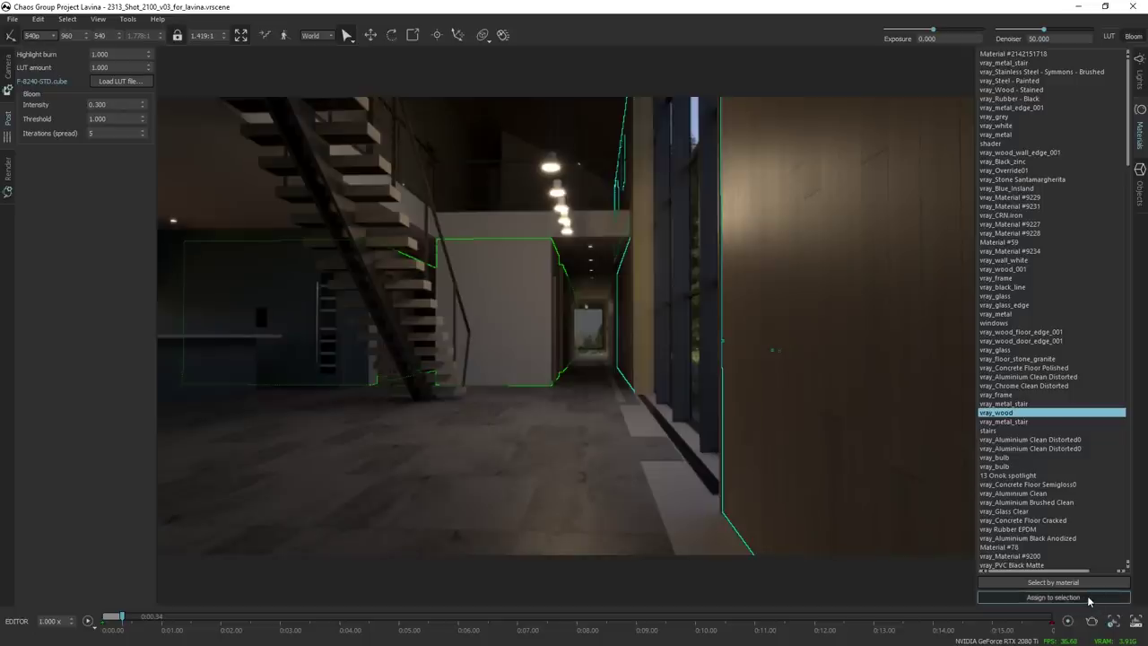
pyautogui.click(716, 337)
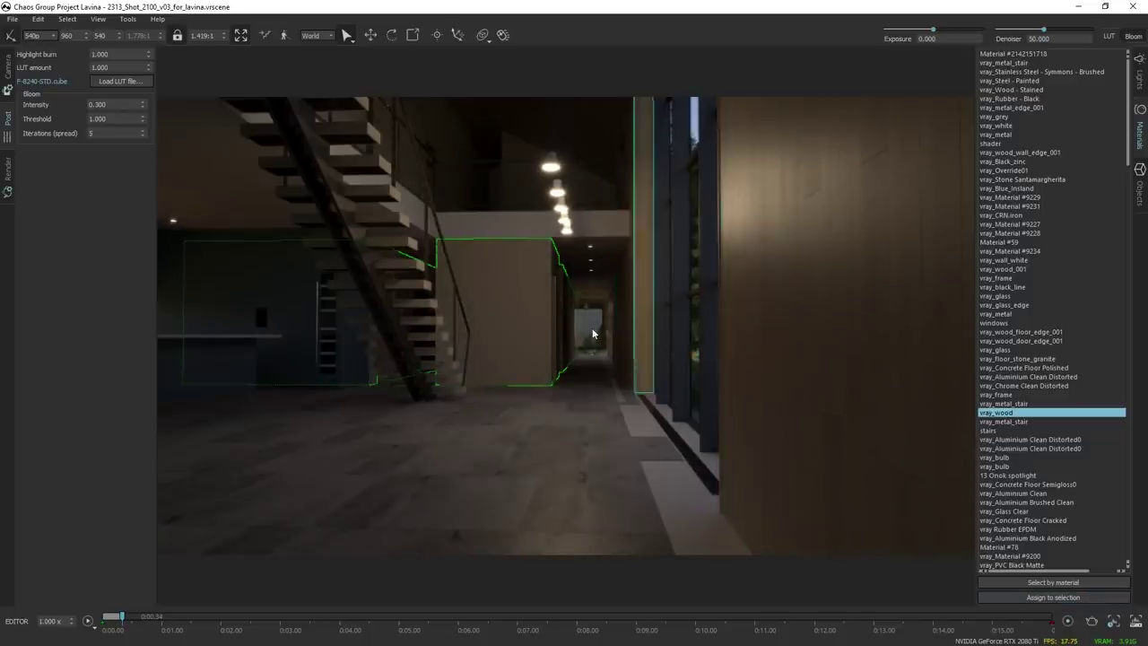
# Examine the wood-covered wall up close from the staircase and from the corridor.
pyautogui.moveTo(566, 369); pyautogui.dragTo(607, 354, button='middle')
pyautogui.scroll(3, 608, 355)
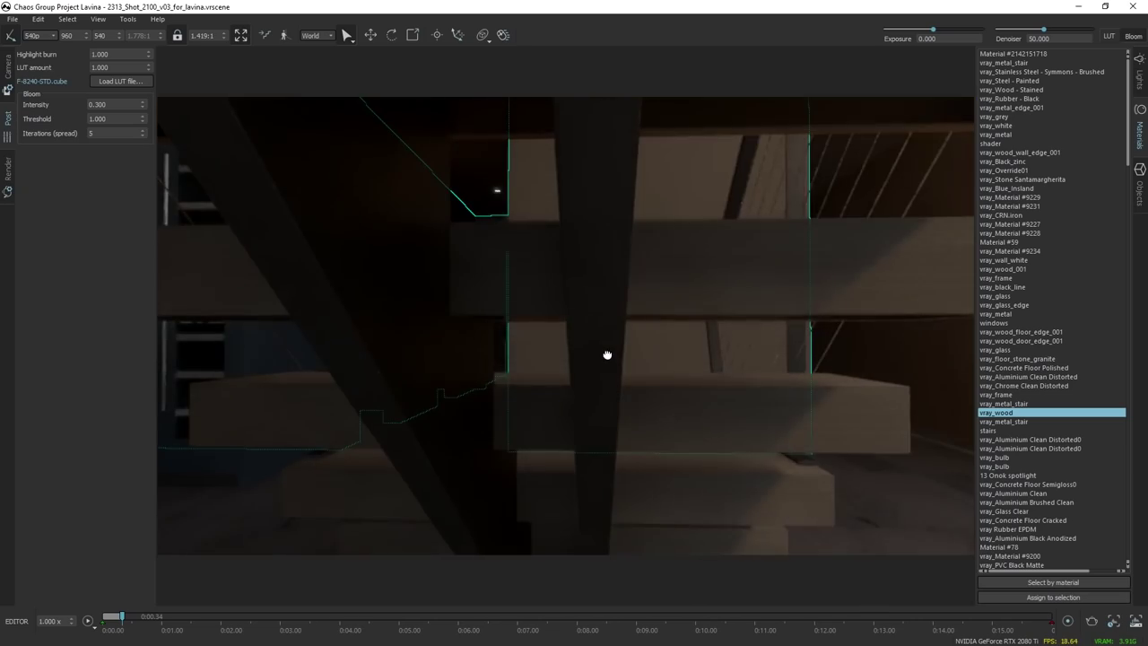
pyautogui.moveTo(753, 352); pyautogui.dragTo(550, 341, button='middle')
pyautogui.scroll(2, 395, 294)
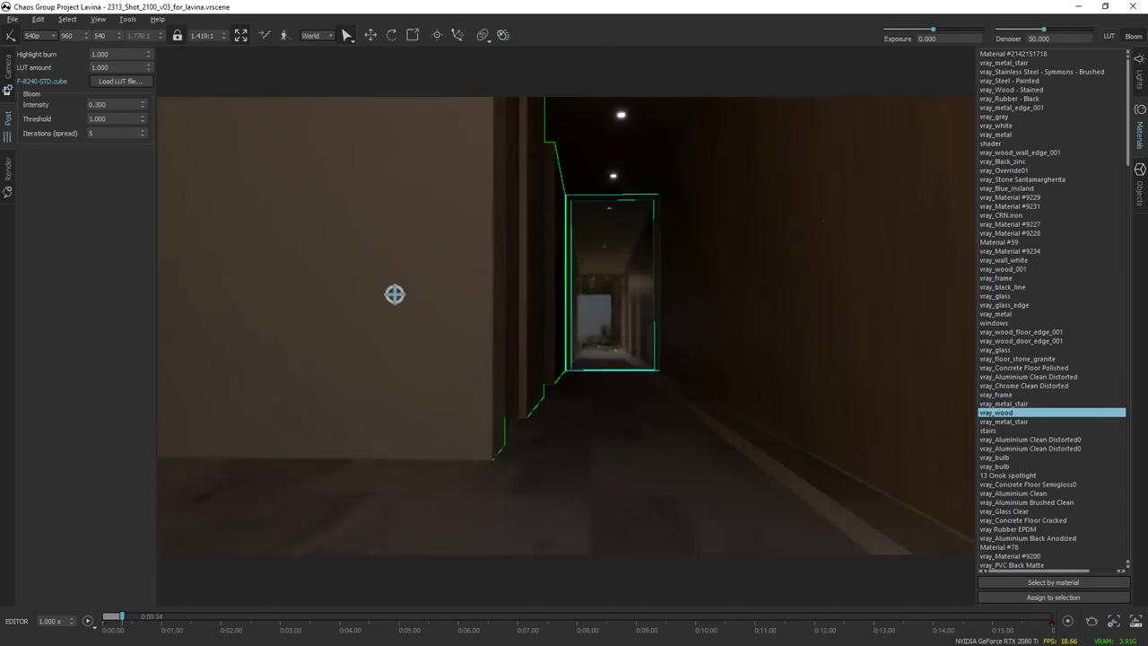
pyautogui.scroll(-1, 395, 294)
pyautogui.moveTo(548, 302); pyautogui.dragTo(622, 348, button='middle')
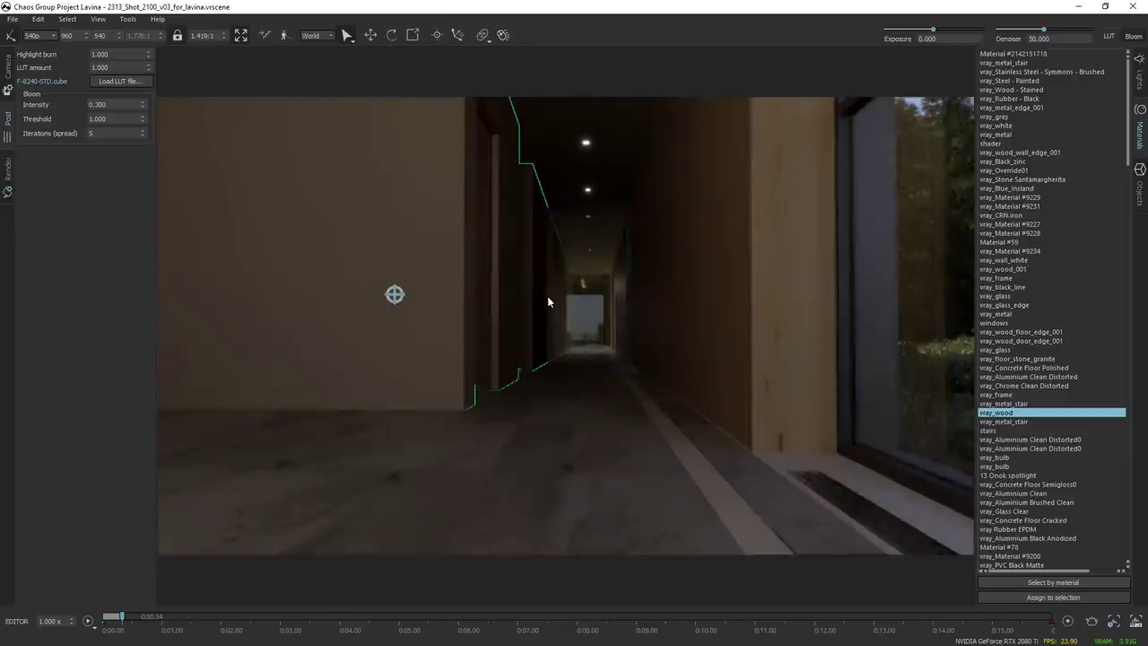
pyautogui.scroll(-3, 421, 331)
pyautogui.scroll(2, 420, 331)
pyautogui.moveTo(621, 348); pyautogui.dragTo(618, 344)
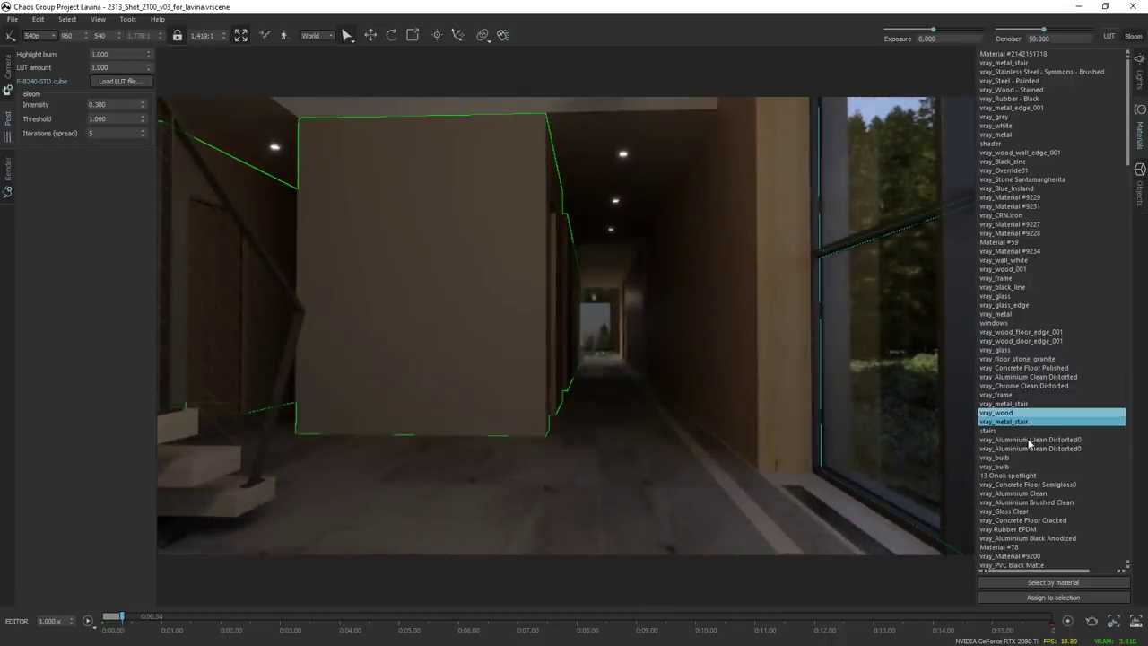
# Assign the vray_Aluminium Clean material to the wall behind the staircase and check its reflections from another angle.
pyautogui.click(1024, 494)
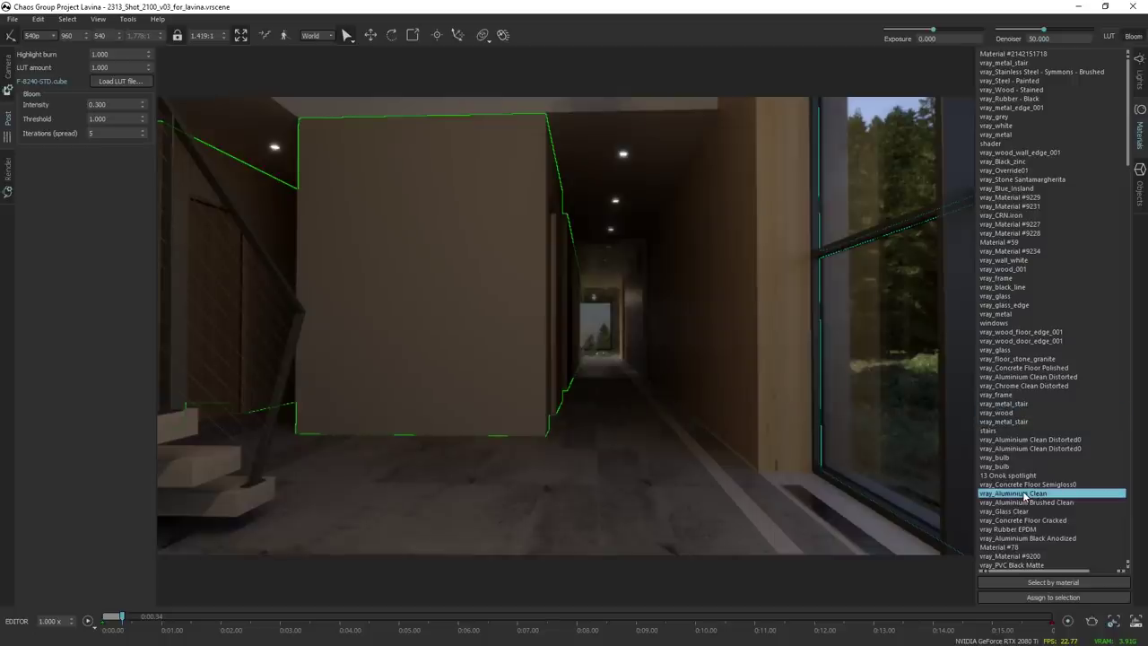
pyautogui.click(1025, 597)
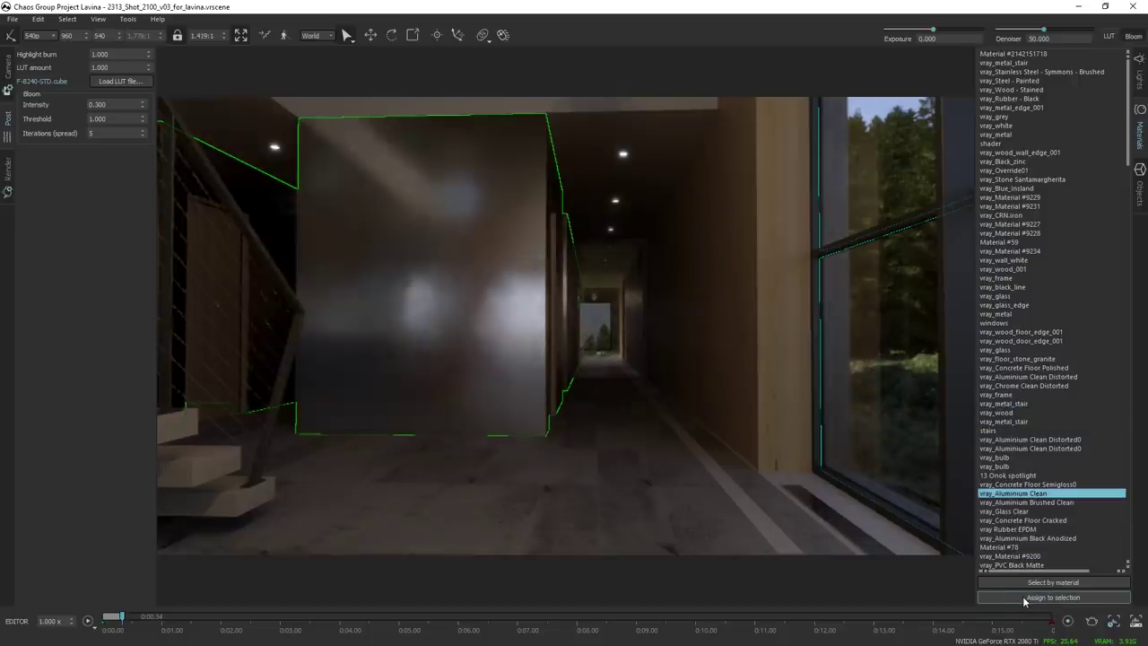
pyautogui.click(731, 415)
pyautogui.click(629, 367)
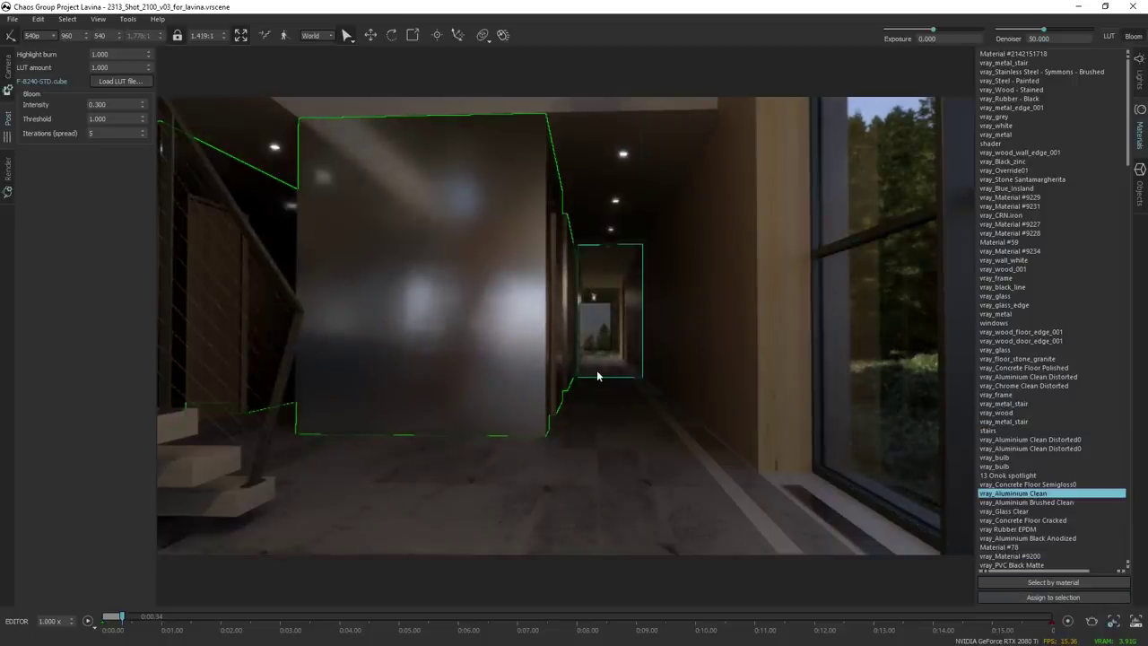
pyautogui.moveTo(608, 372)
pyautogui.mouseDown(button='middle')
pyautogui.moveTo(658, 379)
pyautogui.moveTo(623, 369)
pyautogui.moveTo(672, 369)
pyautogui.moveTo(628, 367)
pyautogui.mouseUp(button='middle')
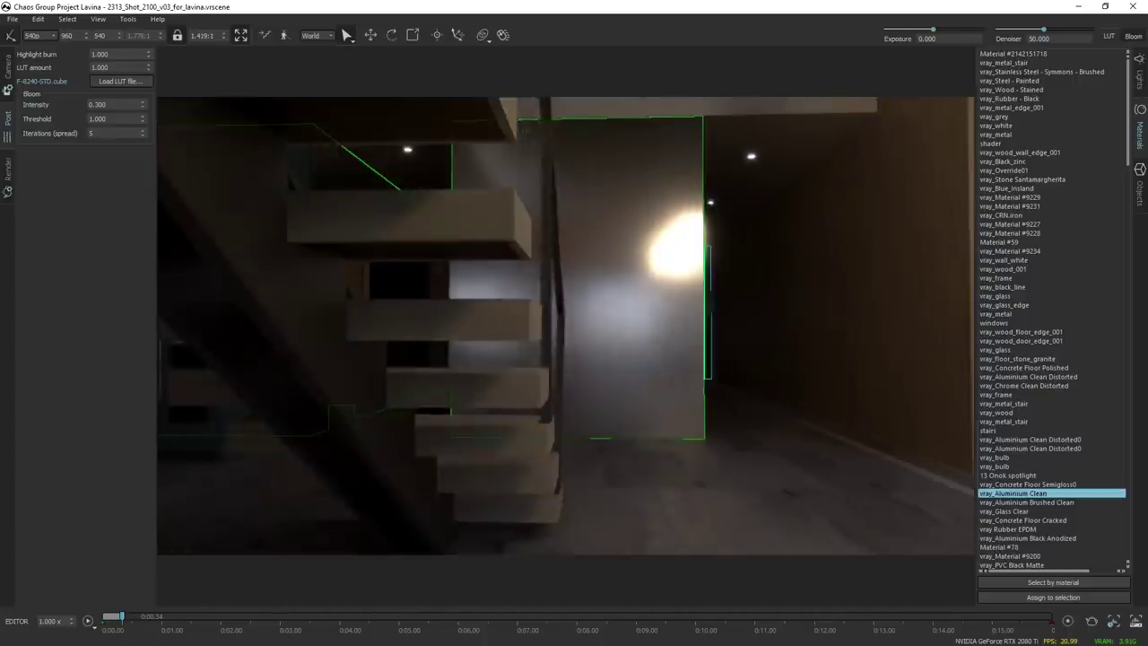
pyautogui.scroll(-3, 485, 315)
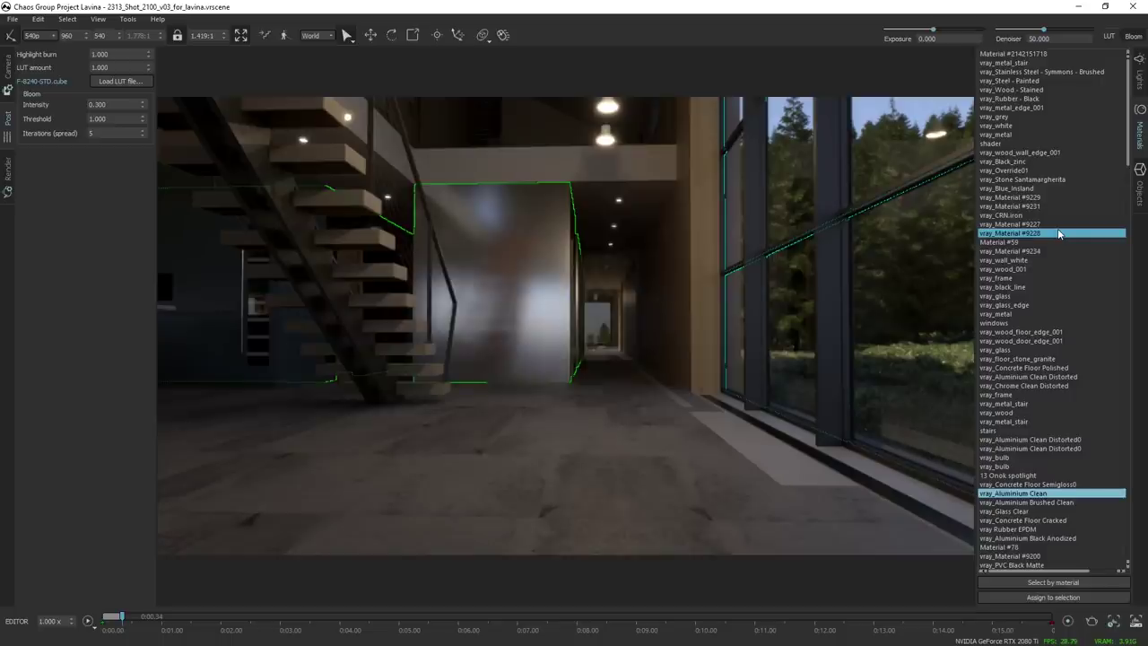
# Leave the interior and frame the glazed gable end of the house from the meadow outside.
pyautogui.moveTo(903, 211); pyautogui.dragTo(592, 224)
pyautogui.press('d')
pyautogui.press('w')
pyautogui.moveTo(923, 181)
pyautogui.mouseDown()
pyautogui.moveTo(763, 353)
pyautogui.moveTo(741, 300)
pyautogui.moveTo(734, 334)
pyautogui.moveTo(605, 369)
pyautogui.moveTo(556, 431)
pyautogui.moveTo(635, 346)
pyautogui.moveTo(915, 289)
pyautogui.moveTo(812, 202)
pyautogui.moveTo(793, 296)
pyautogui.moveTo(798, 287)
pyautogui.moveTo(874, 400)
pyautogui.moveTo(964, 453)
pyautogui.moveTo(937, 404)
pyautogui.mouseUp()
pyautogui.moveTo(631, 421); pyautogui.dragTo(588, 303)
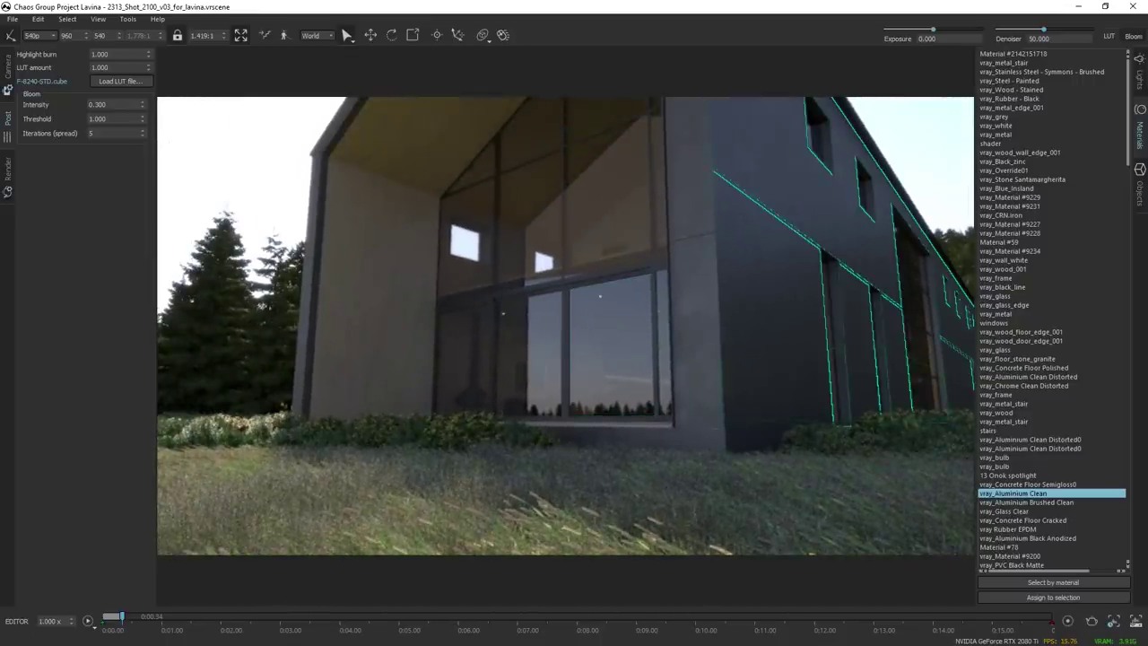
# Switch to File Explorer and open the folder 01_Customers\Brick Visuals\Received\20200716 on the X: drive.
pyautogui.hotkey('alt', 'Tab')
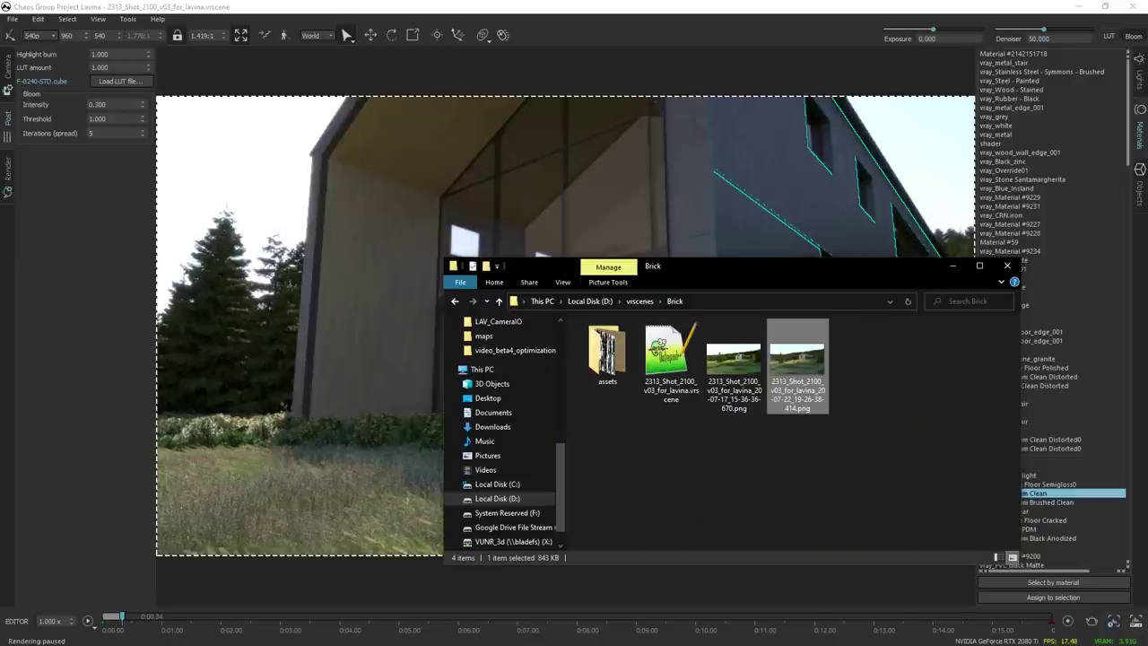
pyautogui.scroll(-1, 468, 532)
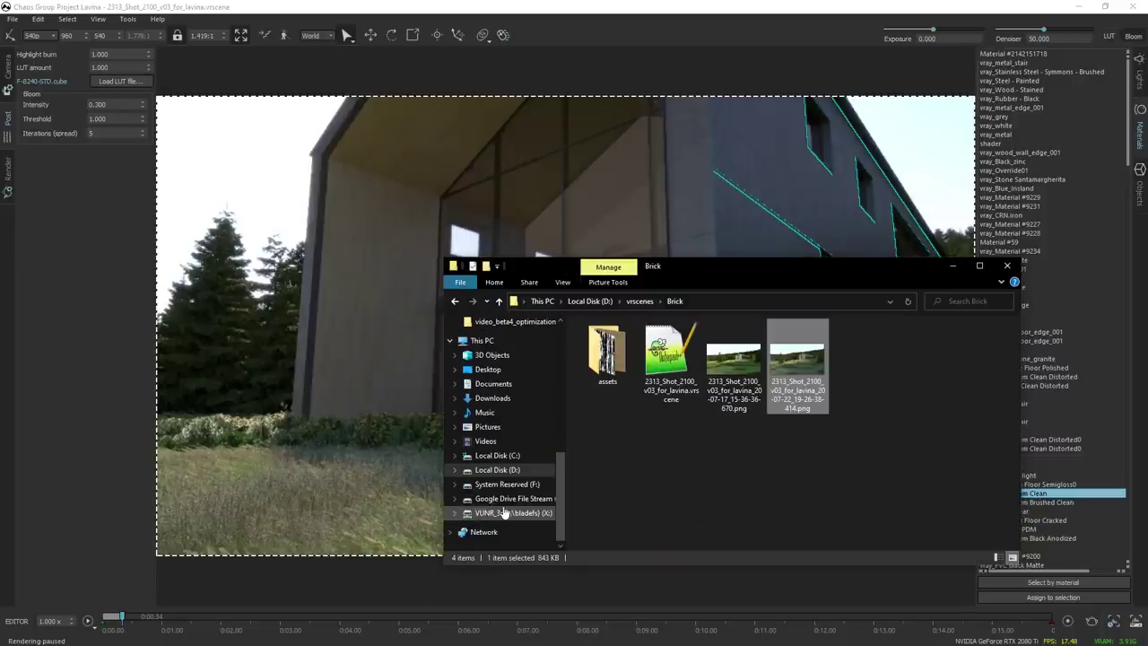
pyautogui.click(488, 512)
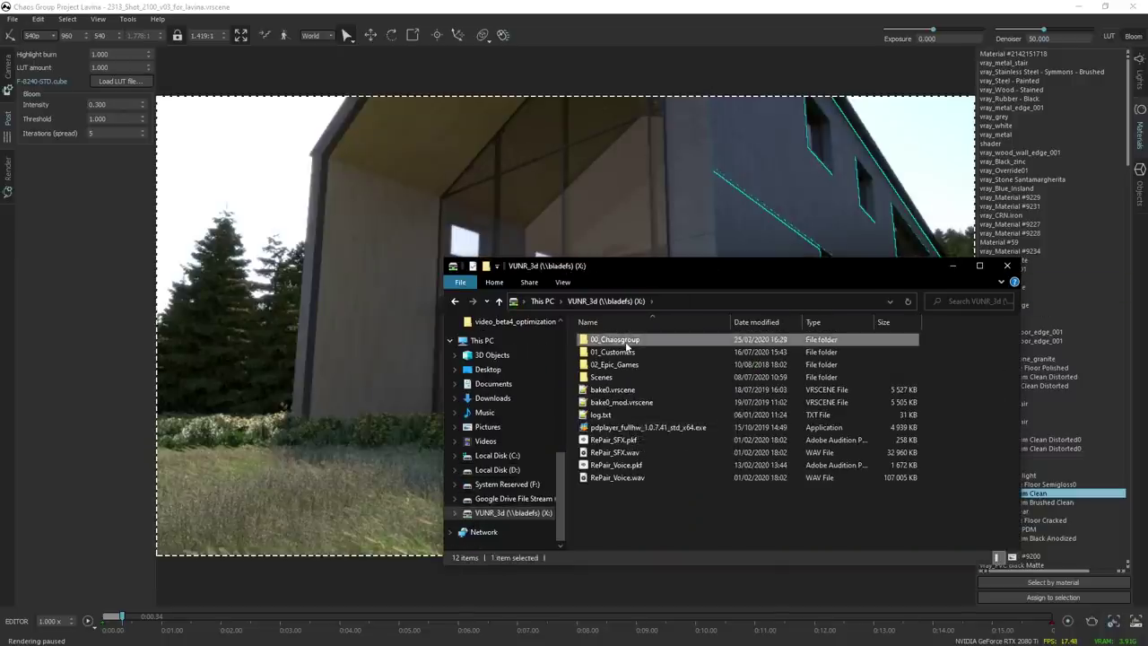
pyautogui.doubleClick(628, 339)
pyautogui.hotkey('alt', 'Left')
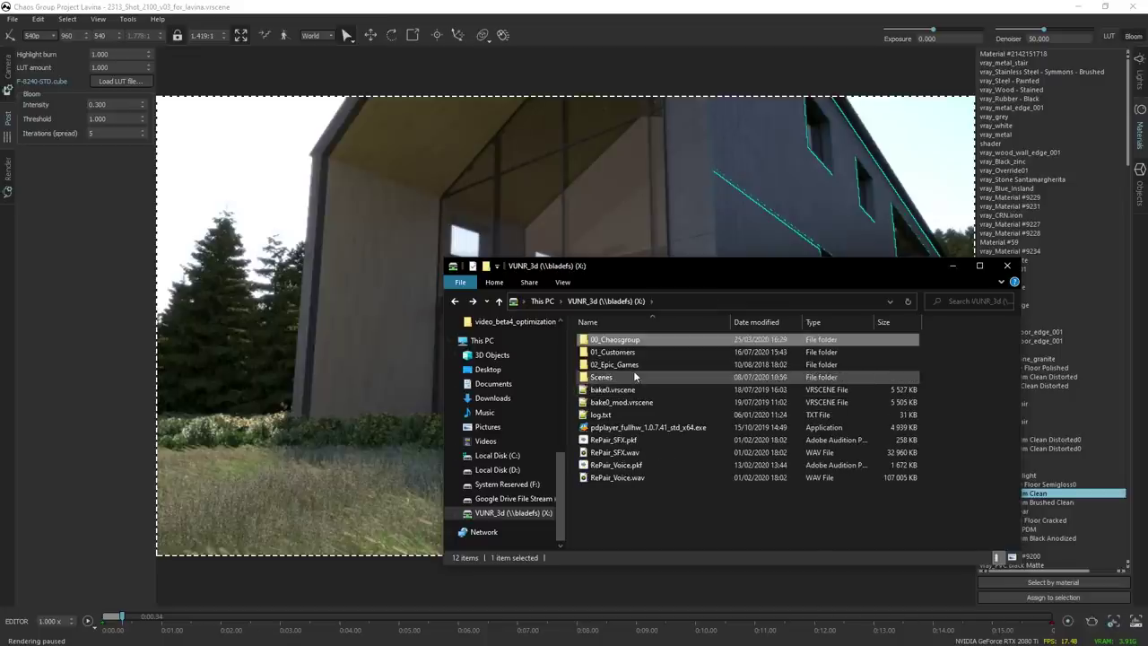
pyautogui.doubleClick(637, 376)
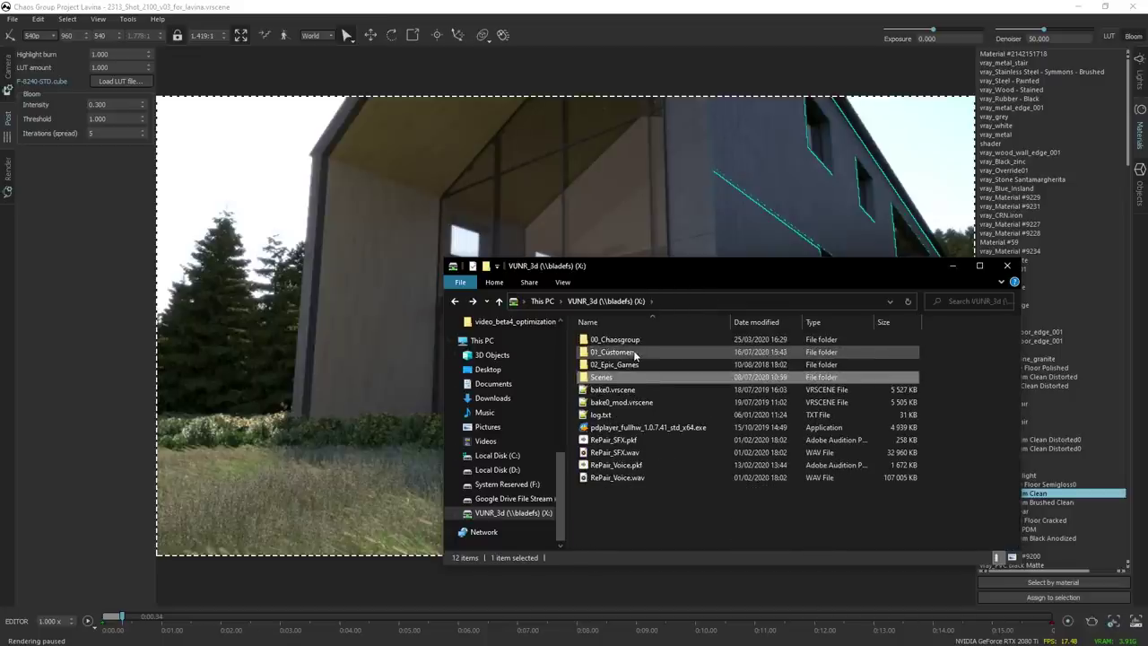
pyautogui.doubleClick(632, 350)
pyautogui.doubleClick(619, 376)
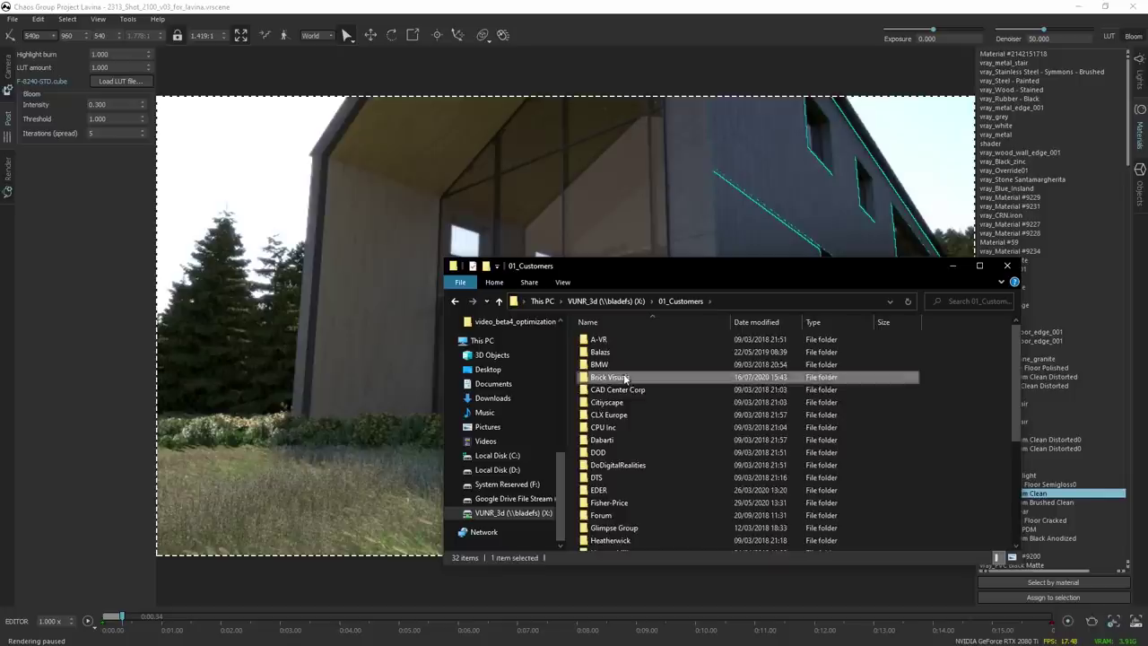
pyautogui.doubleClick(618, 339)
pyautogui.doubleClick(619, 339)
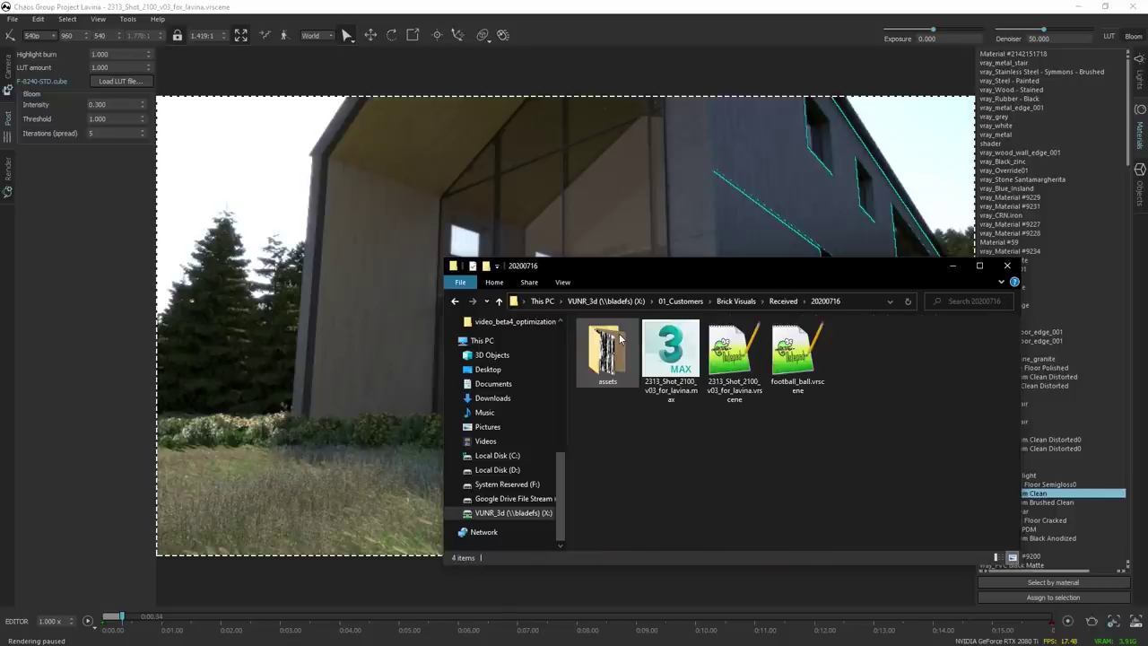
# Bring football_ball.vrscene into the Lavina viewport in front of the glazed gable and merge it with the current scene.
pyautogui.moveTo(794, 355); pyautogui.dragTo(543, 472)
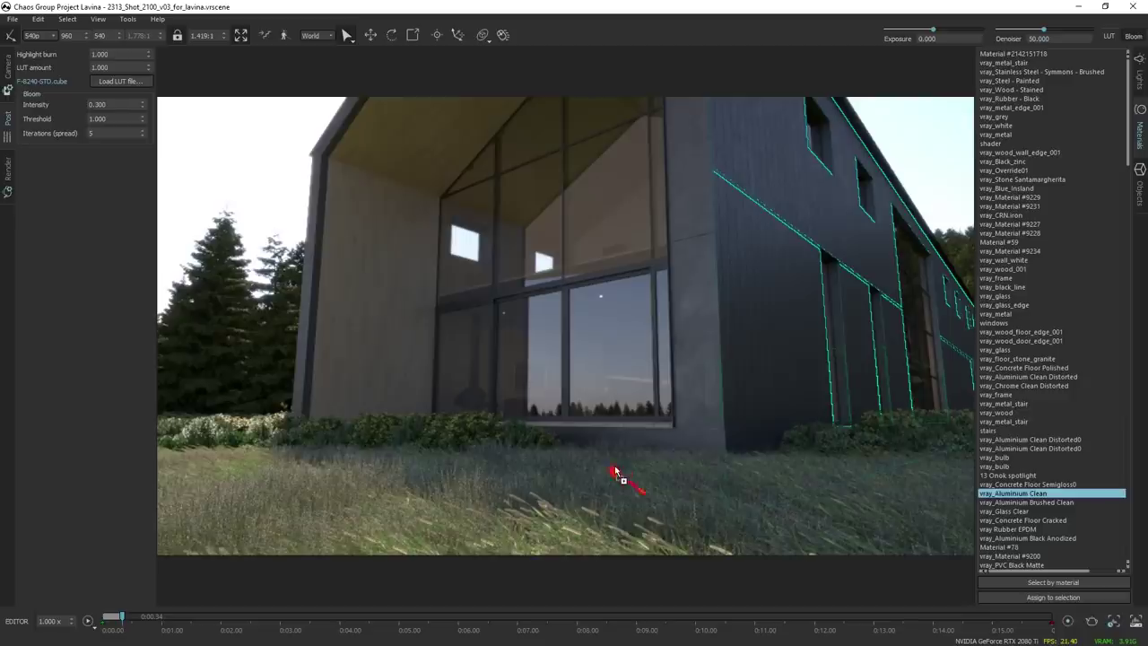
pyautogui.moveTo(696, 364); pyautogui.dragTo(585, 425)
pyautogui.moveTo(394, 247); pyautogui.dragTo(403, 209)
pyautogui.moveTo(516, 334); pyautogui.dragTo(557, 365)
pyautogui.moveTo(543, 441); pyautogui.dragTo(527, 428)
pyautogui.moveTo(383, 326); pyautogui.dragTo(391, 324)
pyautogui.moveTo(395, 371); pyautogui.dragTo(516, 429)
pyautogui.moveTo(557, 425); pyautogui.dragTo(557, 422)
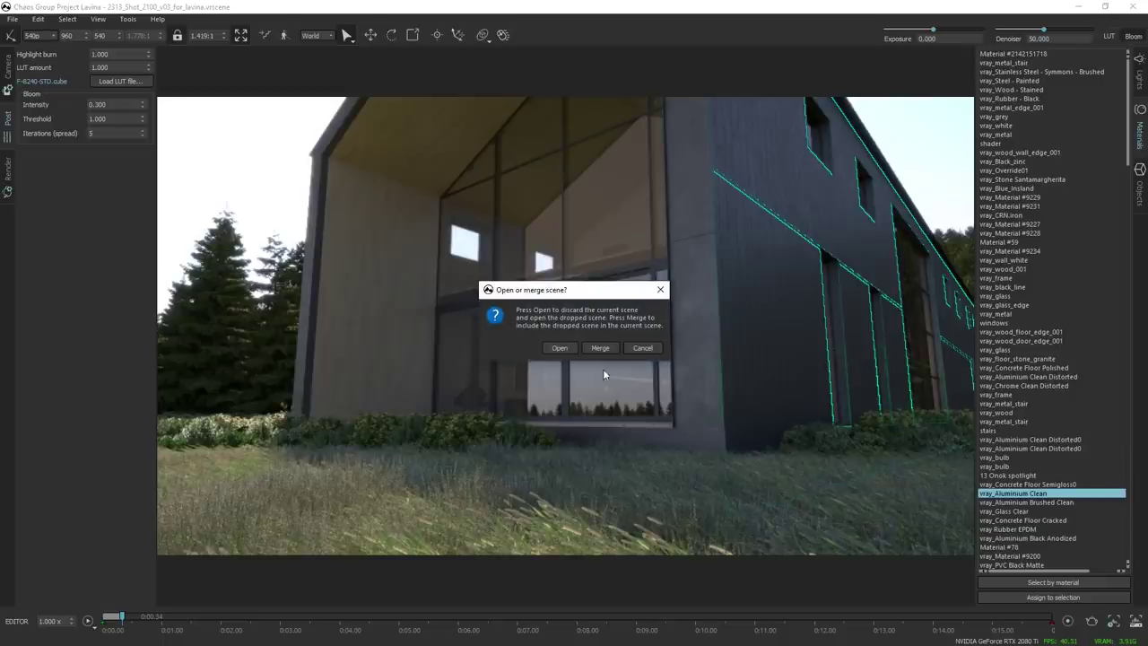
pyautogui.click(600, 348)
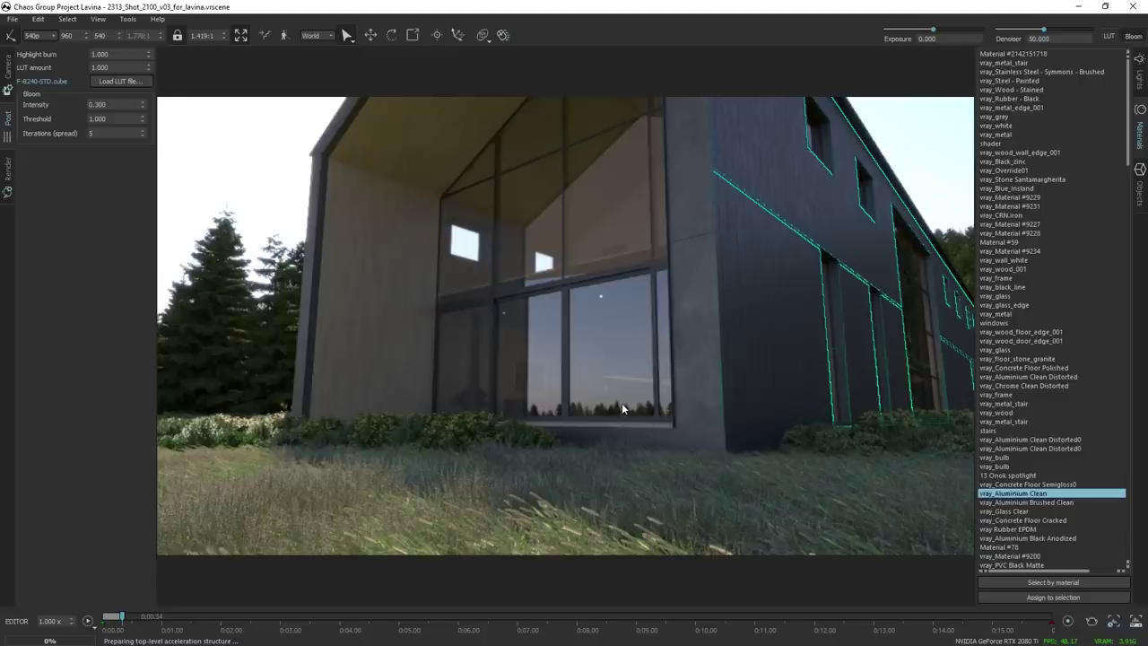
# Select the merged football and move it along one axis across the terrace toward the bushes at the outer corner.
pyautogui.click(556, 429)
pyautogui.keyDown('alt'); pyautogui.moveTo(595, 454); pyautogui.dragTo(560, 440); pyautogui.keyUp('alt')
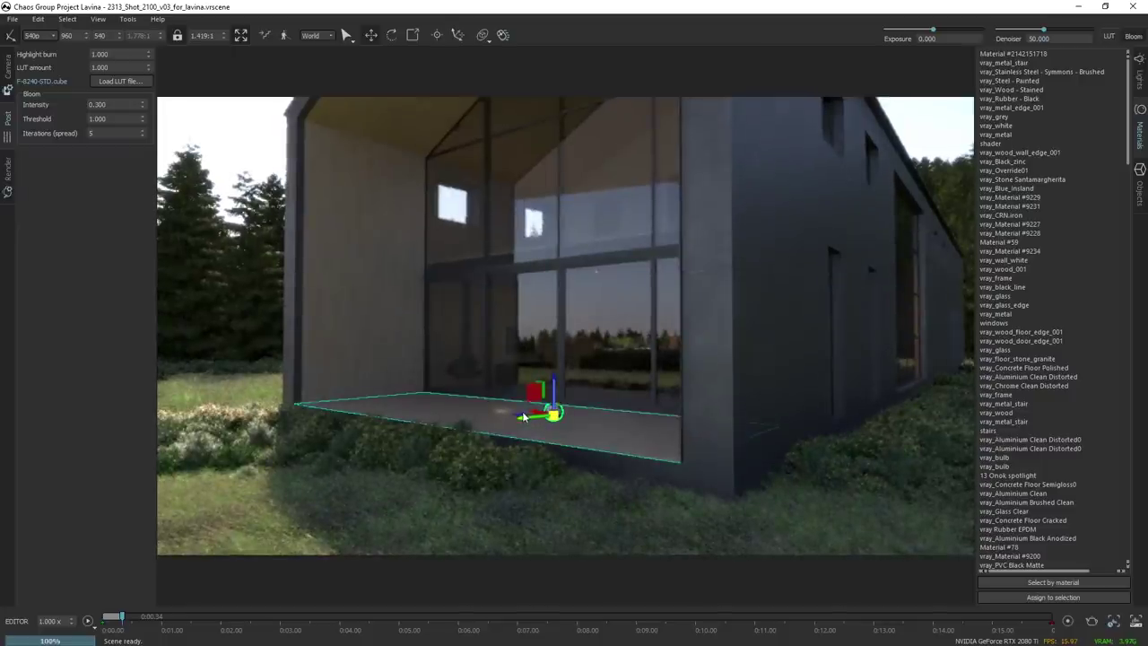
pyautogui.moveTo(431, 445); pyautogui.dragTo(324, 483)
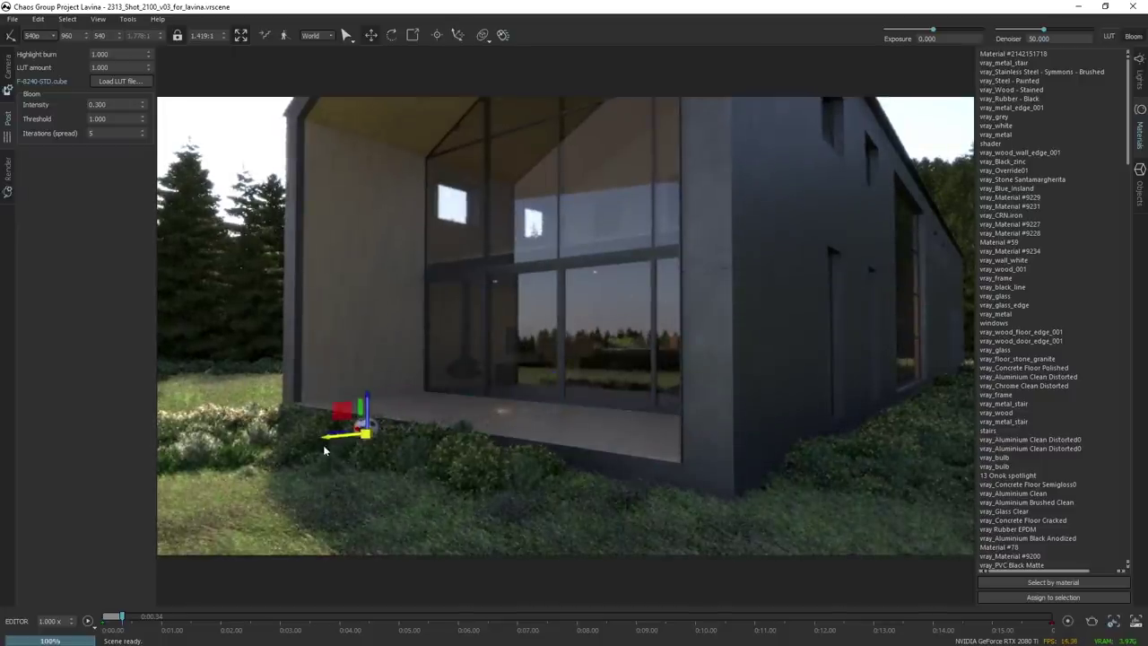
# Move the football off the terrace onto the meadow and lower it into the grass.
pyautogui.moveTo(340, 436); pyautogui.dragTo(426, 594)
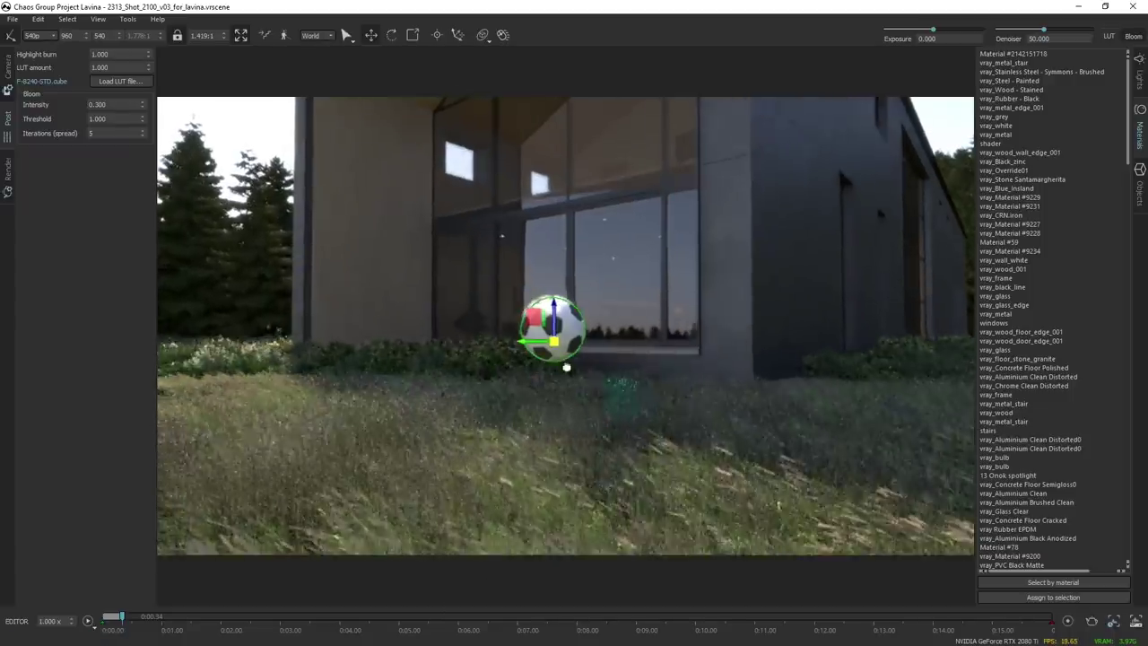
pyautogui.moveTo(552, 312); pyautogui.dragTo(551, 417)
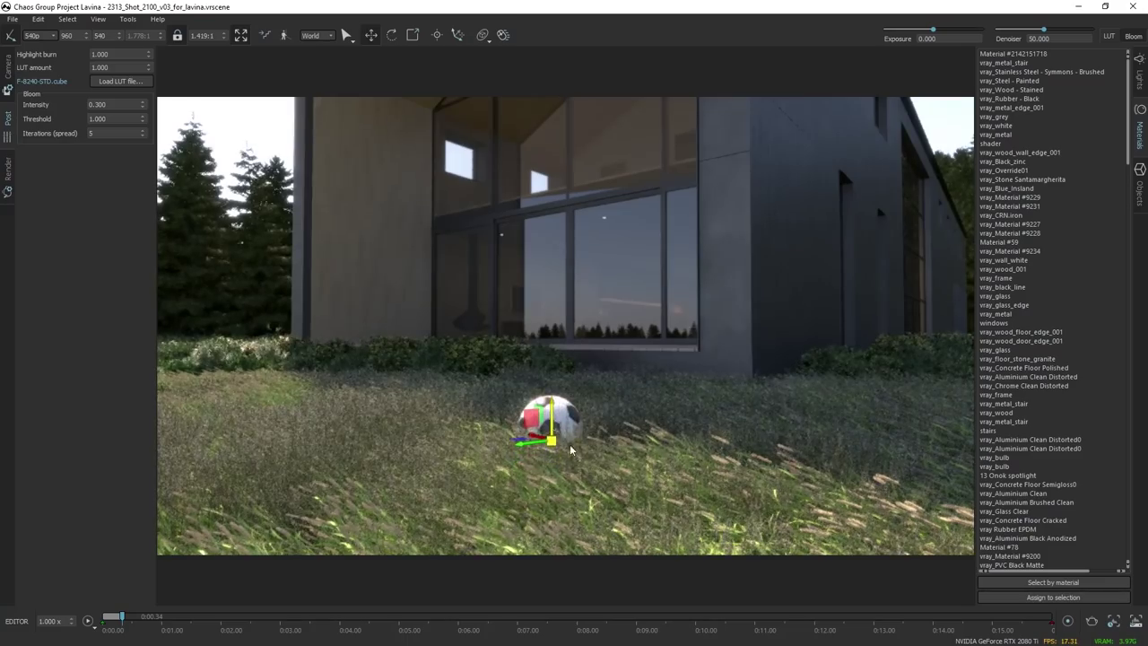
pyautogui.keyDown('alt'); pyautogui.moveTo(583, 459); pyautogui.dragTo(551, 430); pyautogui.keyUp('alt')
pyautogui.press('f')
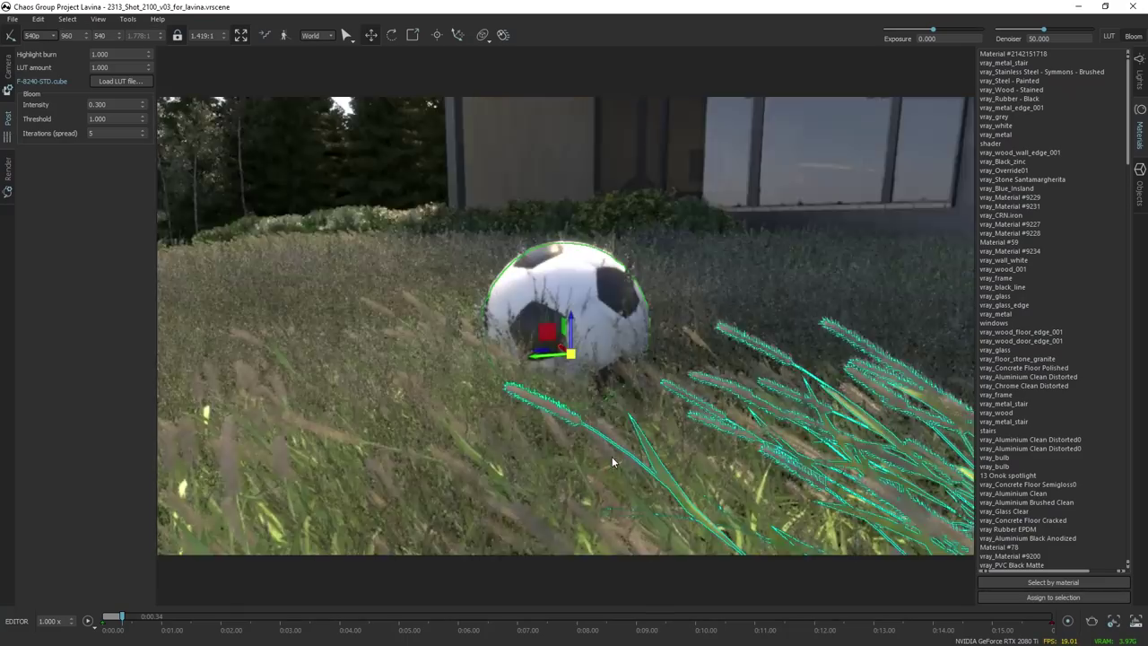
# Shift the football horizontally across the grass toward the edge of the house's shadow.
pyautogui.keyDown('alt'); pyautogui.moveTo(718, 269); pyautogui.dragTo(661, 284); pyautogui.keyUp('alt')
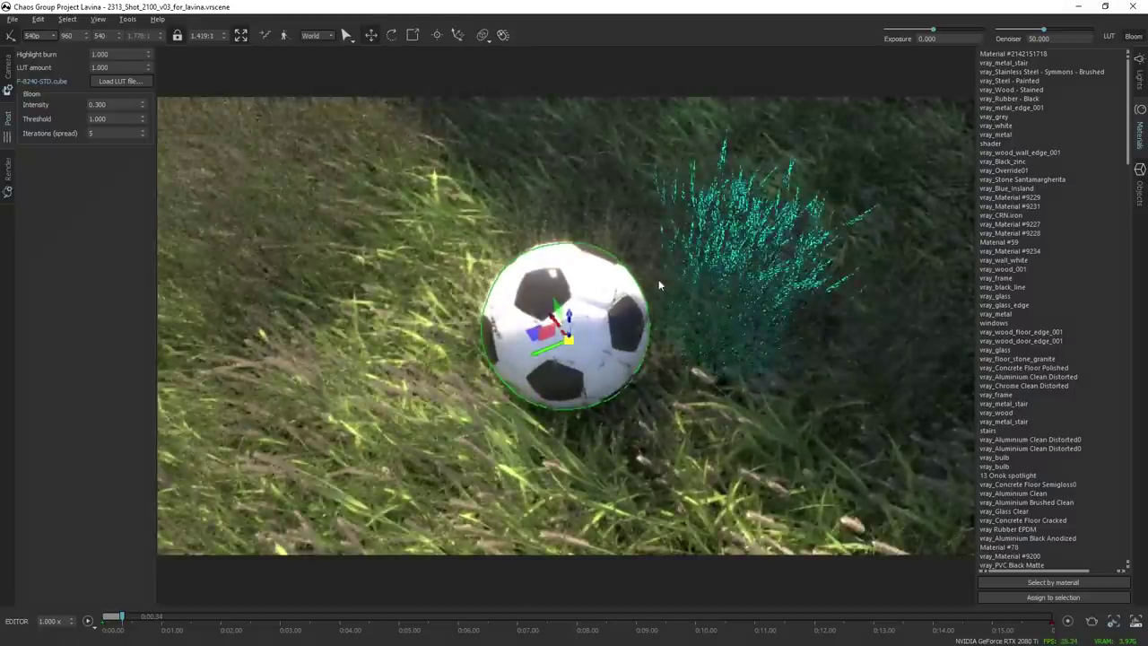
pyautogui.moveTo(536, 336); pyautogui.dragTo(504, 251)
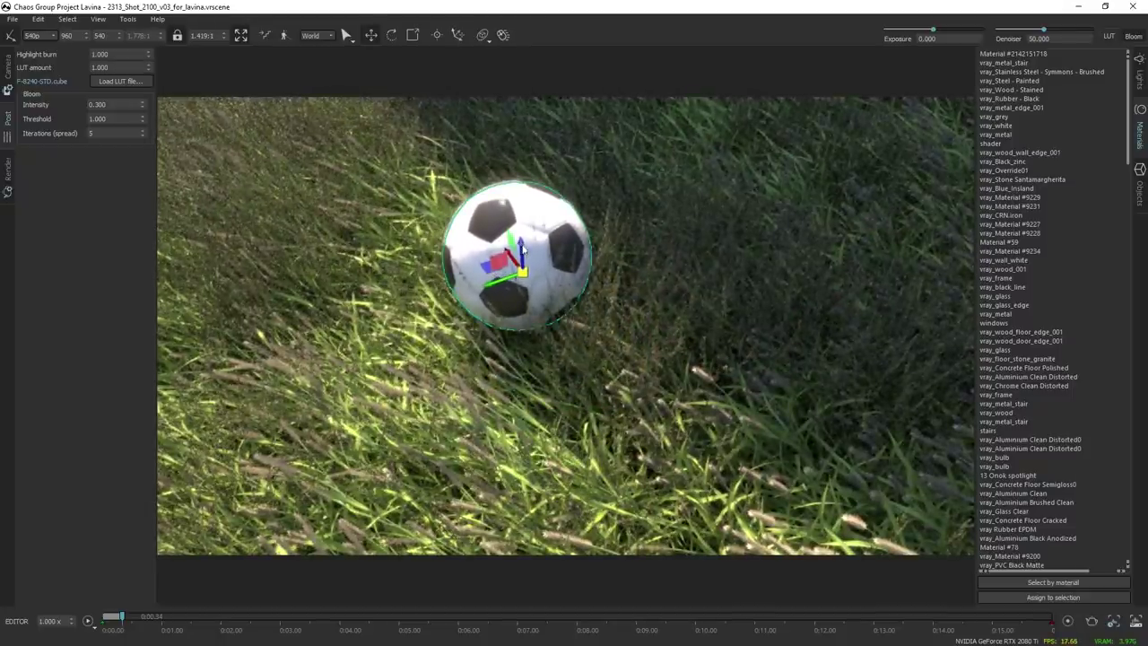
pyautogui.keyDown('alt'); pyautogui.moveTo(574, 376); pyautogui.dragTo(594, 350); pyautogui.keyUp('alt')
pyautogui.click(595, 350)
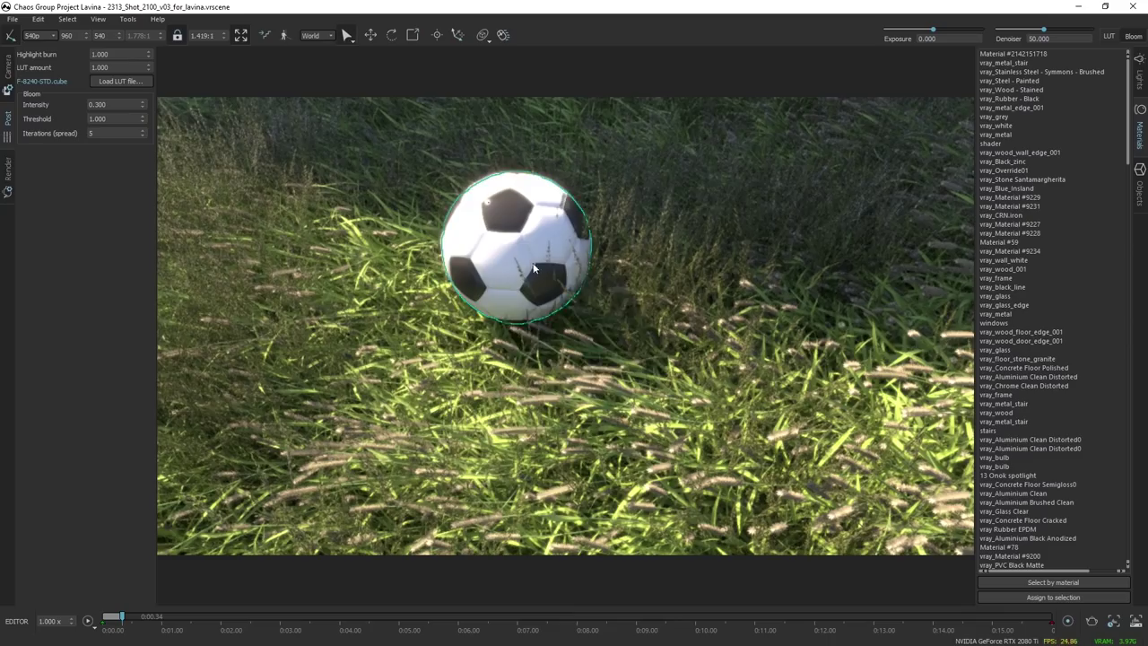
# Reselect the football, nudge it slightly sideways and up in the grass, check its placement, and leave the Move tool.
pyautogui.click(592, 305)
pyautogui.moveTo(592, 303)
pyautogui.keyDown('alt'); pyautogui.mouseDown()
pyautogui.moveTo(565, 332)
pyautogui.moveTo(547, 300)
pyautogui.moveTo(587, 320)
pyautogui.moveTo(518, 247)
pyautogui.moveTo(574, 294)
pyautogui.mouseUp(); pyautogui.keyUp('alt')
pyautogui.scroll(-5, 587, 319)
pyautogui.click(523, 249)
pyautogui.press('w')
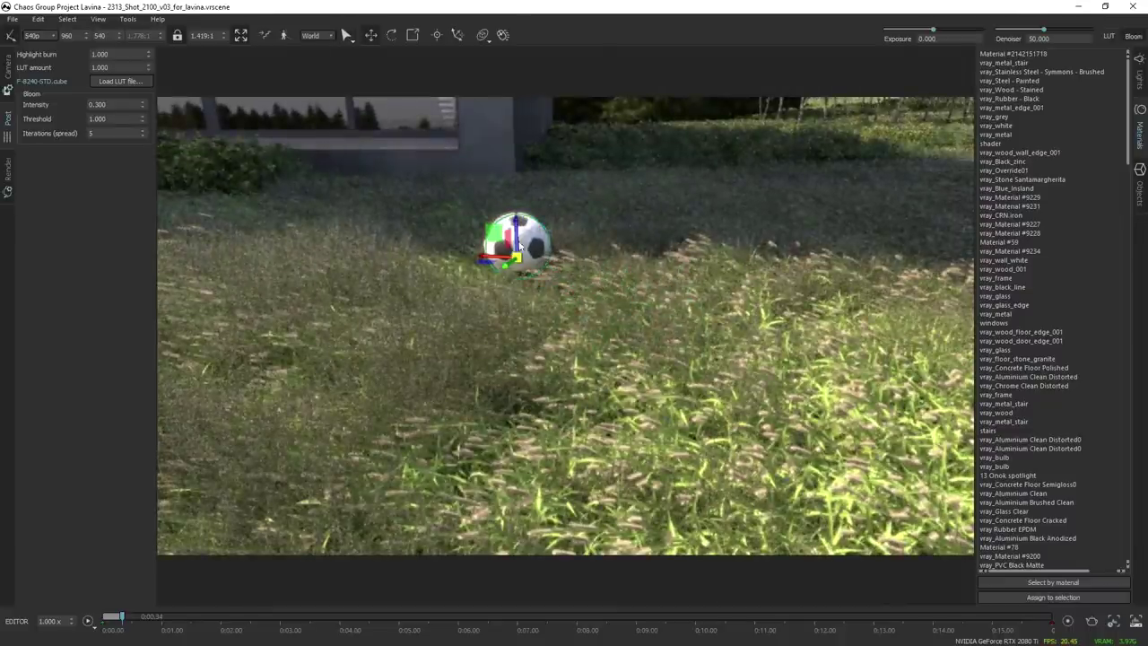
pyautogui.moveTo(490, 233); pyautogui.dragTo(474, 234)
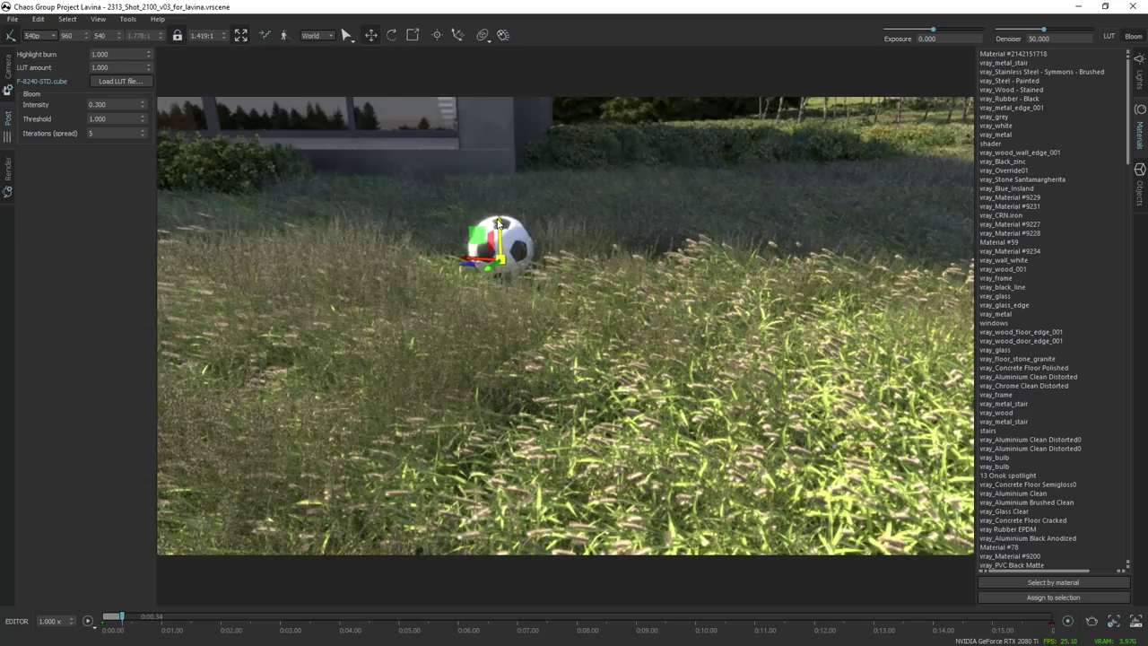
pyautogui.moveTo(501, 227); pyautogui.dragTo(500, 222)
pyautogui.keyDown('alt'); pyautogui.moveTo(567, 265); pyautogui.dragTo(506, 314); pyautogui.keyUp('alt')
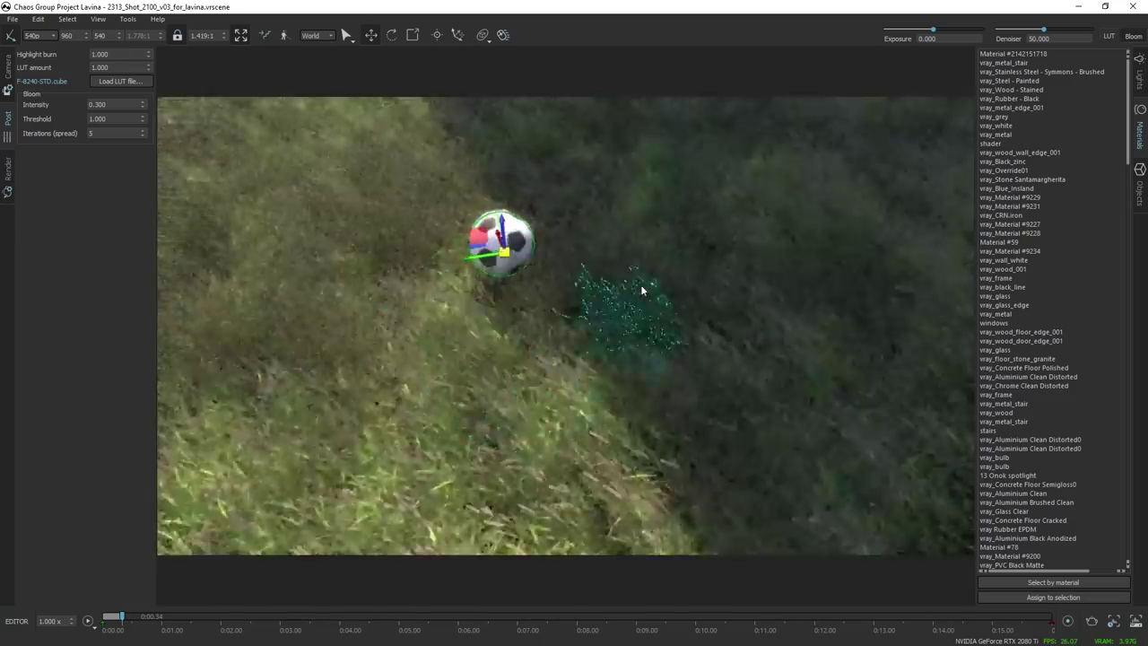
pyautogui.scroll(-4, 643, 289)
pyautogui.keyDown('alt'); pyautogui.moveTo(643, 290); pyautogui.dragTo(566, 325); pyautogui.keyUp('alt')
pyautogui.press('q')
# Set the camera's field of view to 52.711 deg and frame the football with the glazed gable behind it.
pyautogui.click(9, 70)
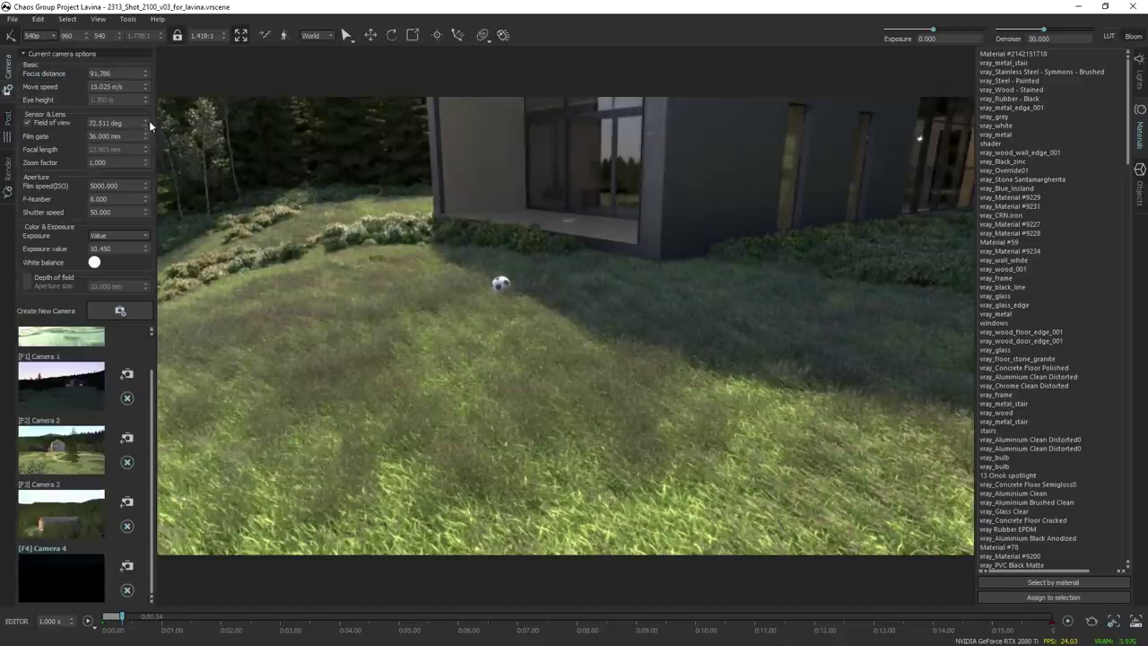
pyautogui.moveTo(149, 120); pyautogui.dragTo(170, 247)
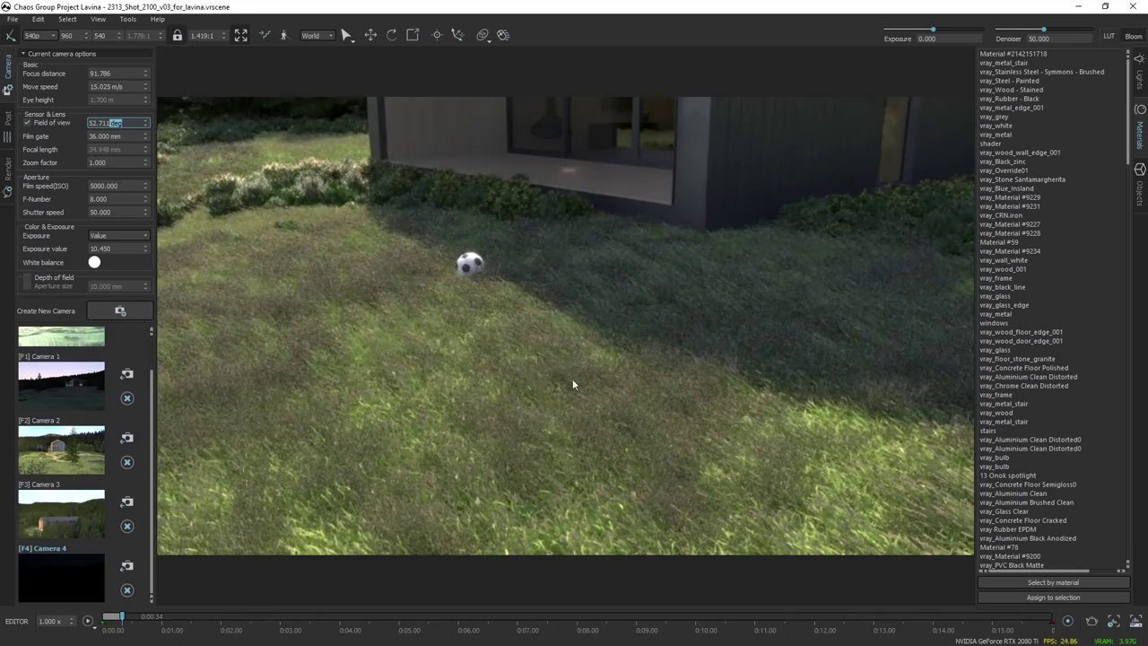
pyautogui.keyDown('alt'); pyautogui.moveTo(530, 299); pyautogui.dragTo(566, 328); pyautogui.keyUp('alt')
pyautogui.moveTo(548, 300); pyautogui.dragTo(596, 443, button='middle')
pyautogui.moveTo(596, 442)
pyautogui.keyDown('alt'); pyautogui.mouseDown()
pyautogui.moveTo(566, 328)
pyautogui.moveTo(595, 442)
pyautogui.mouseUp(); pyautogui.keyUp('alt')
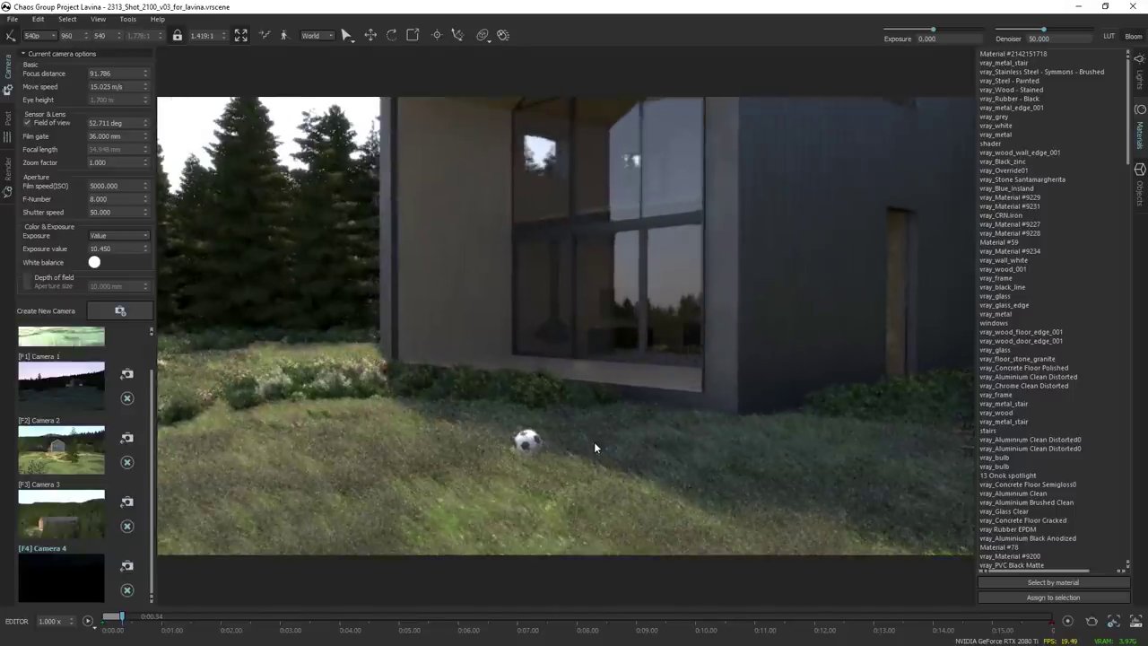
# Center the camera on the football, then compose a low close-up with the ball in the foreground and the glazed facade behind.
pyautogui.doubleClick(521, 440)
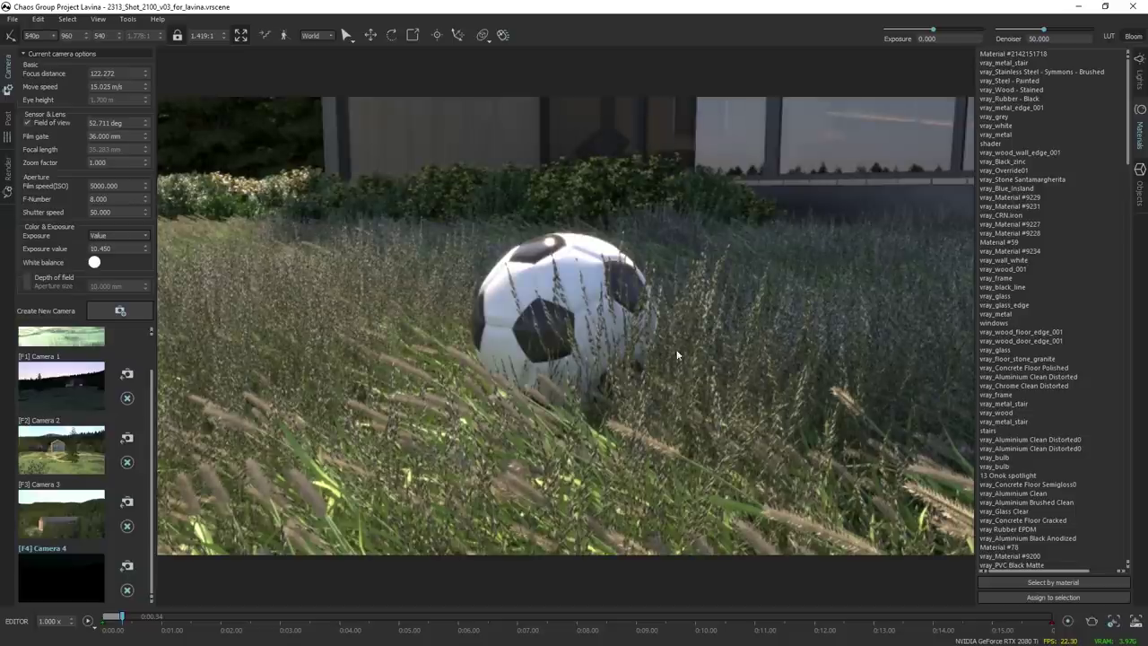
pyautogui.moveTo(700, 395); pyautogui.dragTo(785, 196)
pyautogui.press('s')
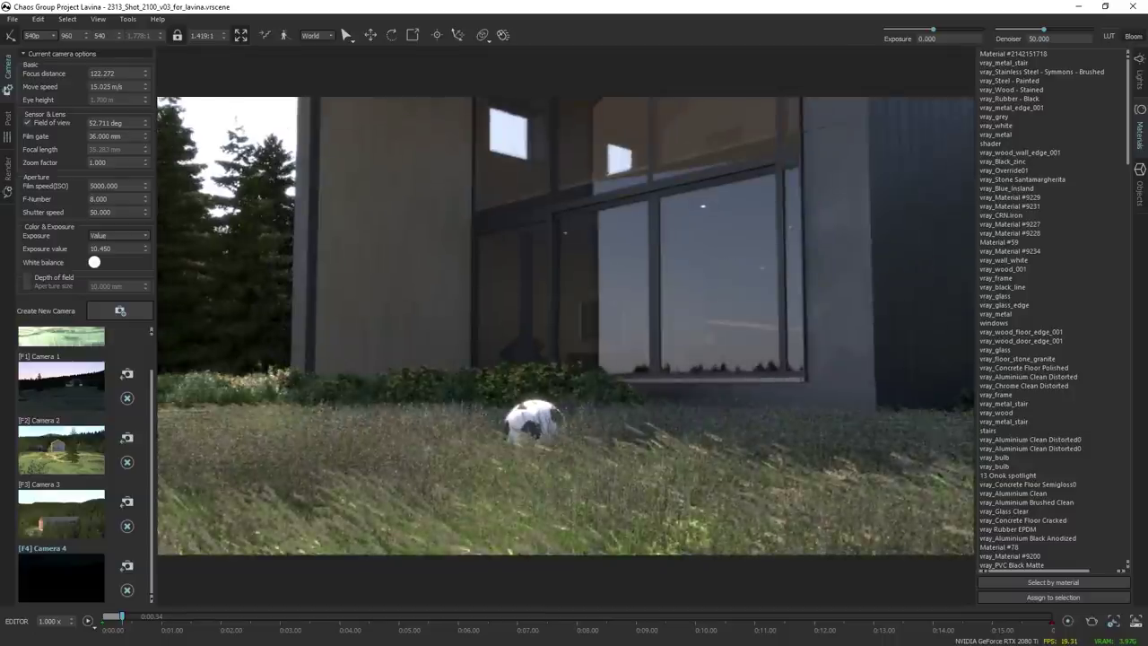
pyautogui.press('w')
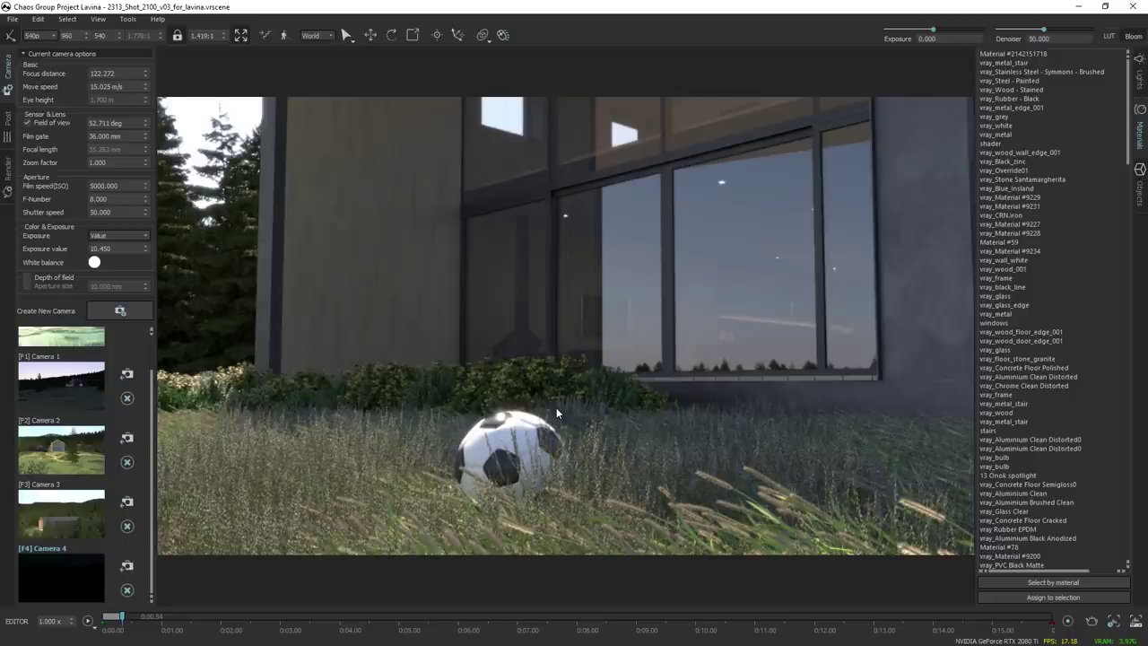
# Try wider and narrower fields of view on the football shot and settle on 49.611 deg.
pyautogui.moveTo(604, 383); pyautogui.dragTo(605, 456, button='right')
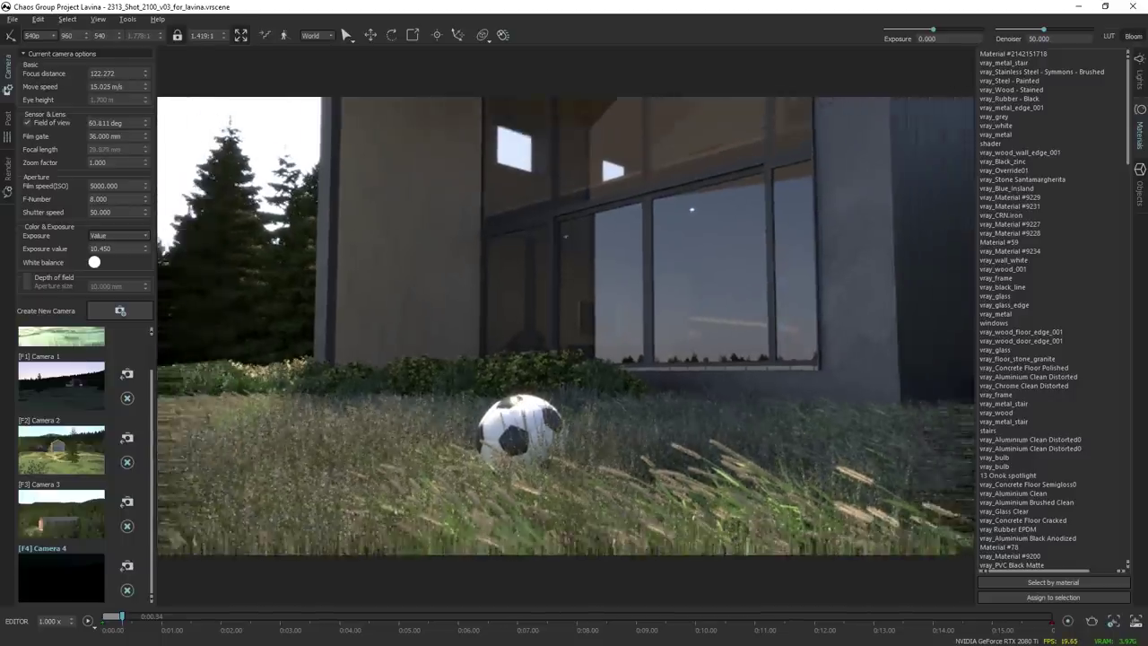
pyautogui.scroll(-10, 605, 382)
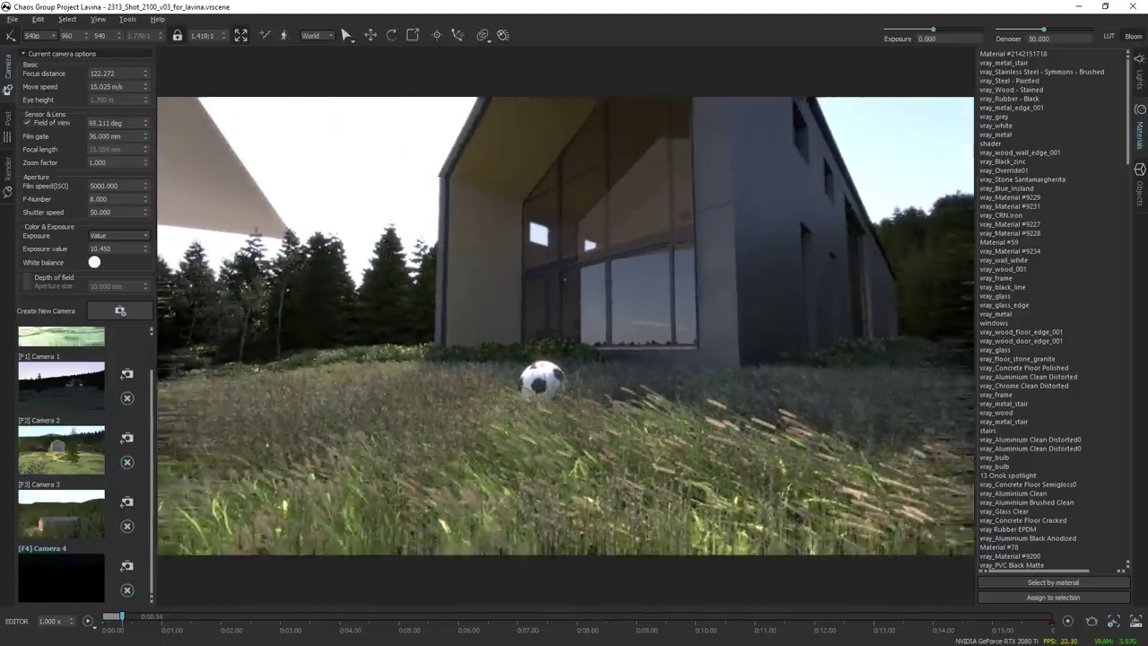
pyautogui.scroll(8, 566, 327)
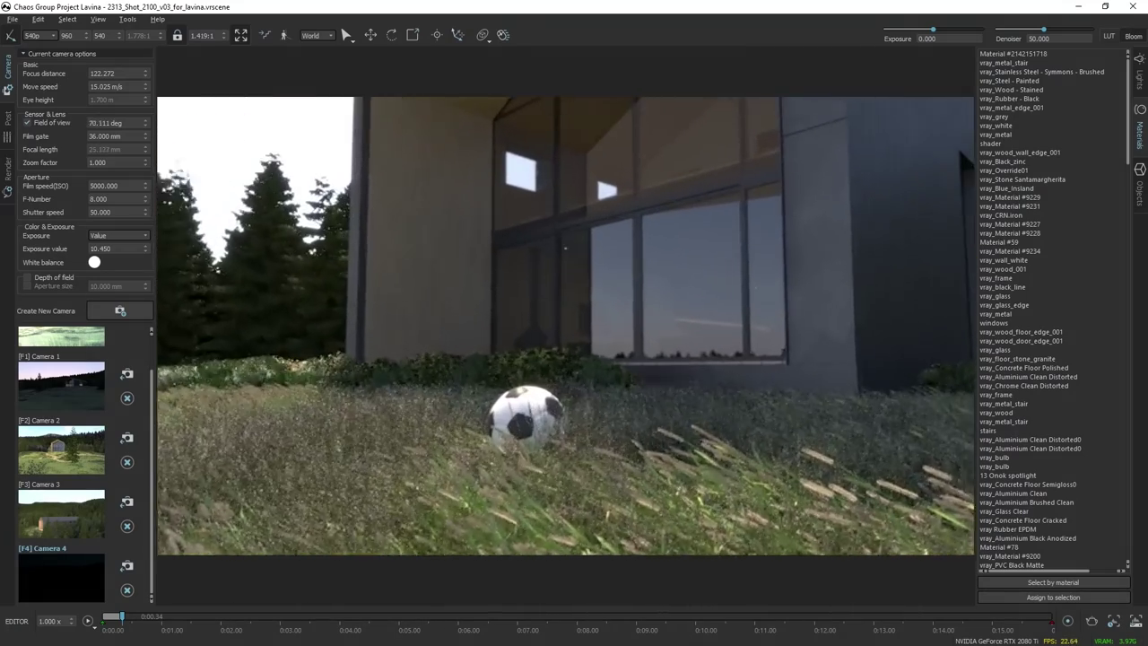
pyautogui.scroll(10, 566, 248)
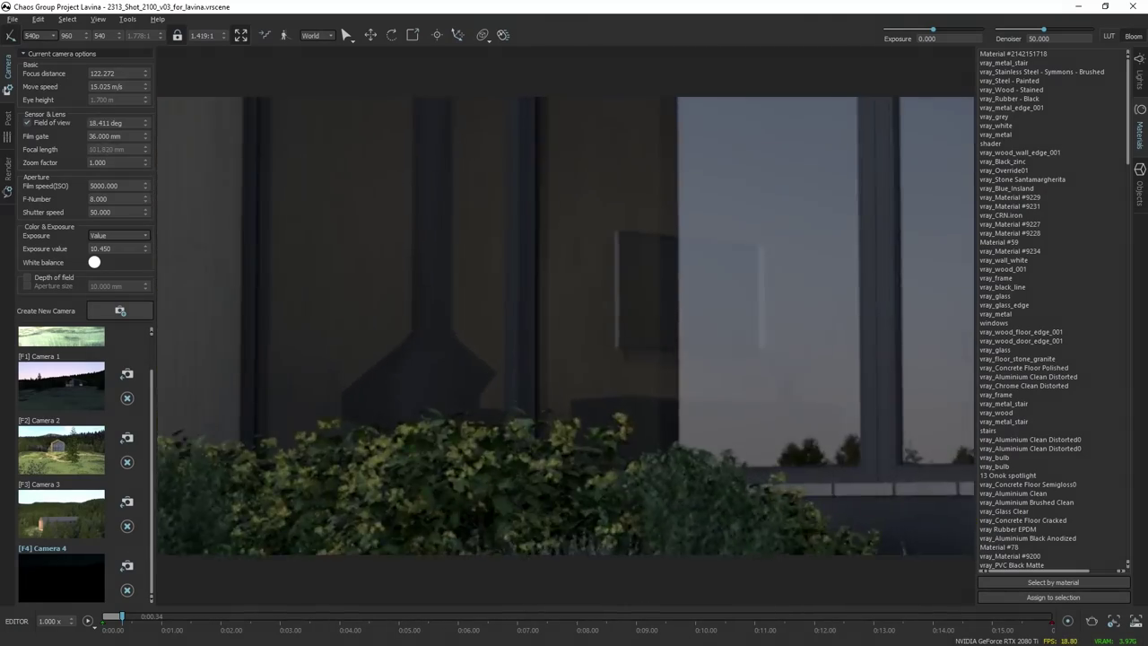
pyautogui.scroll(-7, 565, 326)
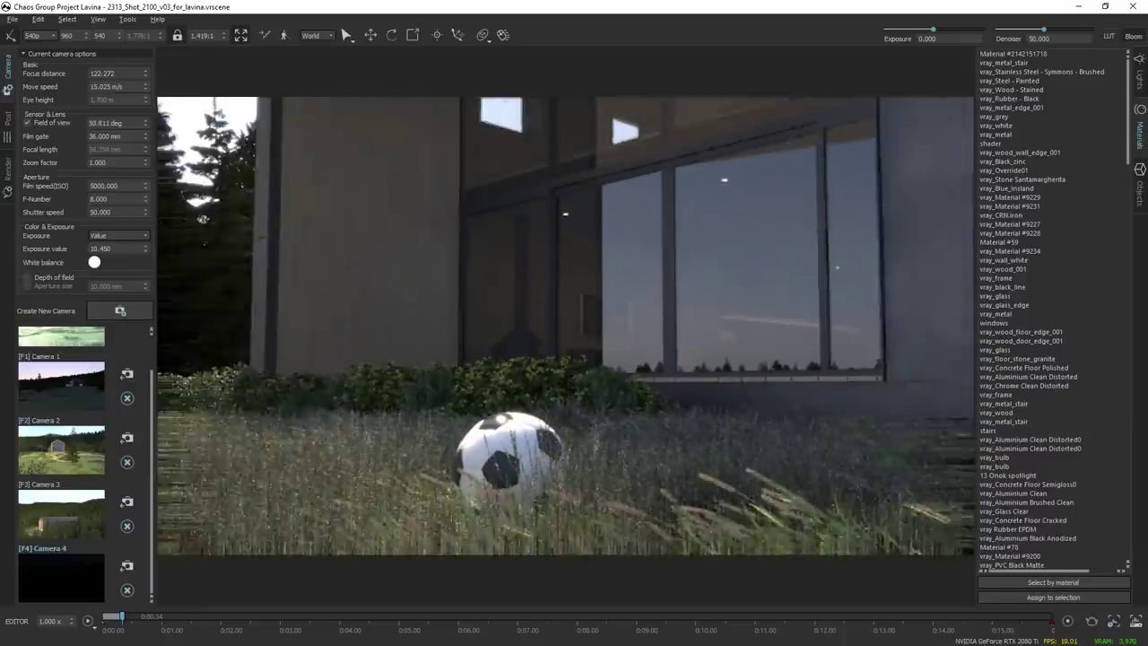
pyautogui.scroll(-2, 565, 326)
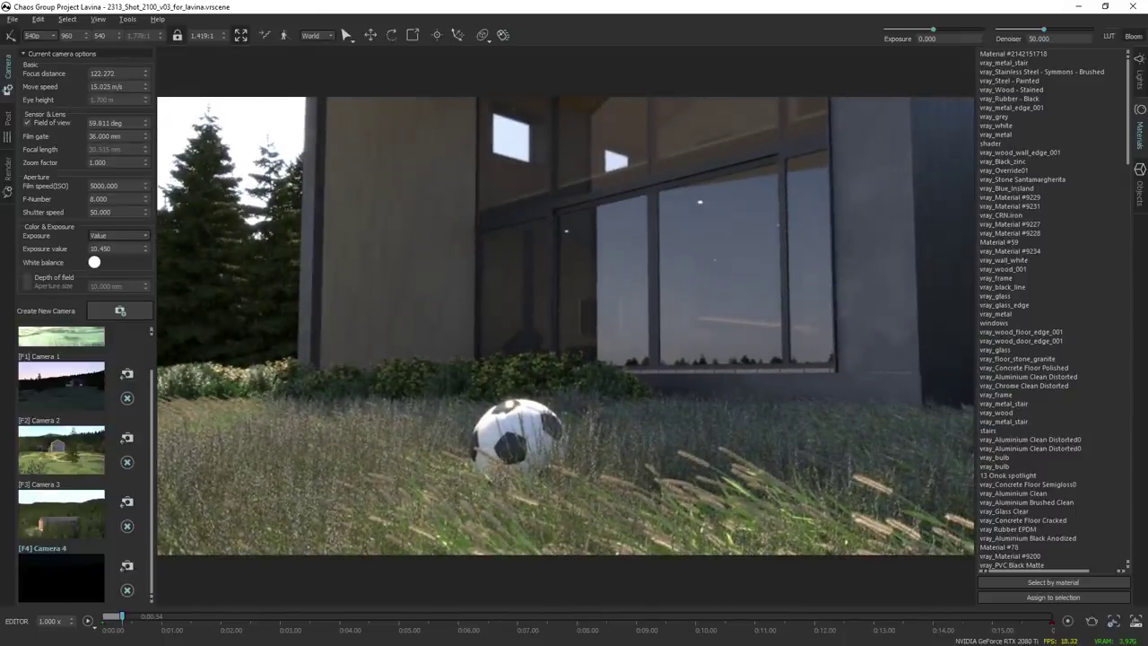
pyautogui.scroll(2, 565, 327)
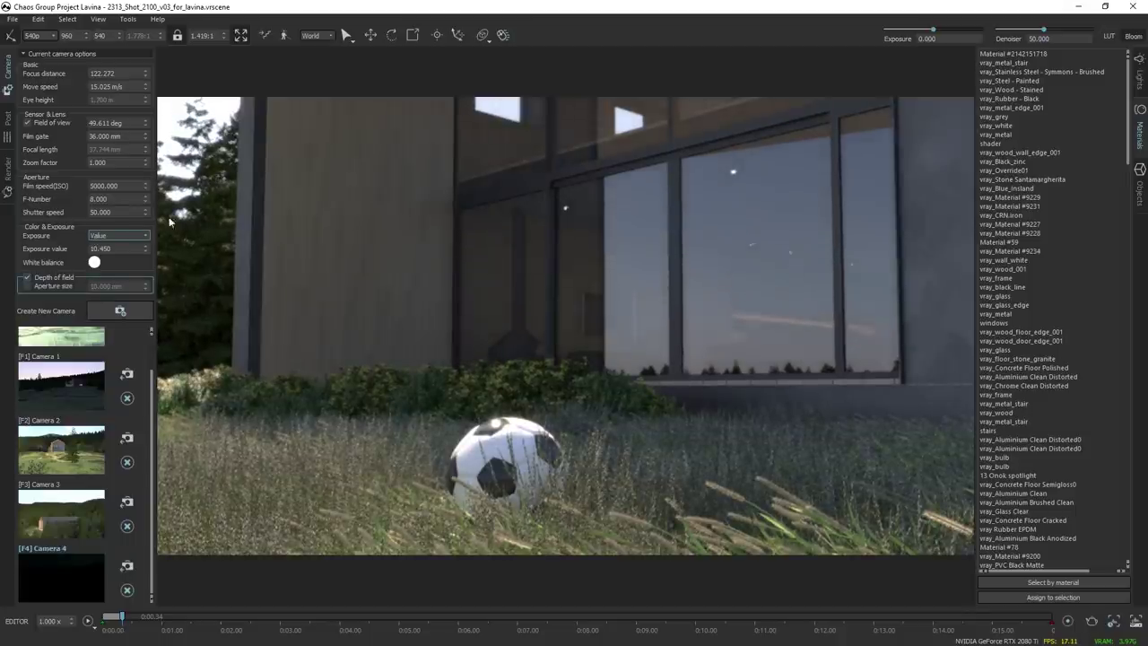
# Enable depth of field and set the camera's F-number to 1.8.
pyautogui.moveTo(148, 198); pyautogui.dragTo(189, 351)
pyautogui.hotkey('ctrl', 'a')
pyautogui.write('1.8')
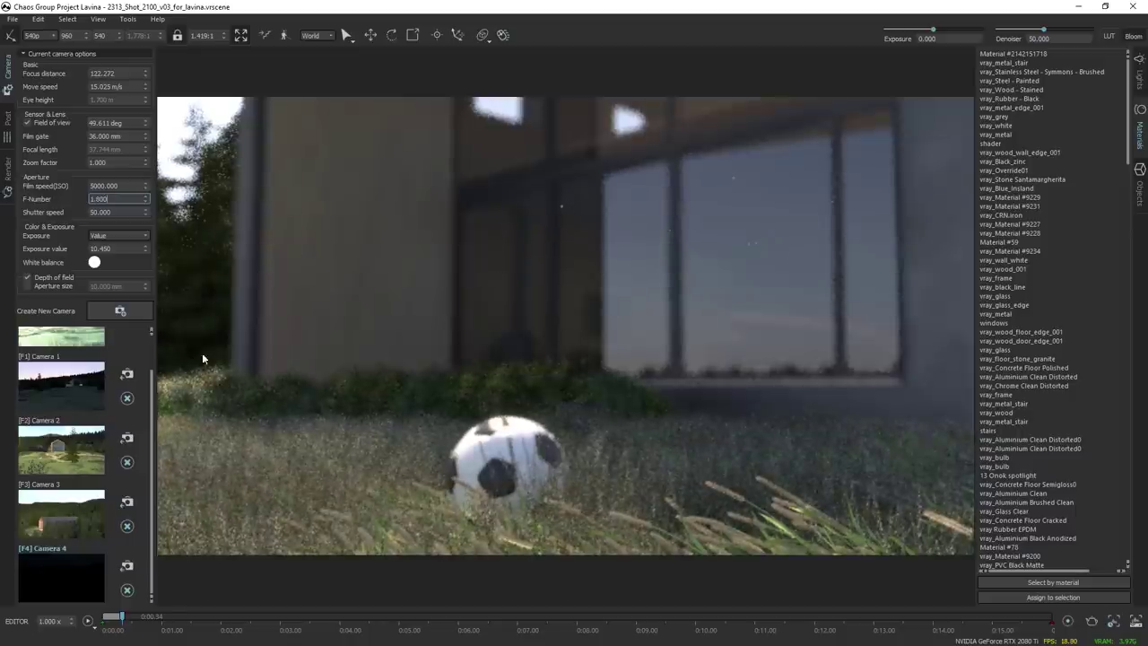
# Pick the focus point alternately on the football and the glazed facade, ending with focus on the house.
pyautogui.click(439, 35)
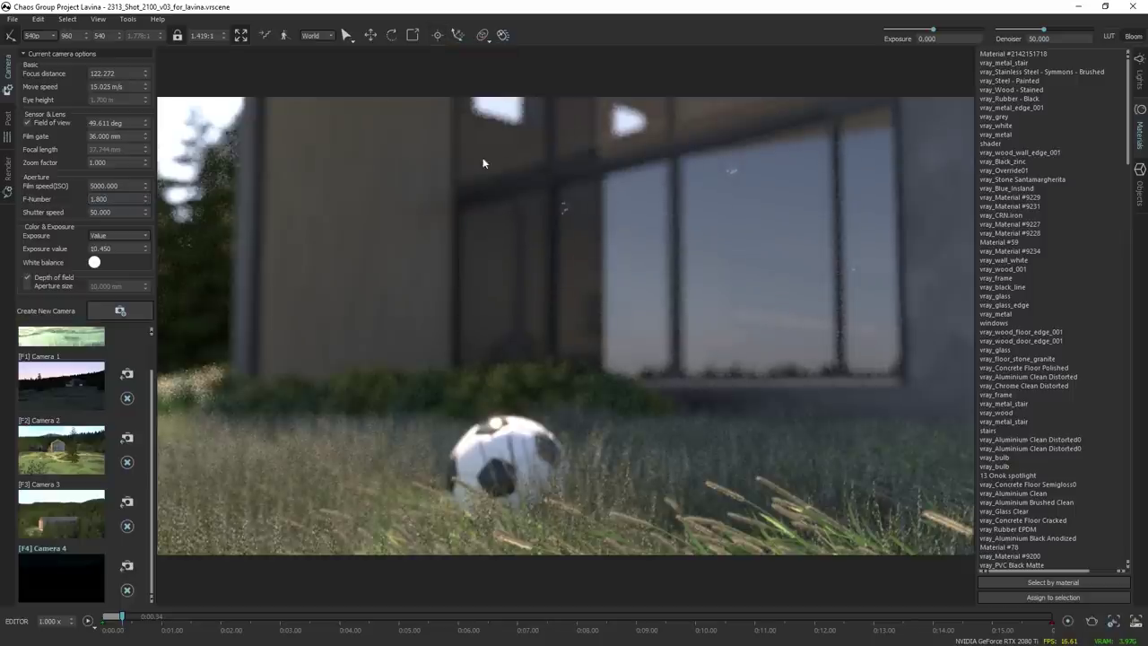
pyautogui.click(503, 442)
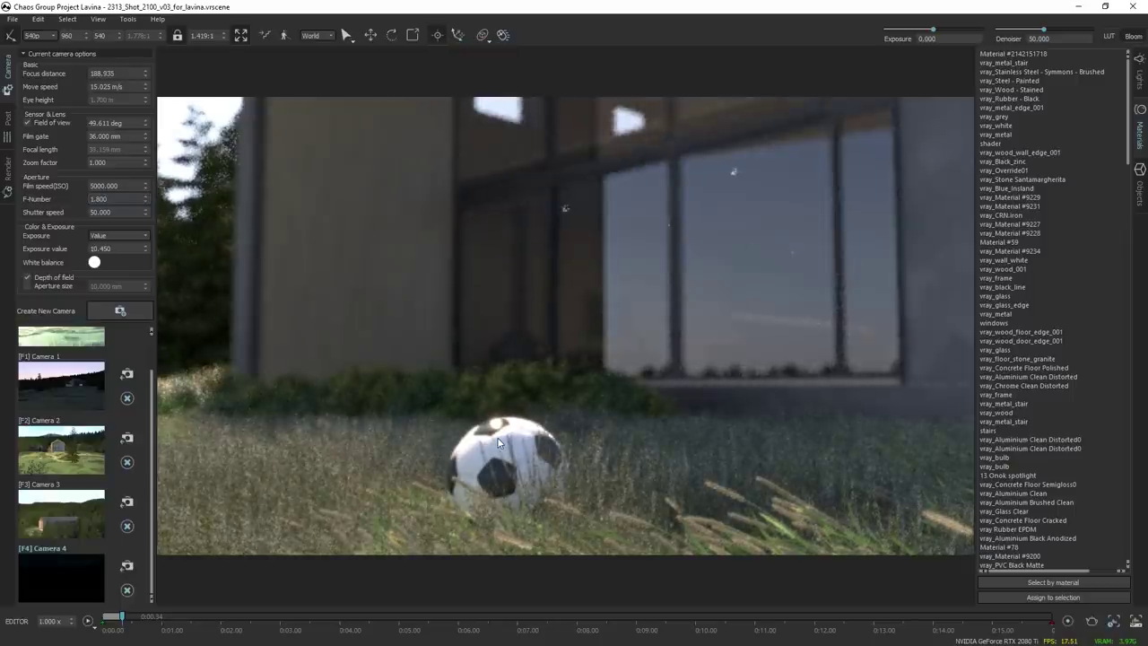
pyautogui.click(497, 445)
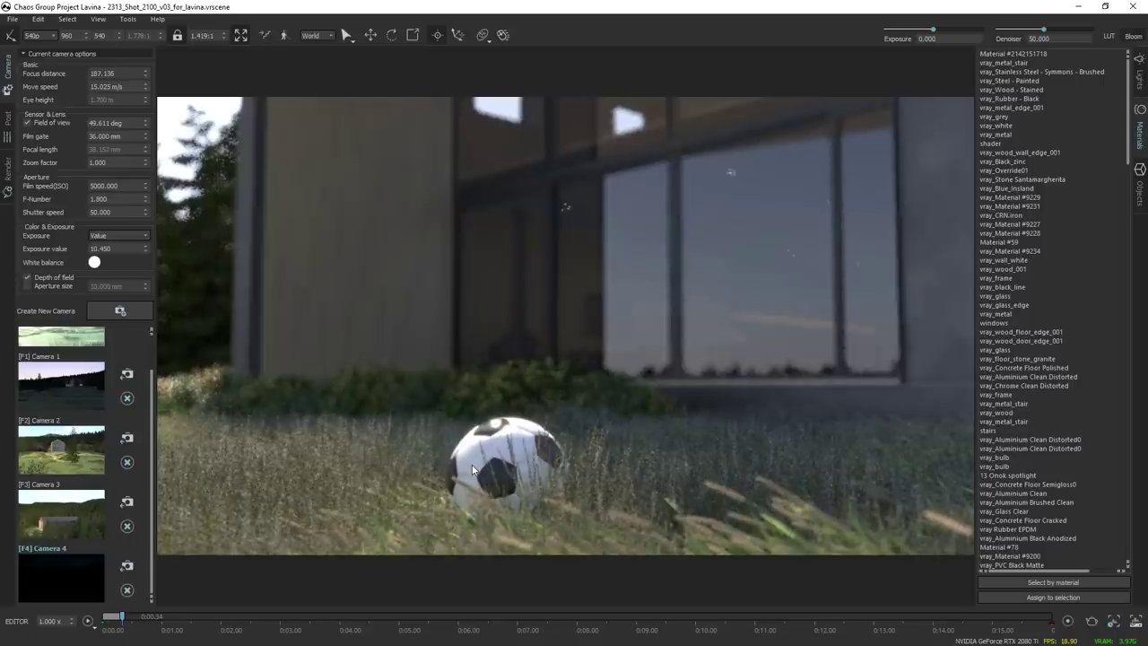
pyautogui.click(743, 319)
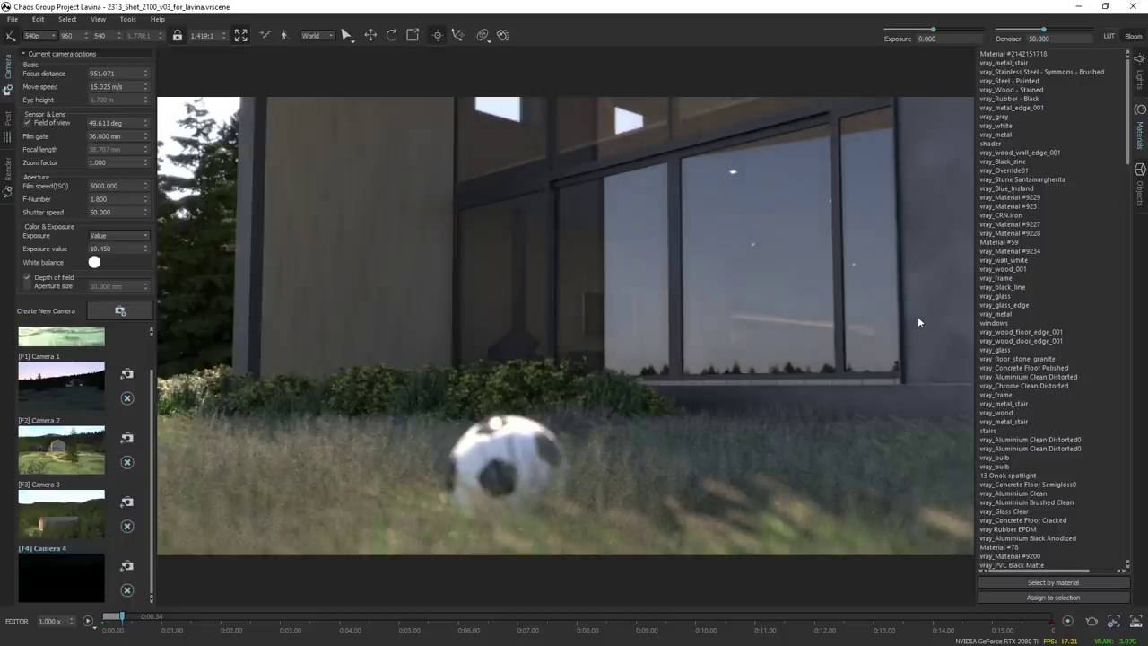
pyautogui.middleClick(527, 429)
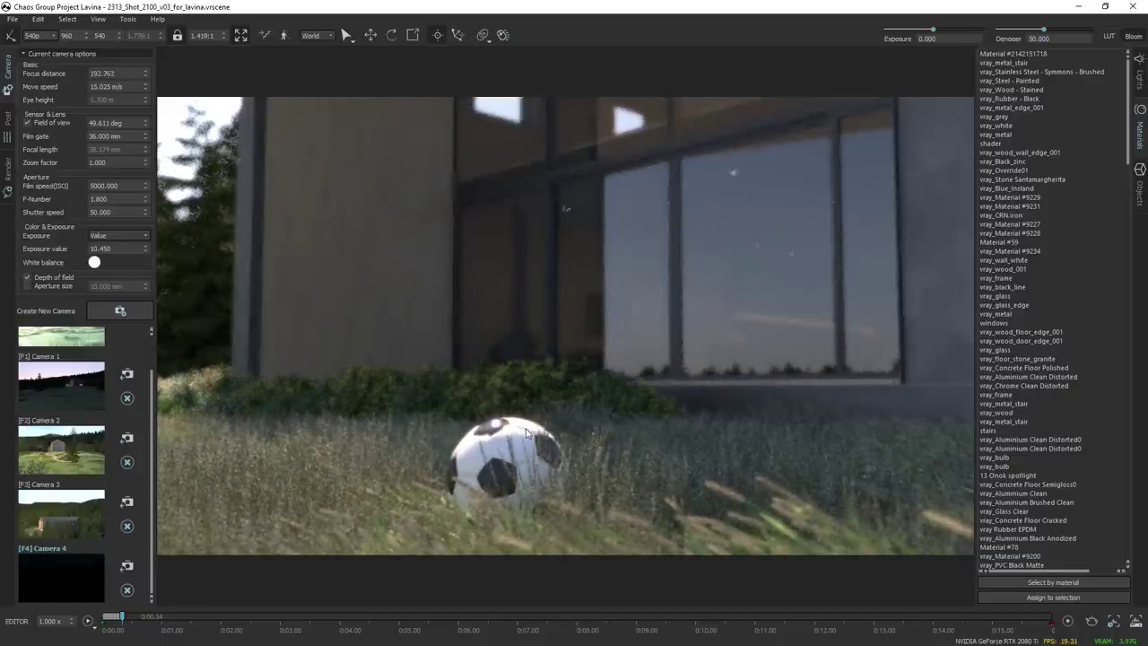
pyautogui.click(644, 274)
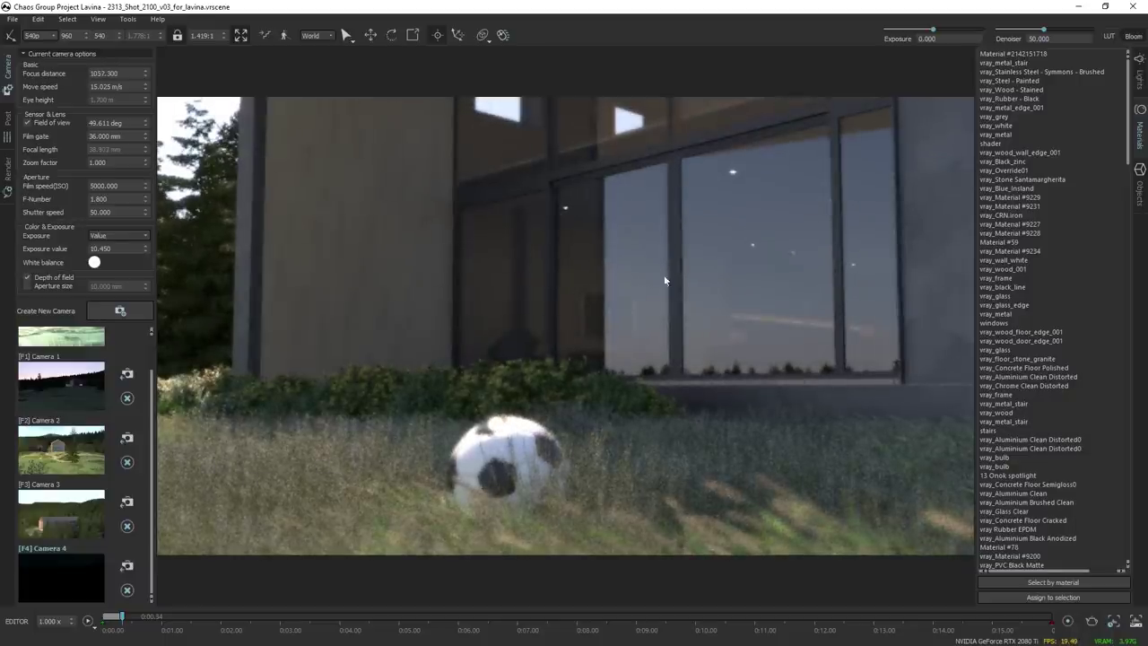
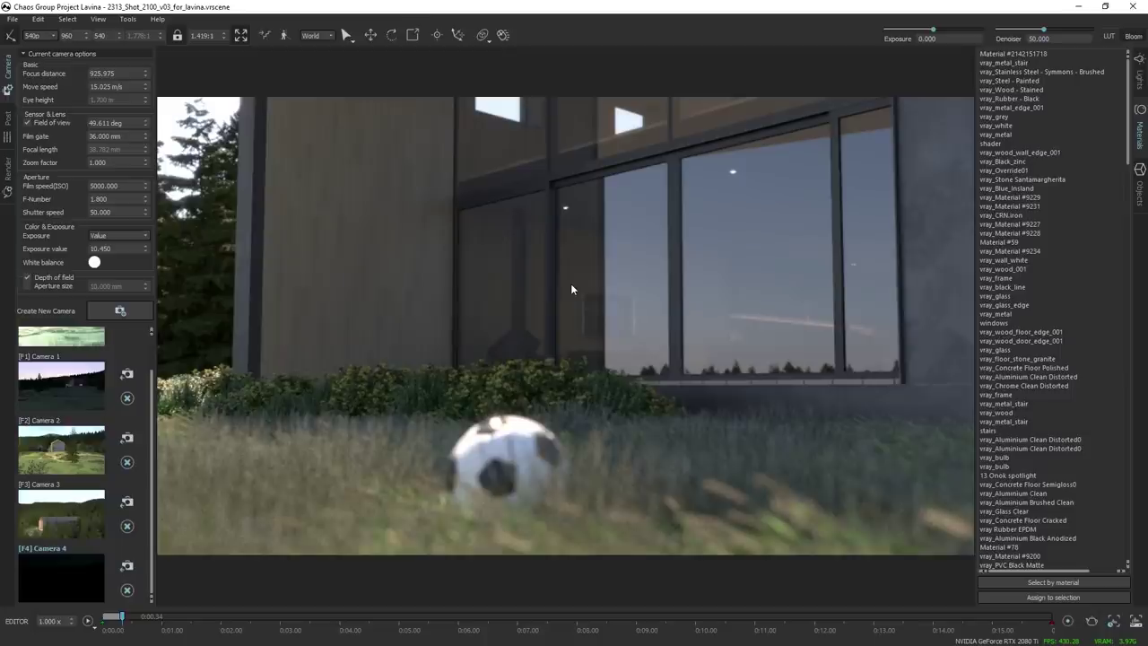
# Lower the exposure to -1.176 and look over the saved cameras and the options for saving the scene configuration.
pyautogui.moveTo(933, 30); pyautogui.dragTo(922, 31)
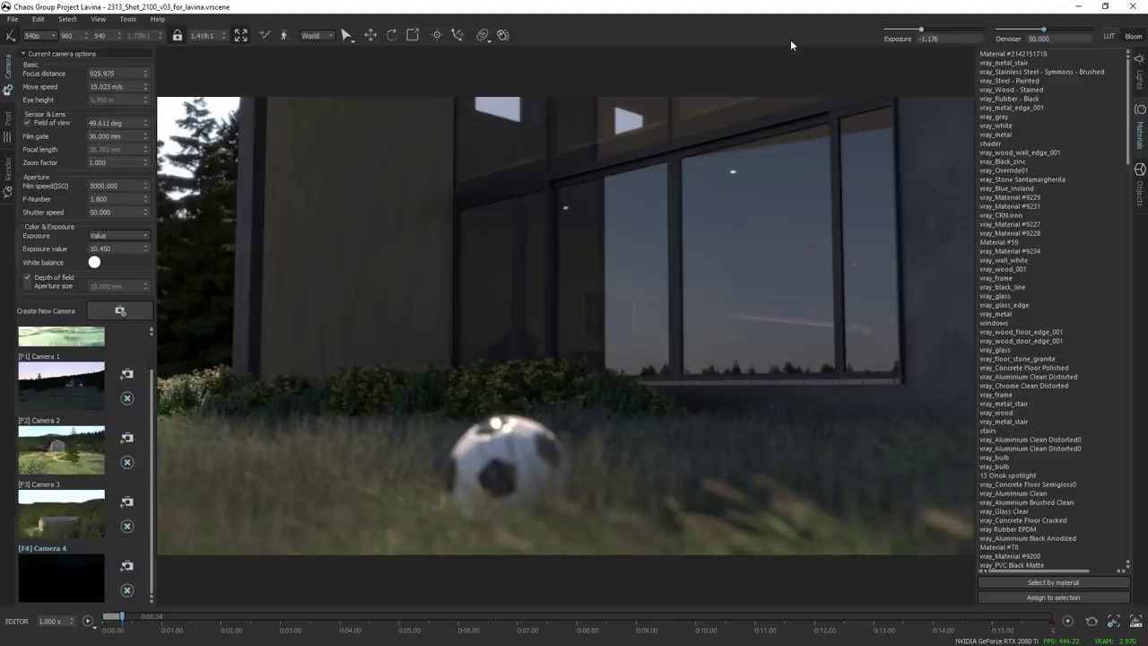
pyautogui.scroll(1, 64, 388)
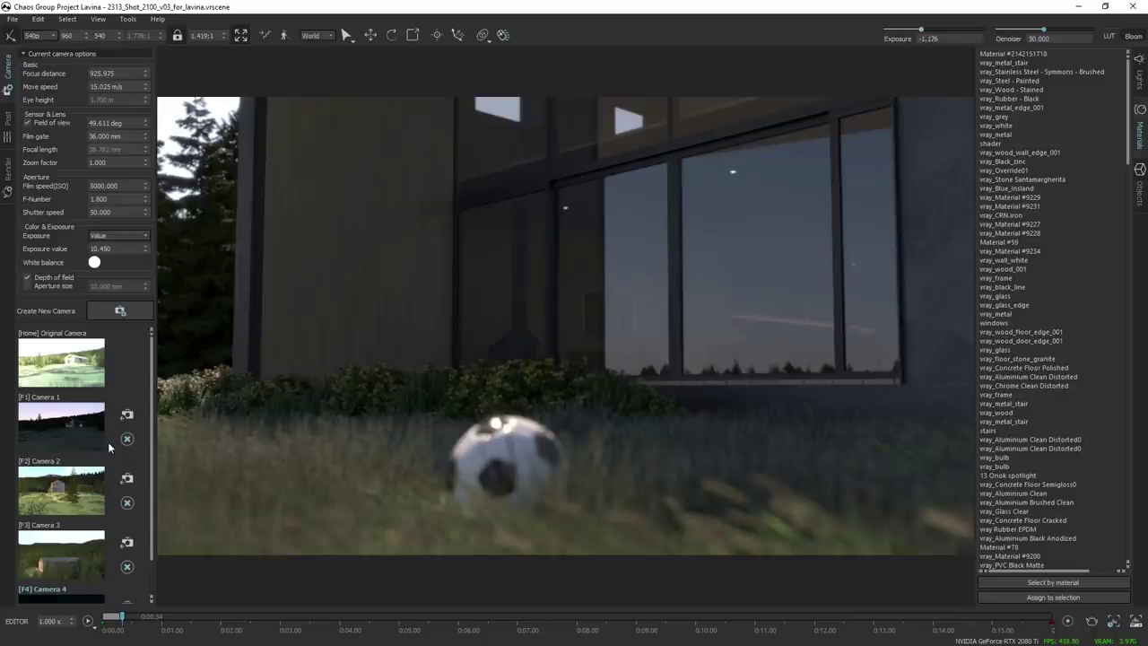
pyautogui.click(14, 19)
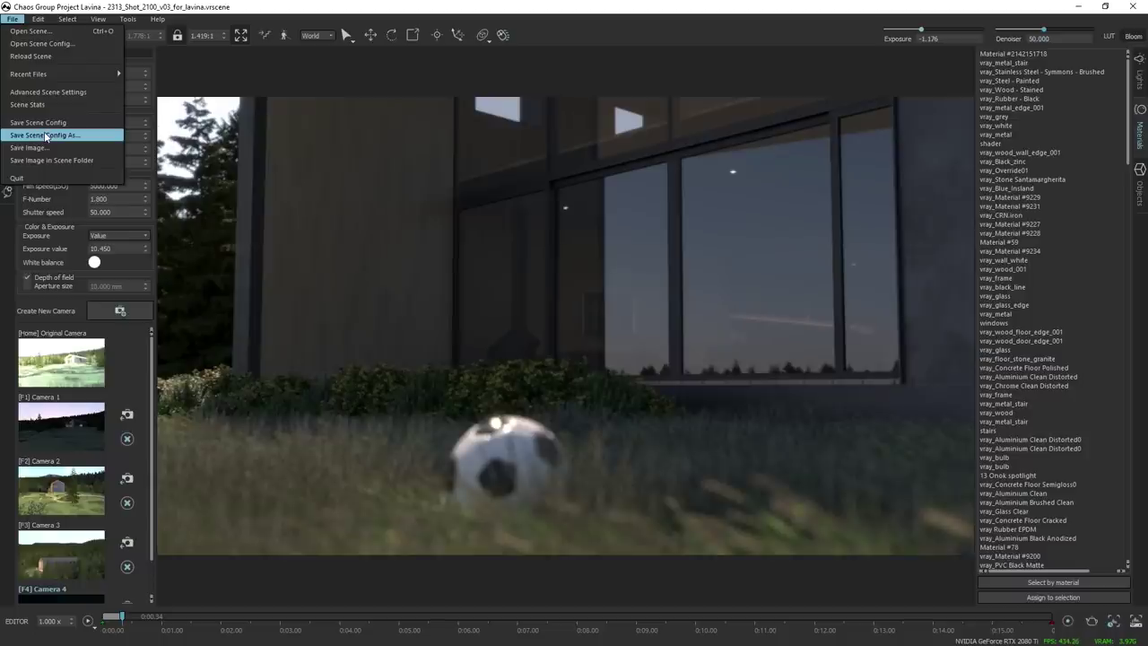
# Expand the animation editor and scrub through the camera transitions to about the 15-second mark.
pyautogui.click(26, 625)
pyautogui.click(25, 624)
pyautogui.moveTo(126, 633); pyautogui.dragTo(1004, 554)
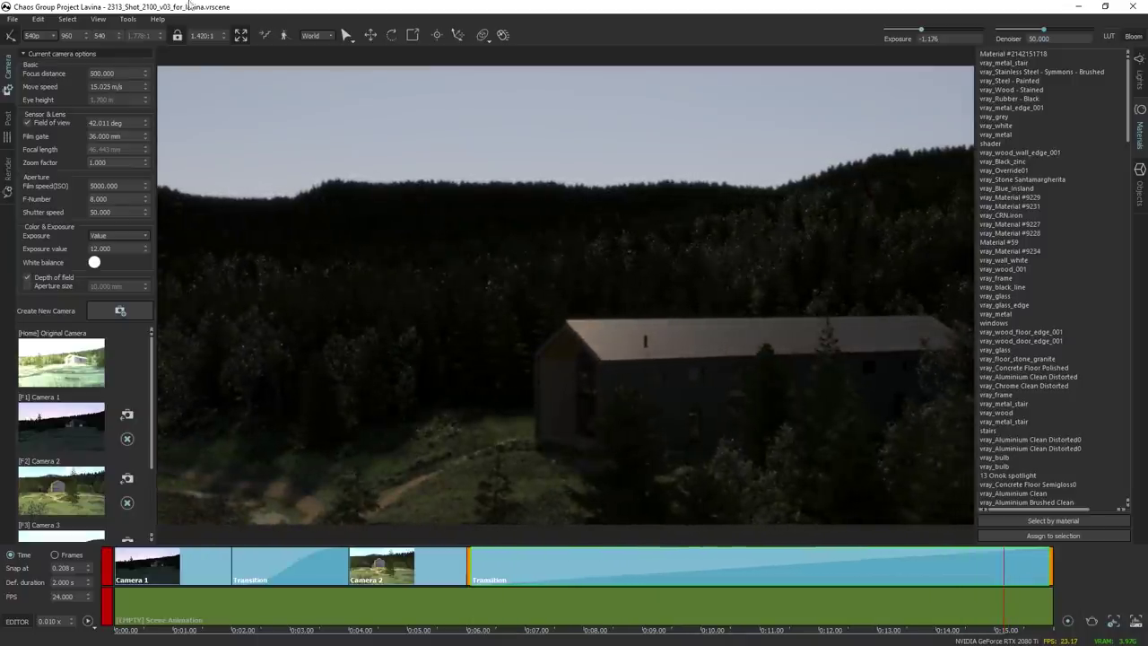
# Save the scene configuration to the Desktop as a Lavina config file named test_01.
pyautogui.click(13, 19)
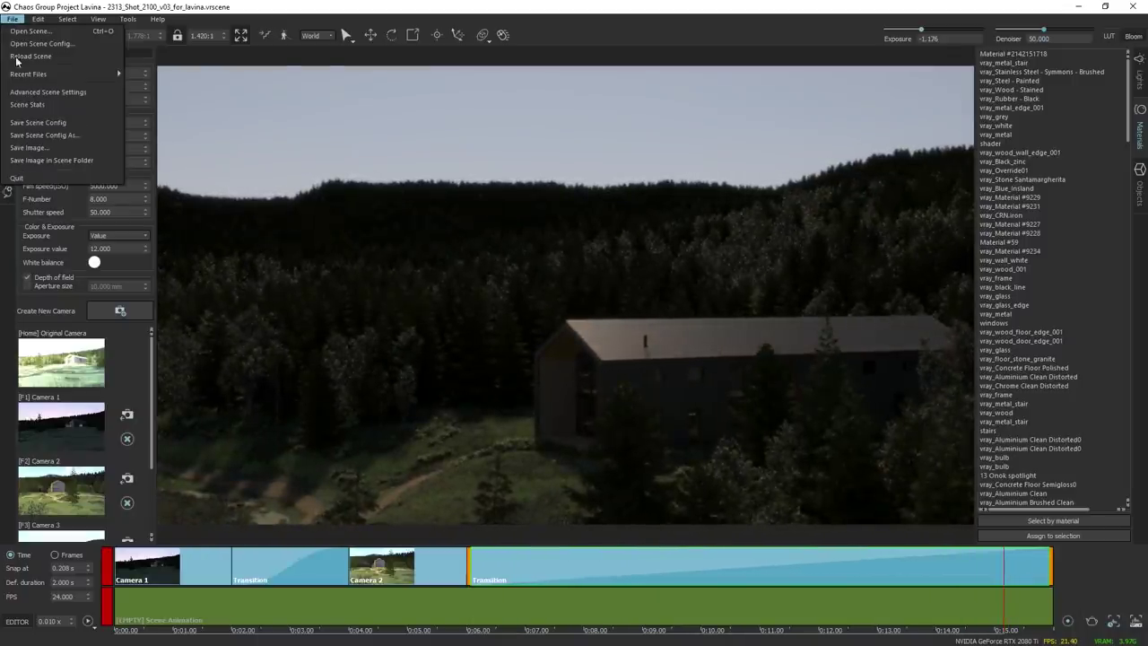
pyautogui.click(45, 136)
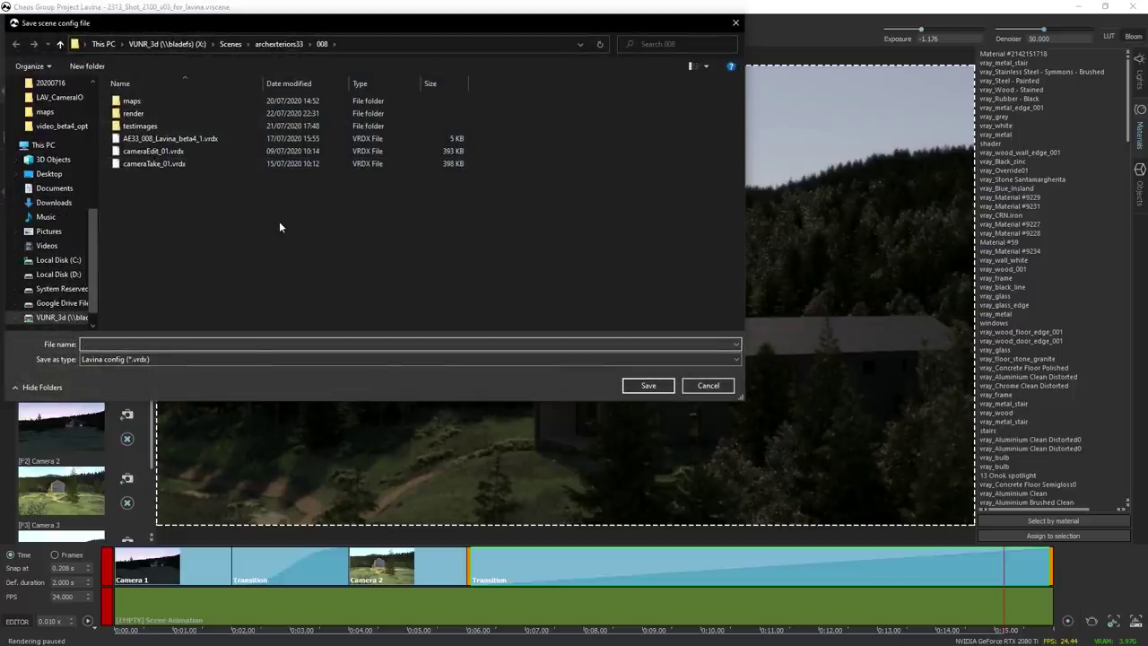
pyautogui.click(55, 160)
pyautogui.click(61, 173)
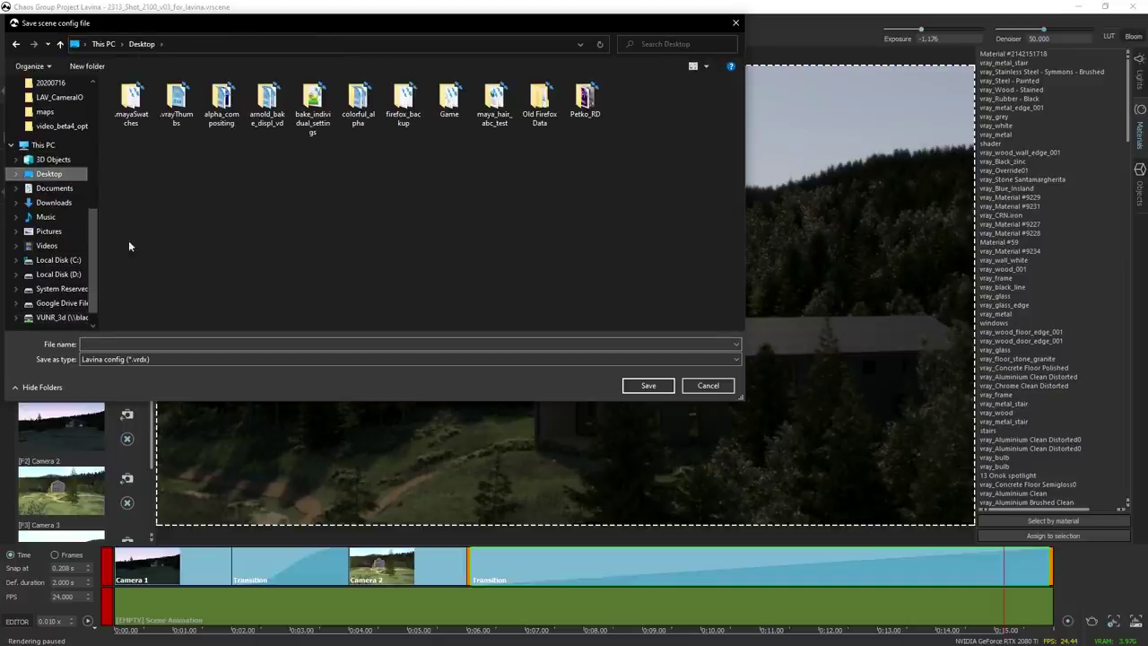
pyautogui.click(159, 344)
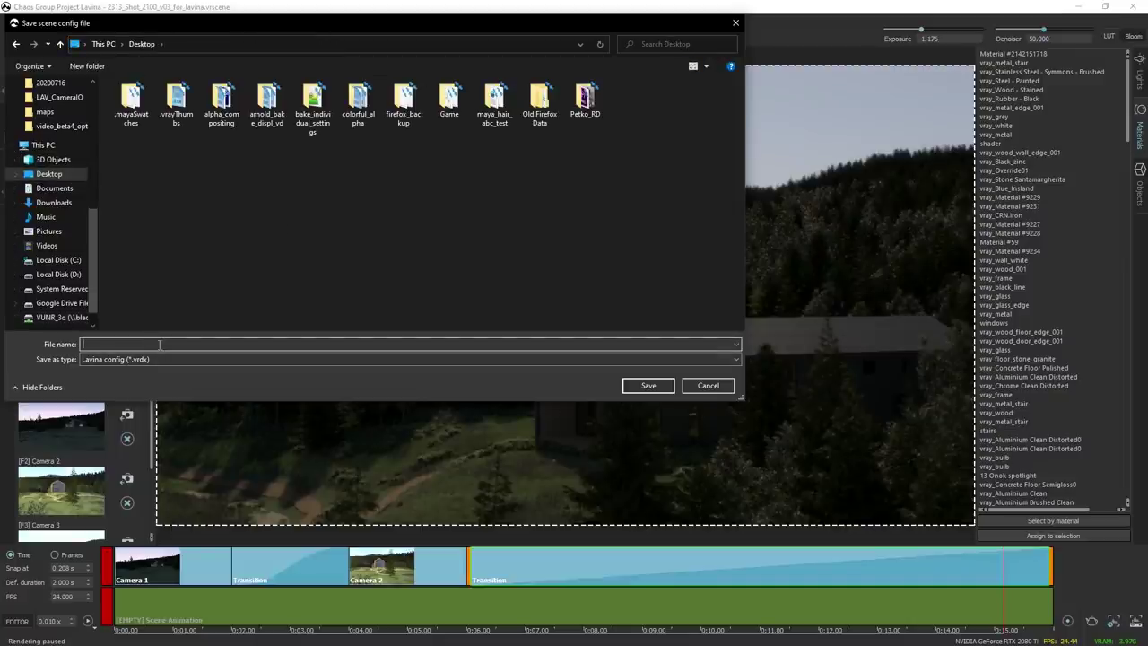
pyautogui.write('test_01')
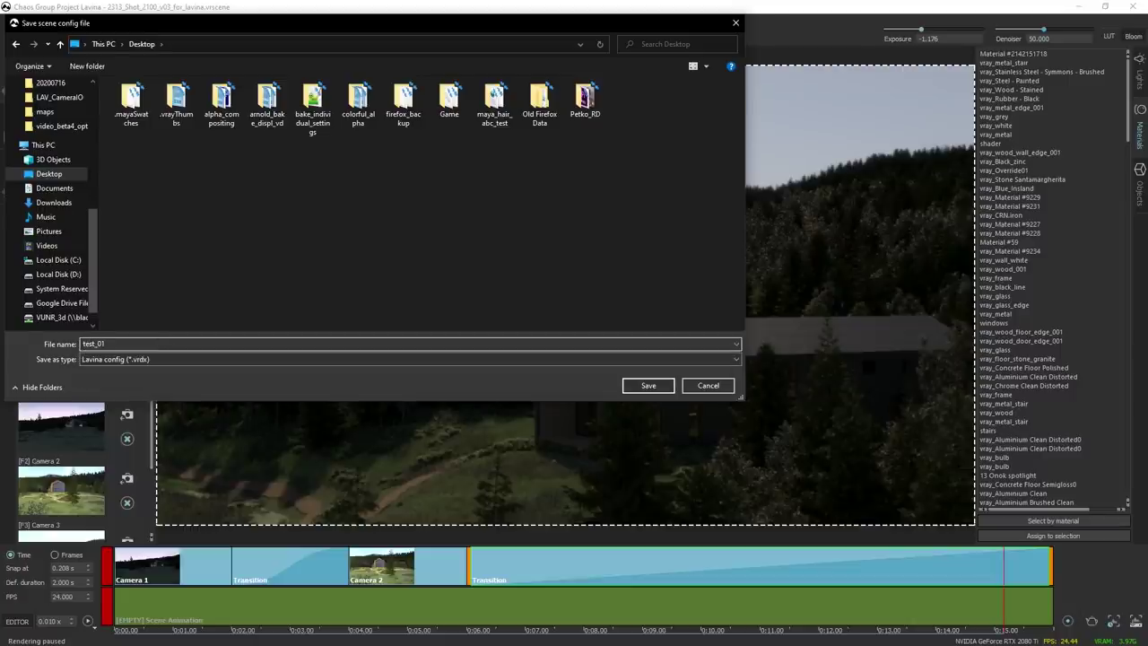
pyautogui.press('Return')
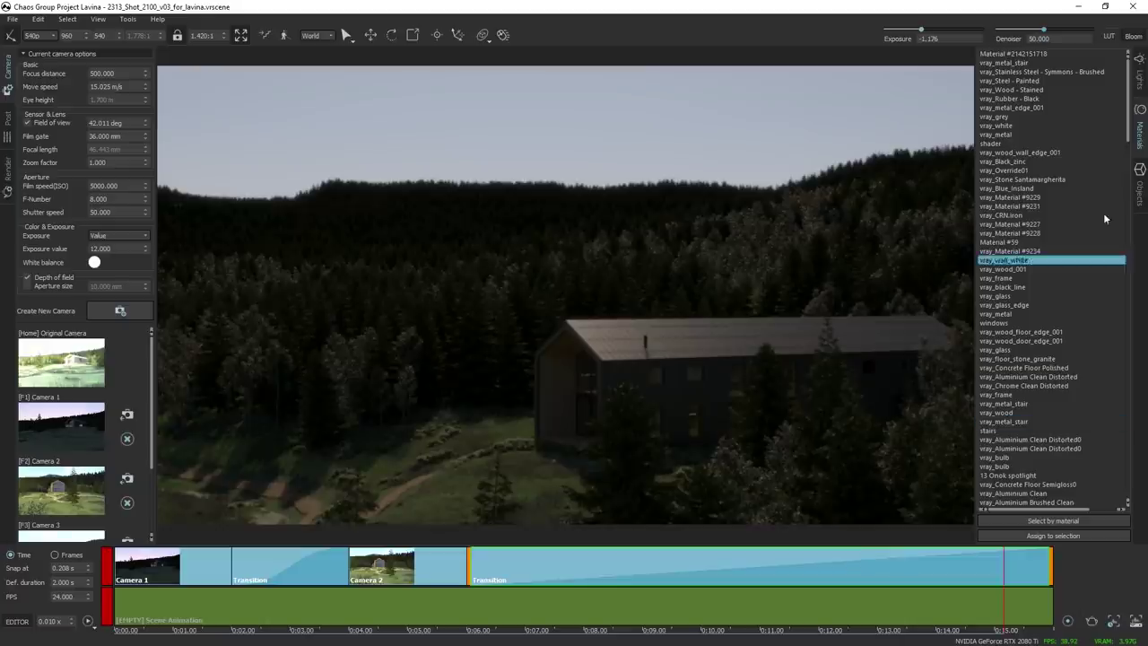
# Look over the scene's object list and the light settings.
pyautogui.click(1139, 180)
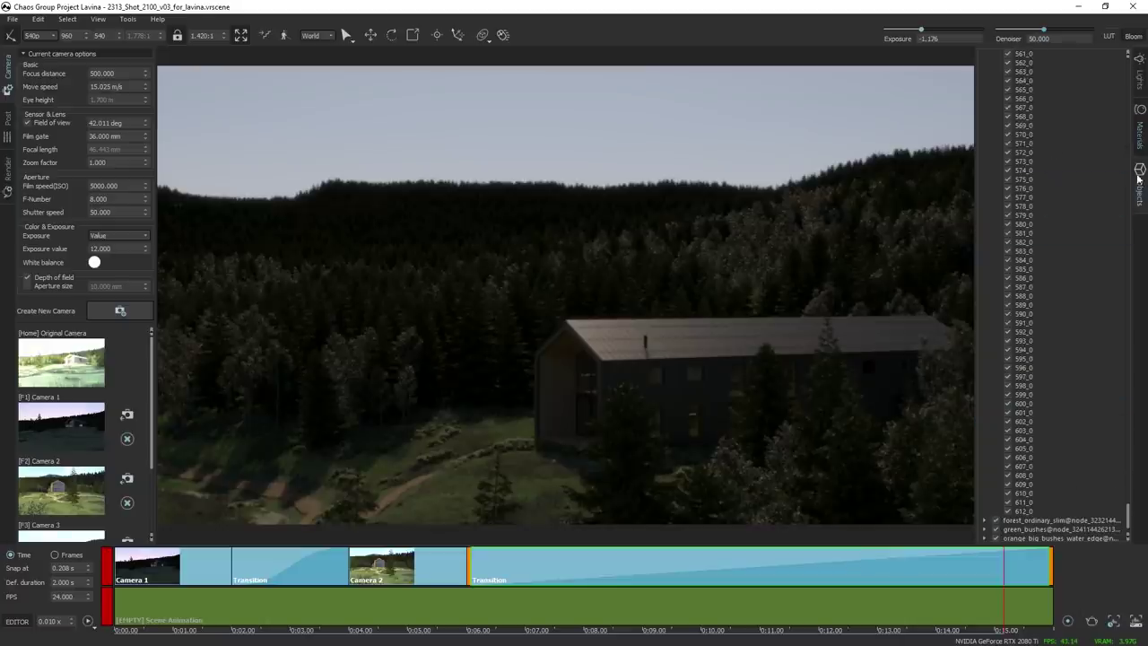
pyautogui.click(1139, 79)
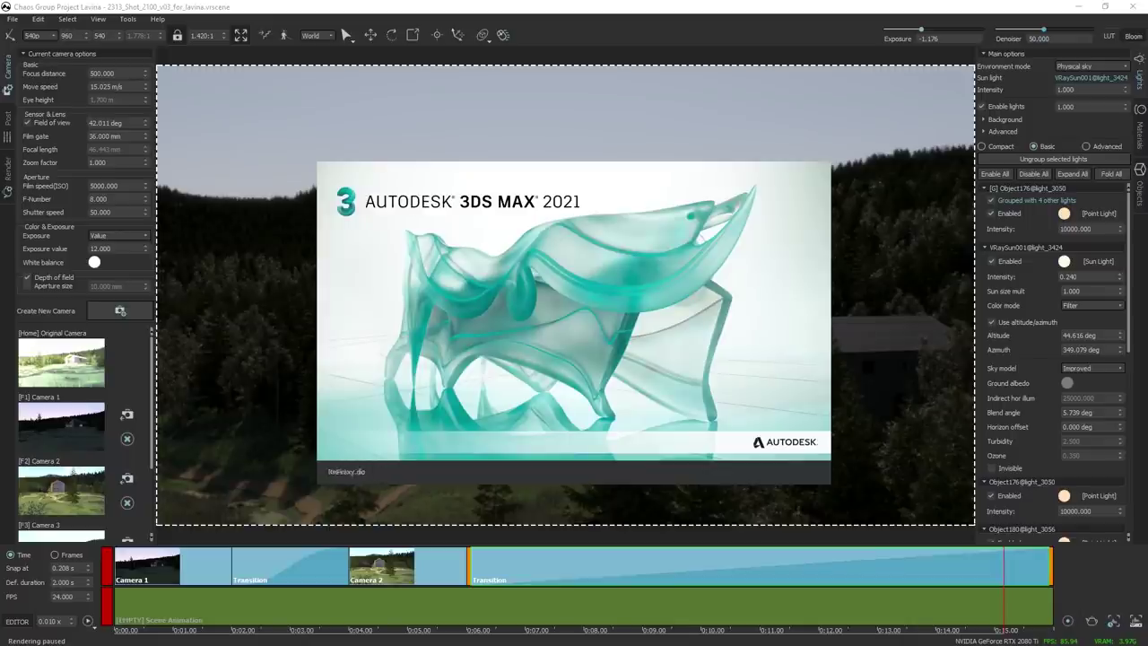
pyautogui.click(678, 7)
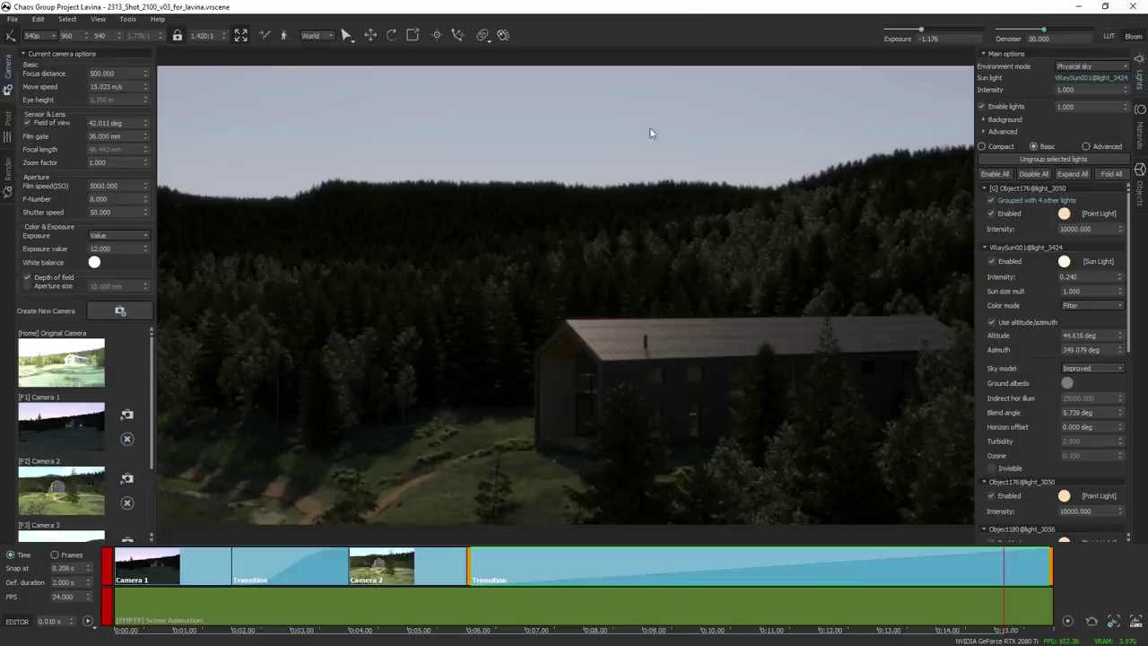
# Delete the Camera 2 clip from the animation timeline, and restore it by loading the saved scene configuration.
pyautogui.rightClick(409, 567)
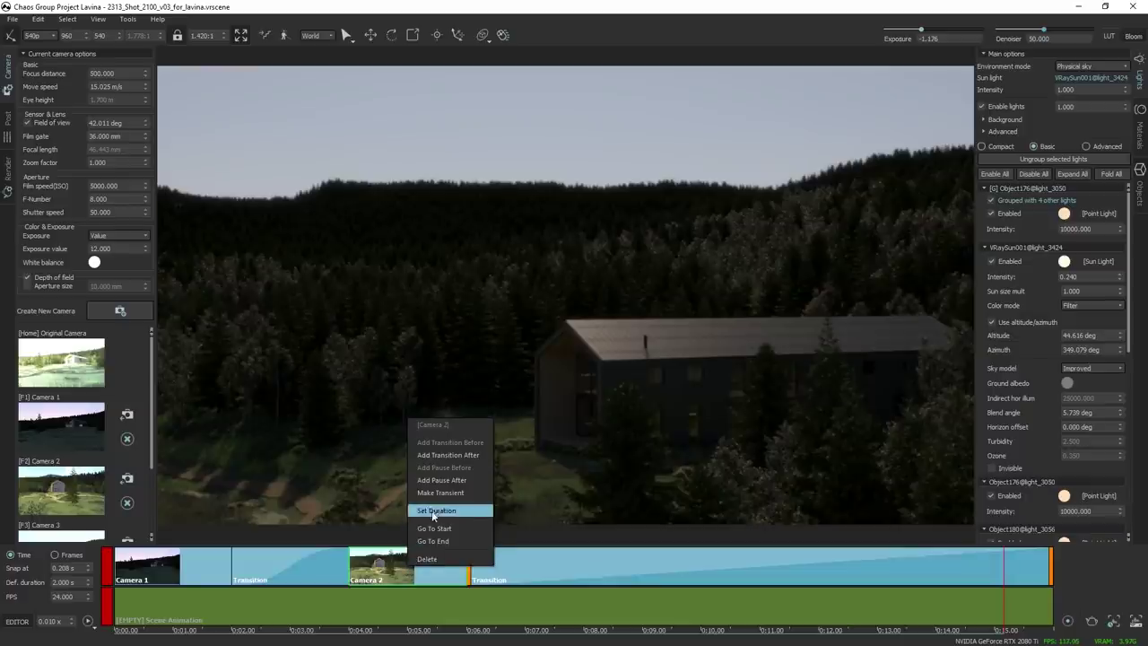
pyautogui.click(447, 558)
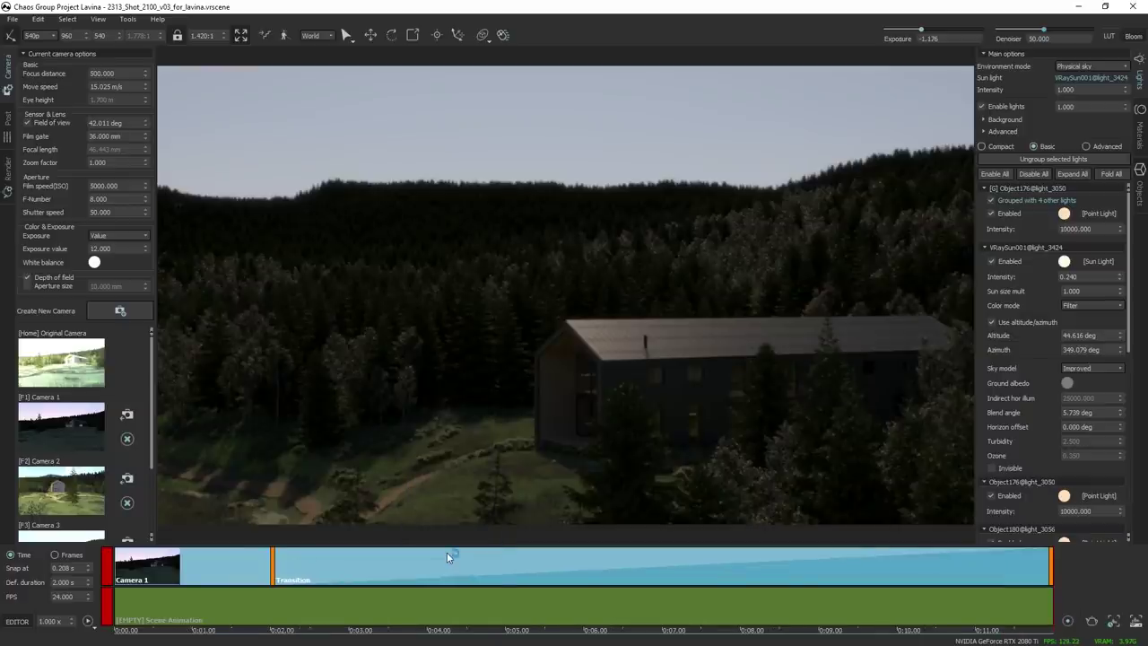
pyautogui.click(12, 18)
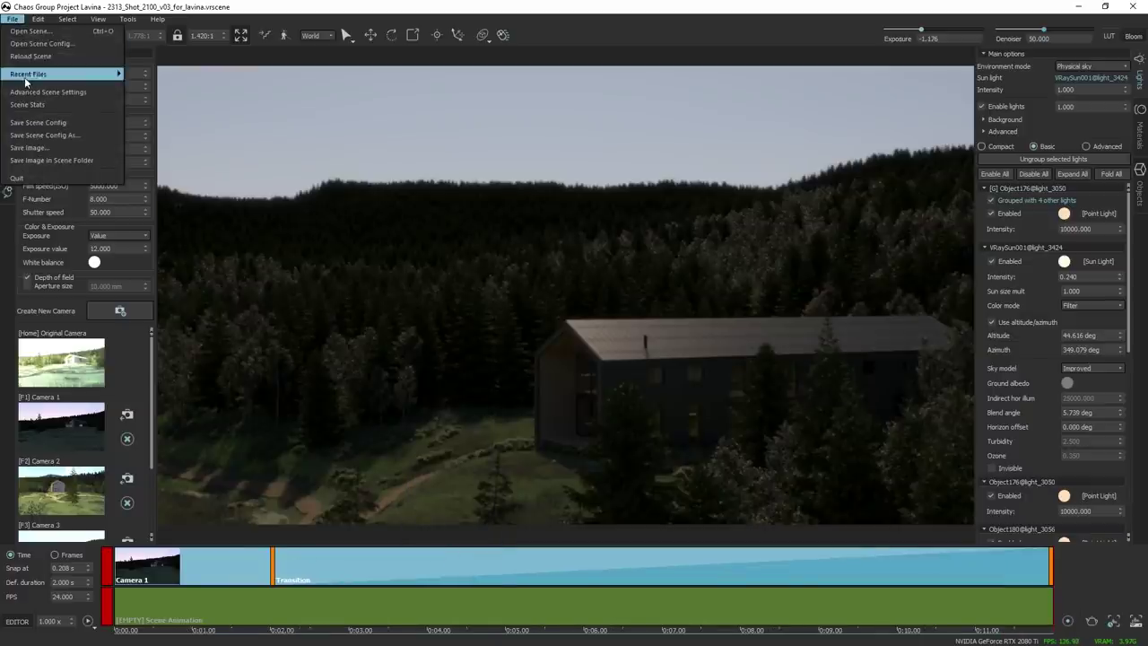
pyautogui.click(41, 43)
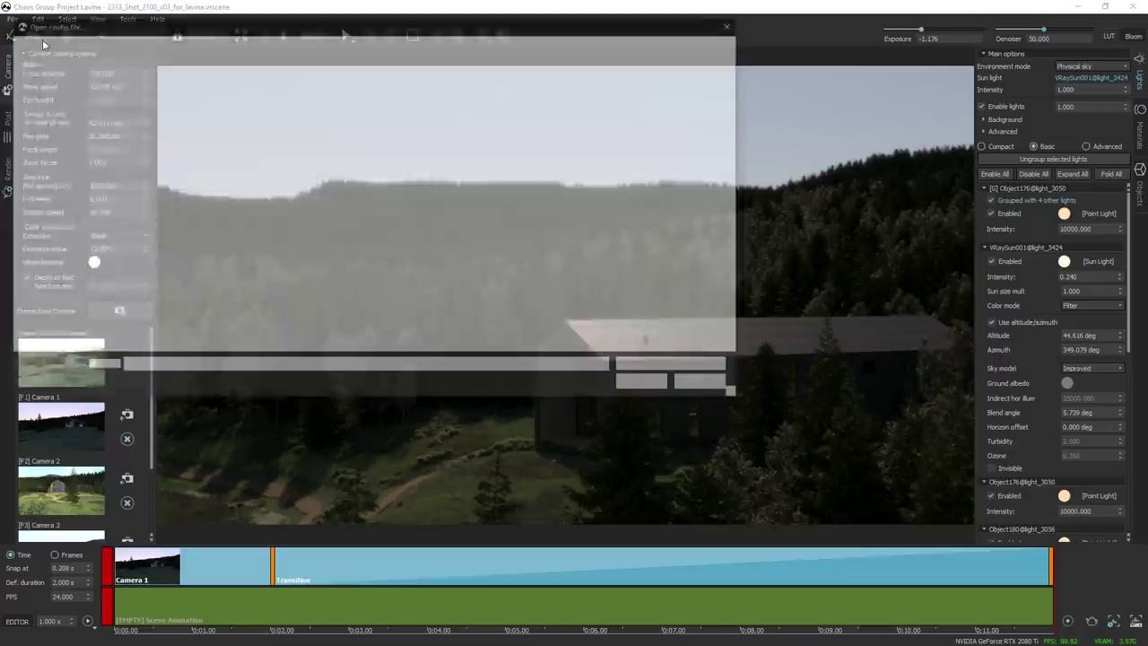
pyautogui.doubleClick(674, 106)
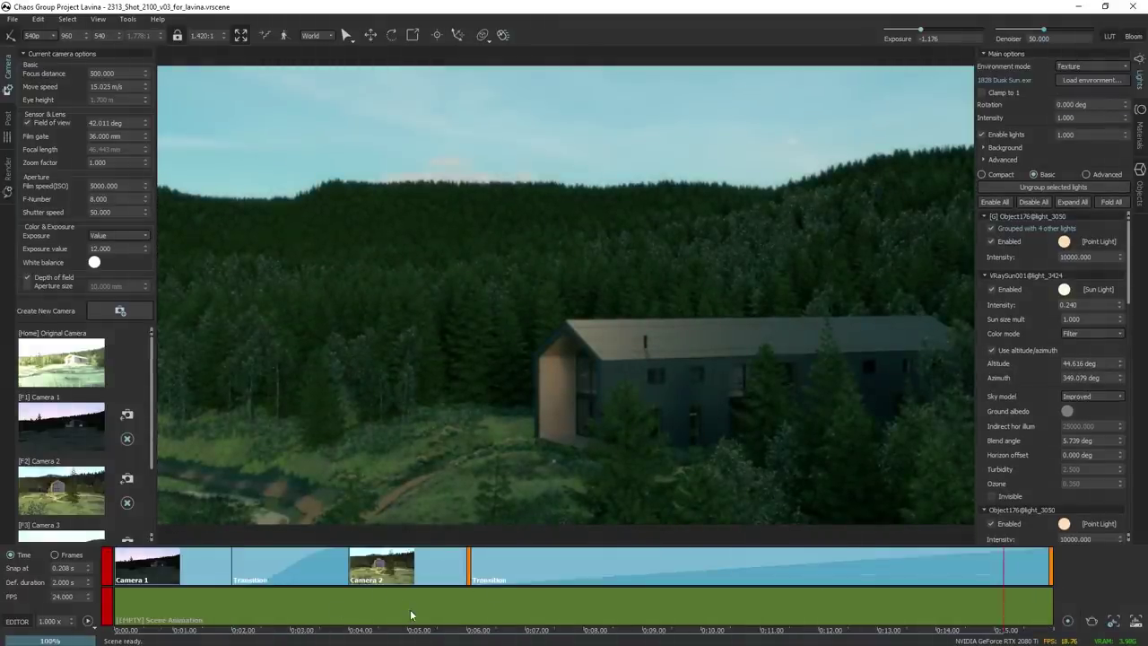
# Switch to the untitled scene in 3ds Max and look over the list of available toolbars.
pyautogui.click(441, 633)
pyautogui.moveTo(372, 628); pyautogui.dragTo(673, 618)
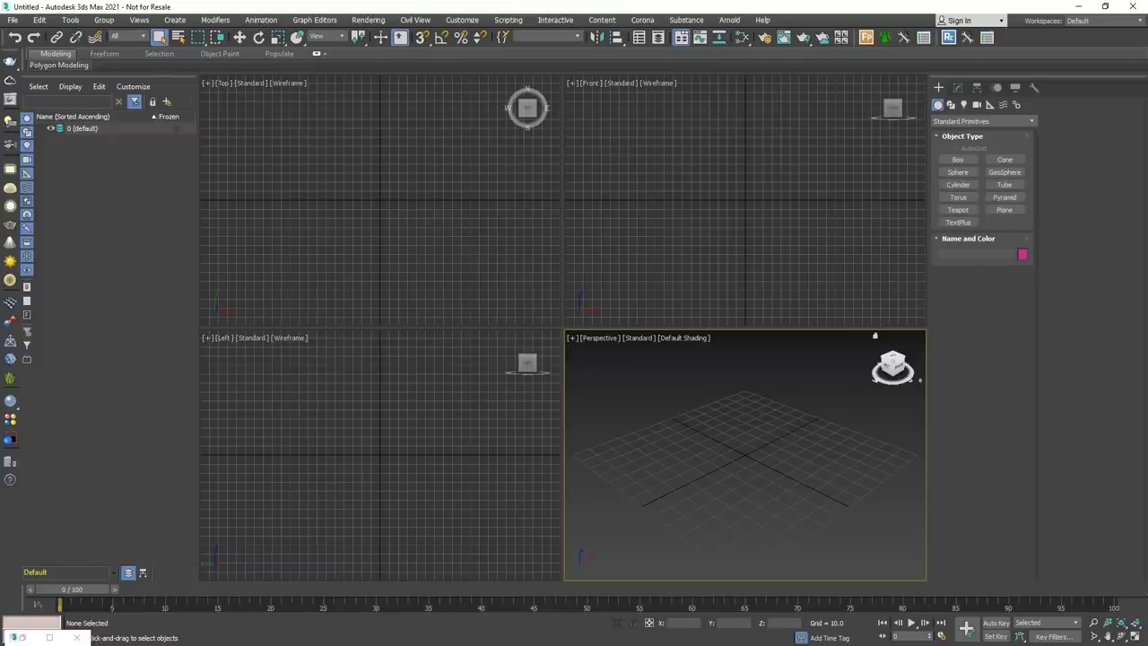
pyautogui.rightClick(1004, 36)
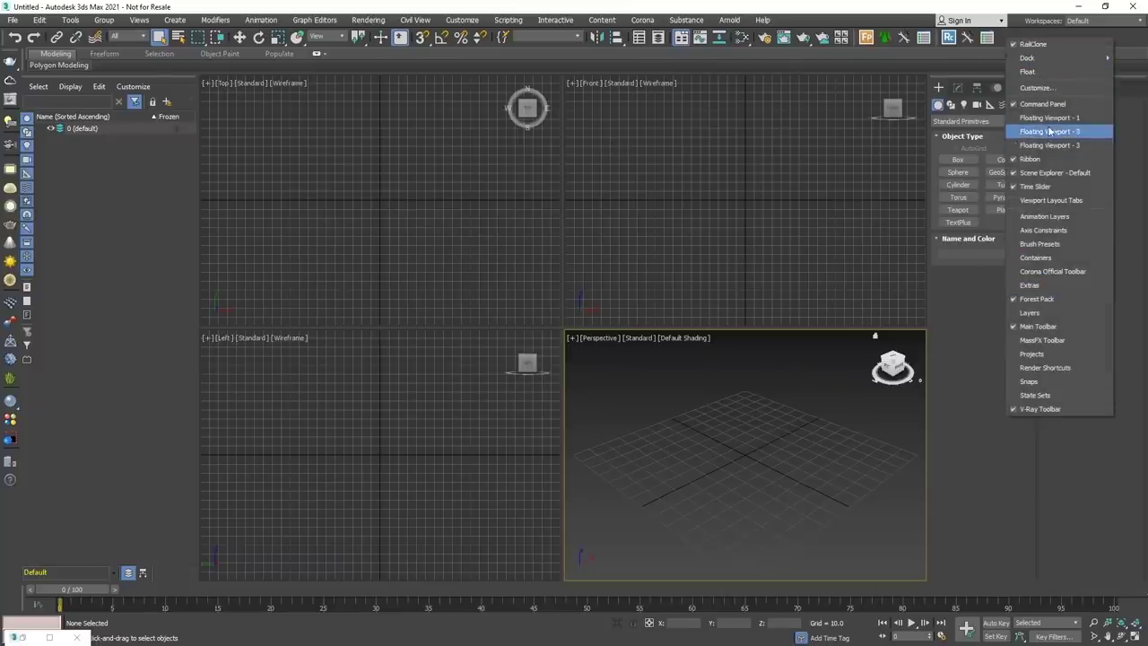
pyautogui.click(977, 312)
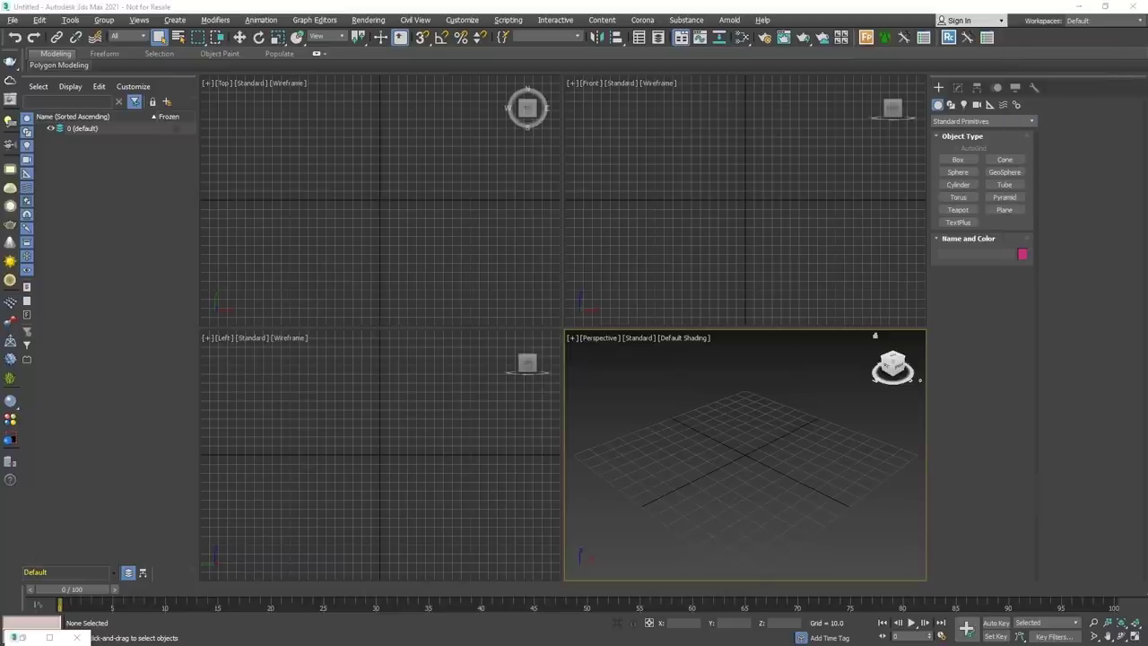
pyautogui.hotkey('alt', 'Tab')
pyautogui.click(639, 278)
pyautogui.moveTo(848, 260); pyautogui.dragTo(1147, 197)
pyautogui.moveTo(1147, 373); pyautogui.dragTo(701, 474)
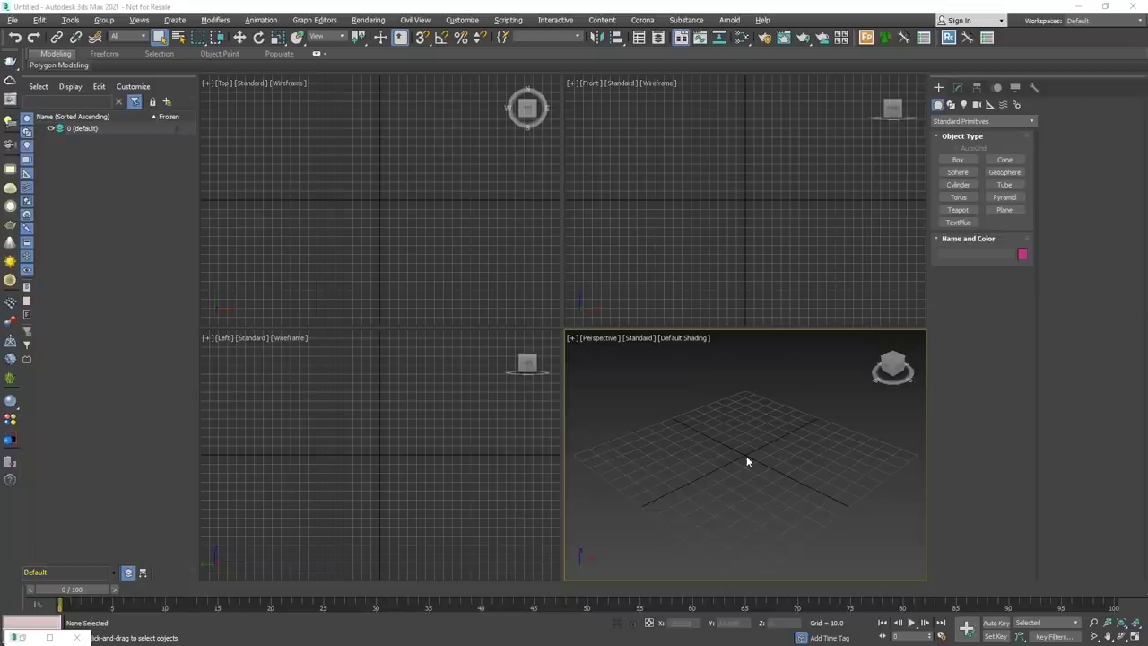
# Open the toolbar customization and list the Main UI commands of the VRay category down to the Lavina import command.
pyautogui.rightClick(1009, 38)
pyautogui.click(666, 222)
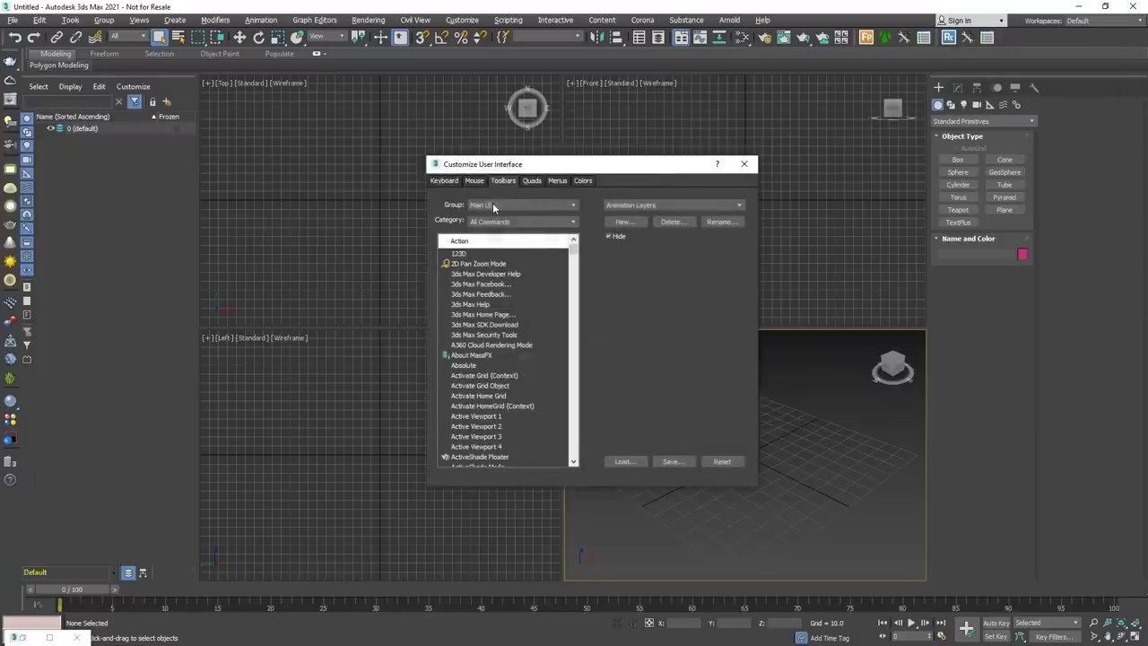
pyautogui.click(513, 222)
pyautogui.moveTo(578, 269); pyautogui.dragTo(578, 433)
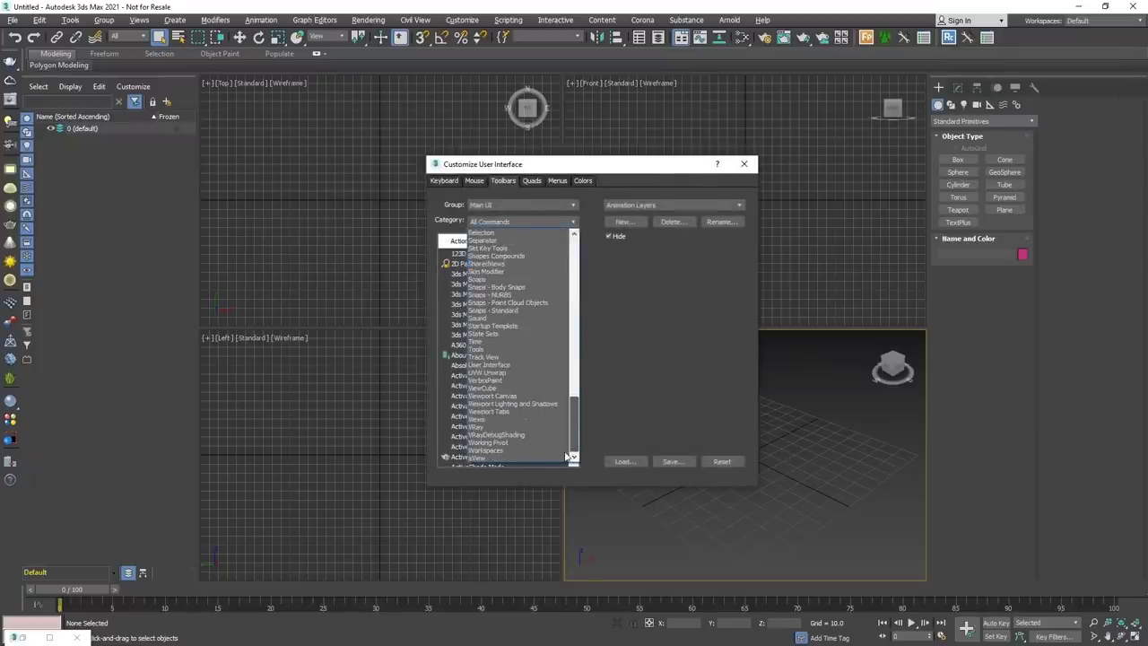
pyautogui.click(485, 429)
pyautogui.moveTo(574, 311); pyautogui.dragTo(587, 384)
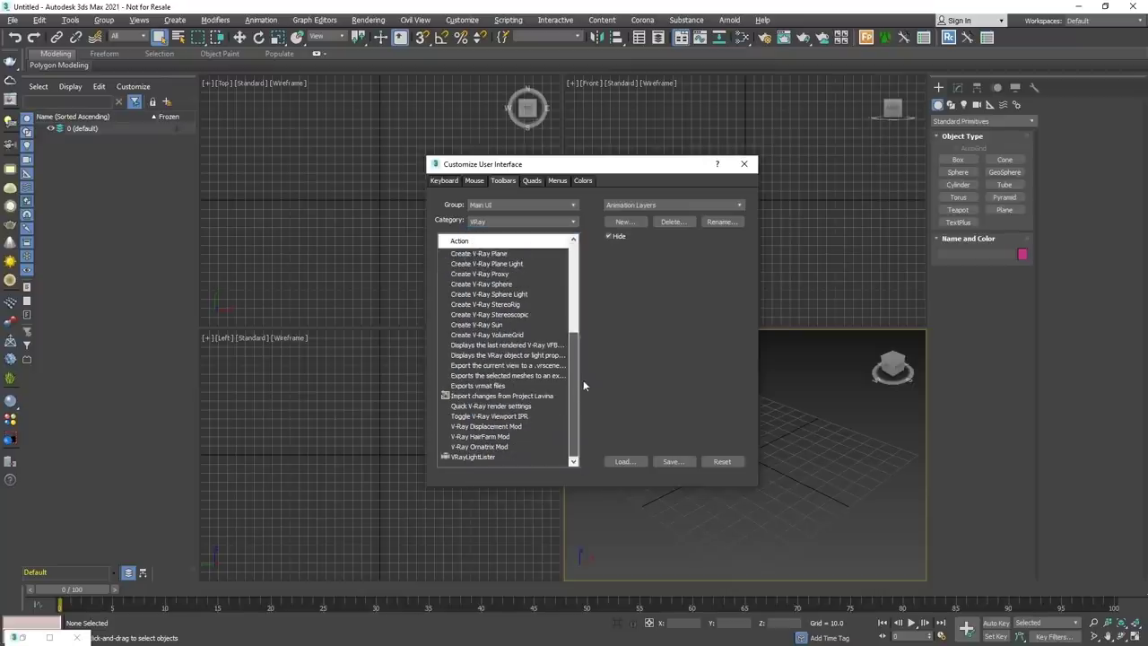
# Add the "Import changes from Project Lavina" command to the RailClone toolbar and close the interface customization.
pyautogui.click(507, 397)
pyautogui.moveTo(972, 73); pyautogui.dragTo(994, 39)
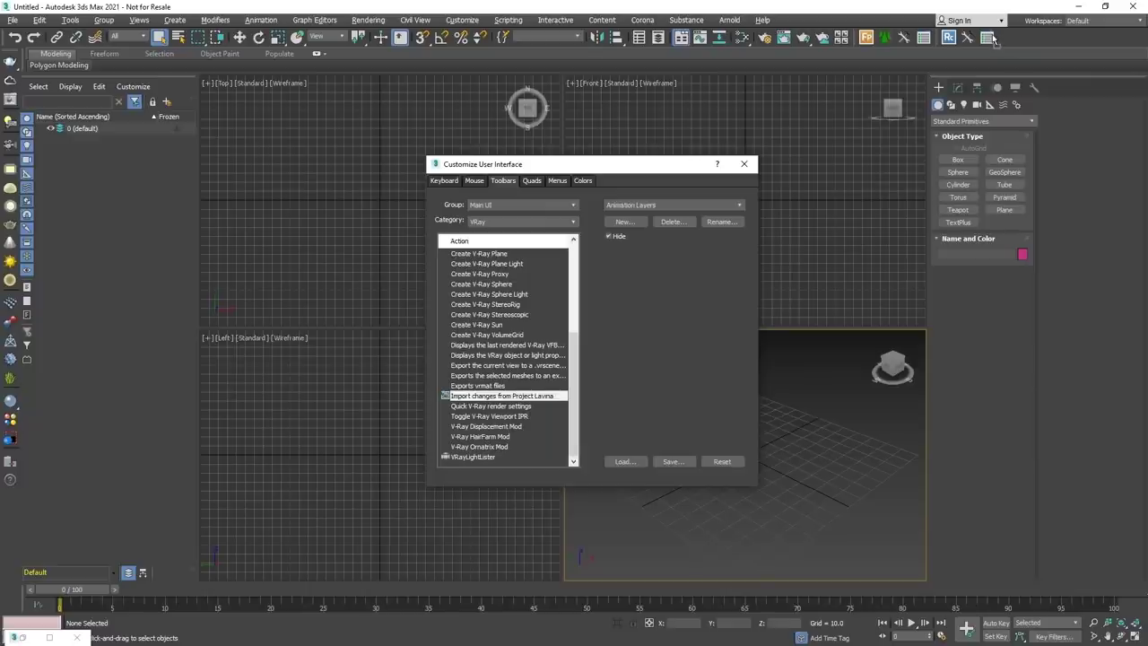
pyautogui.click(743, 164)
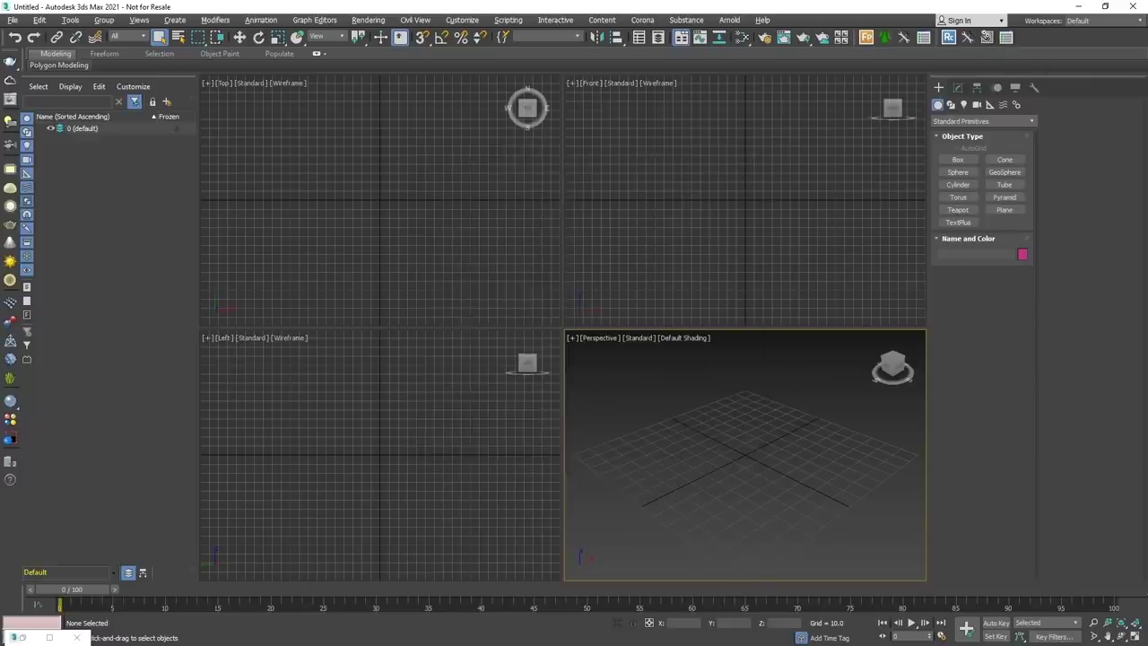
# Try to import the cameras and animated camera from Lavina, accepting V-Ray as the current rendering engine.
pyautogui.click(986, 39)
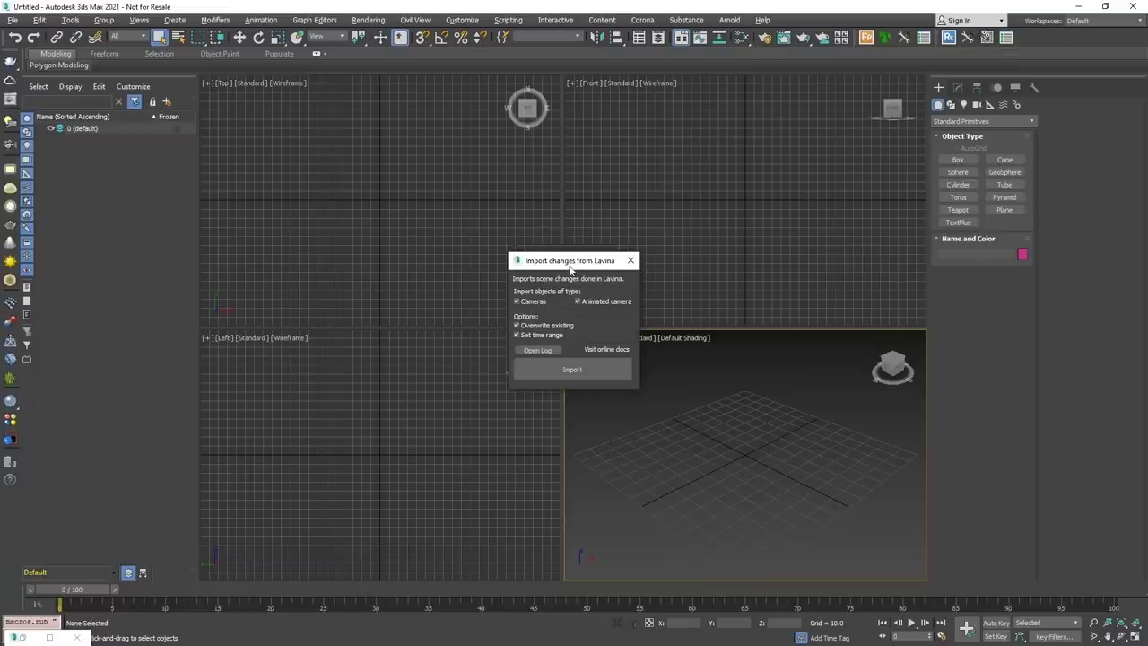
pyautogui.moveTo(568, 260); pyautogui.dragTo(436, 183)
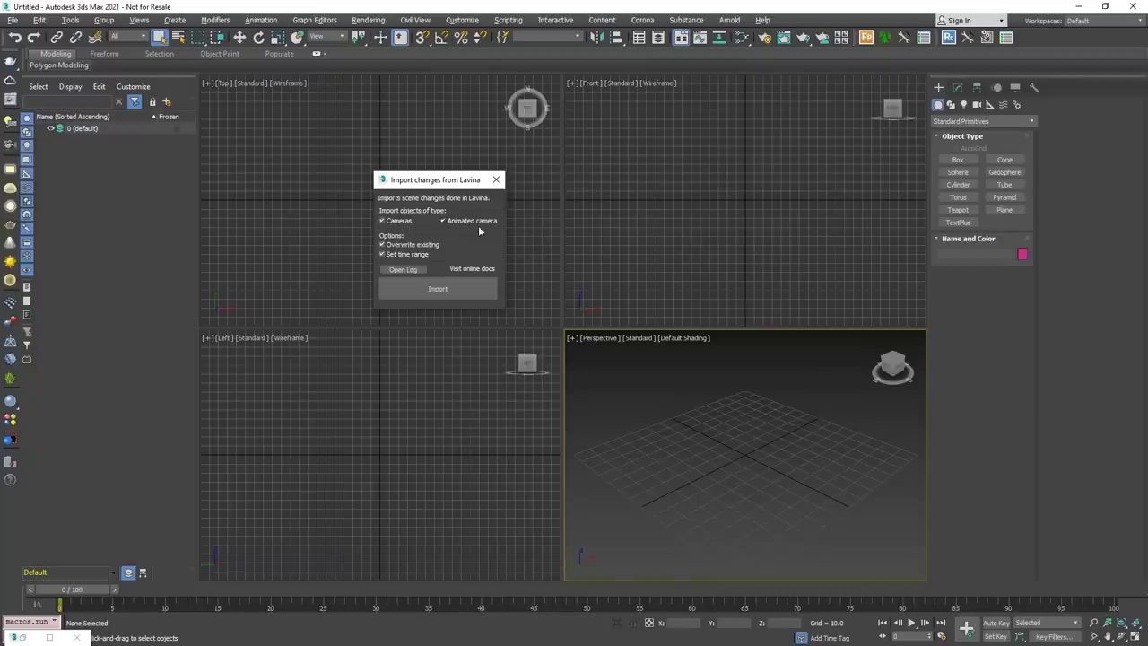
pyautogui.click(436, 292)
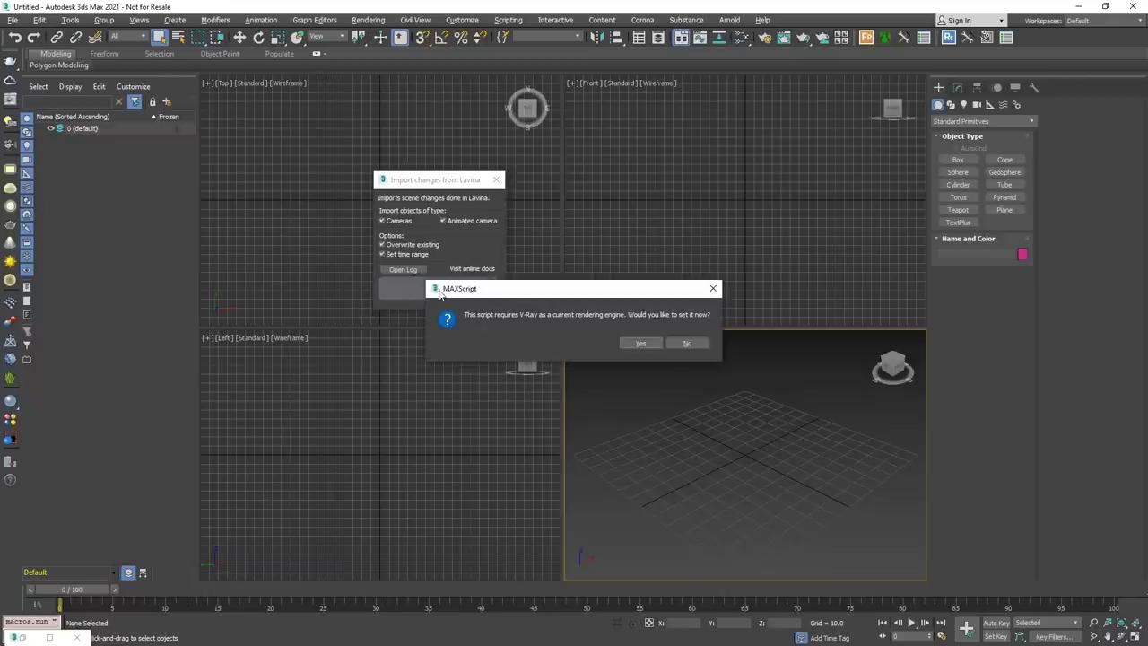
pyautogui.click(642, 344)
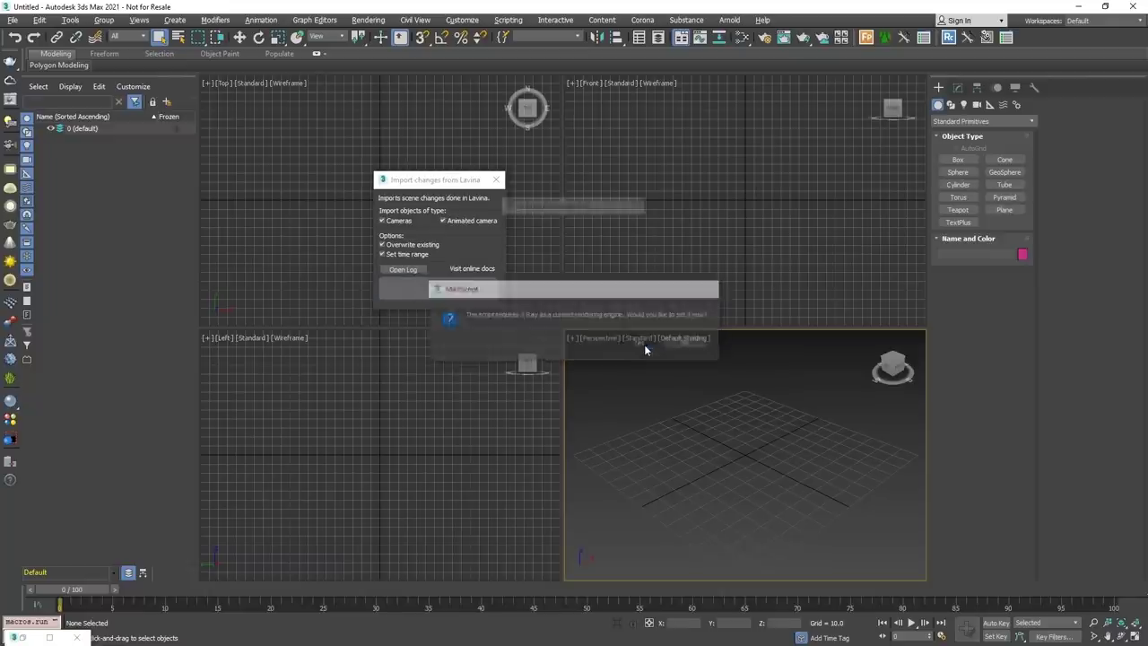
pyautogui.click(656, 344)
pyautogui.click(288, 9)
pyautogui.click(639, 202)
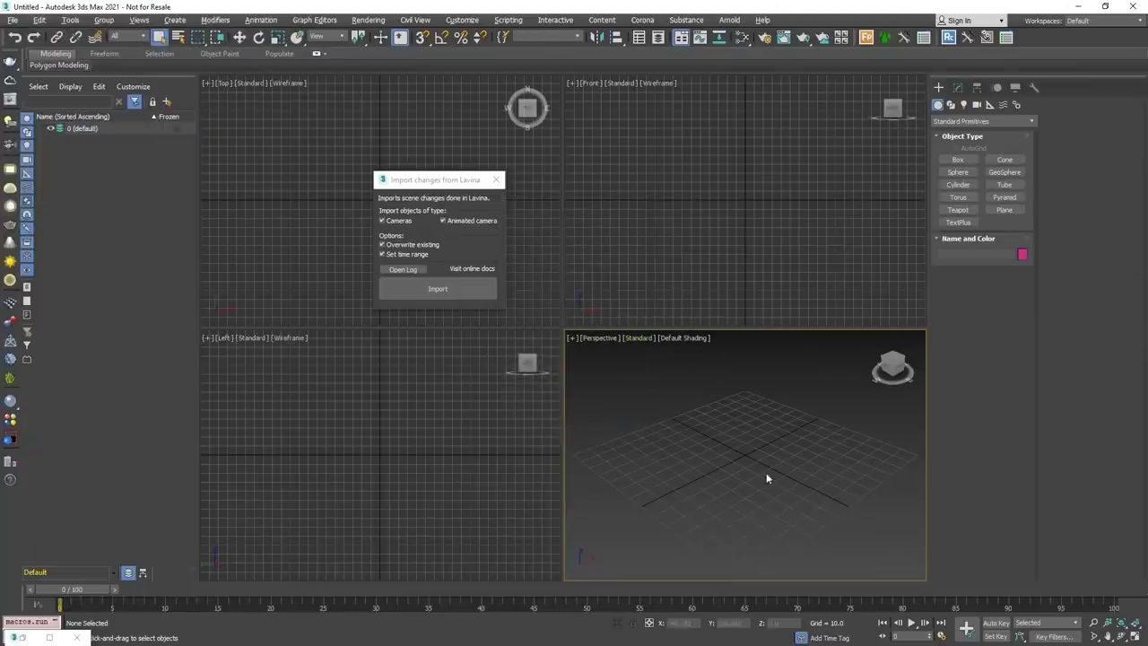
pyautogui.click(496, 180)
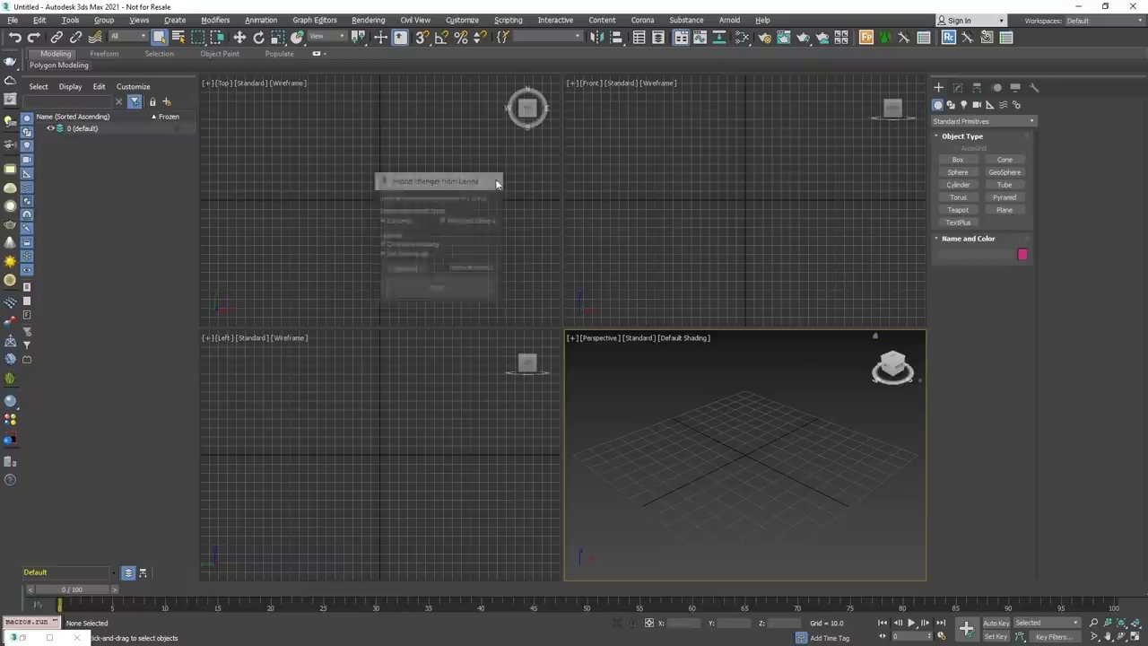
# Retry the Lavina import with Cameras, Animated camera, Overwrite existing and Set time range enabled, and close the script windows.
pyautogui.click(978, 42)
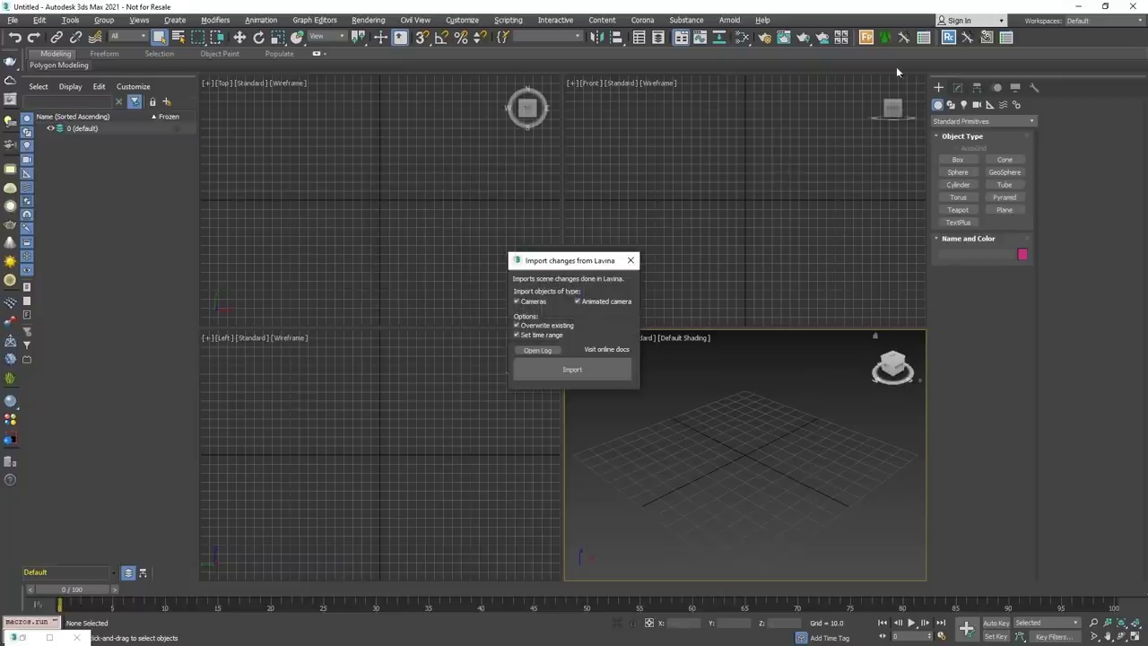
pyautogui.click(575, 371)
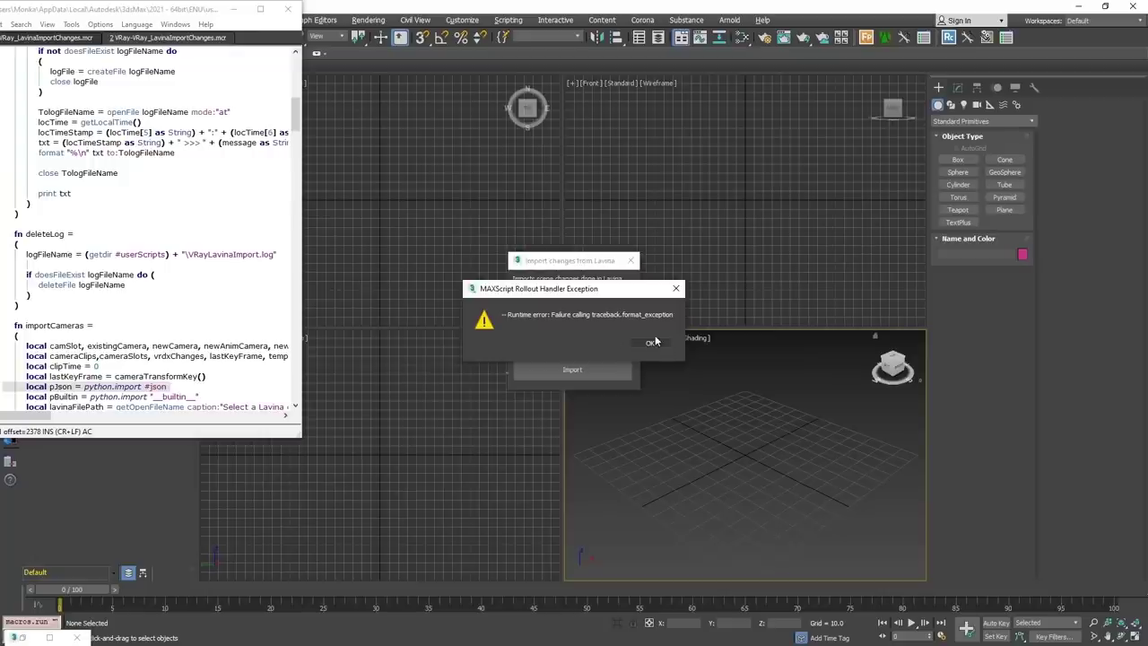
pyautogui.click(653, 340)
pyautogui.click(288, 10)
pyautogui.click(631, 260)
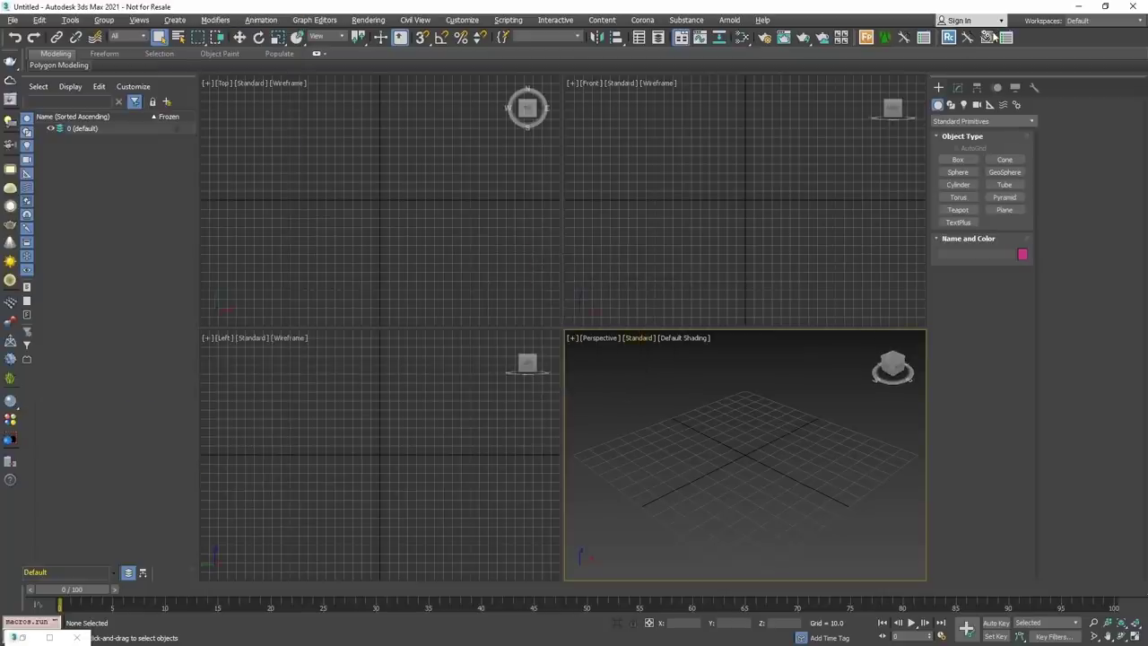
# Delete the Lavina import button from the toolbar and confirm its removal.
pyautogui.rightClick(989, 38)
pyautogui.click(1023, 58)
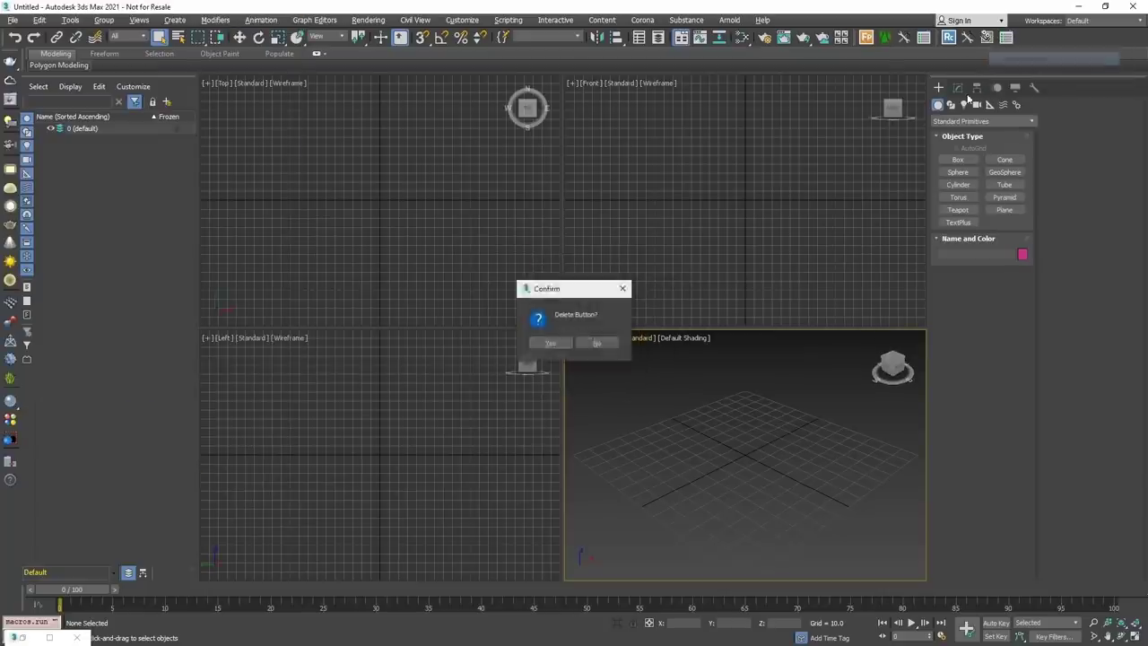
pyautogui.click(542, 344)
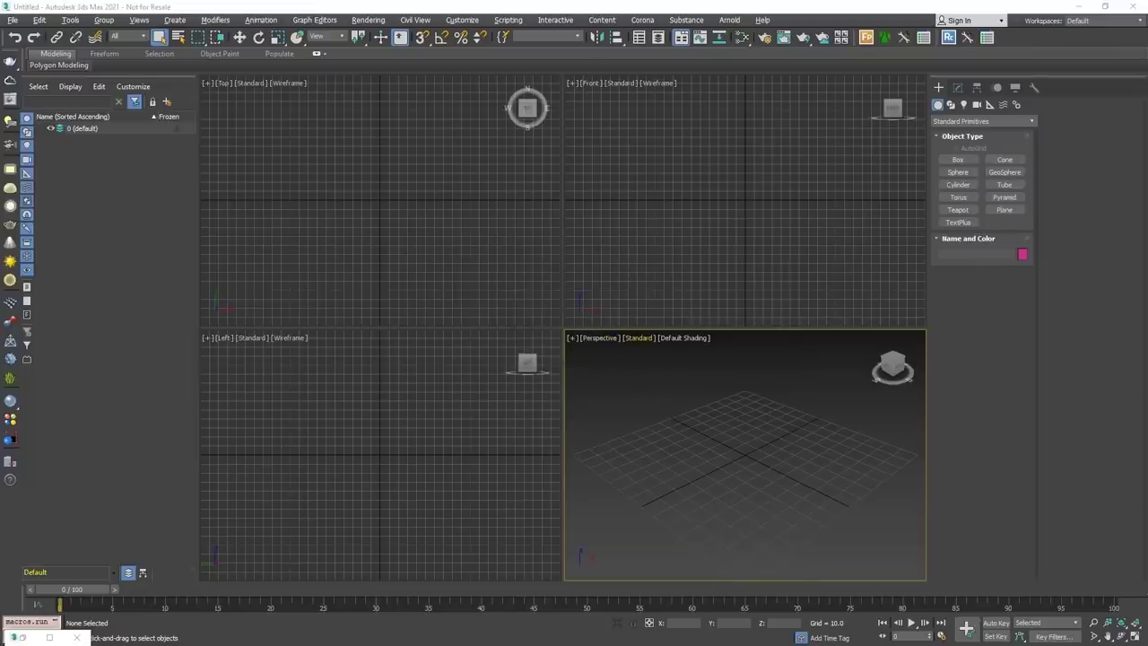
pyautogui.moveTo(529, 502); pyautogui.dragTo(748, 474)
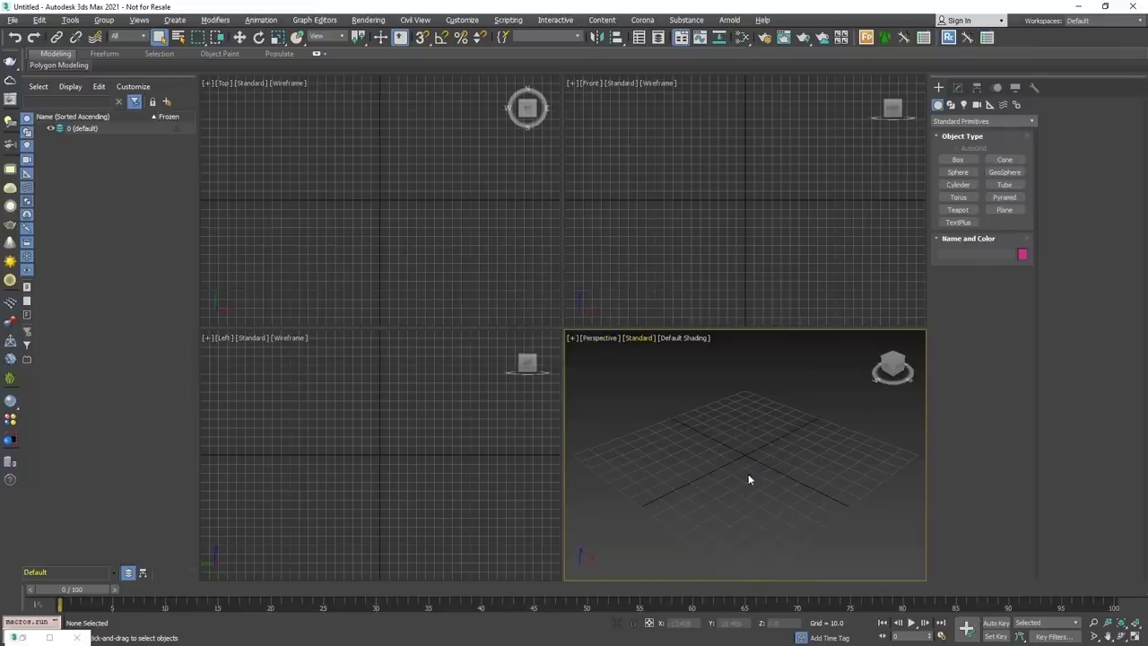
# Add the VRay "Import changes from Project Lavina" action back to the RailClone toolbar and close the interface customization.
pyautogui.rightClick(1007, 39)
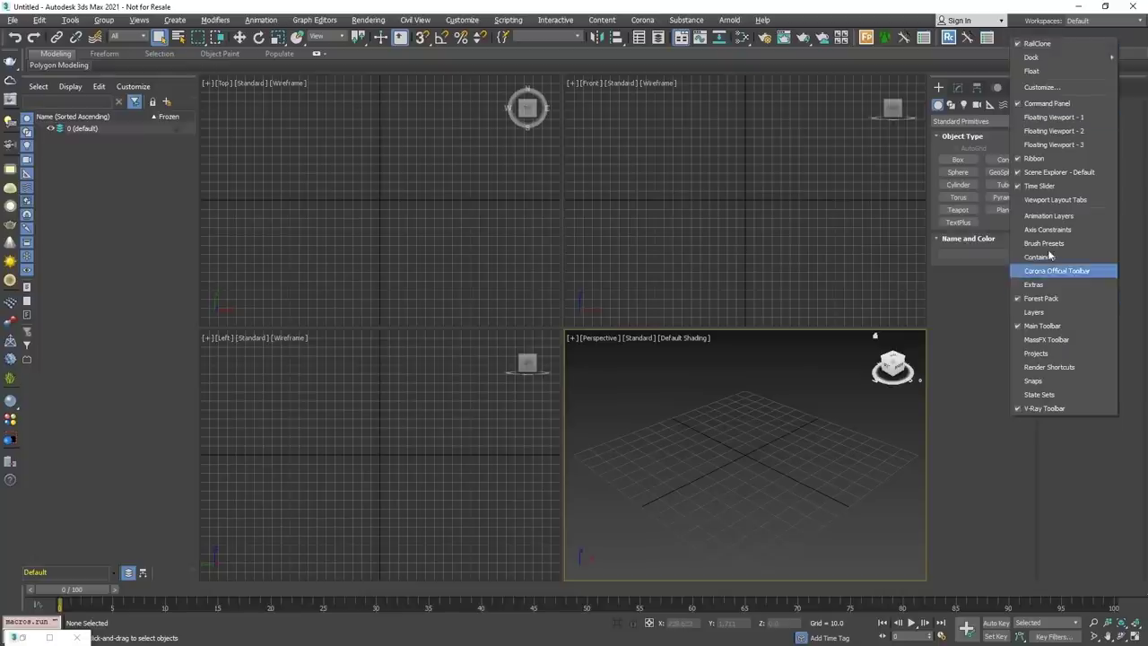
pyautogui.click(1044, 90)
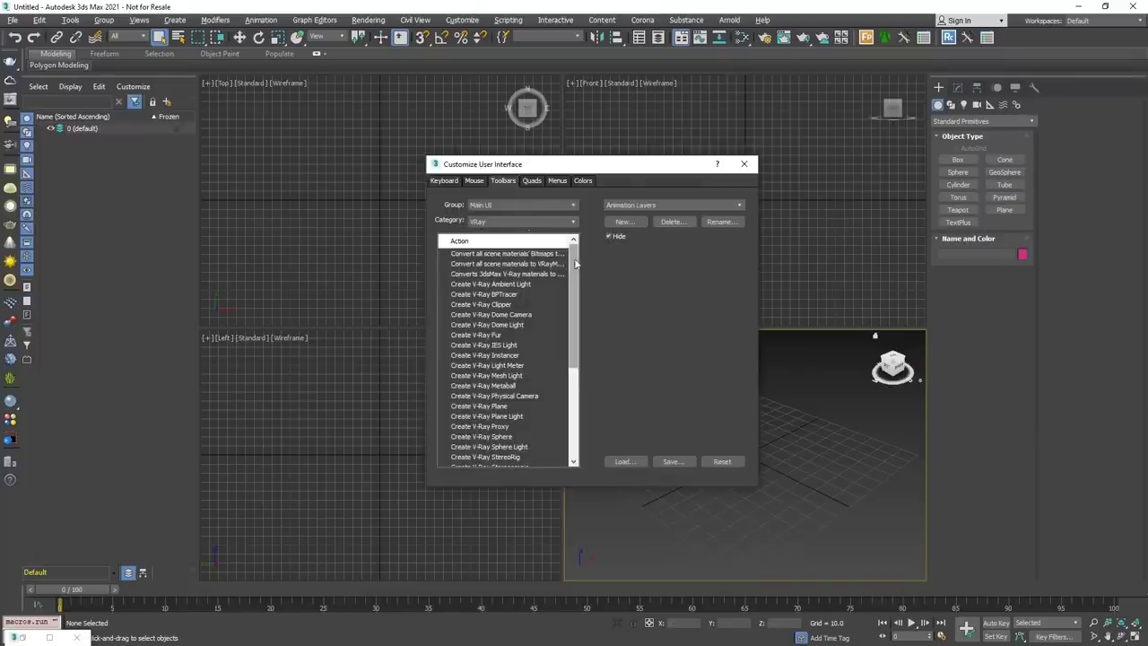
pyautogui.moveTo(574, 305); pyautogui.dragTo(582, 398)
pyautogui.moveTo(491, 401); pyautogui.dragTo(1005, 40)
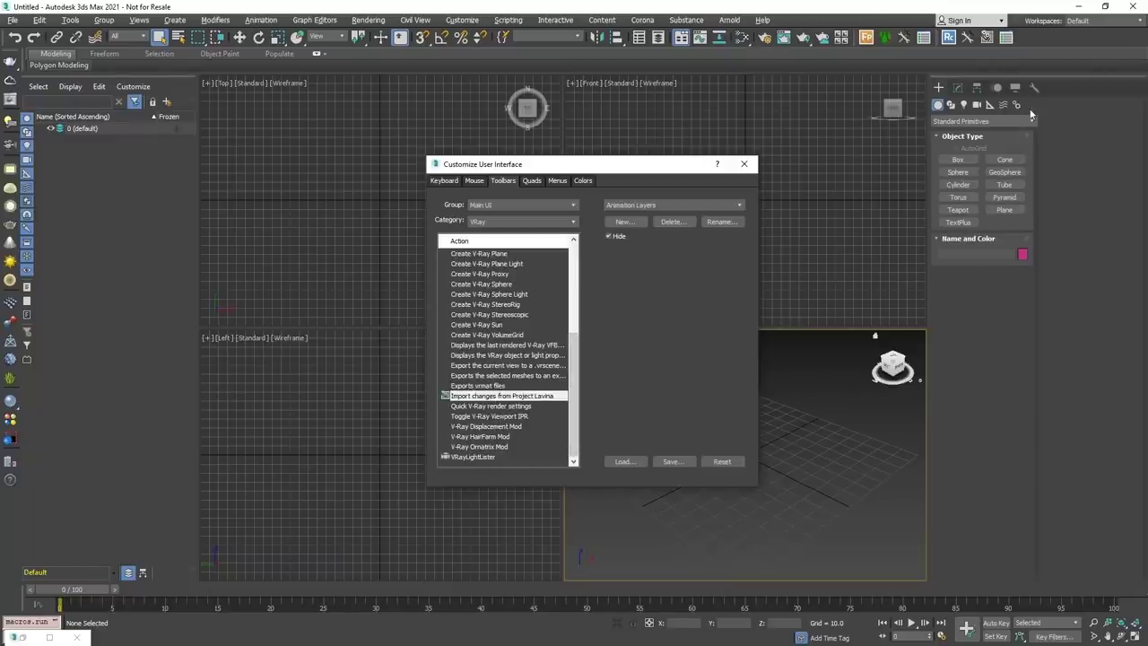
pyautogui.click(743, 163)
# Try the Lavina import once more with Cameras, Animated camera, Overwrite existing and Set time range enabled, and dismiss the script exception.
pyautogui.click(986, 38)
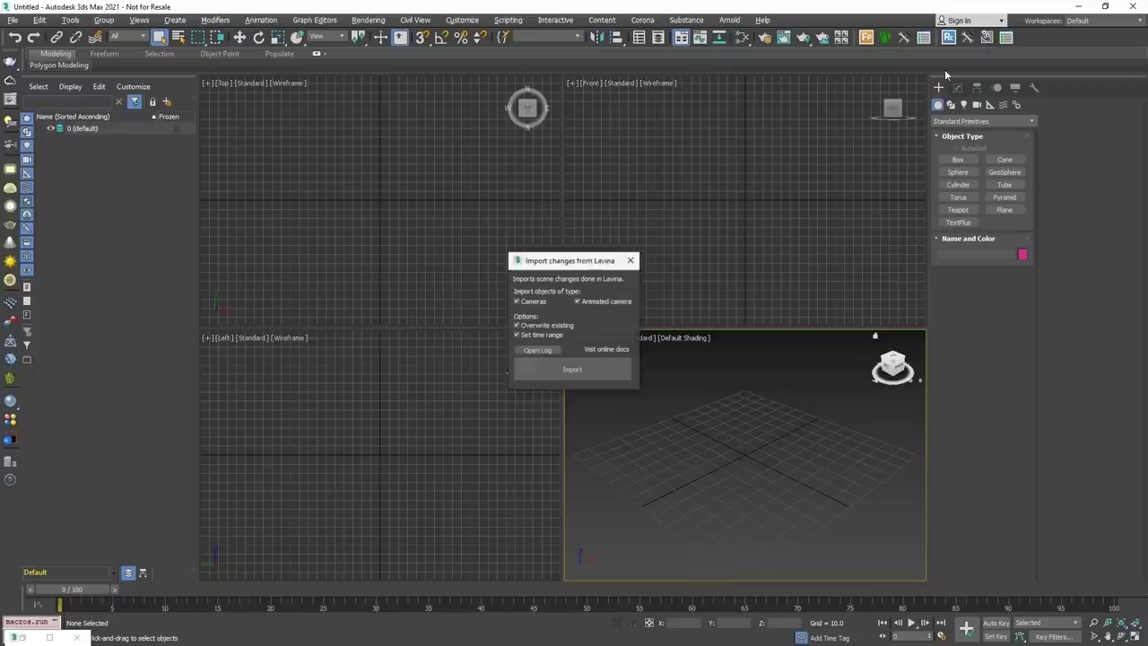
pyautogui.click(552, 371)
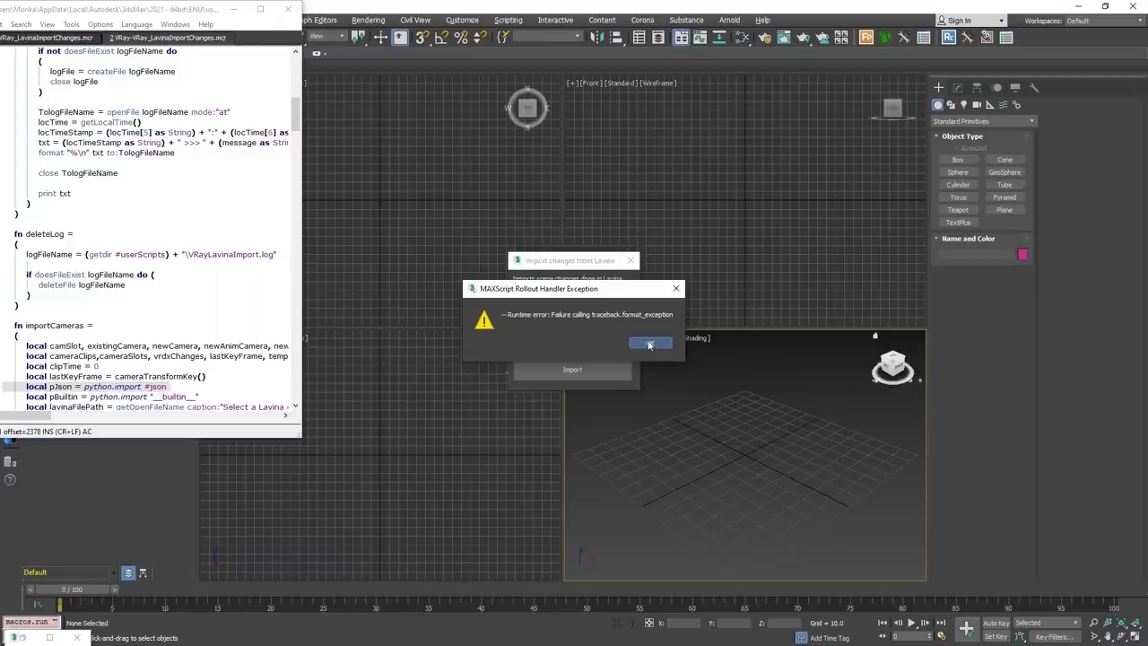
pyautogui.click(650, 345)
# Examine the VRay_LavinaImportChanges script around its importCameras and logging functions, and close the script editor and import dialog.
pyautogui.moveTo(300, 116); pyautogui.dragTo(296, 62)
pyautogui.click(49, 38)
pyautogui.click(164, 114)
pyautogui.click(163, 51)
pyautogui.click(165, 40)
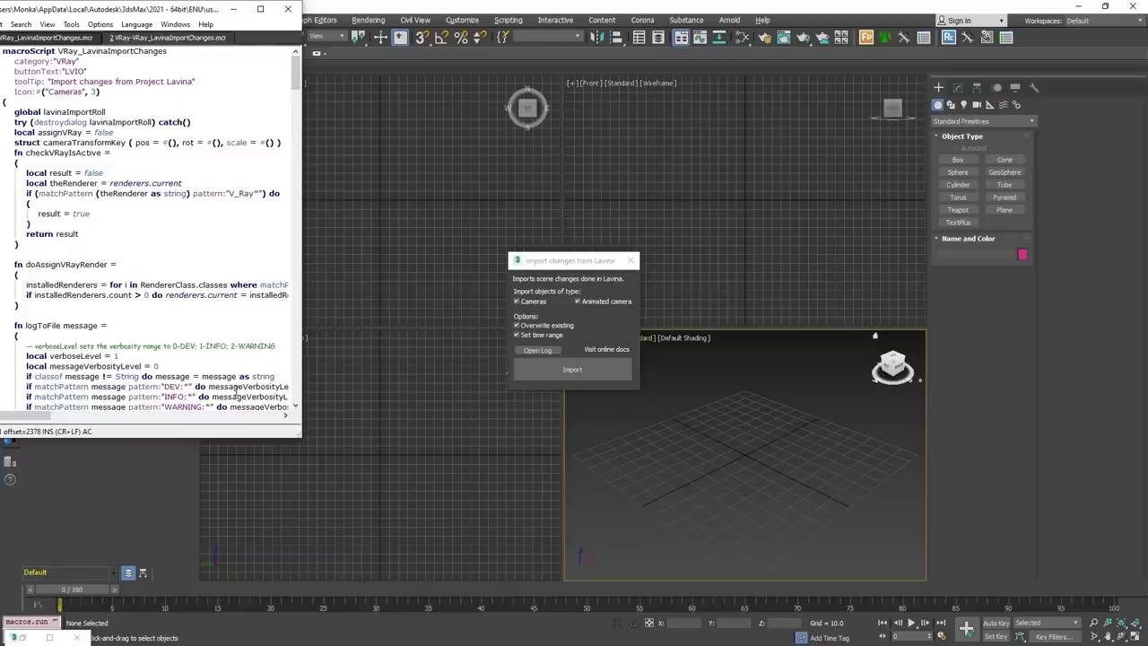
pyautogui.scroll(-15, 204, 311)
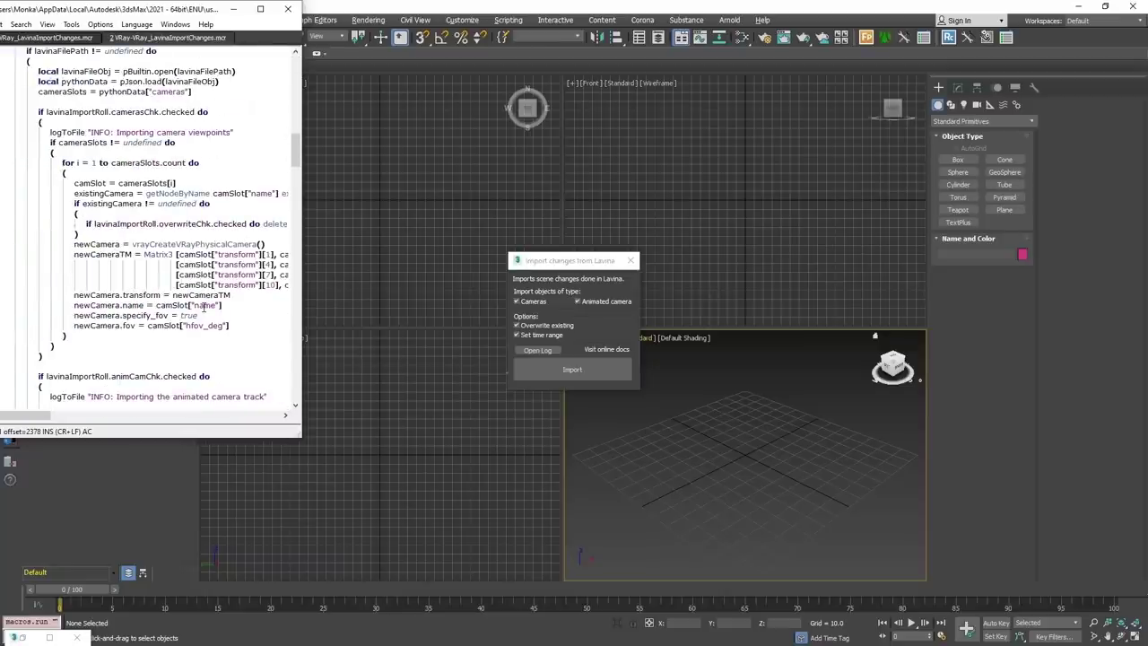
pyautogui.click(163, 212)
pyautogui.moveTo(183, 10); pyautogui.dragTo(235, 56)
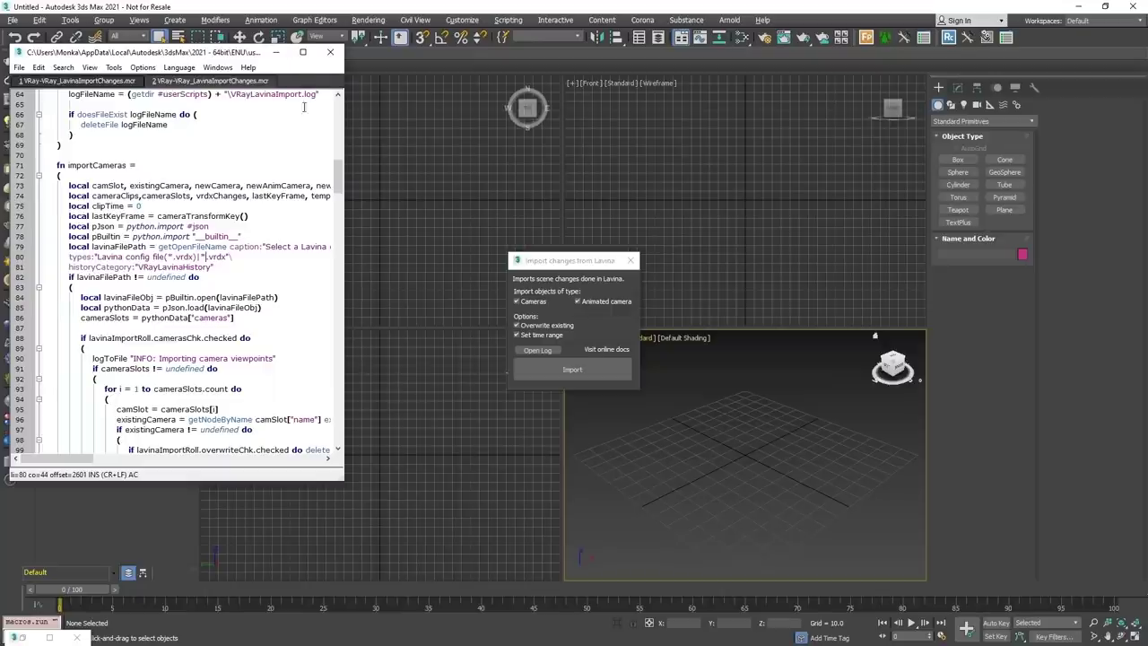
pyautogui.moveTo(339, 182); pyautogui.dragTo(338, 199)
pyautogui.scroll(9, 297, 429)
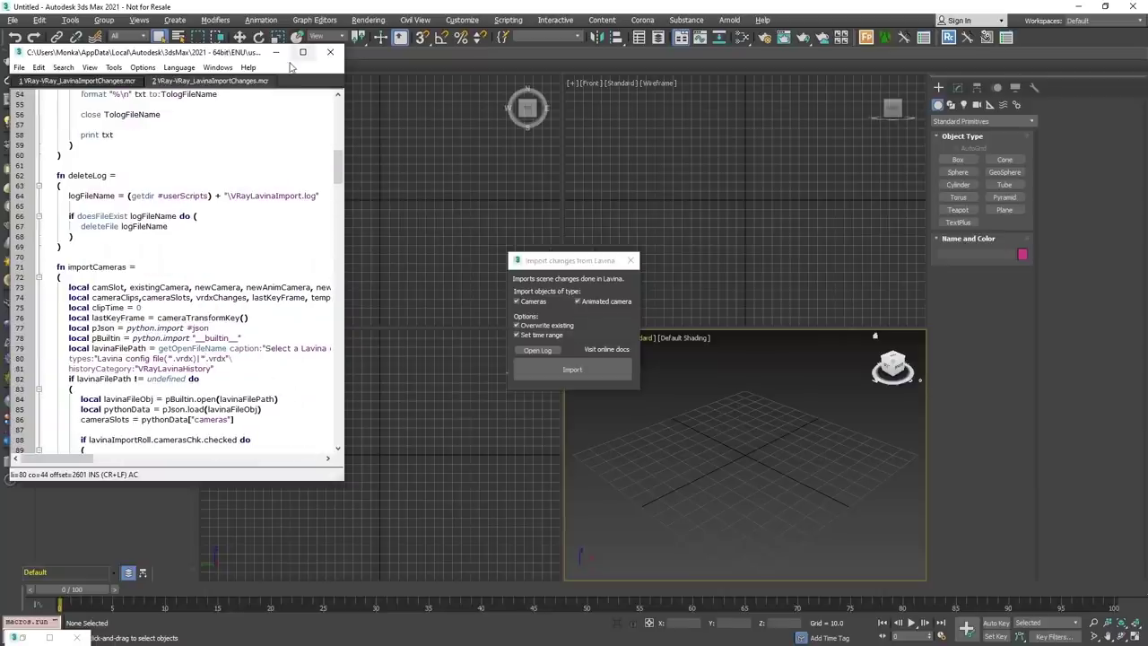
pyautogui.scroll(9, 260, 215)
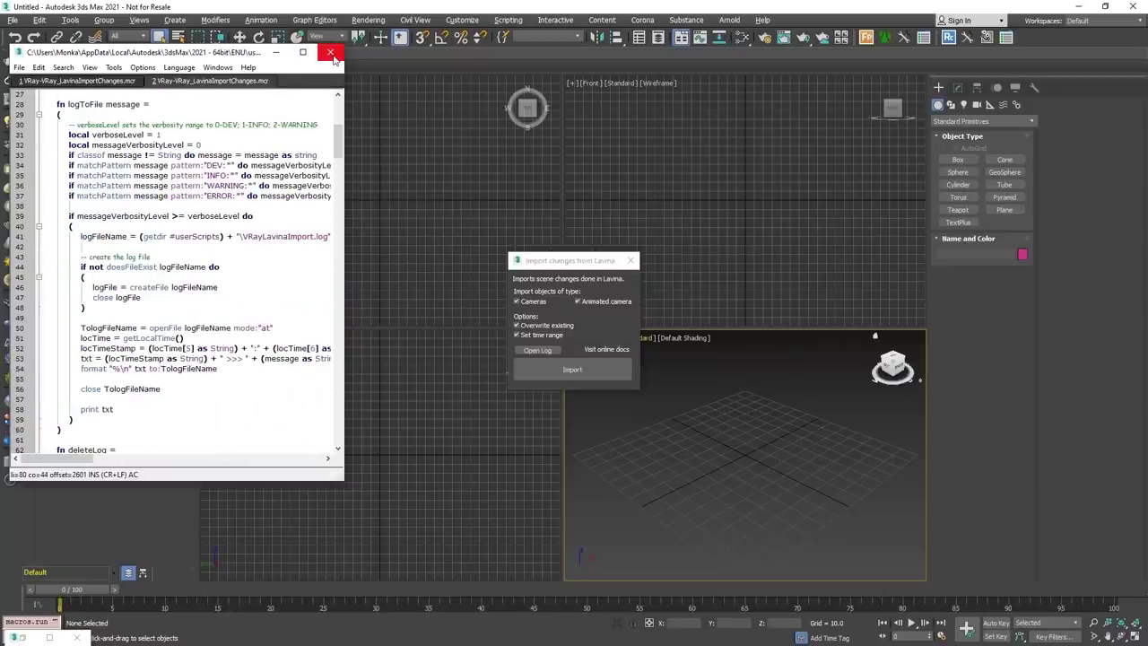
pyautogui.click(332, 57)
pyautogui.click(631, 261)
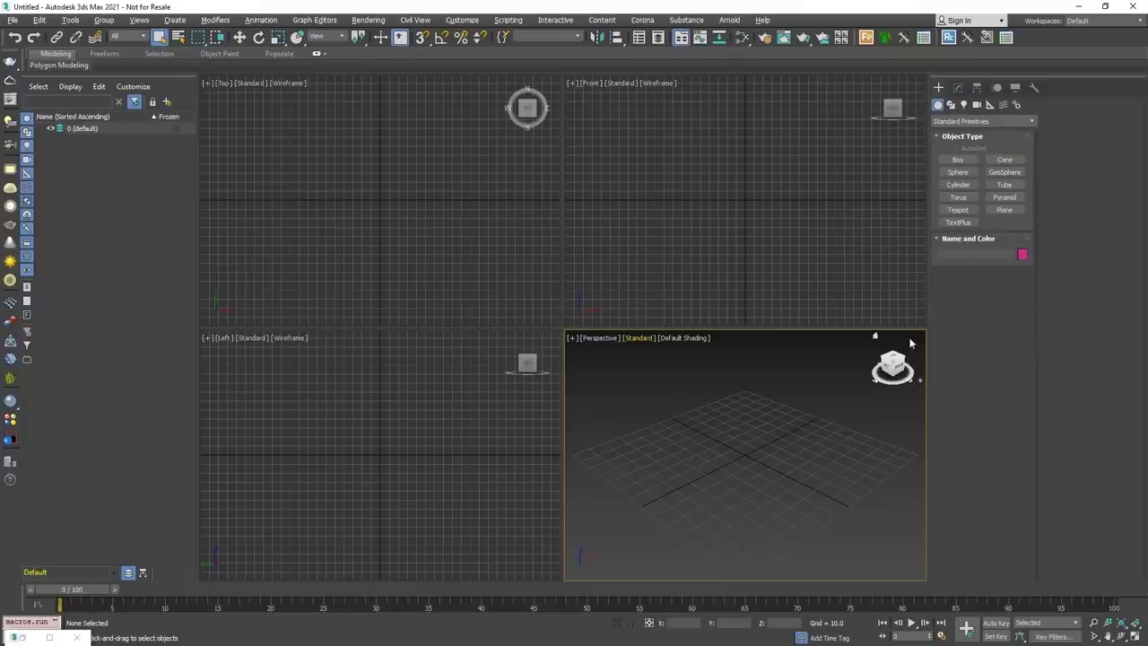
pyautogui.click(722, 269)
pyautogui.click(443, 224)
pyautogui.click(436, 494)
pyautogui.click(590, 449)
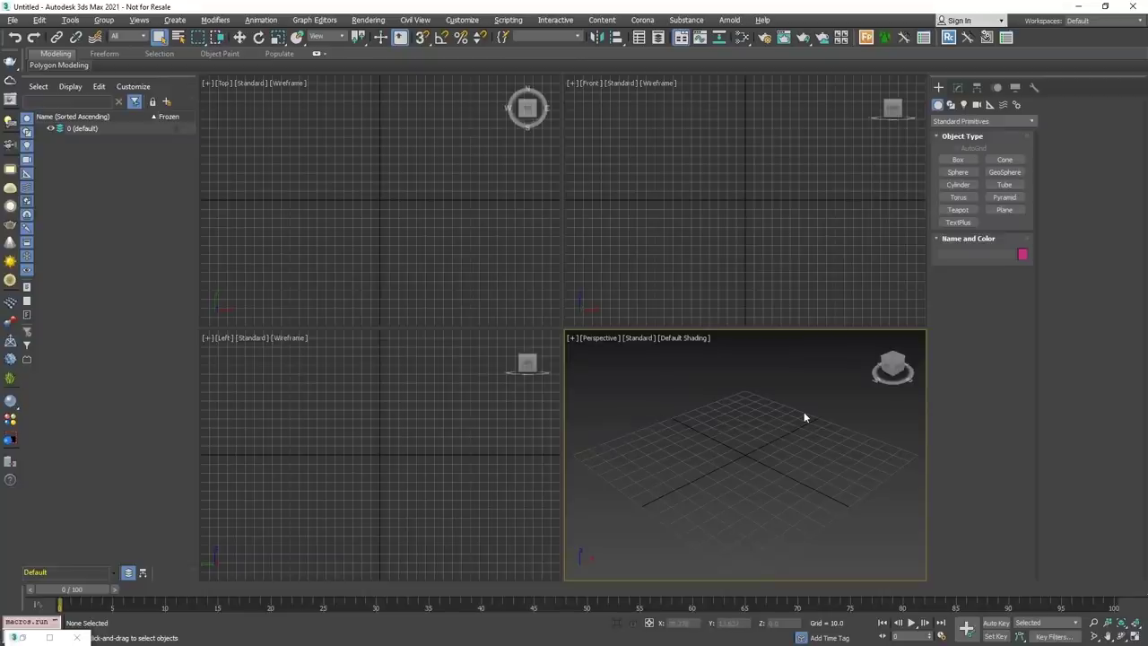
pyautogui.click(809, 294)
pyautogui.click(743, 449)
pyautogui.click(430, 374)
pyautogui.click(484, 295)
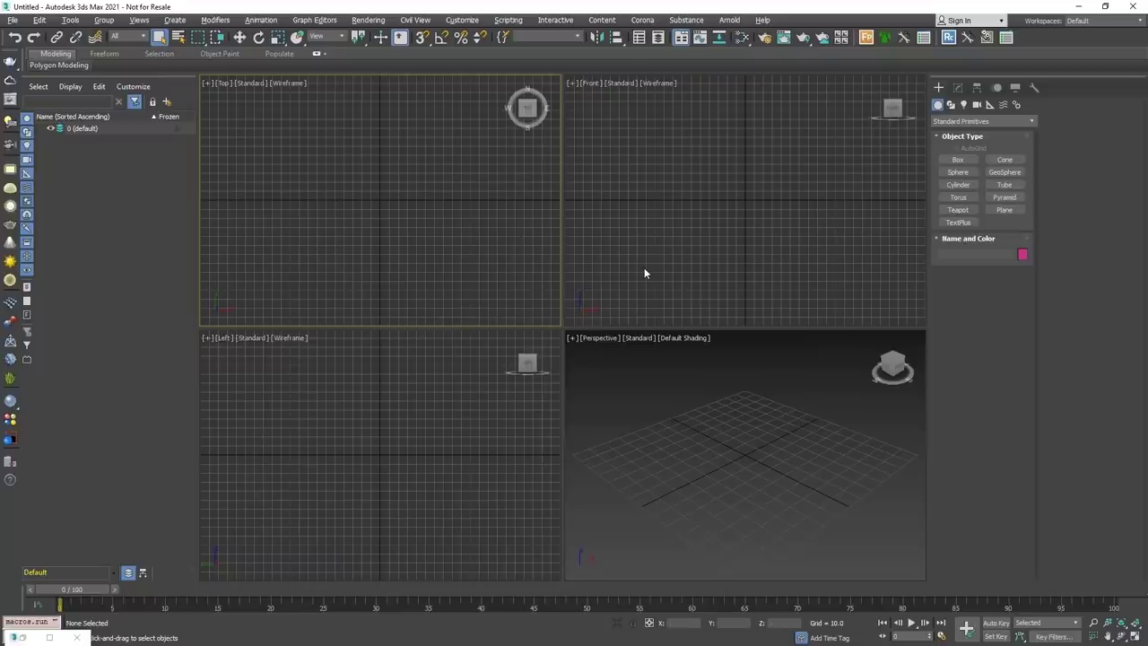
pyautogui.click(736, 499)
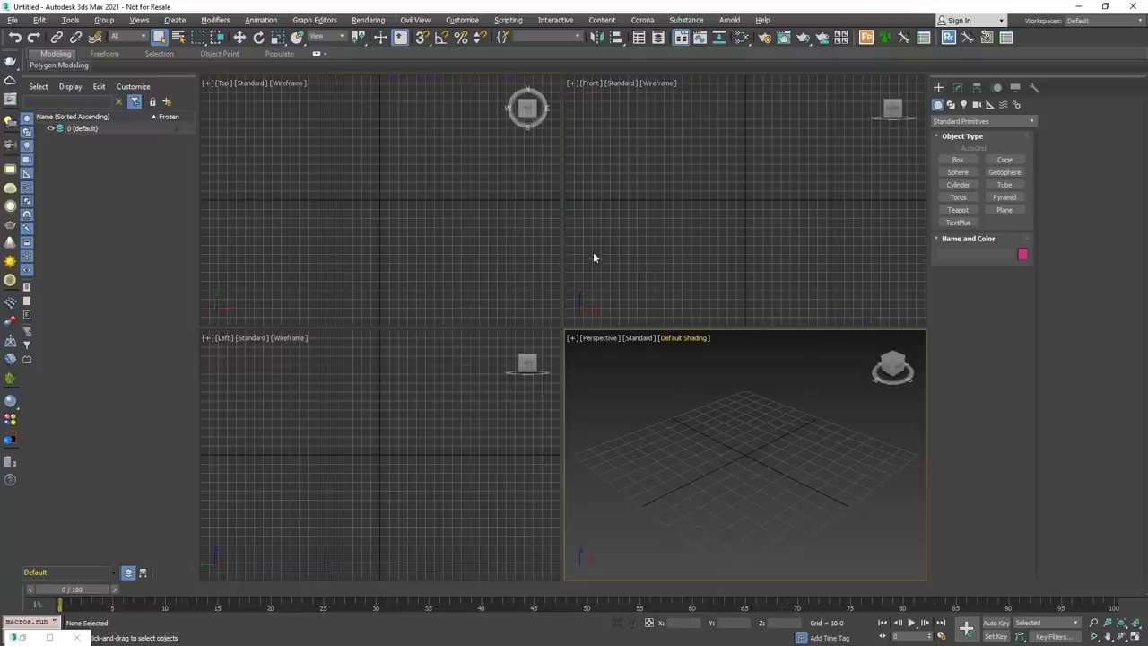
pyautogui.click(643, 258)
pyautogui.click(520, 278)
pyautogui.click(457, 453)
pyautogui.click(705, 431)
pyautogui.click(679, 202)
pyautogui.click(718, 467)
pyautogui.click(425, 421)
pyautogui.click(520, 305)
pyautogui.click(651, 268)
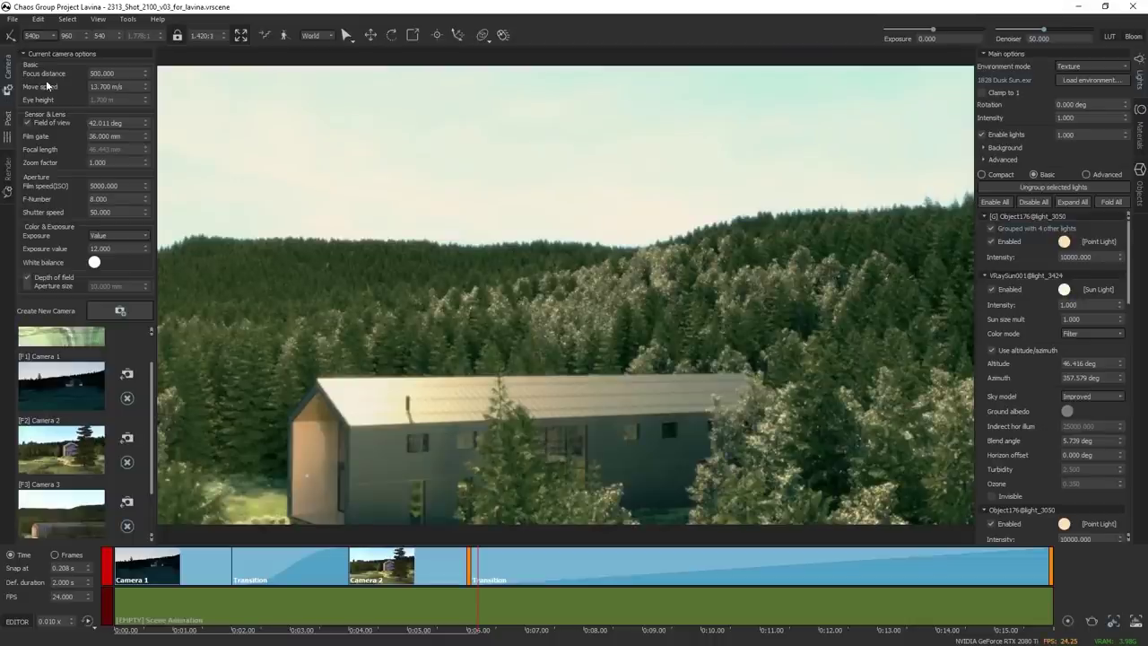
# In Lavina, apply the built-in 04_Warm.cube LUT to the house scene in the post effects settings.
pyautogui.click(7, 116)
pyautogui.click(42, 80)
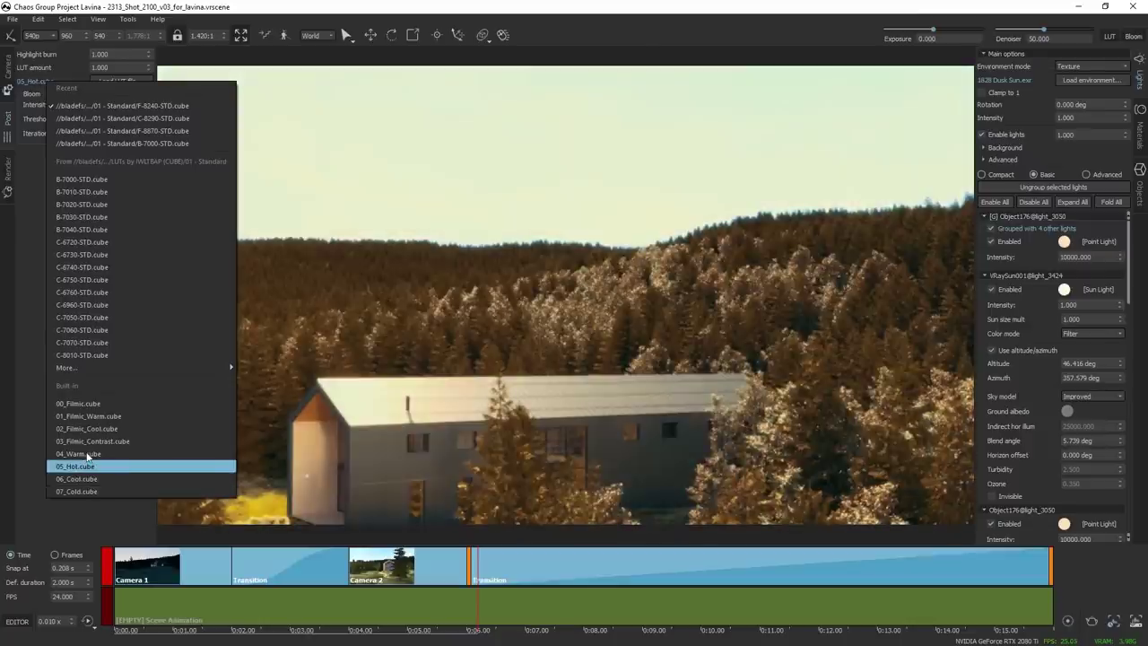
pyautogui.click(86, 454)
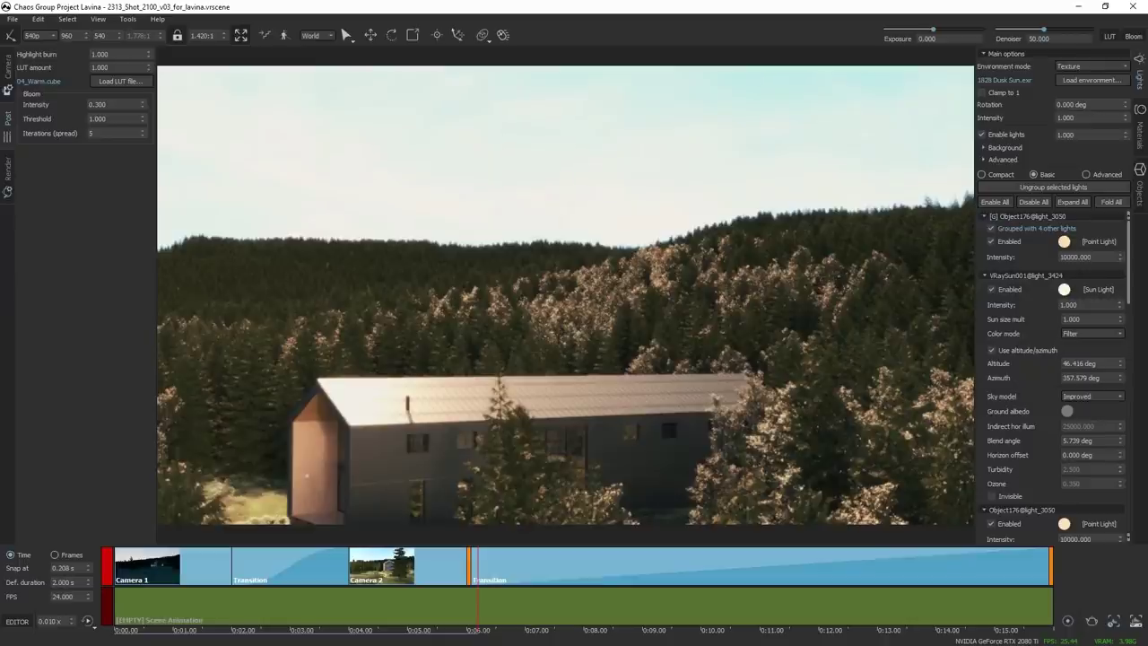
pyautogui.press('s')
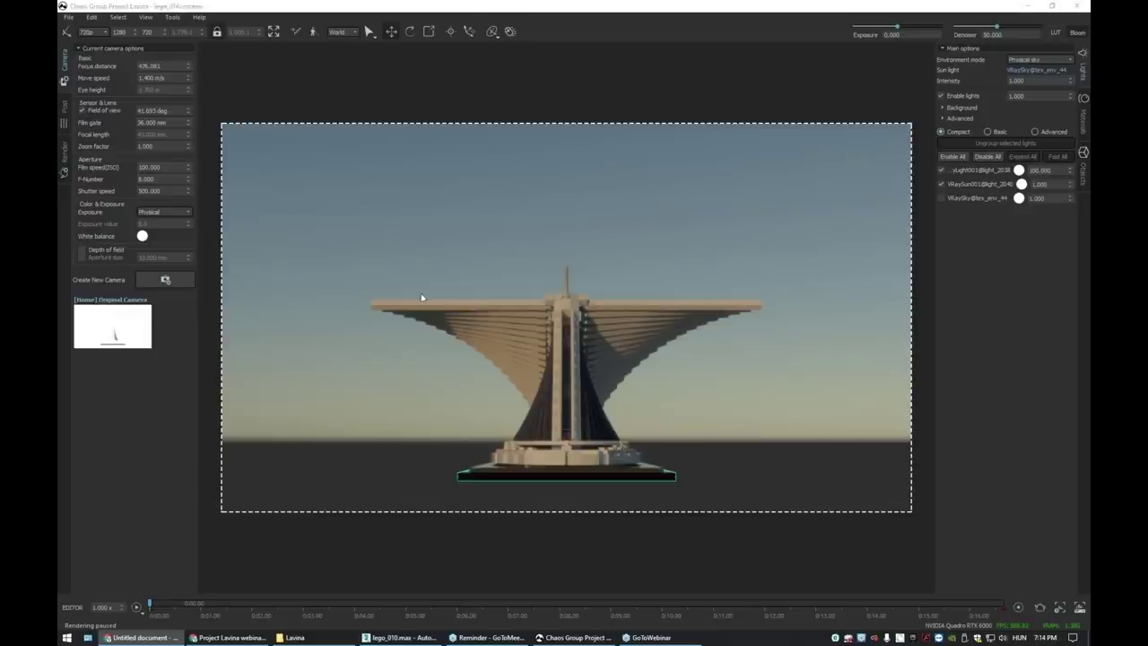
# Switch to 3ds Max with lego_010.max, close the minimized script window, and open Pulze Scene Manager beside the camera viewport.
pyautogui.click(394, 638)
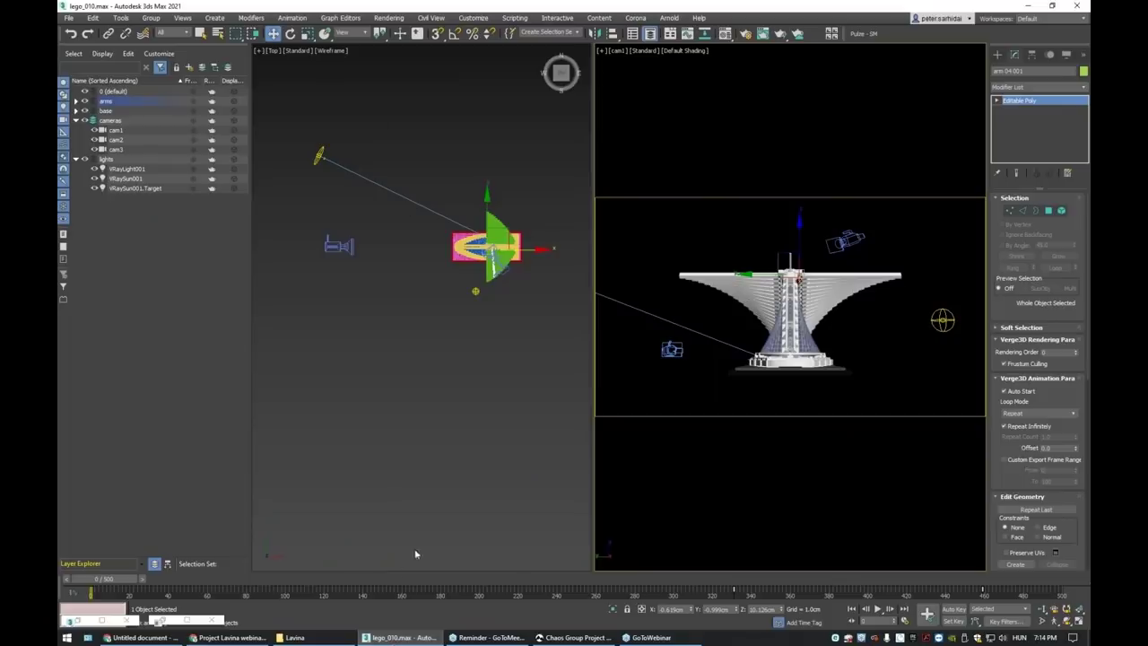
pyautogui.click(185, 620)
pyautogui.click(1075, 7)
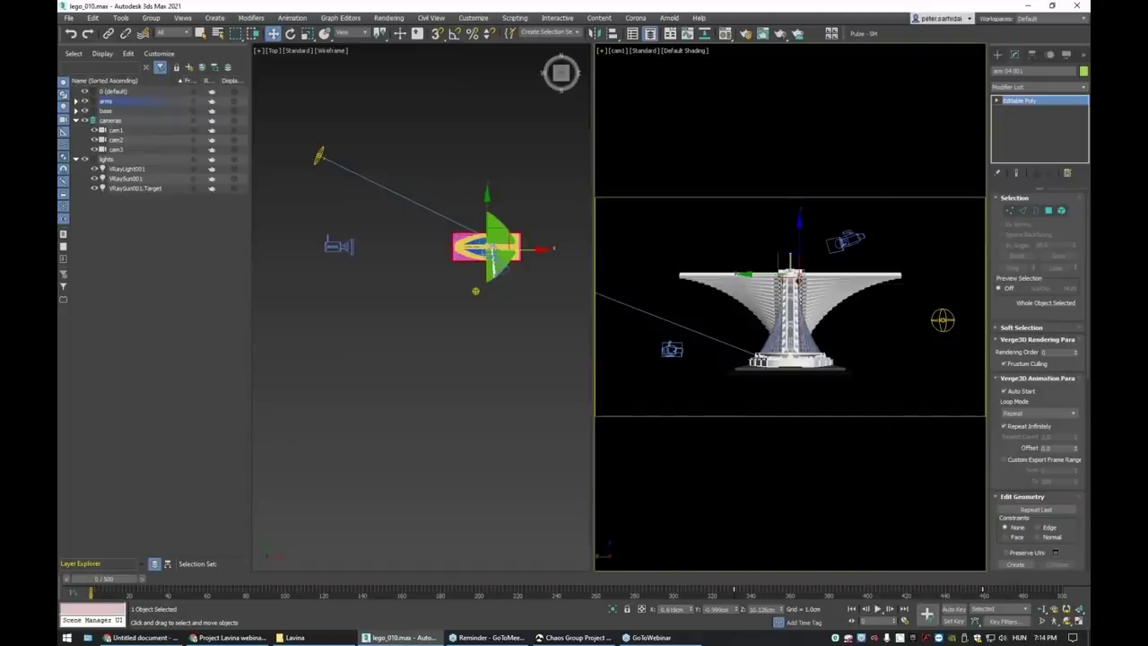
pyautogui.click(873, 36)
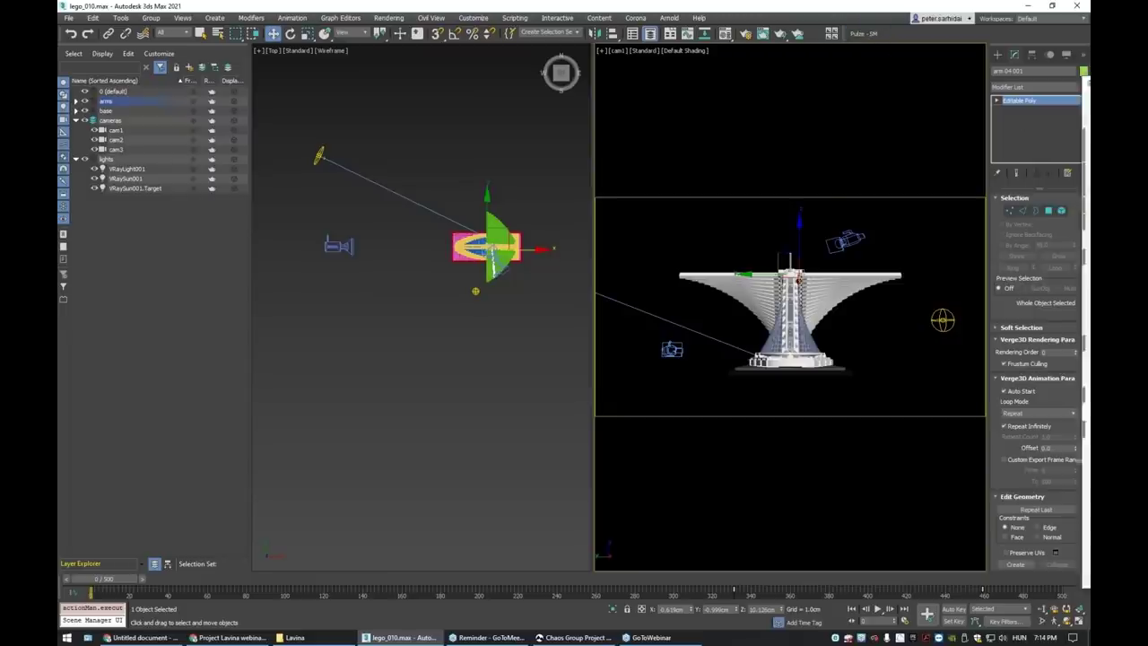
pyautogui.moveTo(879, 129); pyautogui.dragTo(294, 82)
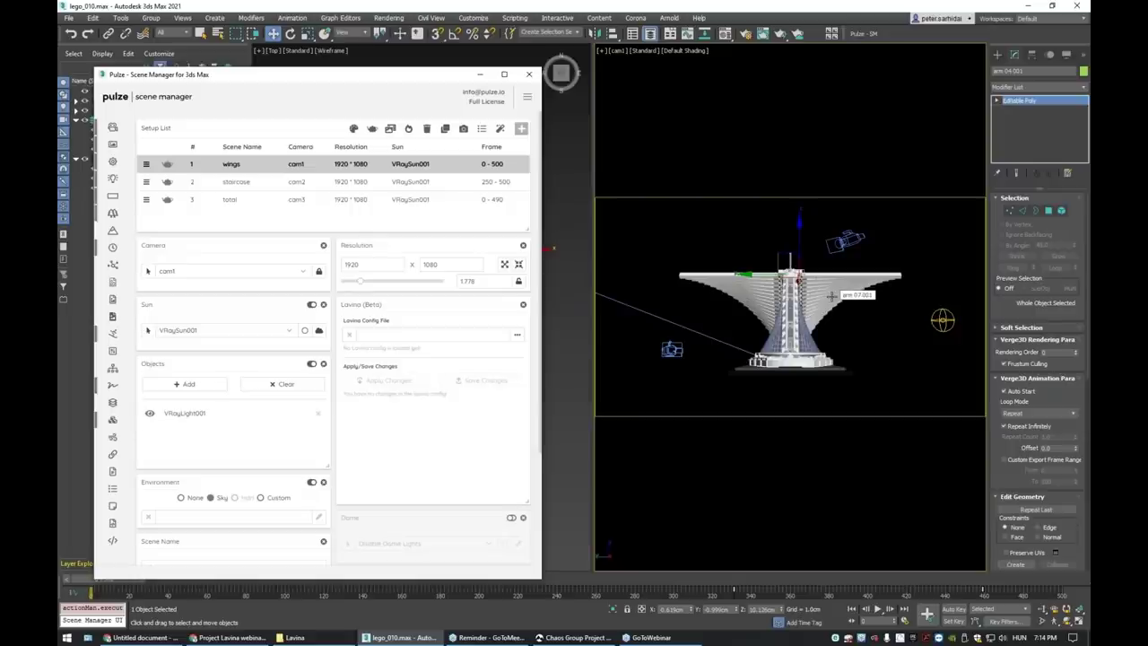
pyautogui.moveTo(315, 78); pyautogui.dragTo(328, 73)
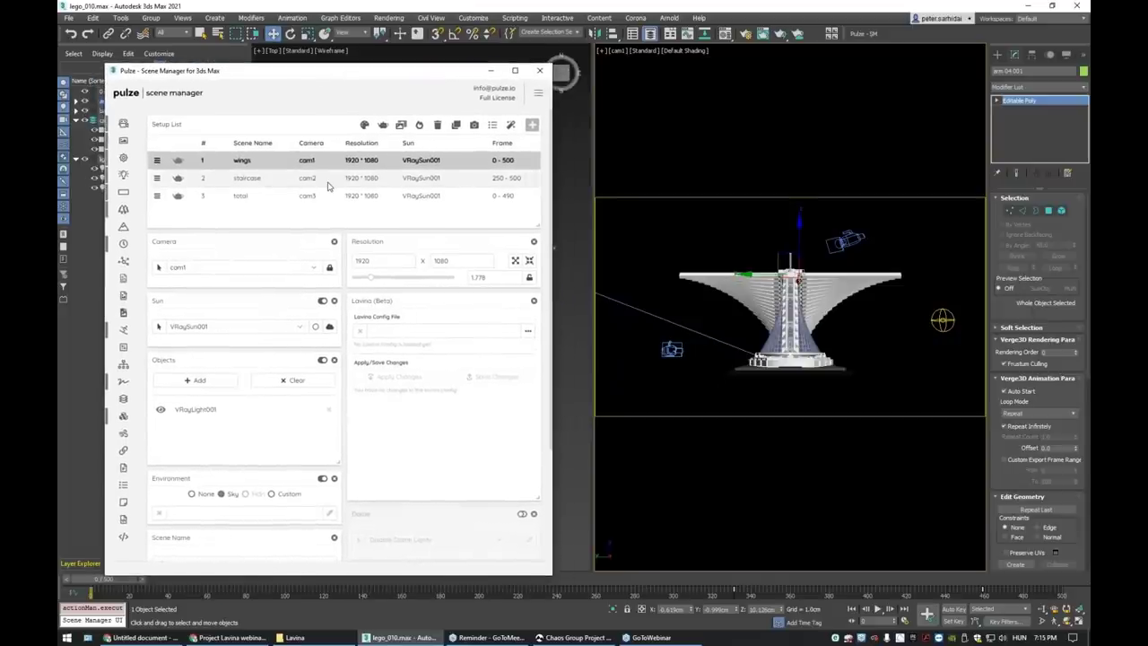
# Cycle through the wings, staircase and total setups in the Setup List to compare their cameras, and return to wings.
pyautogui.click(348, 186)
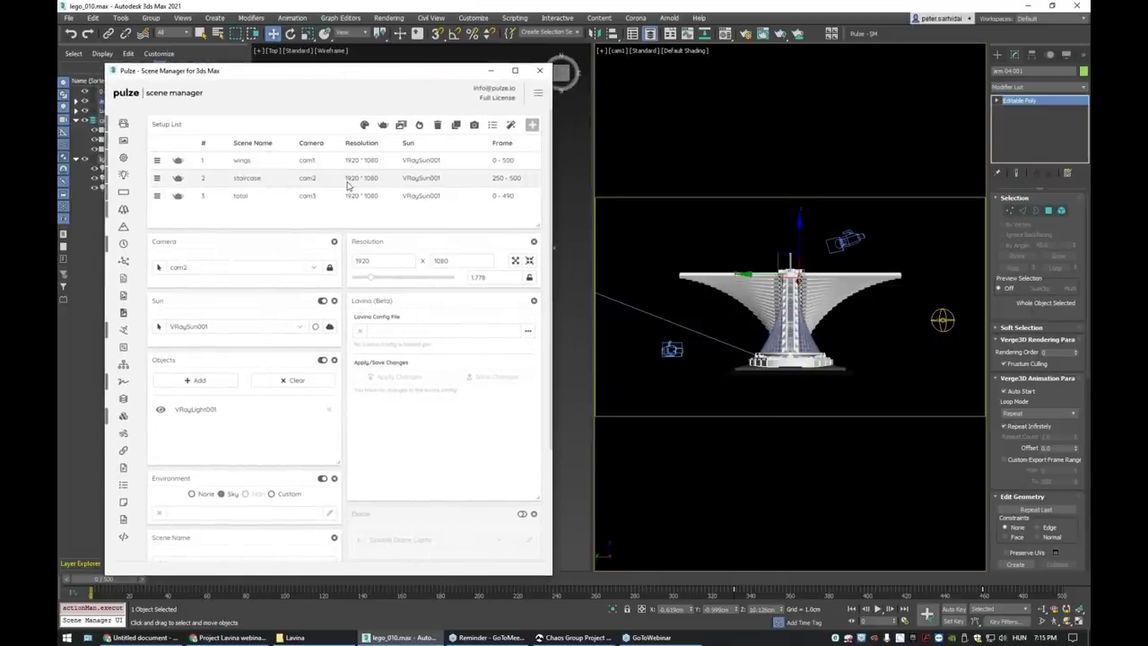
pyautogui.click(343, 195)
pyautogui.click(346, 161)
pyautogui.click(346, 178)
pyautogui.click(348, 195)
pyautogui.click(358, 160)
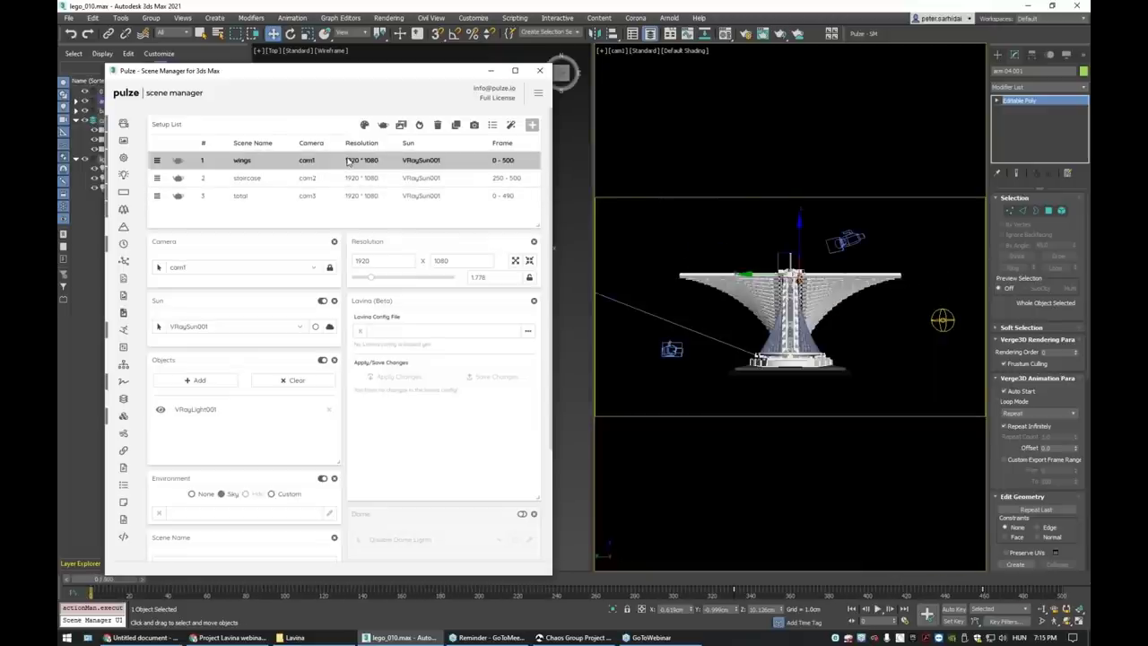
pyautogui.click(398, 183)
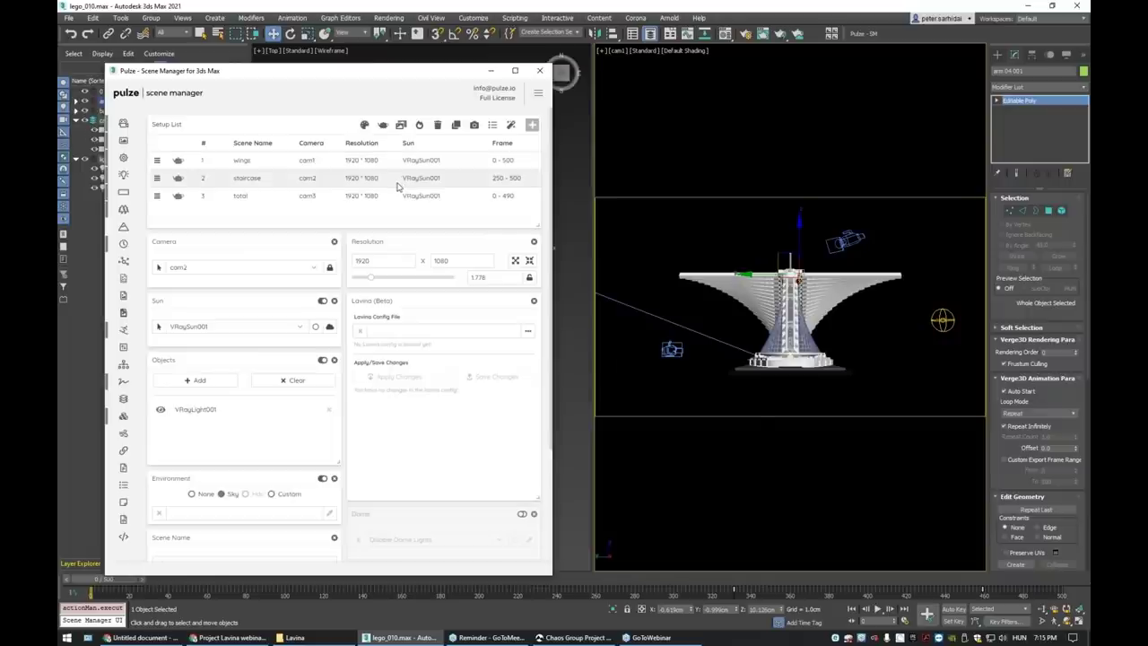
pyautogui.click(381, 190)
pyautogui.click(434, 161)
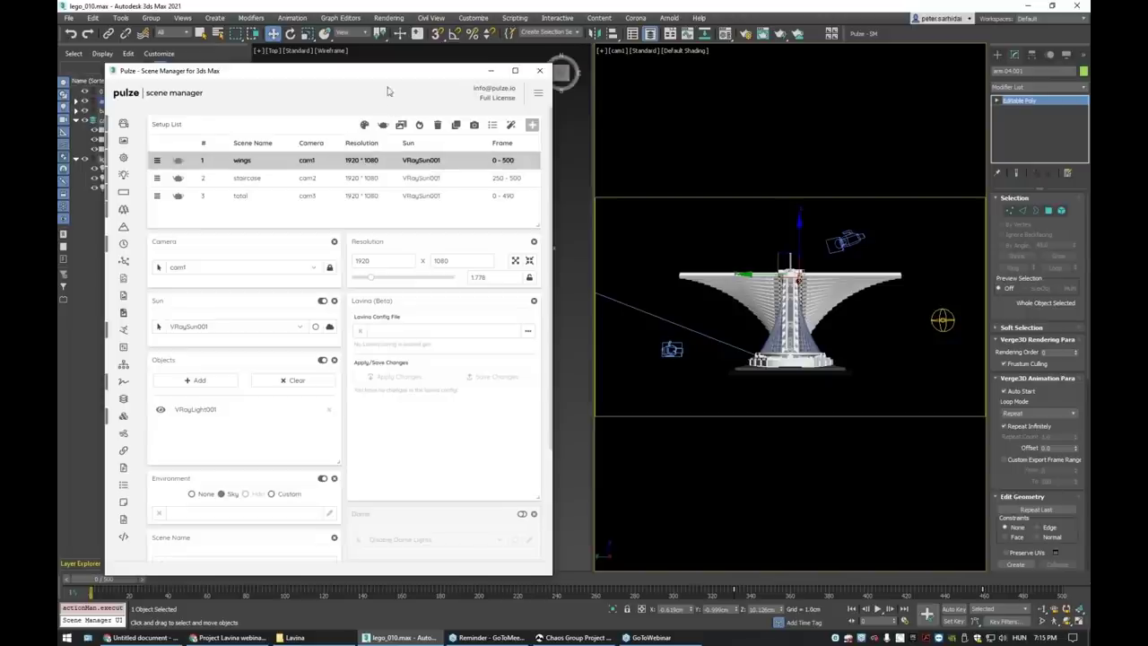
pyautogui.moveTo(384, 77); pyautogui.dragTo(383, 77)
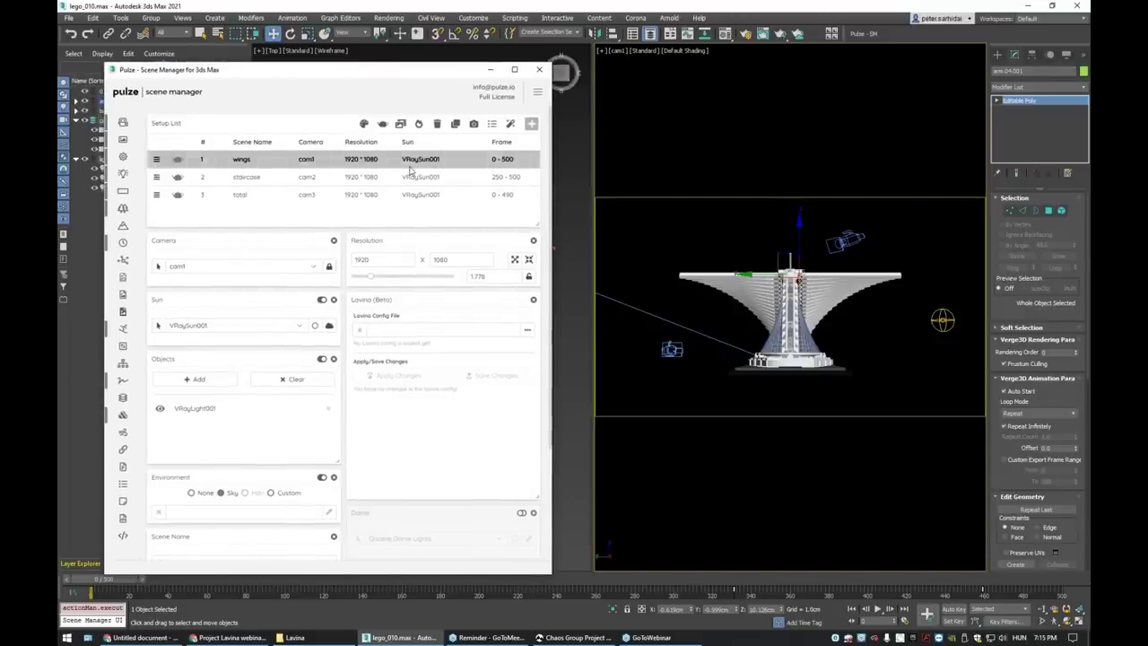
pyautogui.moveTo(396, 80); pyautogui.dragTo(391, 87)
# Compare the staircase setup's cam2 view with the wings setup's cam1 view, leaving wings as the active setup.
pyautogui.click(374, 183)
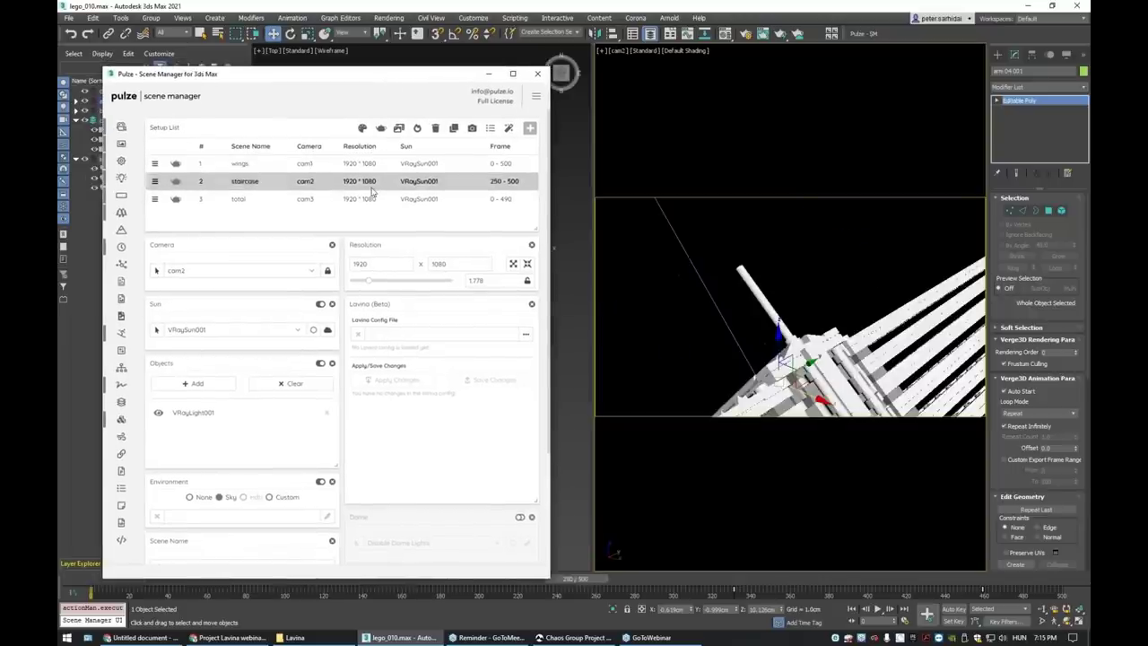
pyautogui.click(375, 196)
pyautogui.click(412, 164)
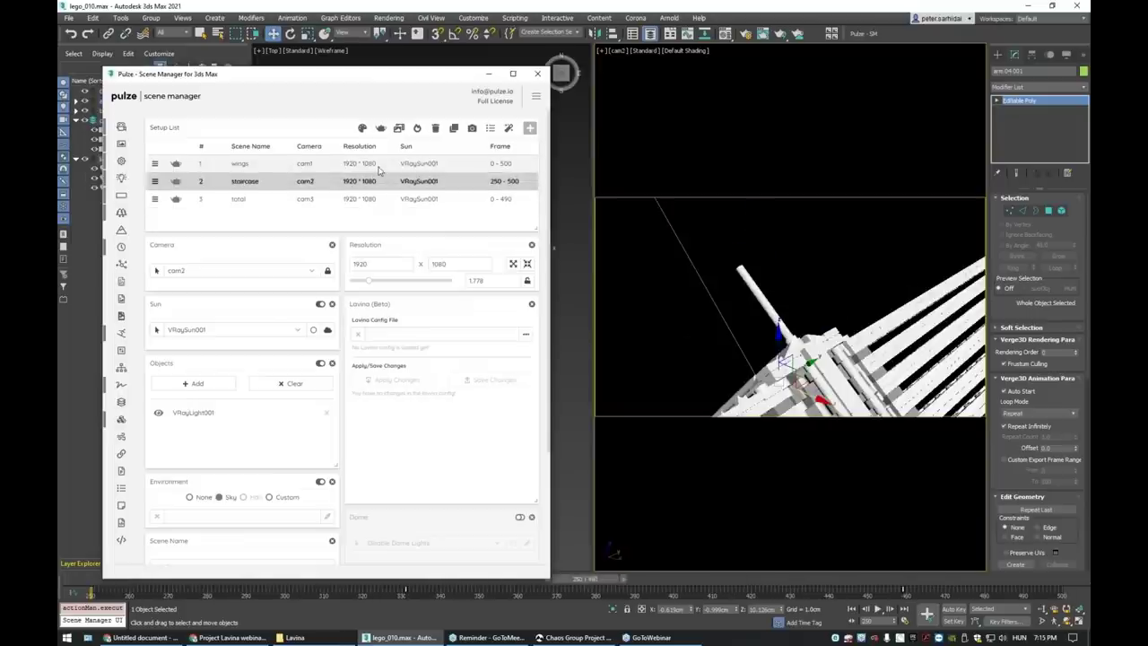
pyautogui.click(449, 182)
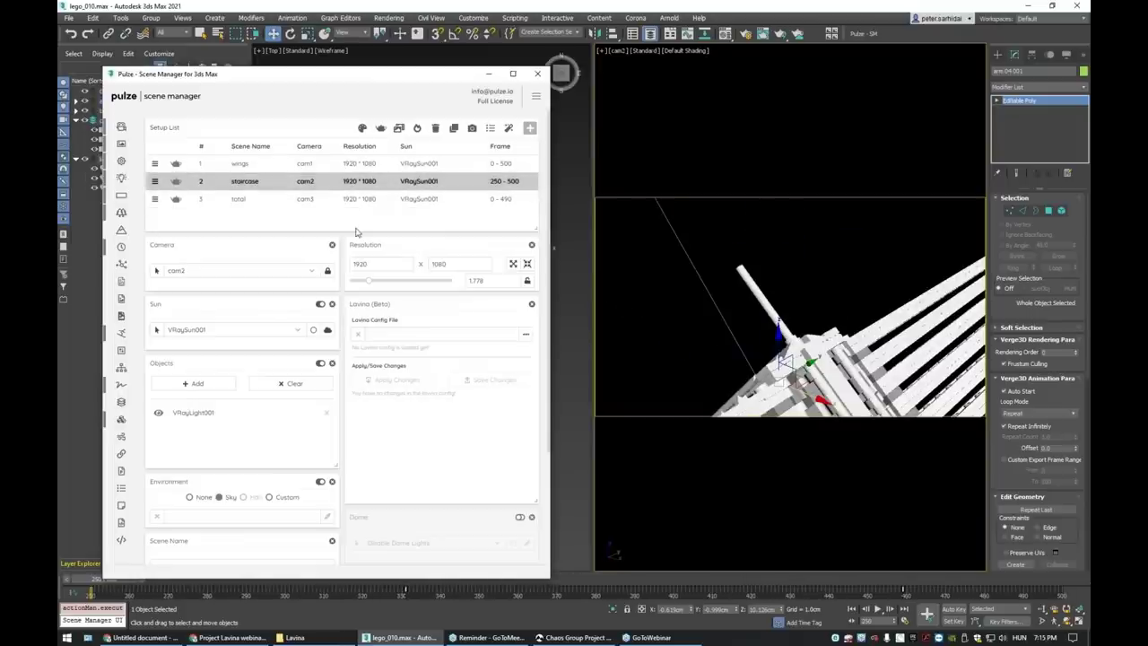
pyautogui.click(364, 200)
pyautogui.click(367, 166)
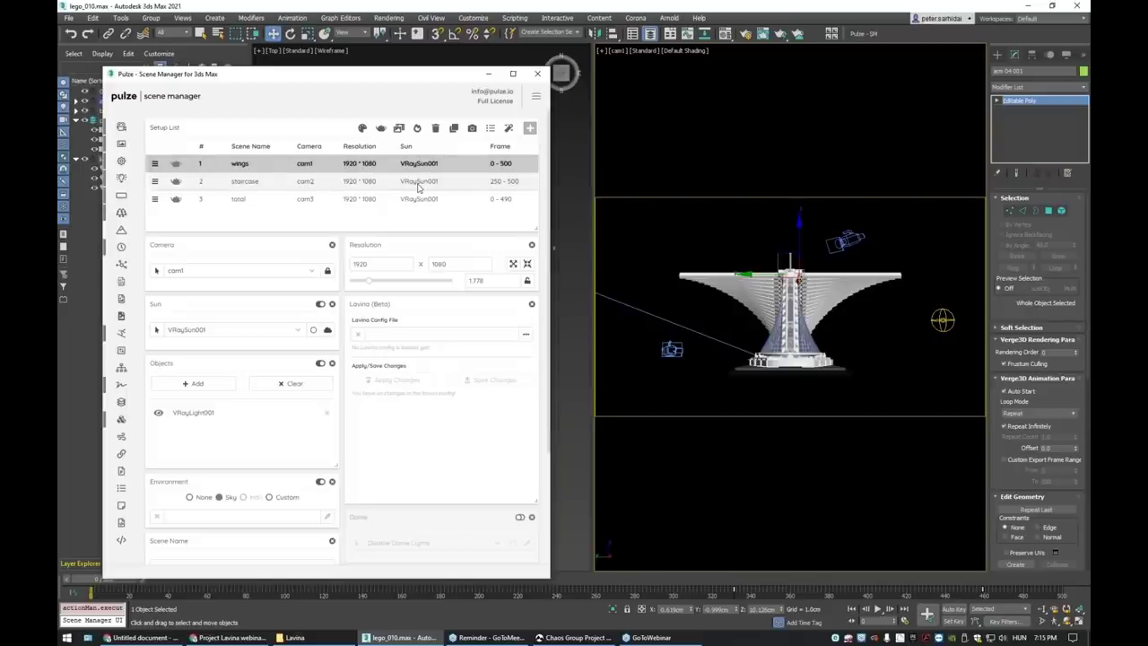
pyautogui.click(417, 183)
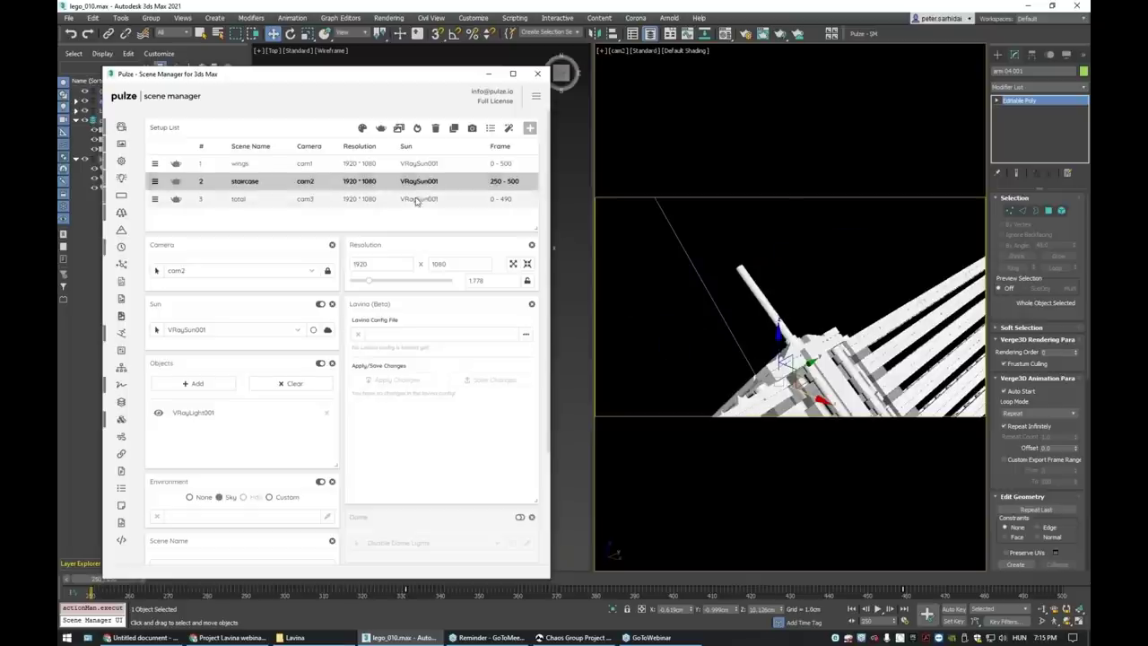
pyautogui.click(435, 163)
pyautogui.moveTo(439, 75); pyautogui.dragTo(435, 74)
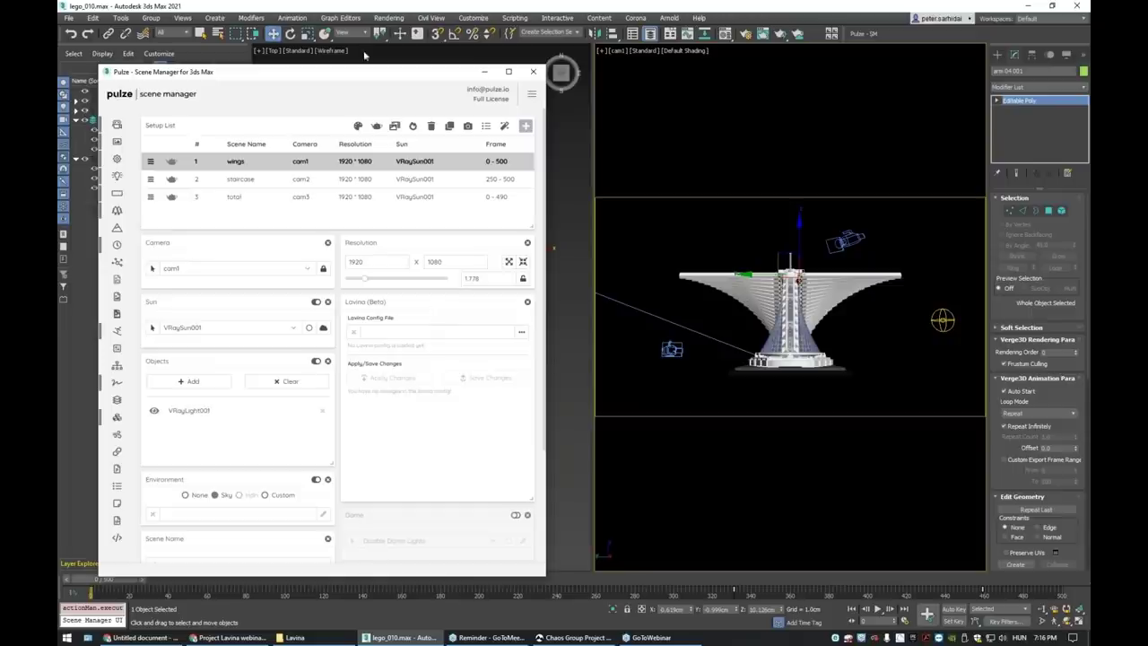
pyautogui.moveTo(372, 72); pyautogui.dragTo(378, 69)
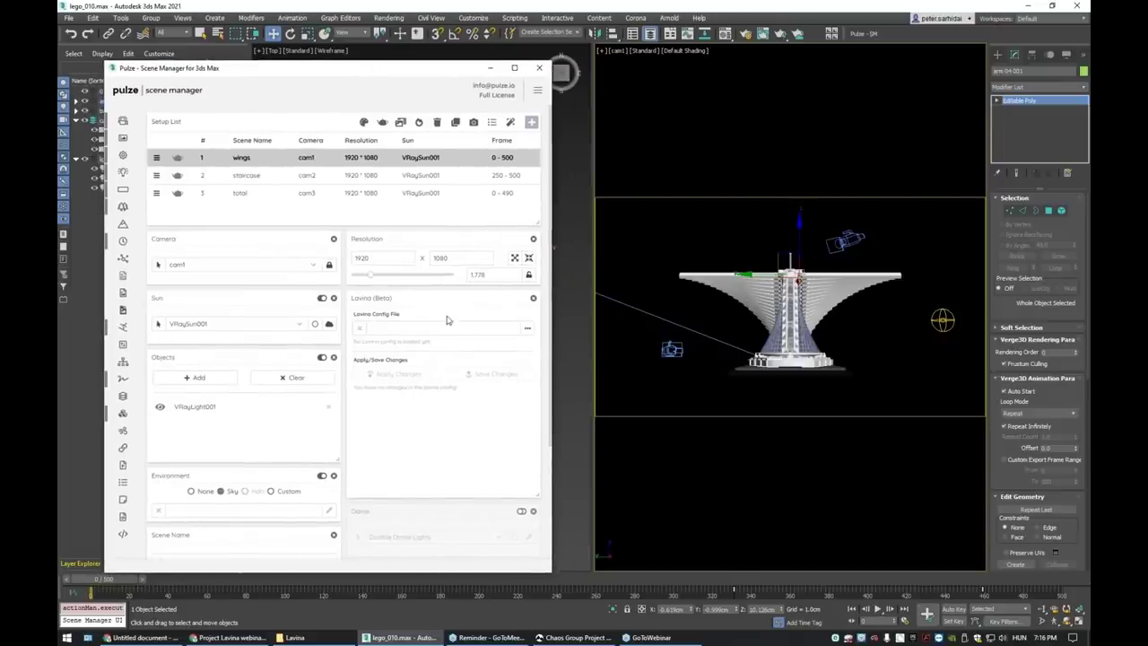
# Cycle through the staircase, total and wings setups twice to compare their camera views, ending on wings.
pyautogui.moveTo(418, 72); pyautogui.dragTo(431, 63)
pyautogui.click(422, 170)
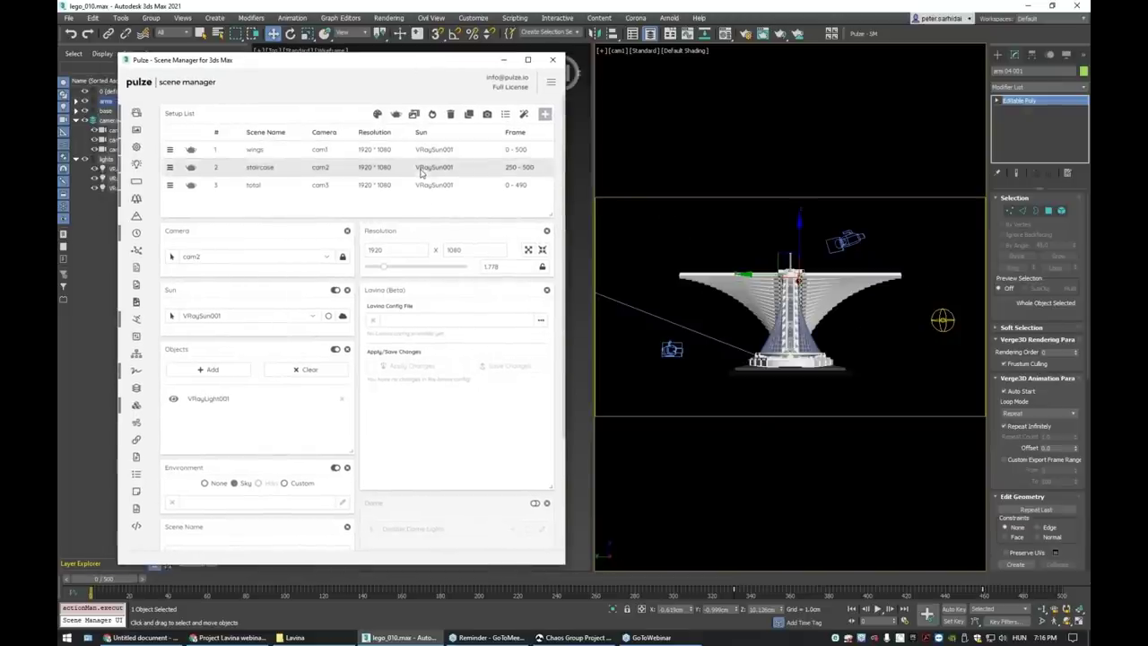
pyautogui.click(403, 184)
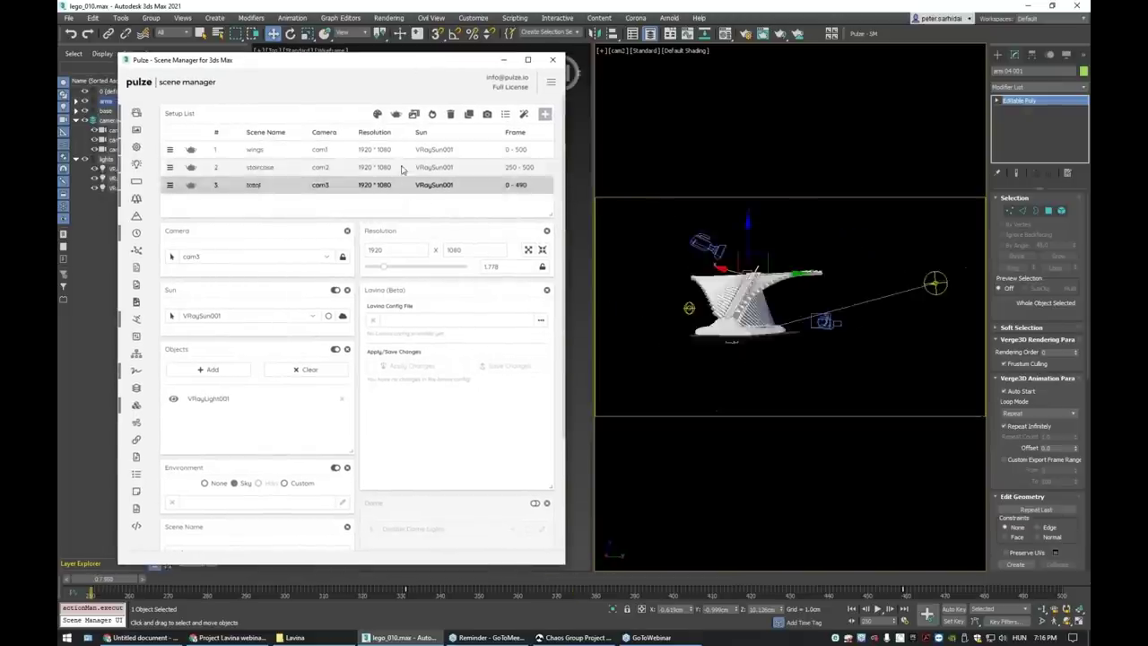
pyautogui.click(394, 149)
pyautogui.click(395, 166)
pyautogui.click(392, 185)
pyautogui.click(395, 150)
pyautogui.moveTo(449, 68); pyautogui.dragTo(432, 73)
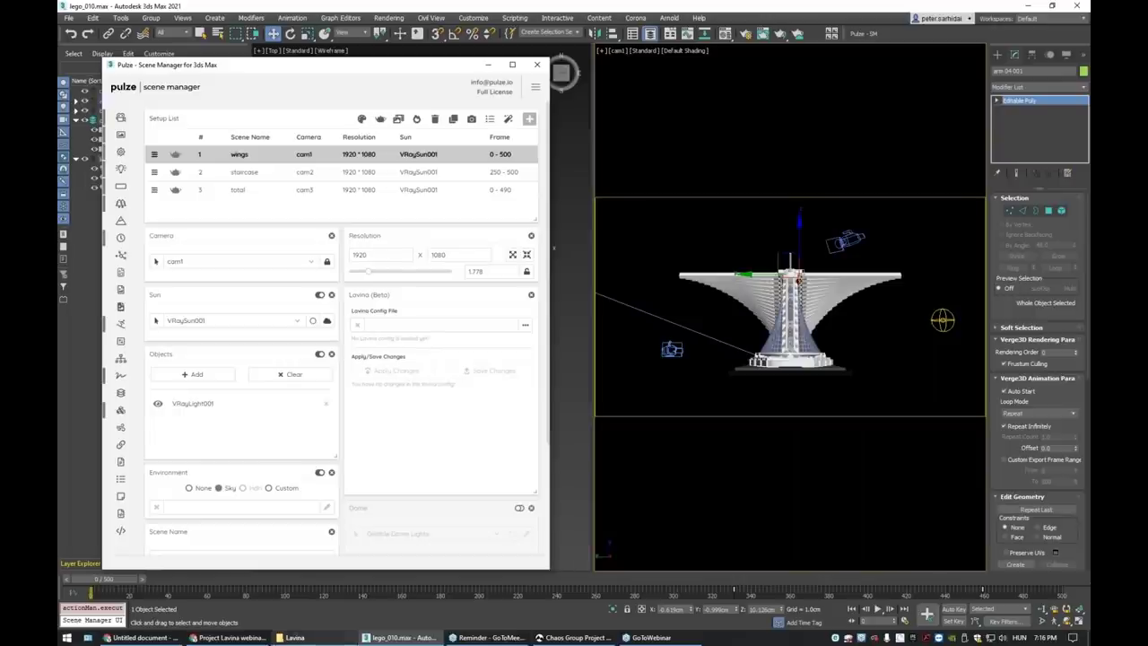
# Switch to Lavina and save the current scene config under the new name lego_014.vrdx in the Lavina folder.
pyautogui.click(570, 639)
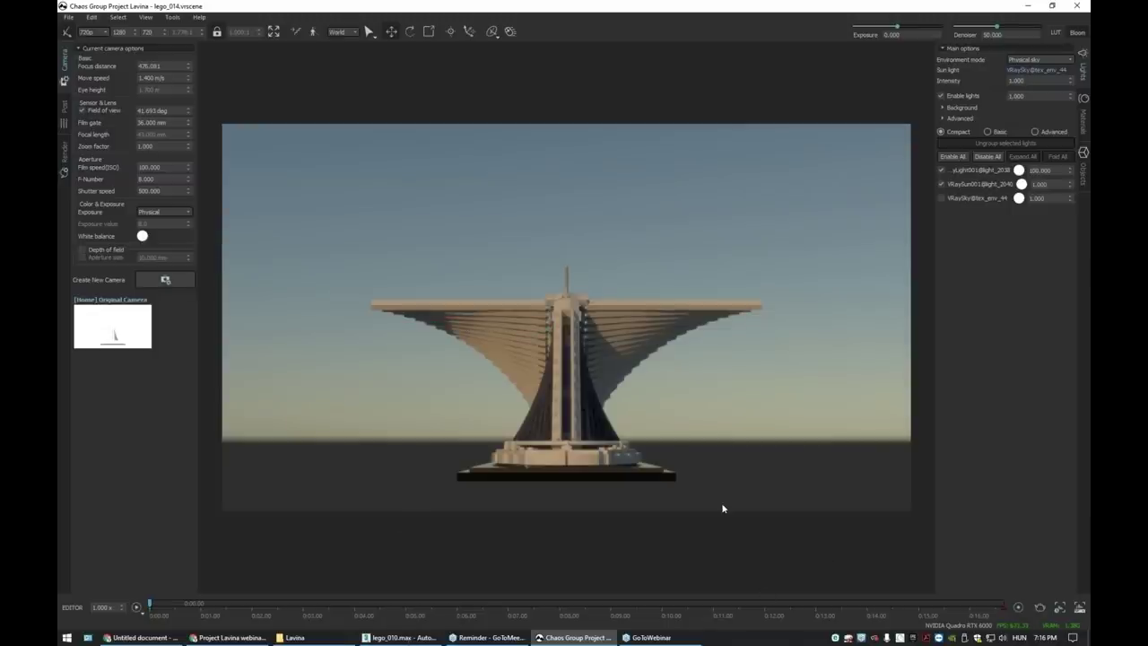
pyautogui.click(68, 17)
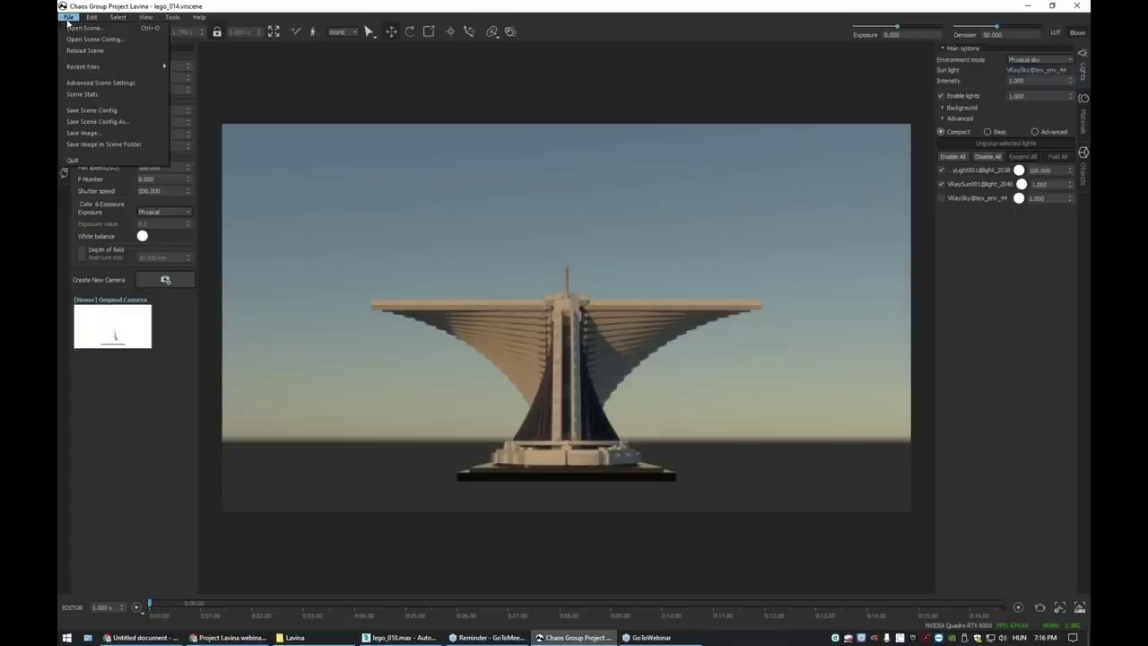
pyautogui.click(128, 122)
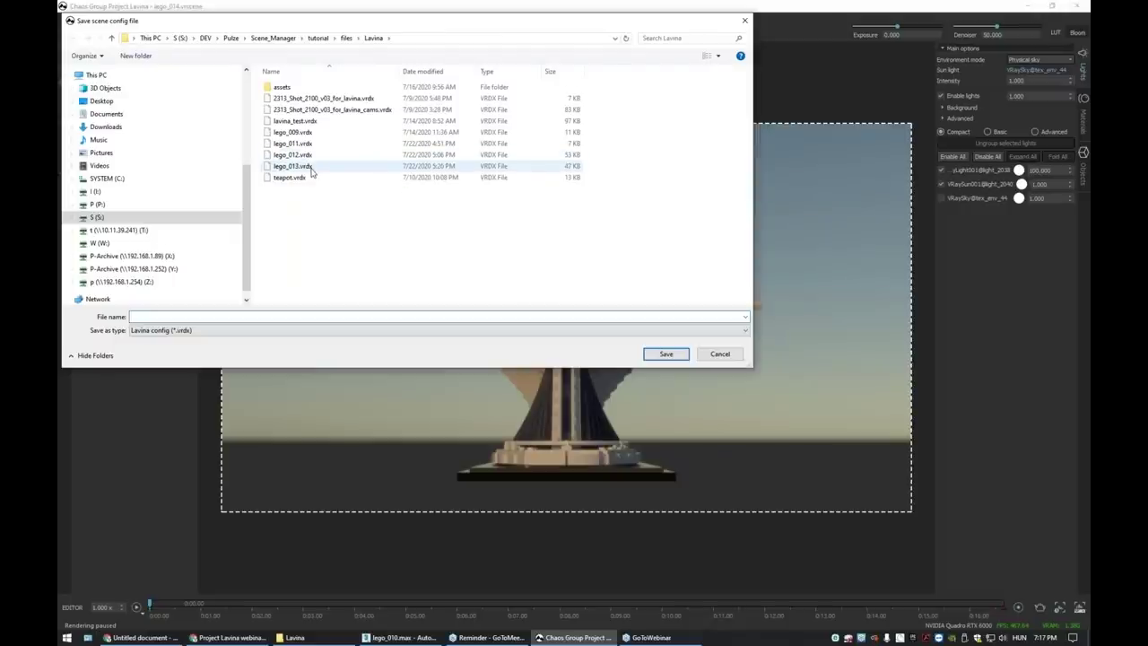
pyautogui.click(311, 172)
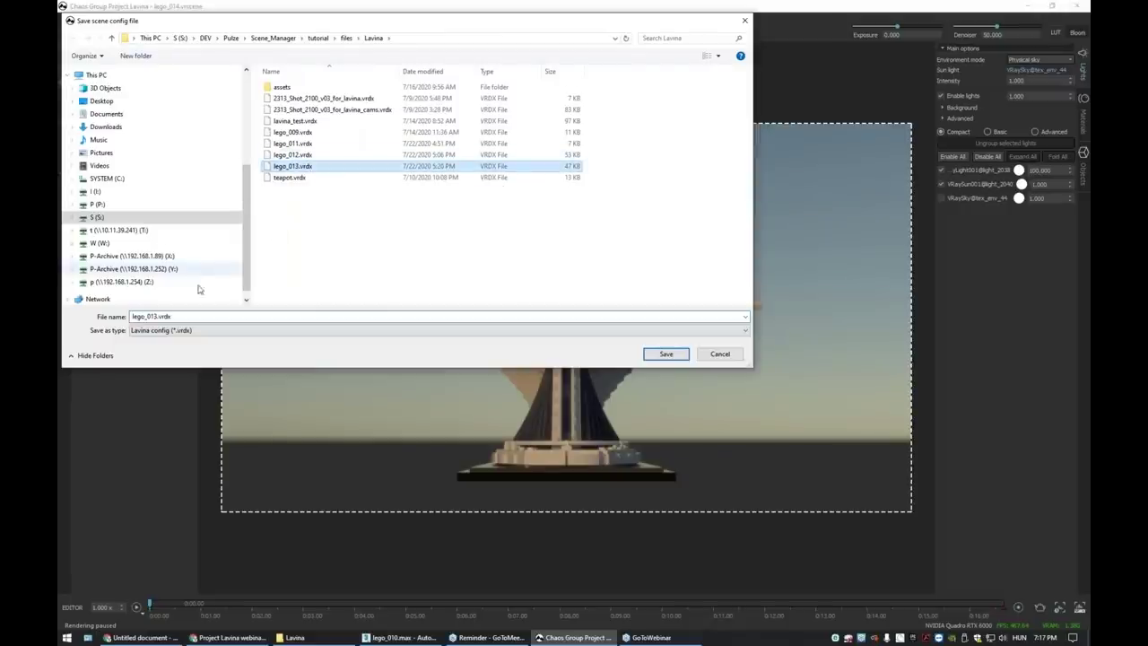
pyautogui.click(158, 318)
pyautogui.moveTo(158, 318); pyautogui.dragTo(153, 319)
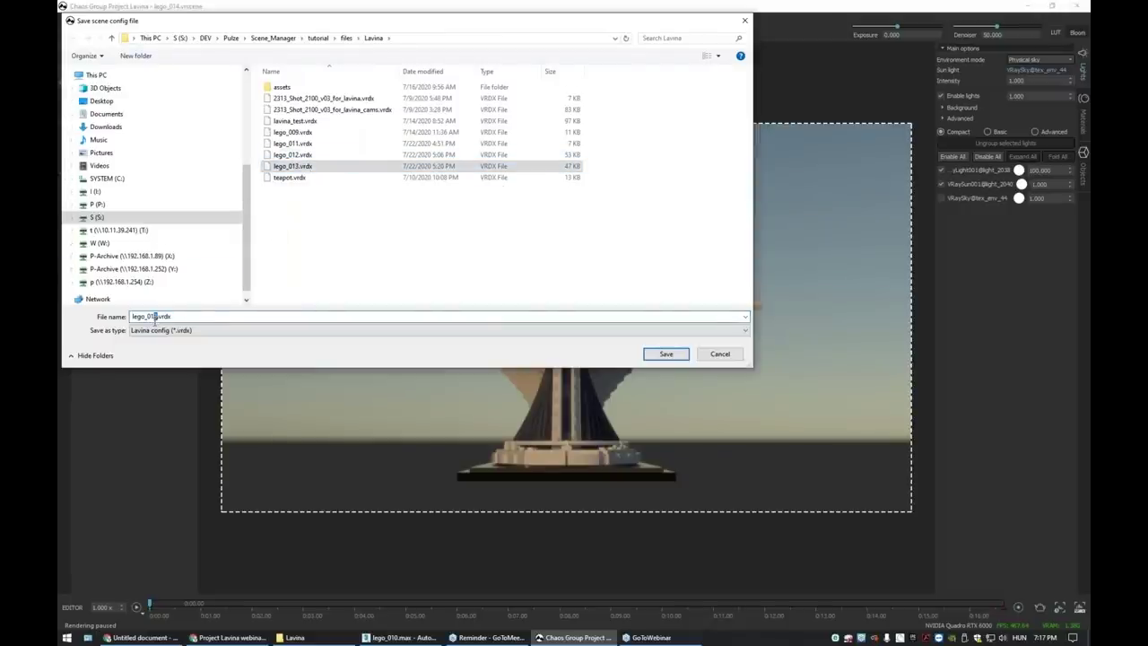
pyautogui.press('BackSpace')
pyautogui.write('4')
pyautogui.click(665, 354)
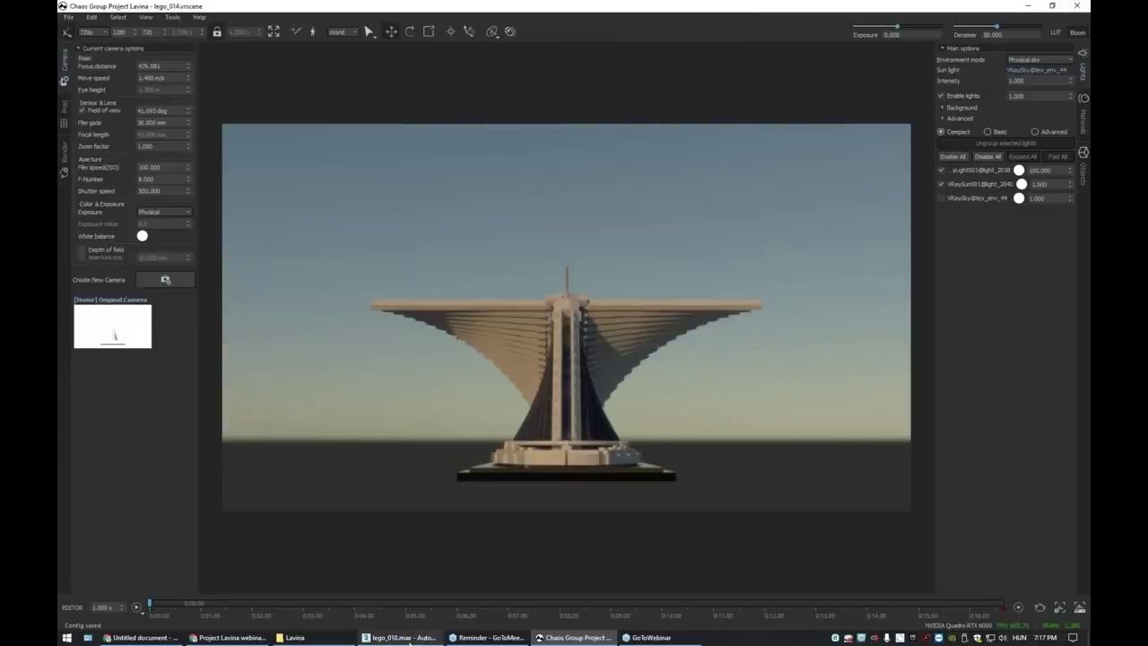
# In 3ds Max, load lego_014.vrdx as Scene Manager's Lavina config file and save the setup cameras to it.
pyautogui.click(408, 639)
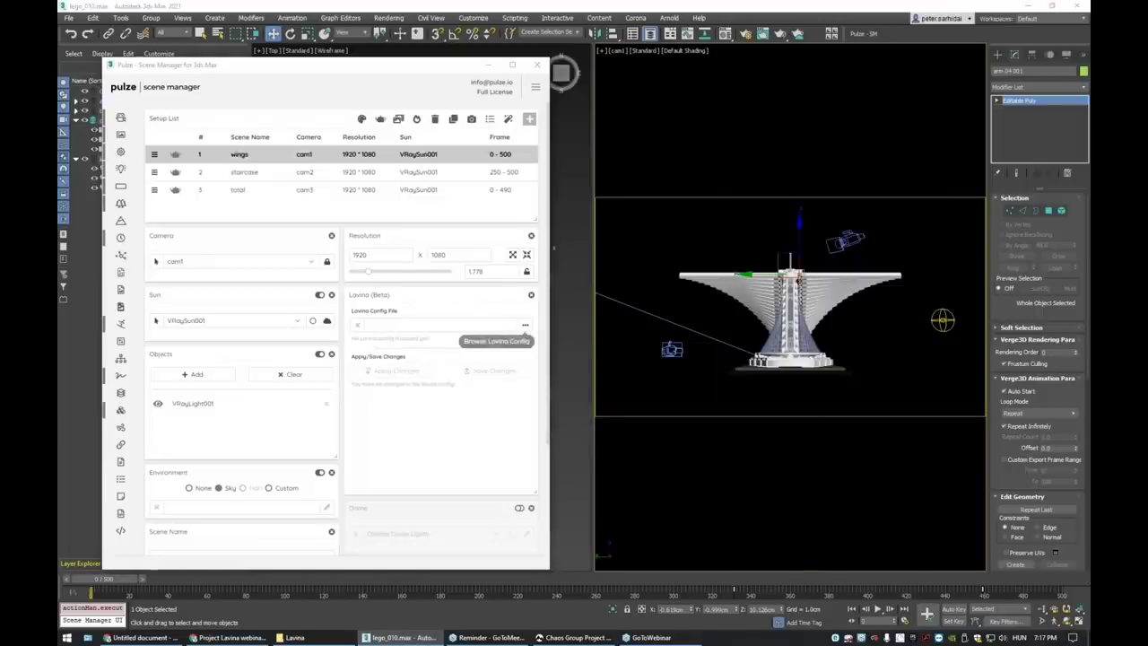
pyautogui.click(525, 326)
pyautogui.click(172, 41)
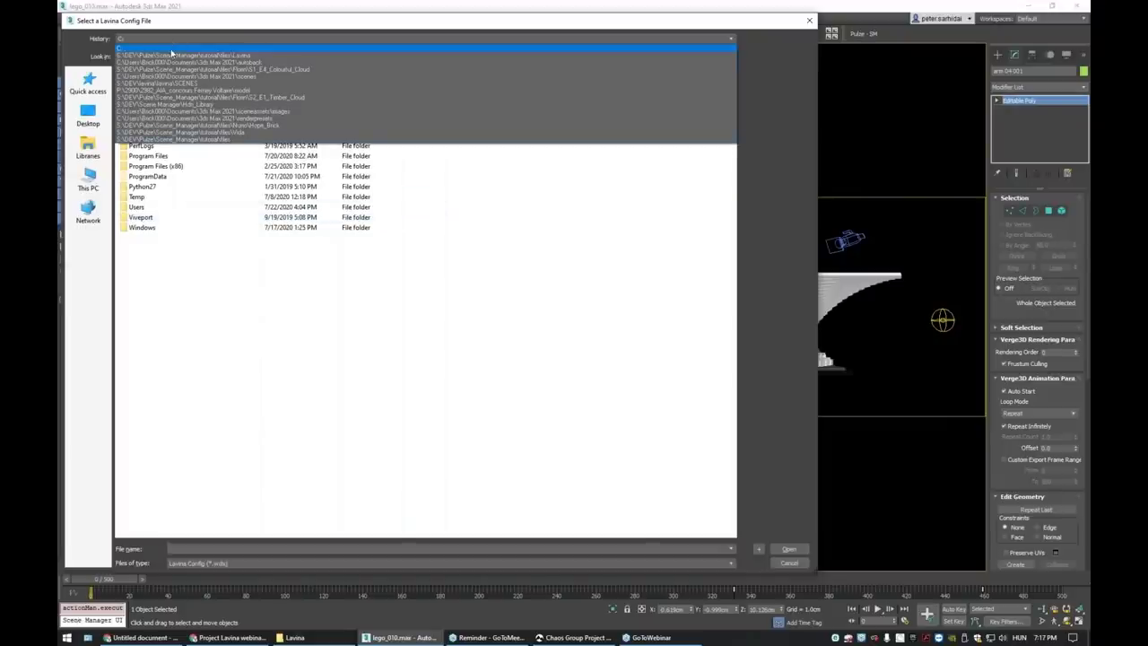
pyautogui.click(172, 57)
pyautogui.click(174, 167)
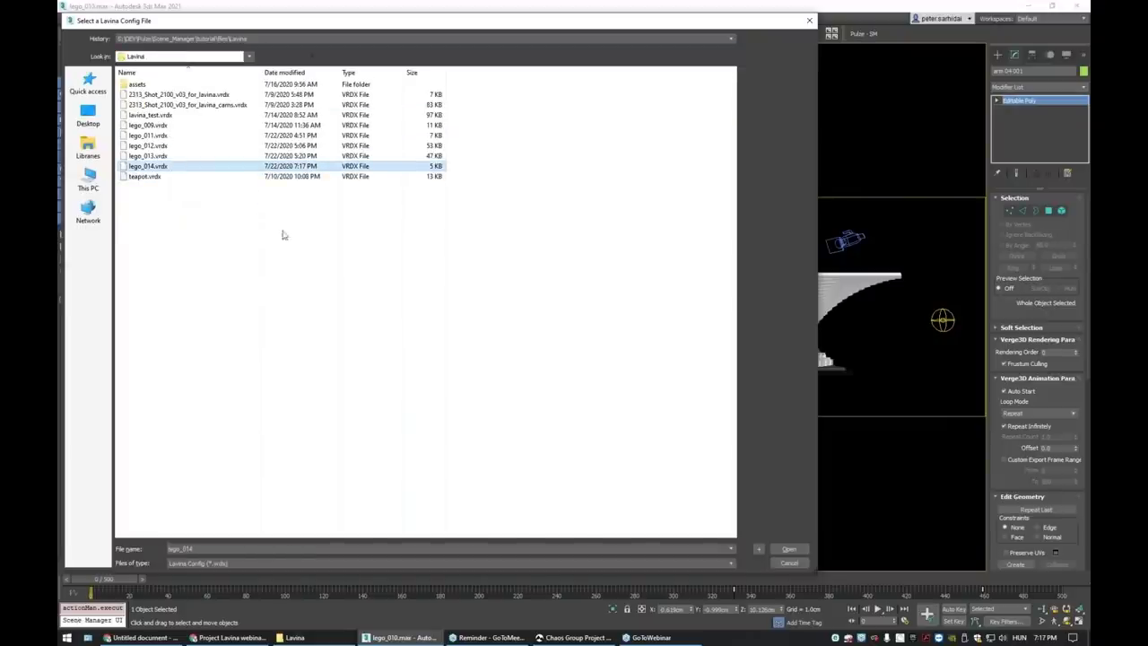
pyautogui.click(789, 548)
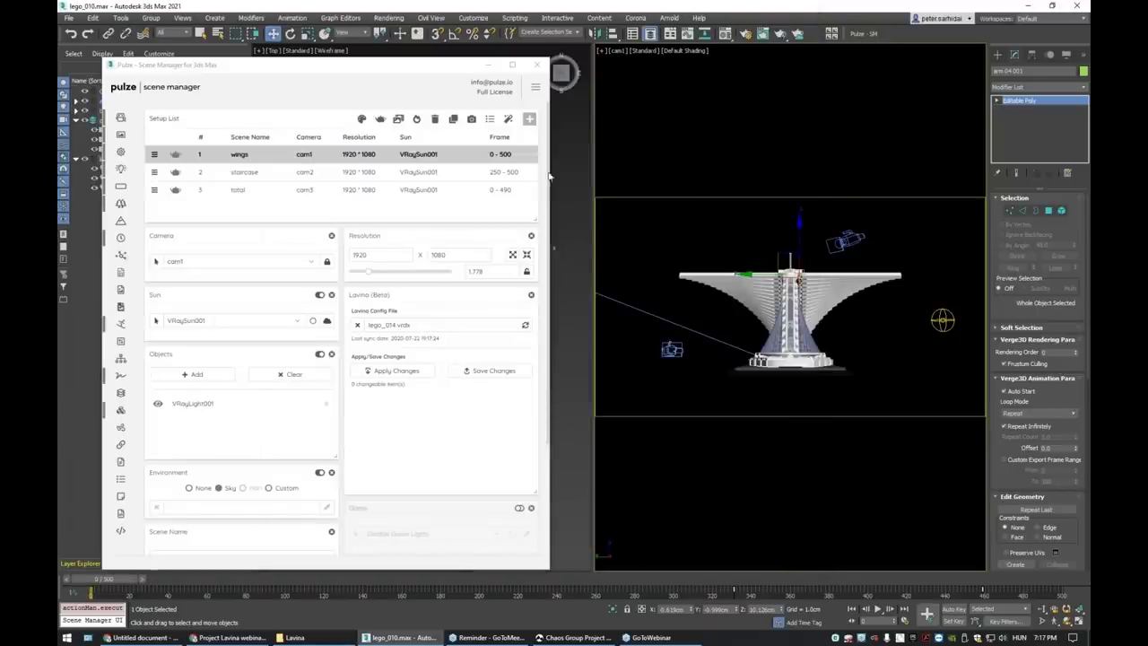
pyautogui.click(484, 374)
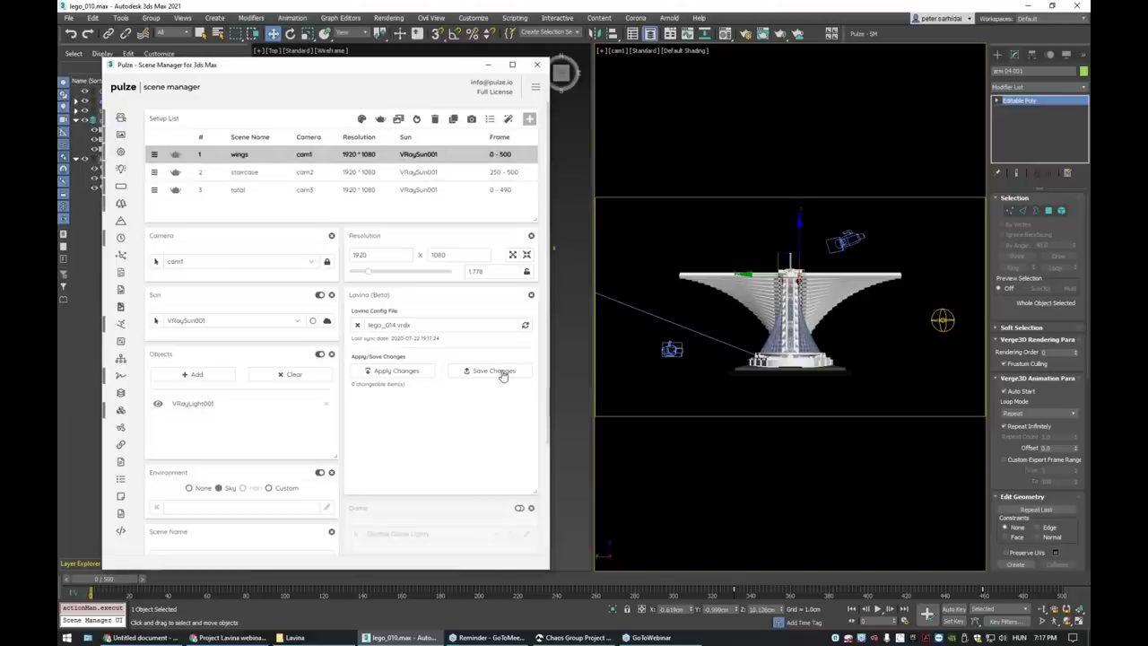
pyautogui.moveTo(436, 69); pyautogui.dragTo(431, 69)
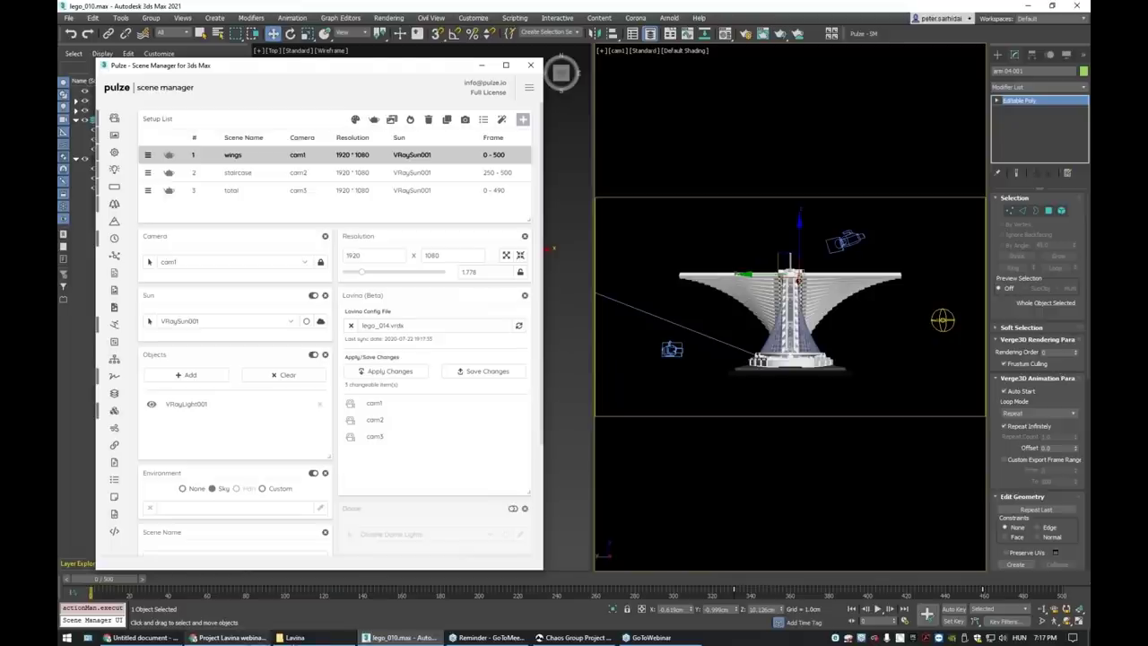
# Switch to Lavina, open the lego_014.vrdx scene config, and view the imported cam1 and cam2 cameras.
pyautogui.click(574, 638)
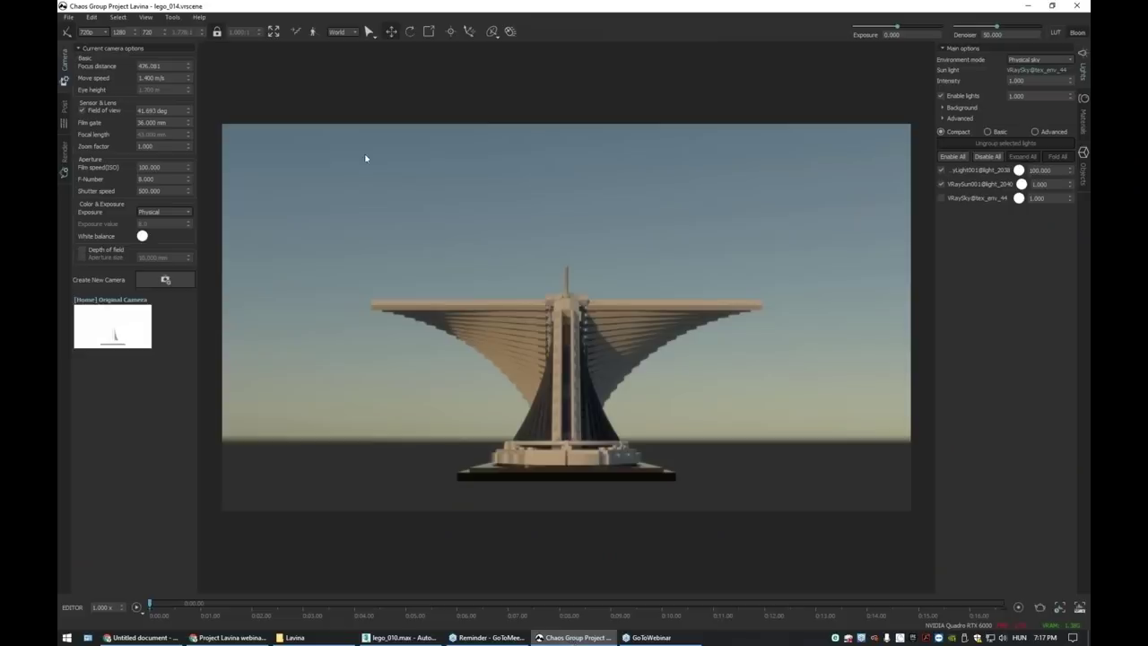
pyautogui.click(68, 17)
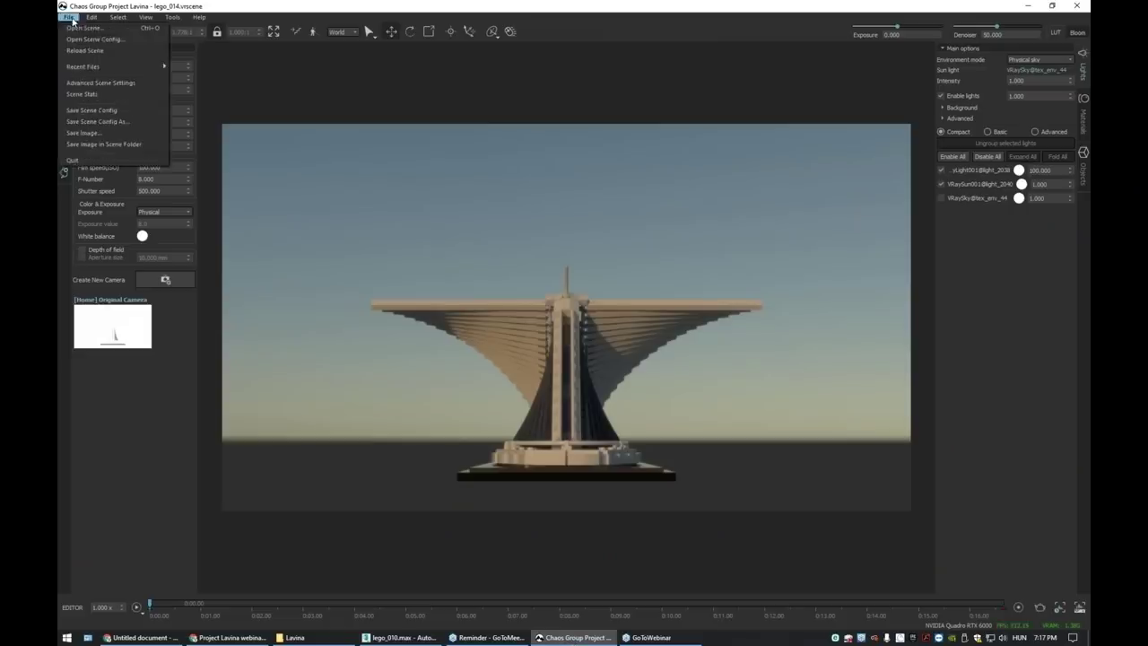
pyautogui.click(106, 40)
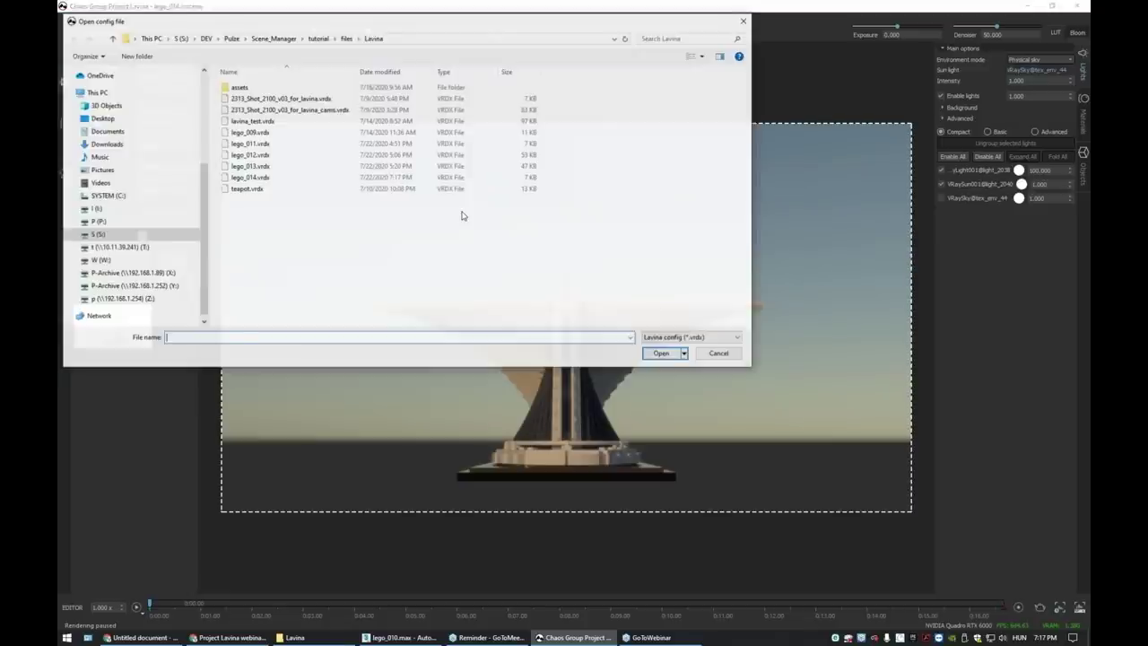
pyautogui.click(661, 353)
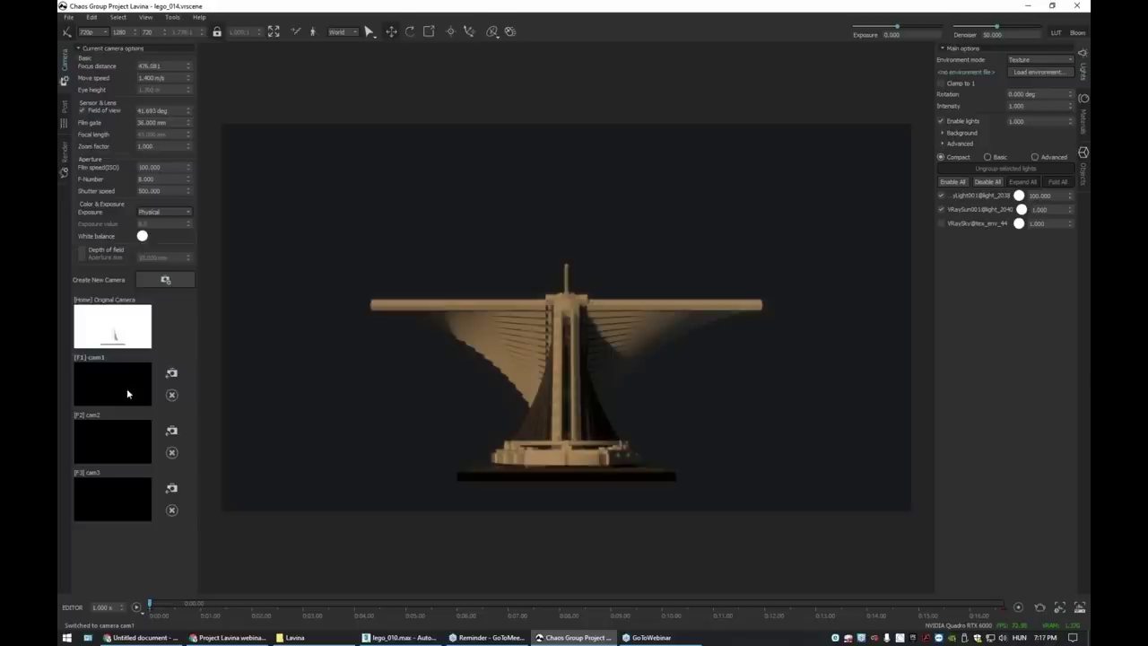
pyautogui.click(121, 443)
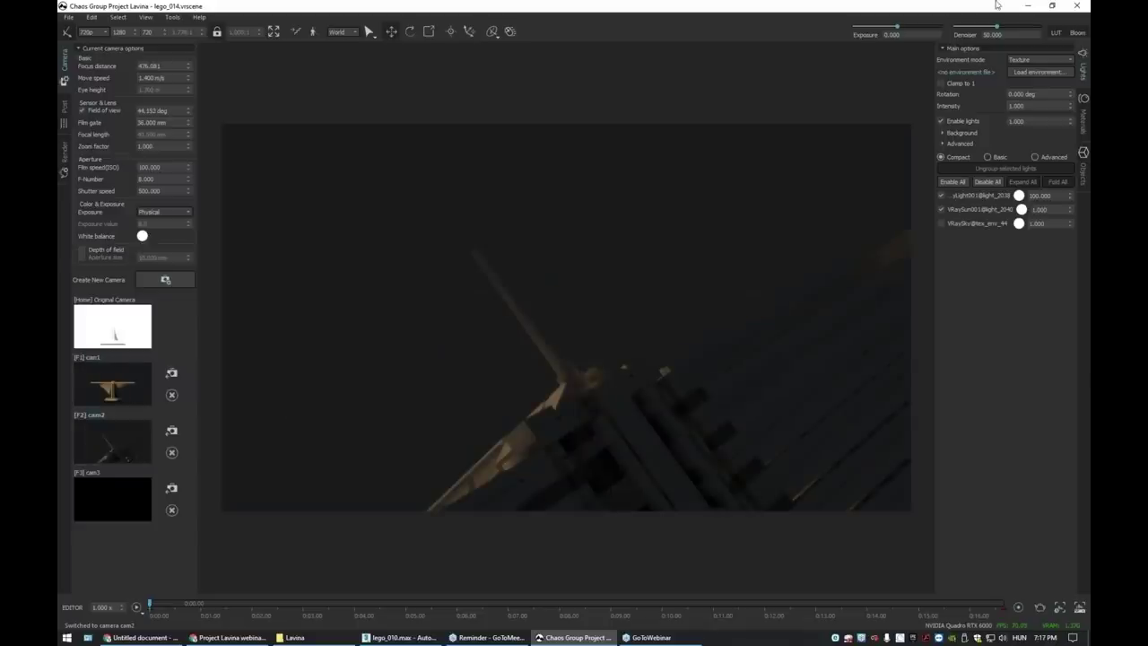
# Keep the camera exposure on Physical and set the environment mode to Physical sky.
pyautogui.click(161, 212)
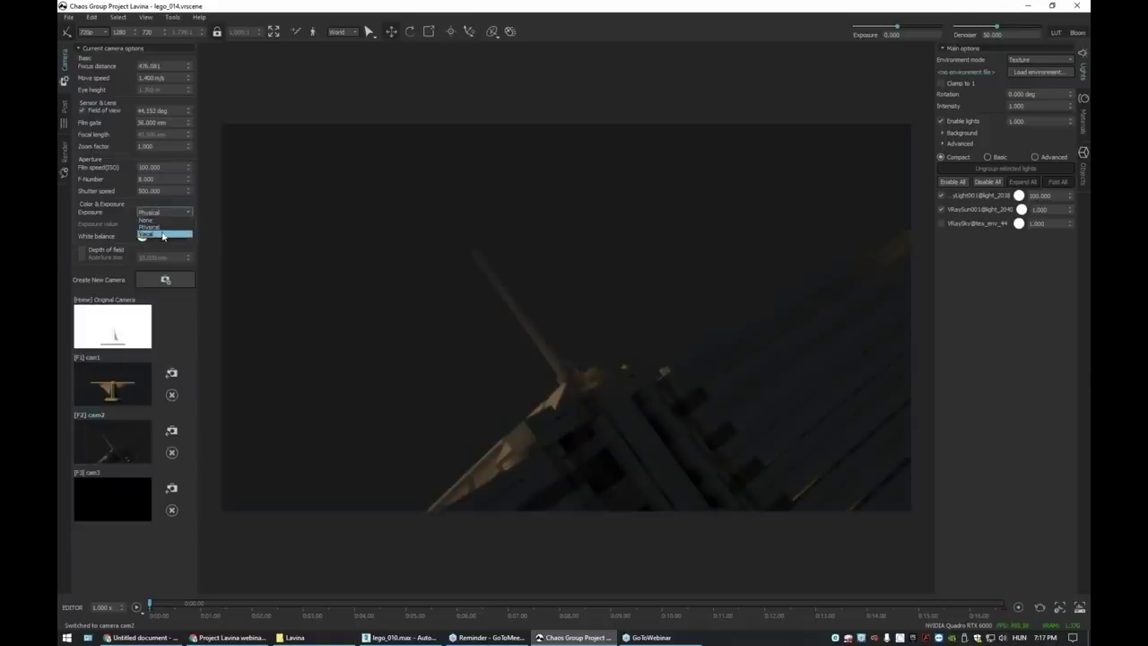
pyautogui.click(148, 227)
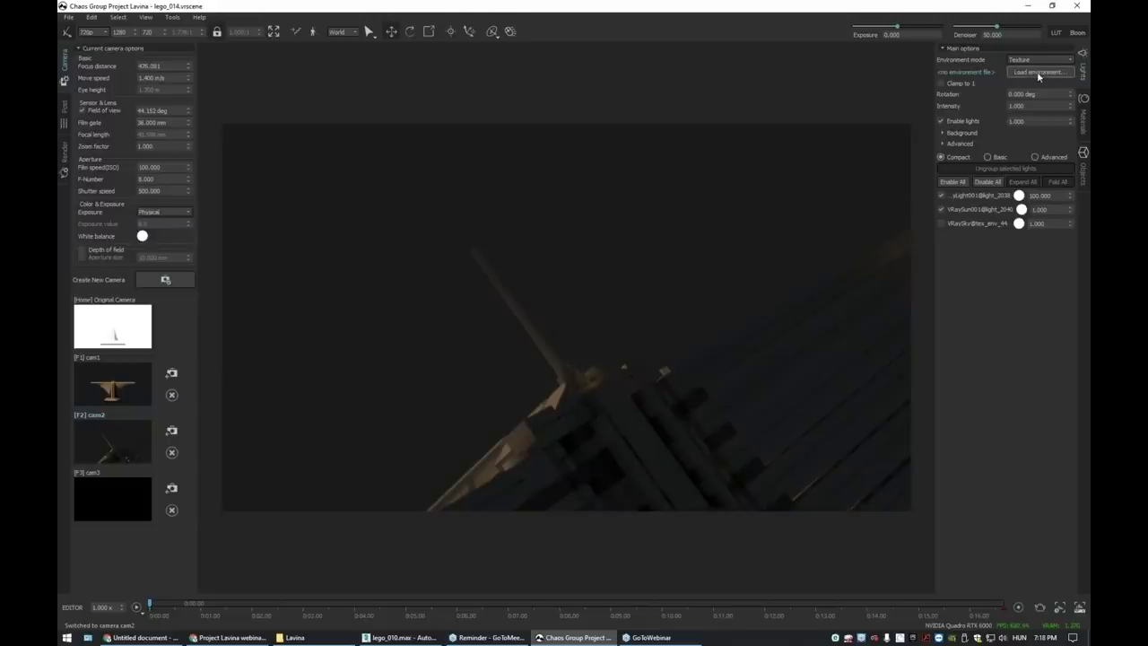
pyautogui.click(1038, 59)
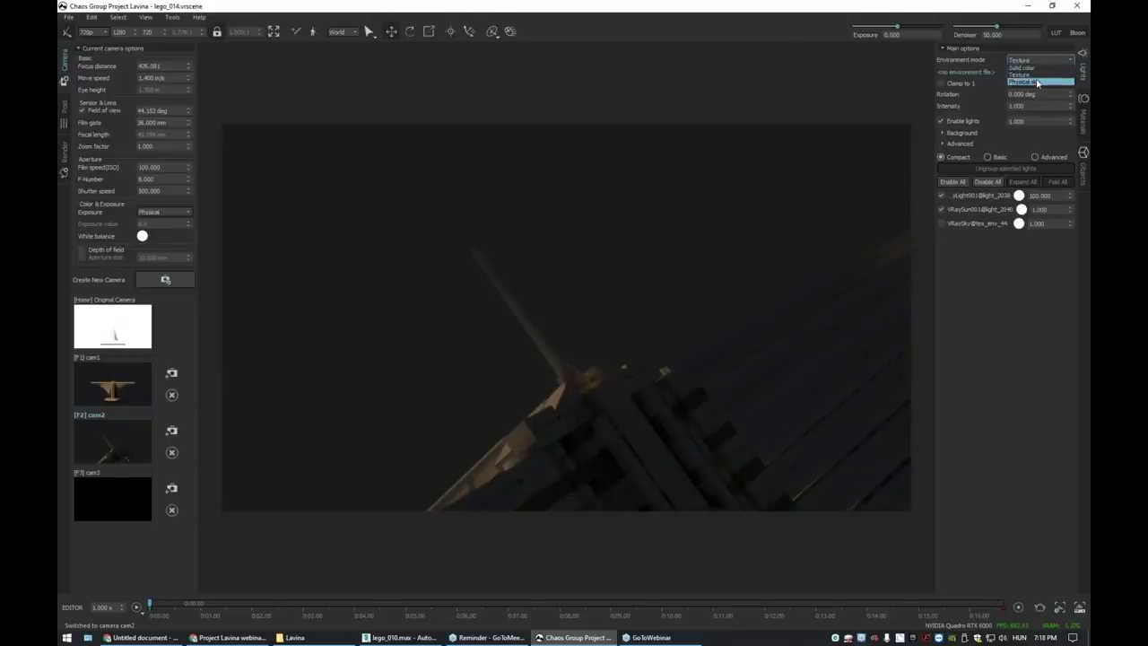
pyautogui.click(1038, 83)
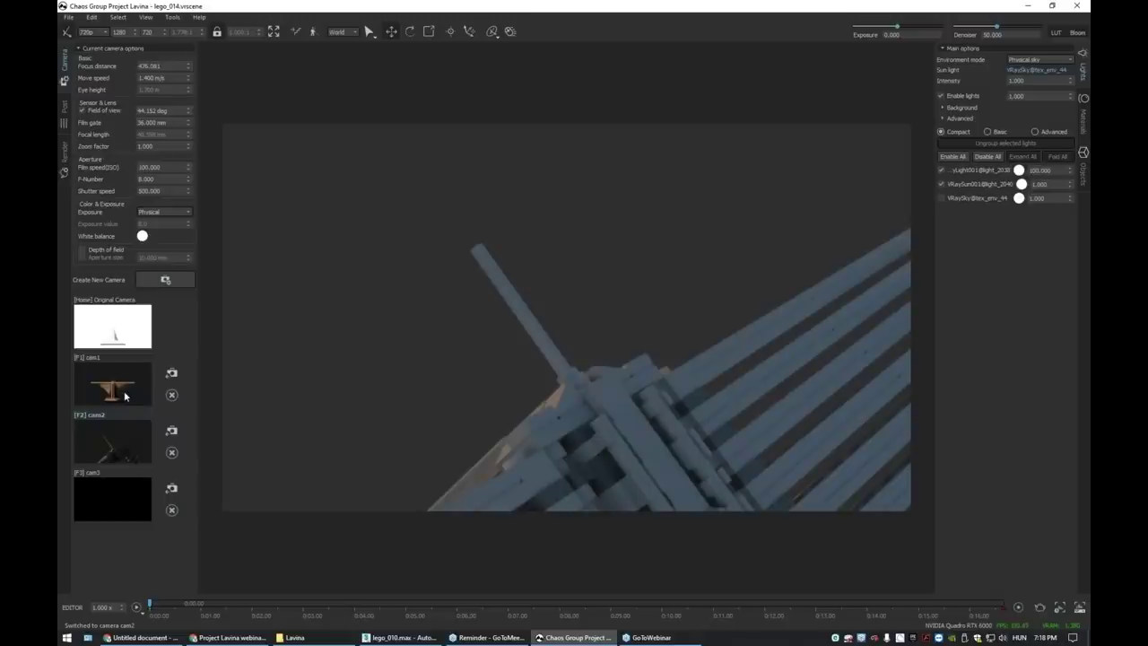
# Review the cam1, cam2 and cam3 views under the sky, and briefly scrub the start of the animation.
pyautogui.click(125, 395)
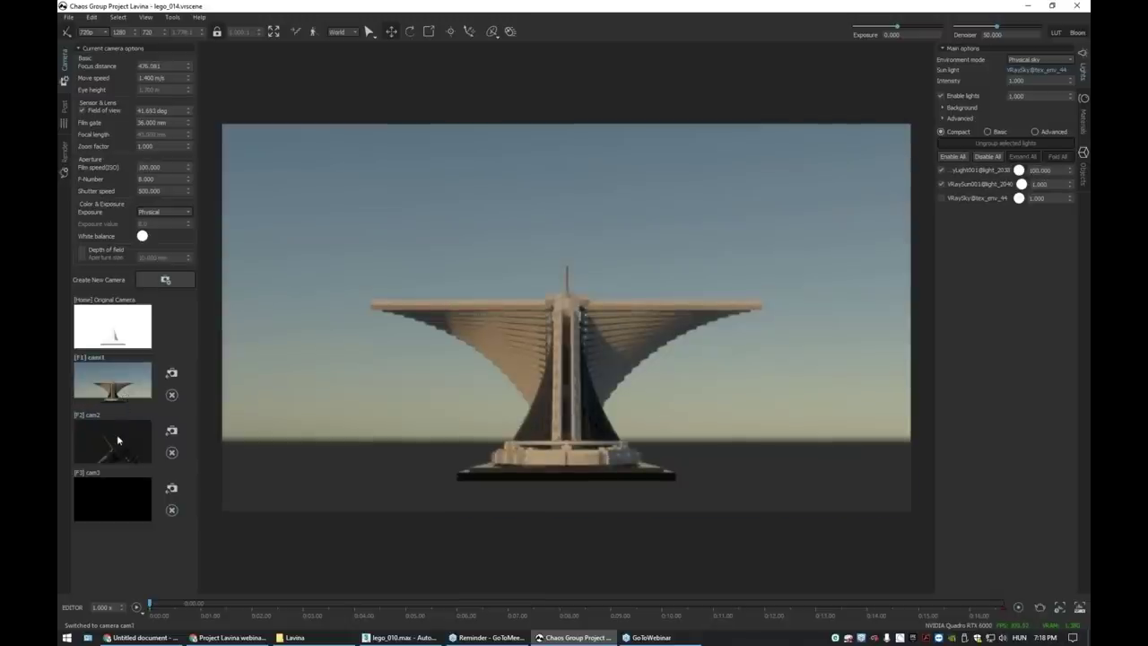
pyautogui.click(116, 434)
pyautogui.click(116, 502)
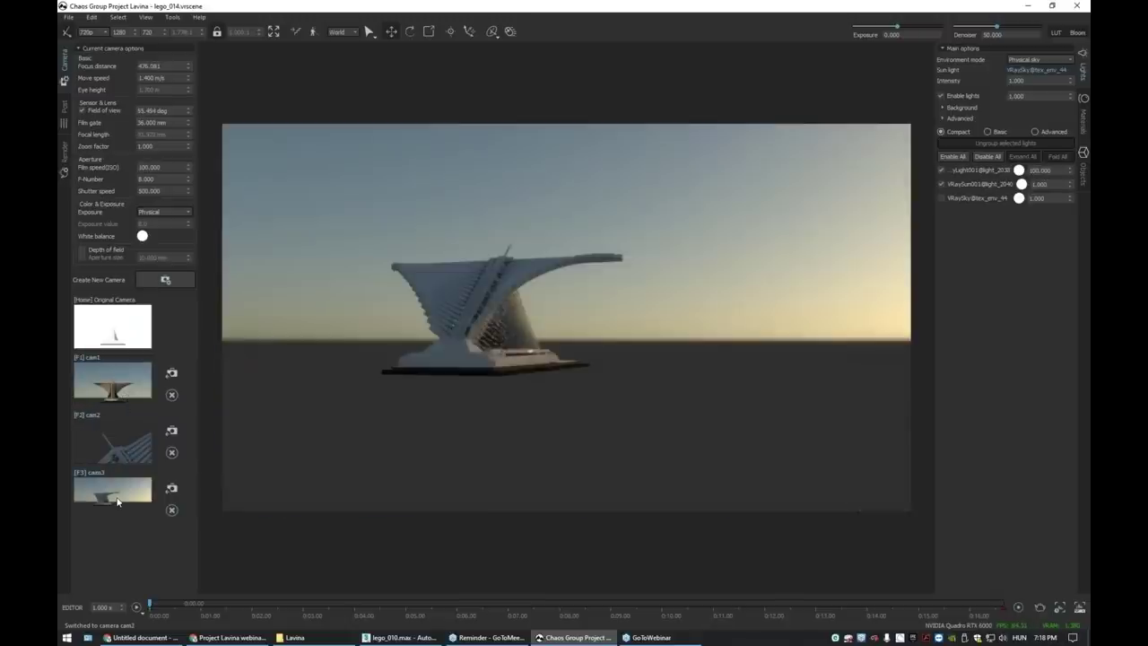
pyautogui.moveTo(150, 607)
pyautogui.mouseDown()
pyautogui.moveTo(960, 615)
pyautogui.moveTo(160, 612)
pyautogui.mouseUp()
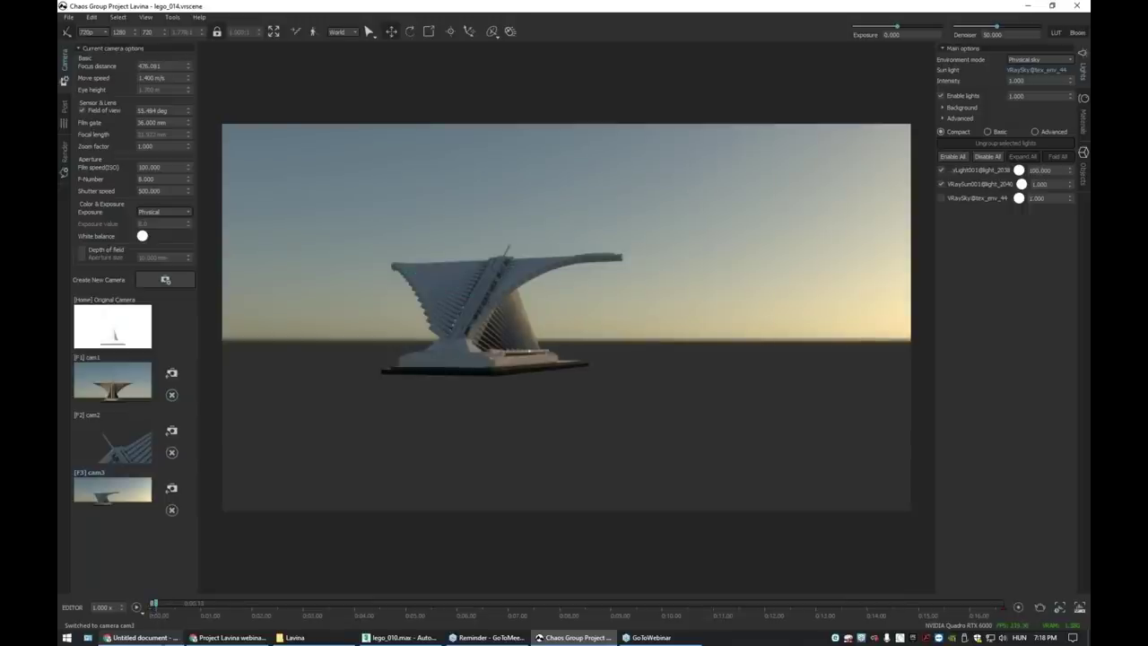
pyautogui.moveTo(154, 607)
pyautogui.mouseDown()
pyautogui.moveTo(982, 578)
pyautogui.moveTo(693, 593)
pyautogui.moveTo(989, 602)
pyautogui.moveTo(154, 607)
pyautogui.mouseUp()
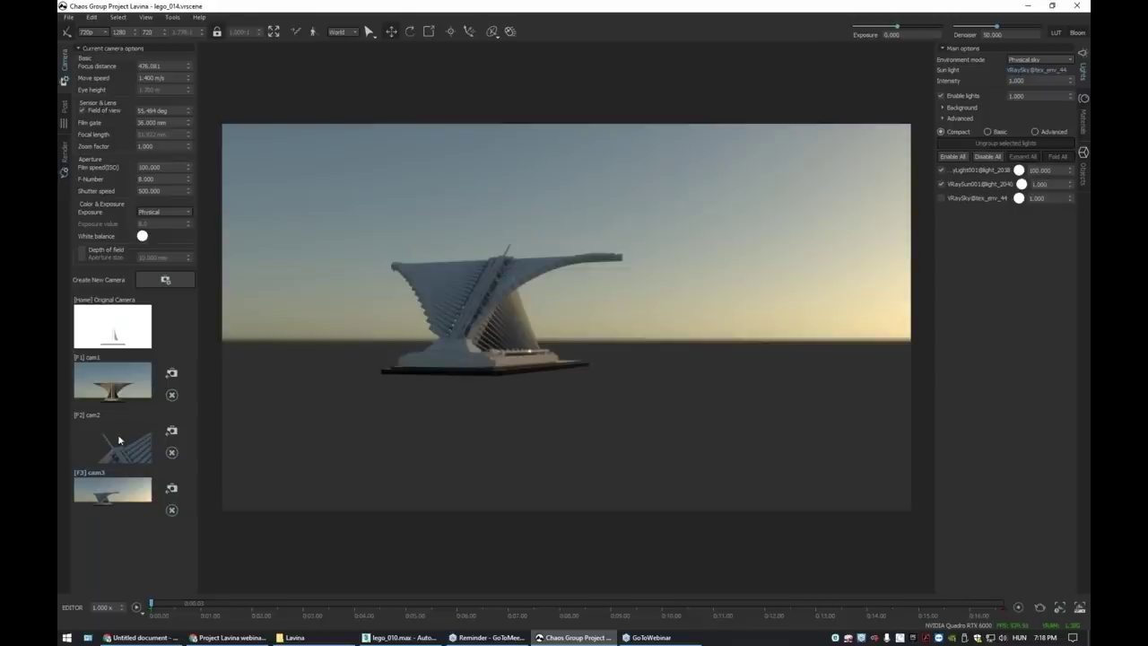
pyautogui.click(399, 637)
pyautogui.click(559, 639)
# Select VRayLight001 in the scene objects and move it closer to the building in the cam3 view.
pyautogui.click(1083, 166)
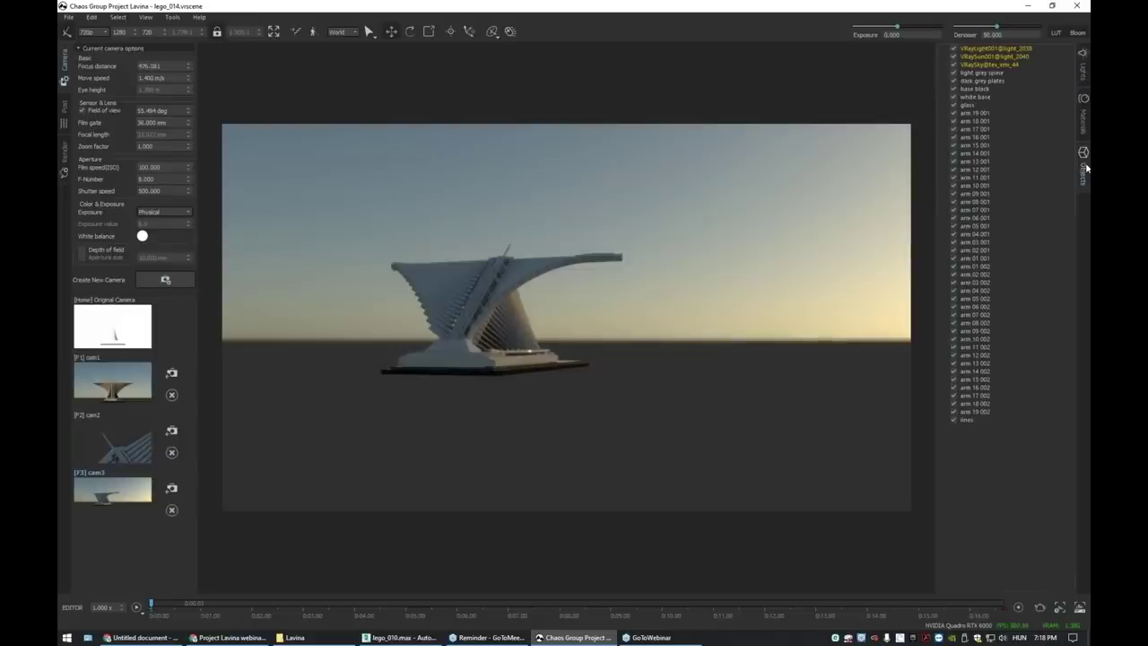
pyautogui.click(994, 50)
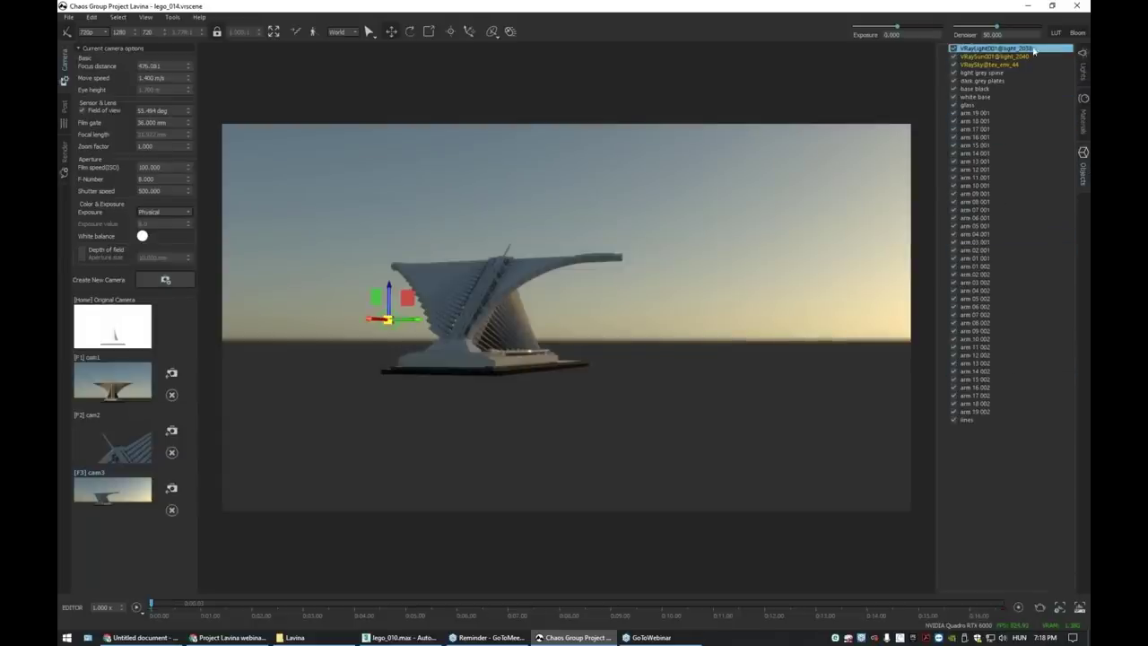
pyautogui.moveTo(409, 324)
pyautogui.mouseDown()
pyautogui.moveTo(480, 308)
pyautogui.moveTo(472, 243)
pyautogui.moveTo(373, 253)
pyautogui.moveTo(500, 244)
pyautogui.moveTo(496, 309)
pyautogui.moveTo(413, 321)
pyautogui.mouseUp()
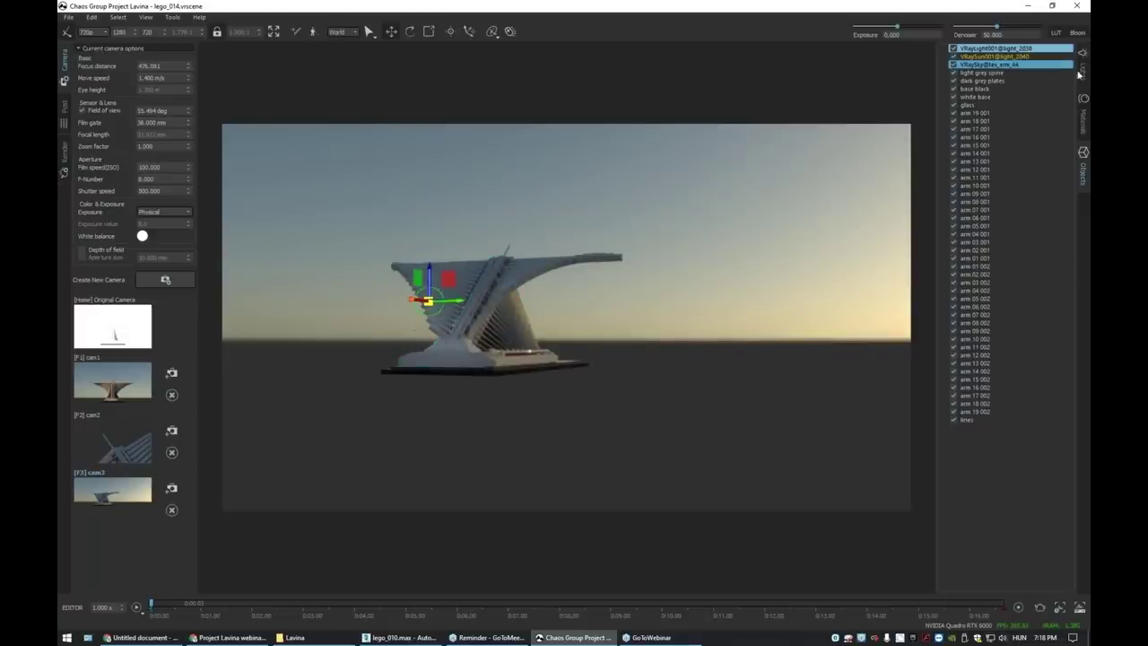
# Set VRayLight001's intensity to about 317 and its colour to a pale violet-blue with RGB 0.586, 0.586, 1.0.
pyautogui.click(1082, 64)
pyautogui.moveTo(1069, 172); pyautogui.dragTo(1059, 34)
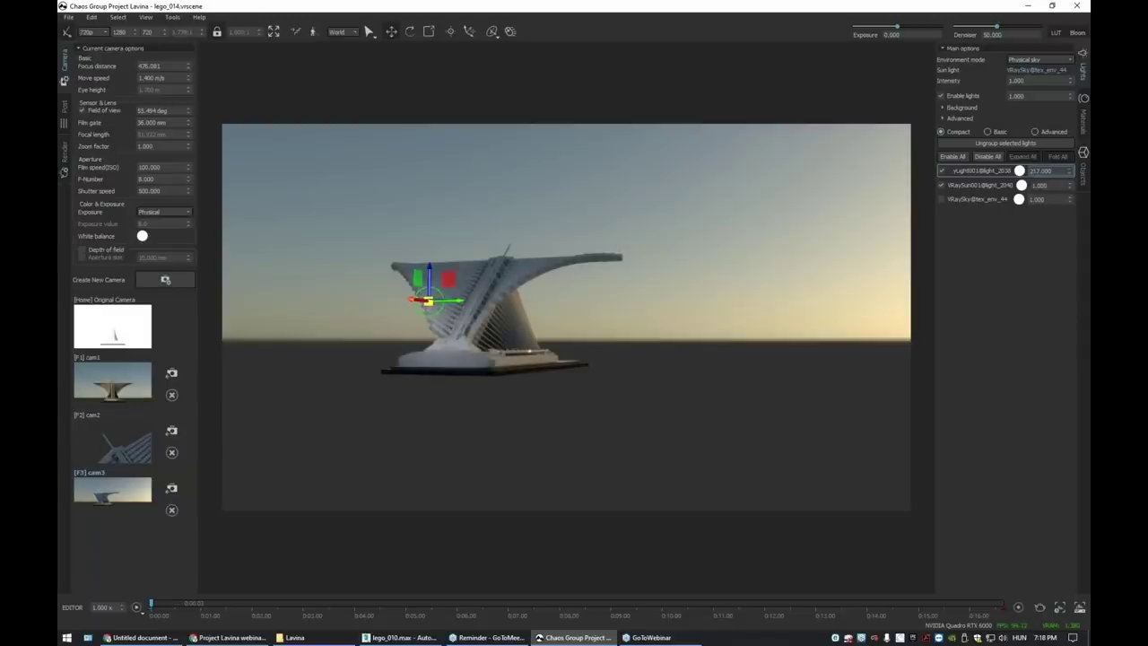
pyautogui.click(1020, 171)
pyautogui.click(772, 194)
pyautogui.moveTo(771, 195); pyautogui.dragTo(765, 183)
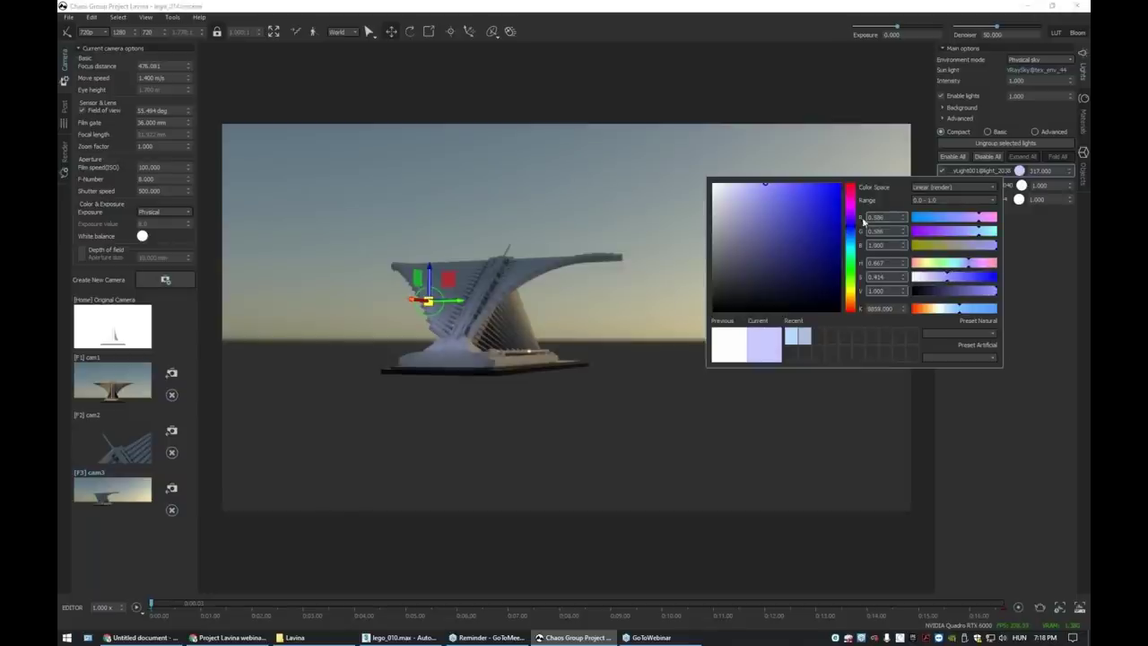
pyautogui.click(357, 181)
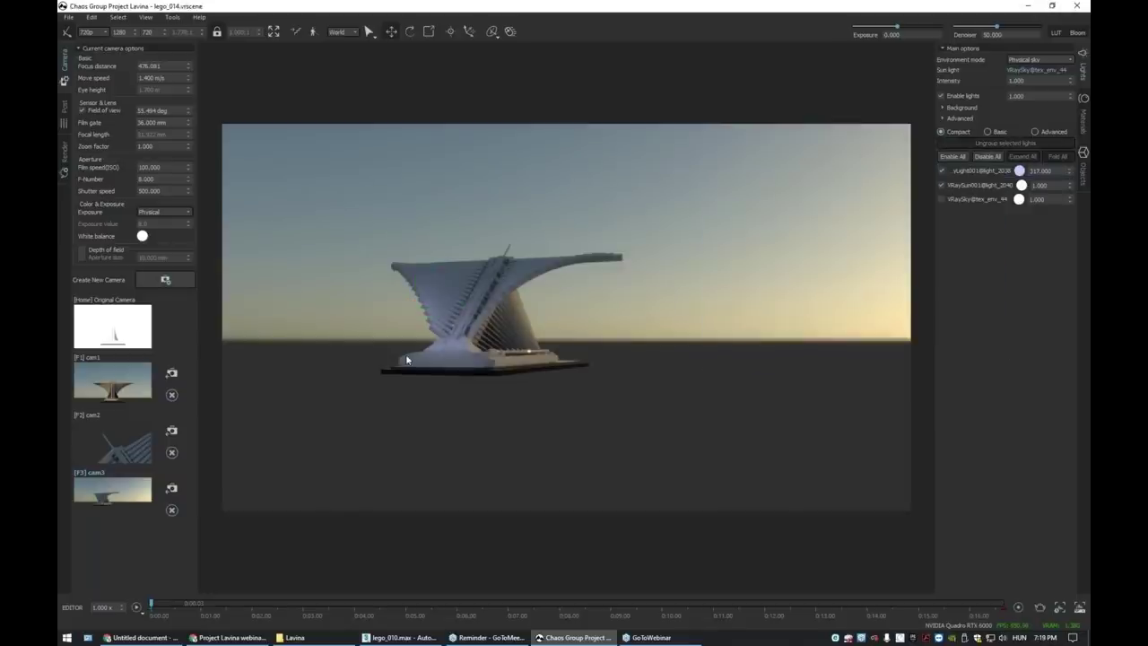
# Save the scene config in Lavina, switch to 3ds Max, and sync and apply the light and camera changes from lego_014.vrdx.
pyautogui.click(68, 17)
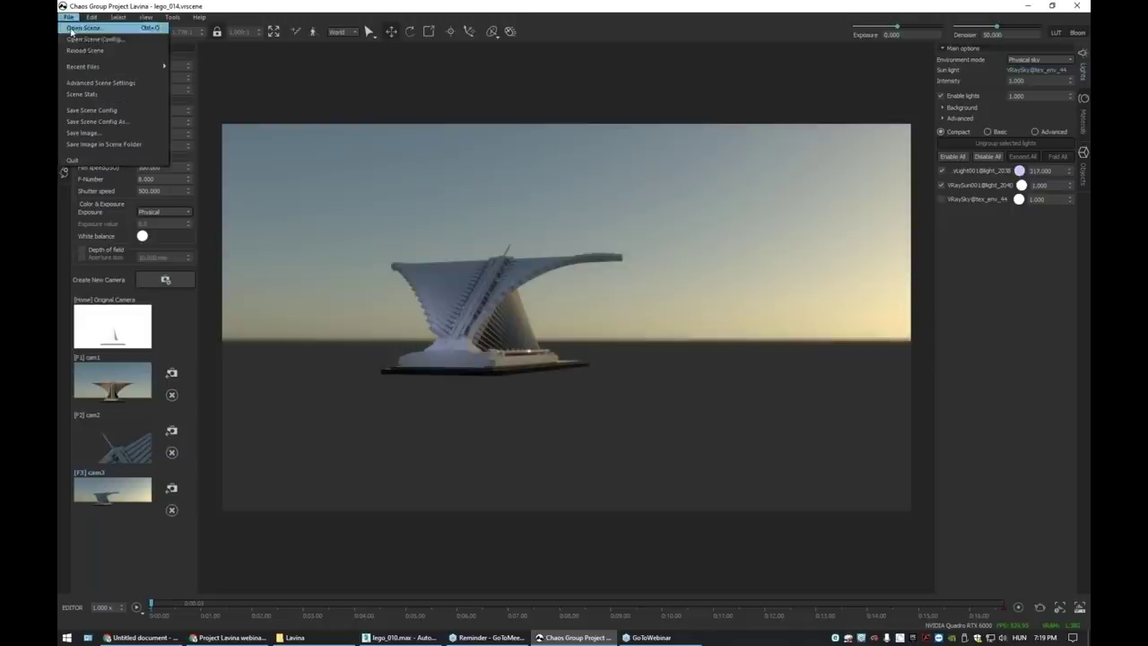
pyautogui.click(123, 111)
pyautogui.click(399, 637)
pyautogui.click(519, 328)
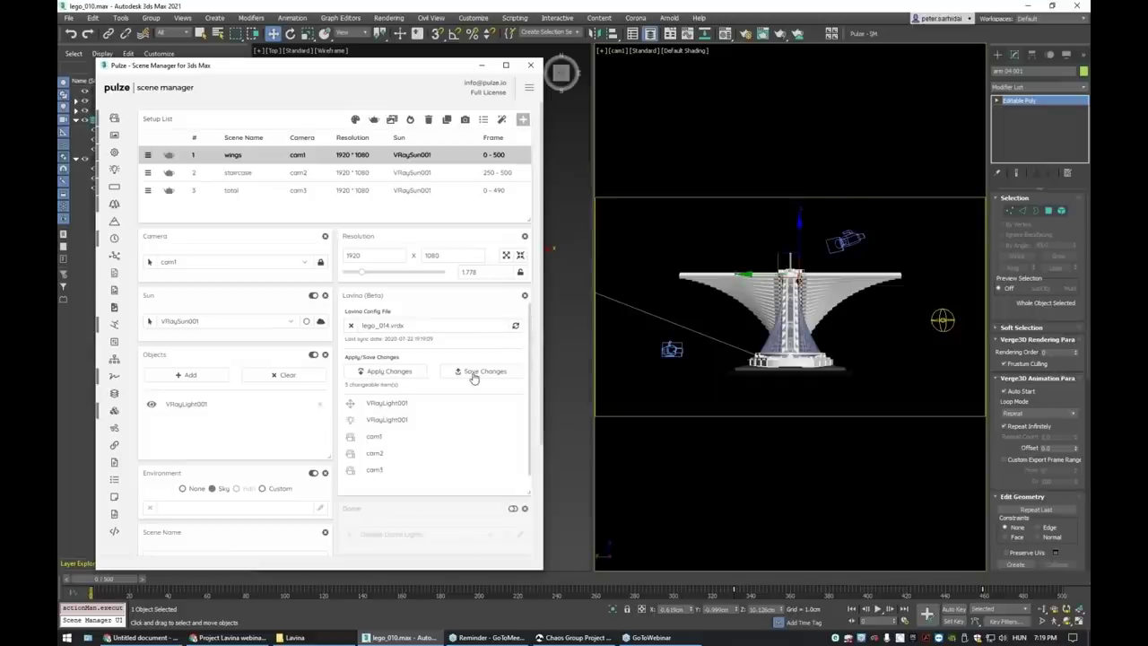
pyautogui.click(395, 373)
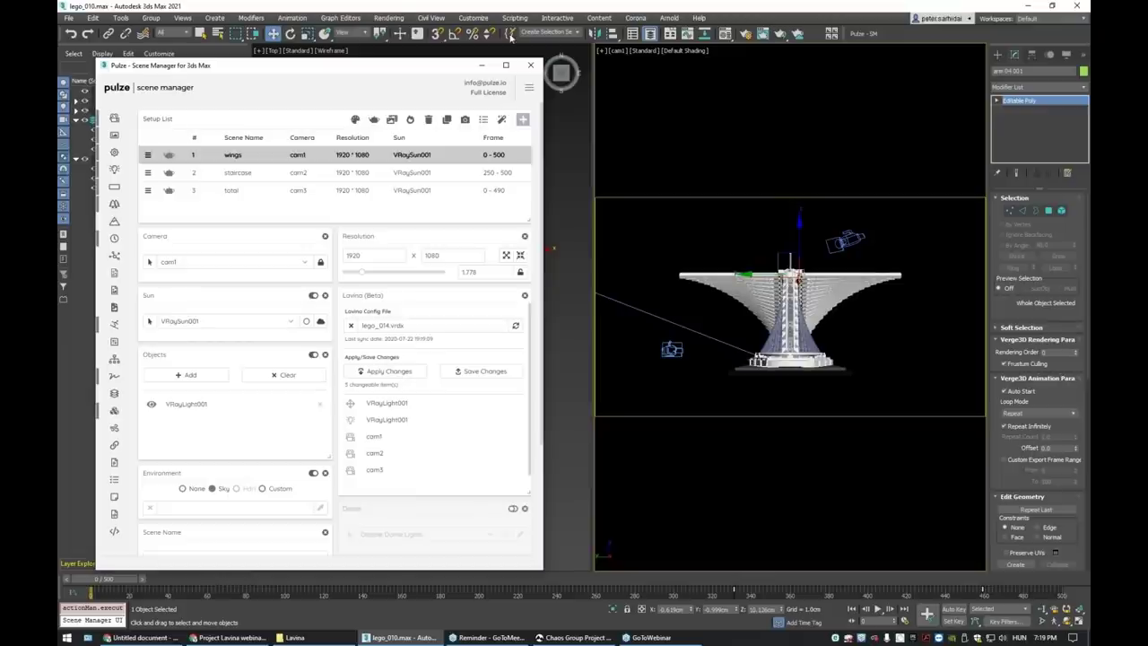
# Select VRayLight001 in the Top view and check its position, multiplier and colour, keeping the Scene Manager window out of the way.
pyautogui.moveTo(409, 69); pyautogui.dragTo(864, 141)
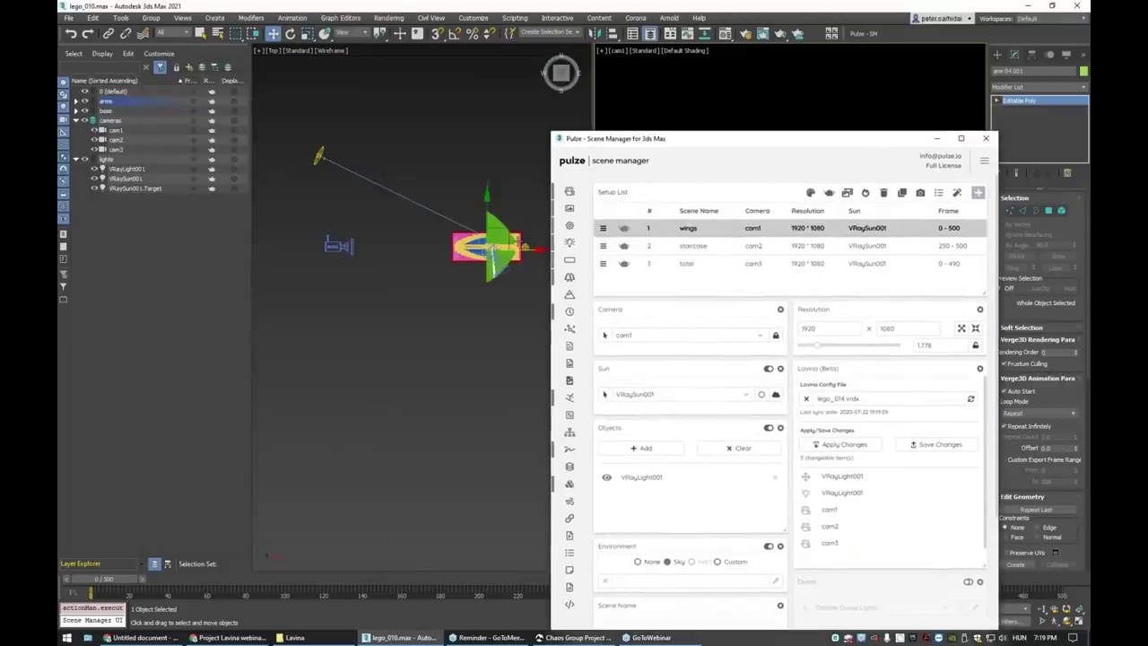
pyautogui.click(526, 246)
pyautogui.moveTo(717, 138); pyautogui.dragTo(335, 316)
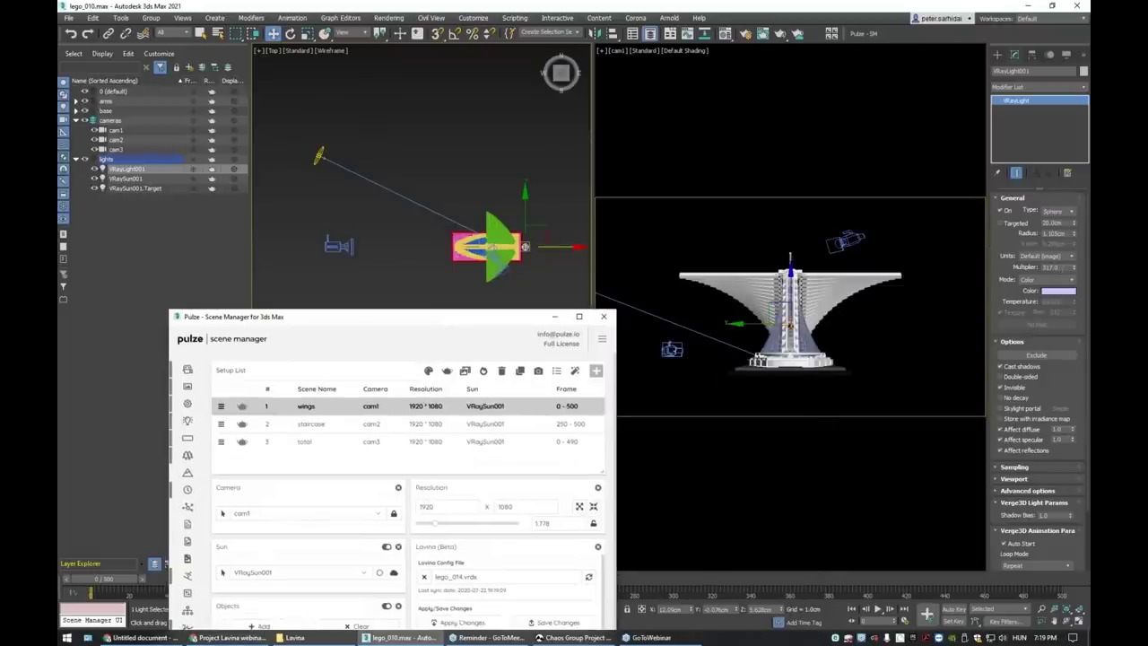
pyautogui.moveTo(485, 292); pyautogui.dragTo(476, 48)
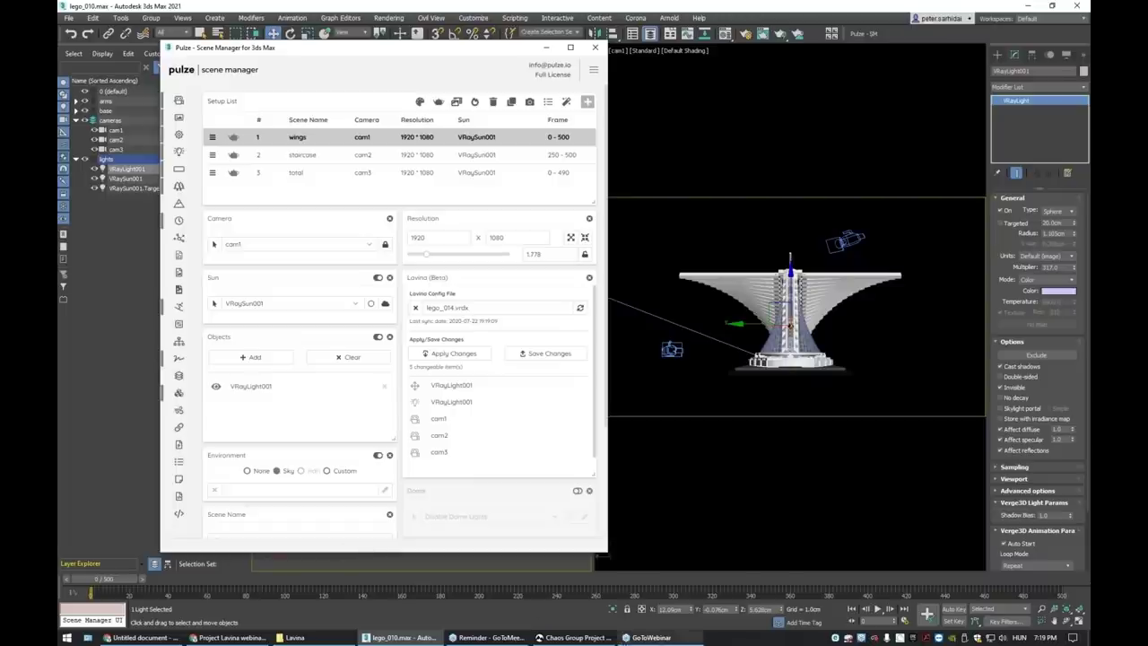
# Switch to Lavina, orbit to a side view of the whole building with its triangular ribbed facade, and create a new camera from it.
pyautogui.click(575, 638)
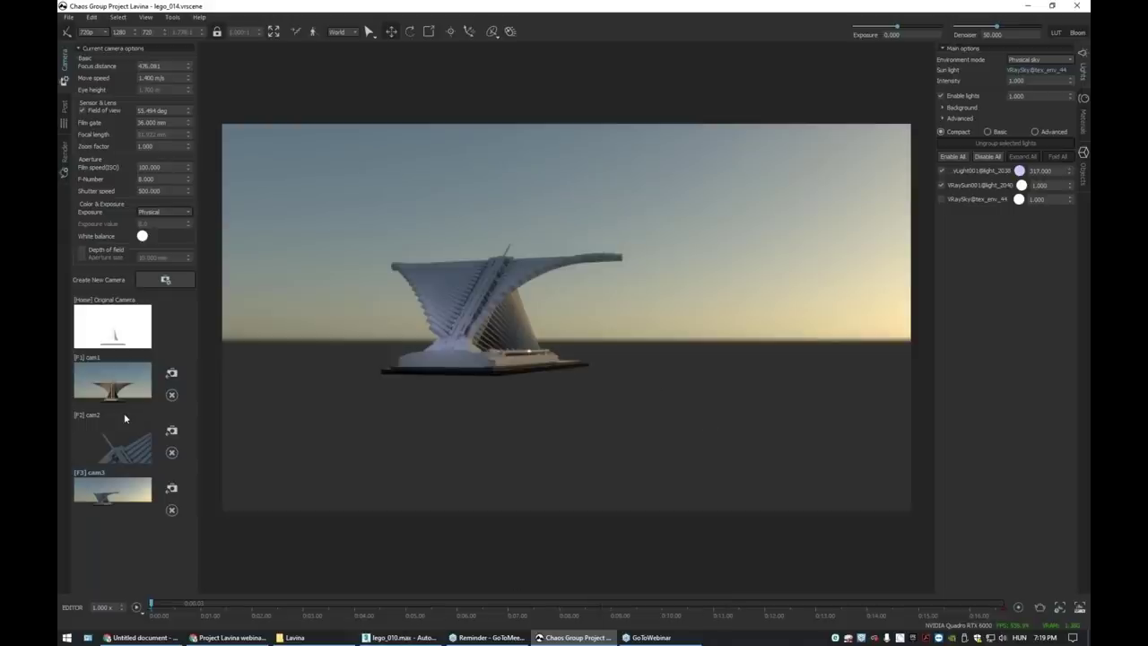
pyautogui.click(507, 321)
pyautogui.scroll(3, 513, 322)
pyautogui.moveTo(513, 321); pyautogui.dragTo(467, 319, button='right')
pyautogui.scroll(3, 518, 319)
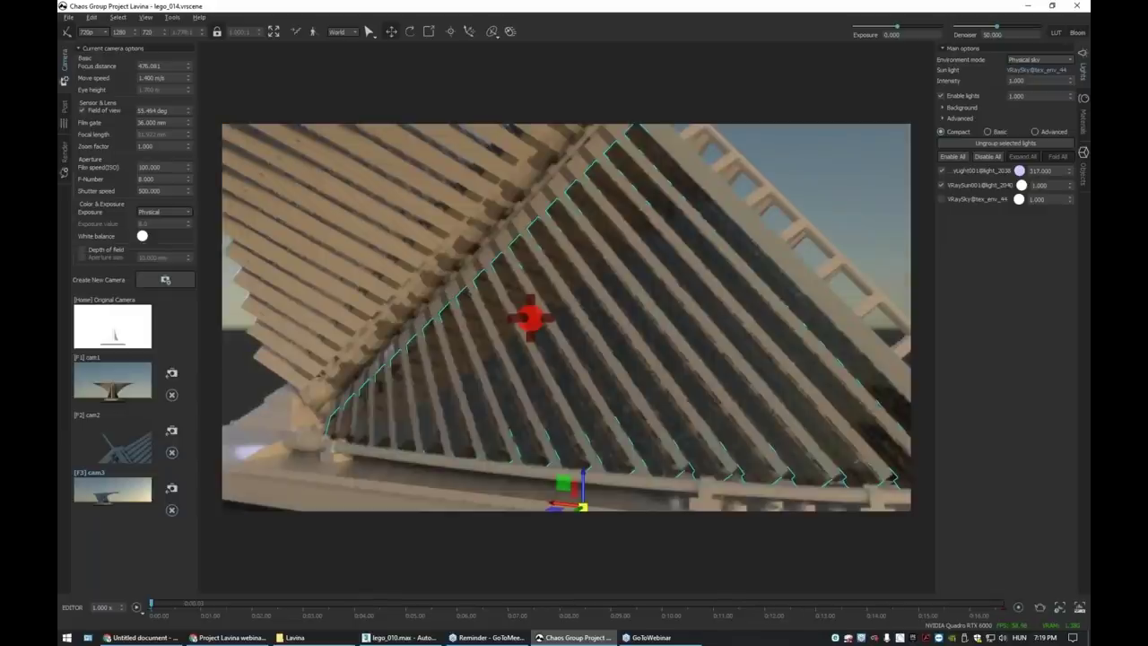
pyautogui.scroll(3, 530, 318)
pyautogui.scroll(-8, 458, 313)
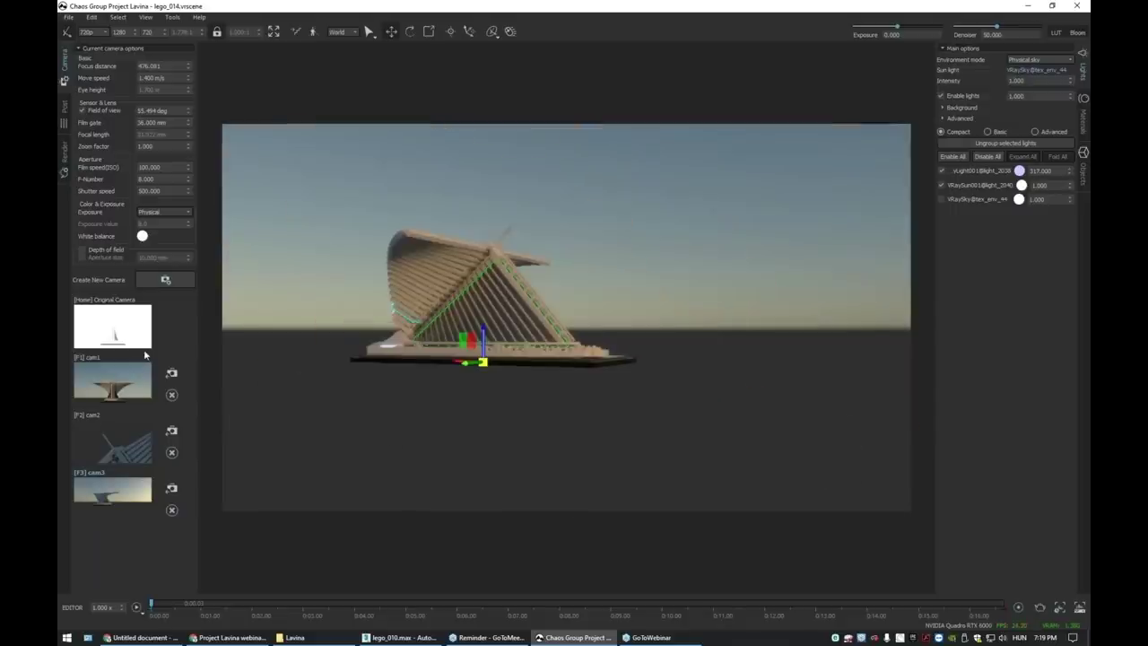
pyautogui.click(165, 280)
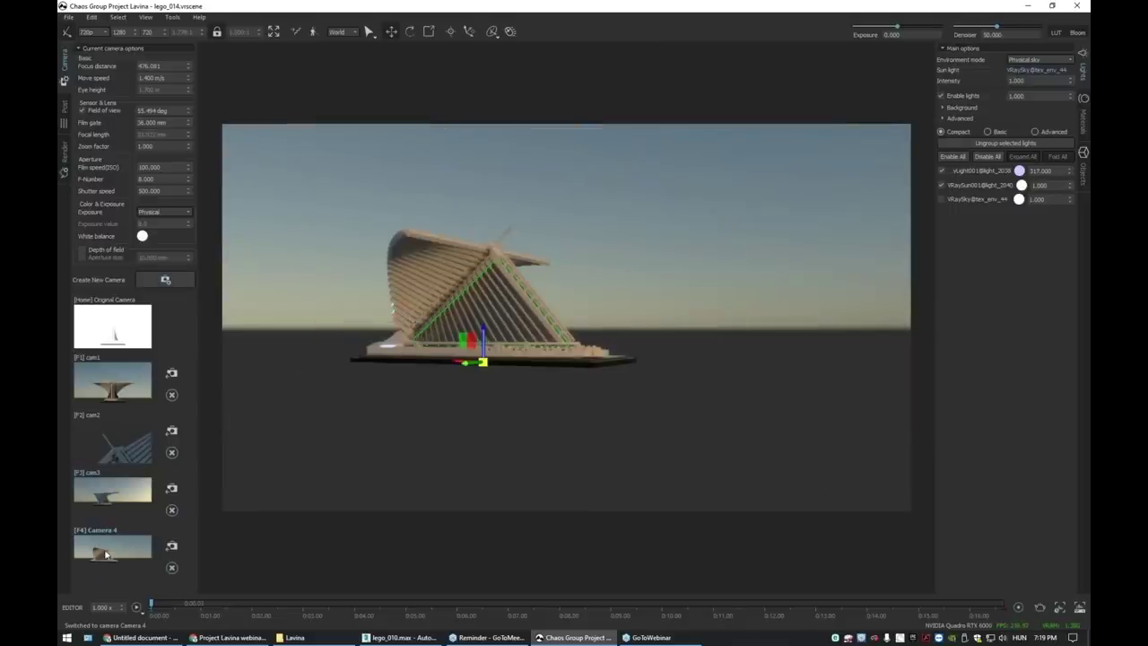
# Save the scene config with Camera 4, switch back to 3ds Max, and apply the Lavina changes in Scene Manager.
pyautogui.click(79, 17)
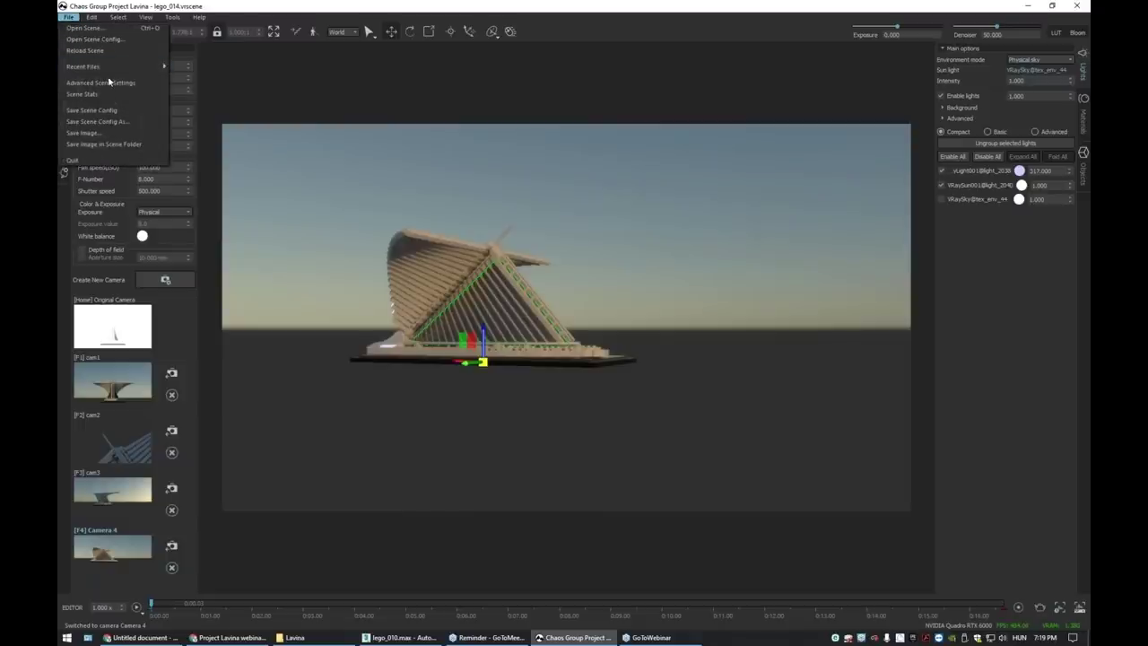
pyautogui.click(107, 111)
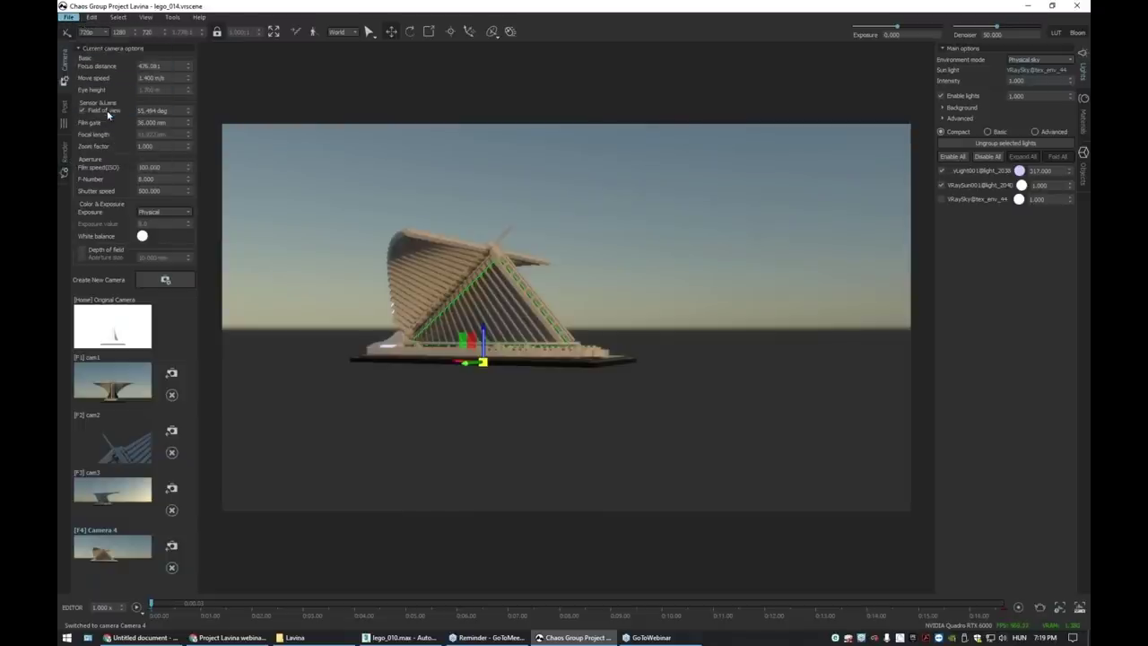
pyautogui.click(426, 640)
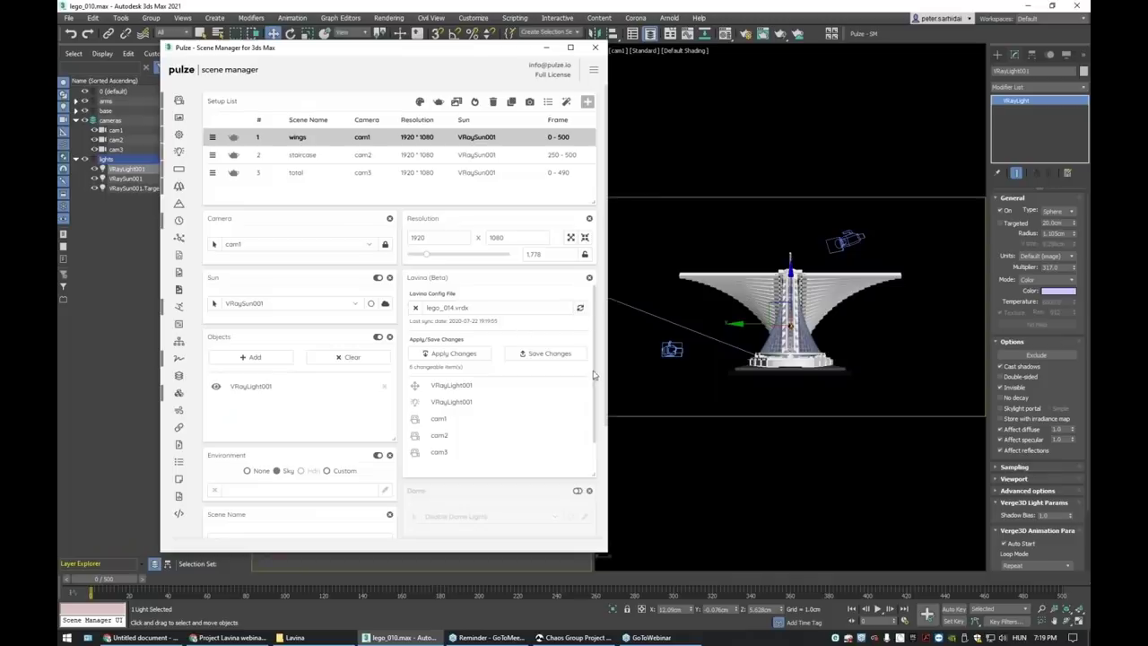
pyautogui.scroll(-1, 592, 375)
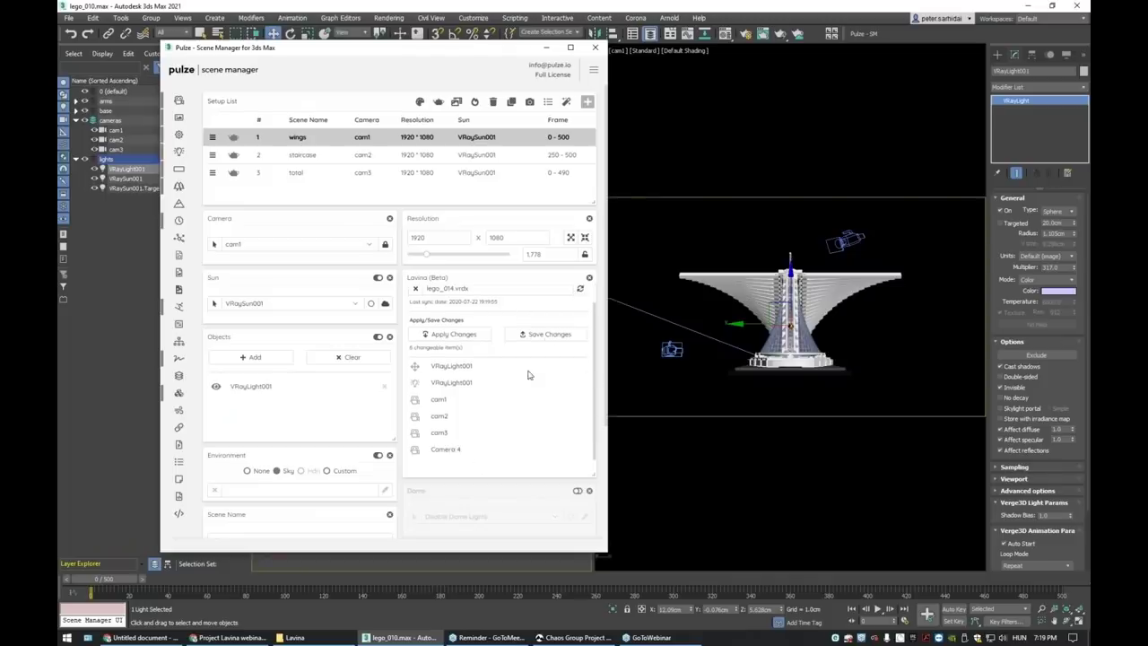
pyautogui.click(471, 335)
# Locate Camera 4 in the Layer Explorer, create a Scene Manager setup from it, and activate that setup.
pyautogui.moveTo(492, 46); pyautogui.dragTo(674, 81)
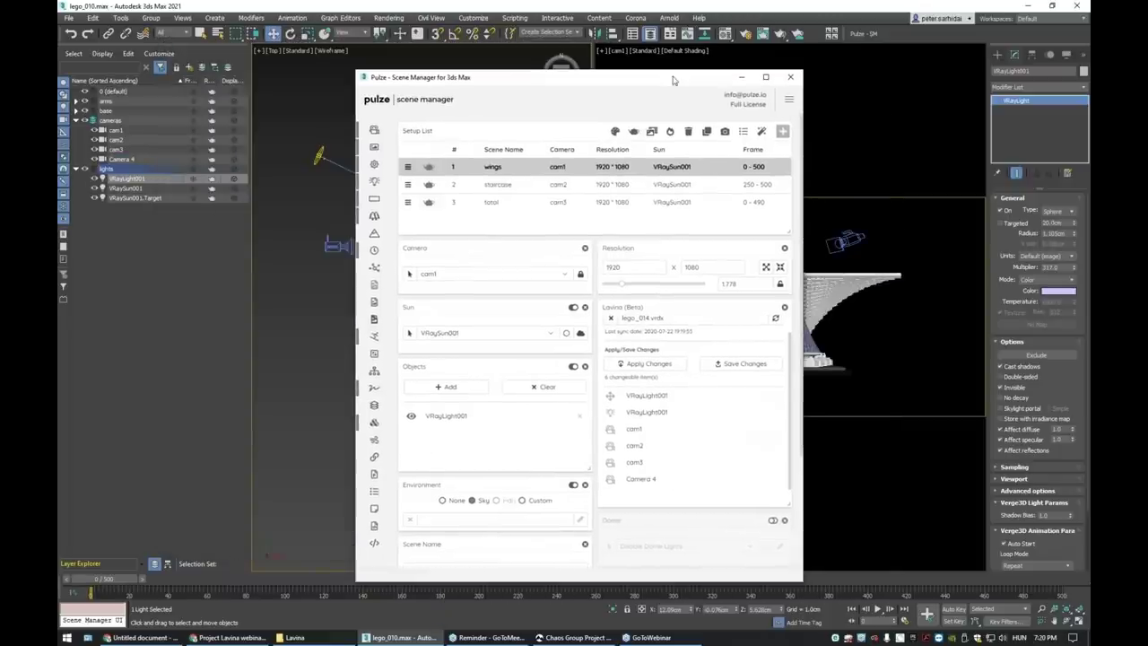
pyautogui.click(141, 160)
pyautogui.moveTo(555, 76); pyautogui.dragTo(308, 50)
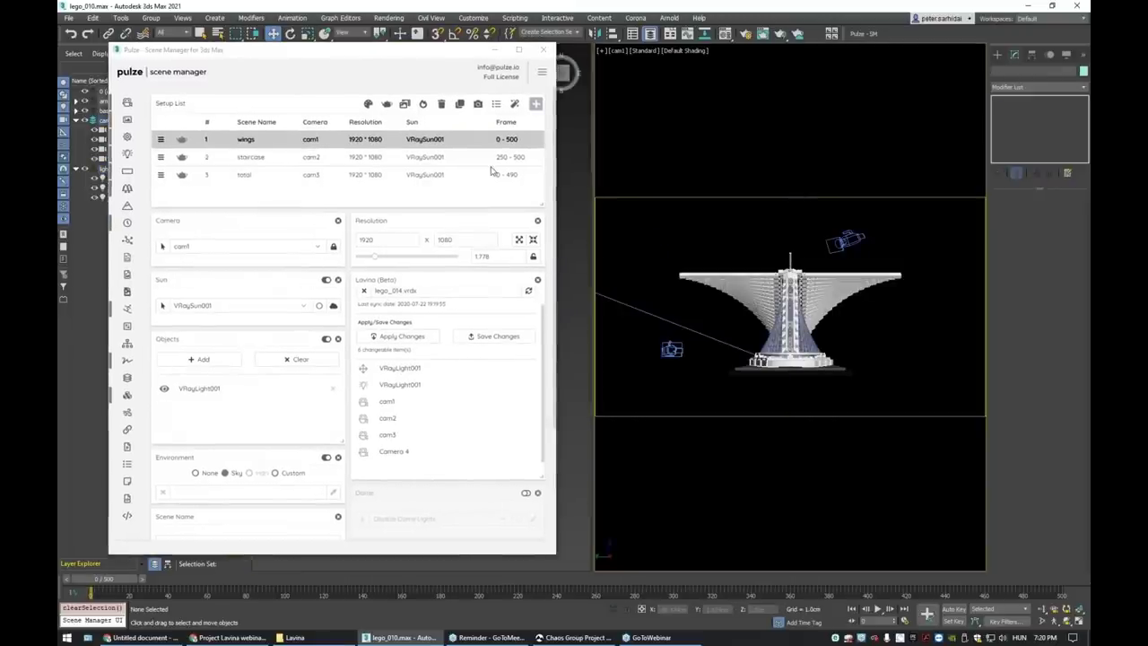
pyautogui.click(478, 103)
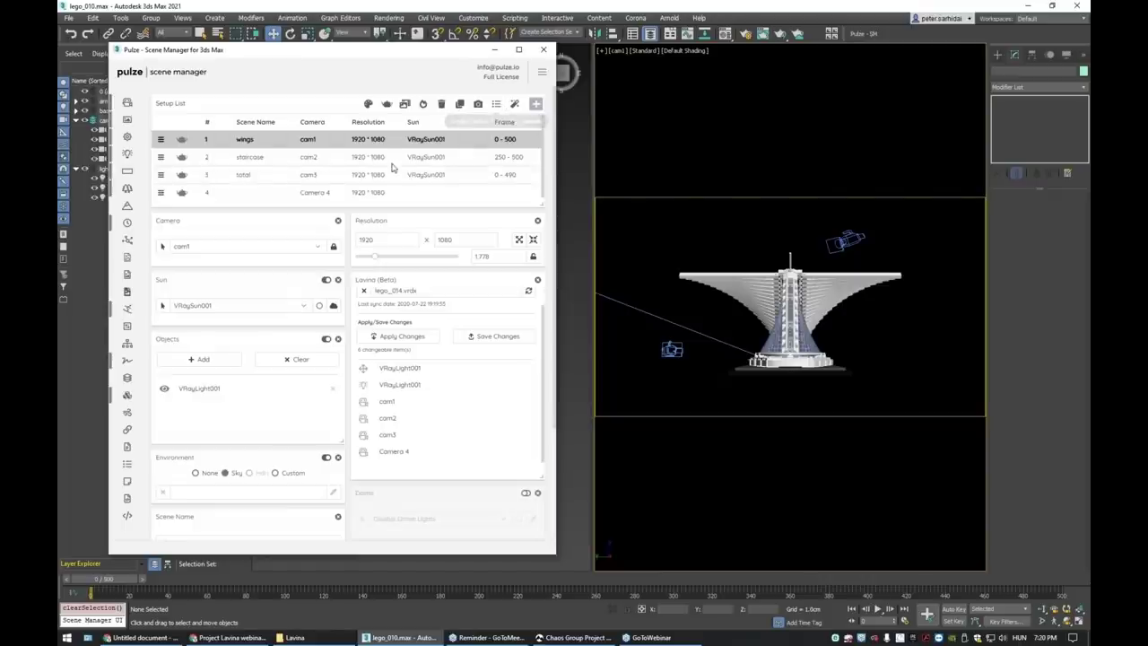
pyautogui.click(396, 192)
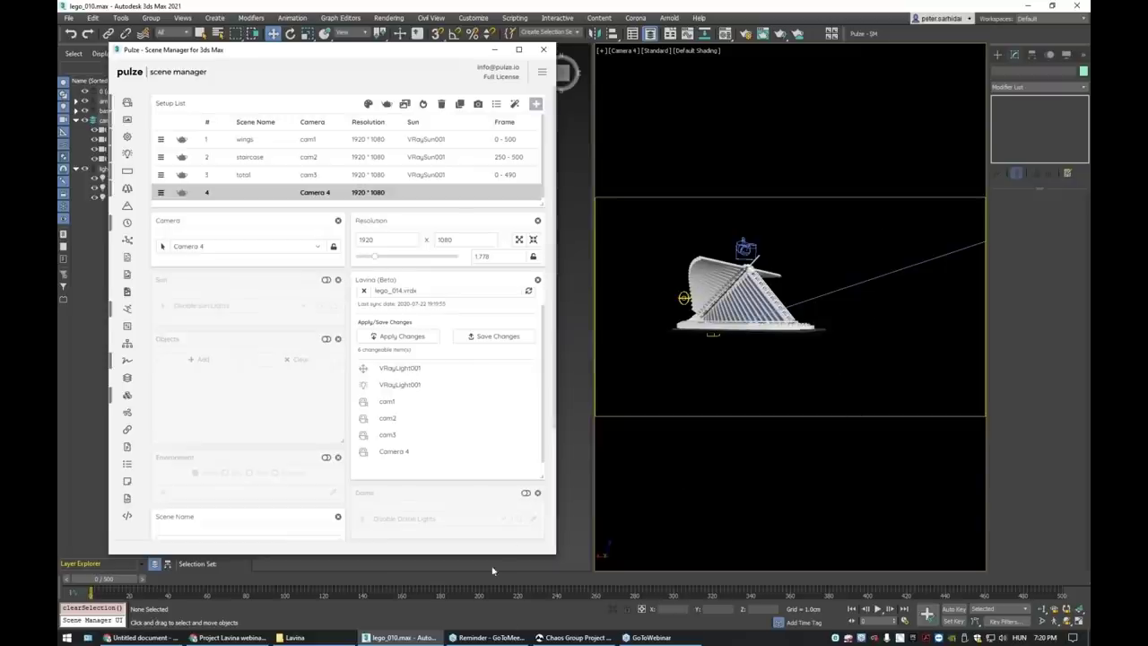
pyautogui.moveTo(454, 57); pyautogui.dragTo(474, 66)
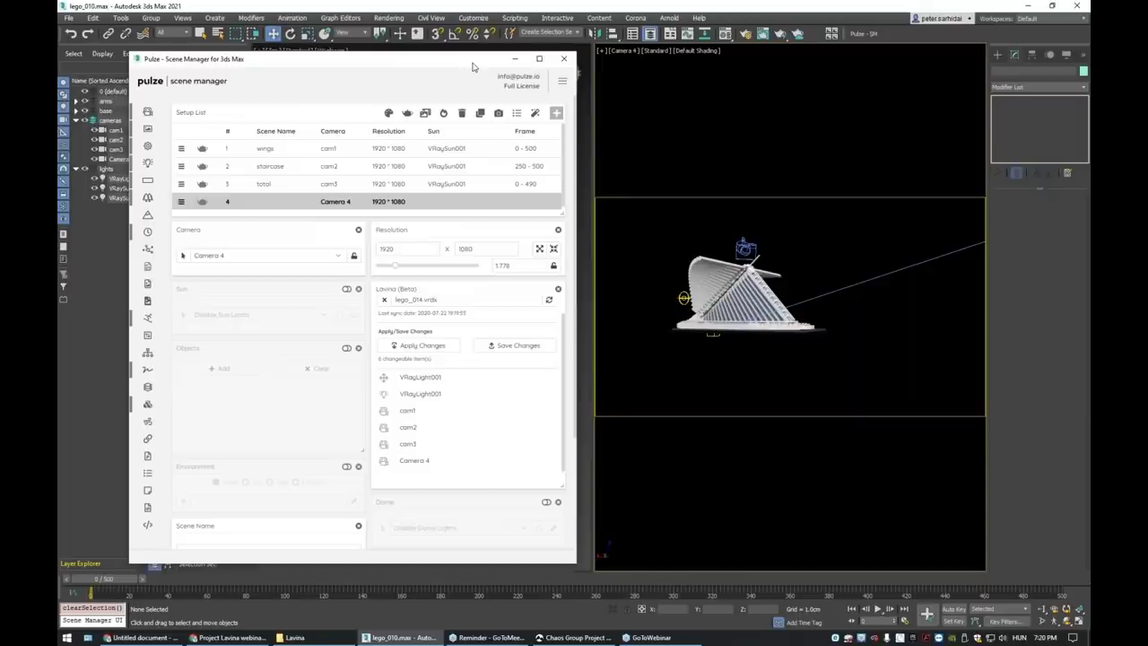
pyautogui.moveTo(477, 60); pyautogui.dragTo(466, 65)
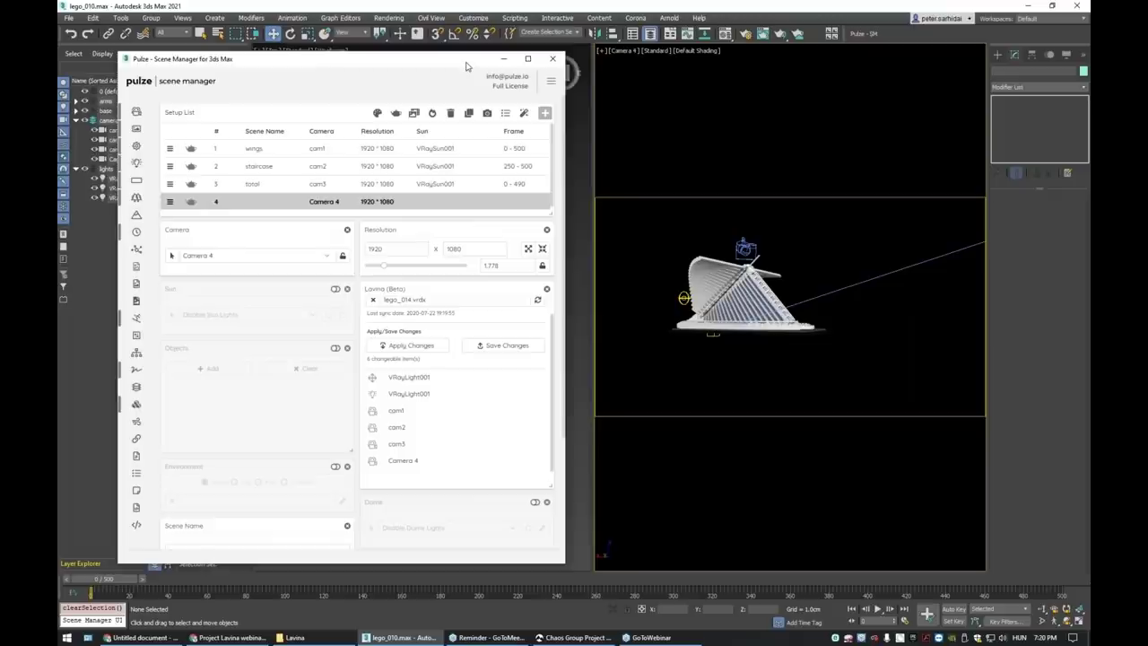
pyautogui.moveTo(447, 63)
pyautogui.mouseDown()
pyautogui.moveTo(439, 66)
pyautogui.moveTo(449, 66)
pyautogui.mouseUp()
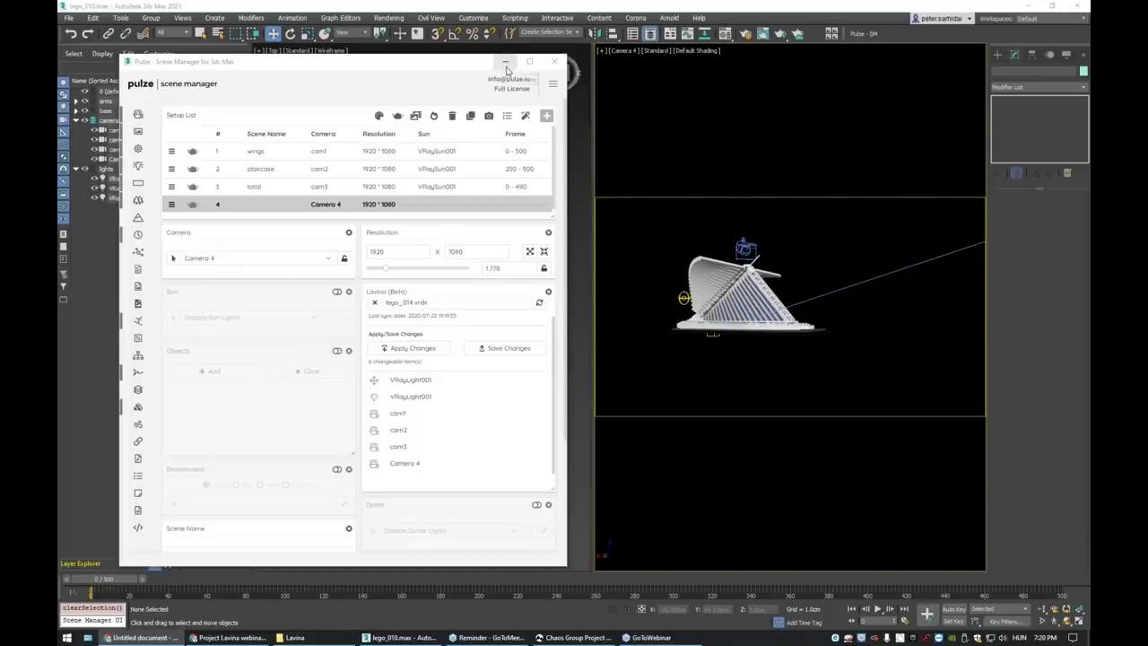
# Activate the staircase setup and the wings setup, and scrub the wings animation through to frame 500.
pyautogui.click(451, 172)
pyautogui.click(452, 171)
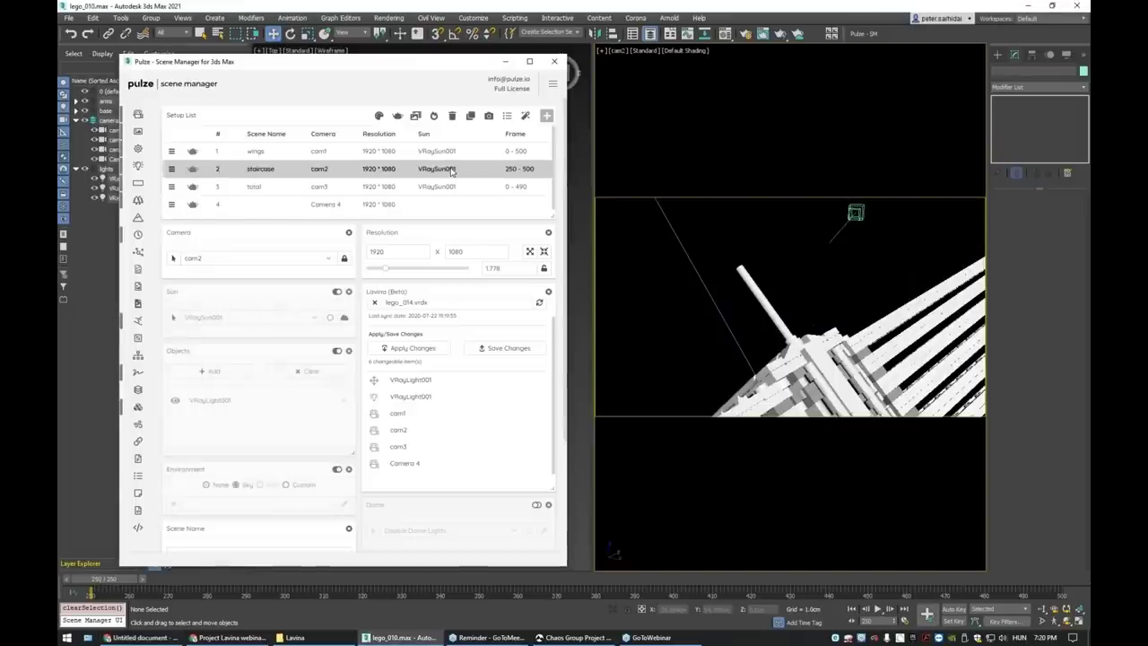
pyautogui.click(441, 153)
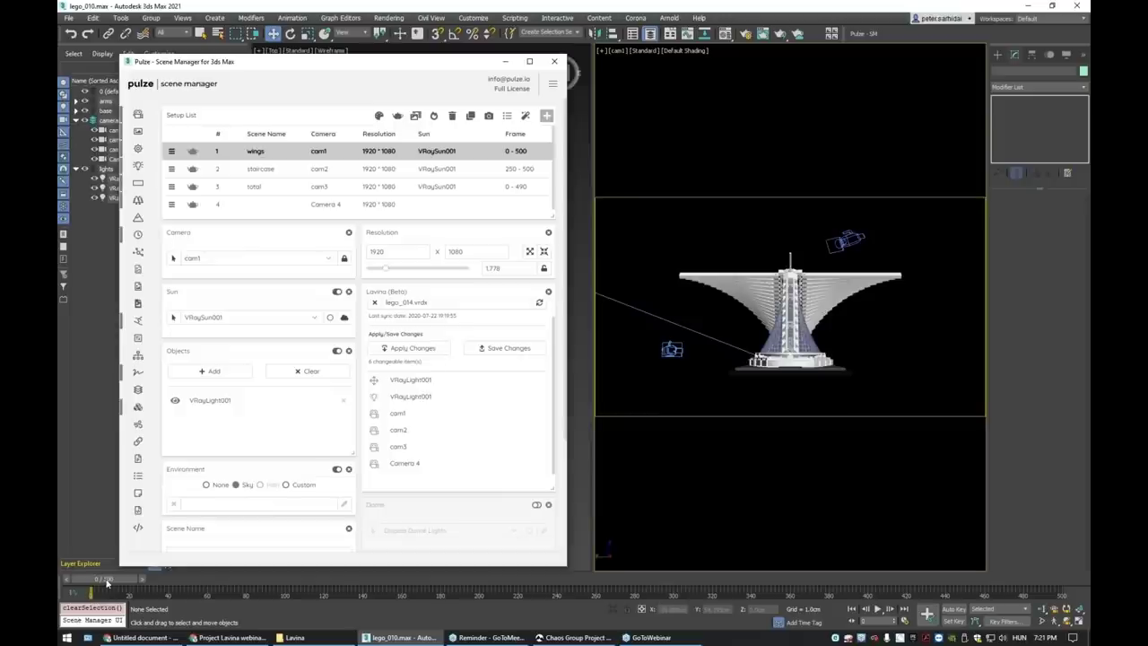
pyautogui.moveTo(172, 598); pyautogui.dragTo(1083, 600)
pyautogui.press('w')
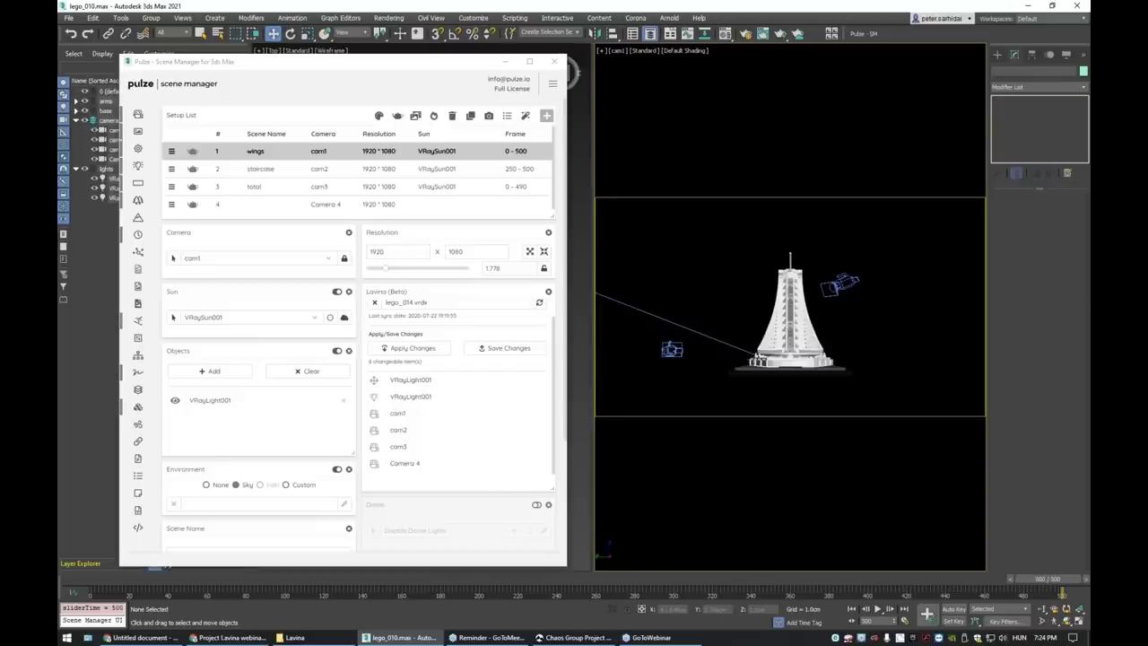
# Switch from 3ds Max to GoToWebinar, and on the Mac desktop switch to Google Chrome.
pyautogui.click(658, 639)
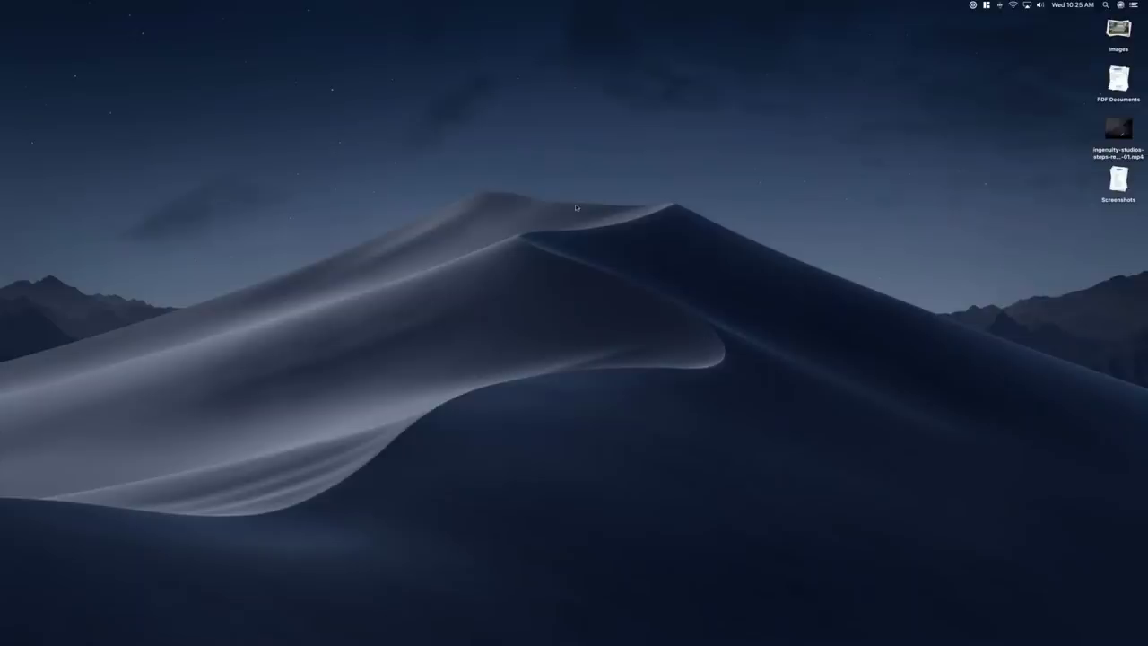
pyautogui.press('super+Tab')
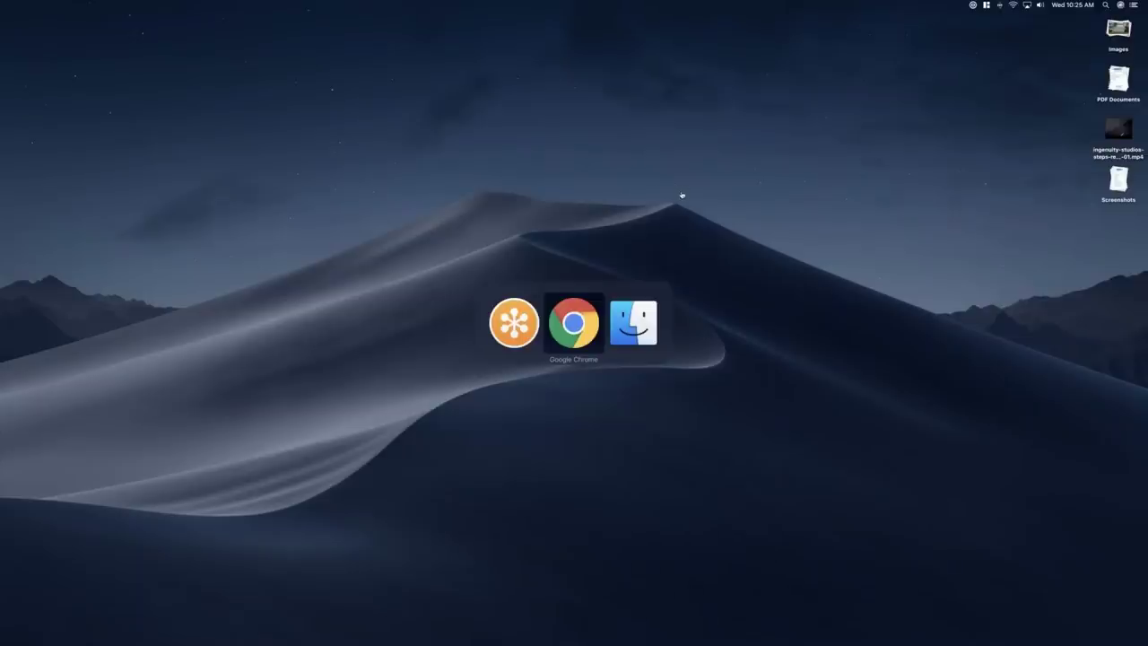